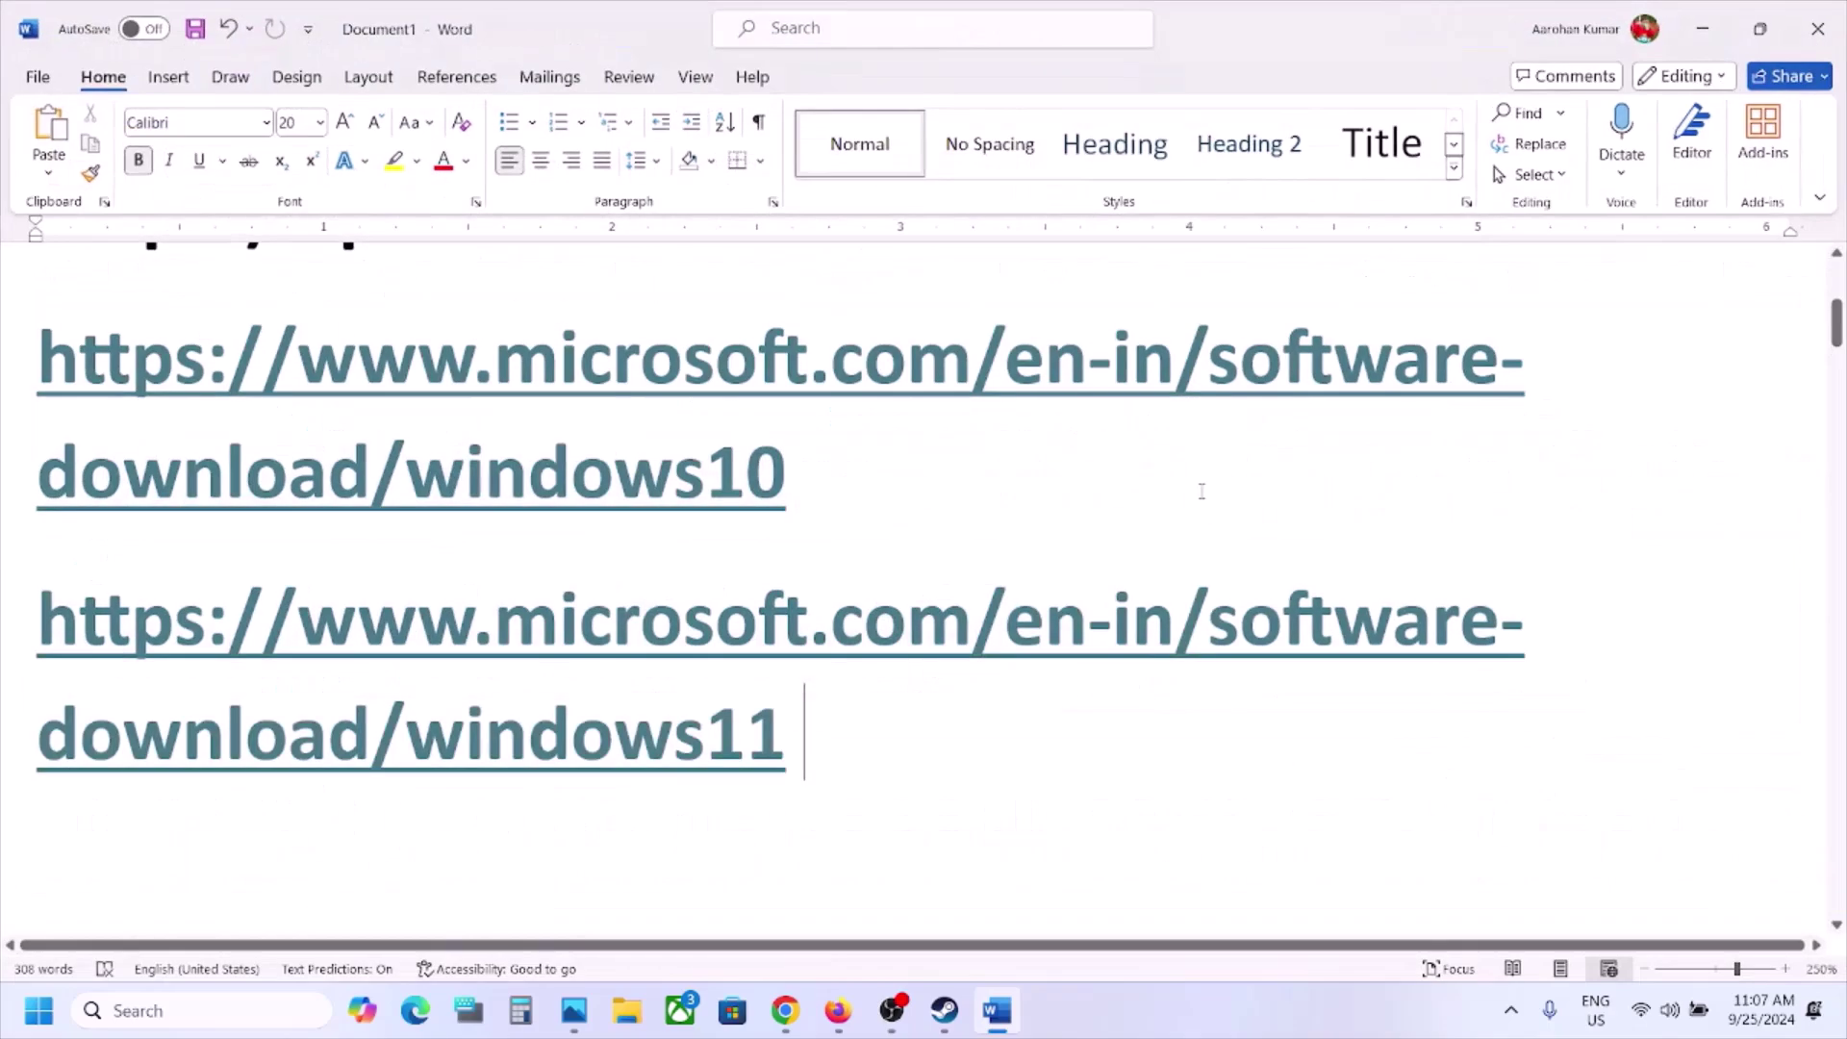
Select the Windows 11 software-download link in the Word document and go to that page in Chrome
triple_click(921, 736)
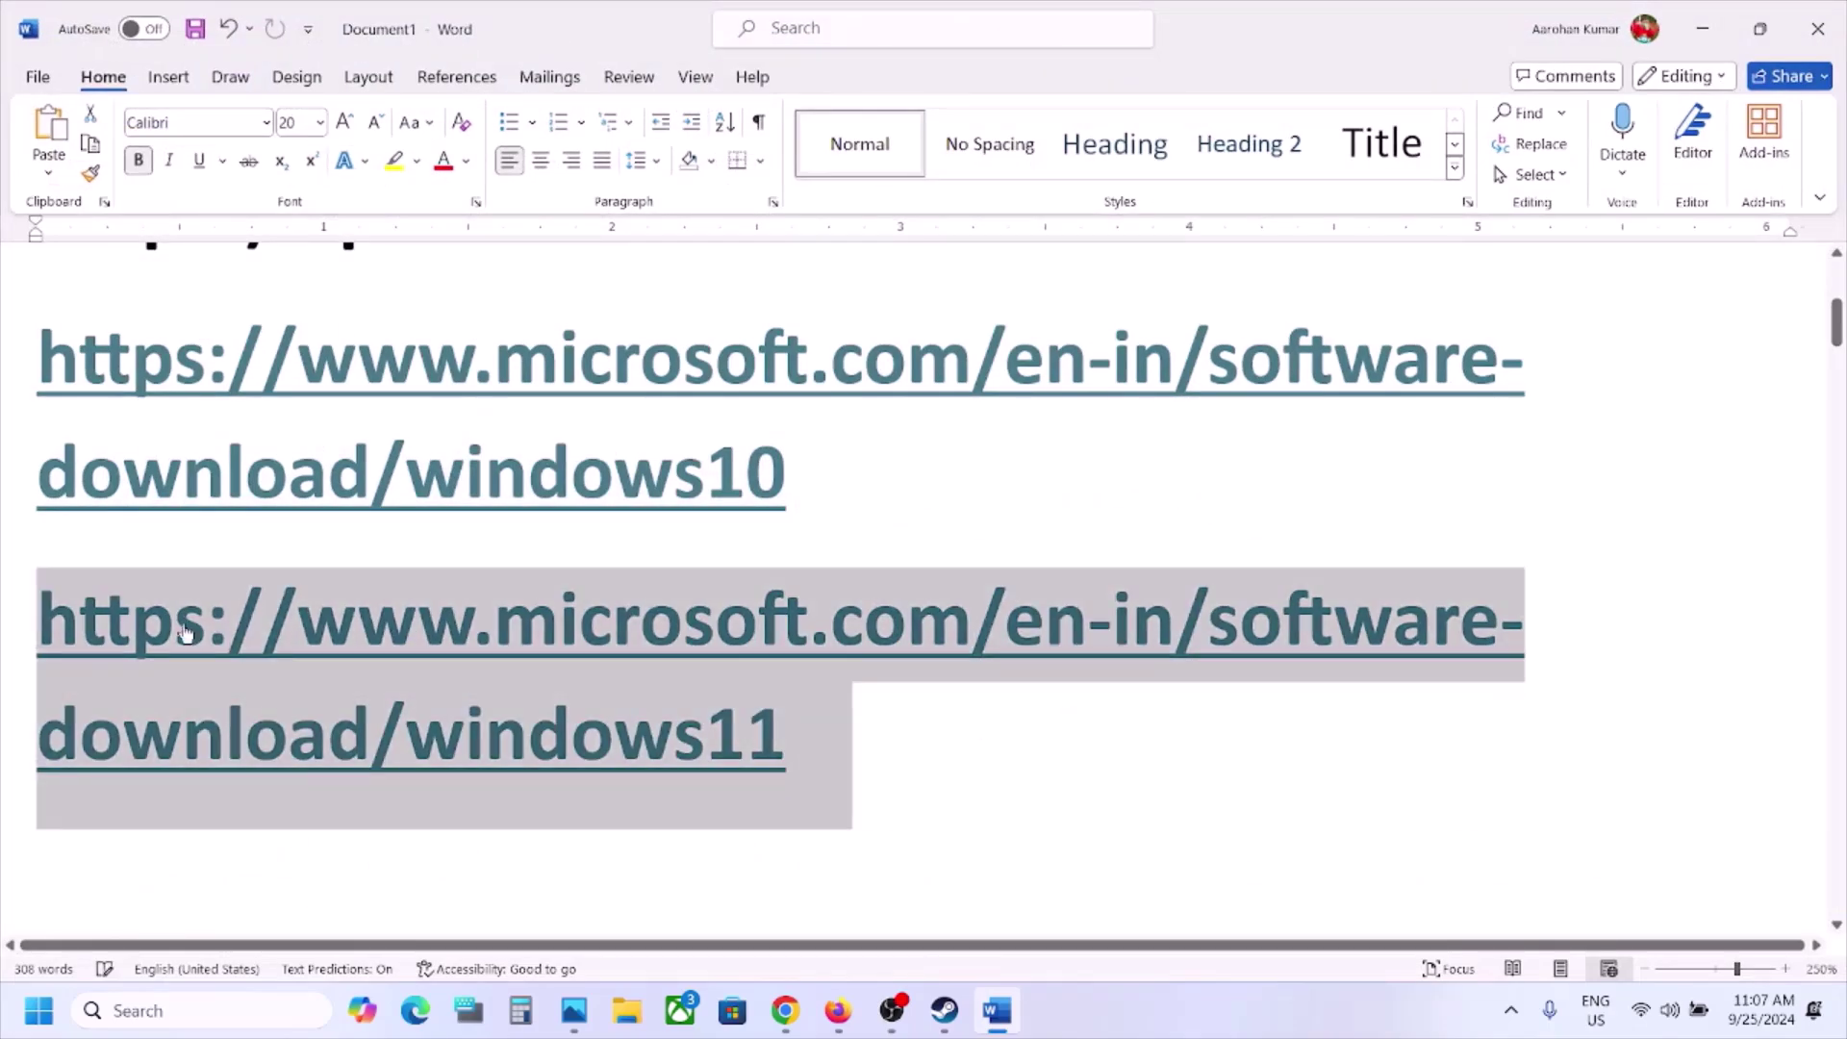
left_click(781, 1008)
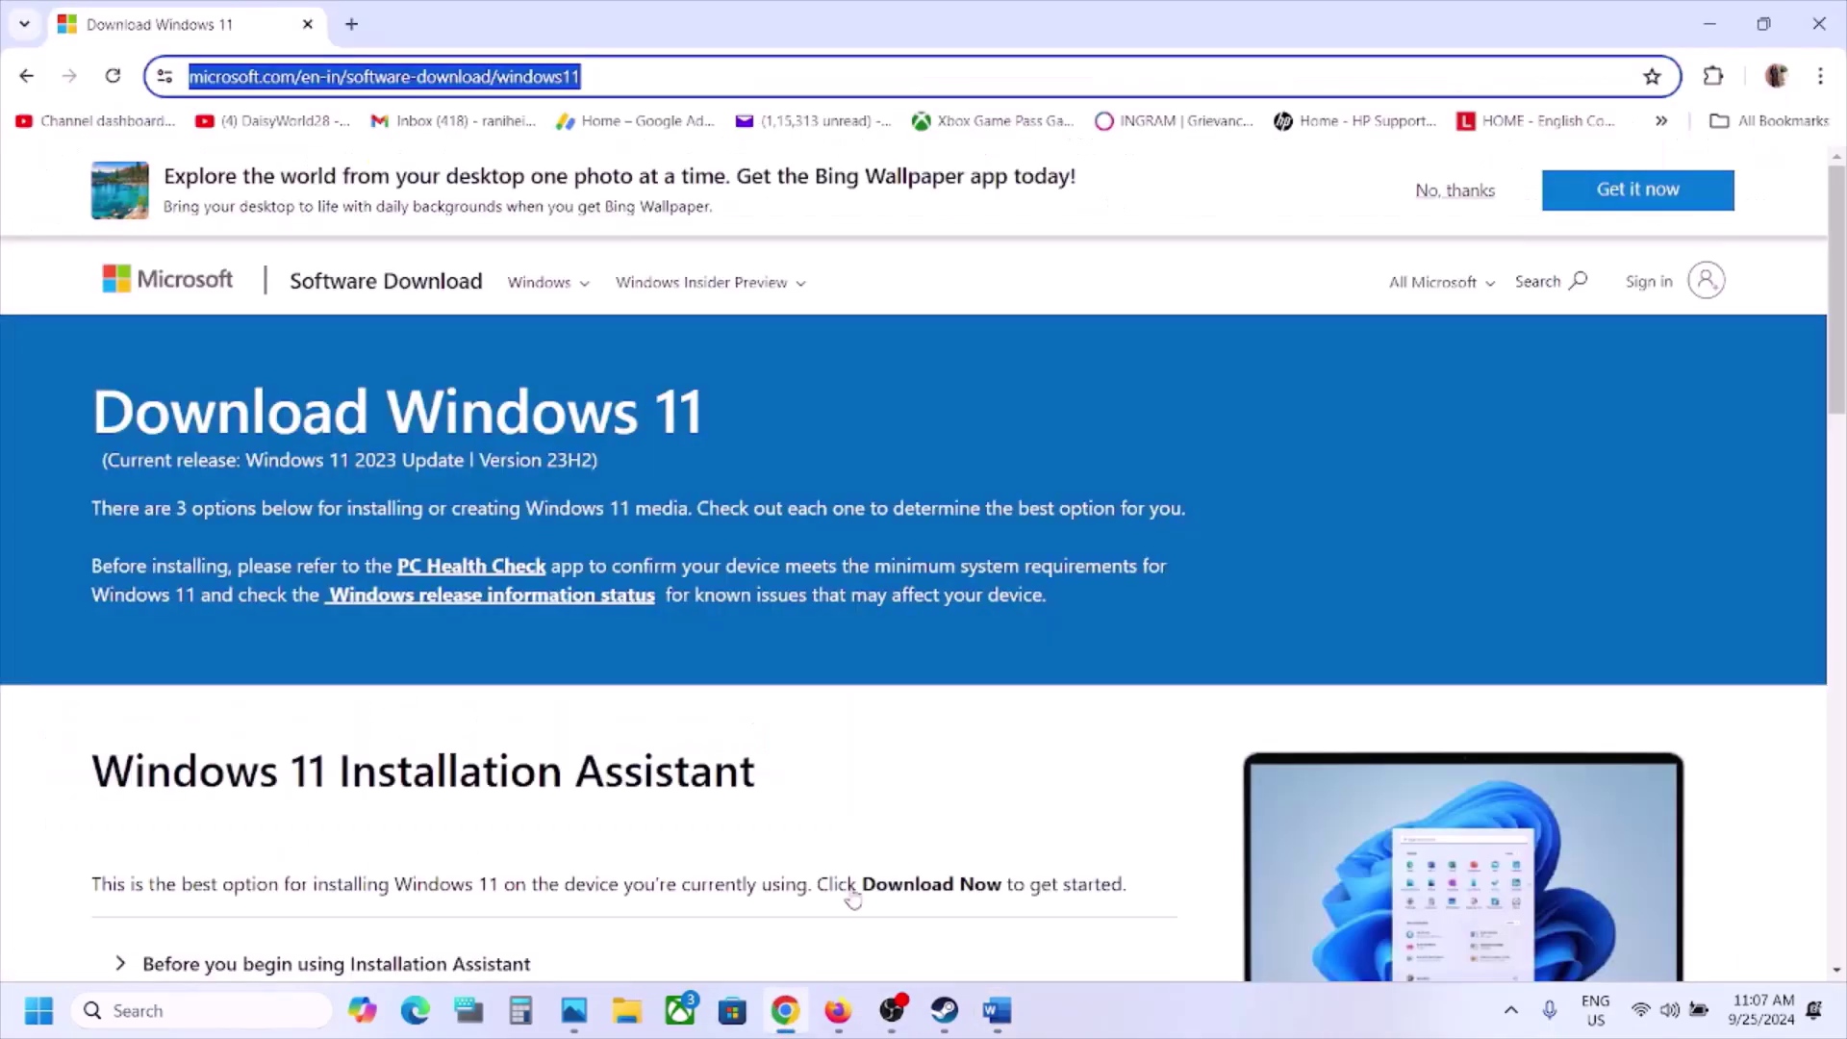
left_click(591, 496)
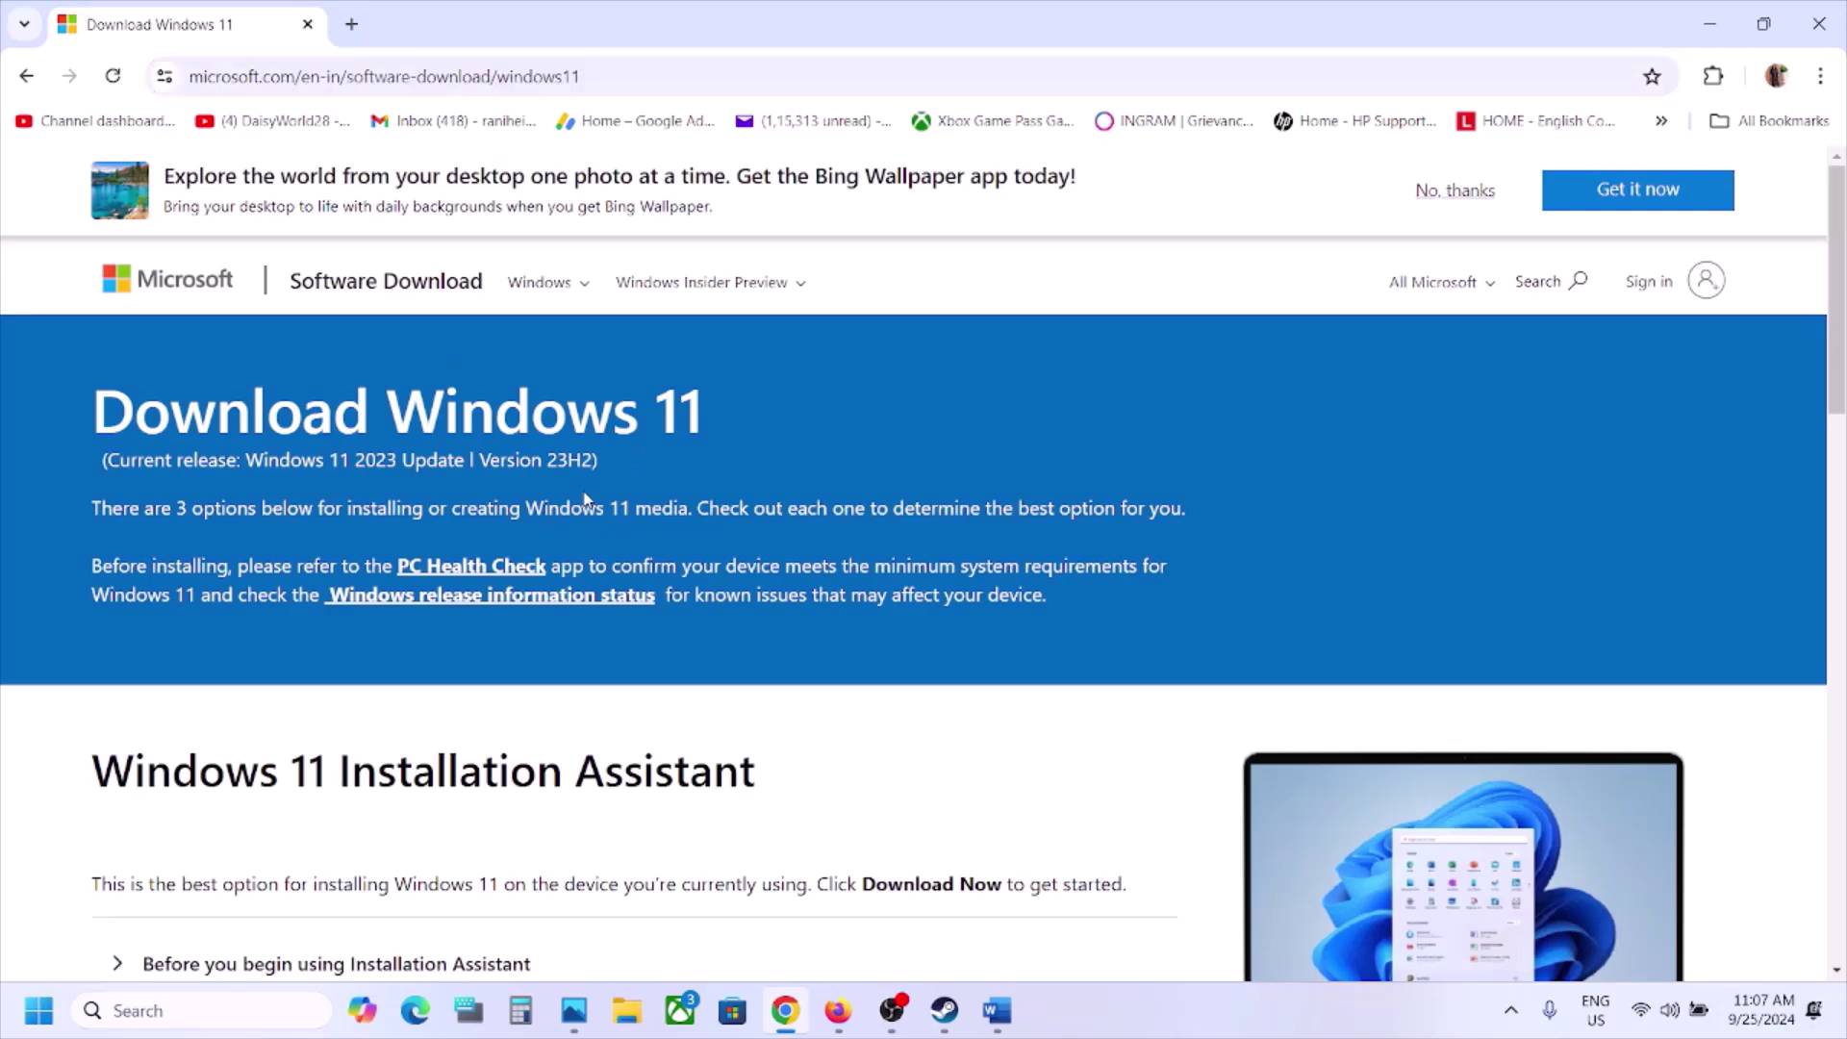
scroll(589, 499, "down", 2)
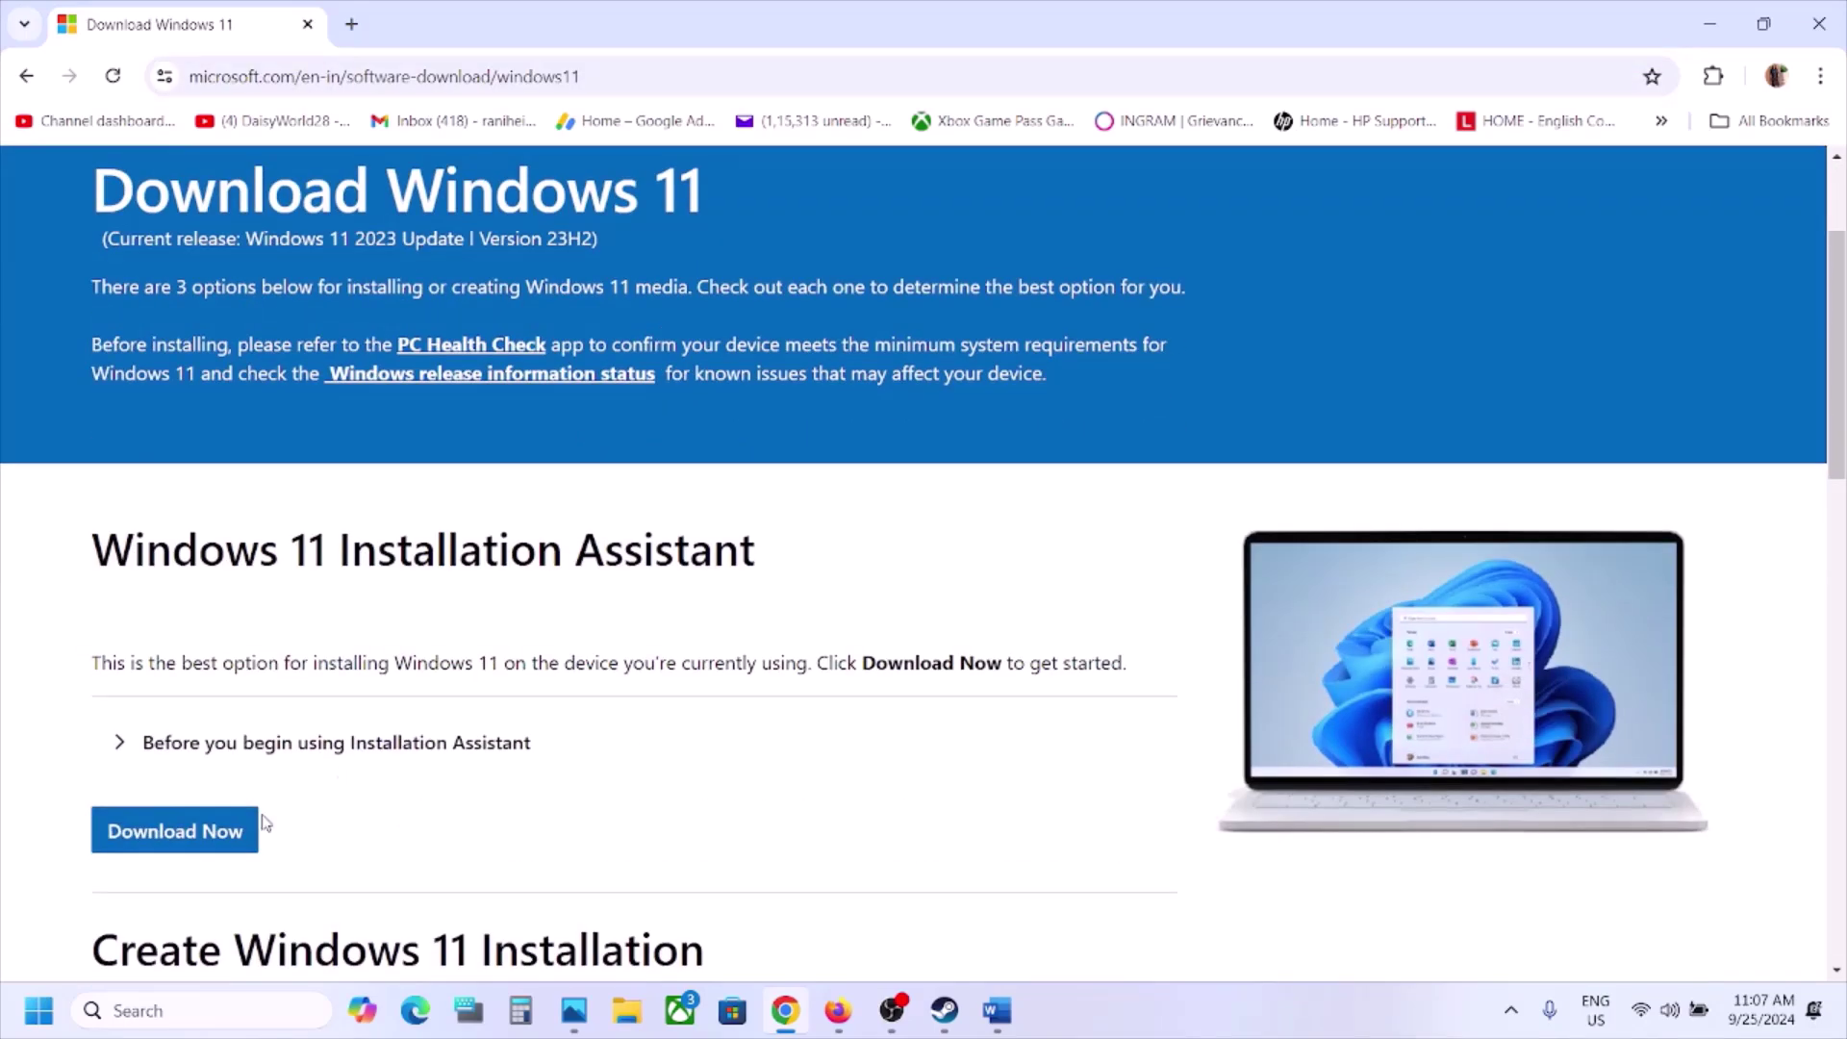
Download the Windows 11 Installation Assistant, run it, and close it after its version check
left_click(185, 829)
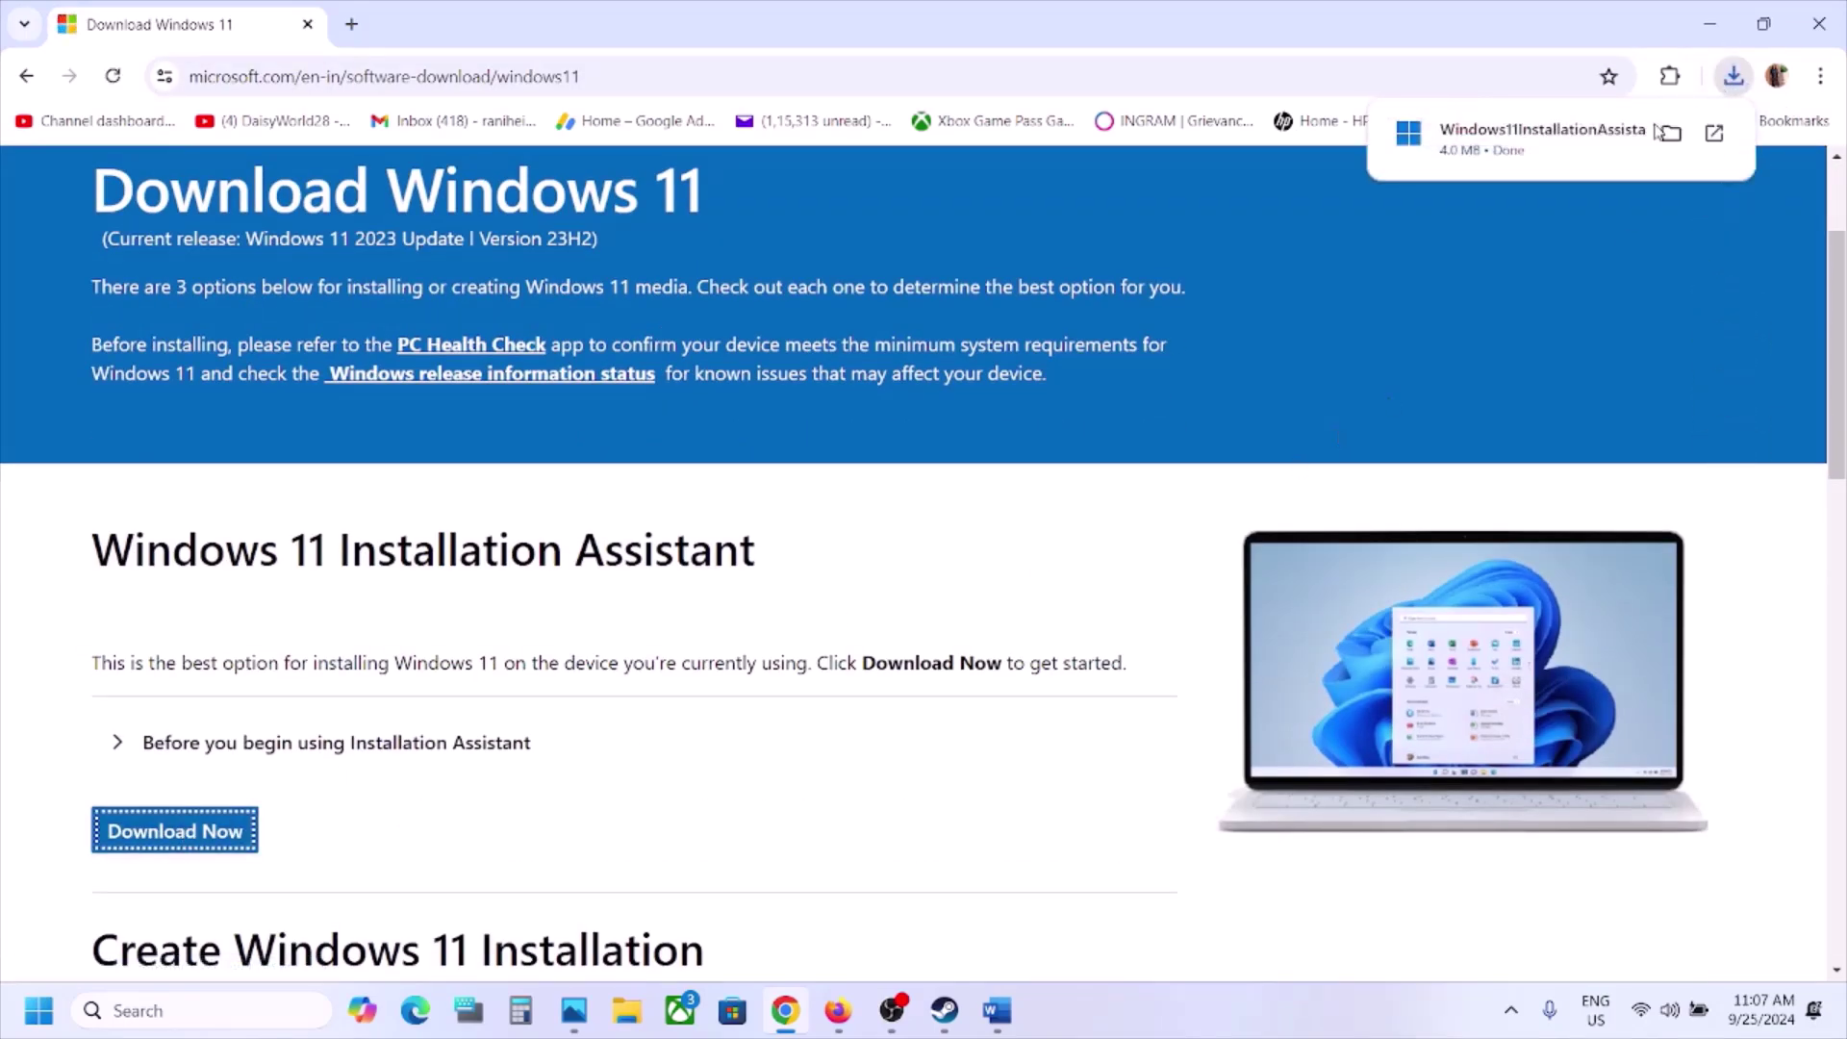
left_click(1260, 356)
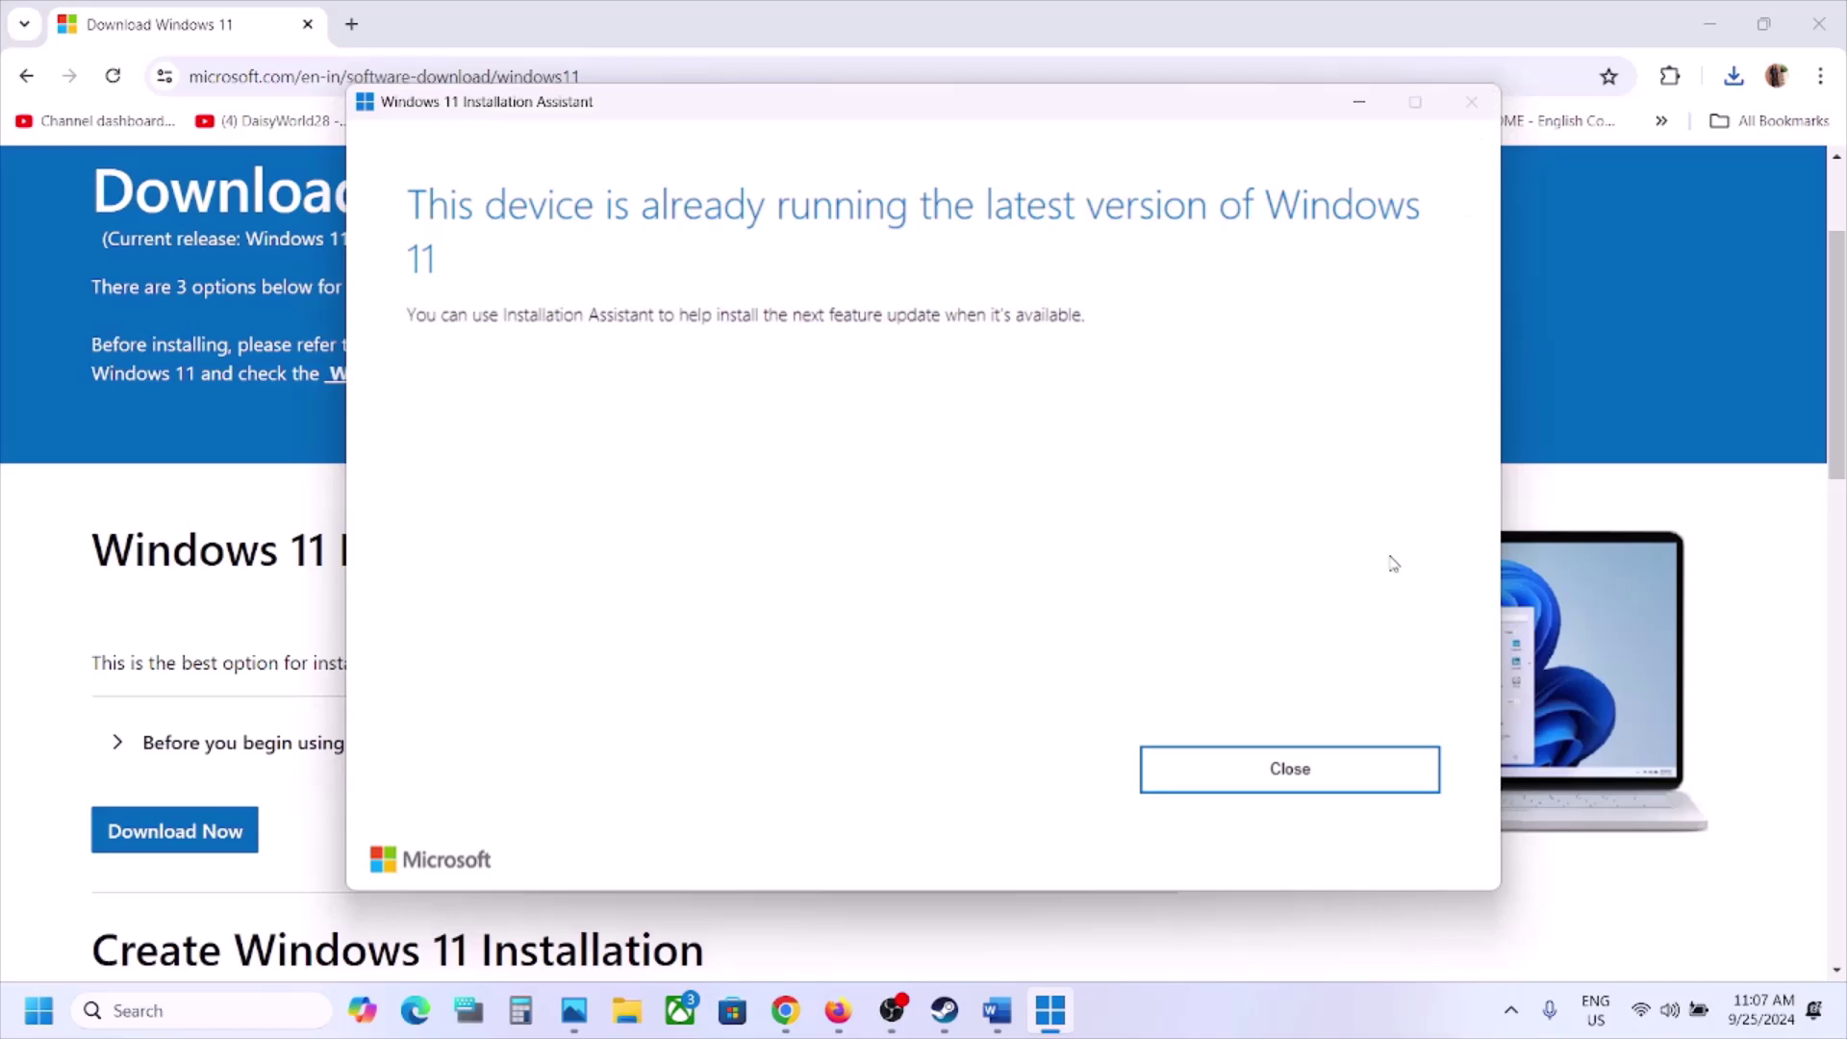
left_click(1309, 768)
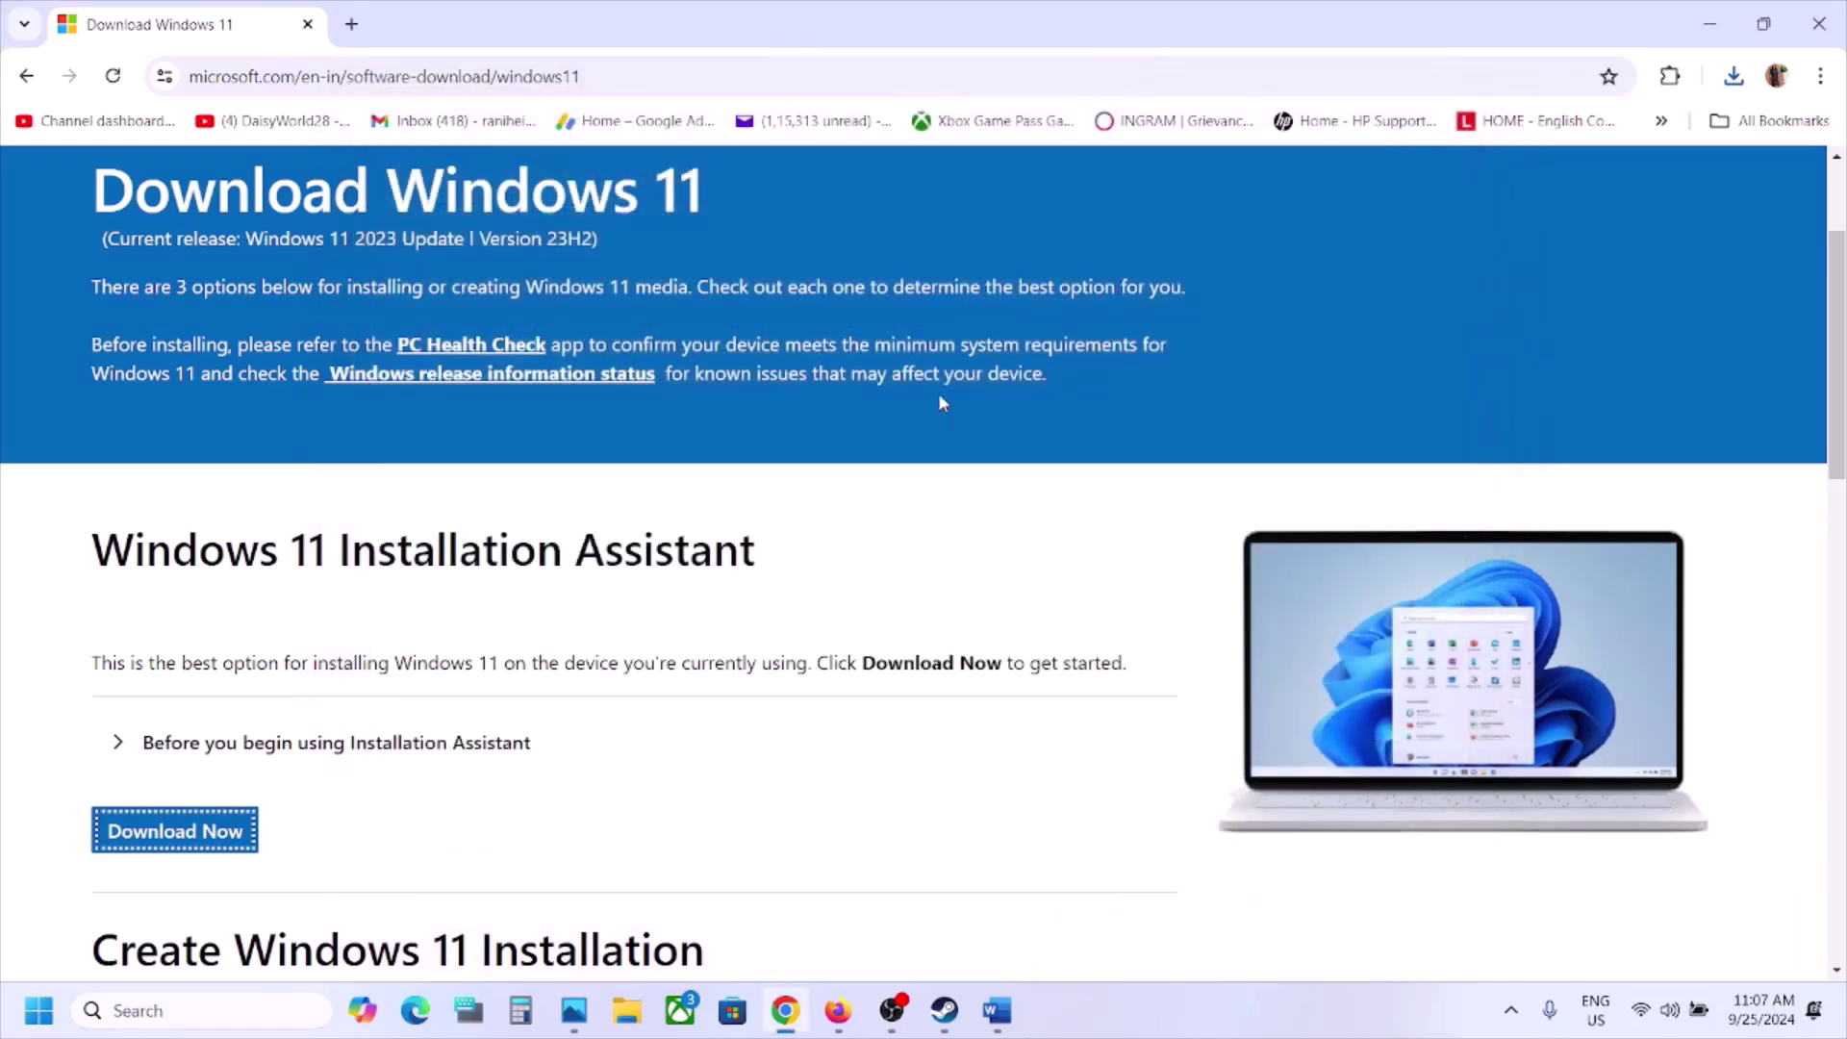
Copy the Windows 10 software-download link from the Word document and load it in Chrome
left_click(997, 1011)
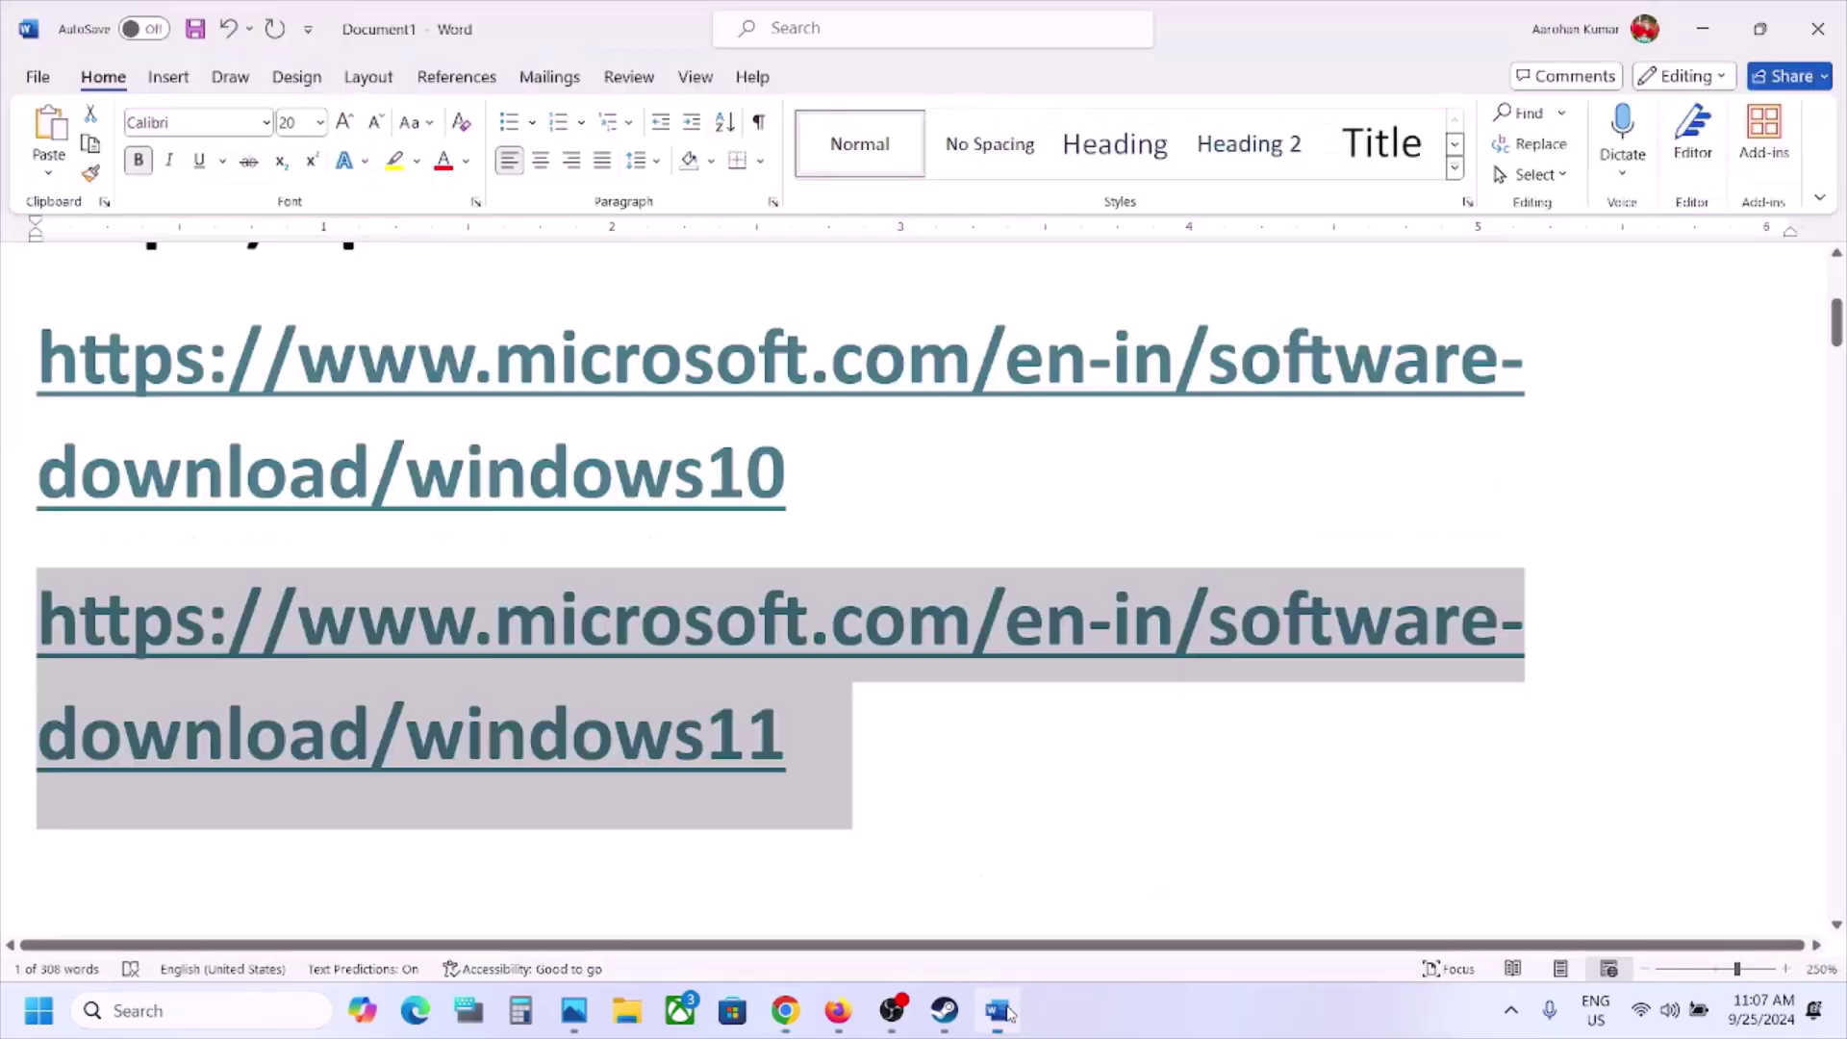
left_click_drag(795, 463, 29, 375)
key("ctrl+c")
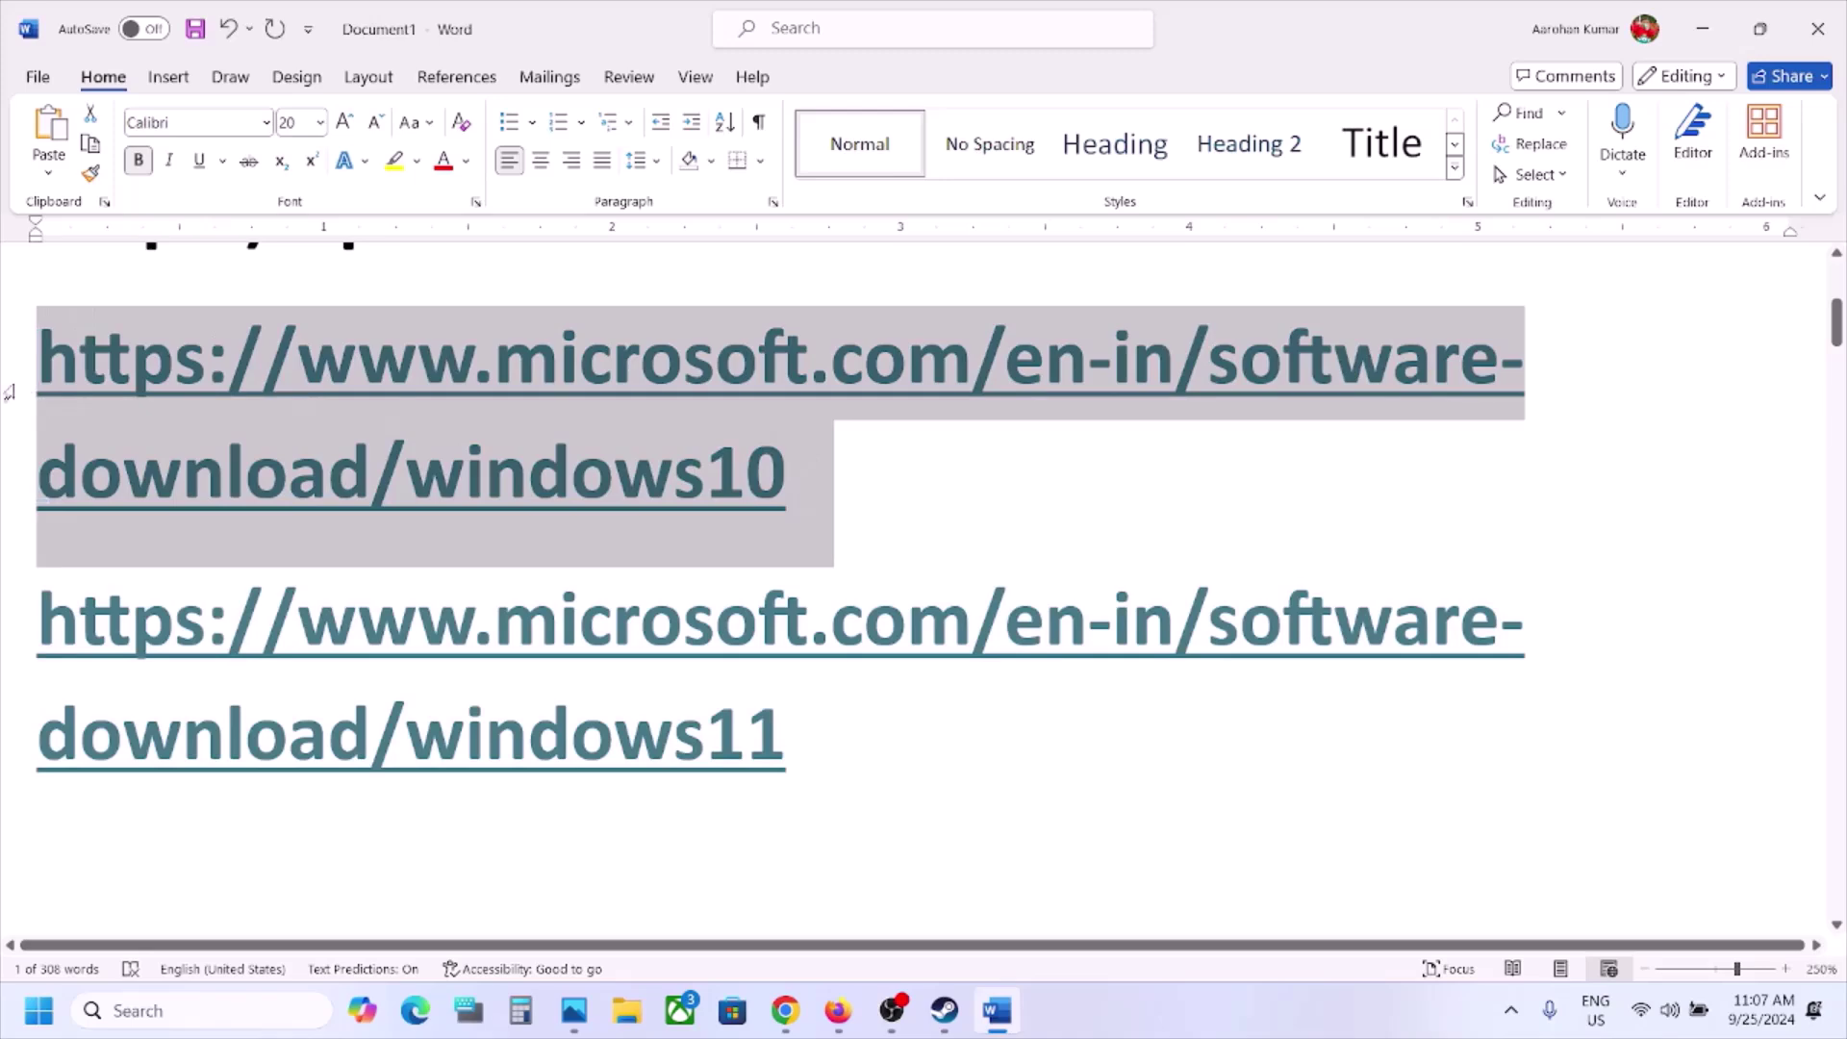
left_click(785, 1010)
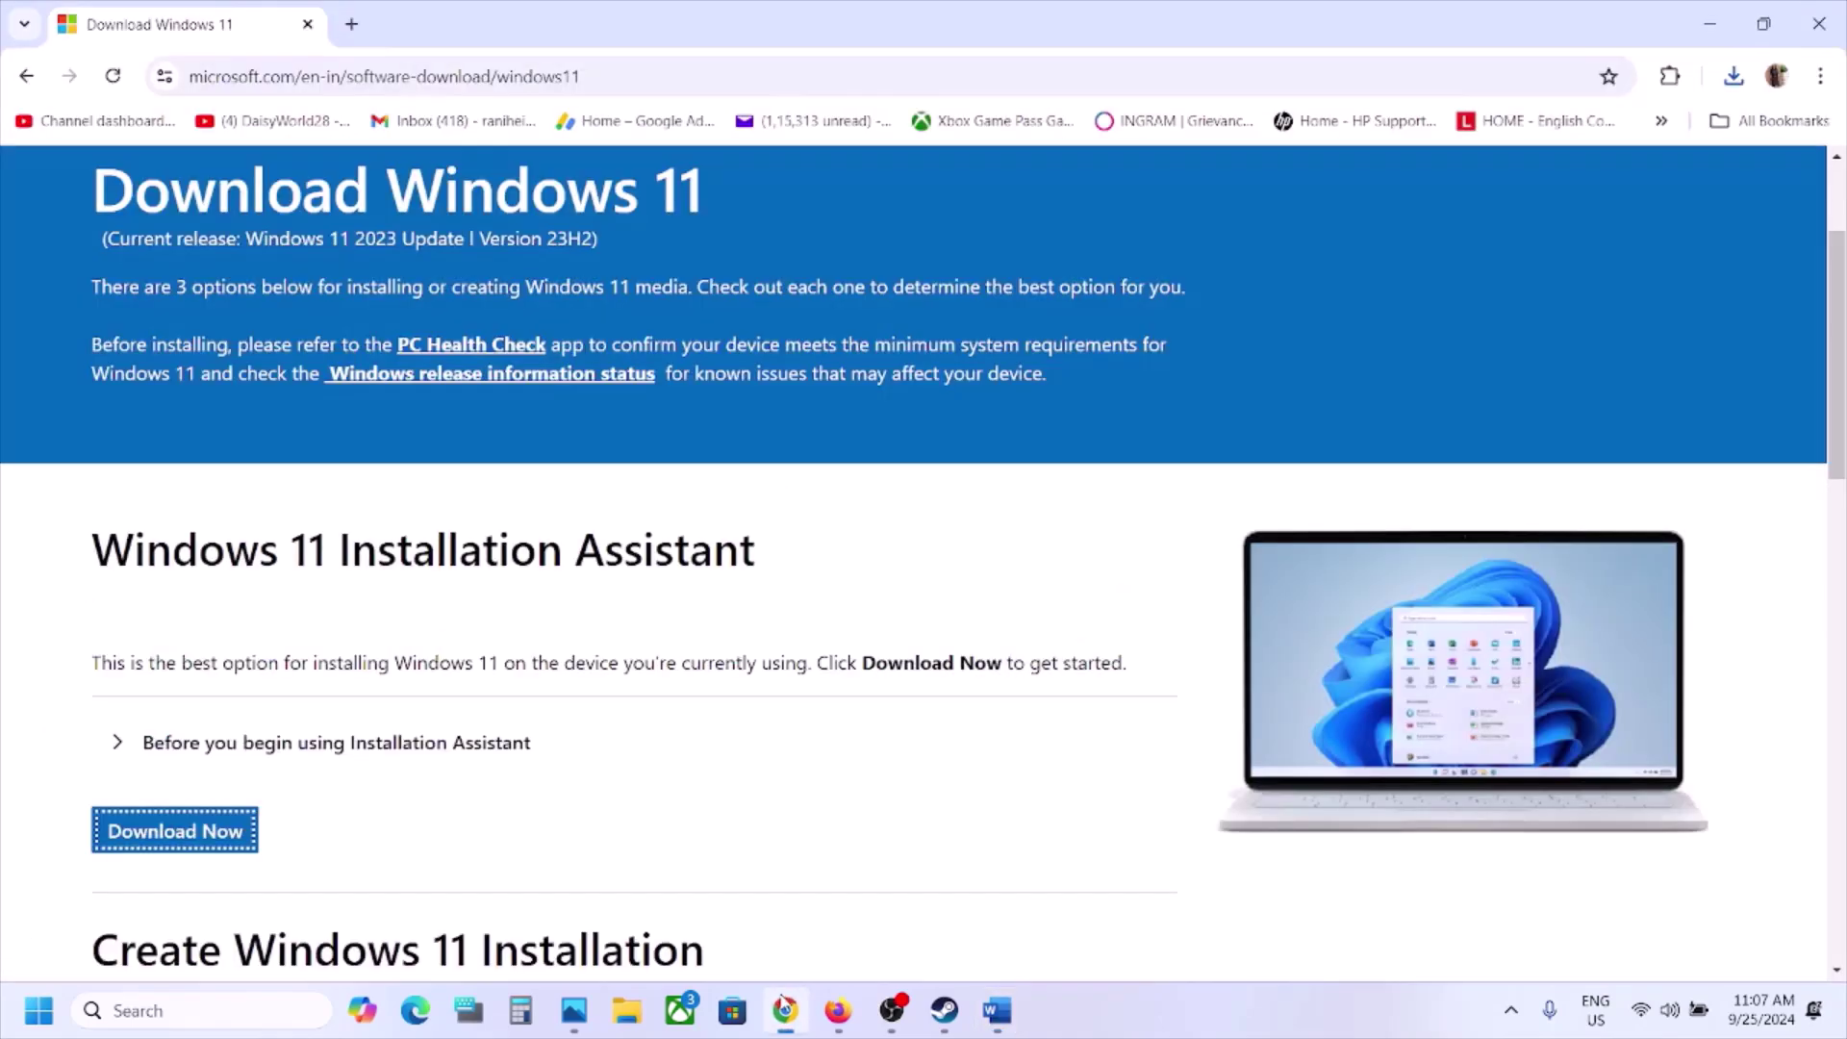
left_click(597, 70)
key("ctrl+v")
key("Return")
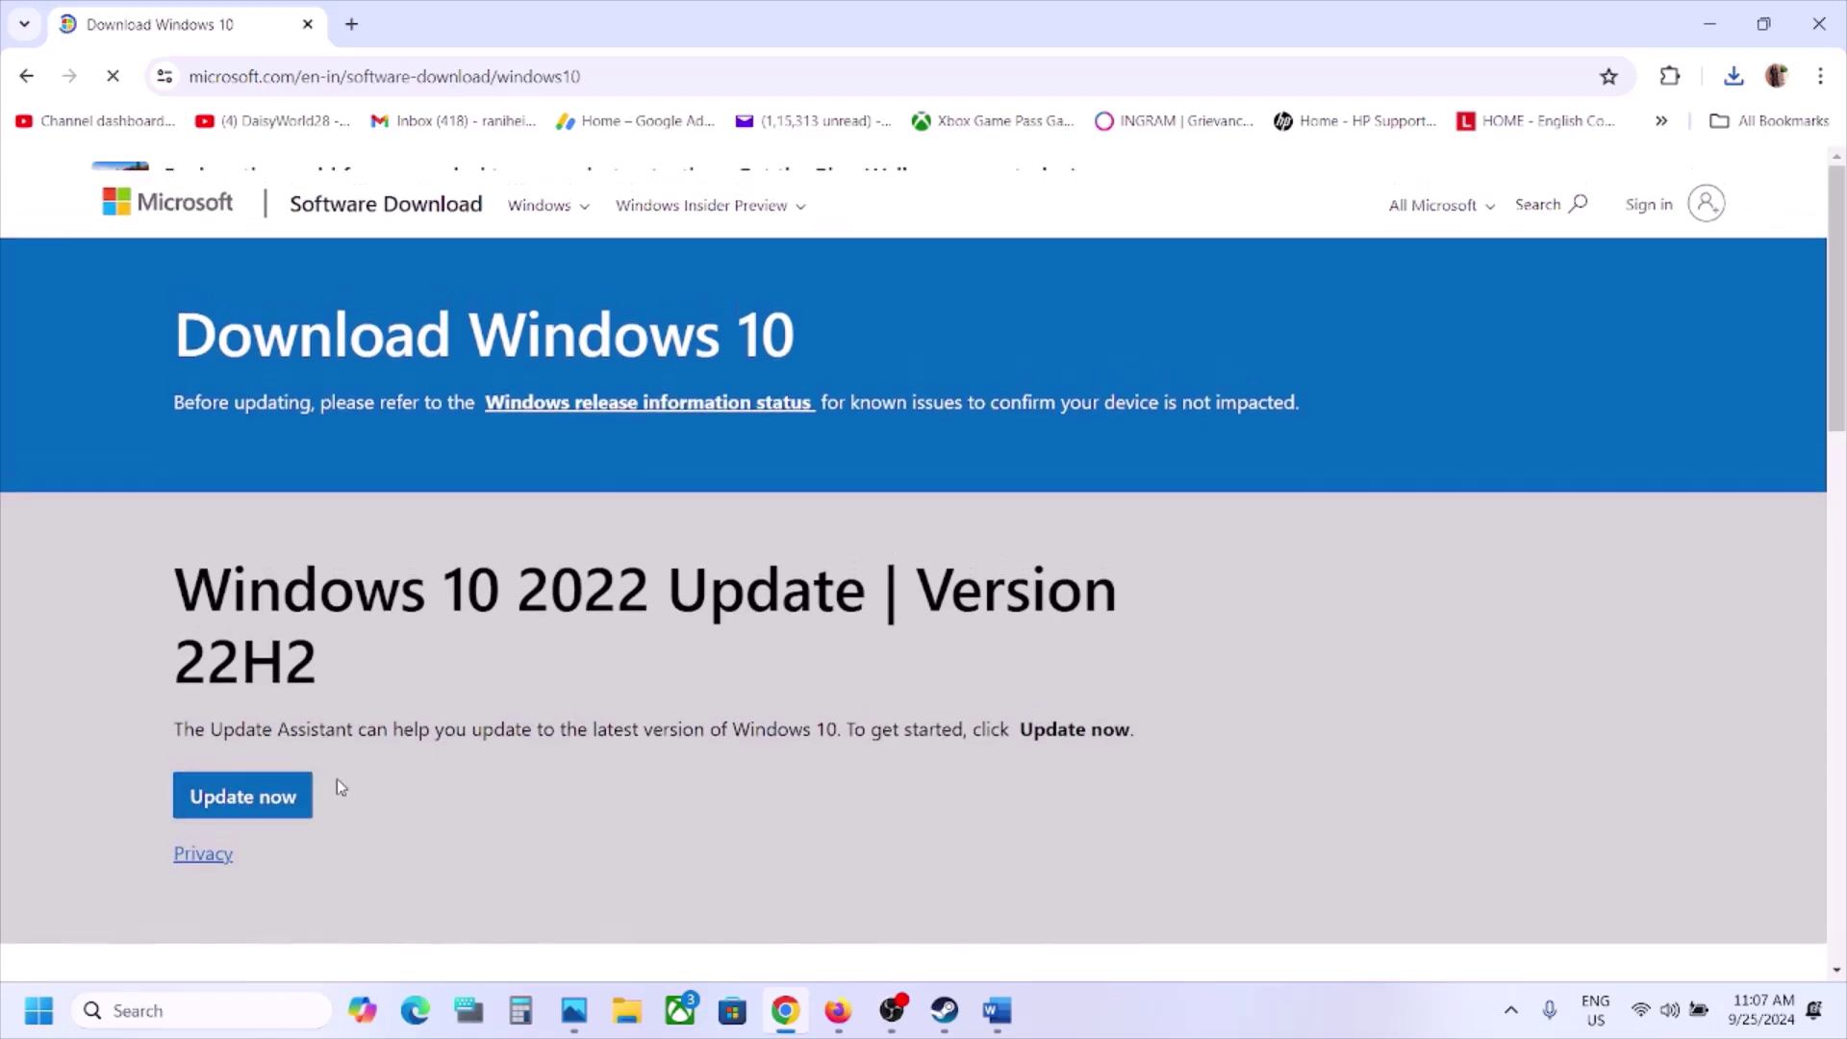
Download the Windows 10 Update Assistant from the page, run it, and close its window
left_click(258, 873)
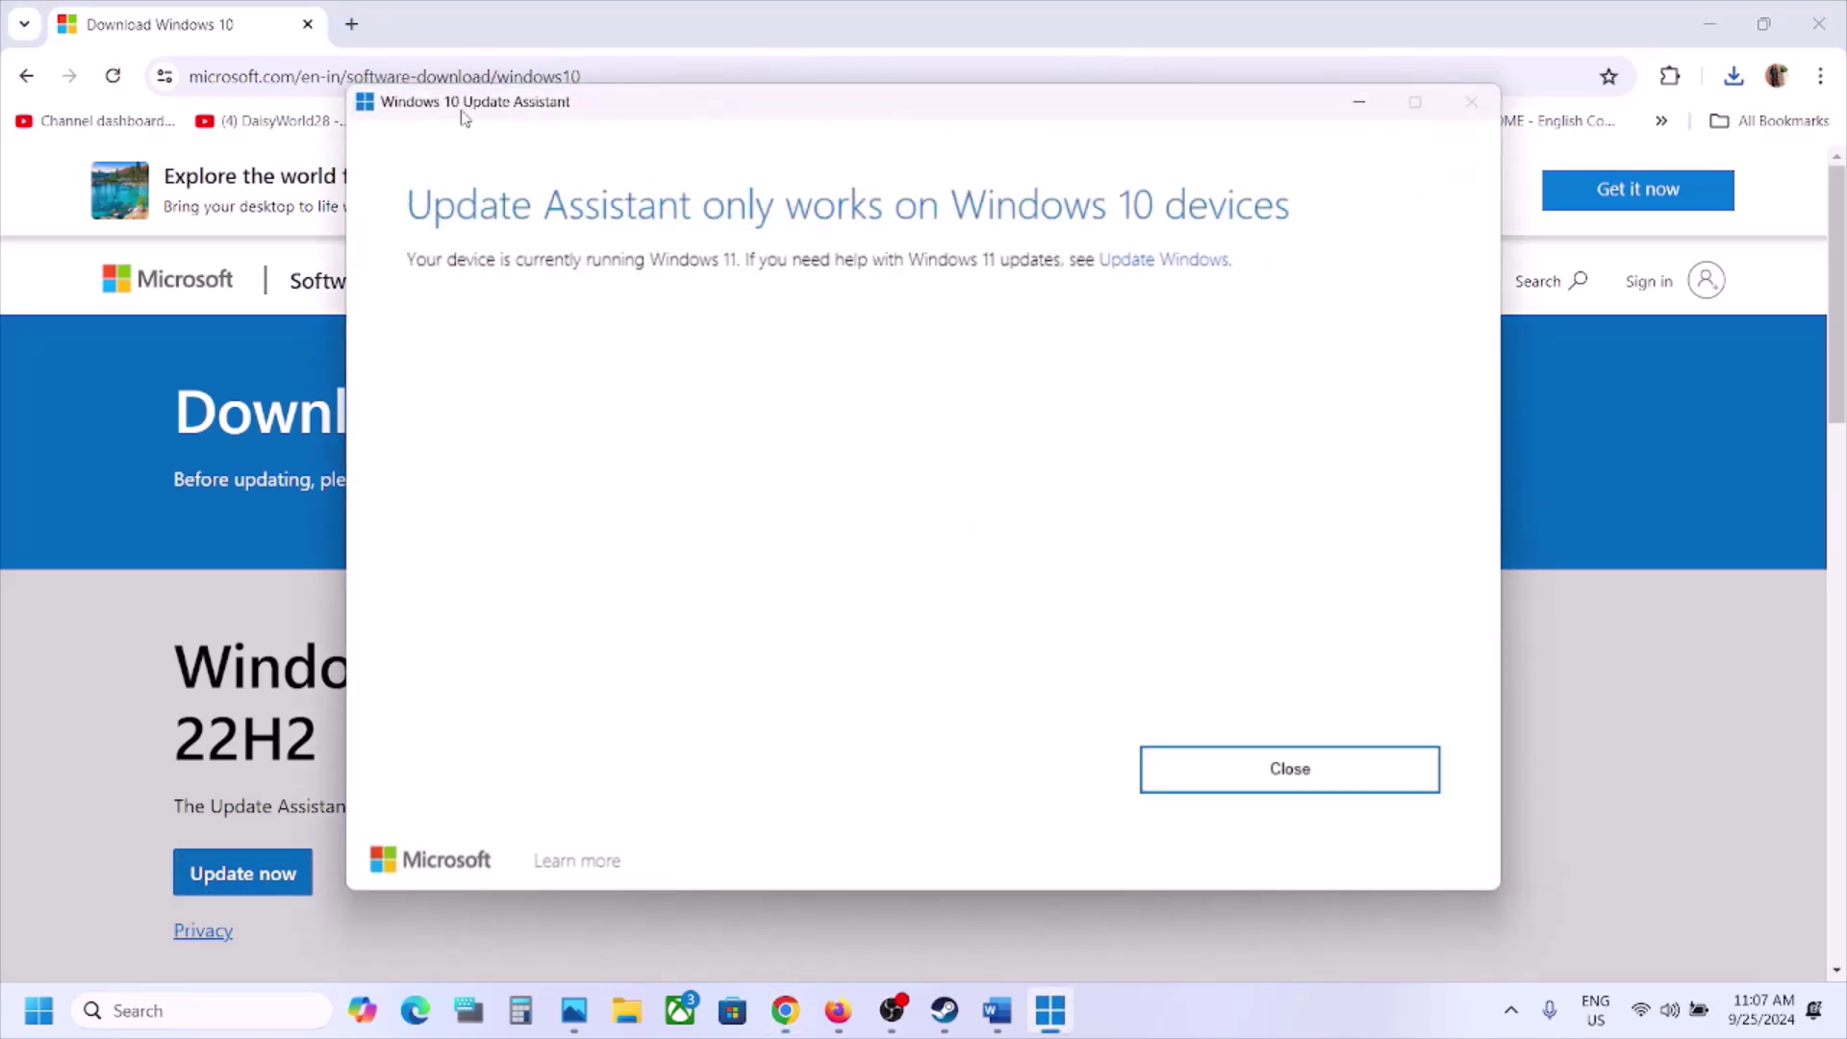
left_click(1277, 760)
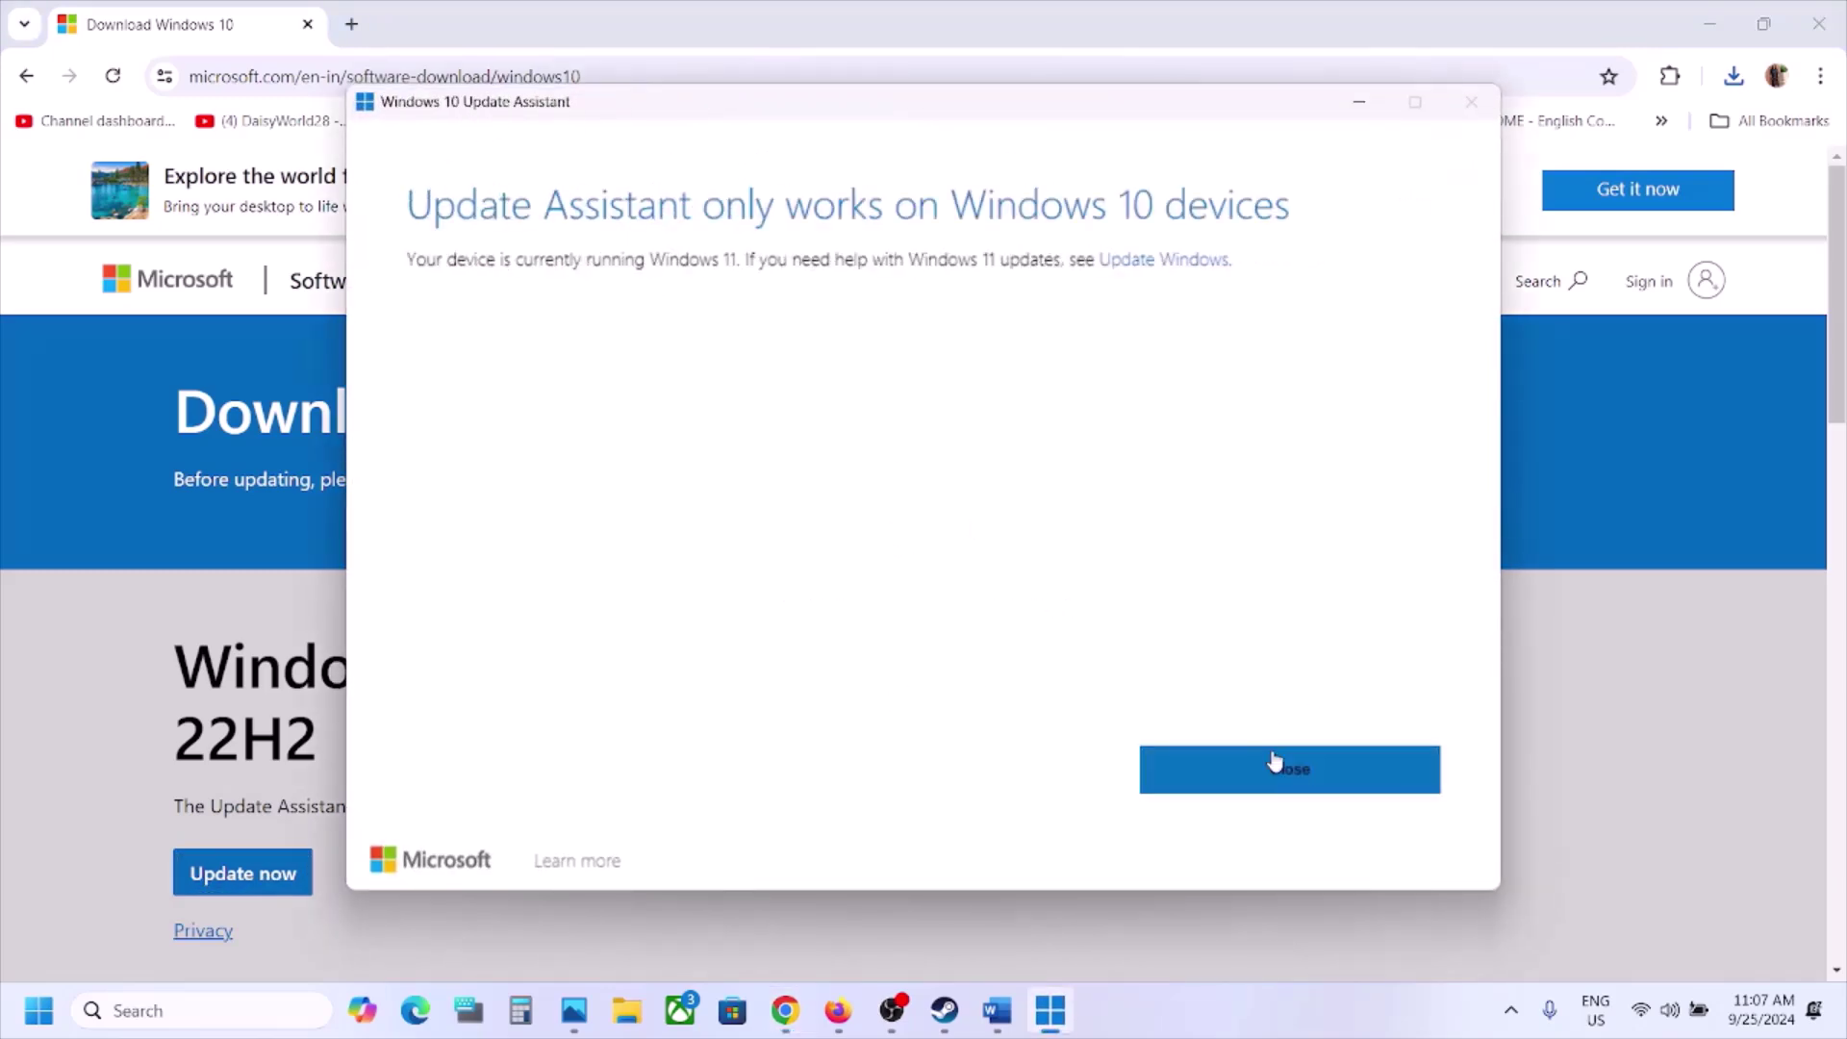
left_click(298, 883)
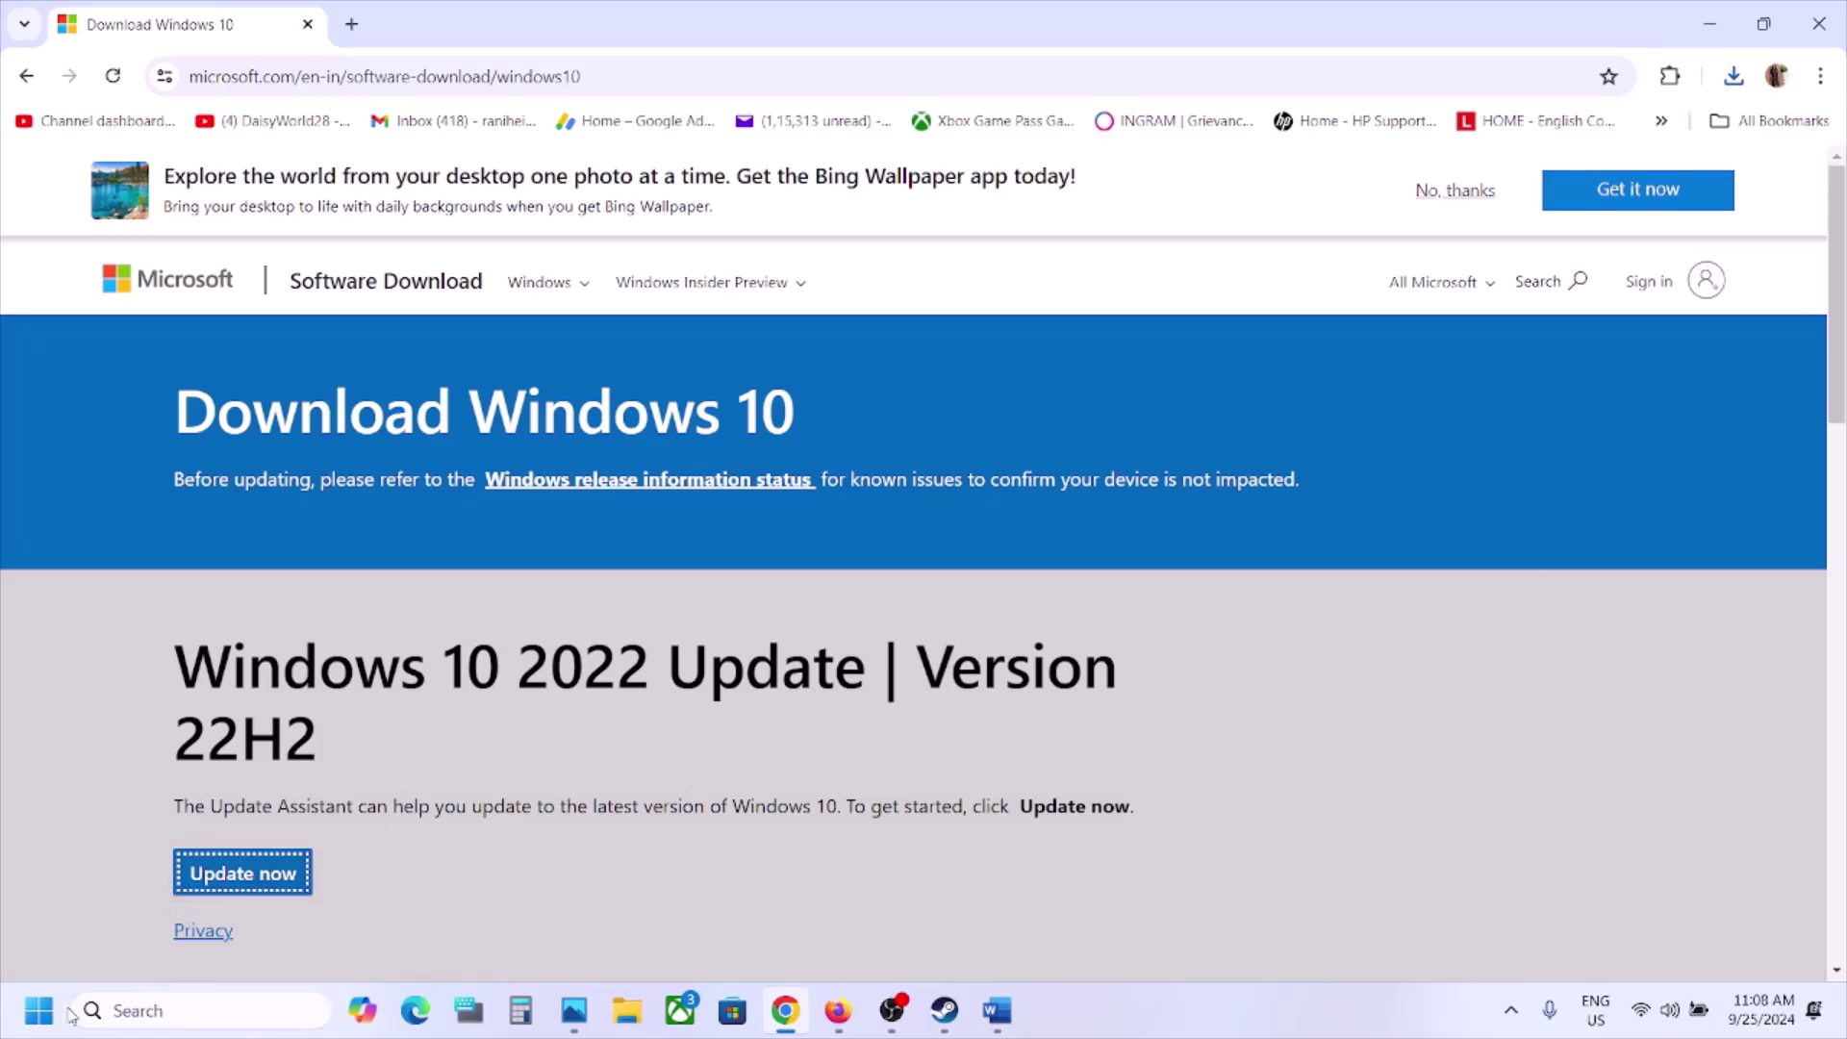
View the computer's power options and dismiss them without restarting
left_click(40, 1019)
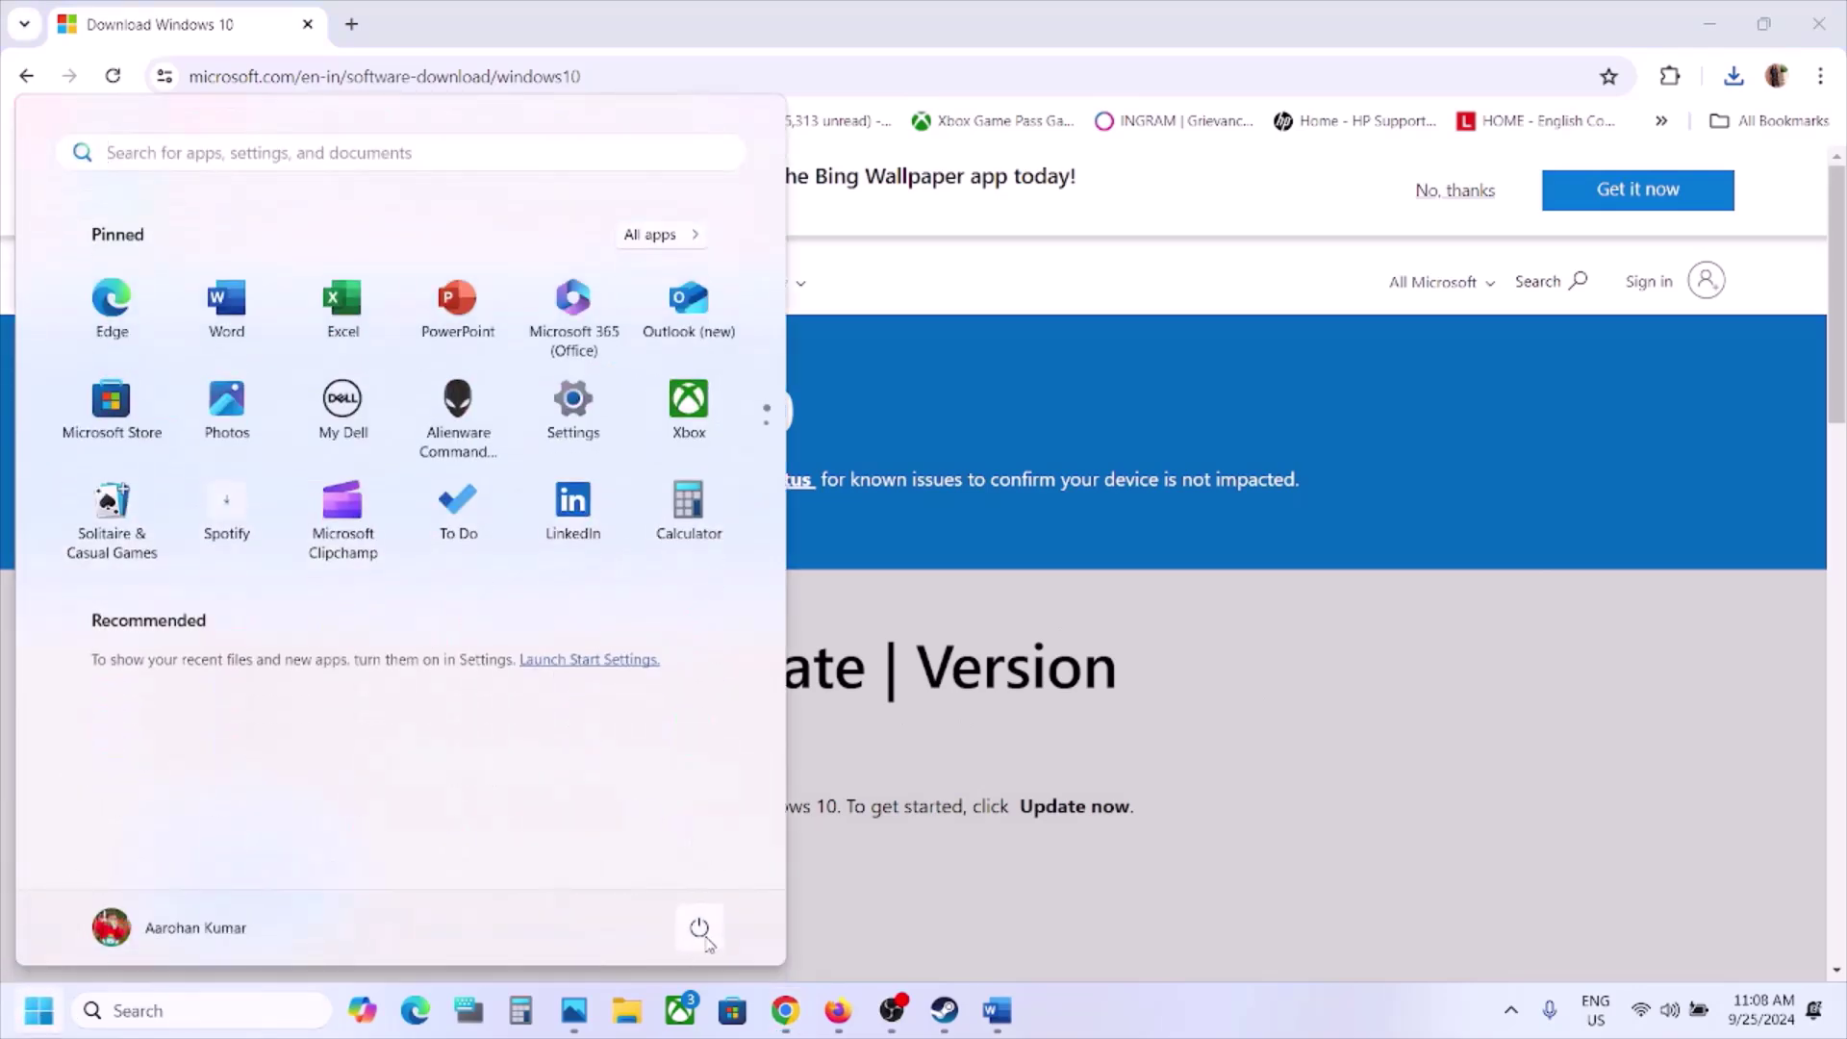
left_click(699, 927)
left_click(1275, 844)
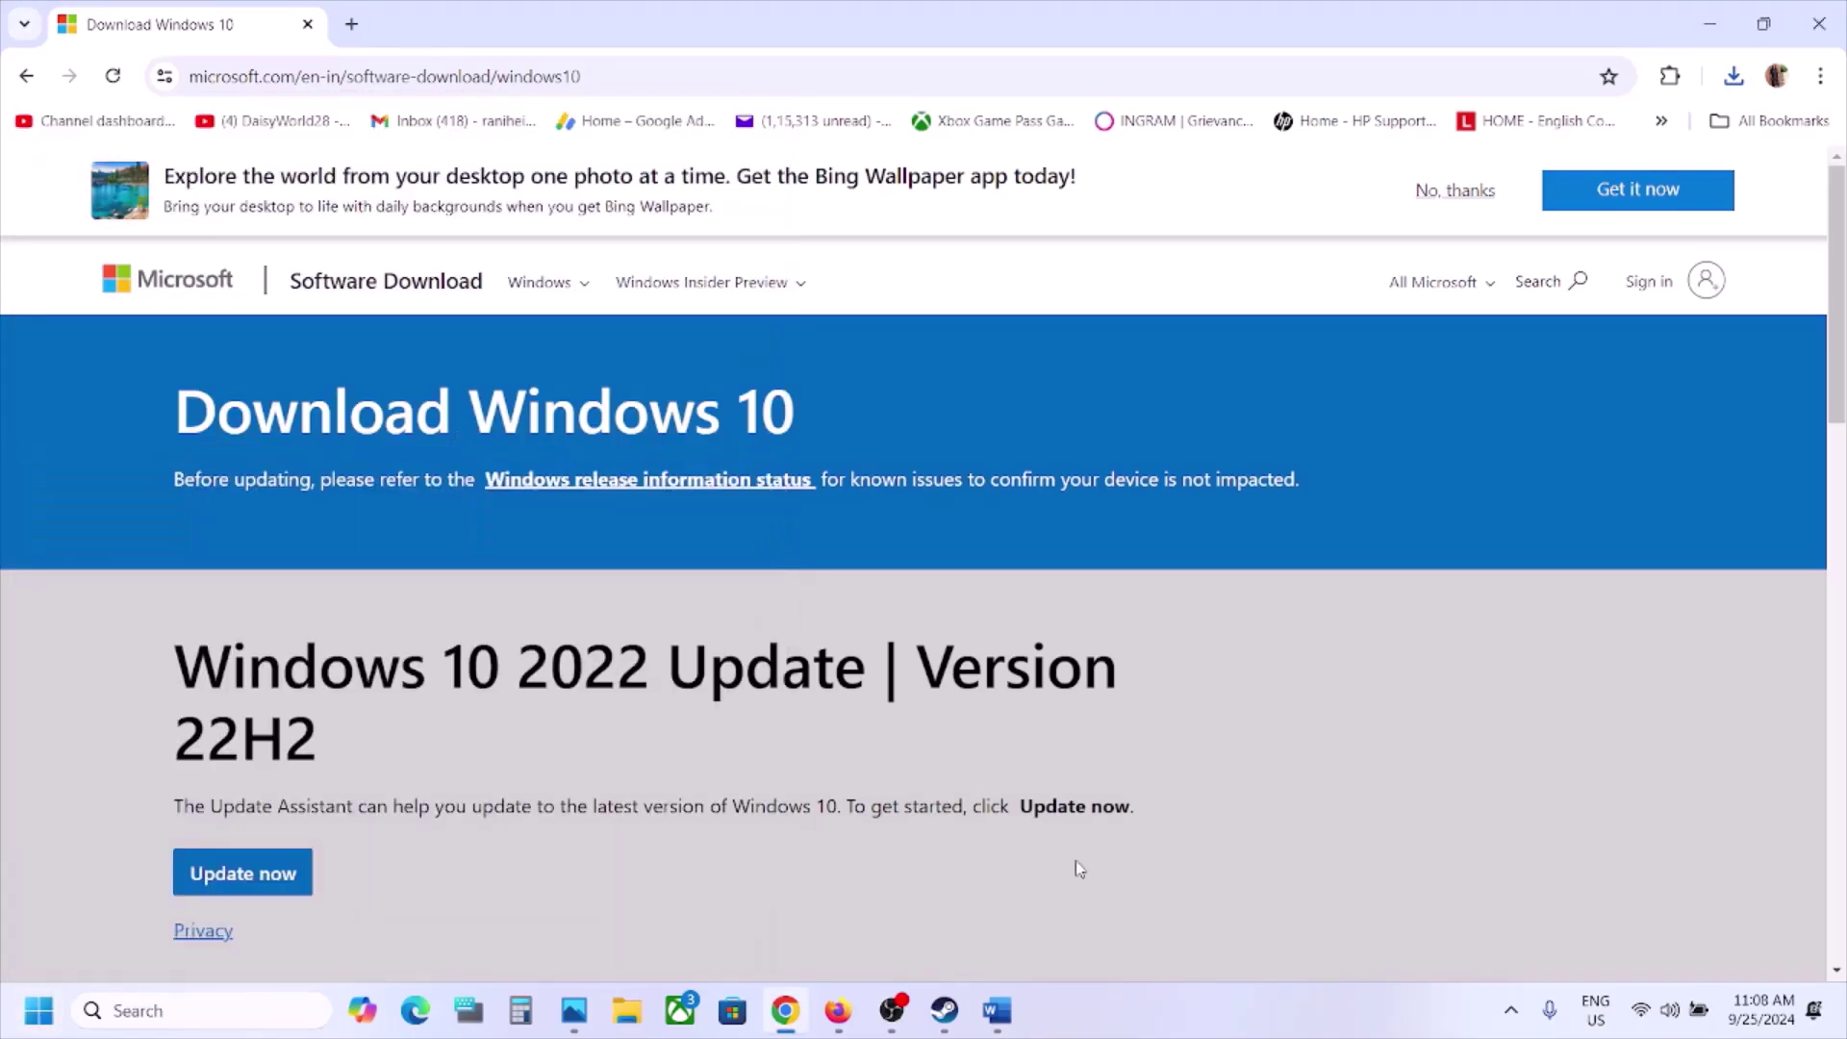
Read Step 3 about launch options in the Word document and return to the Steam library
left_click(944, 1010)
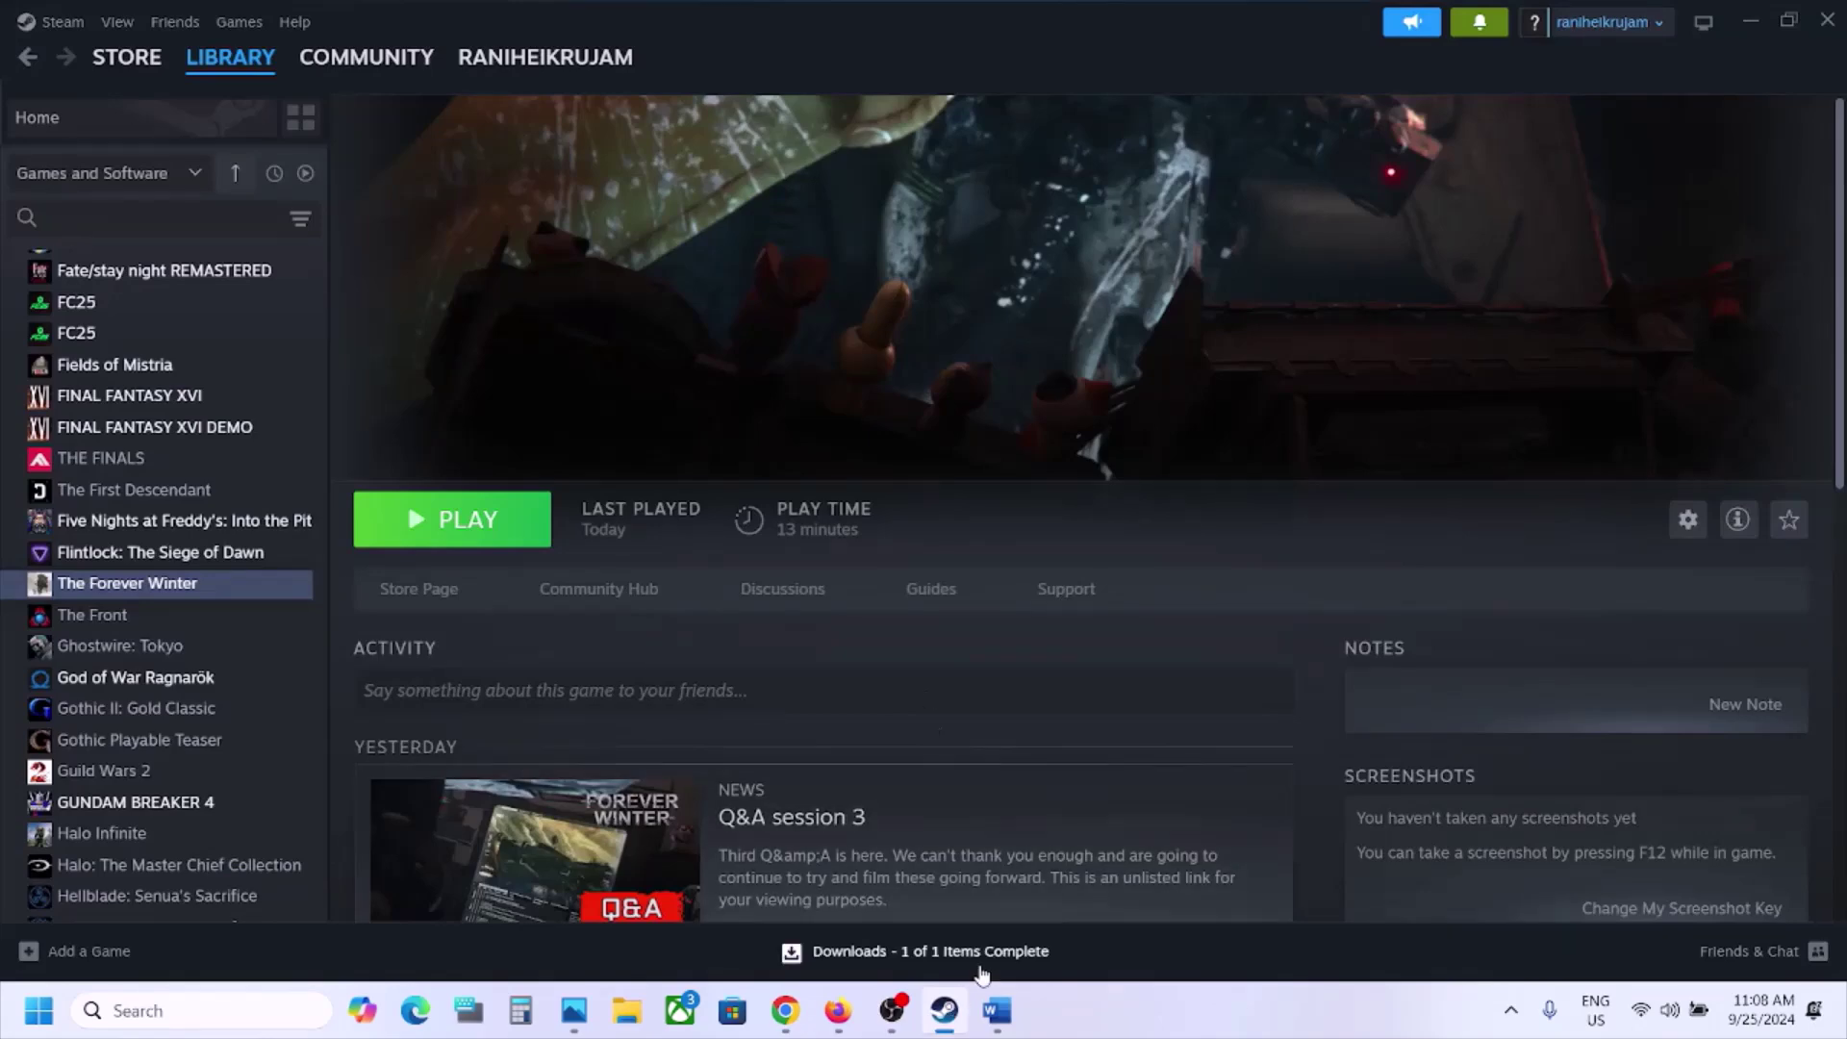
left_click(996, 1010)
scroll(817, 650, "down", 2)
scroll(817, 650, "down", 2)
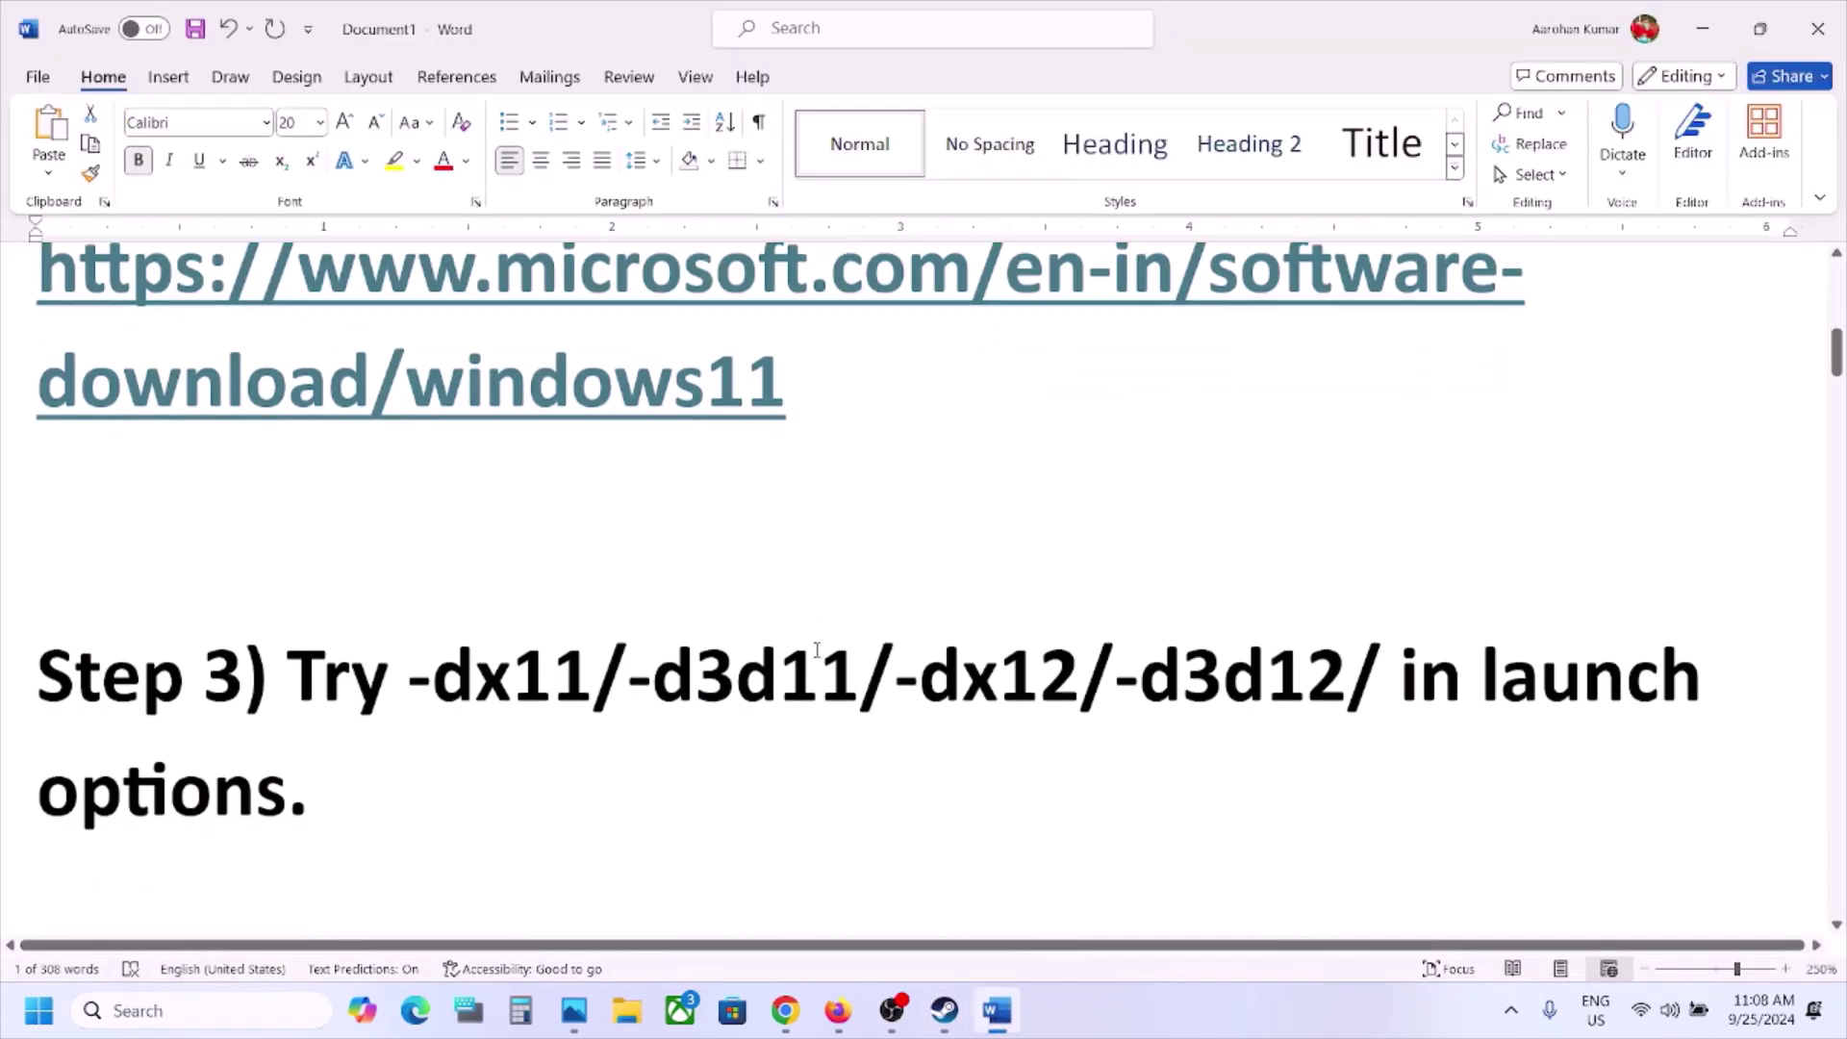
left_click(1701, 32)
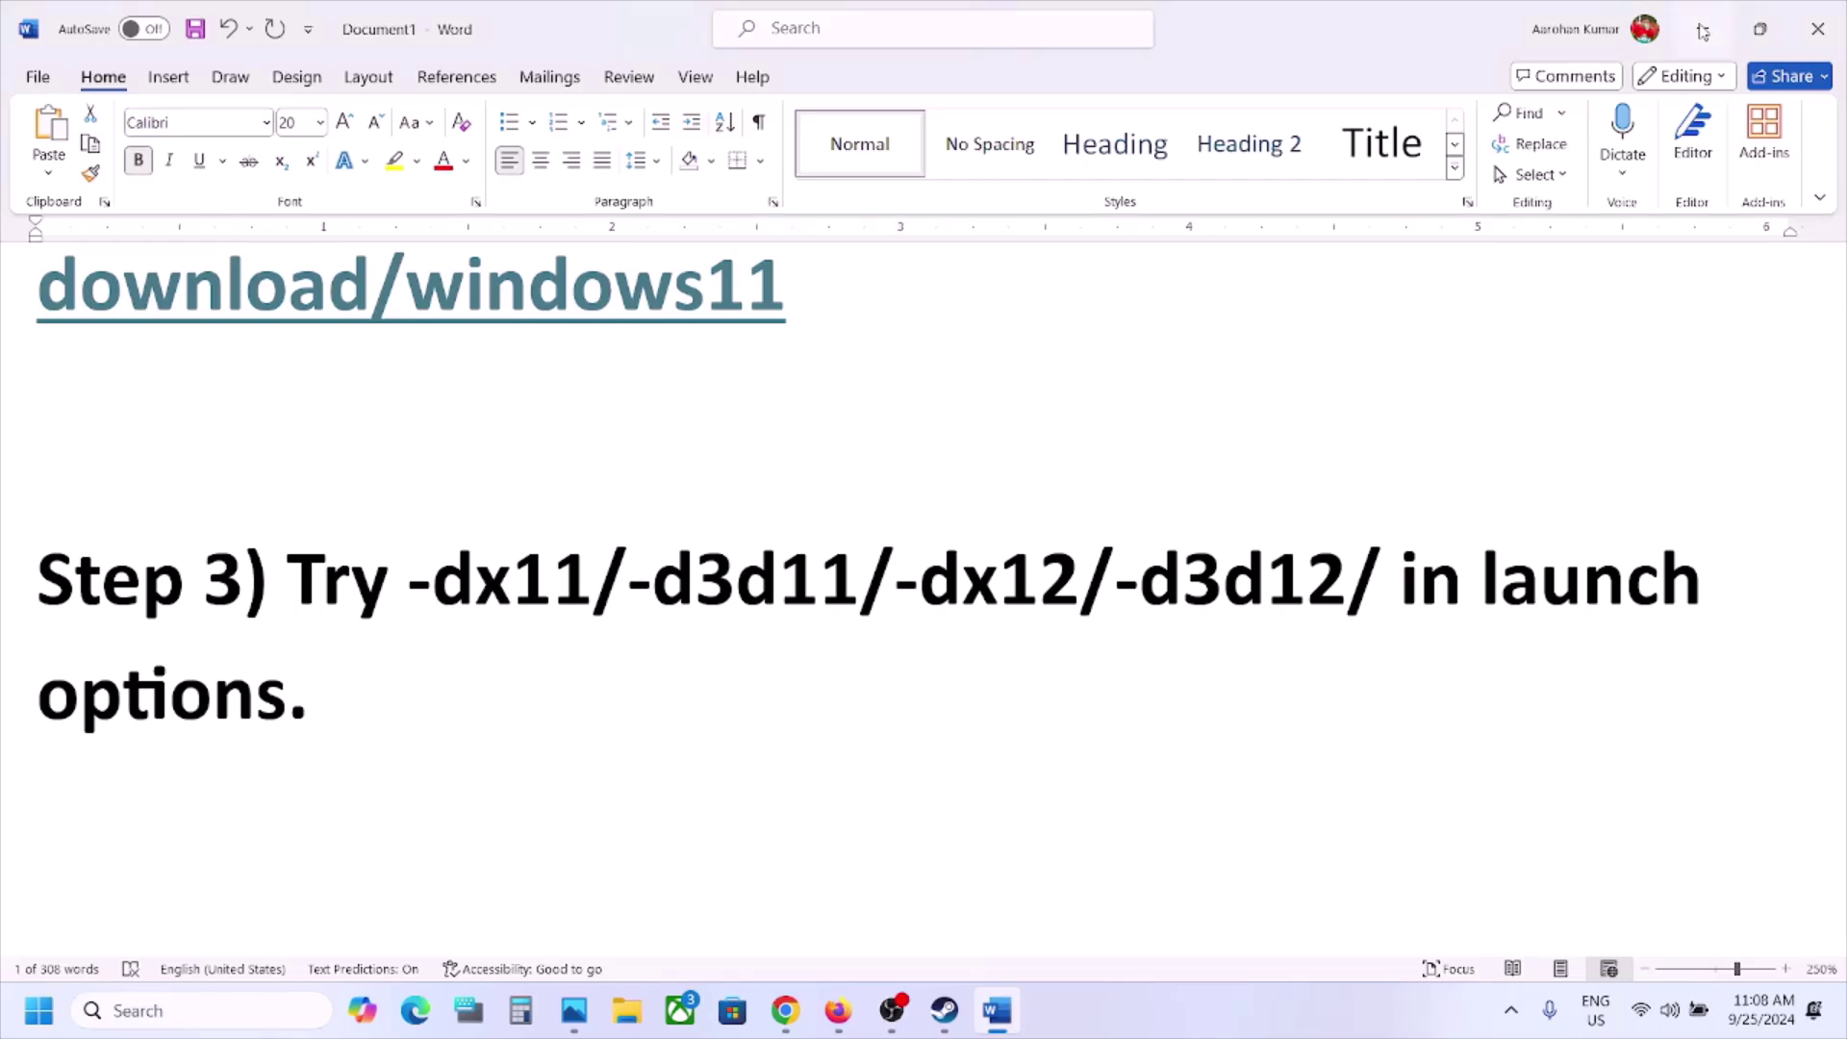
Set the launch options of The Forever Winter to -dx11 and close its properties
right_click(229, 597)
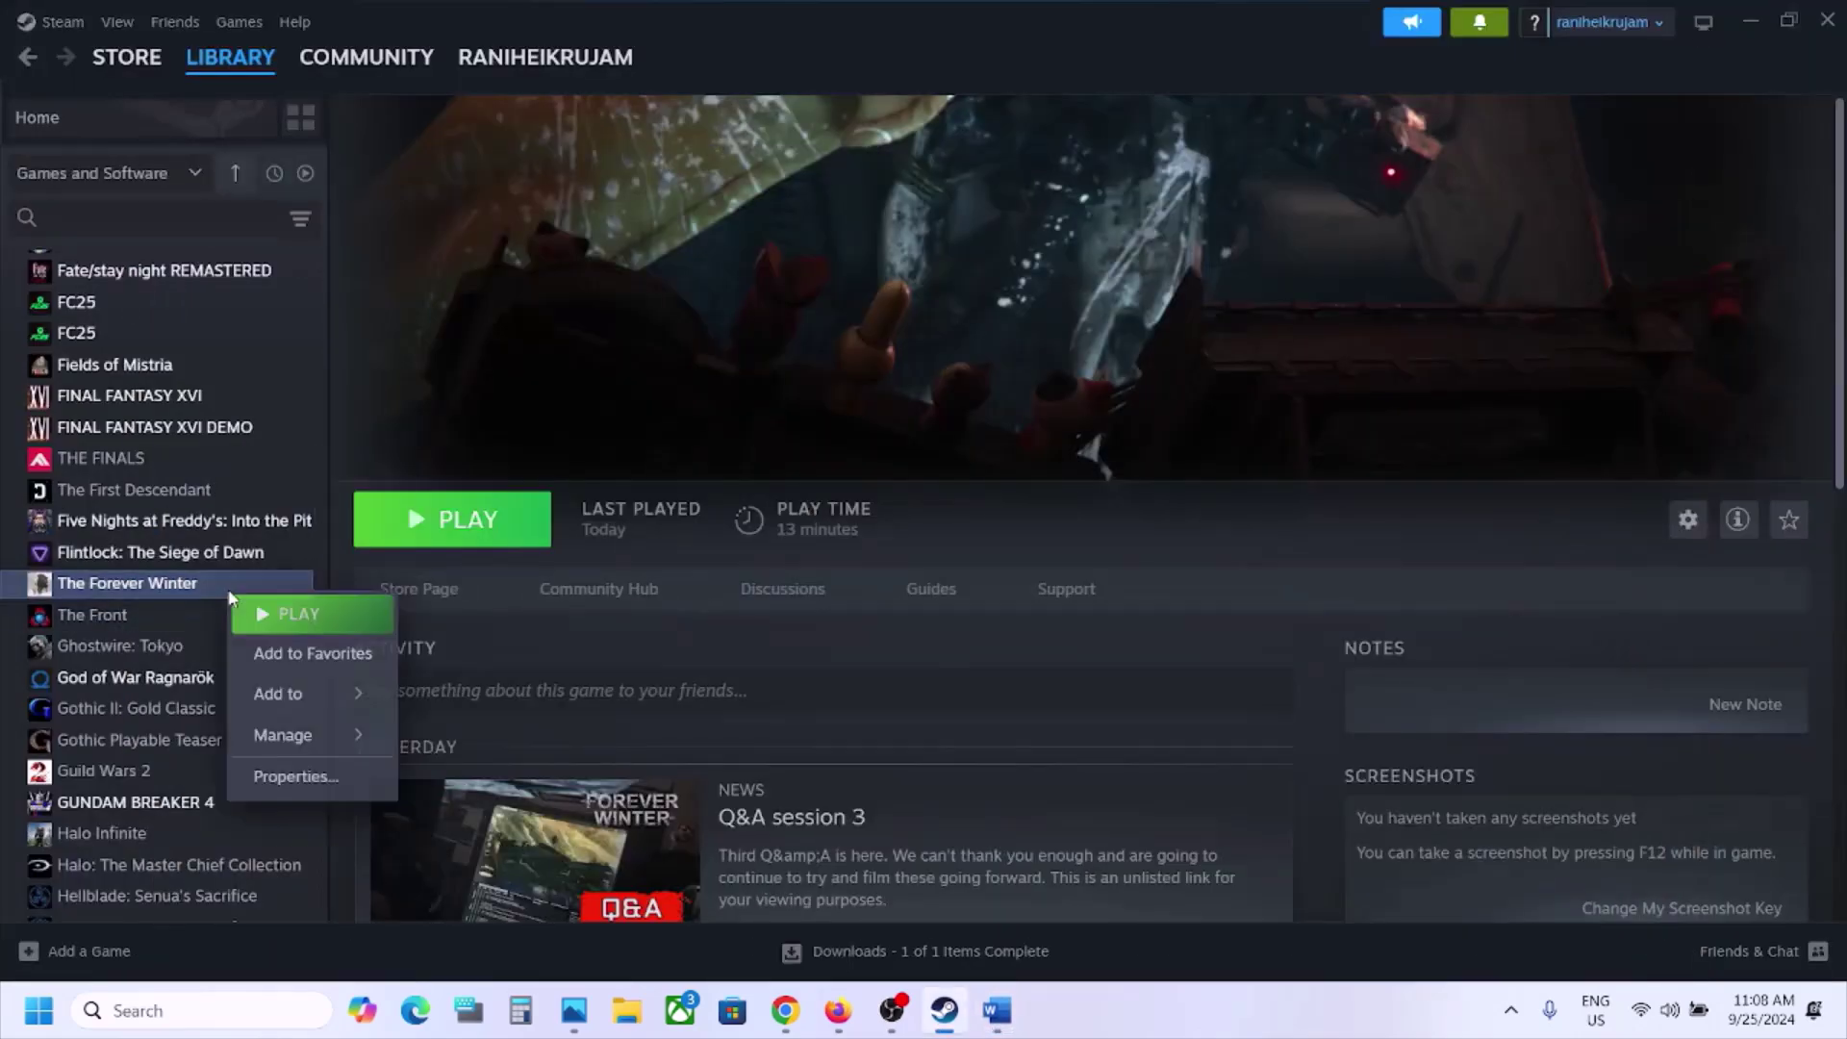
left_click(303, 779)
left_click(792, 474)
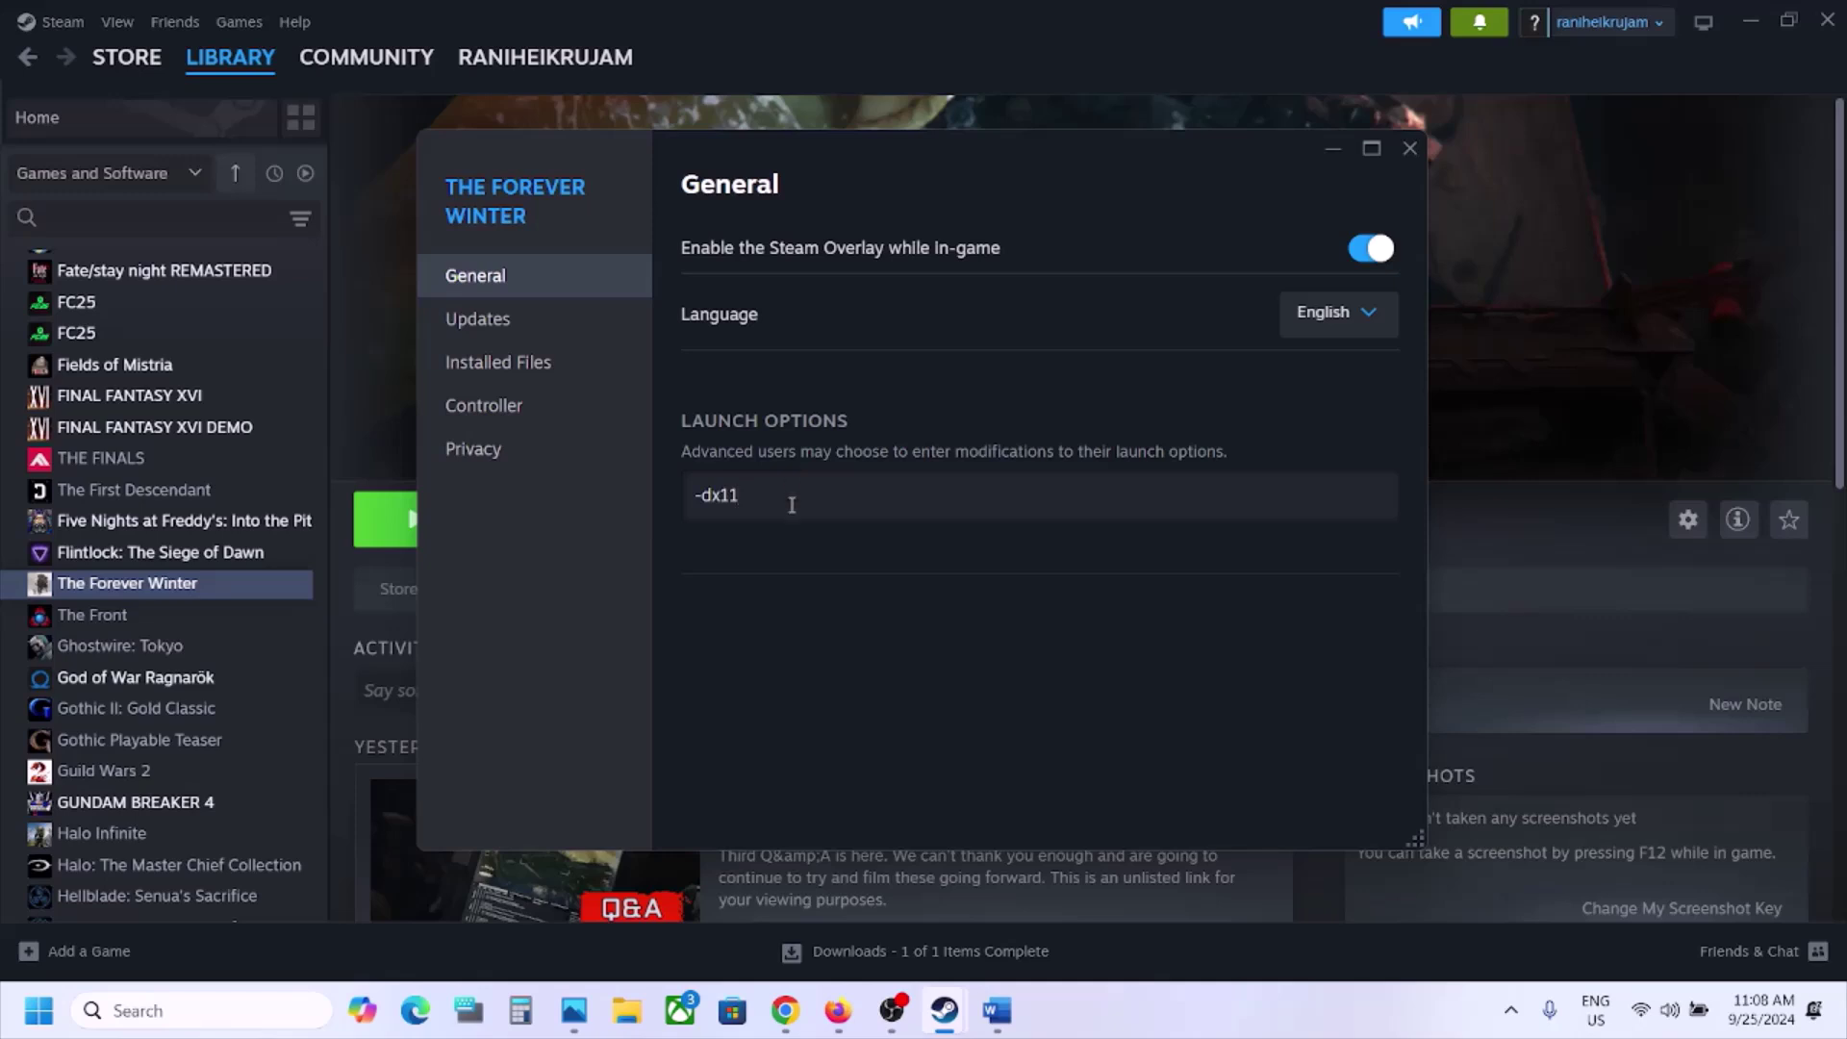
left_click(1409, 148)
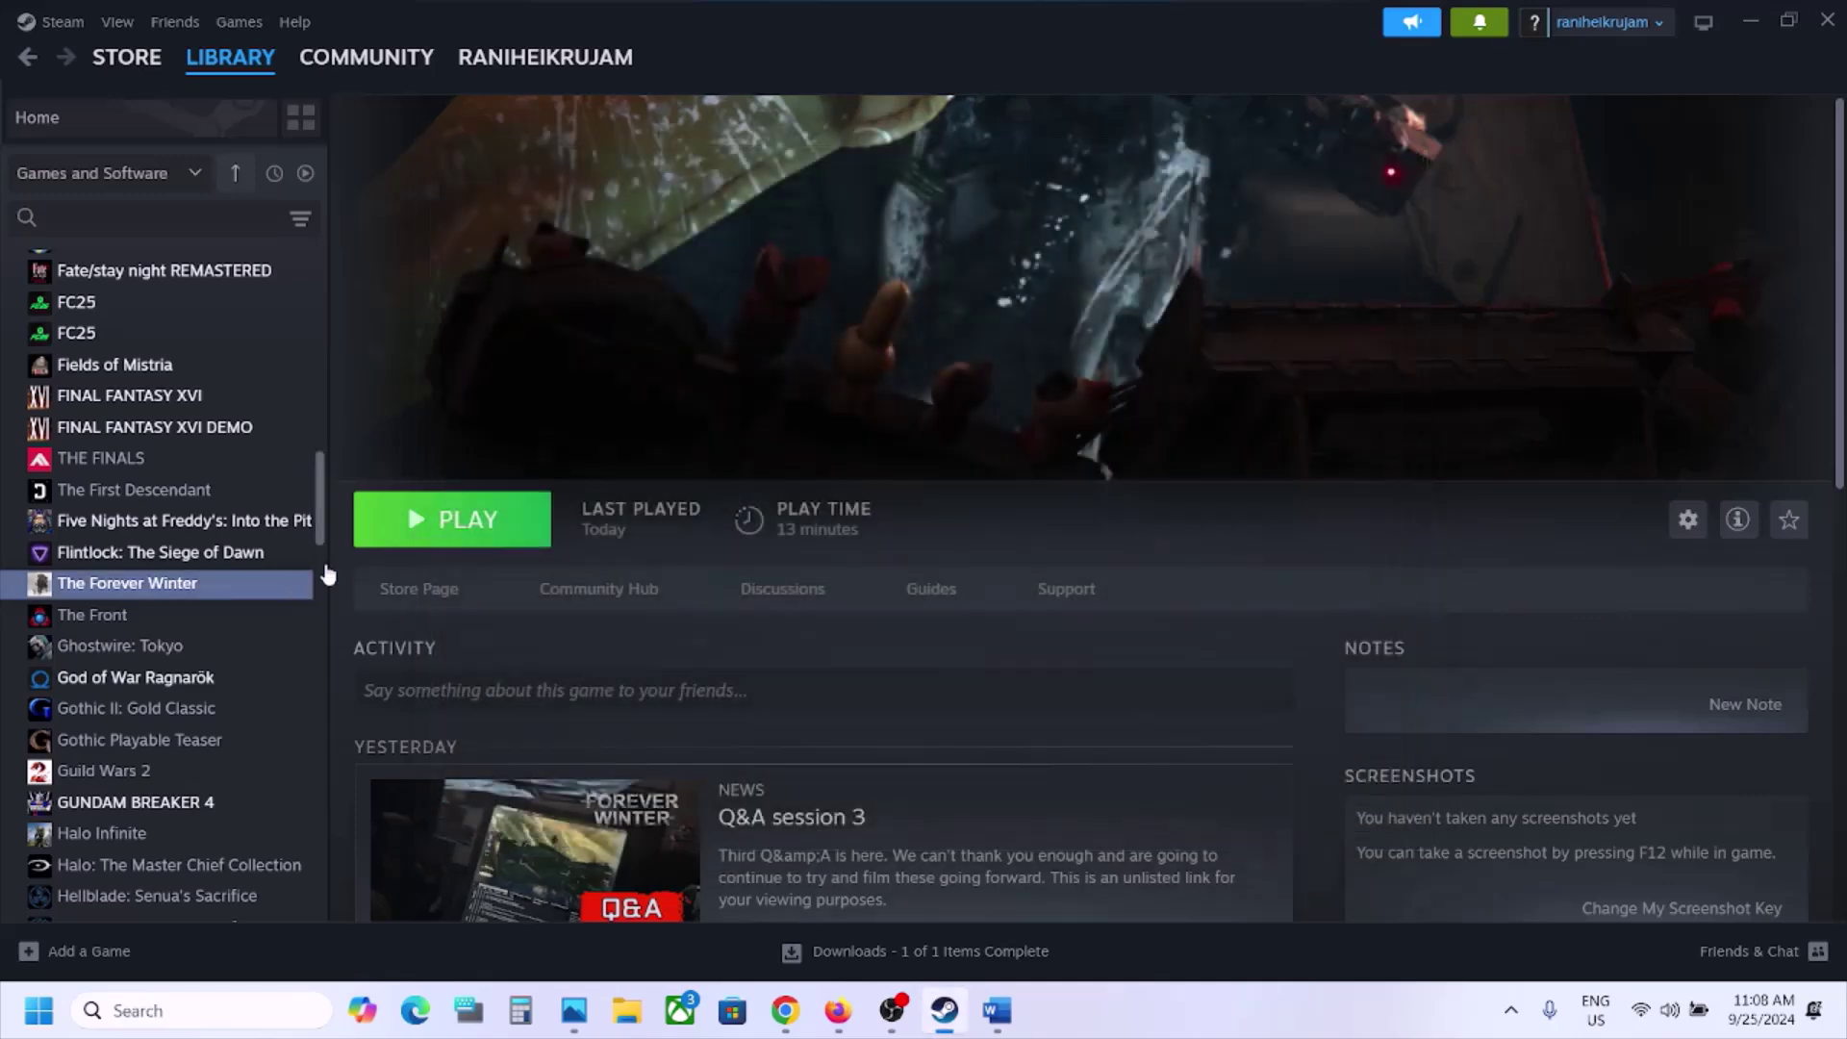
Reopen the properties of The Forever Winter and replace the launch option with -d3d11
right_click(224, 580)
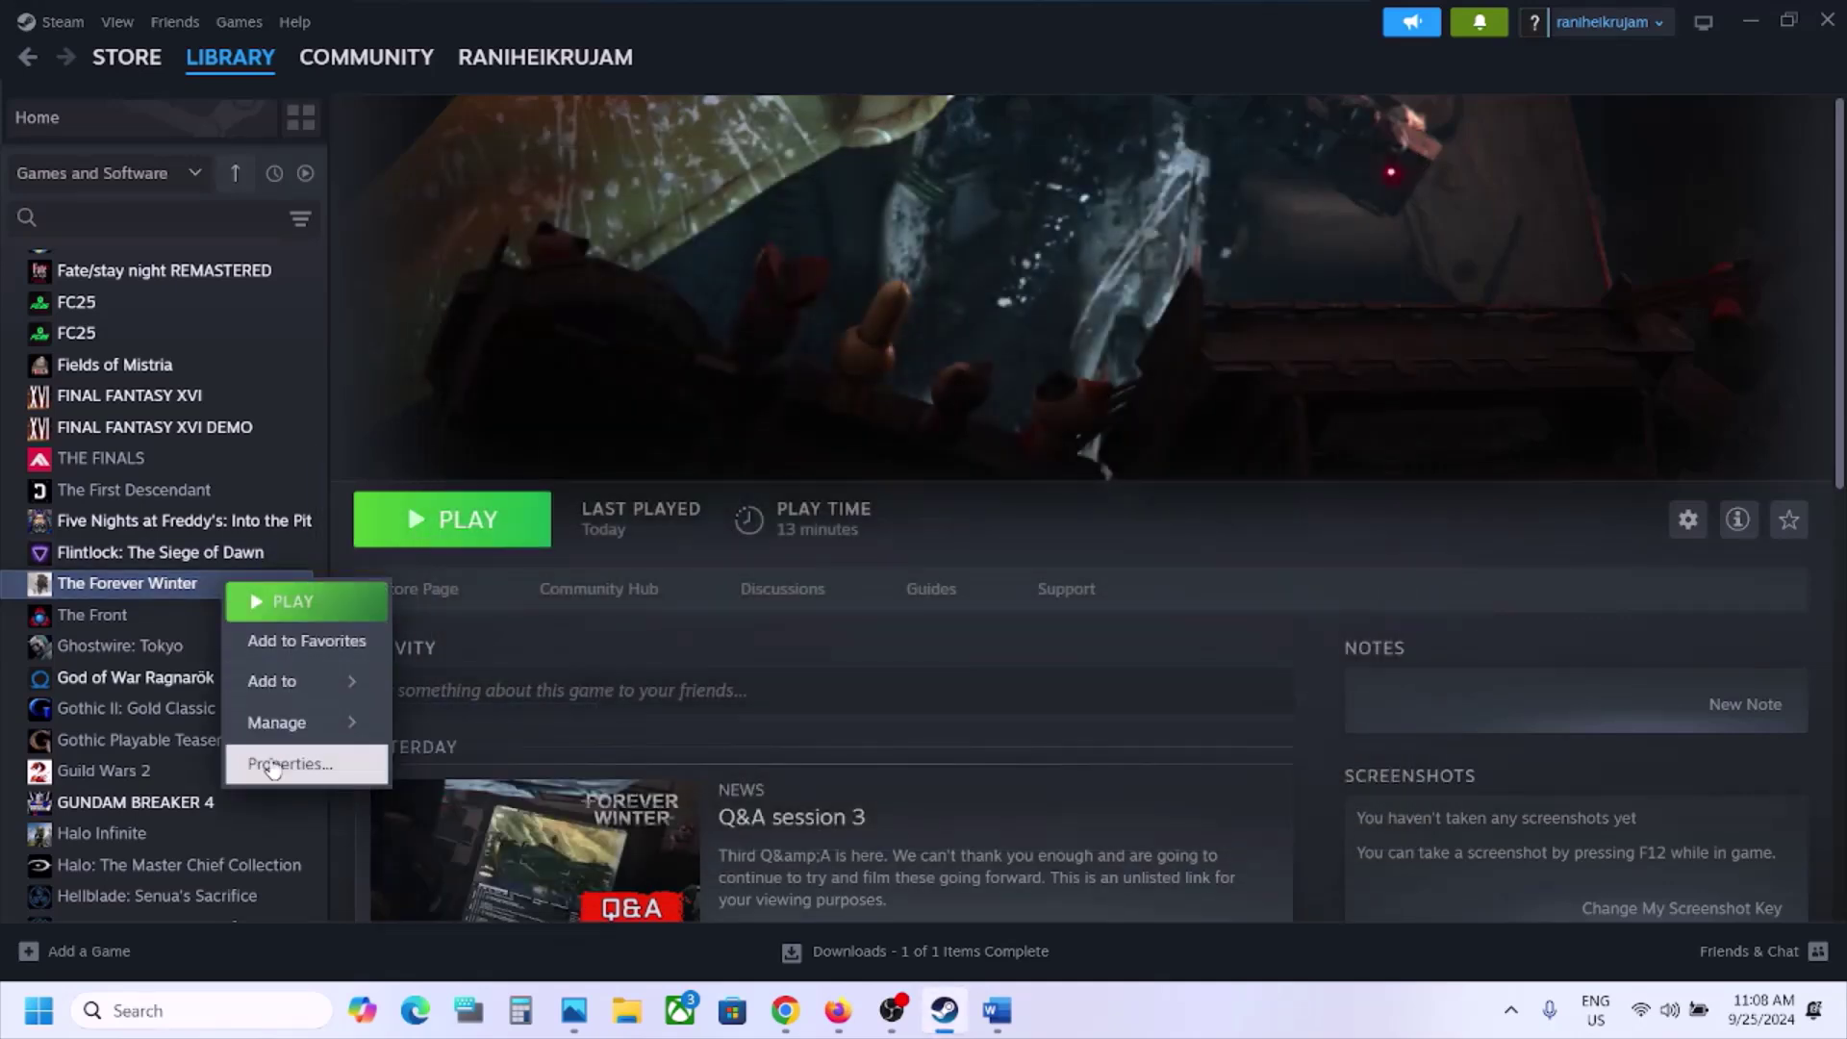
left_click(273, 764)
left_click_drag(792, 499, 557, 537)
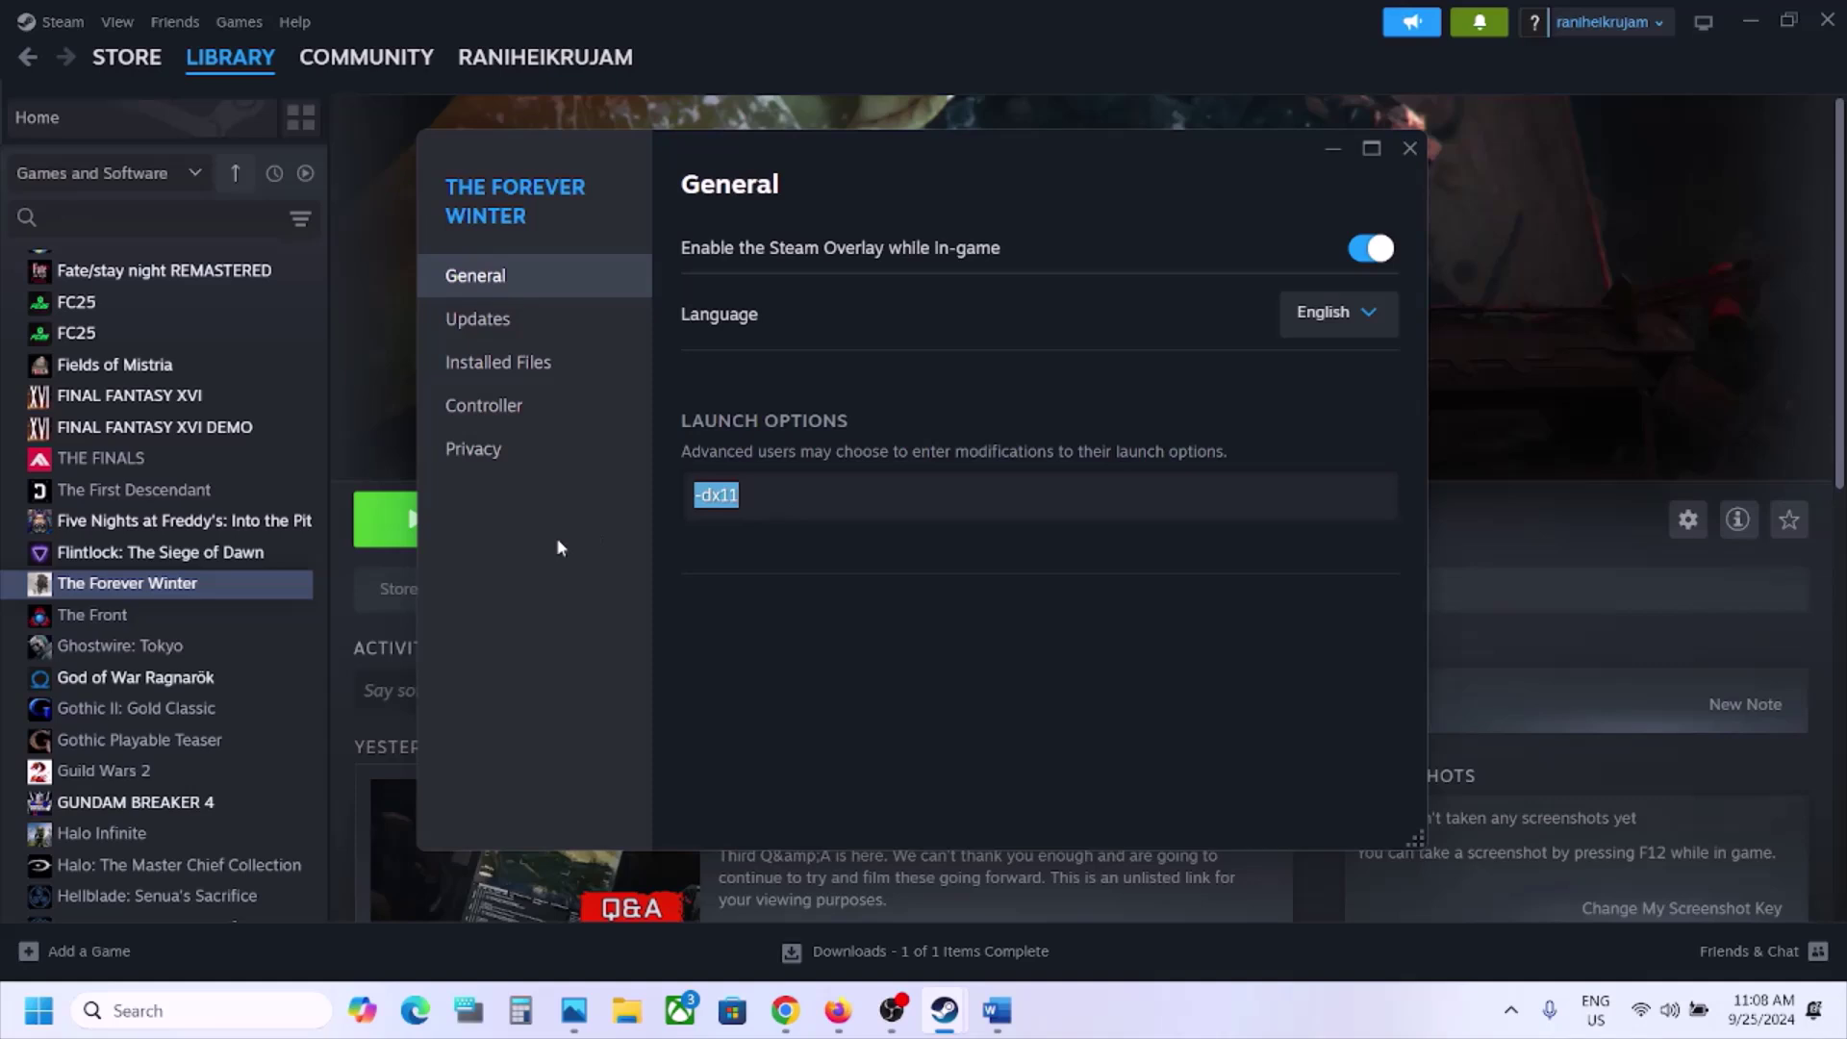
type("-d3d11")
Change the game's launch option to -dx12 and then to -d3d12
left_click_drag(778, 502, 608, 508)
type("-dx12")
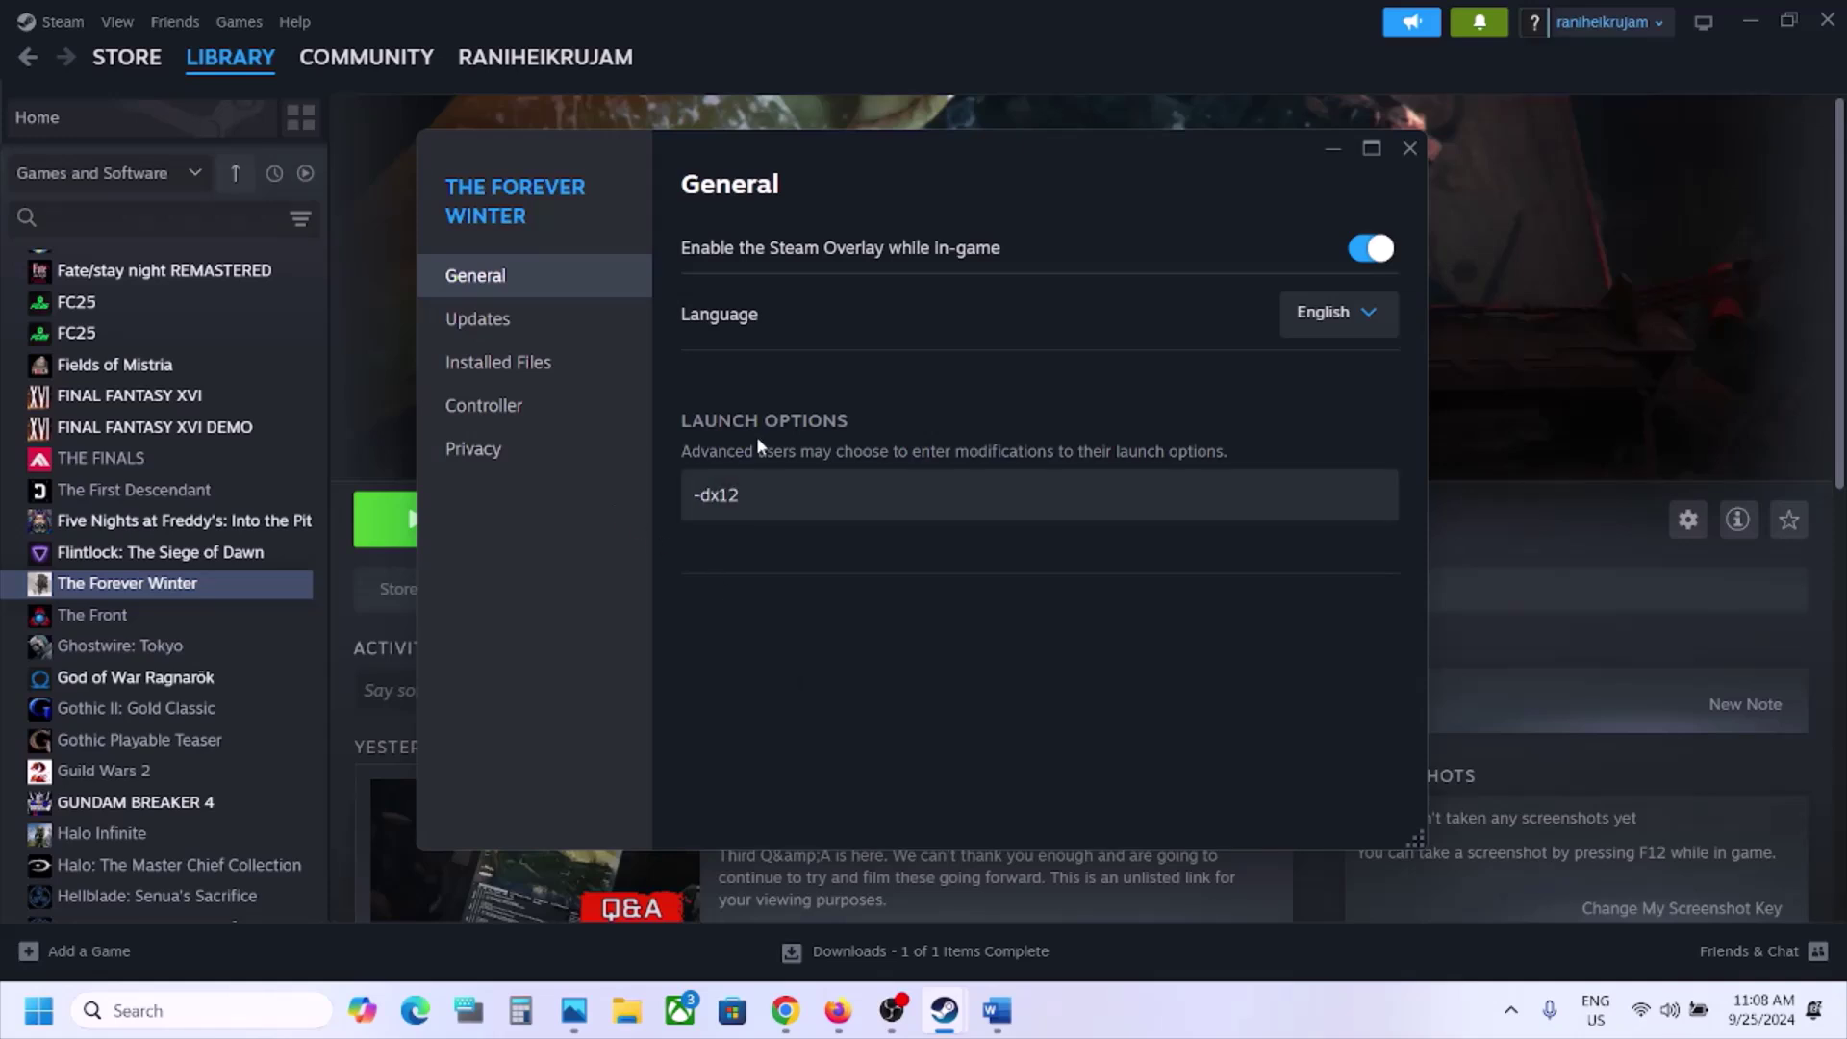
left_click_drag(767, 497, 509, 555)
type("-")
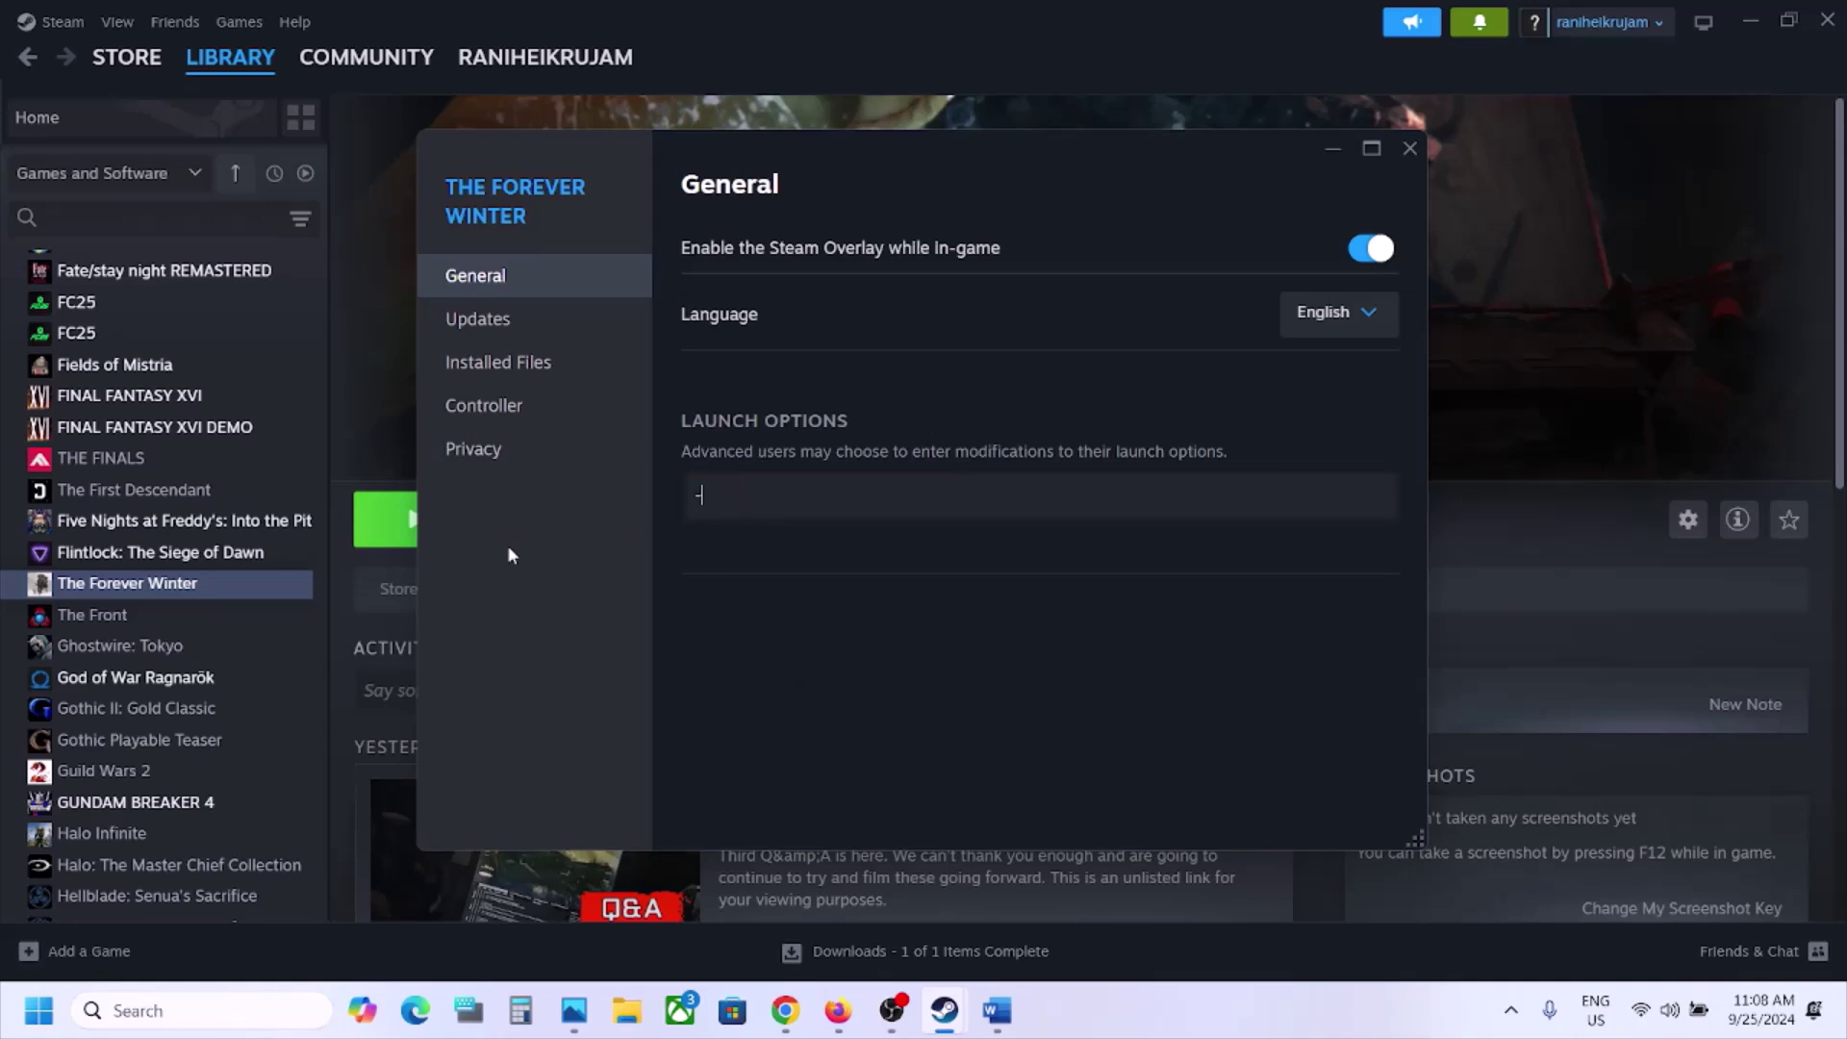
type("d3d12")
Clear the launch options of The Forever Winter and close its properties
left_click_drag(855, 495, 587, 495)
key("BackSpace")
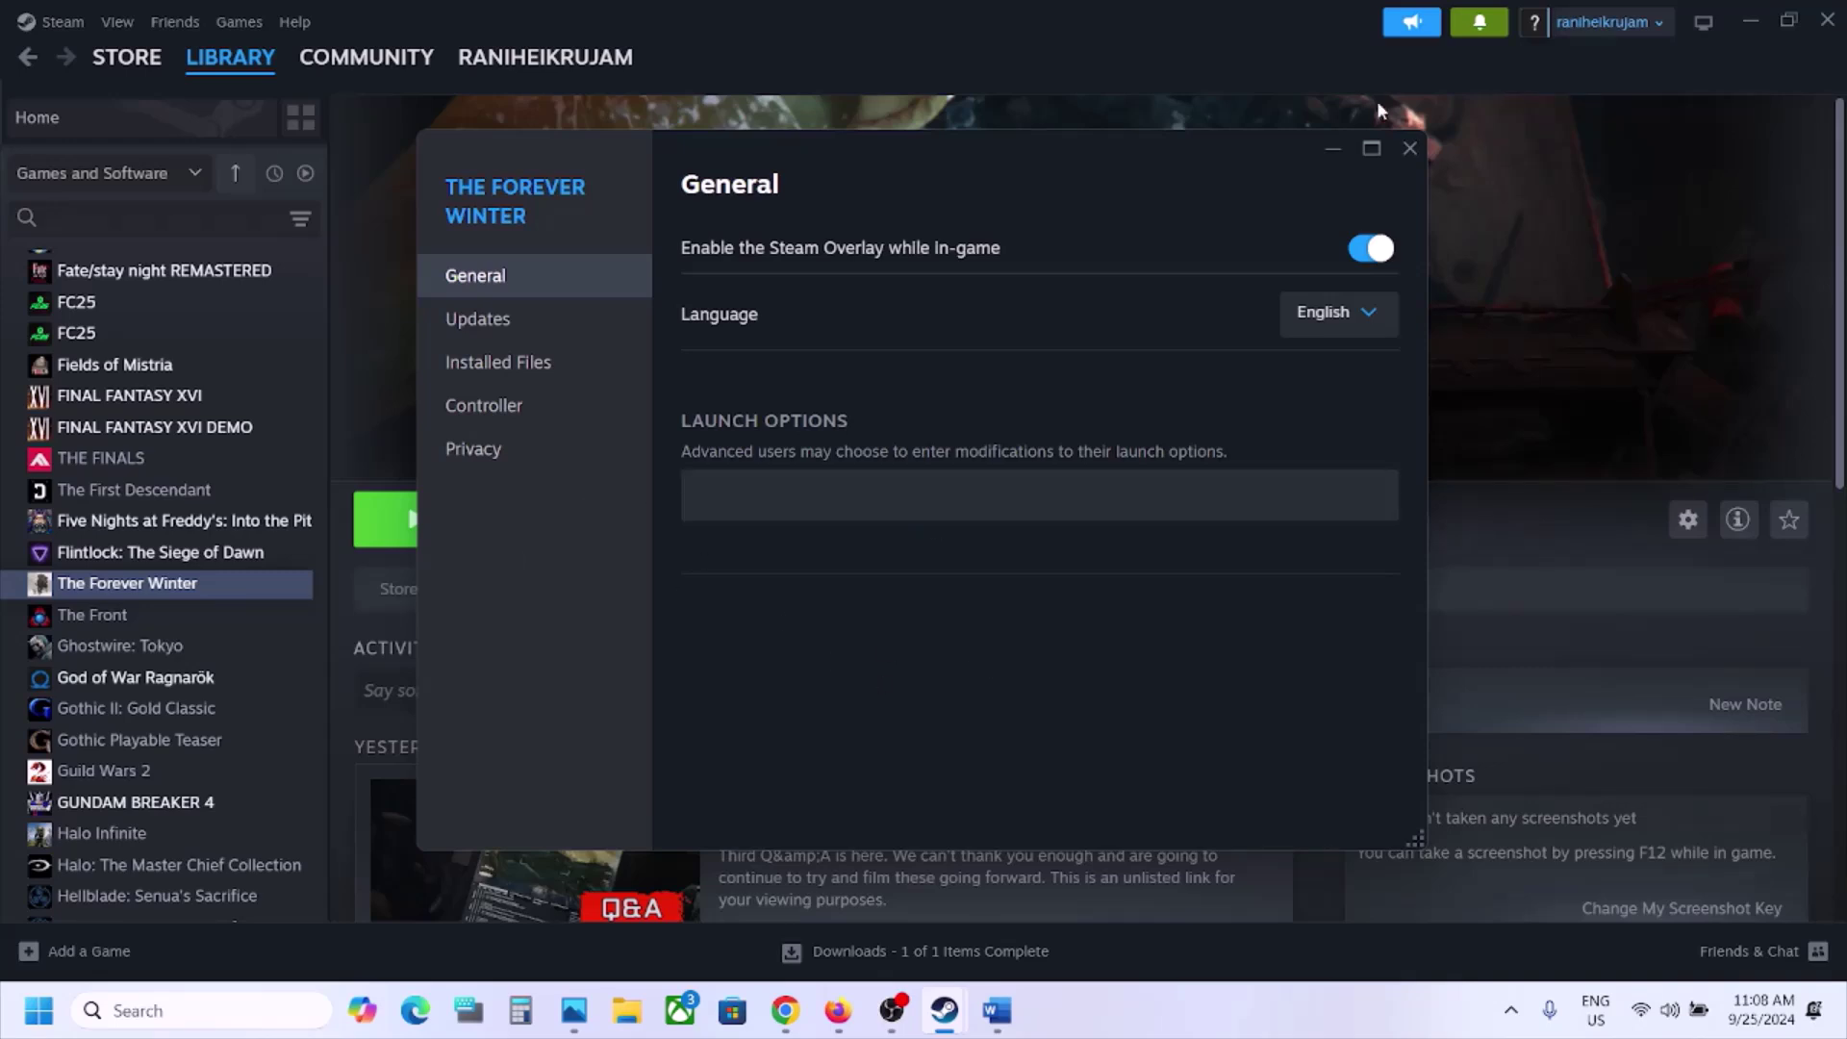
left_click(1410, 149)
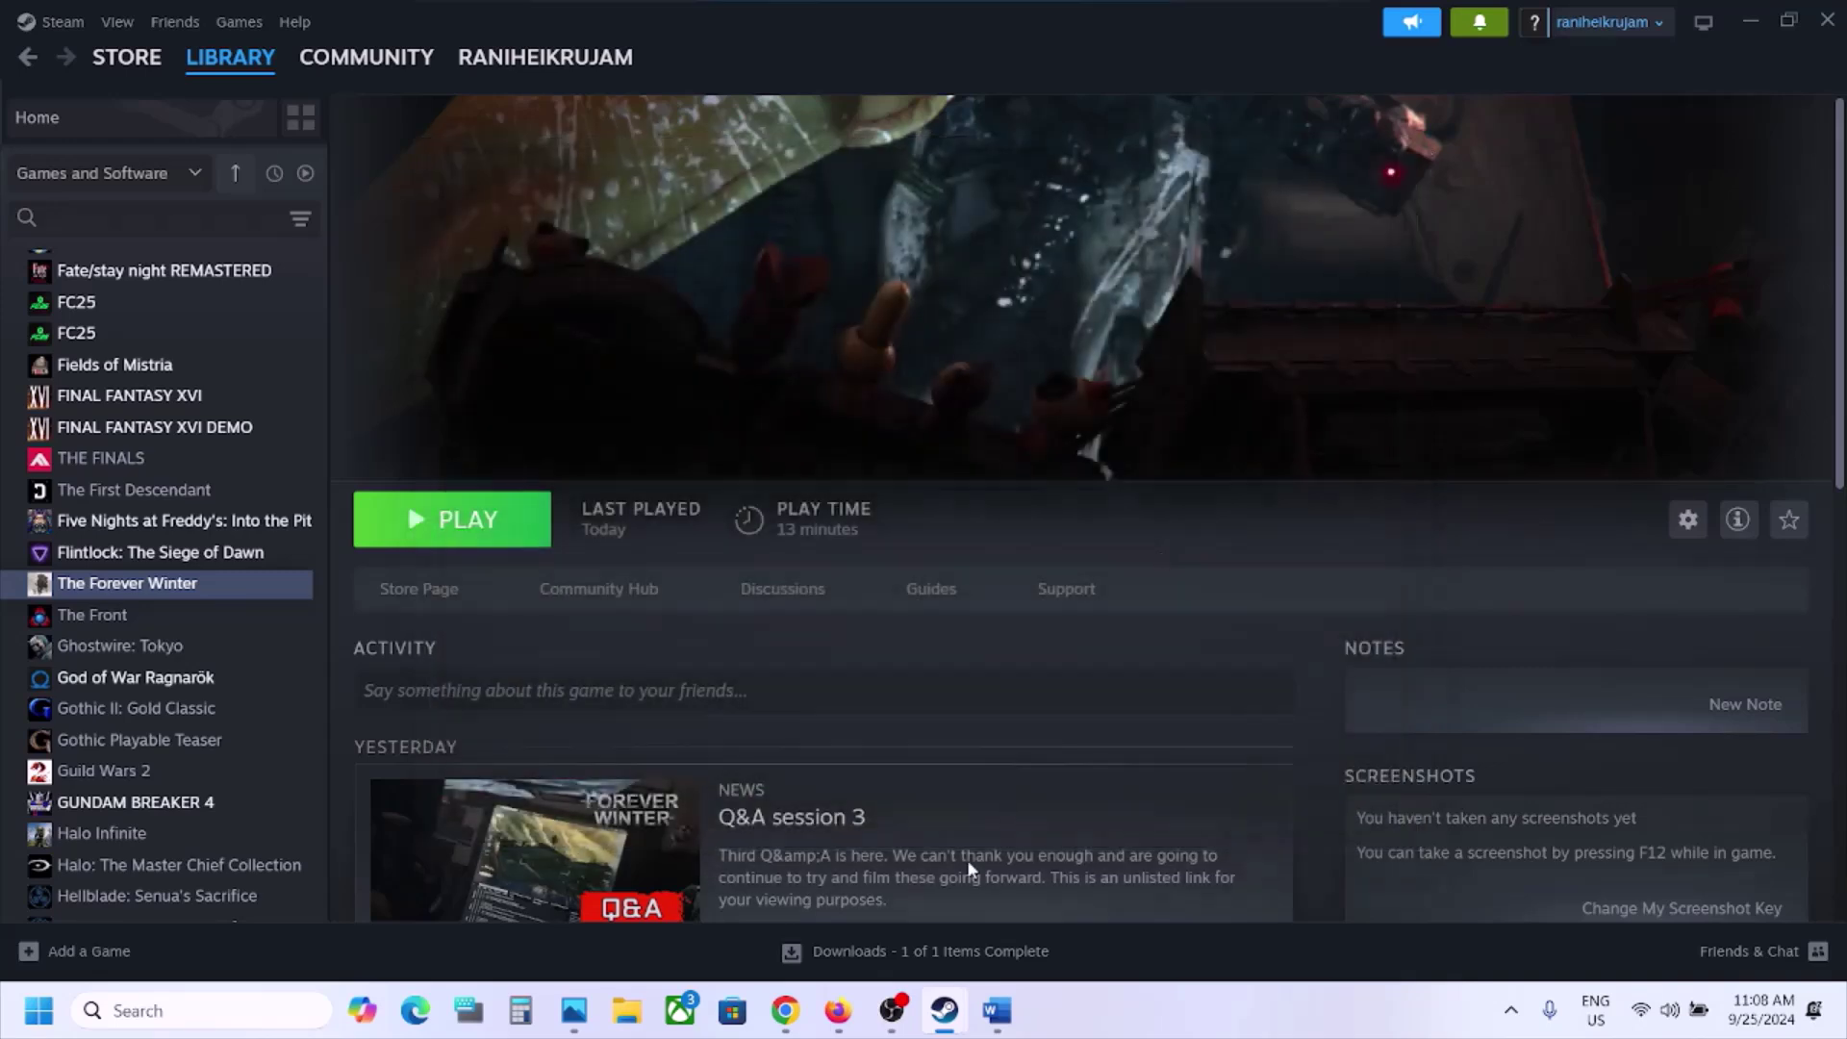
Read Step 4 in the Word document and highlight the NVIDIA and AMD driver download links
left_click(996, 1010)
scroll(912, 630, "down", 7)
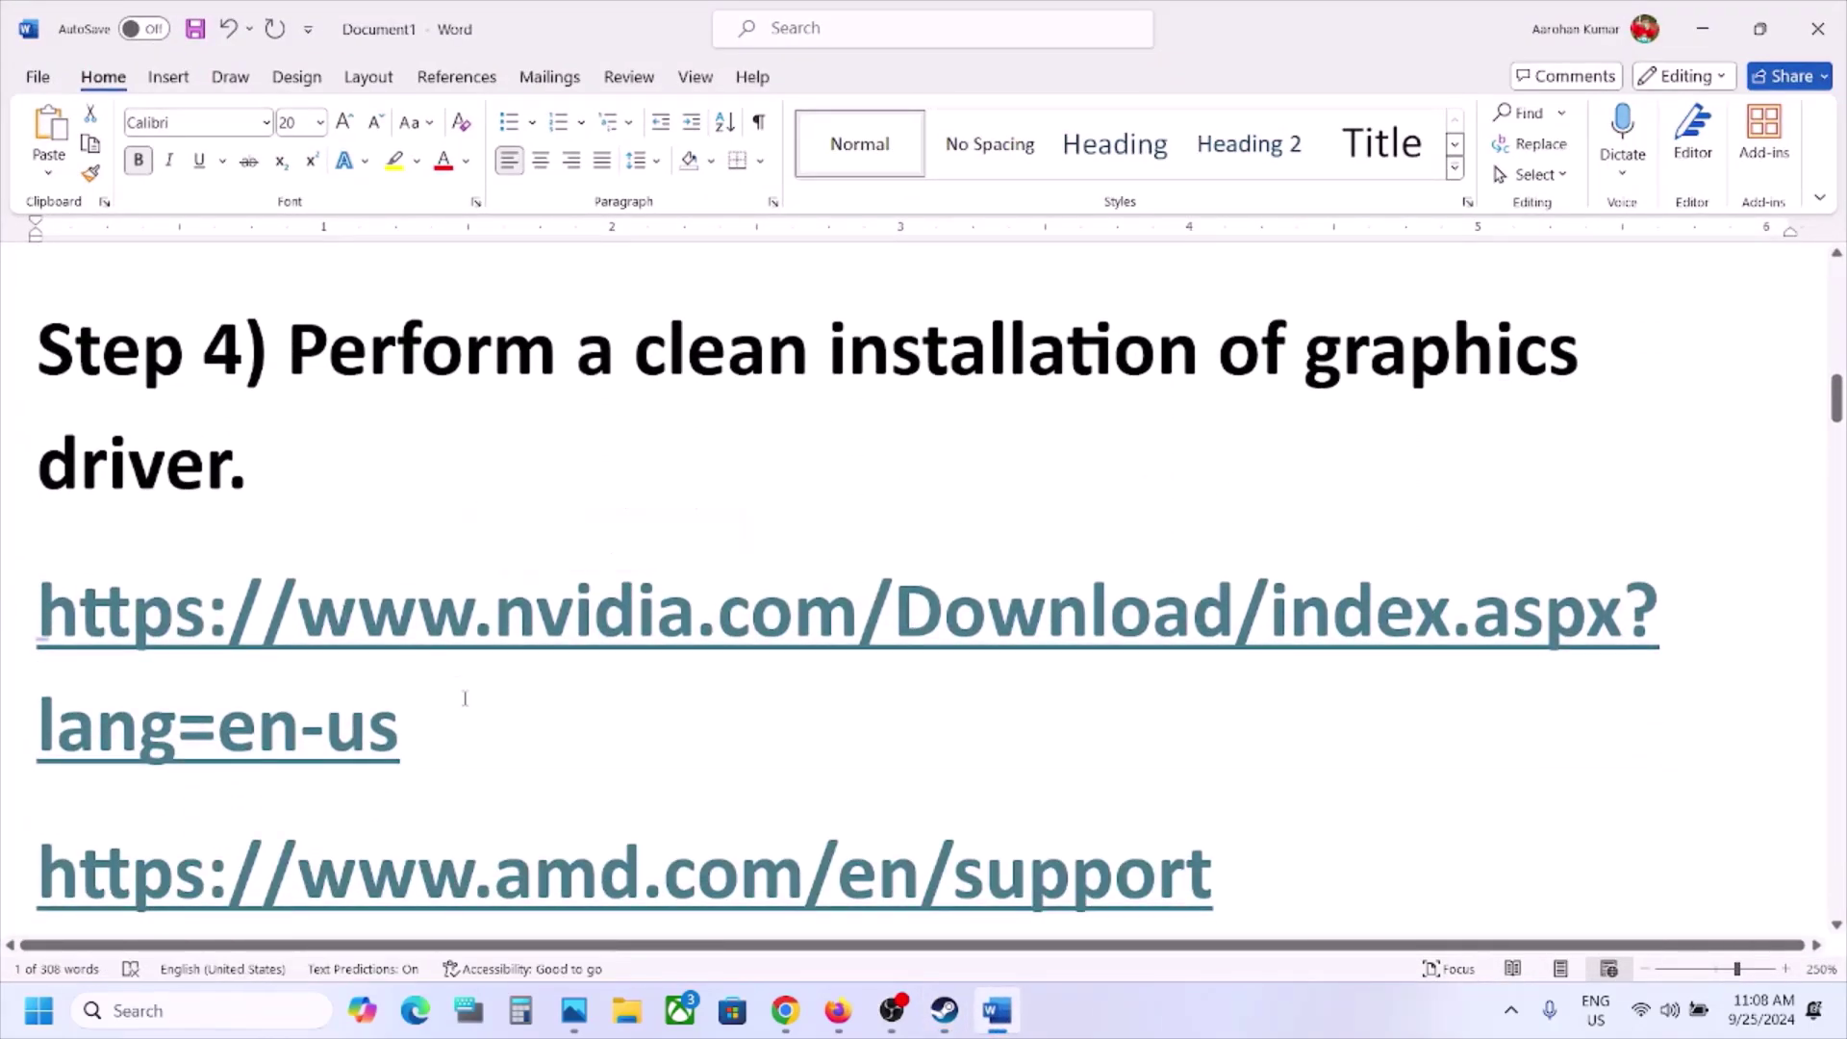
left_click_drag(453, 720, 186, 637)
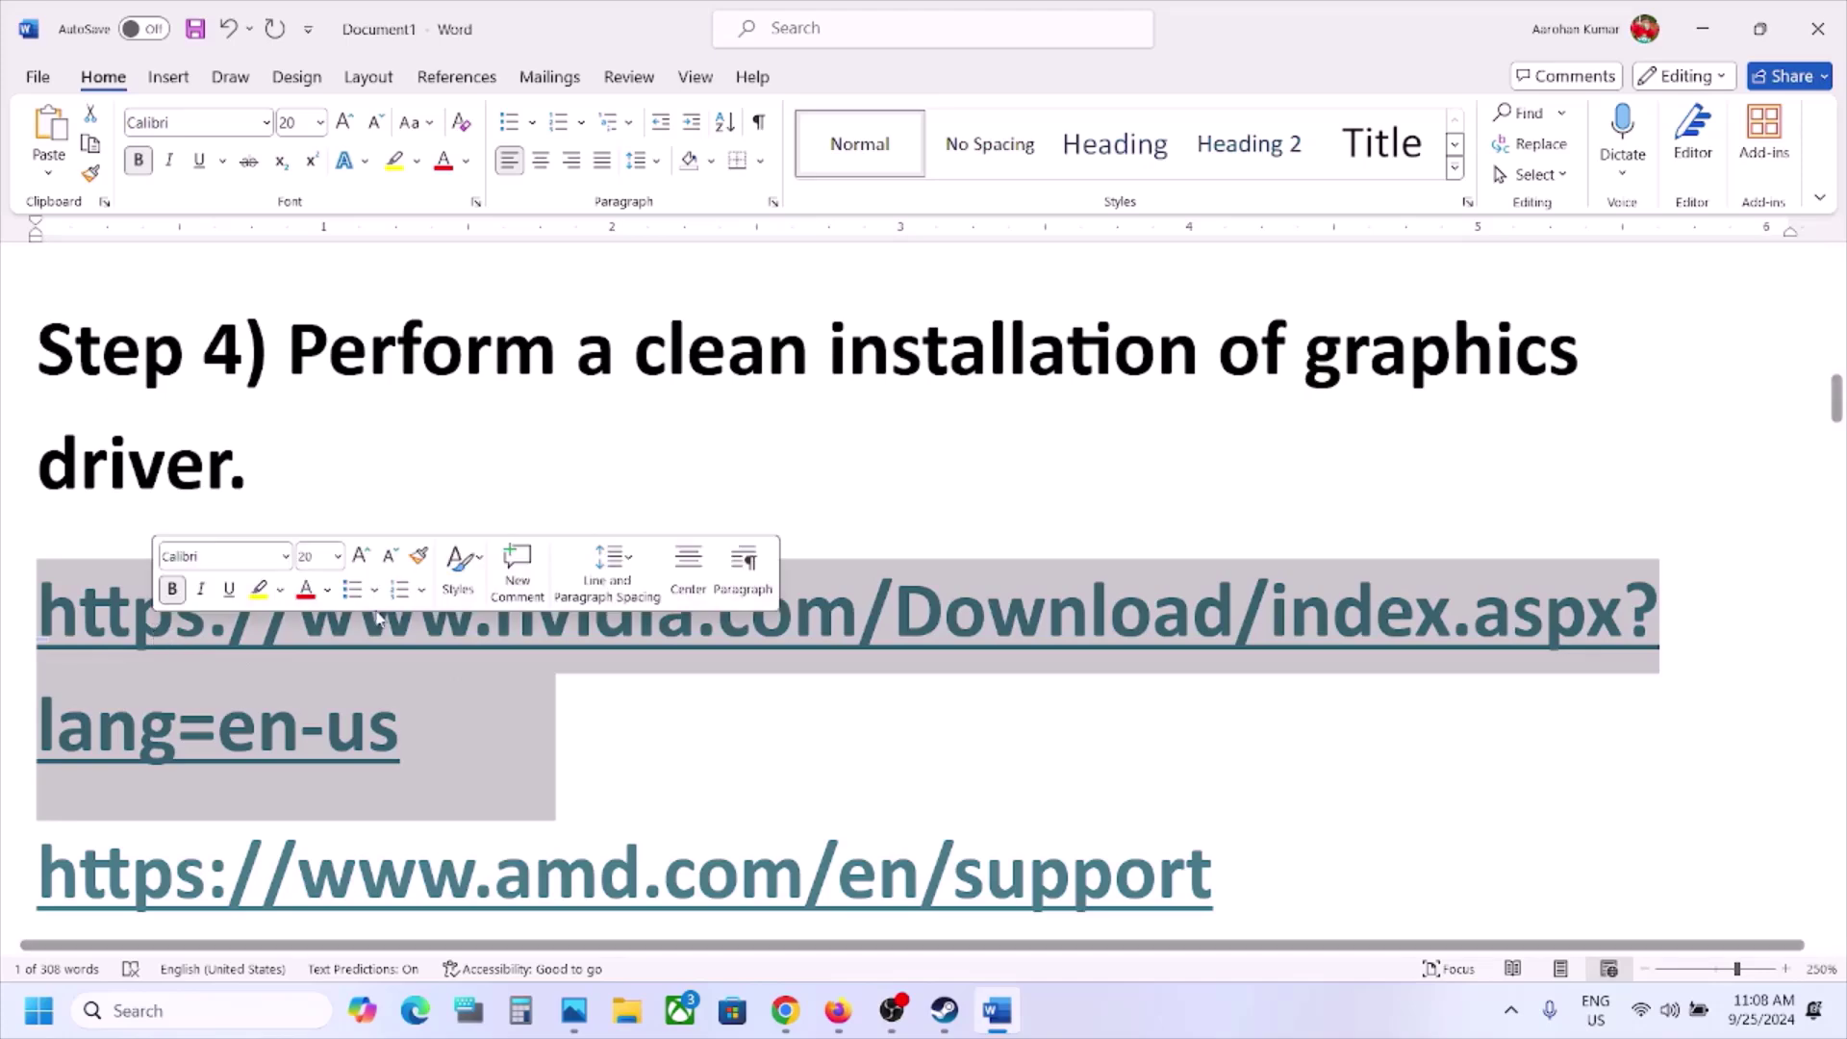
scroll(380, 621, "down", 2)
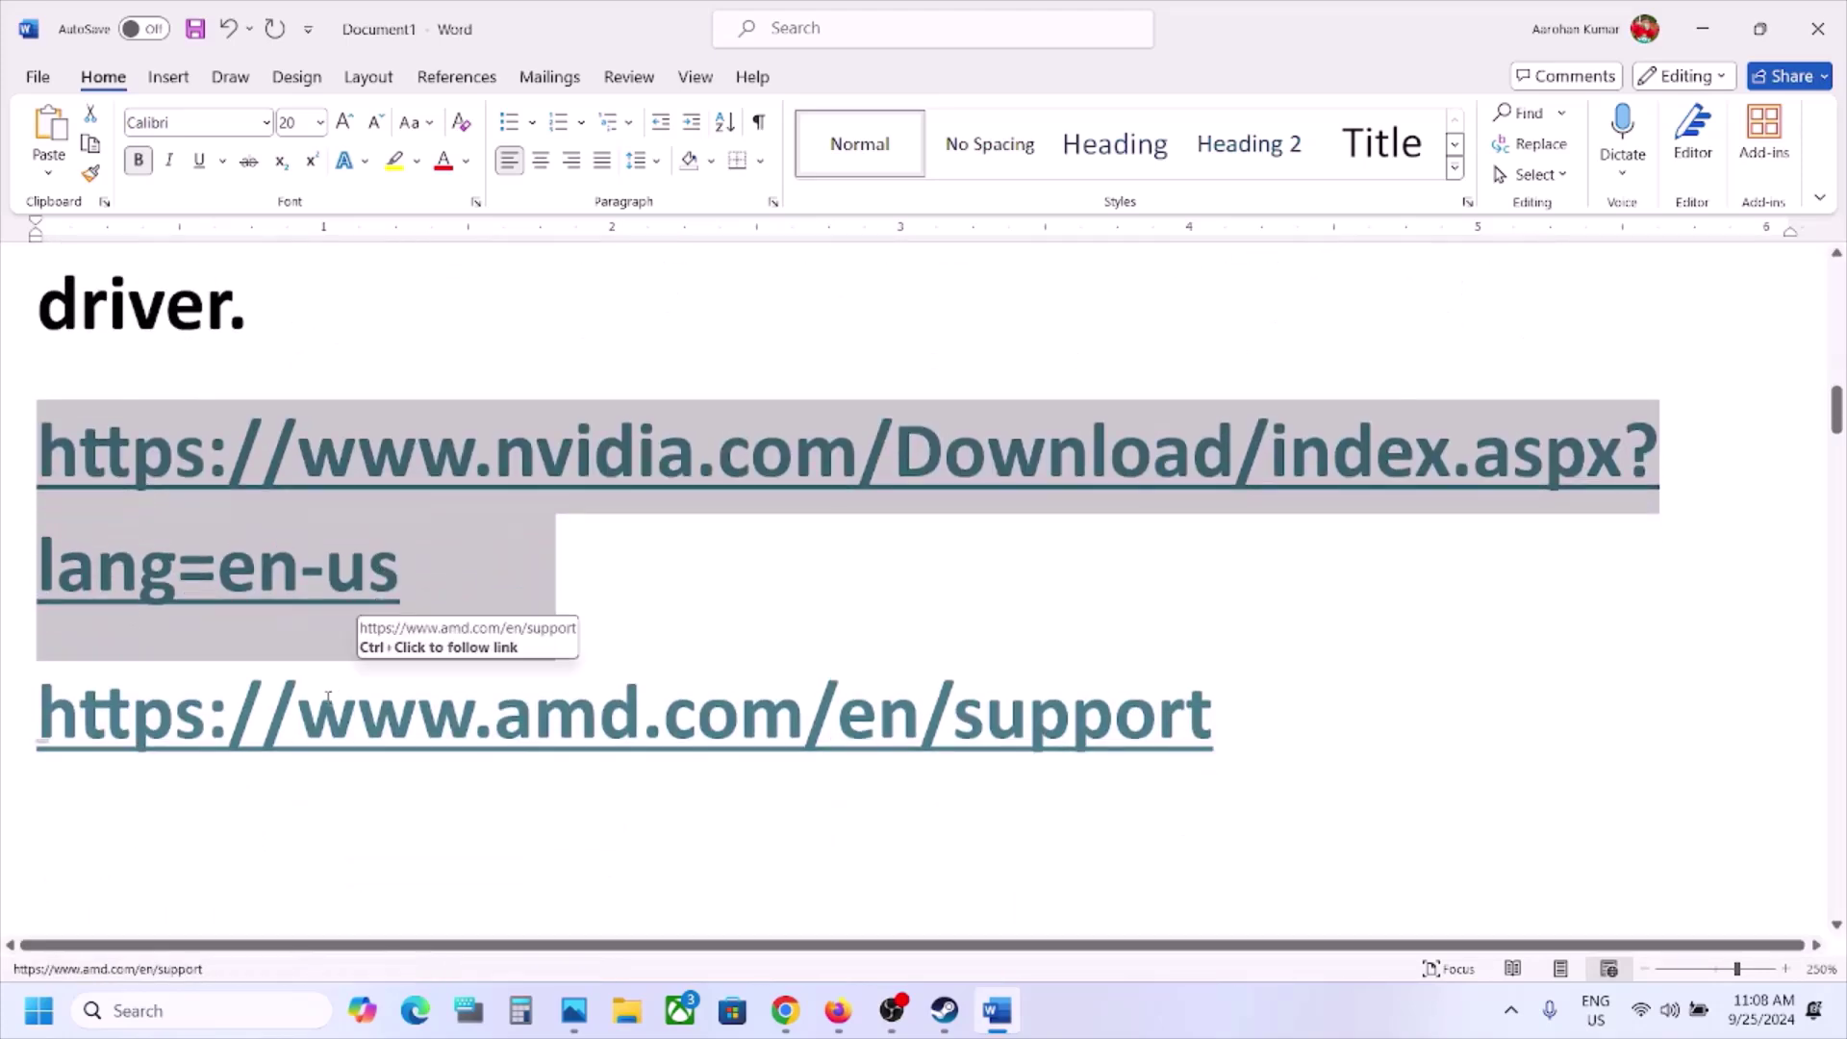
left_click_drag(297, 716, 877, 717)
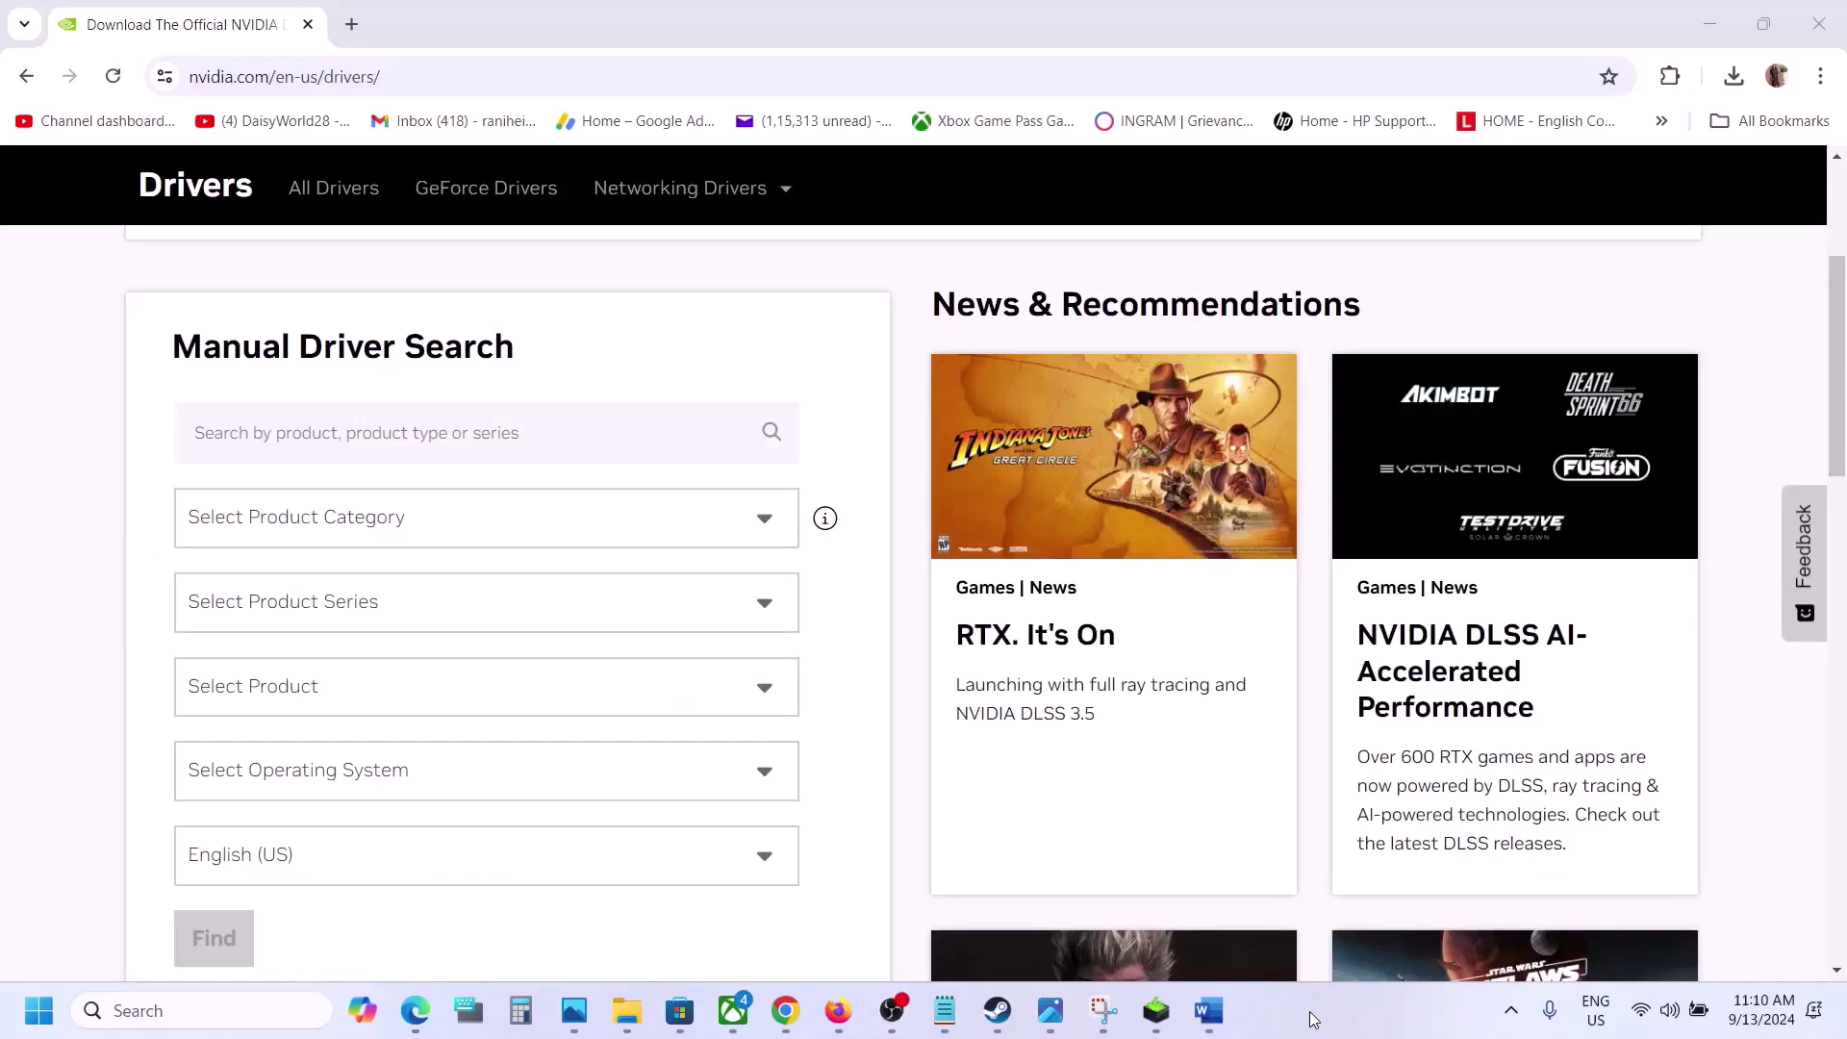
Search the NVIDIA drivers for GeForce, GeForce RTX 30 Series (Notebooks), GeForce RTX 3050 Laptop GPU on Windows 11
left_click(386, 530)
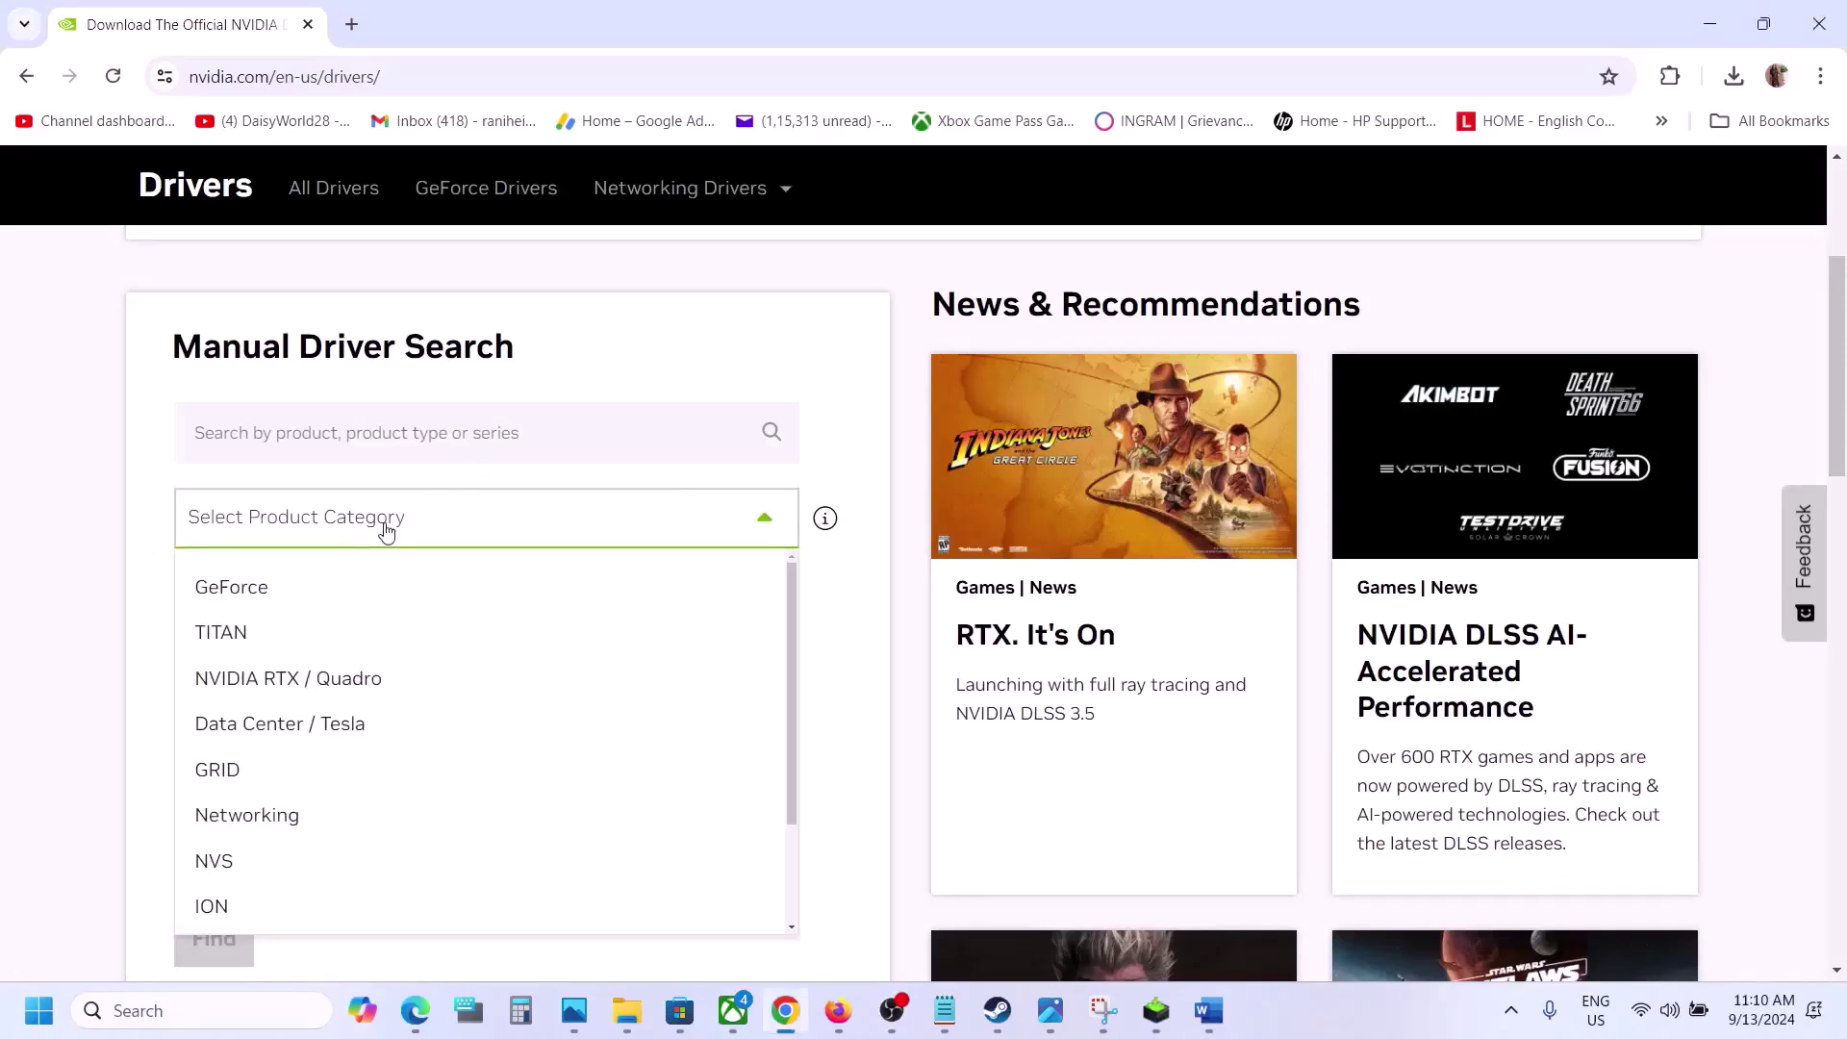
left_click(288, 602)
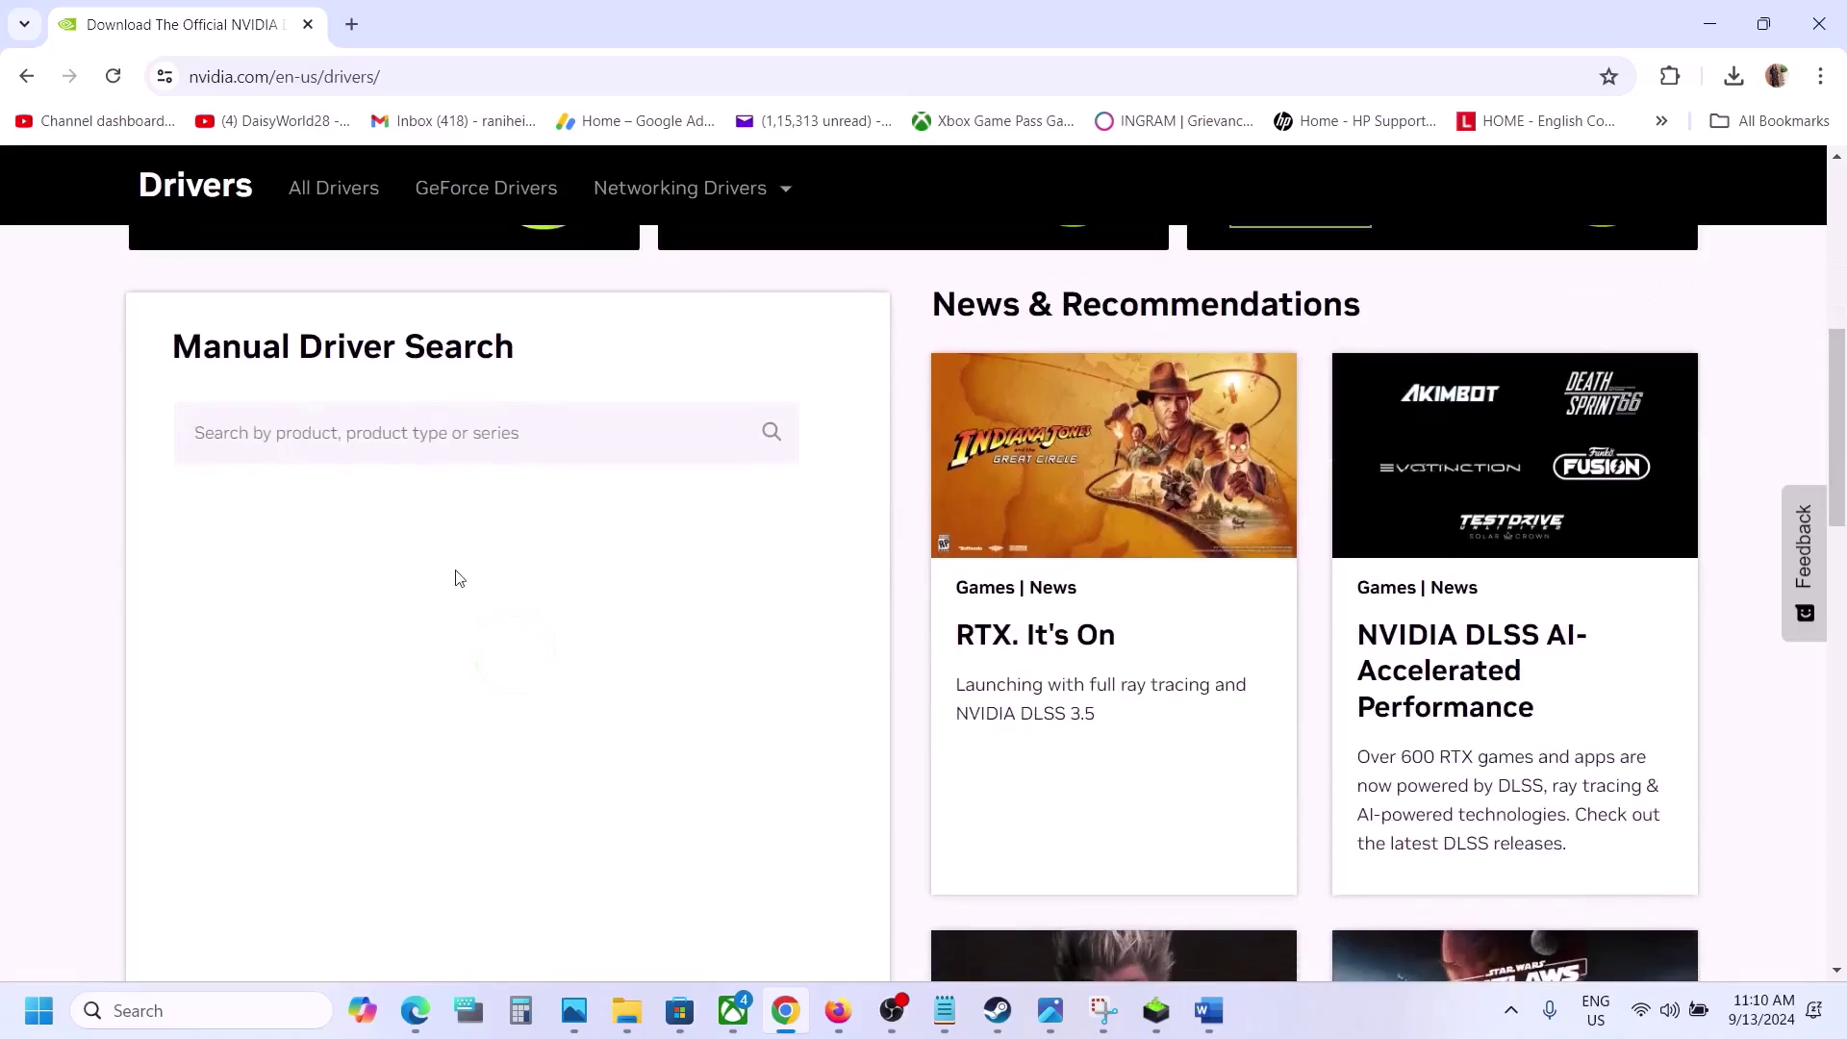
left_click(398, 606)
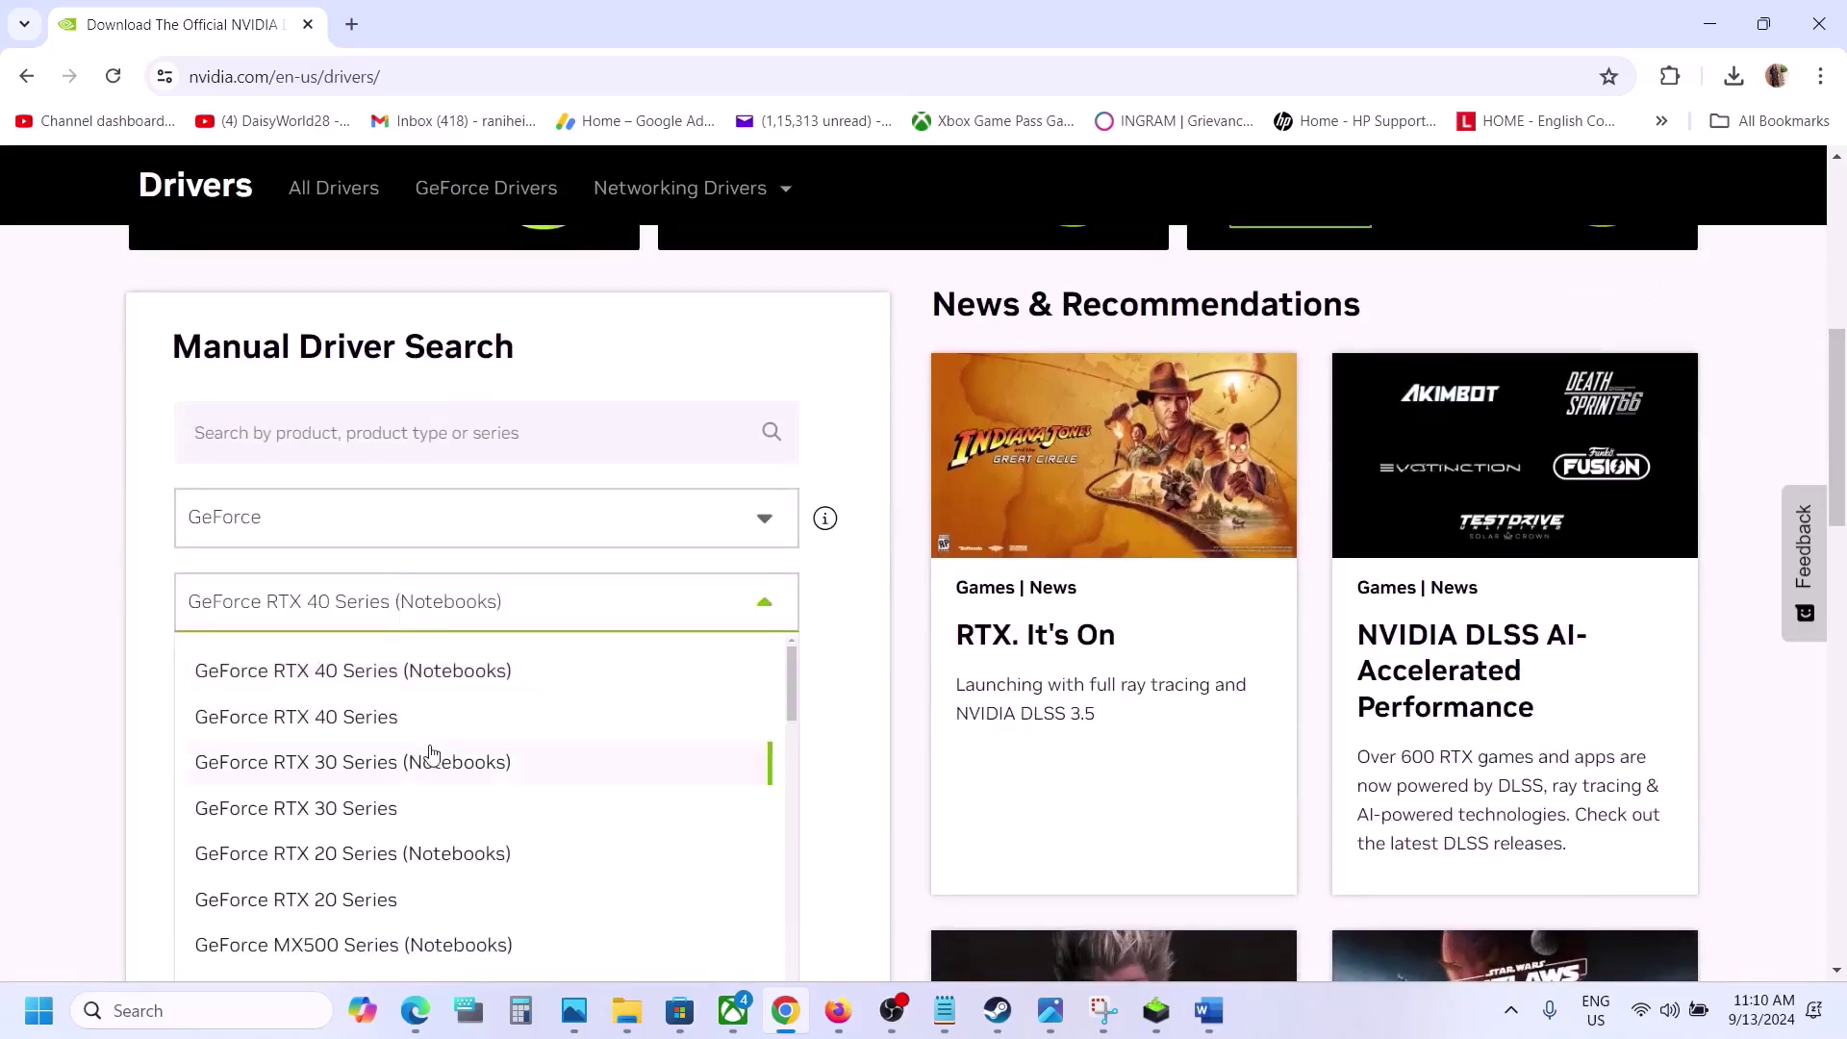
left_click(421, 777)
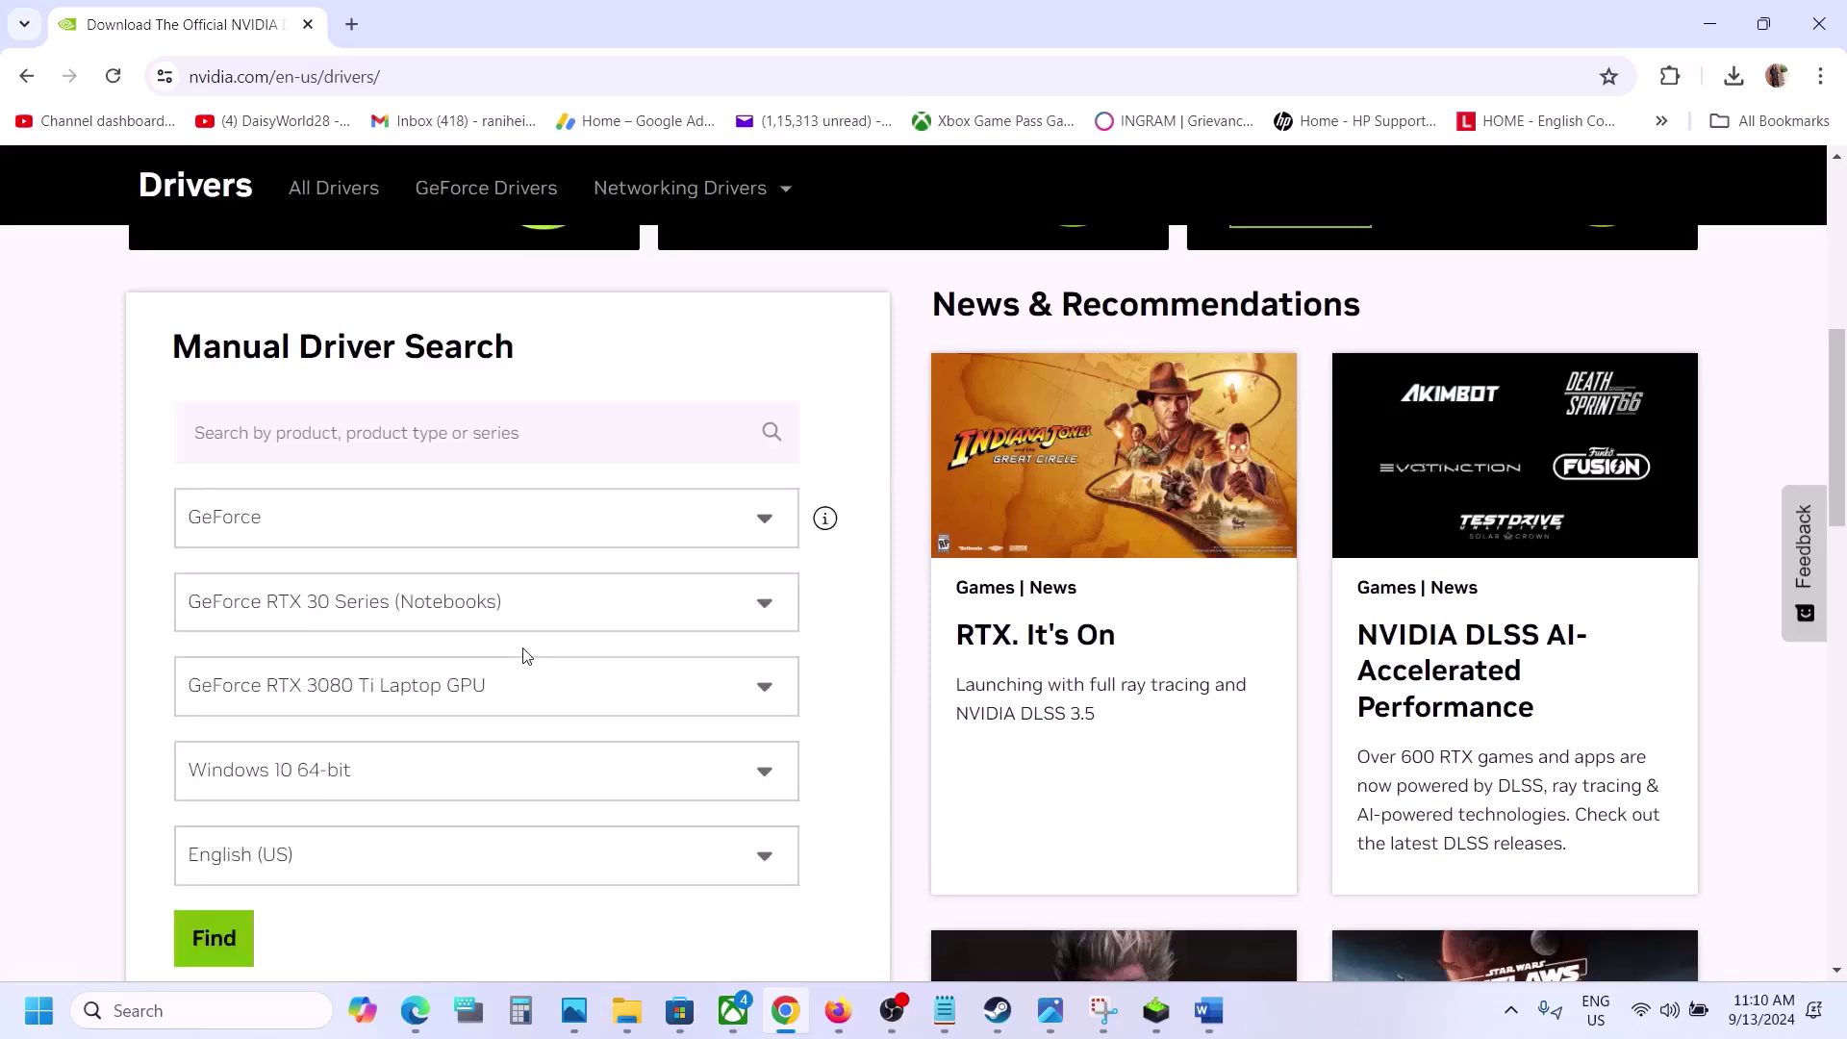
left_click(442, 684)
scroll(460, 846, "down", 3)
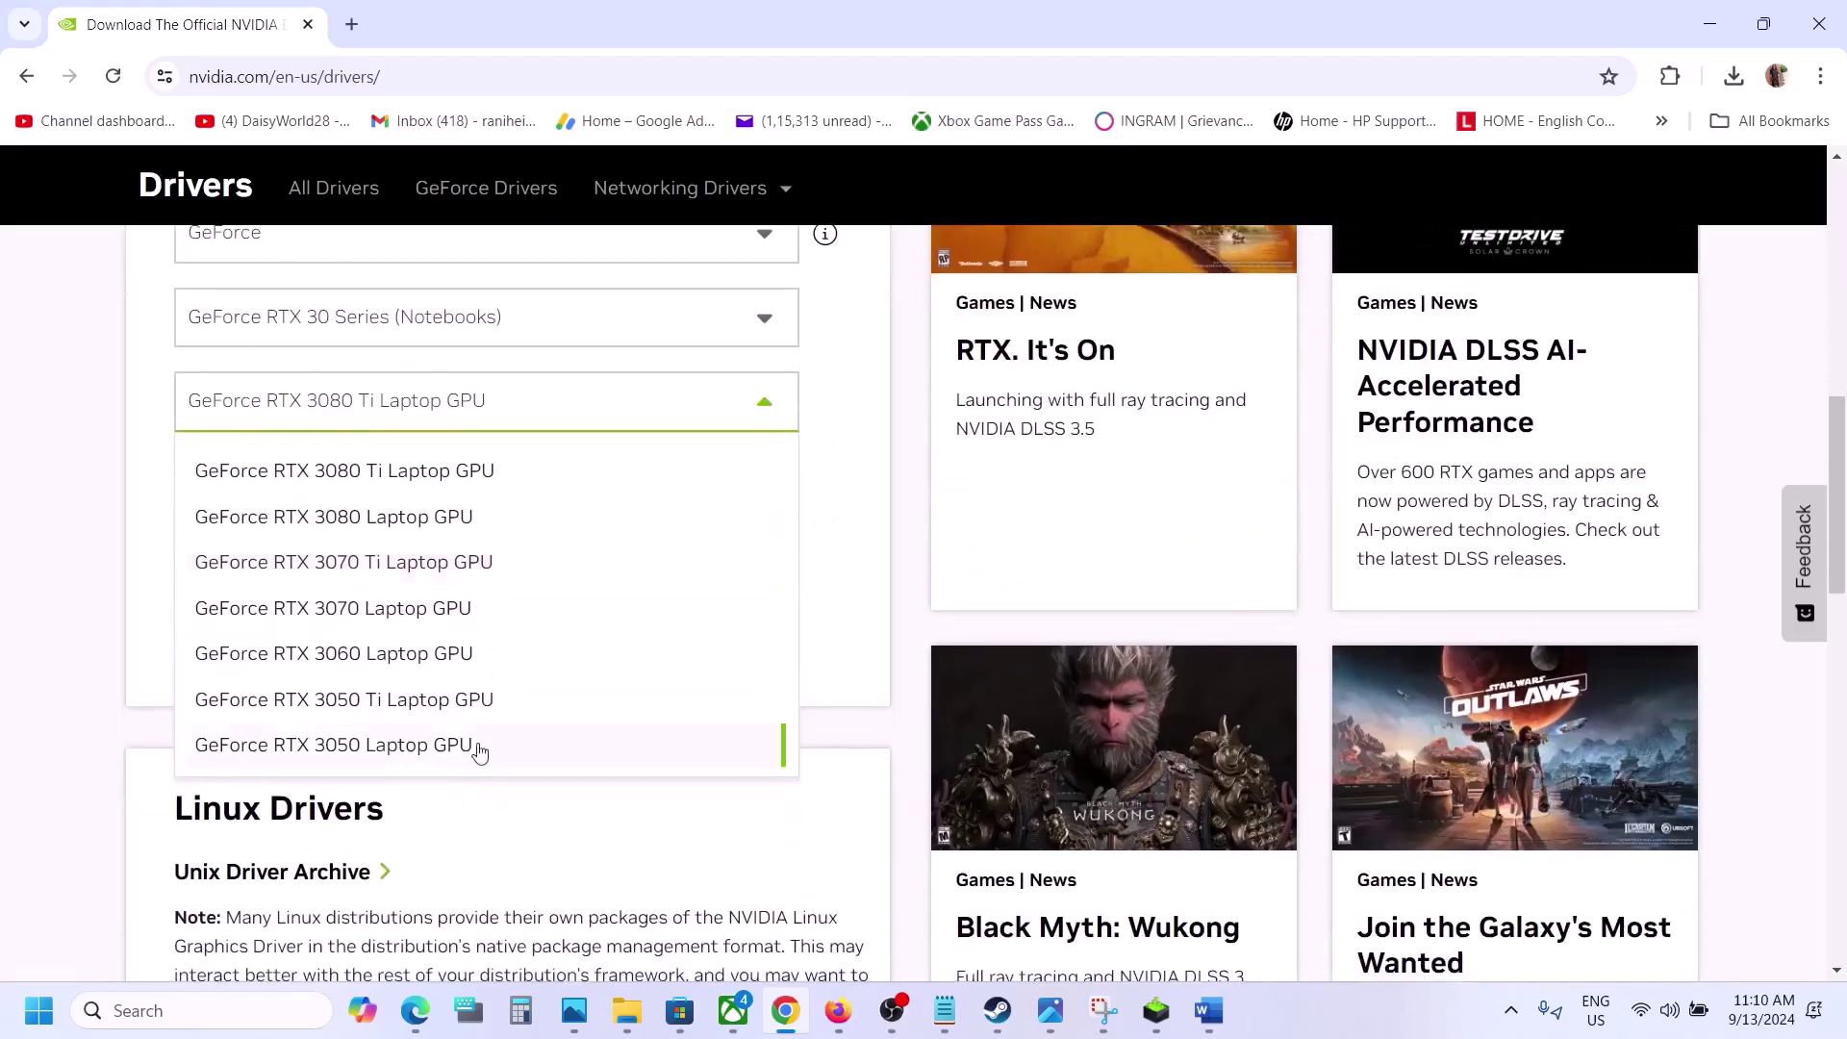
left_click(413, 750)
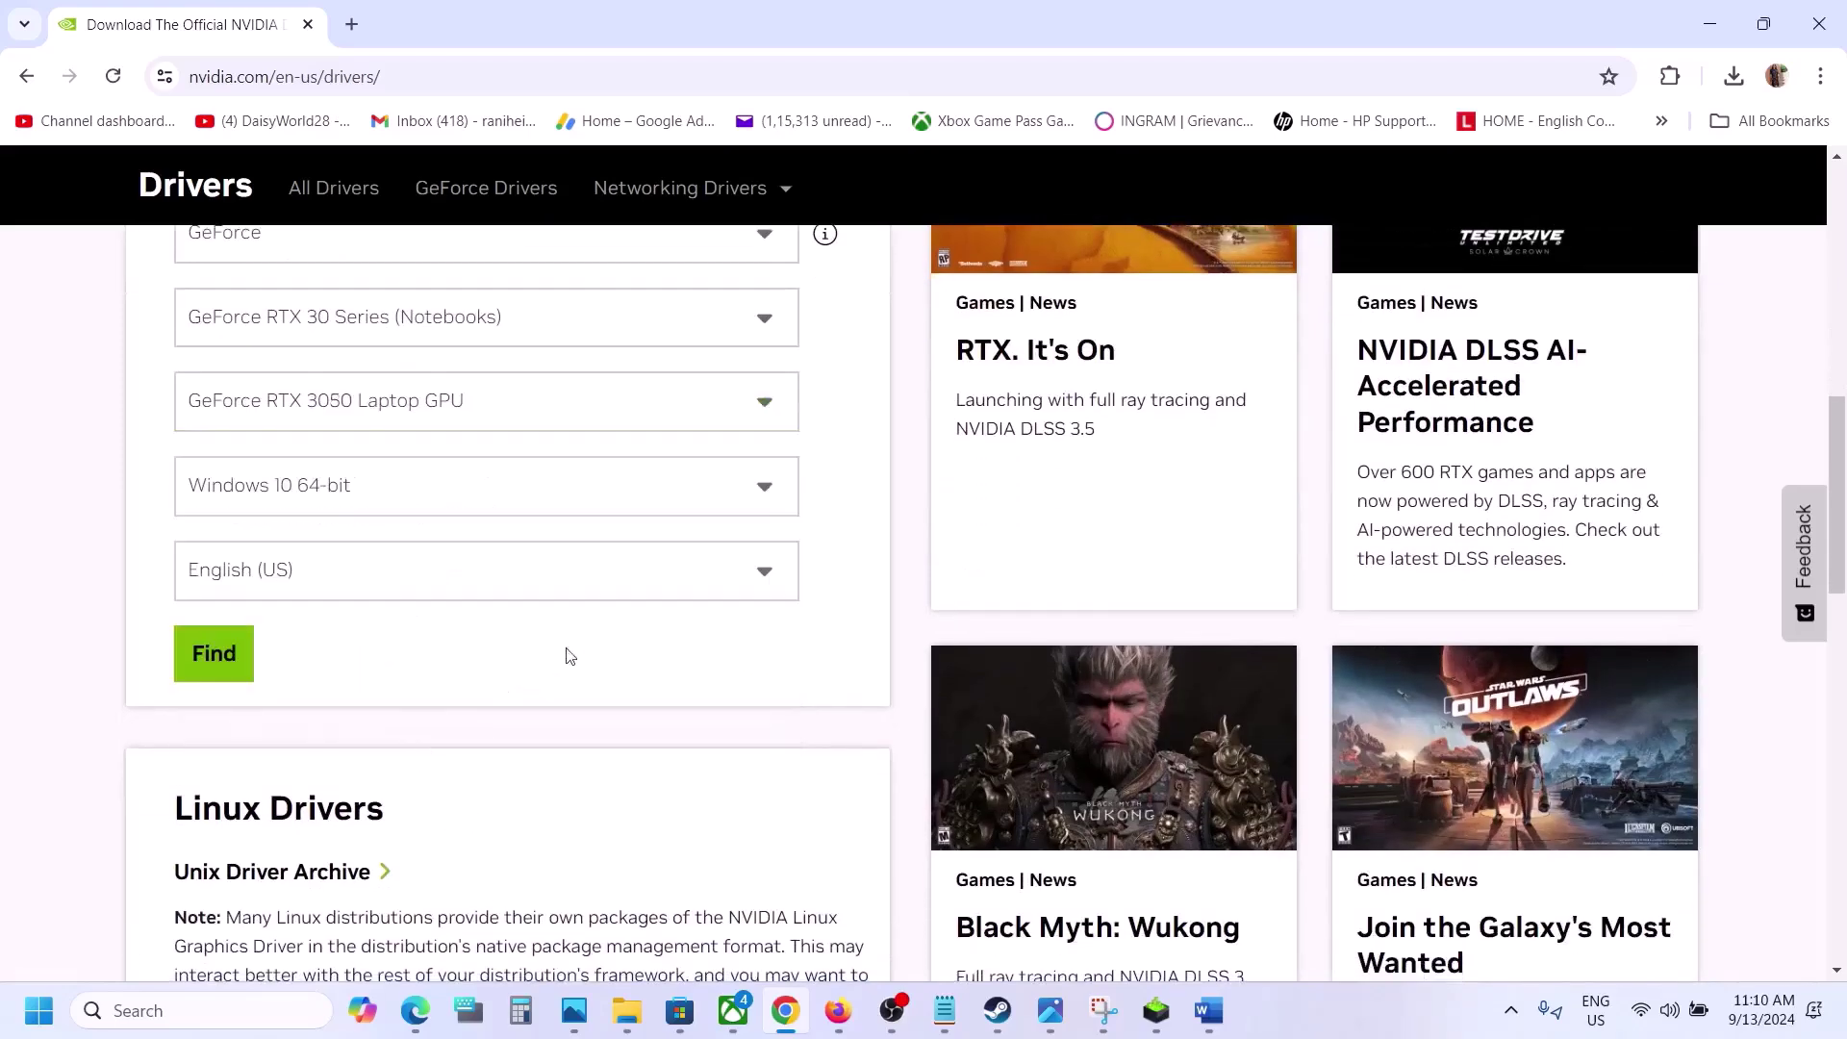
left_click(484, 492)
left_click(289, 603)
scroll(472, 670, "up", 2)
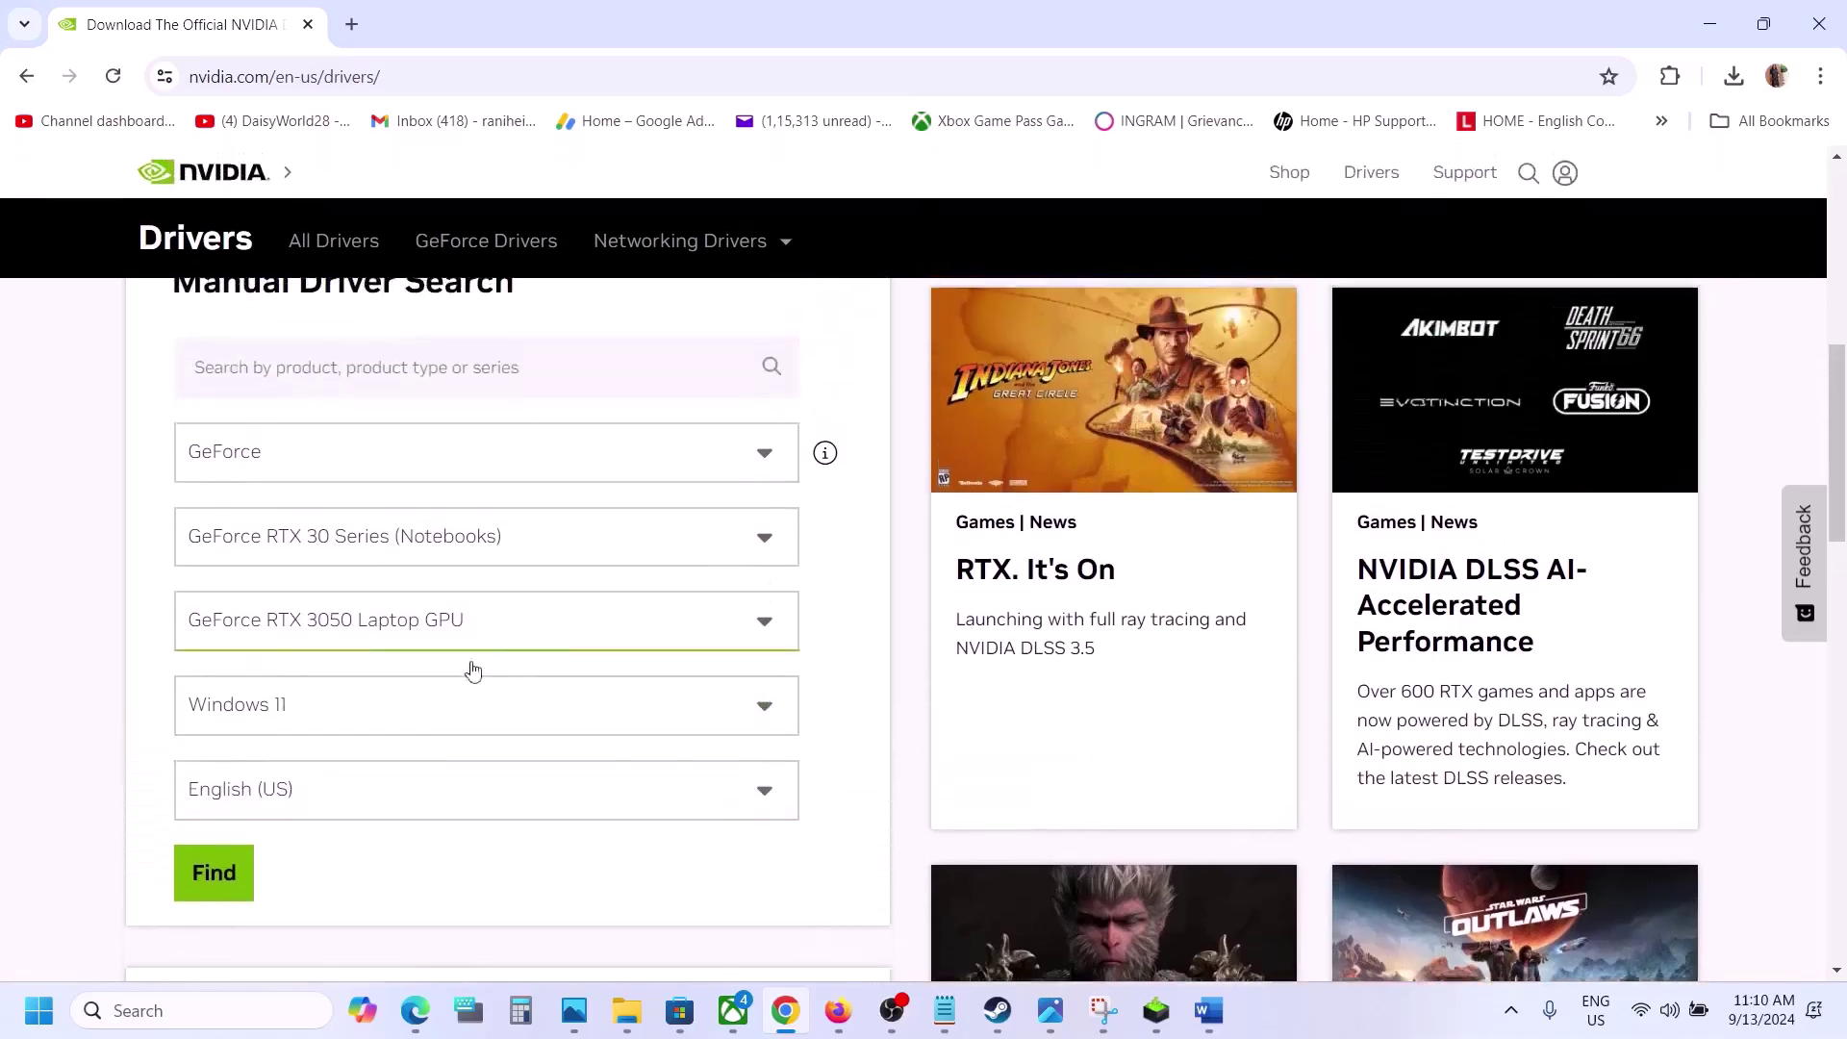
left_click(227, 947)
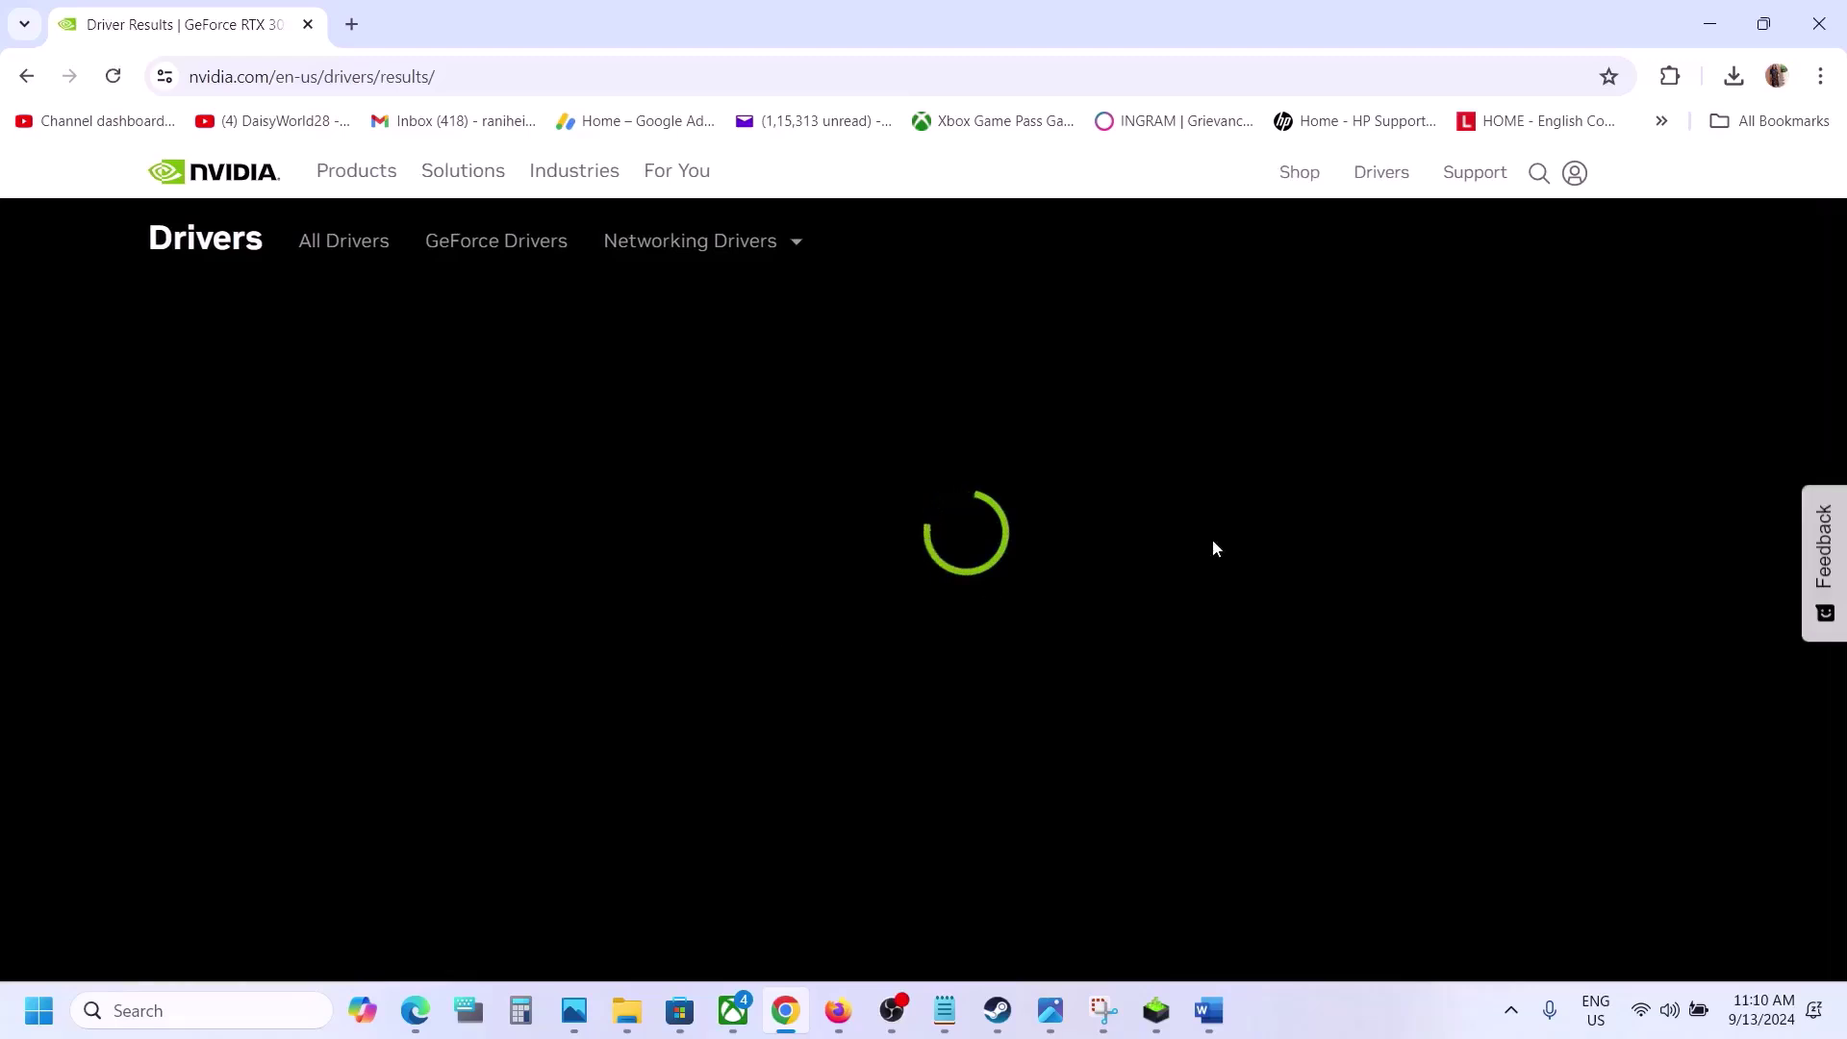
View the GeForce Game Ready Driver 561.09 in the results and download it
scroll(1016, 595, "down", 1)
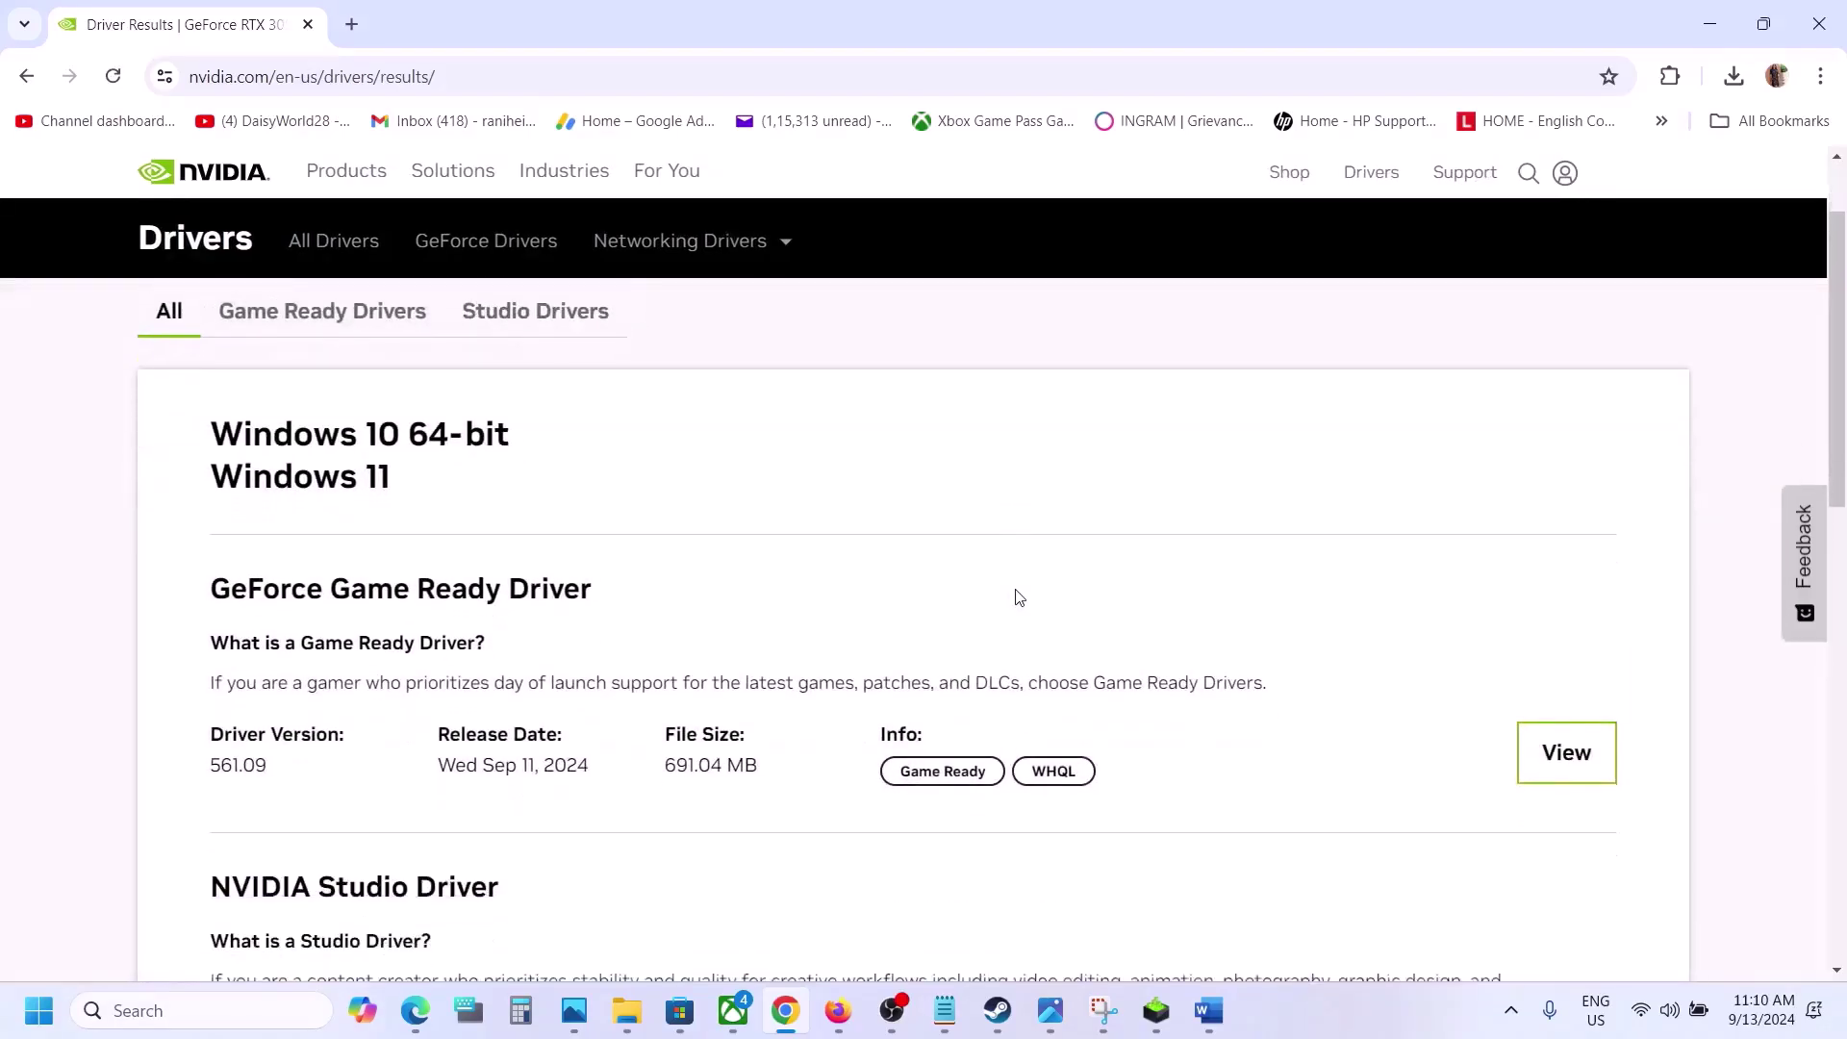
scroll(1018, 596, "down", 1)
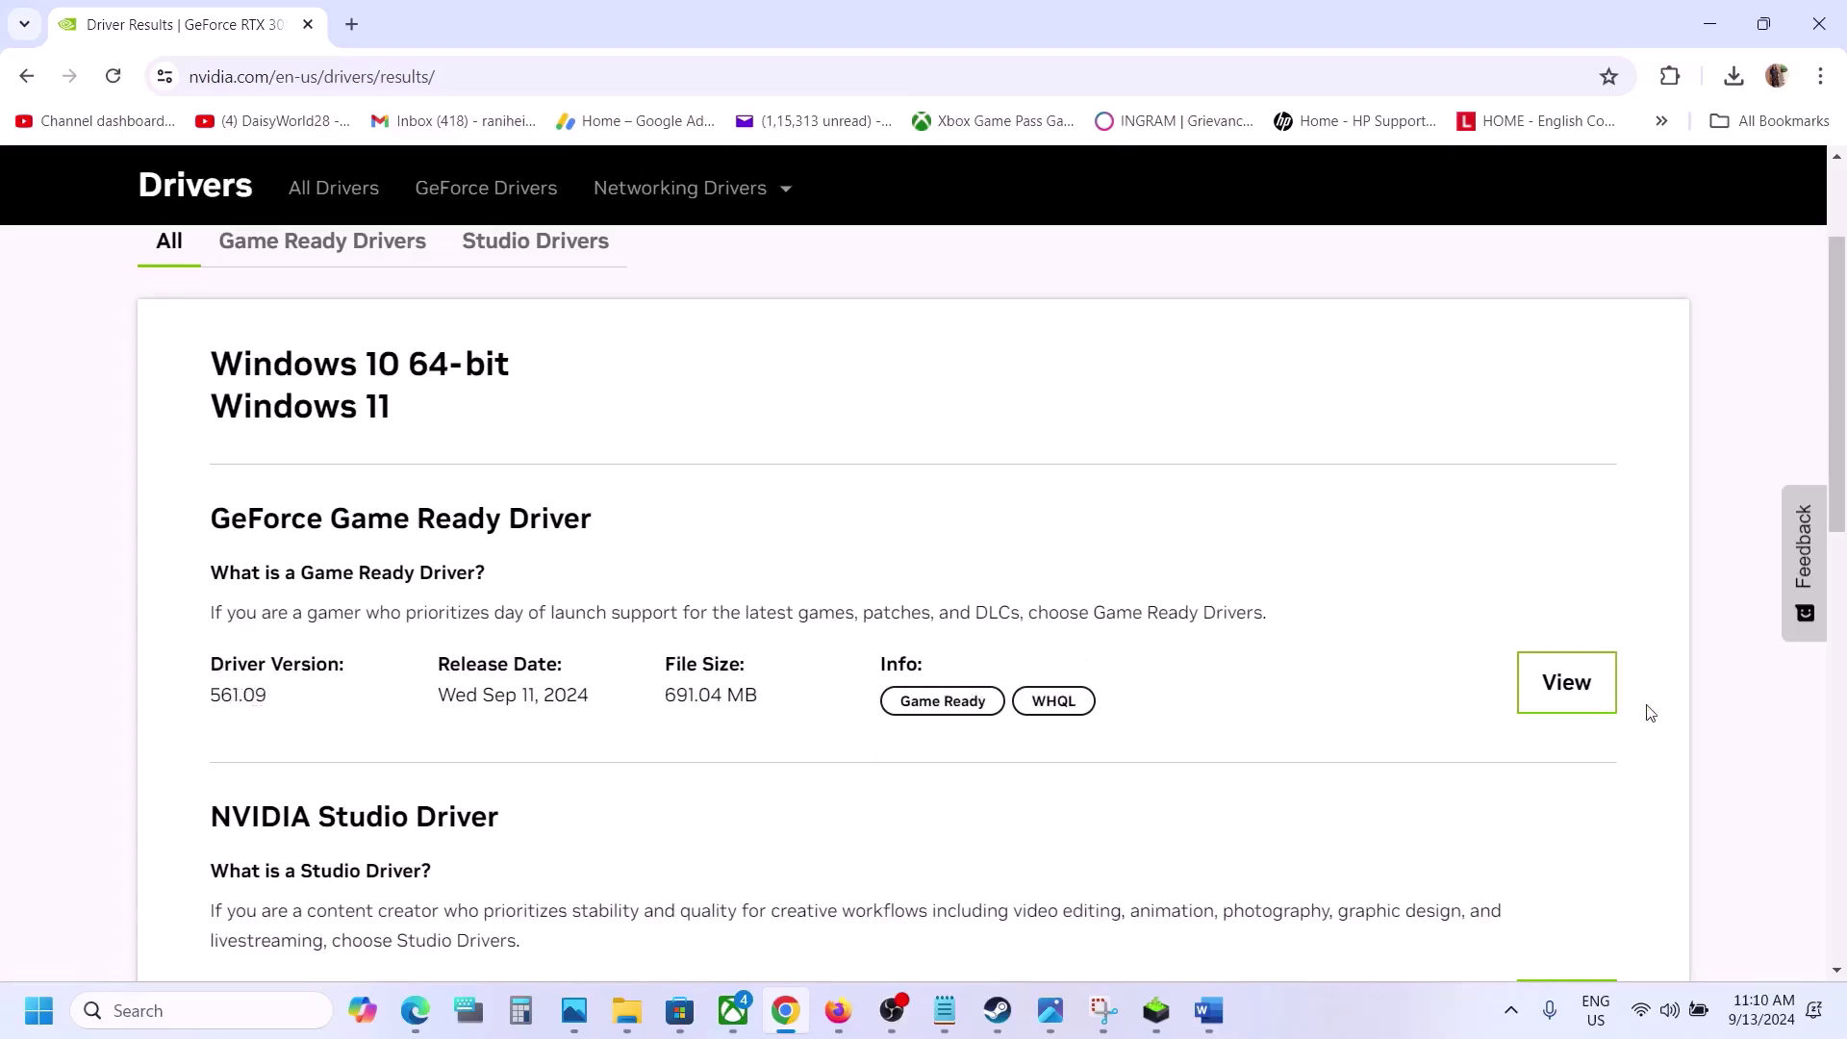
left_click(1574, 699)
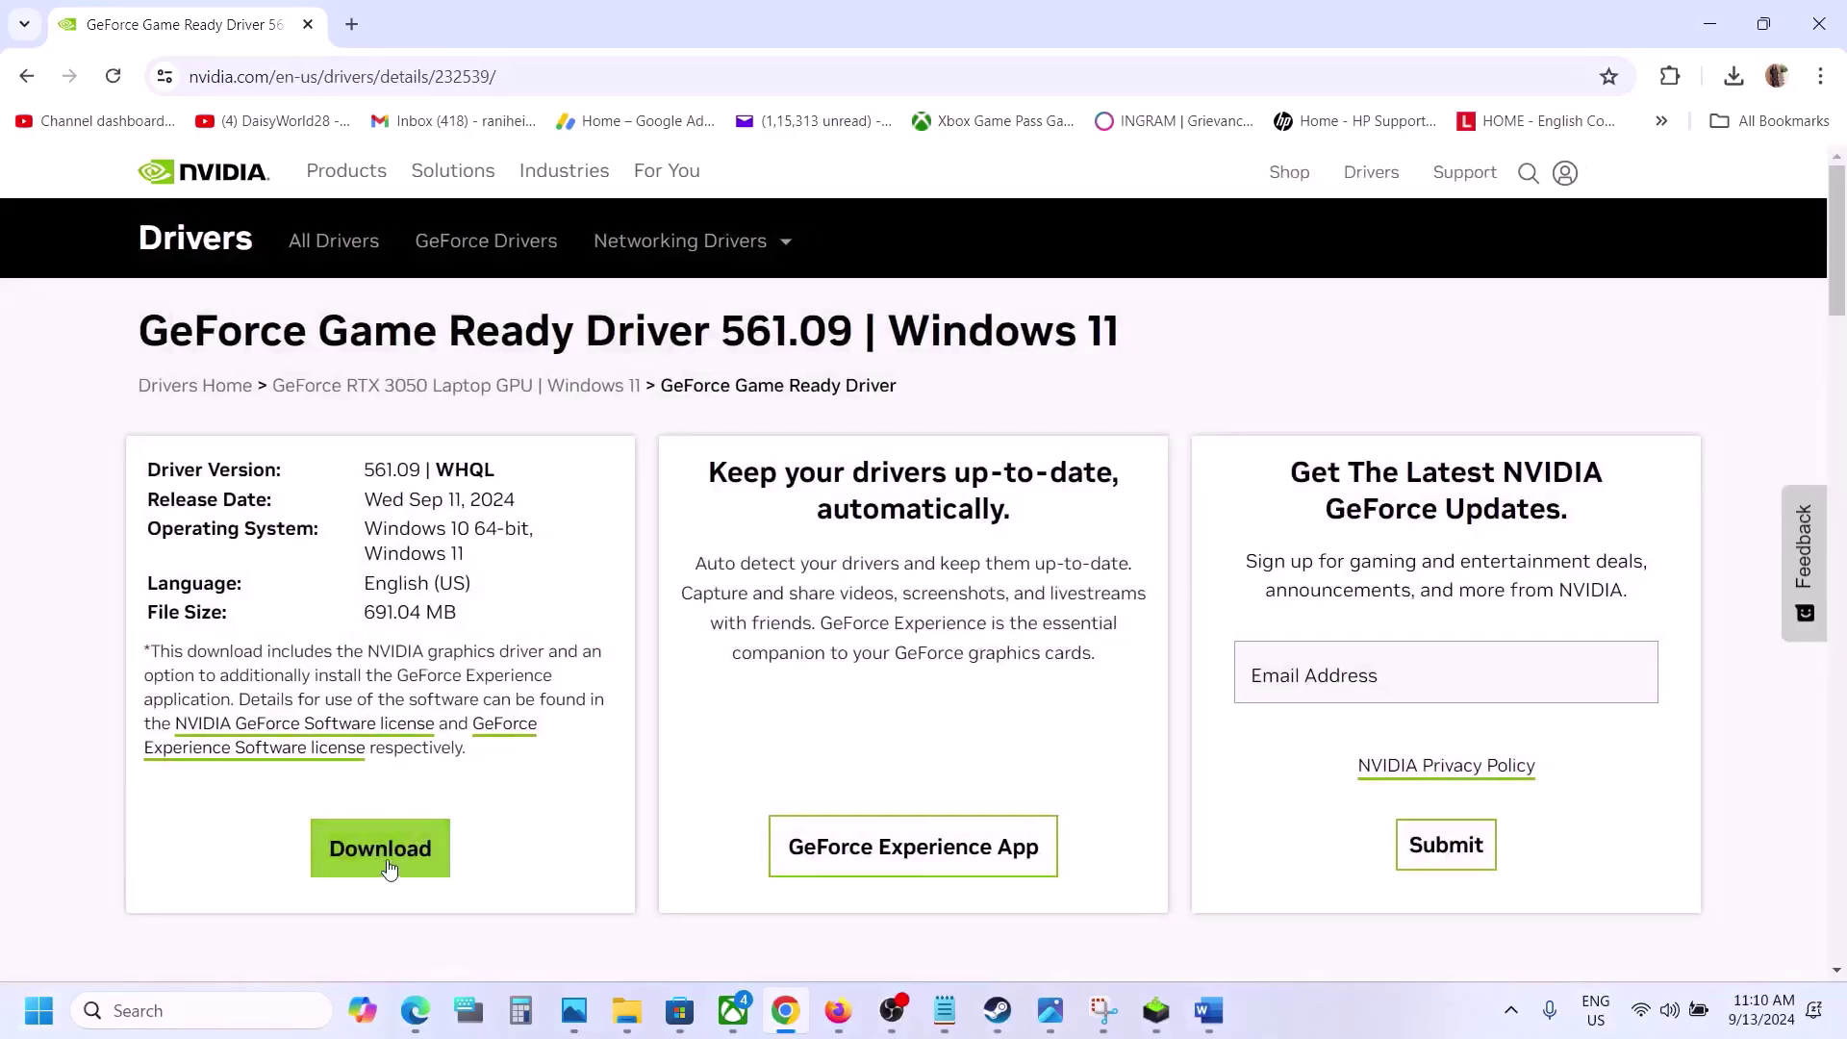
left_click(388, 866)
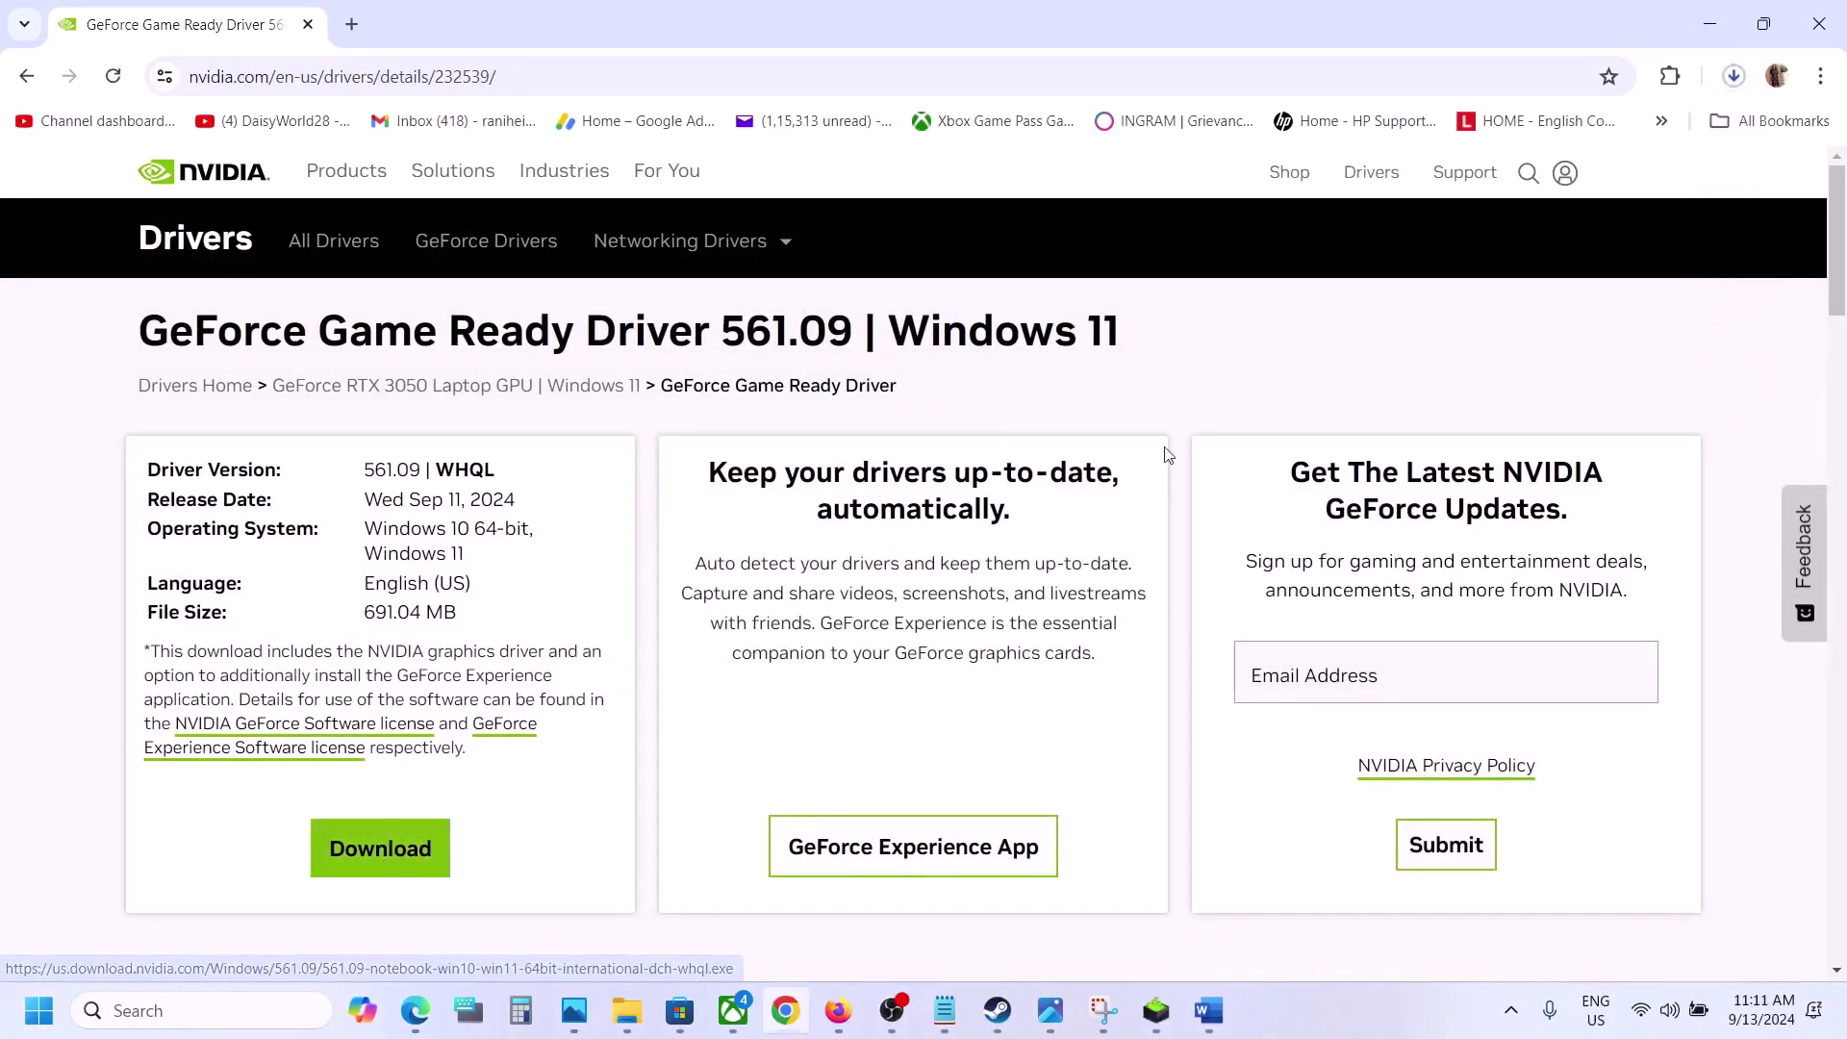
Run the already downloaded 561.09 driver installer, choosing a custom installation with the clean installation option
left_click(1734, 76)
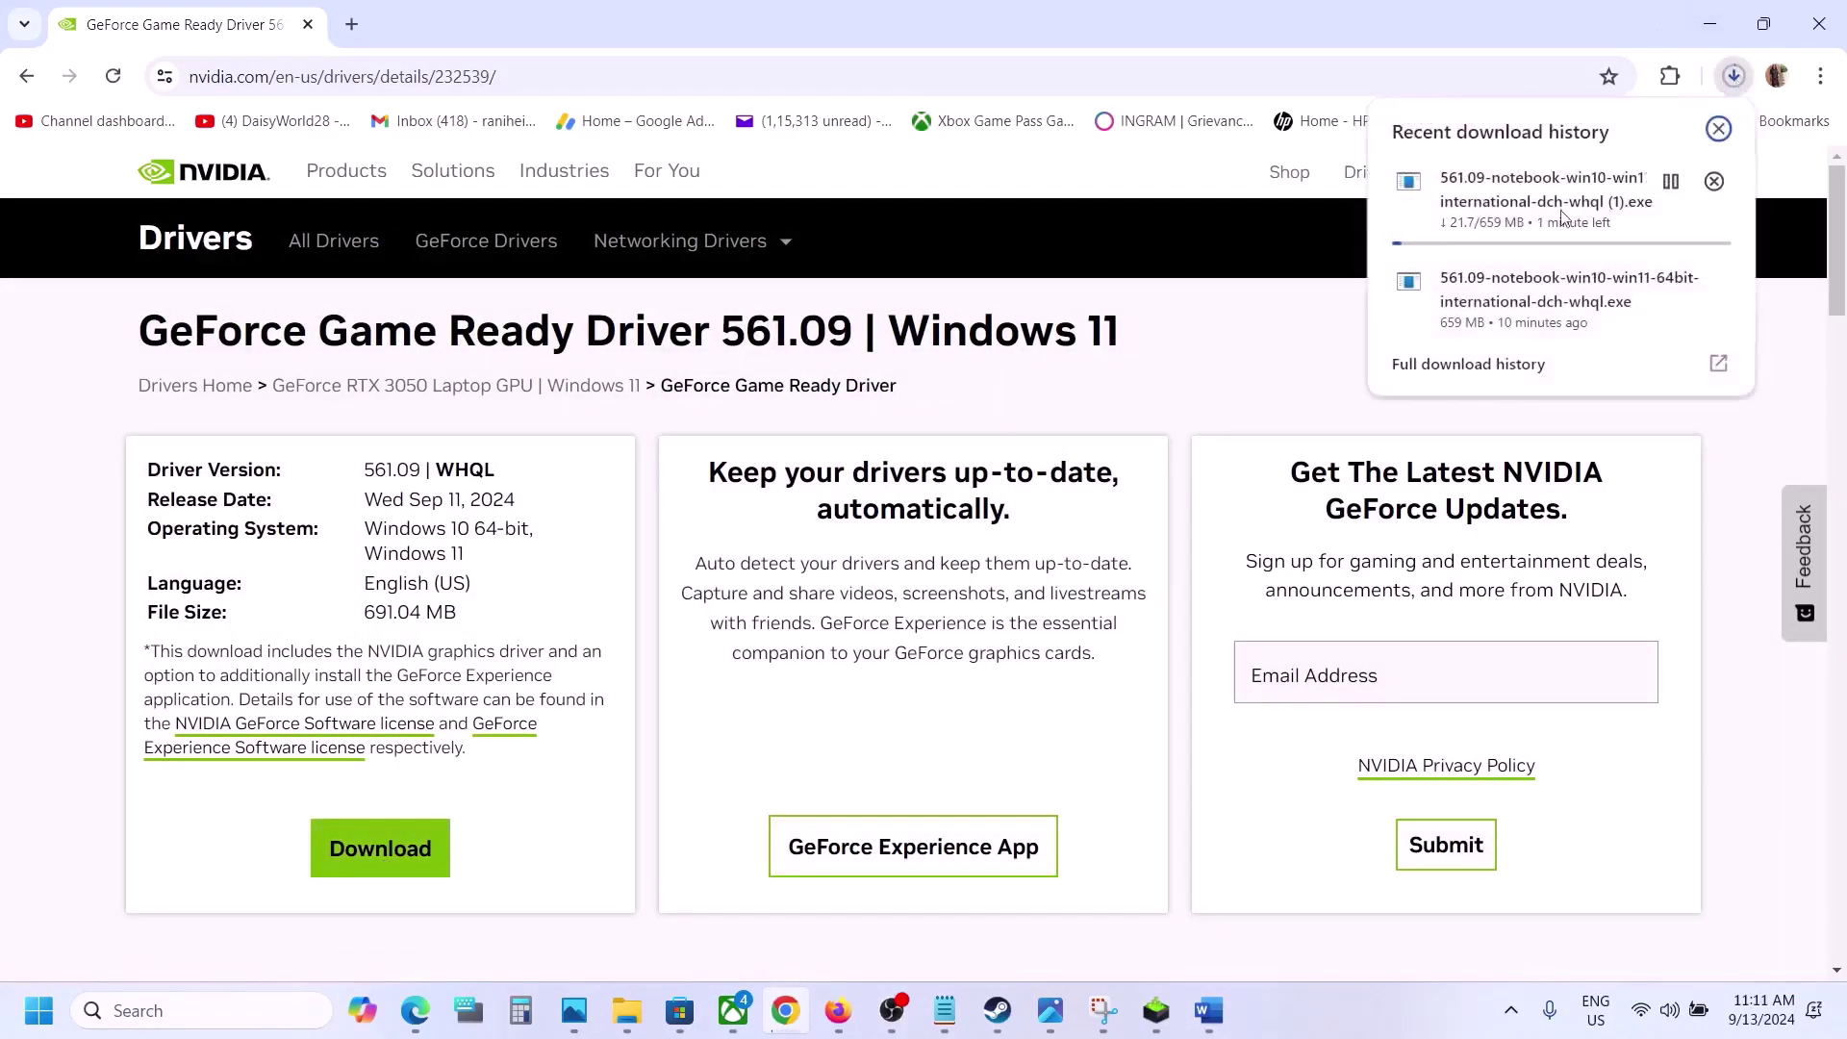
left_click(1520, 291)
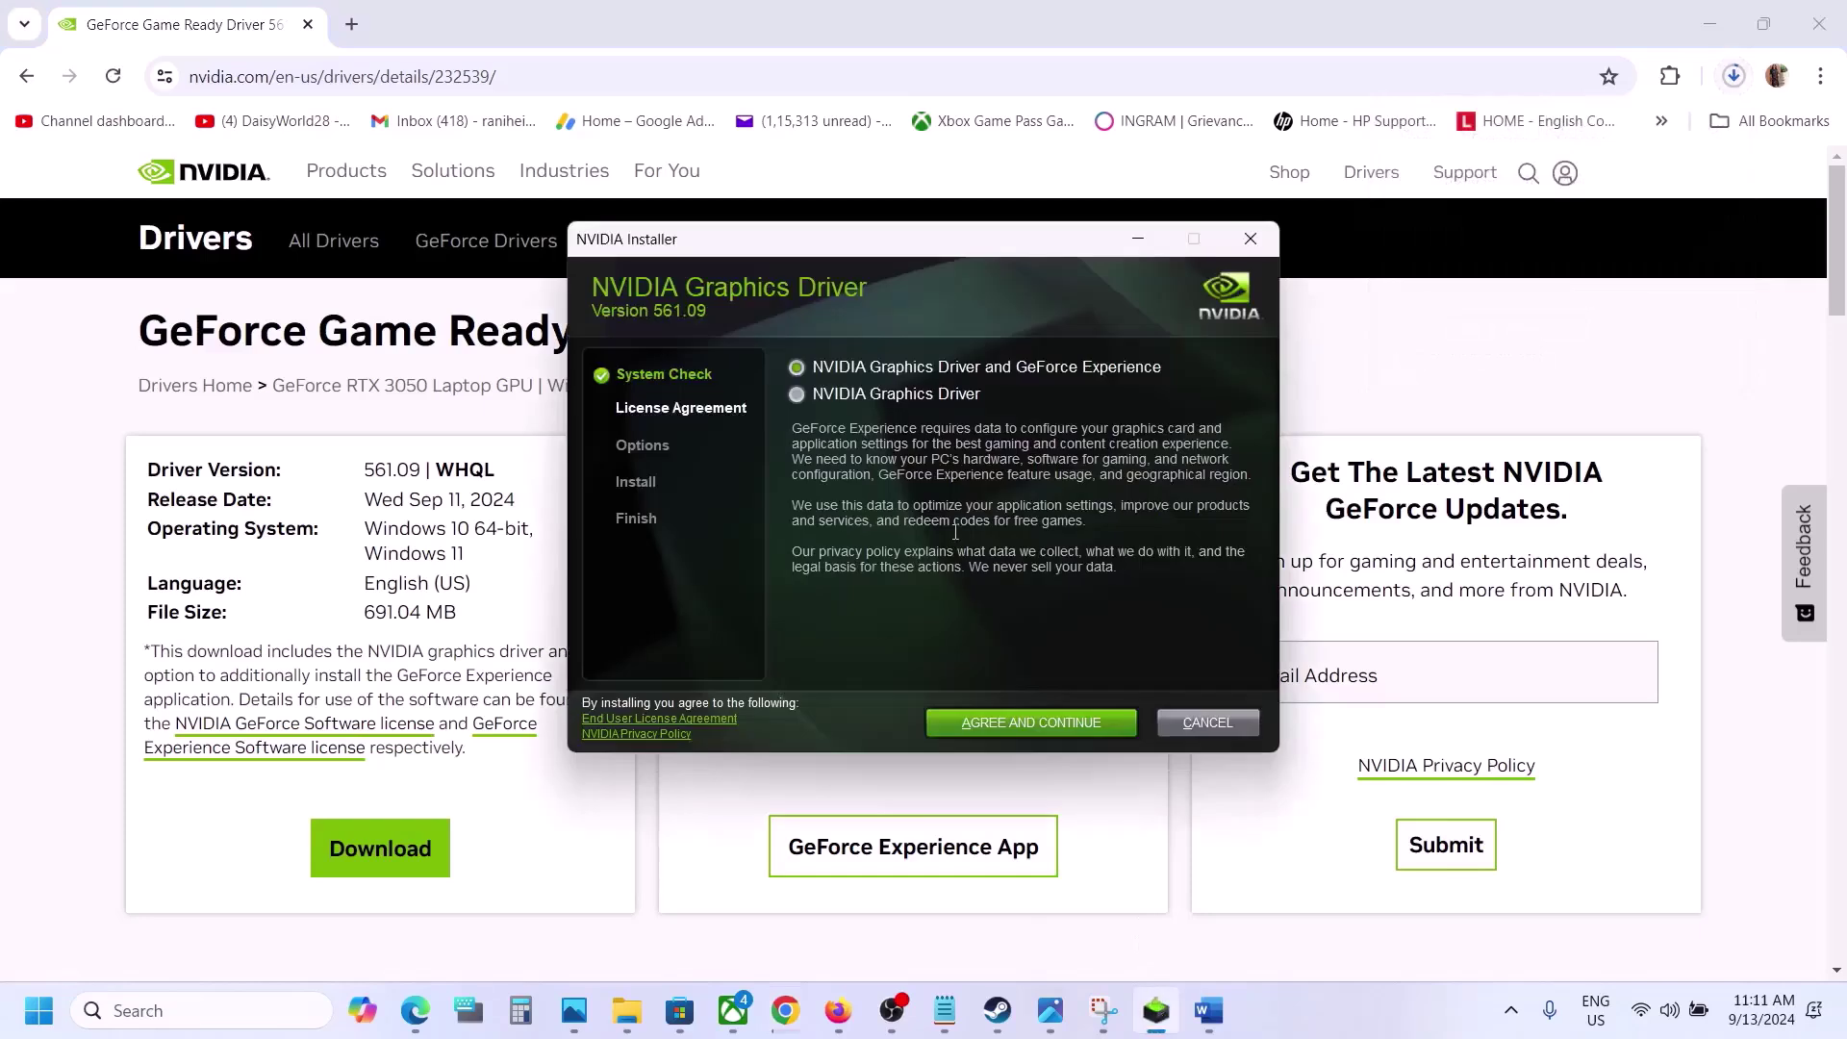
left_click(1036, 722)
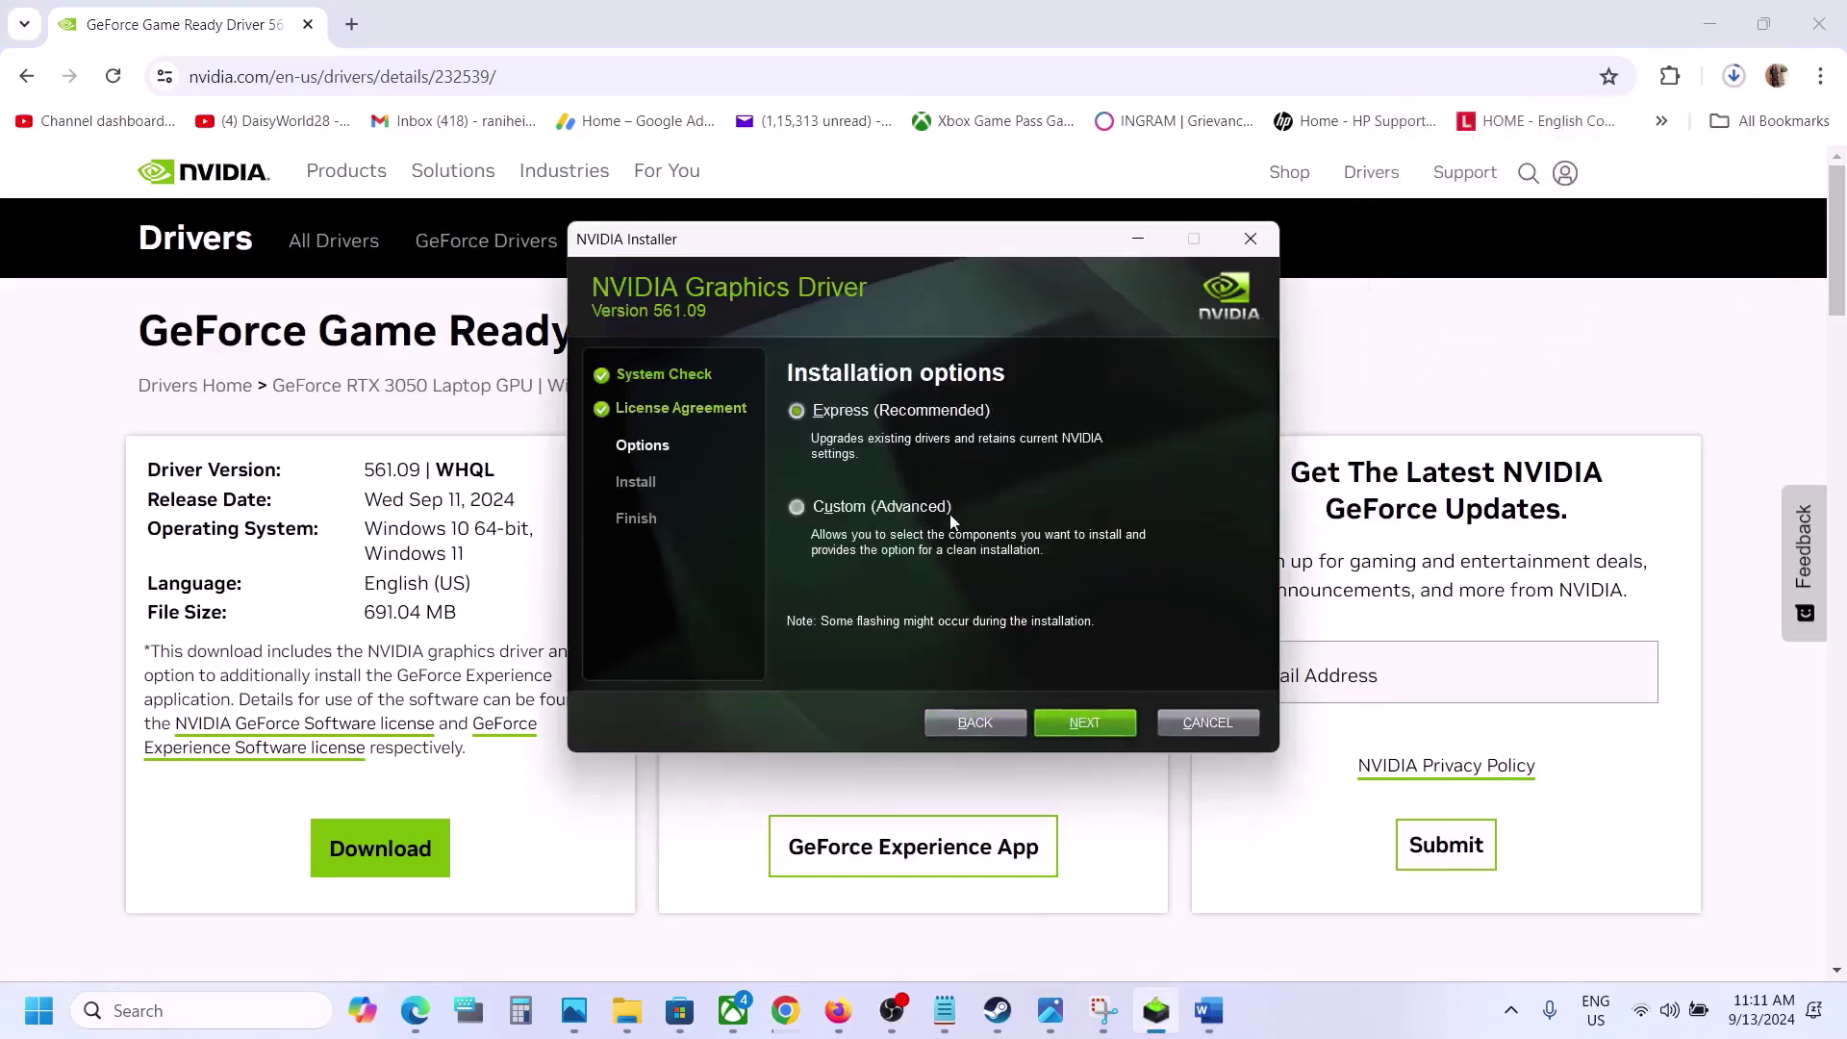
left_click(797, 507)
left_click(1092, 728)
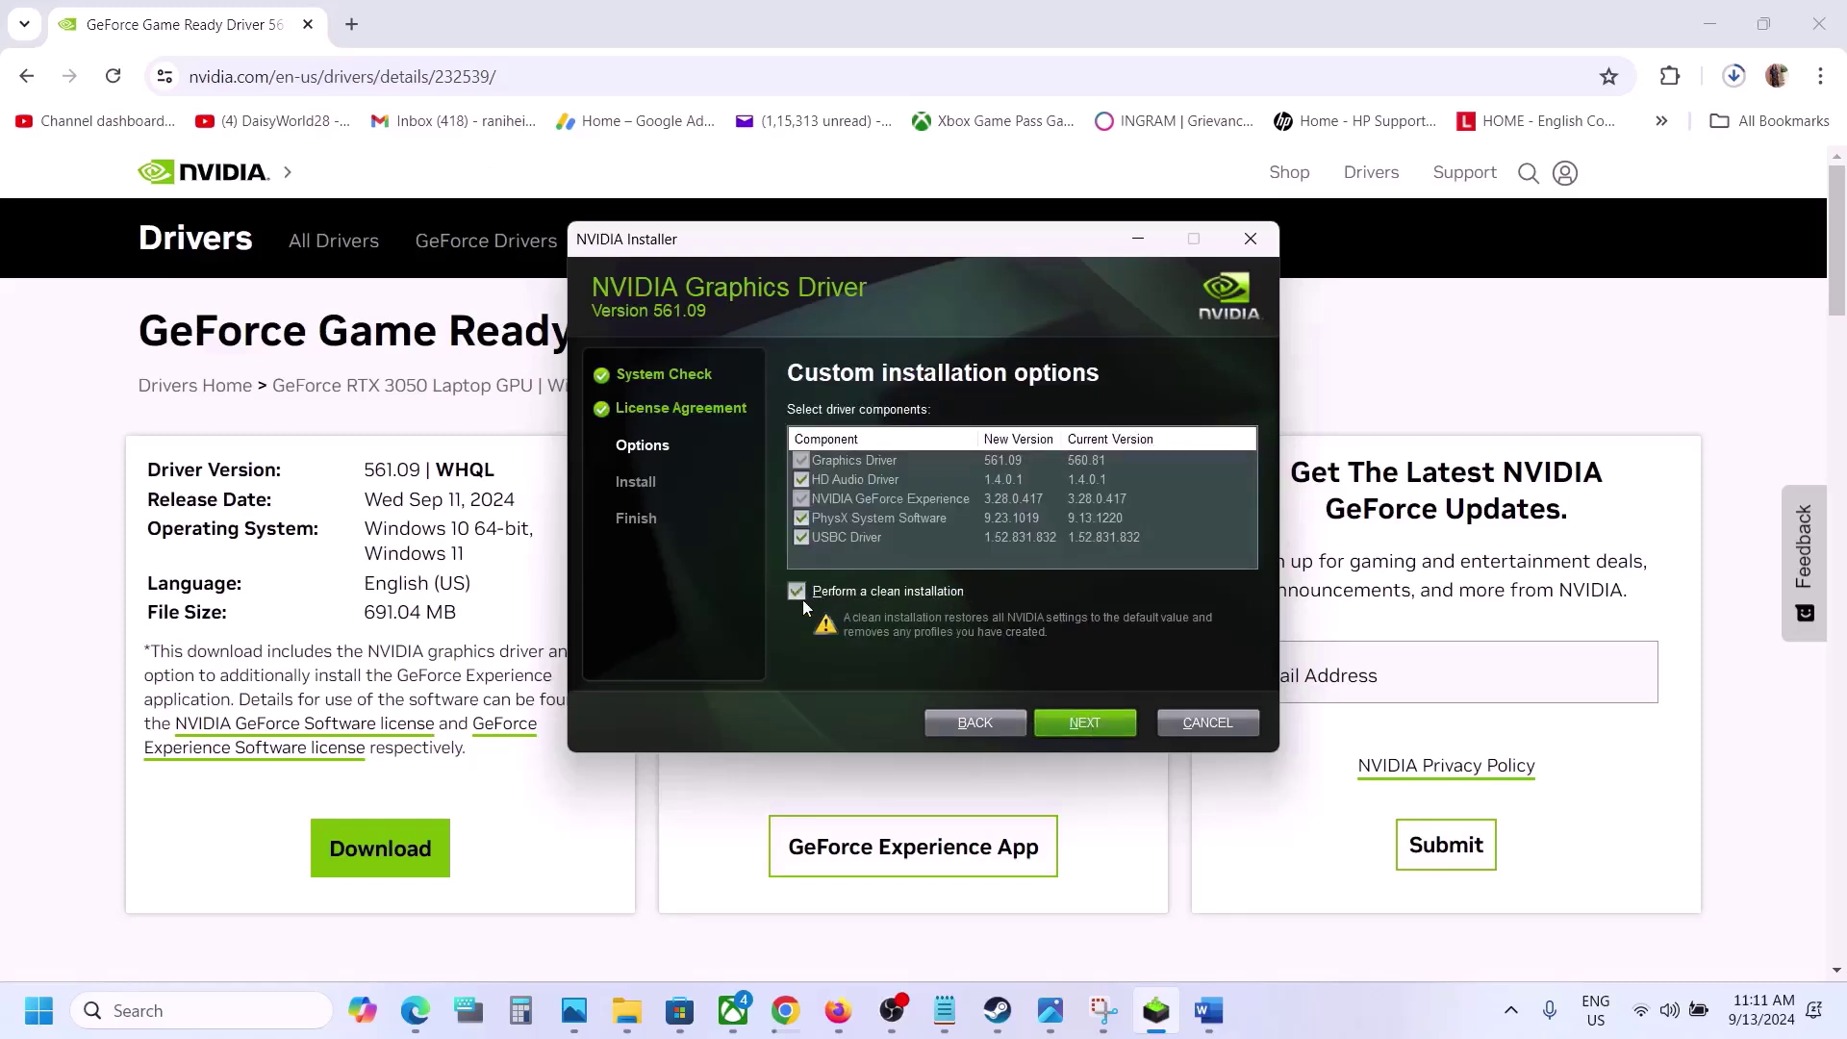
left_click(1086, 724)
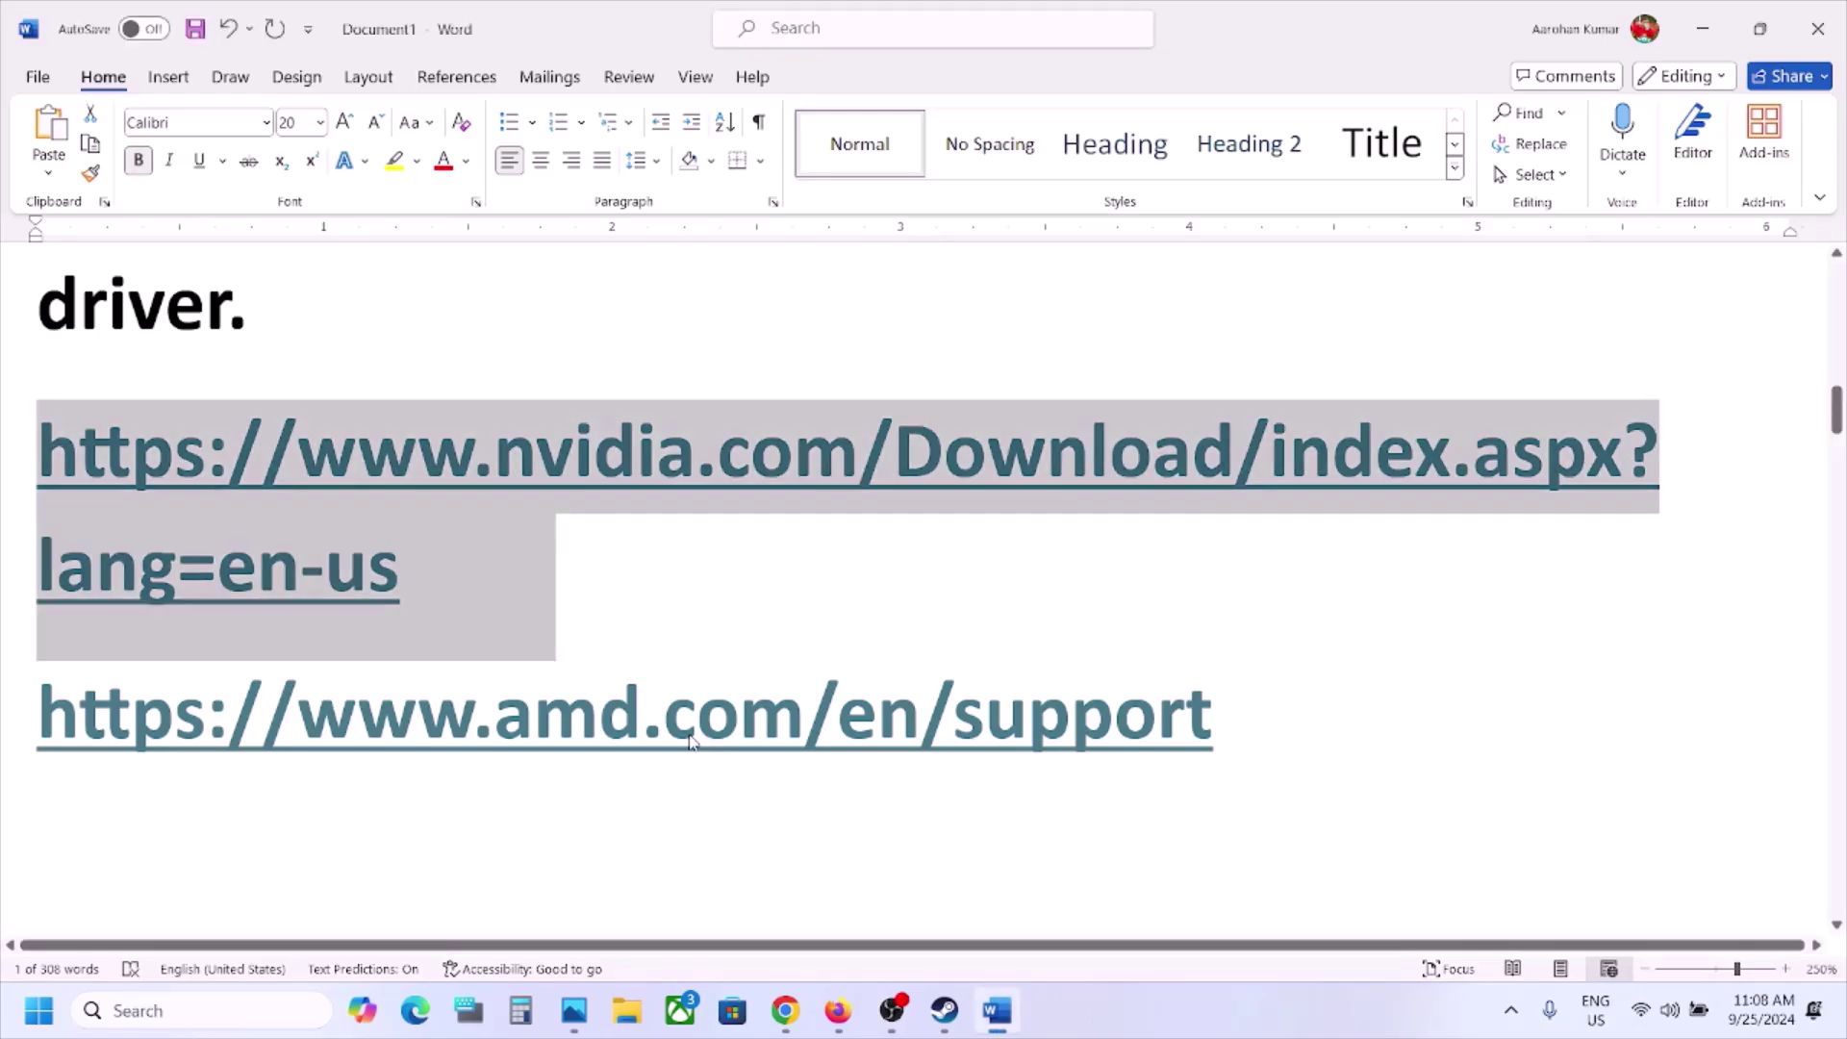
In the Word document, highlight the AMD support link and read Step 5 on running the game on the dedicated graphics card
left_click_drag(297, 716, 1215, 715)
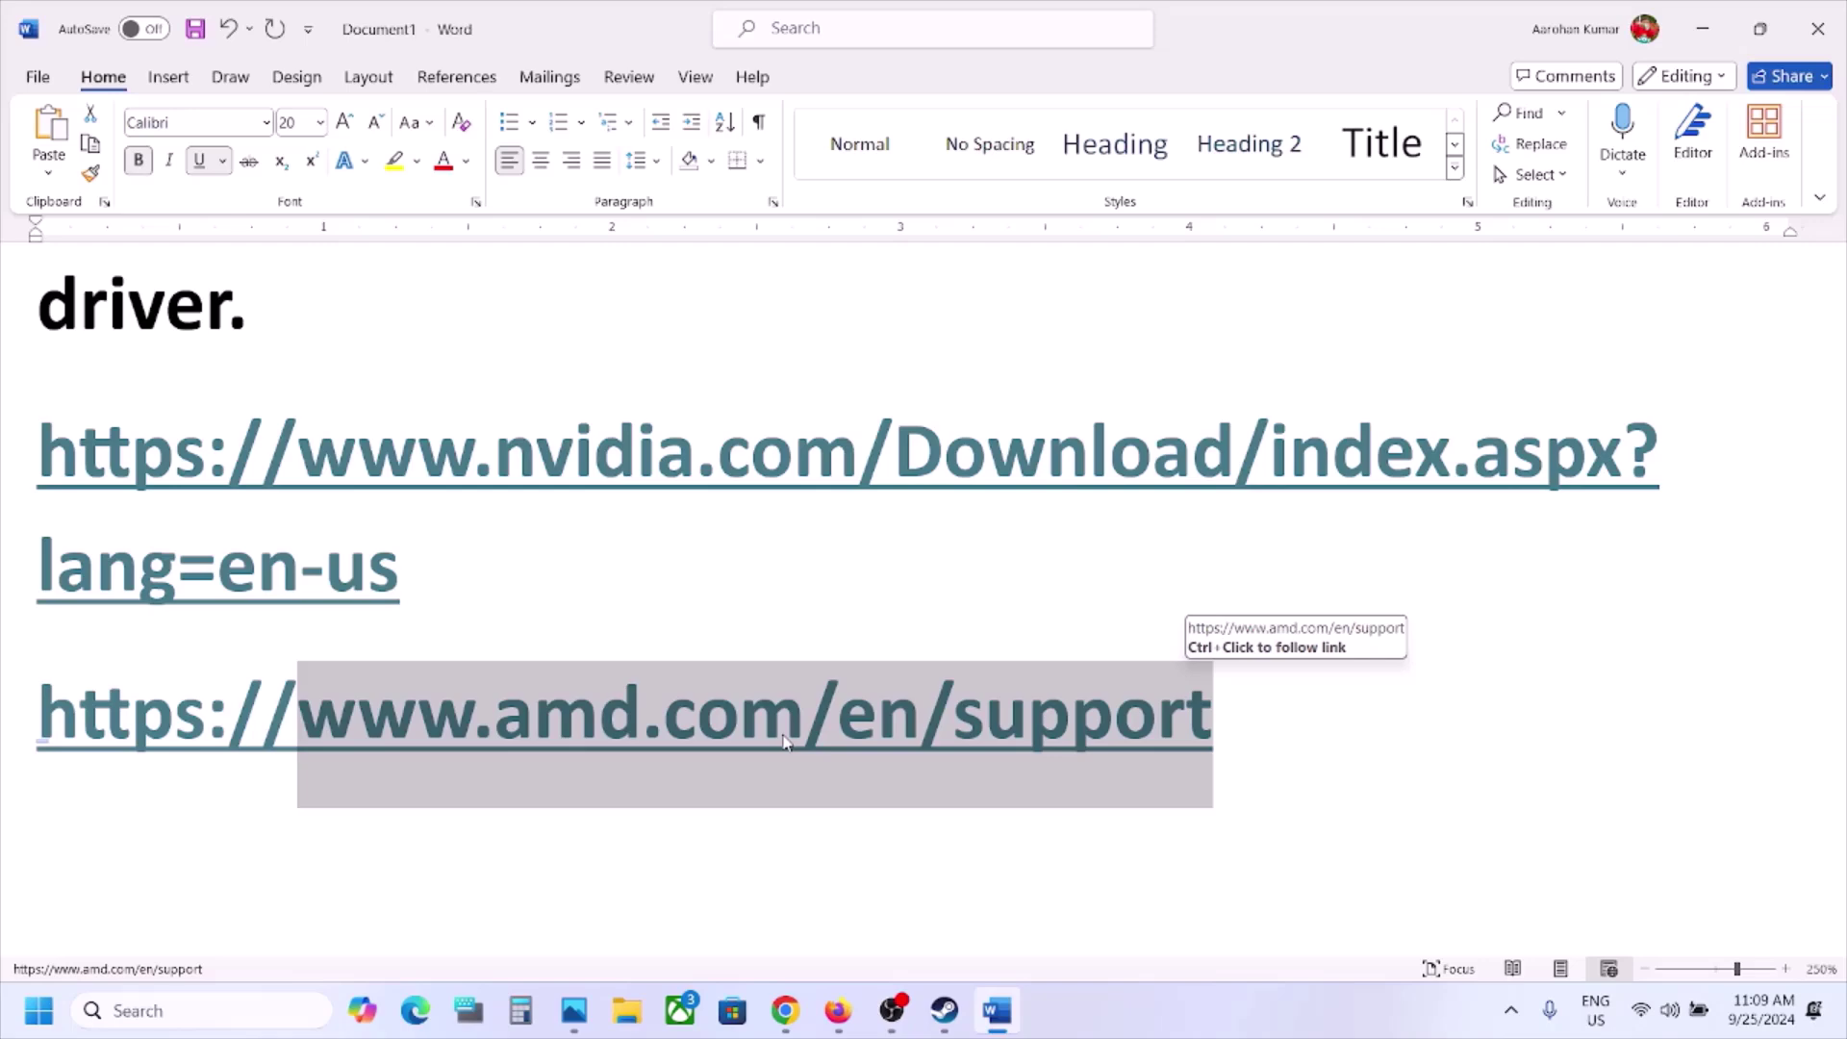
scroll(741, 806, "down", 4)
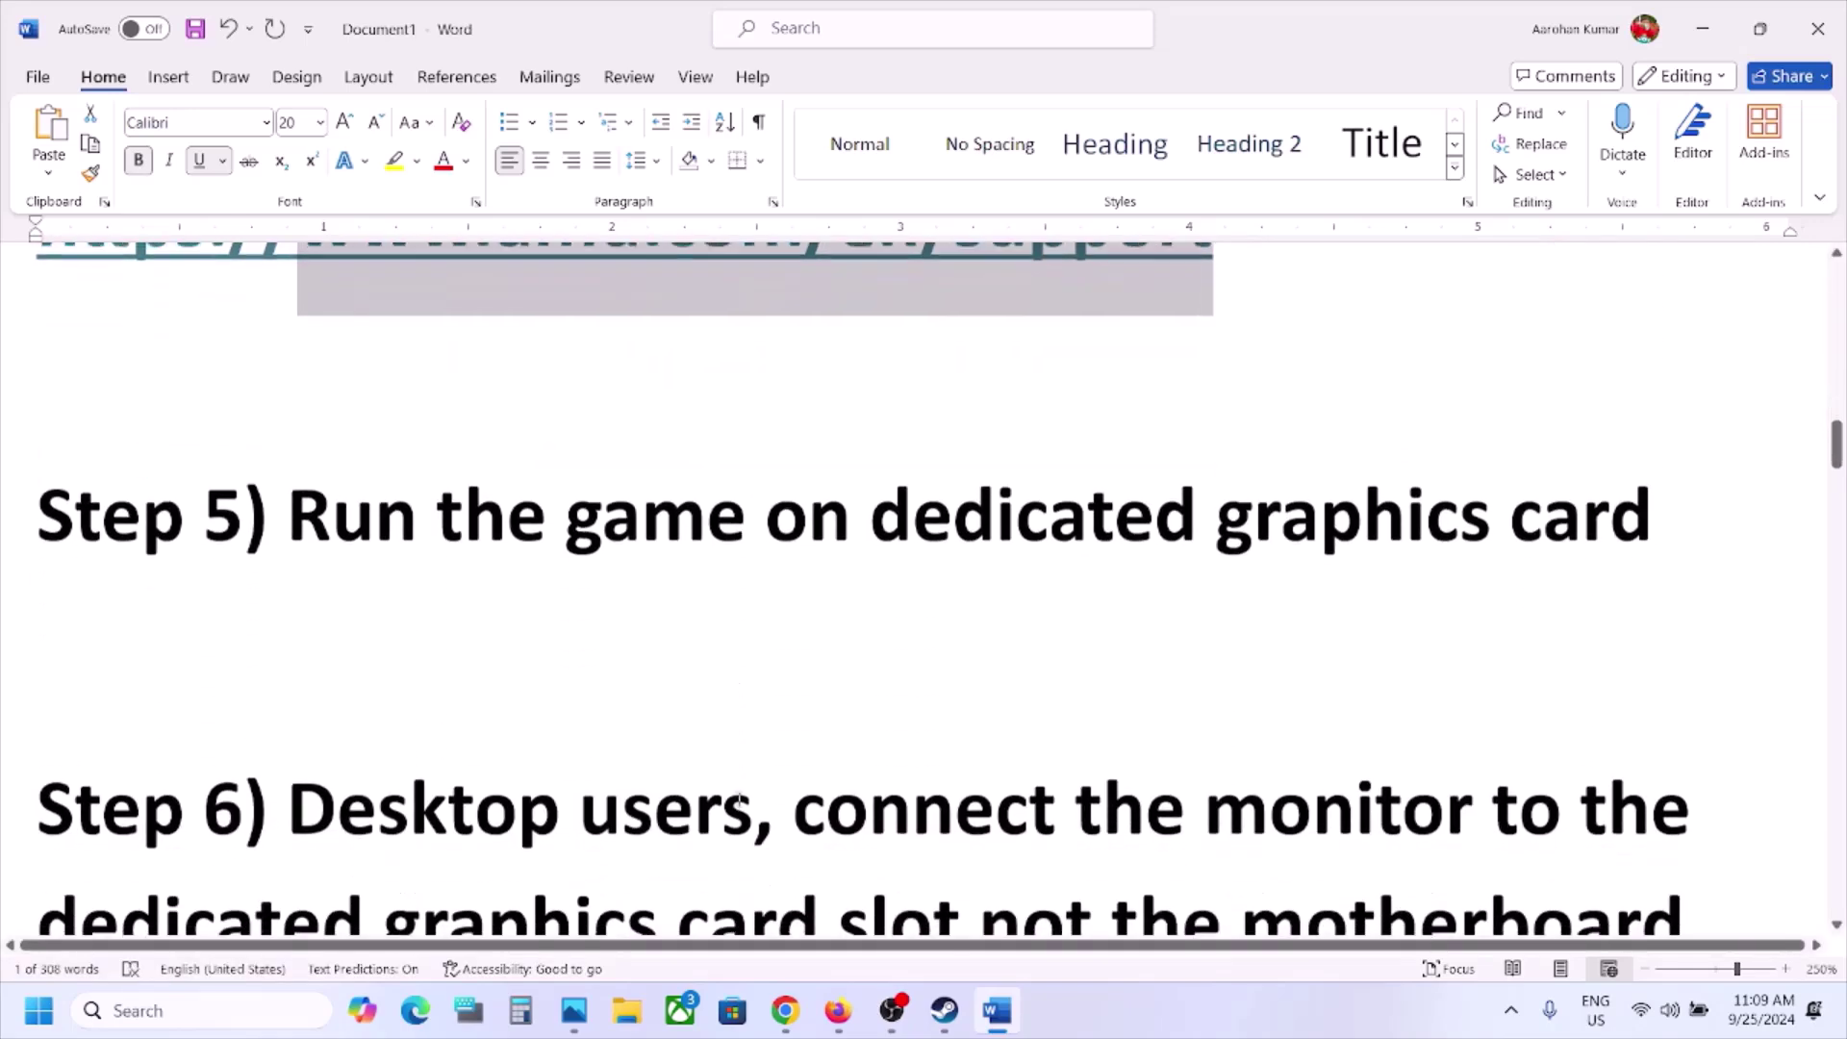
scroll(741, 806, "up", 1)
double_click(1284, 699)
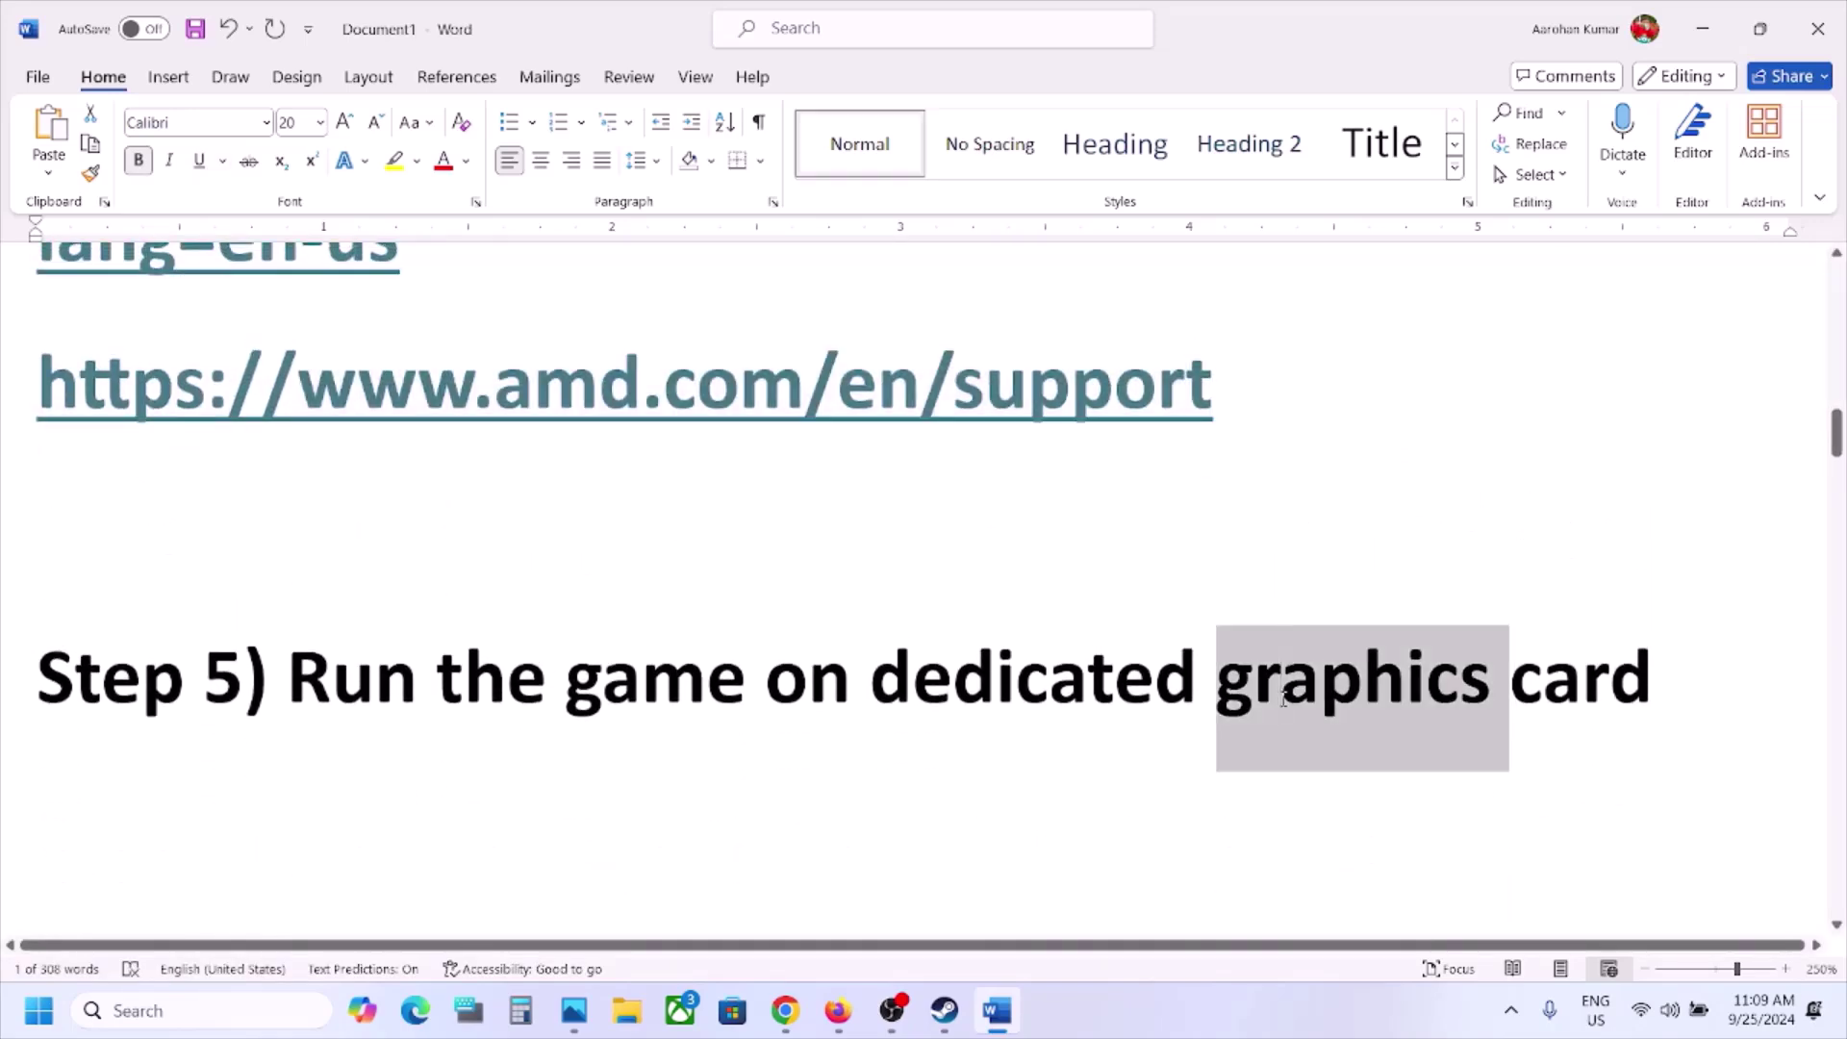
Find and open the Graphics settings page in Windows
left_click(214, 1011)
type("graphics settings")
key("Return")
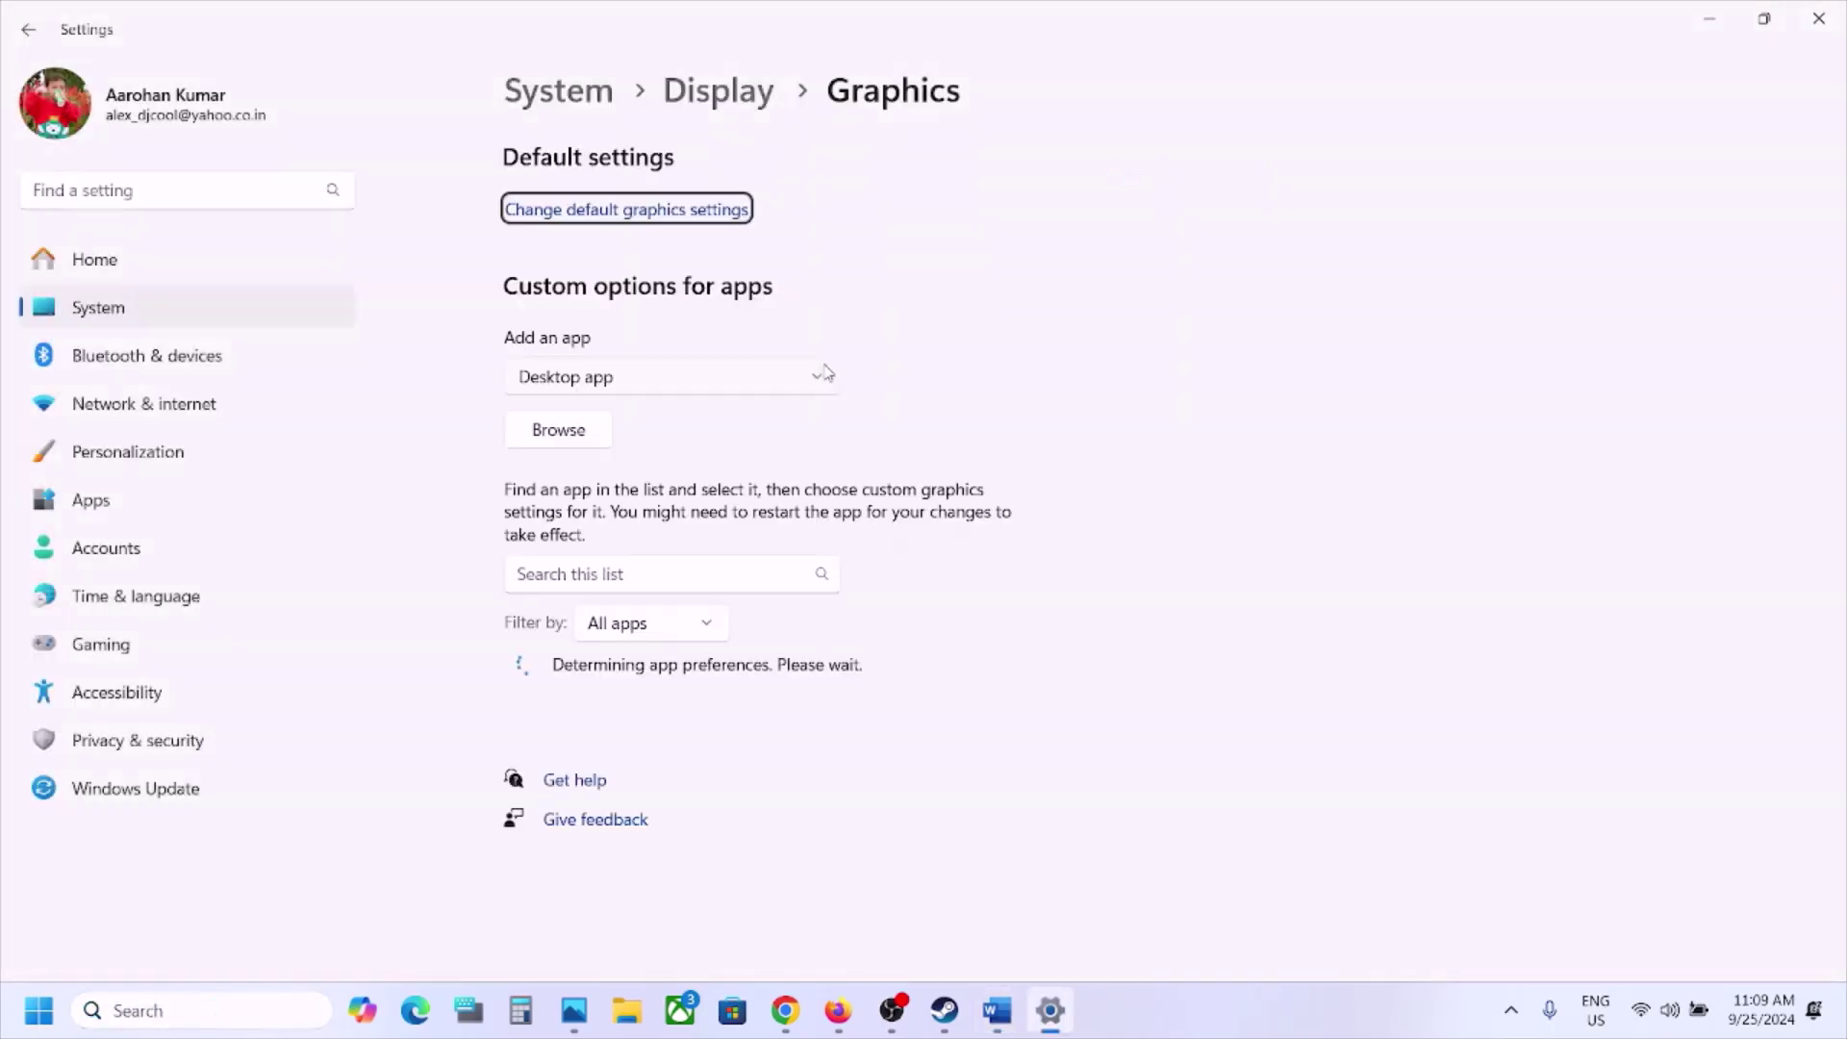
left_click(185, 1009)
type("graphics")
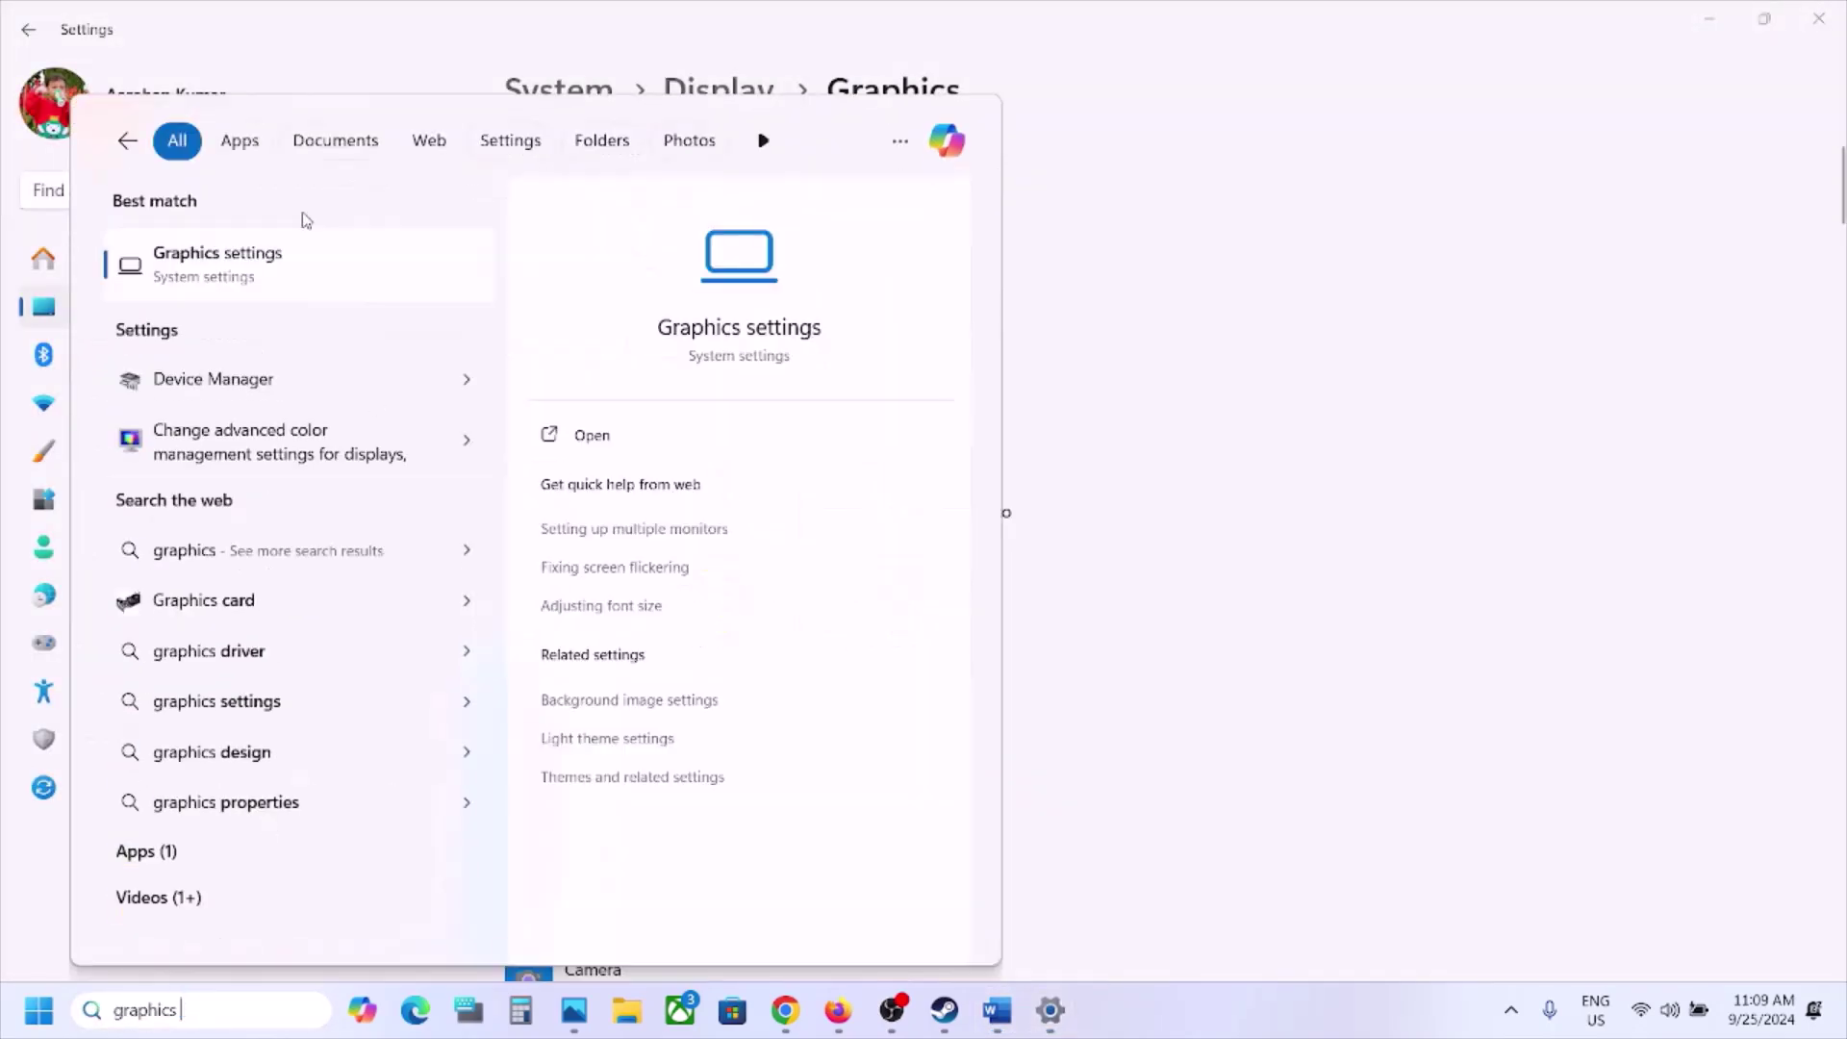
left_click(279, 288)
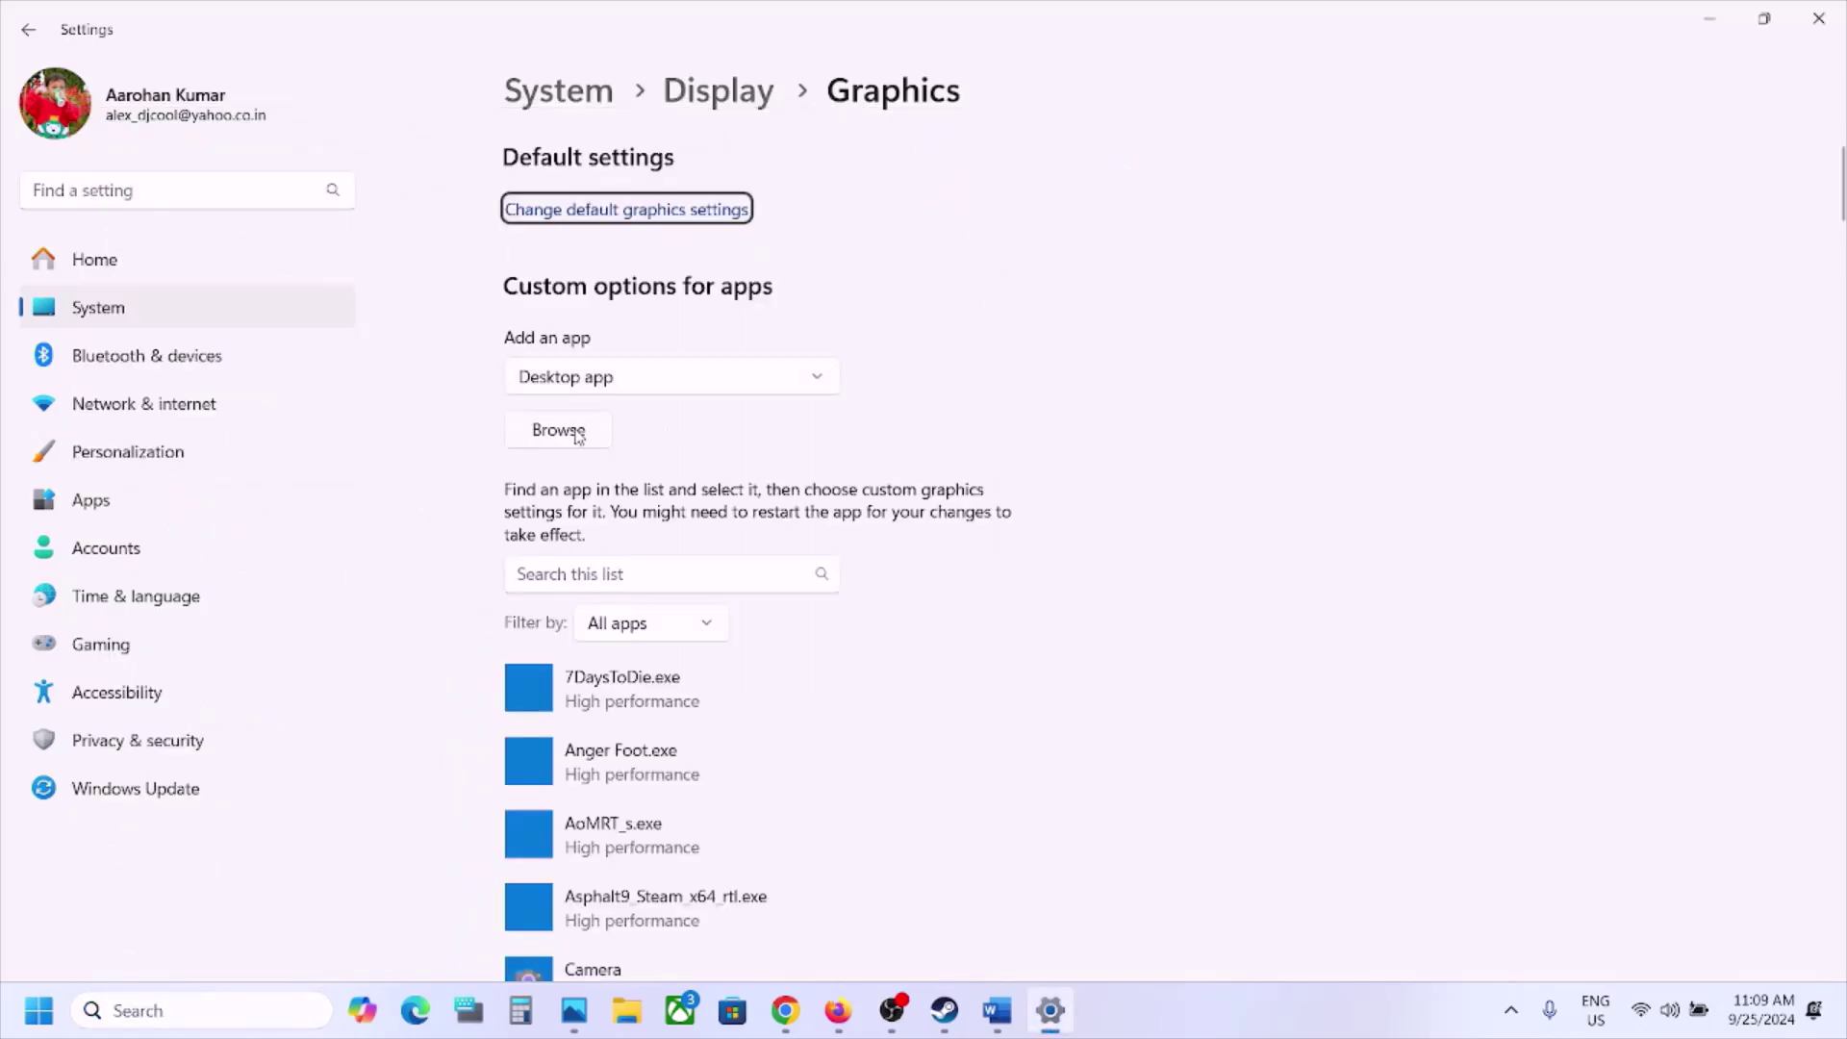
Add the ForeverWinter application from C:\Program Files (x86)\Steam\steamapps\common\The Forever Winter\Windows to the custom graphics options
left_click(577, 435)
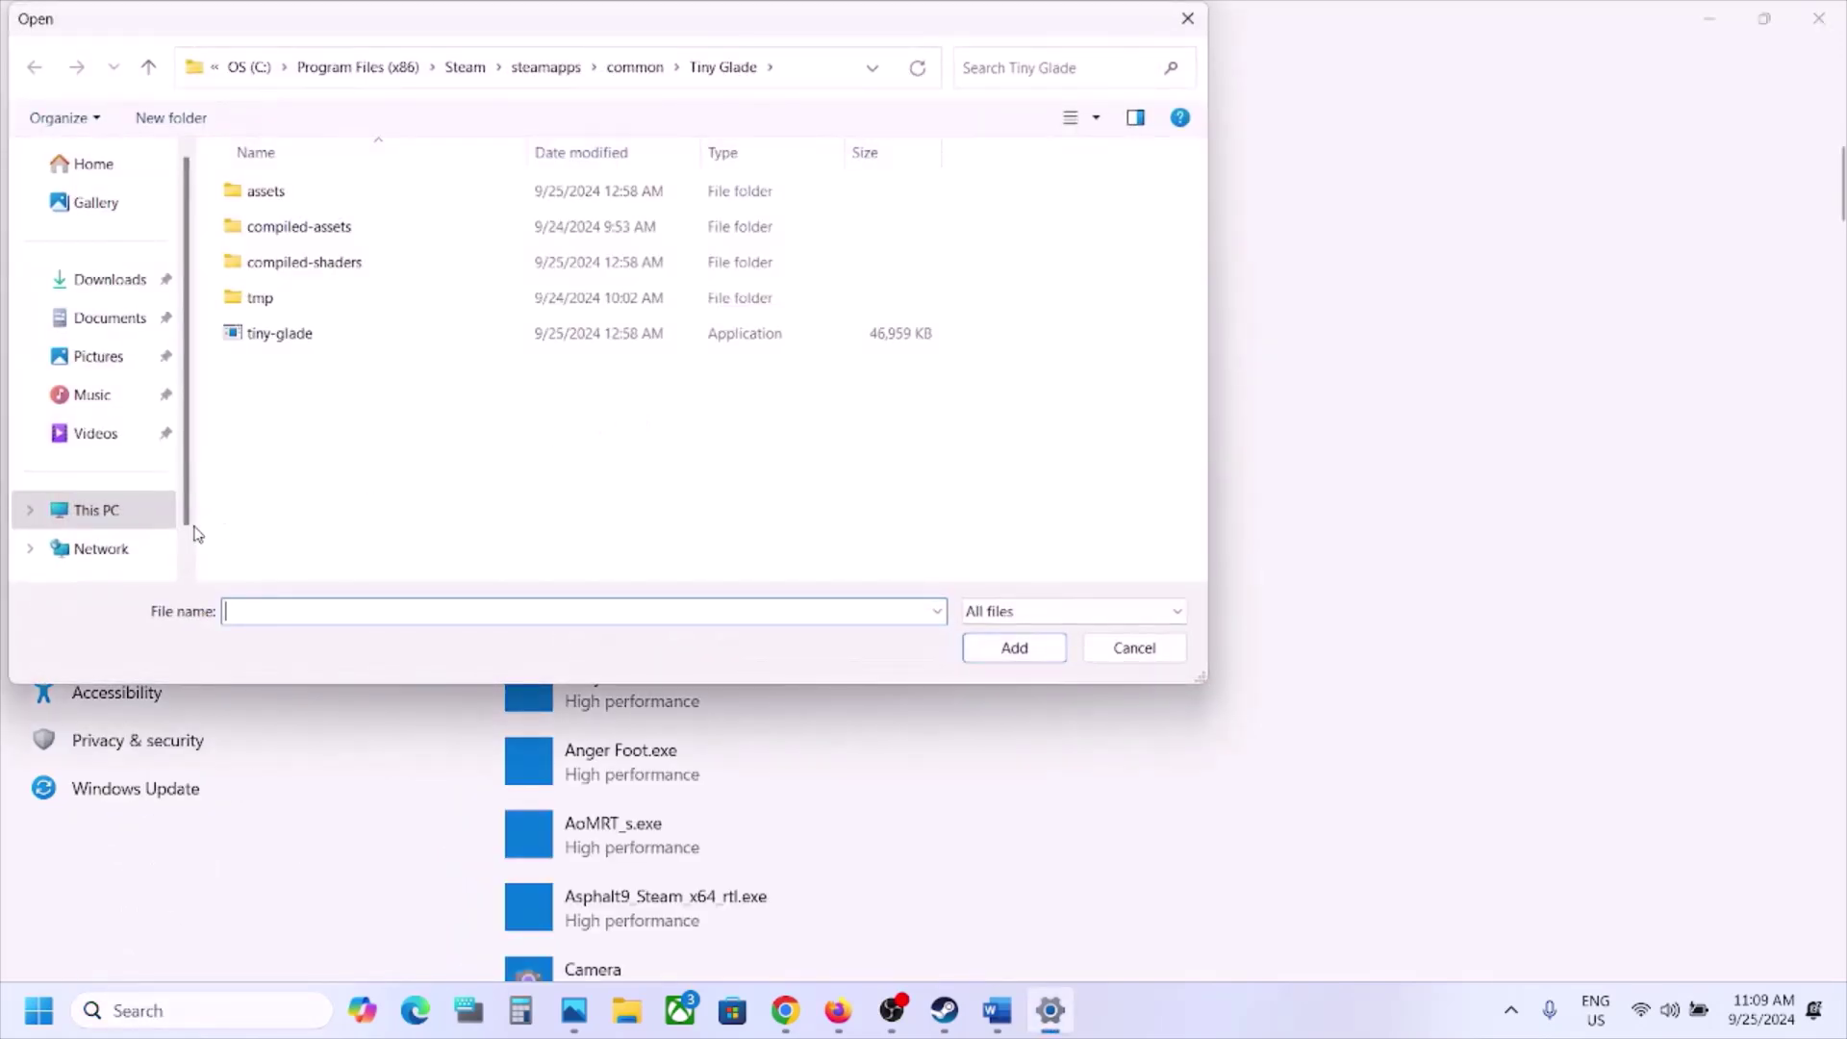
left_click(124, 513)
double_click(356, 216)
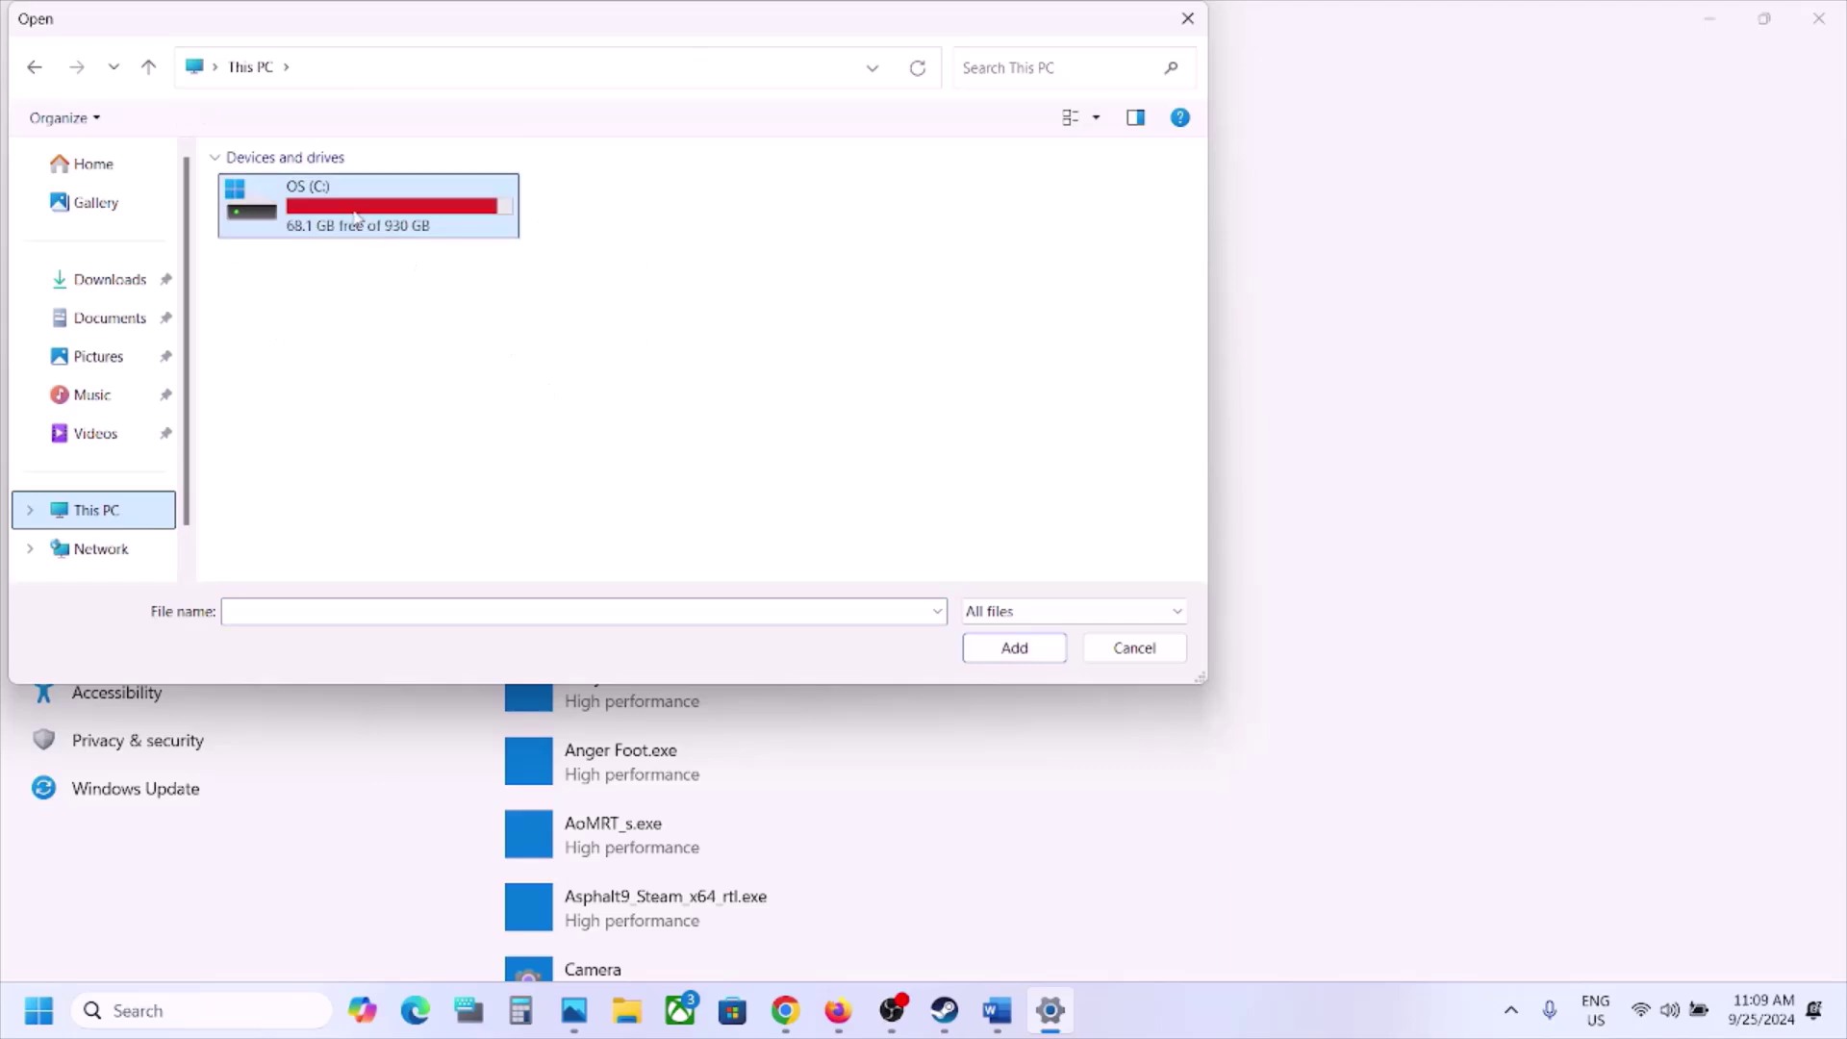
scroll(350, 292, "down", 3)
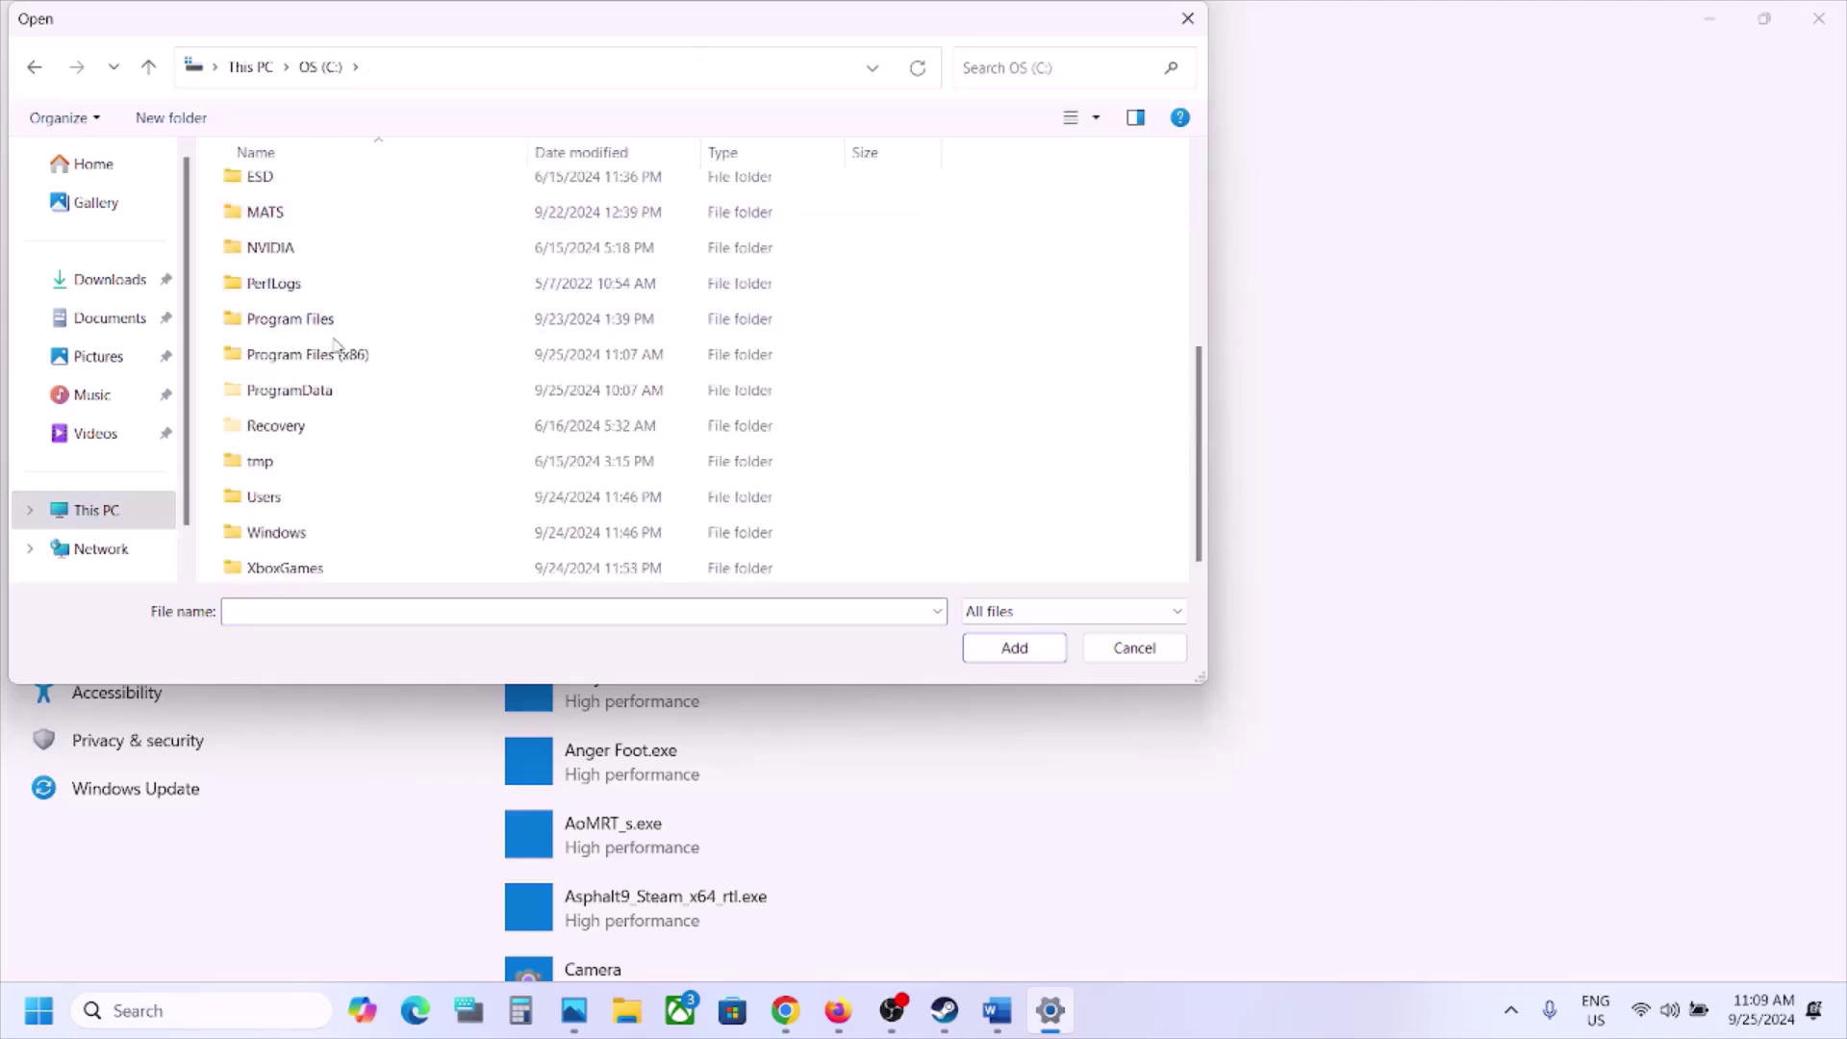
double_click(339, 354)
scroll(348, 377, "down", 5)
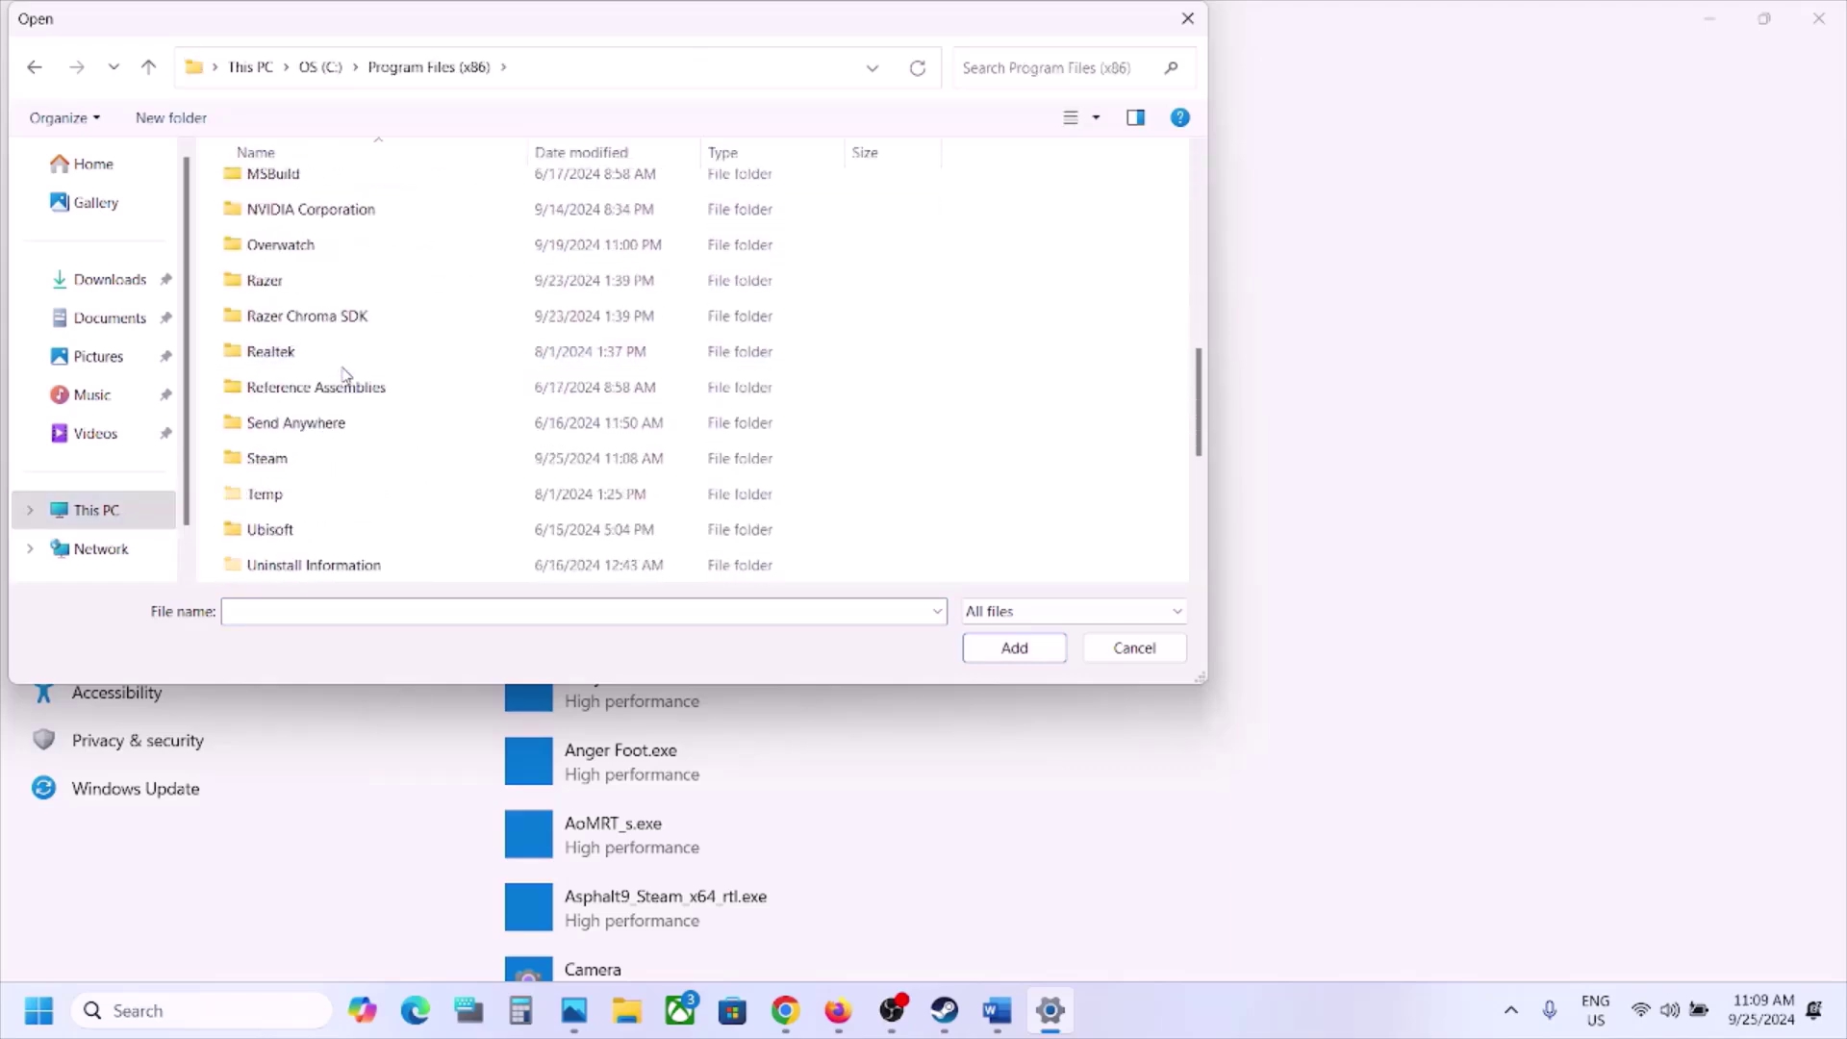
double_click(331, 460)
scroll(338, 424, "down", 4)
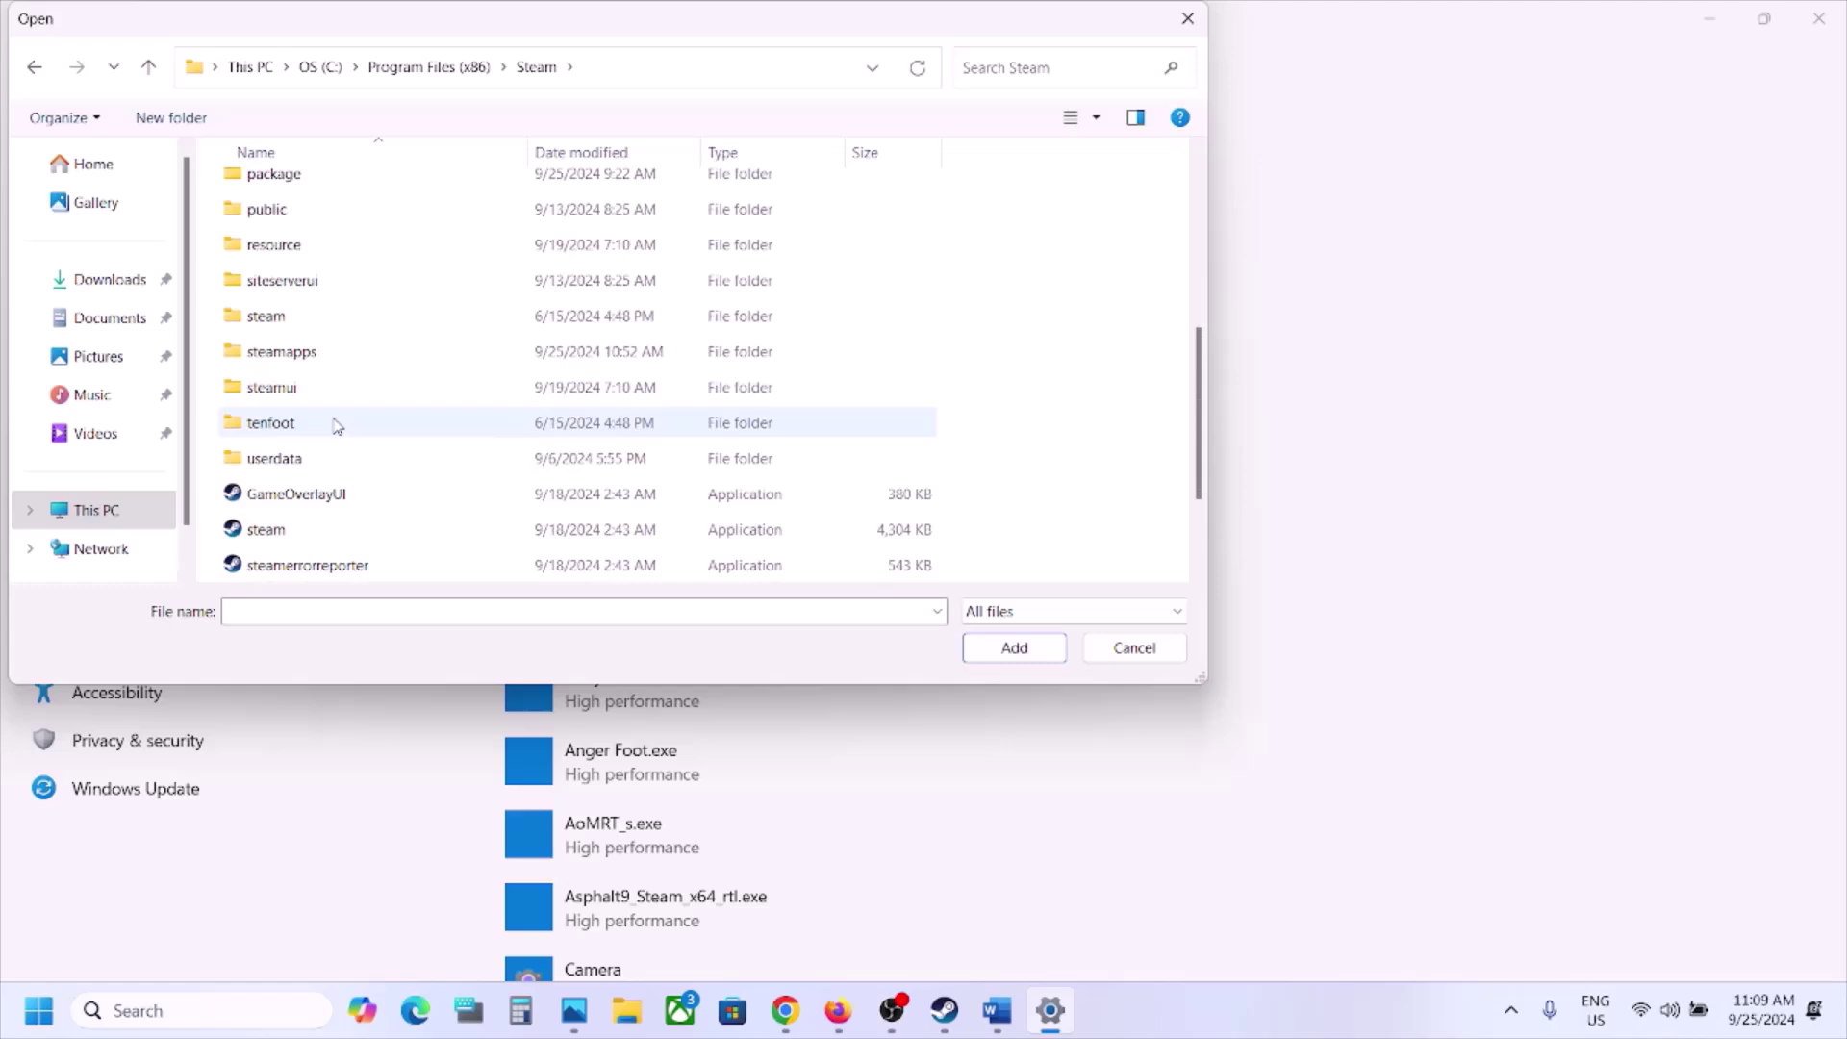
double_click(282, 352)
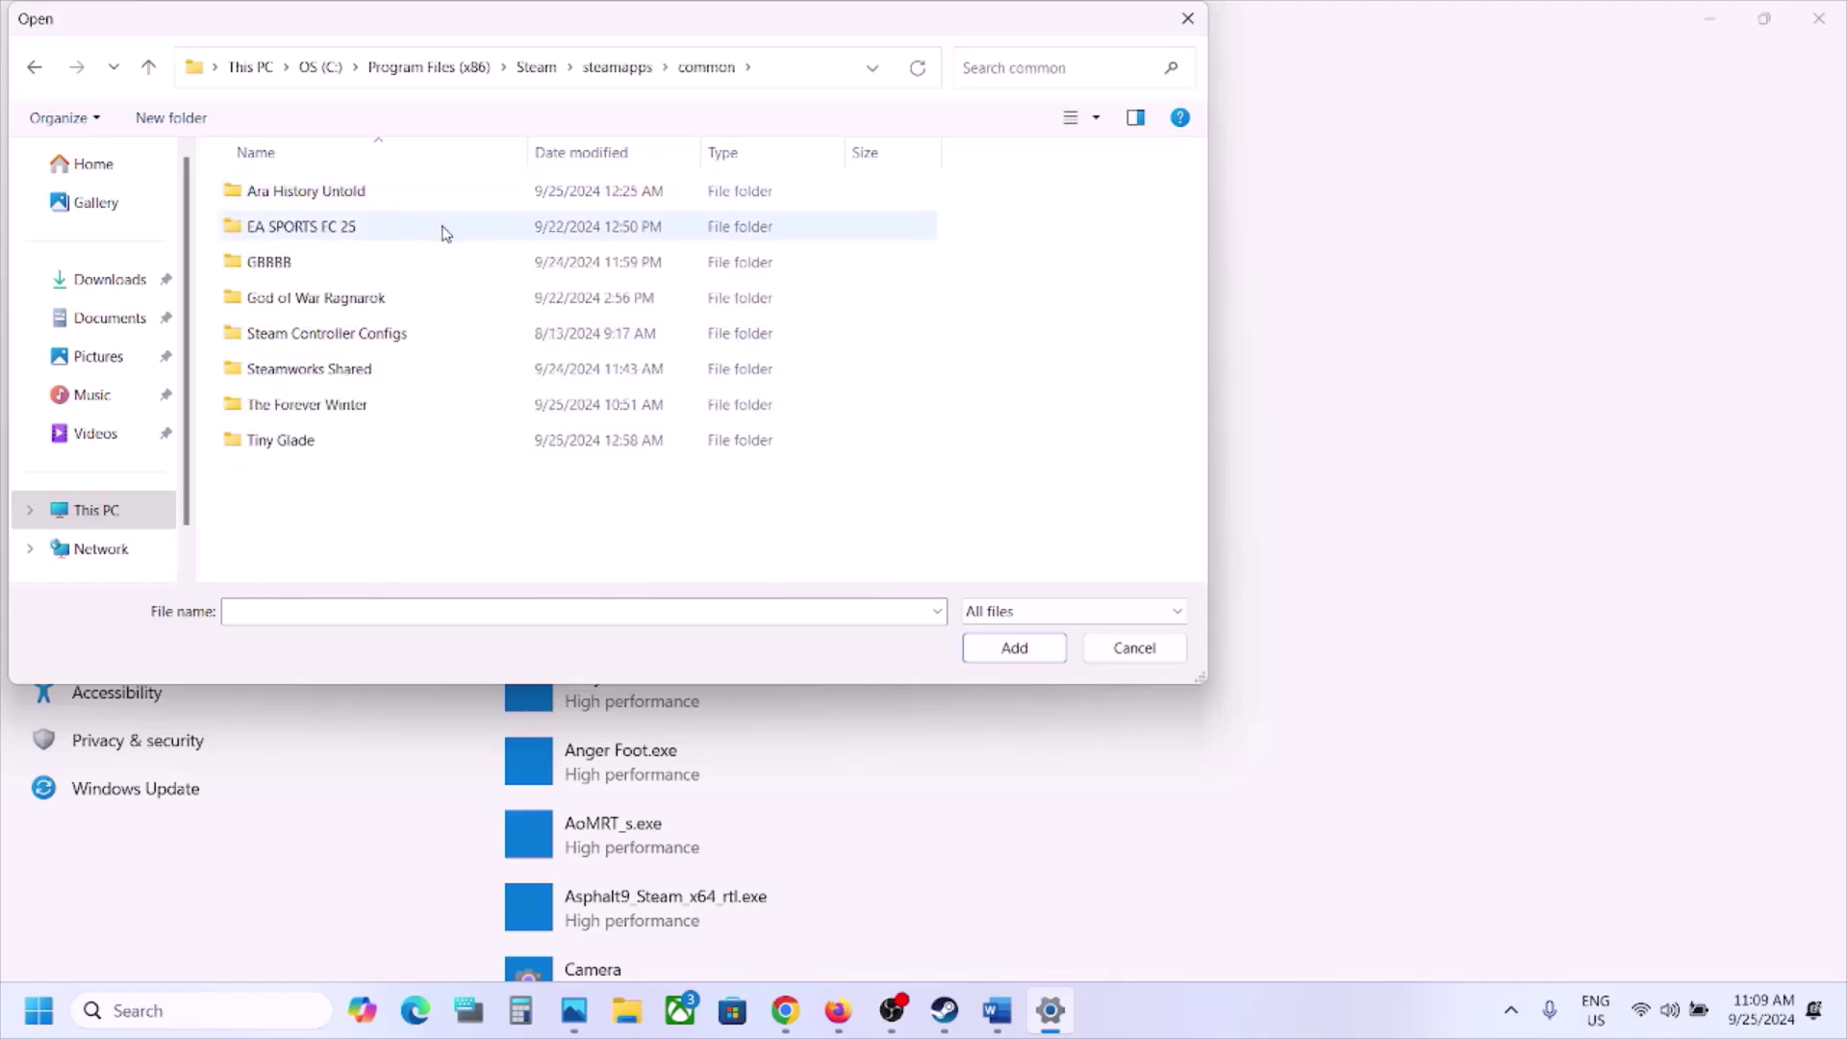
double_click(354, 405)
double_click(302, 199)
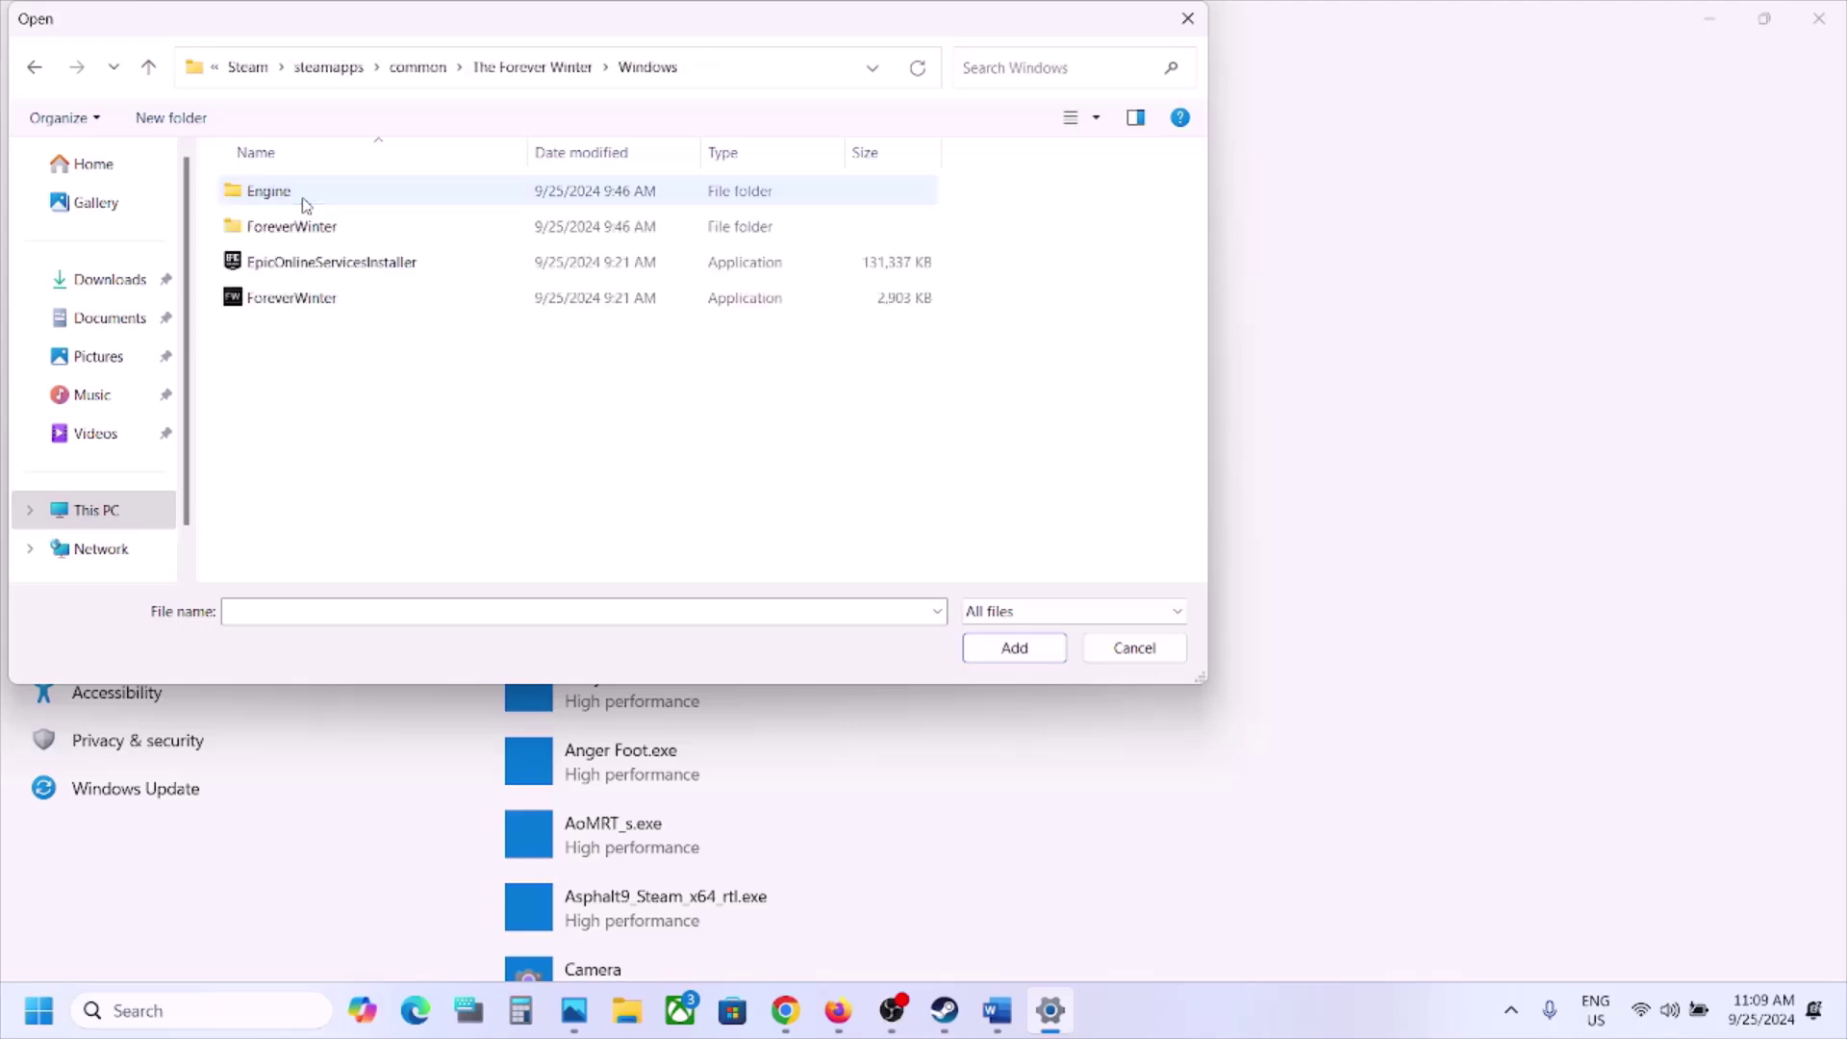
left_click(320, 301)
left_click(1012, 647)
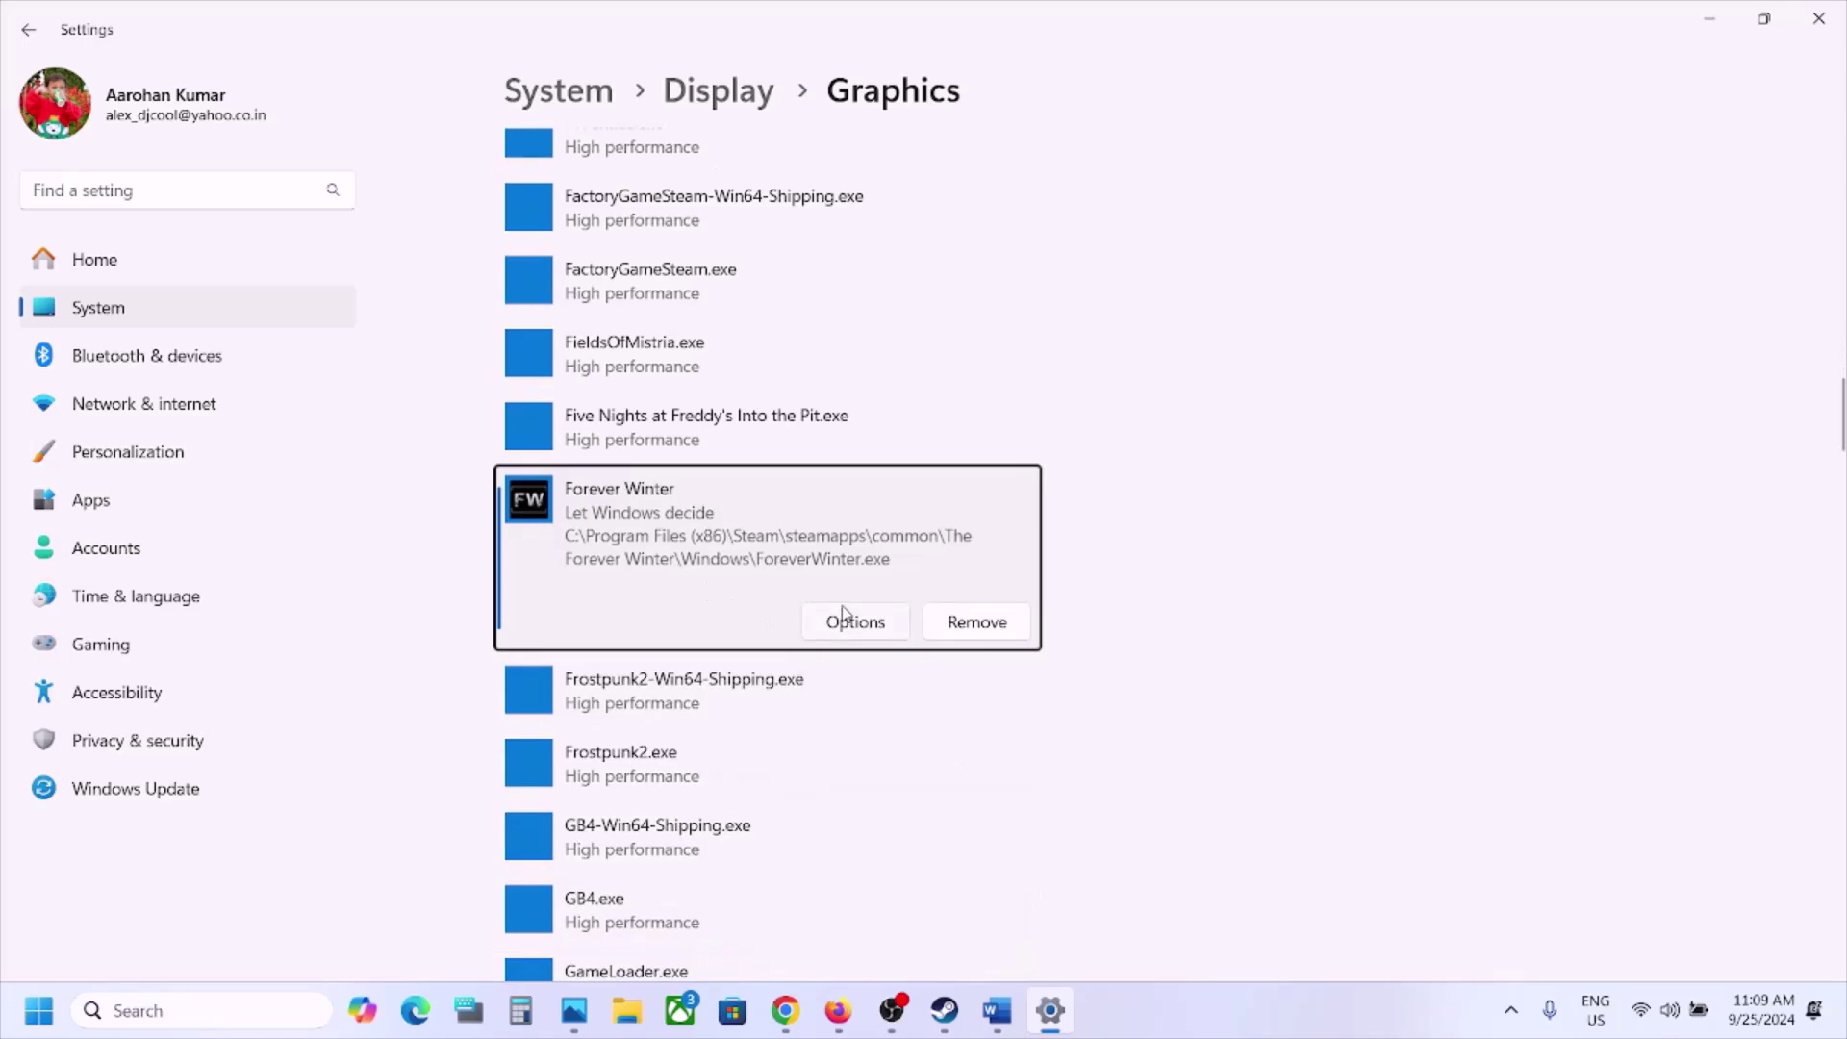
Set the graphics preference of Forever Winter to High performance and save it
left_click(846, 620)
left_click(781, 489)
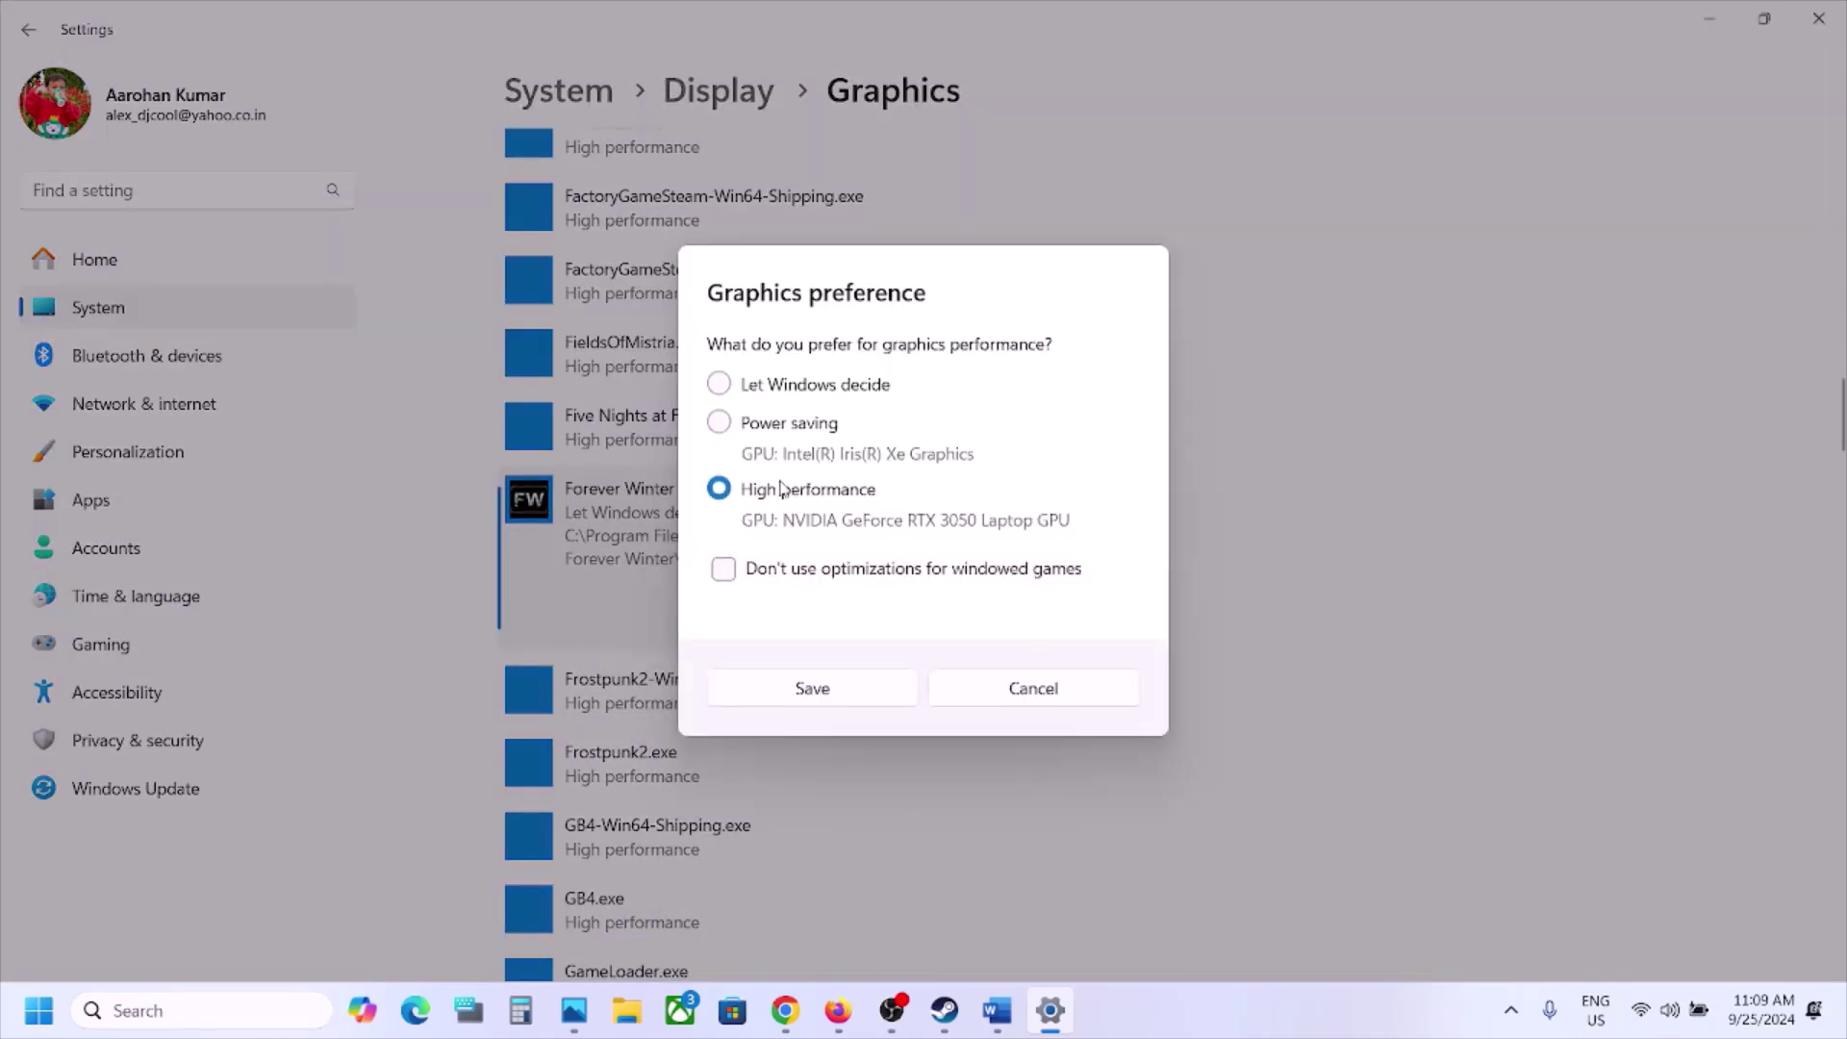
left_click(812, 688)
Add the ForeverWinter-Win64-Shipping application from the game's ForeverWinter\Binaries\Win64 folder to the custom graphics options
scroll(834, 685, "up", 15)
scroll(833, 685, "up", 4)
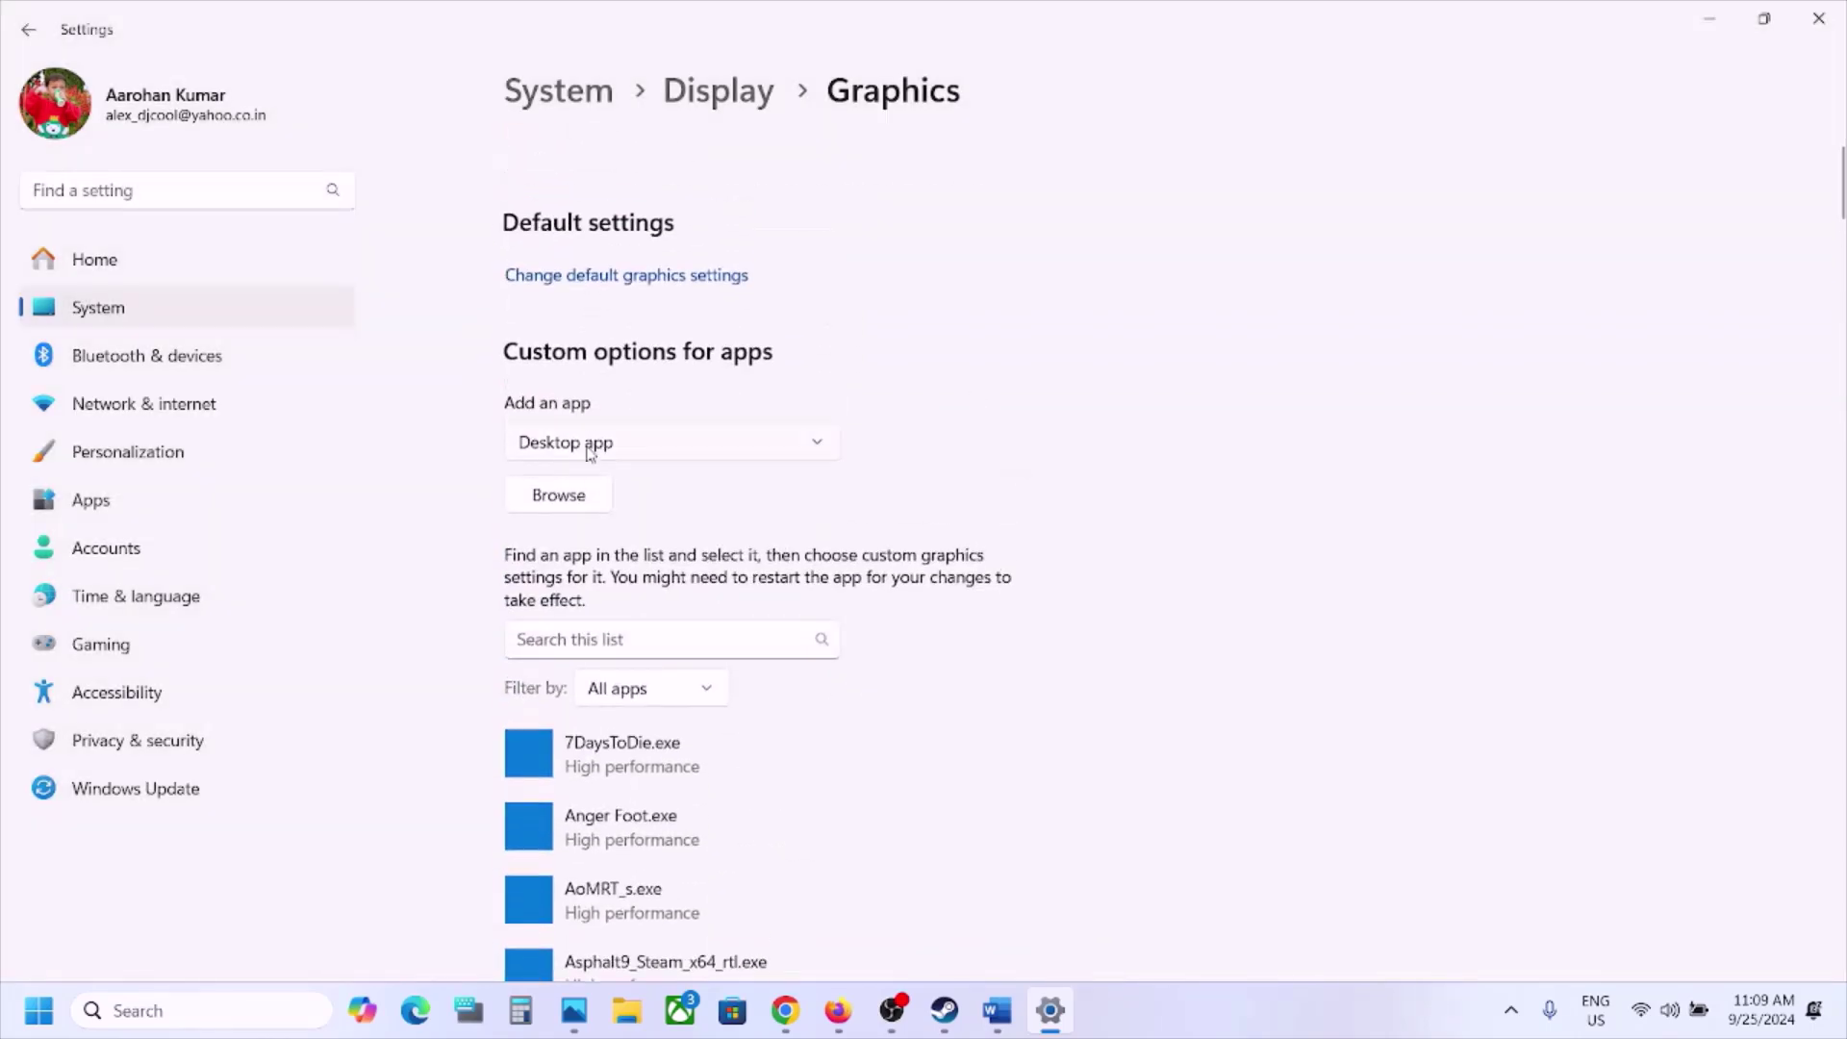
left_click(561, 495)
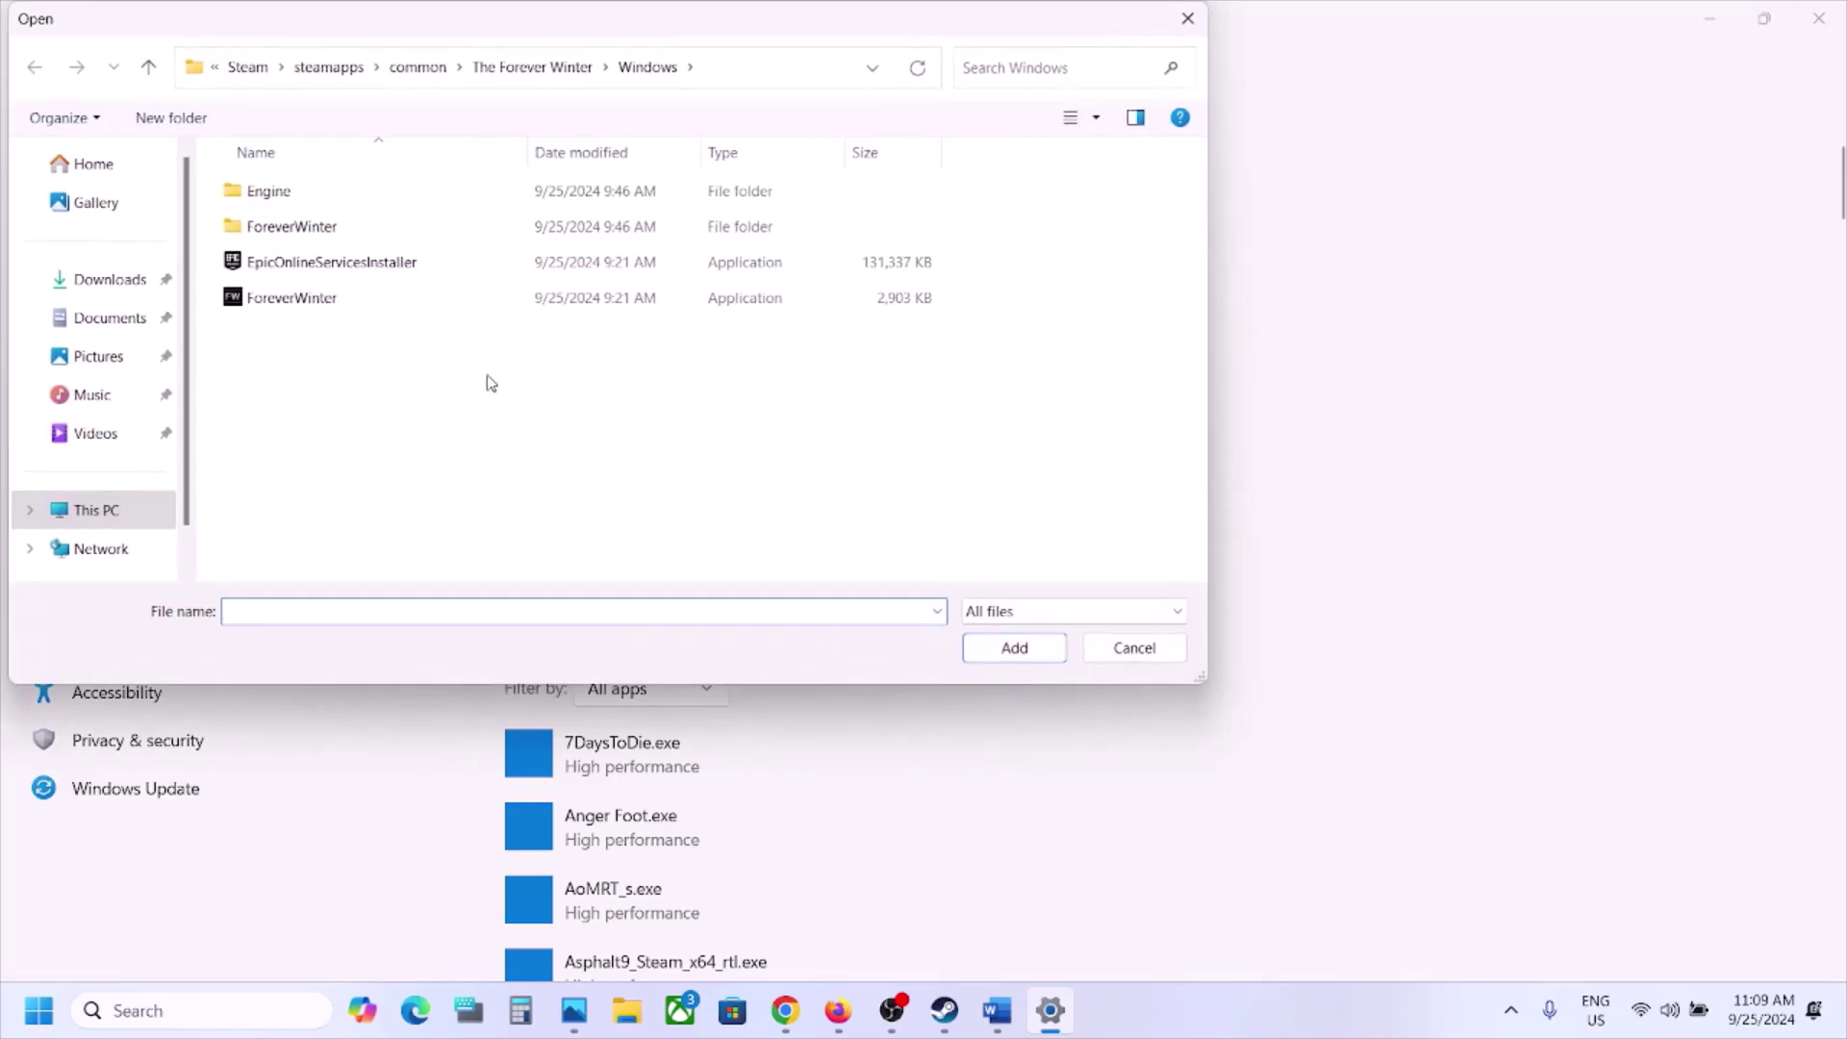
double_click(303, 228)
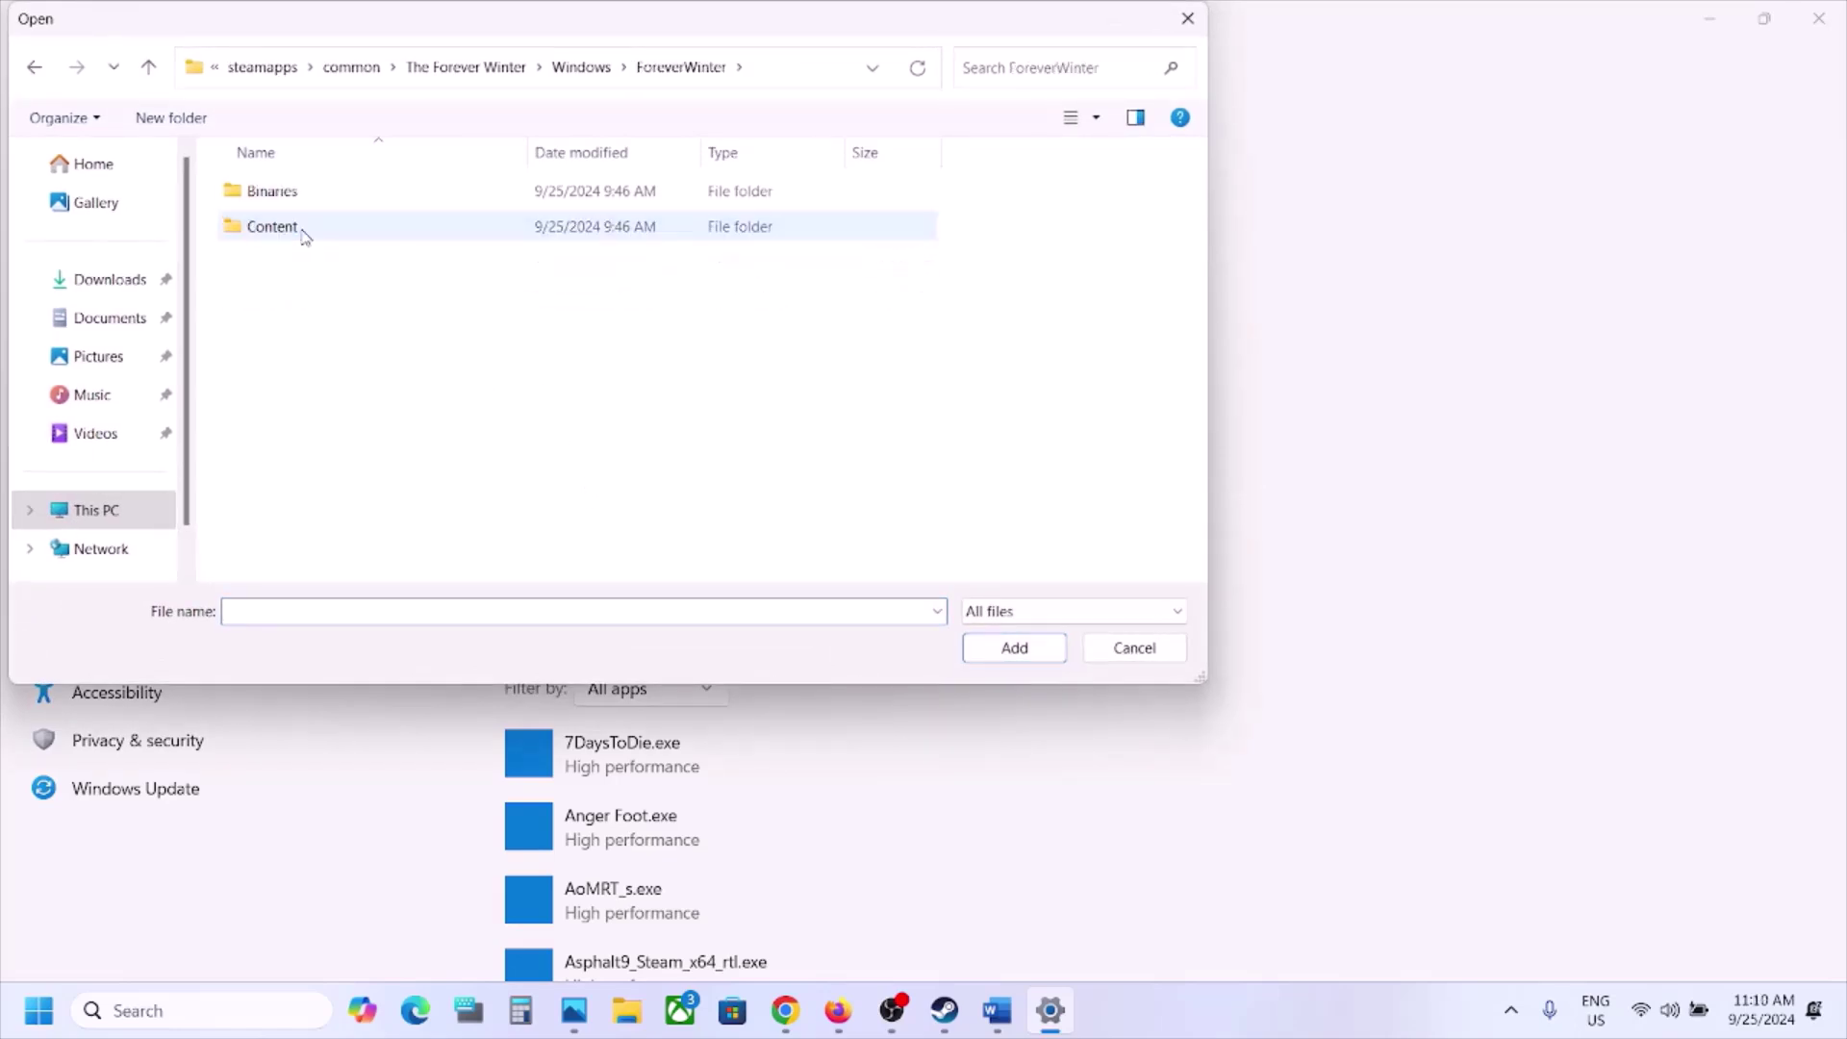
double_click(298, 192)
double_click(293, 200)
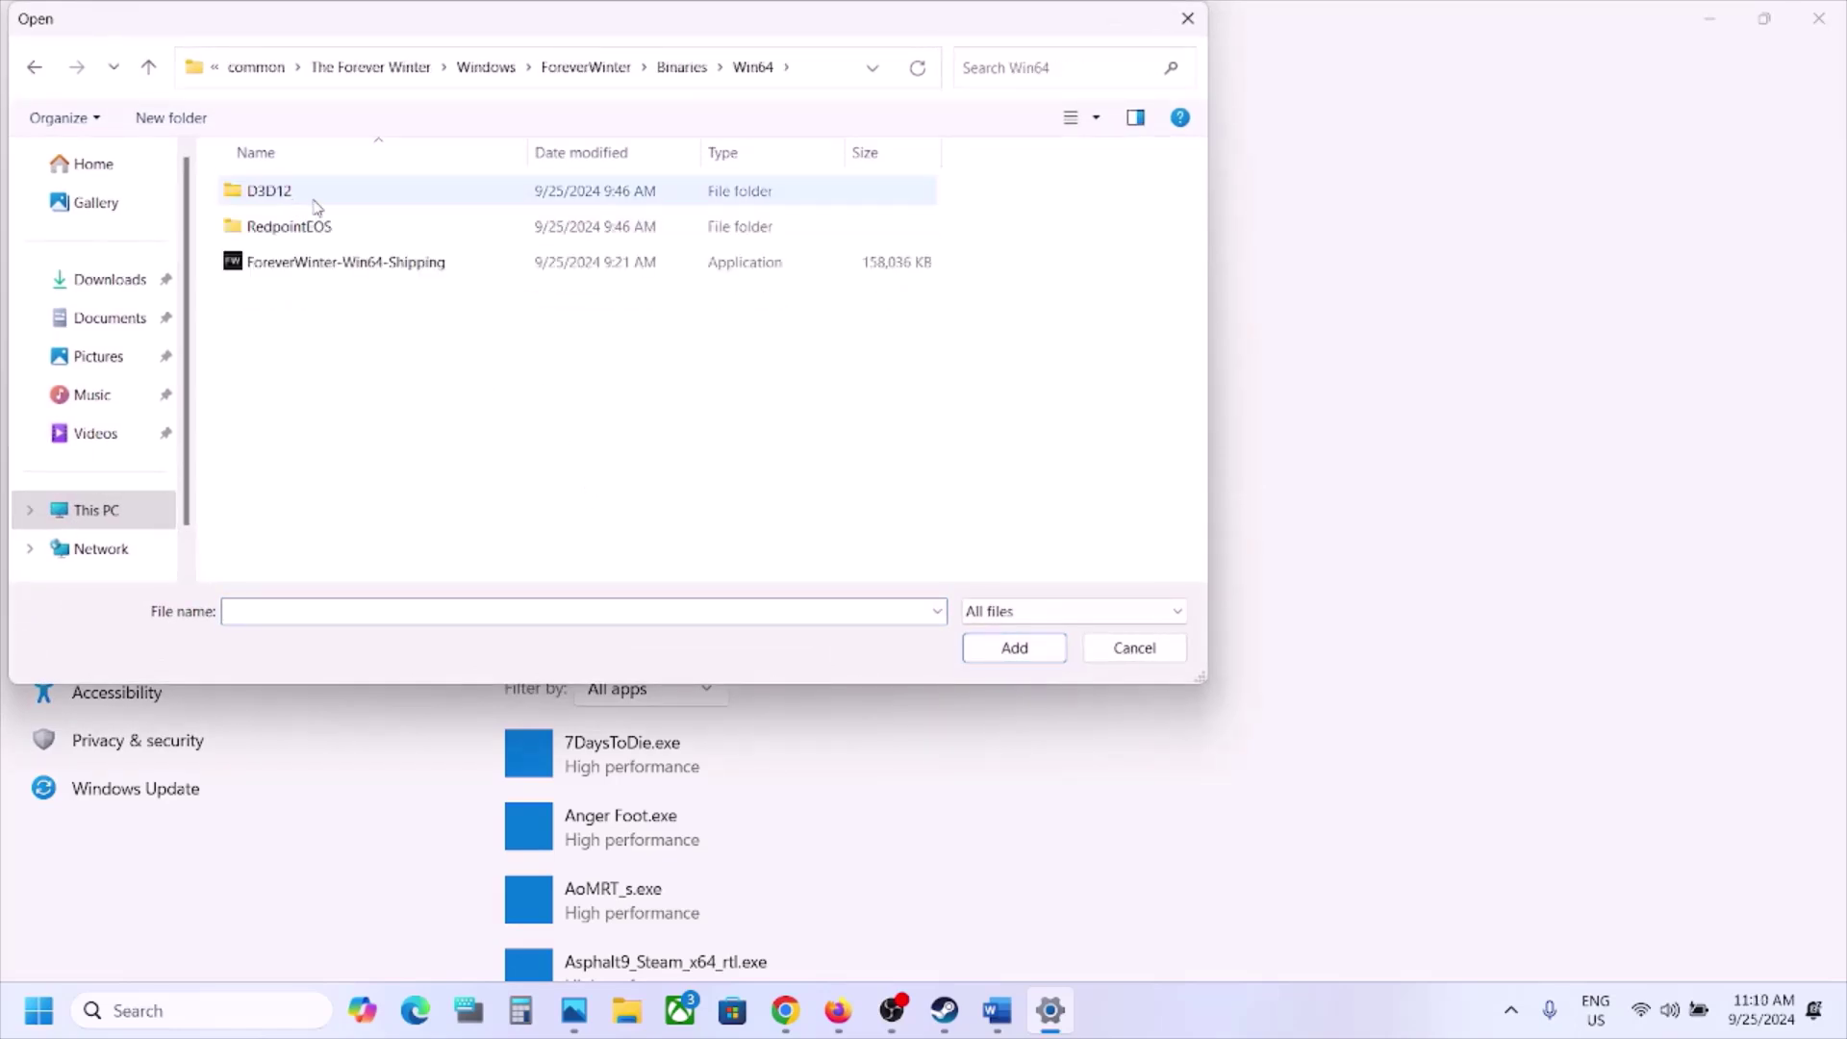
left_click(364, 262)
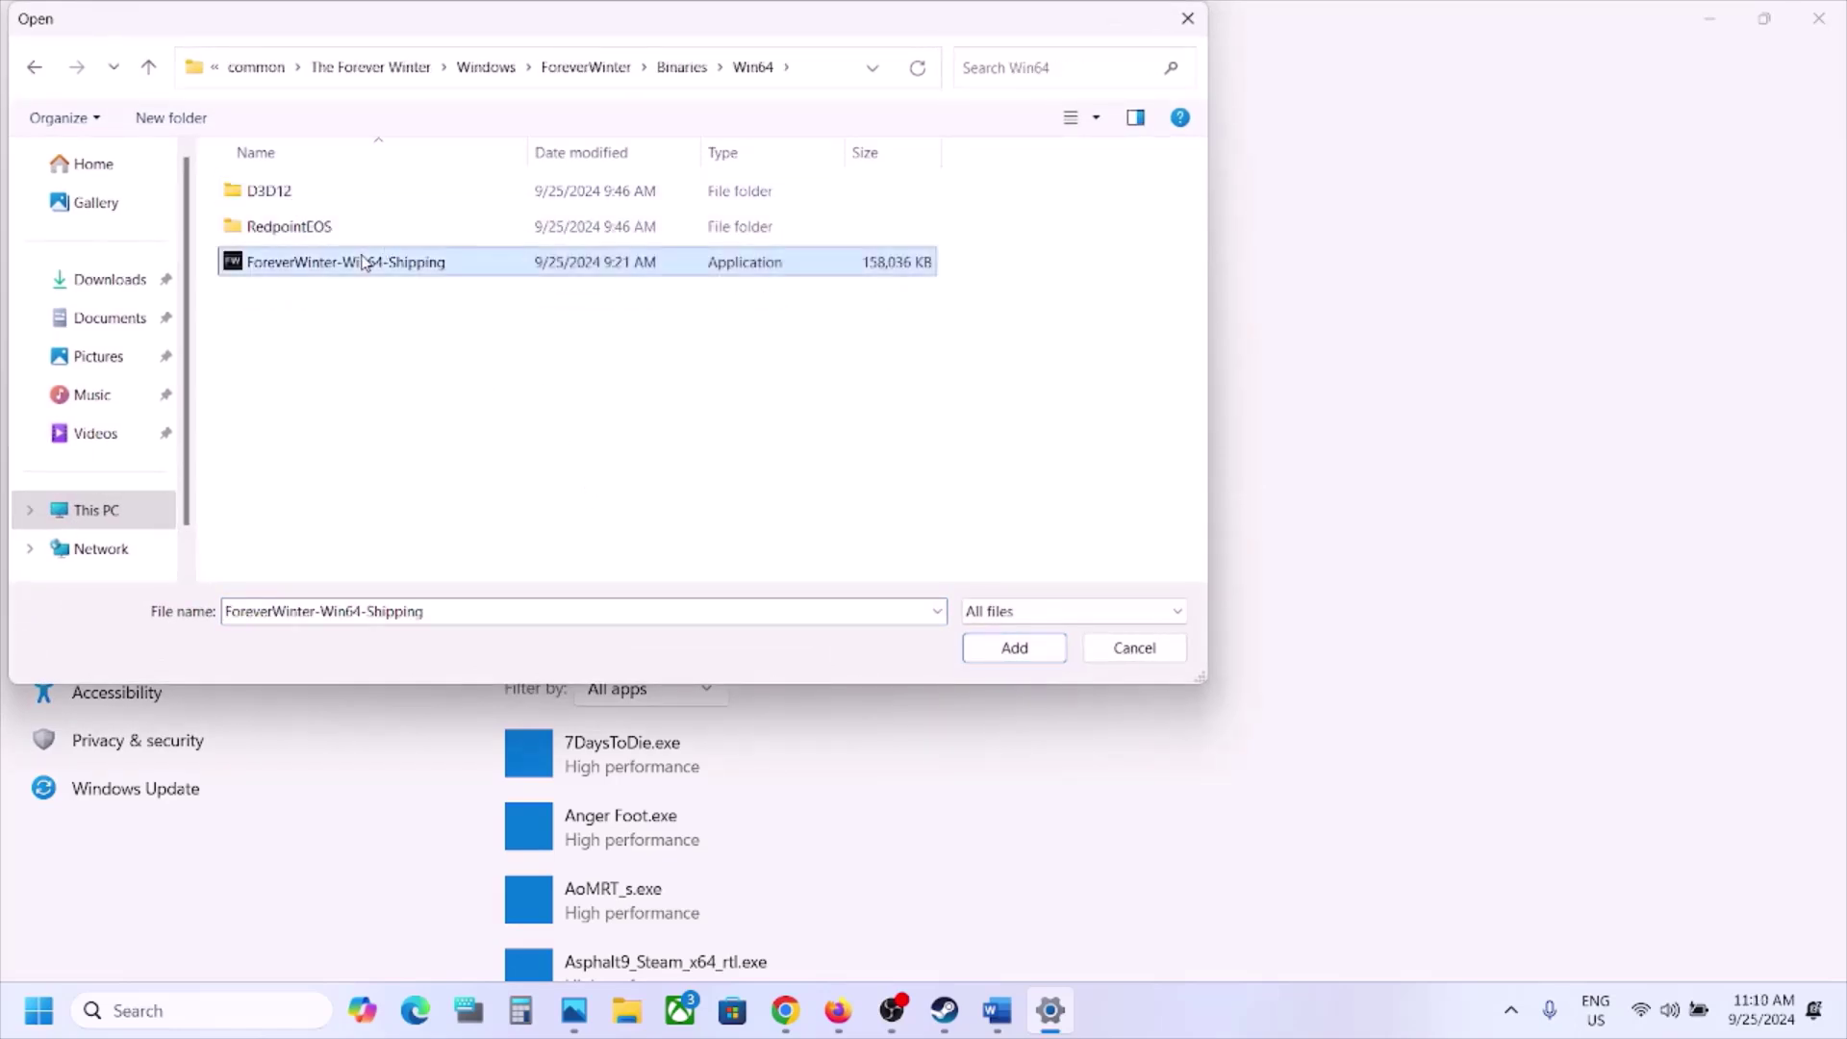
left_click(1016, 654)
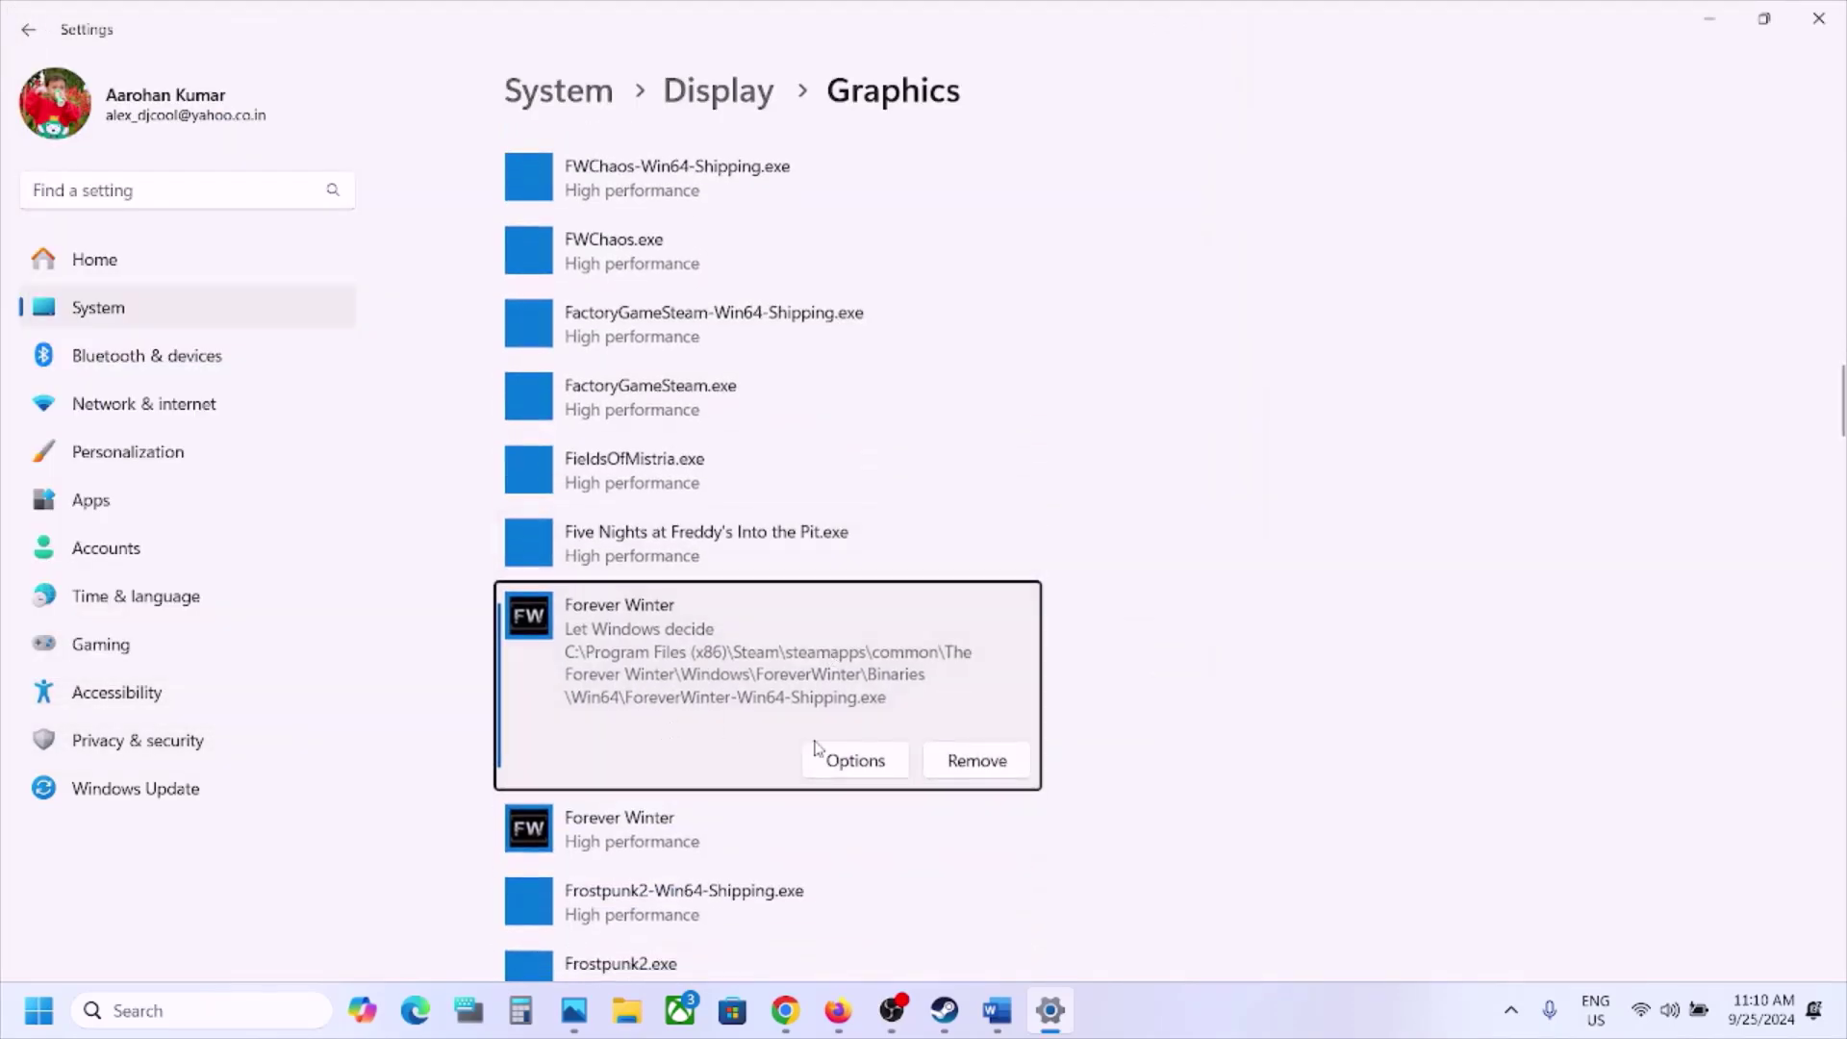
Set the graphics preference of the added ForeverWinter-Win64-Shipping entry to High performance and save it
left_click(855, 760)
left_click(774, 495)
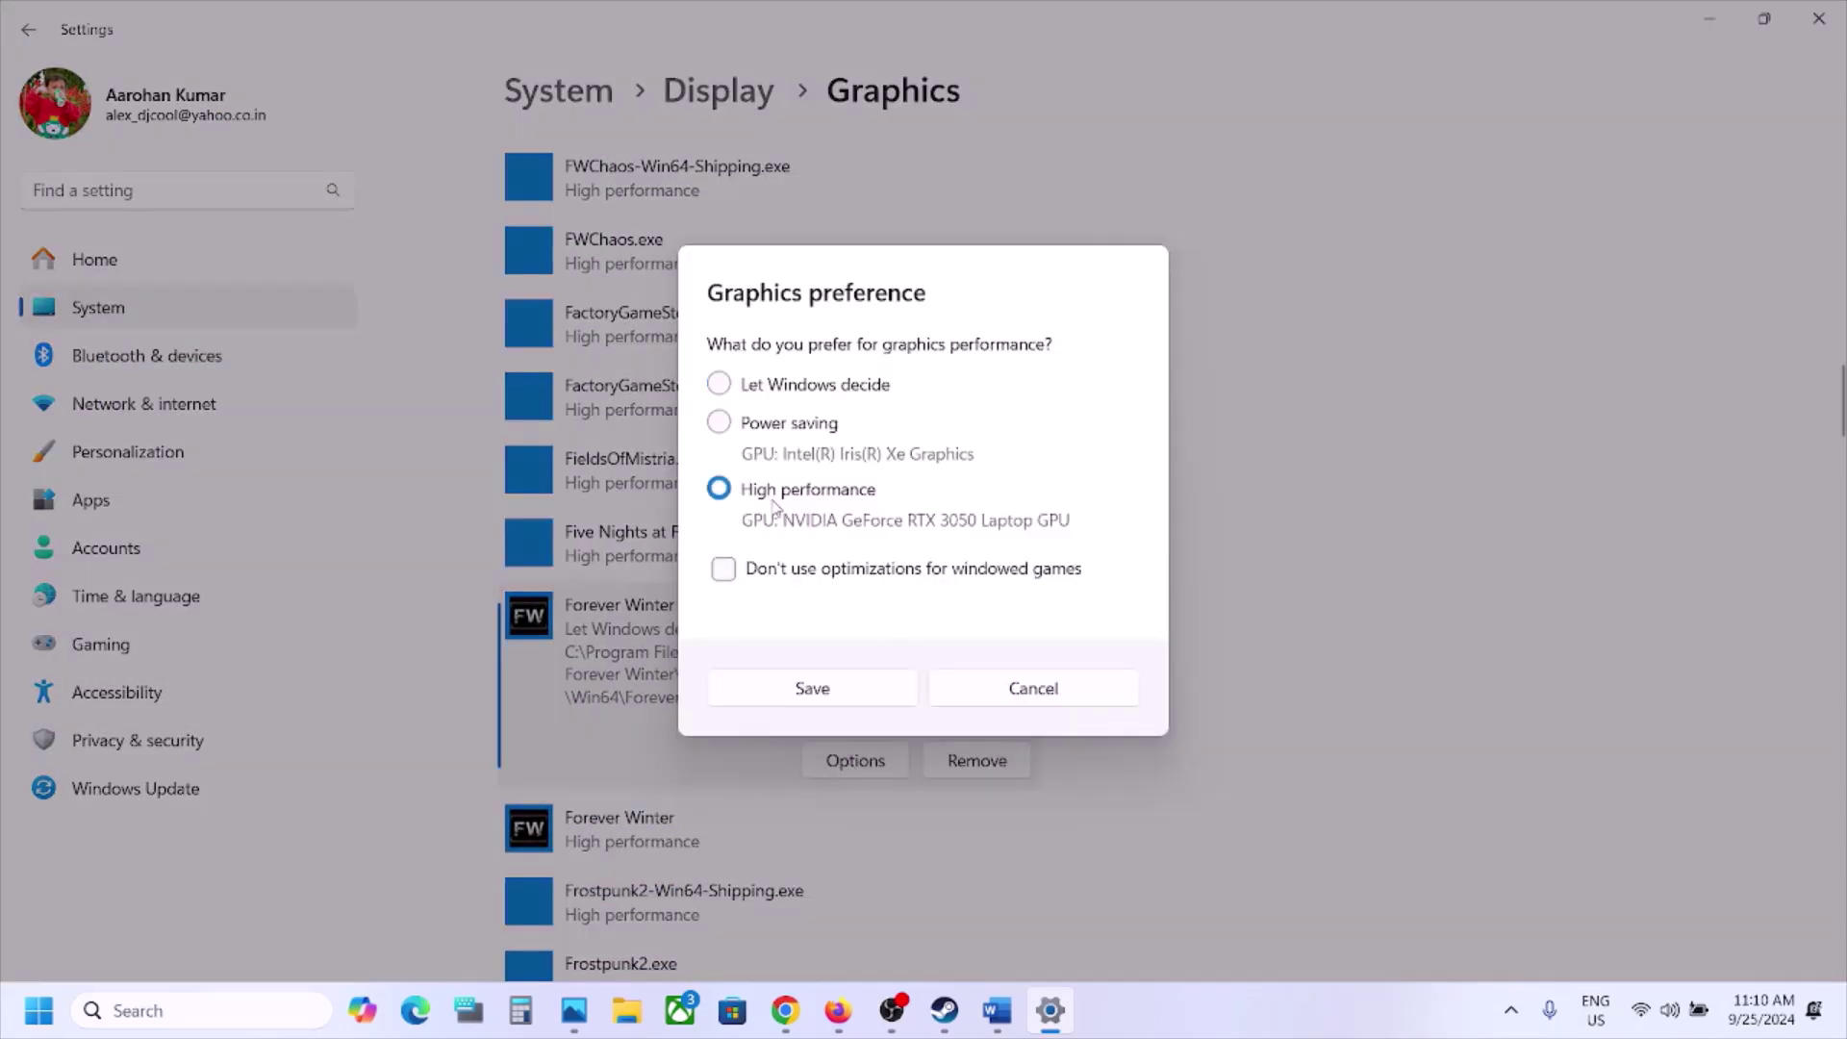
left_click(845, 679)
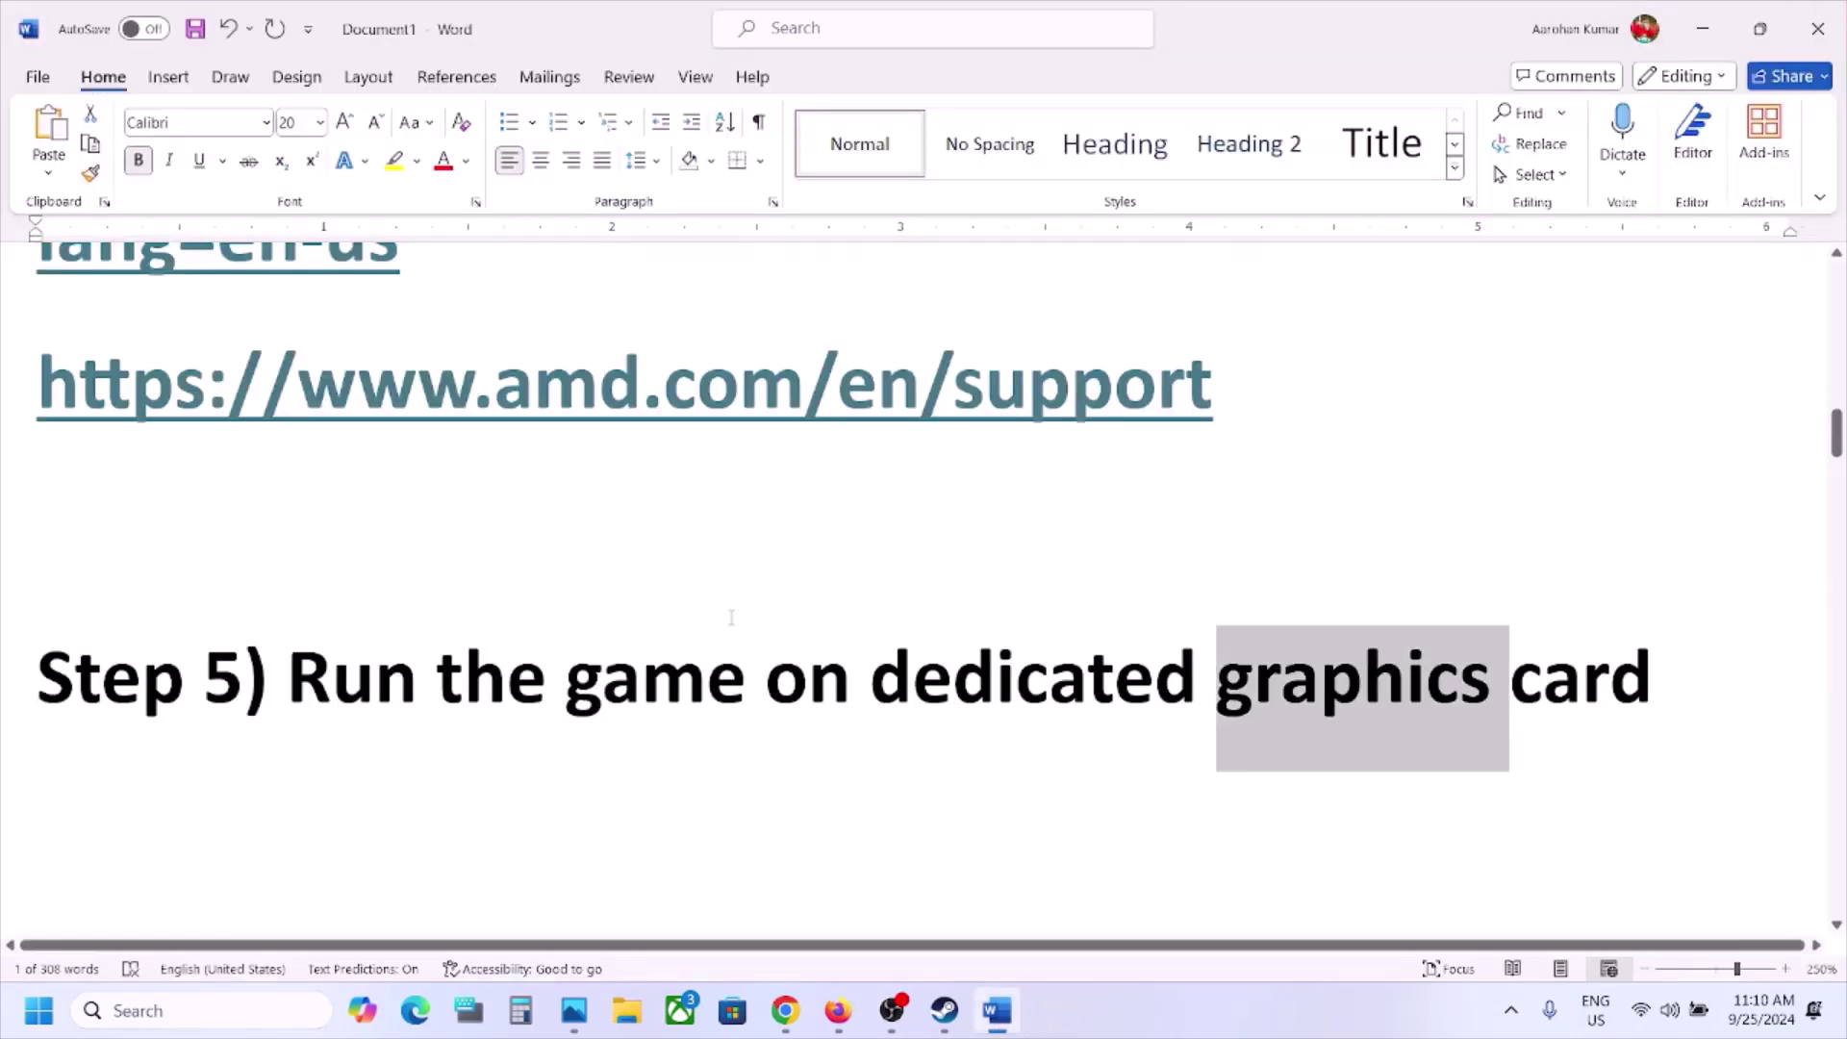
In the Word document, read and highlight Step 6 on connecting the monitor to the dedicated graphics card slot instead of the motherboard slot
scroll(731, 617, "down", 4)
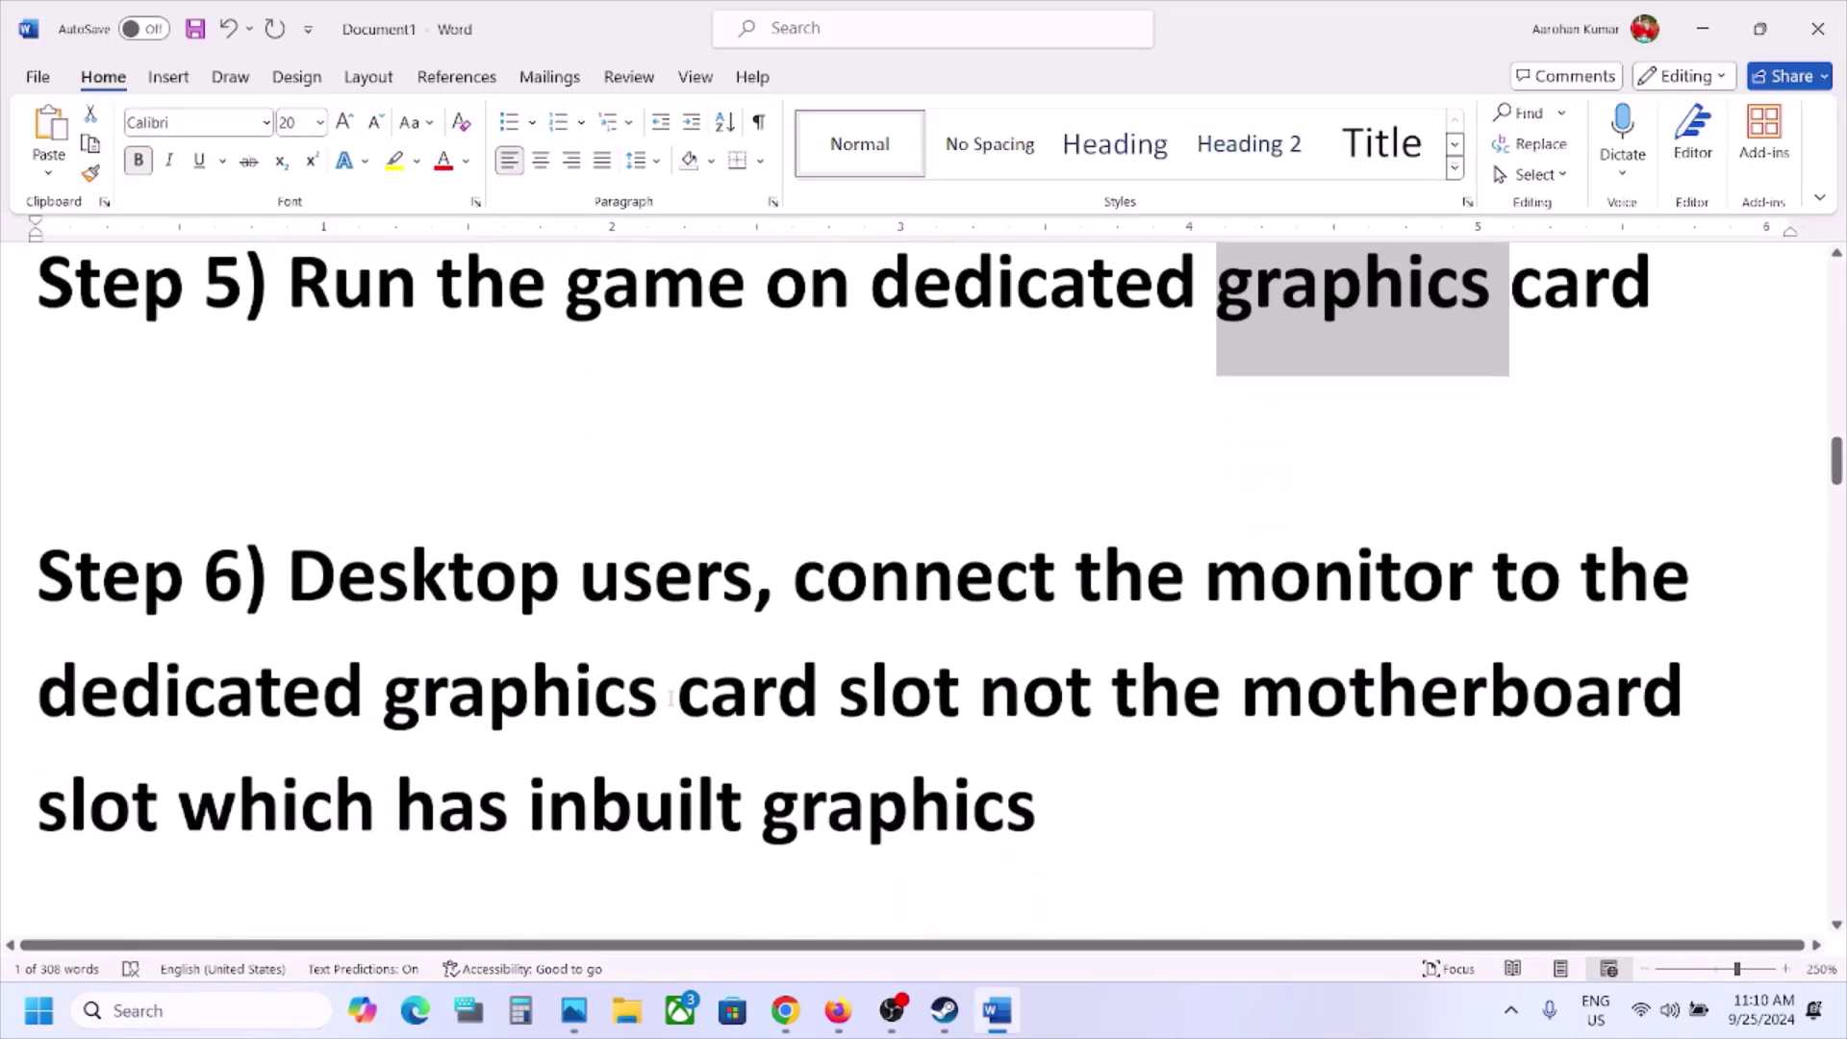
left_click_drag(298, 599, 1056, 577)
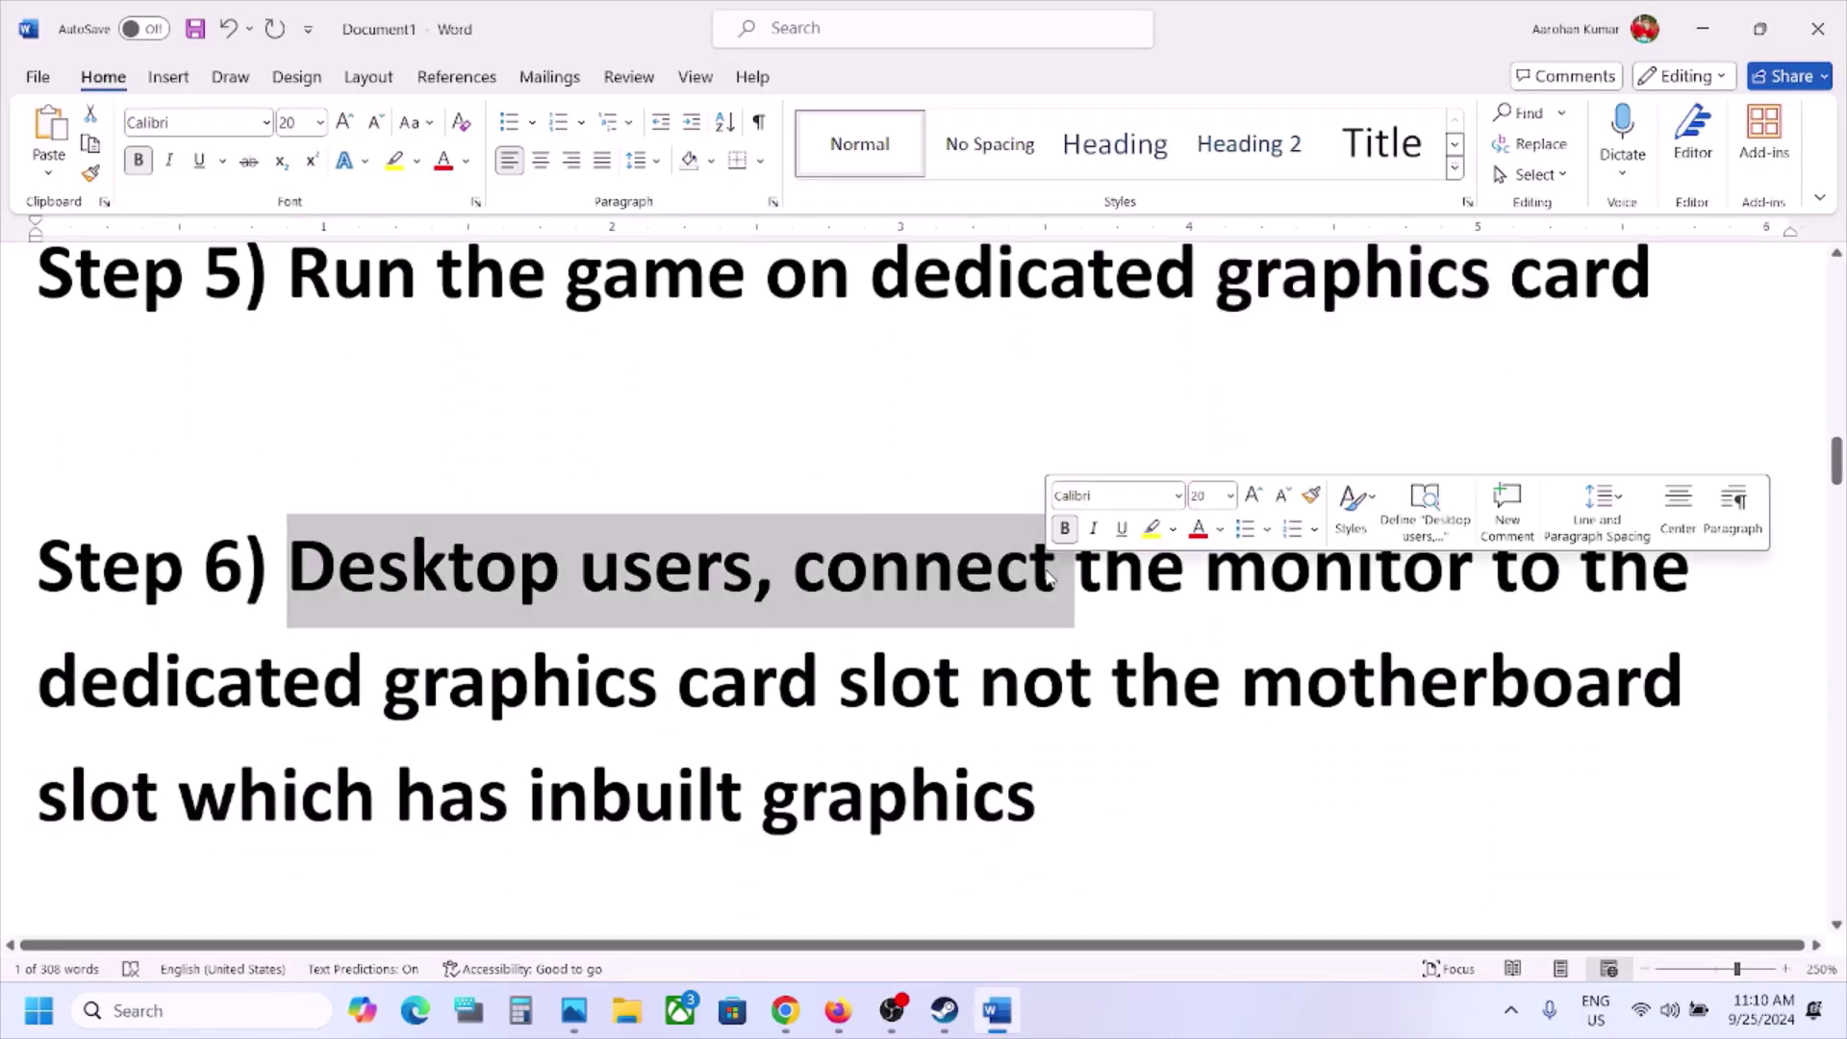
left_click(1056, 577)
left_click_drag(1458, 599, 811, 695)
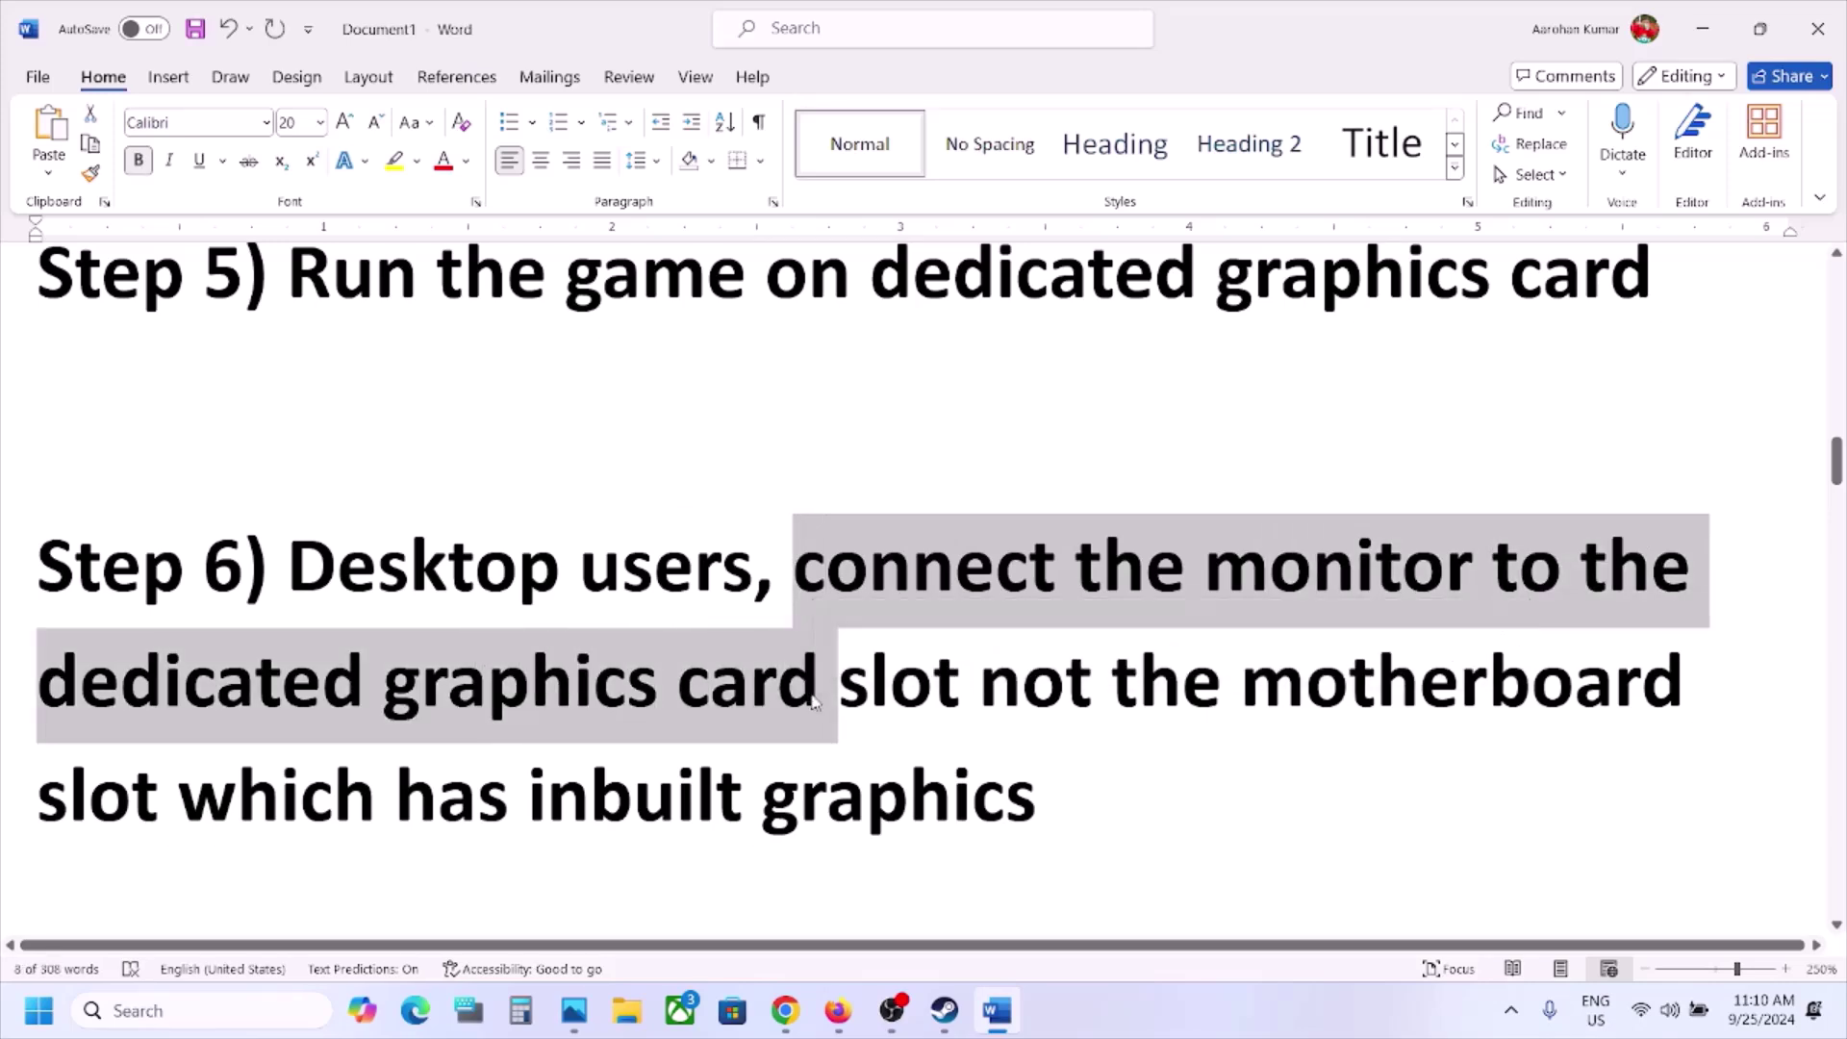
left_click(811, 697)
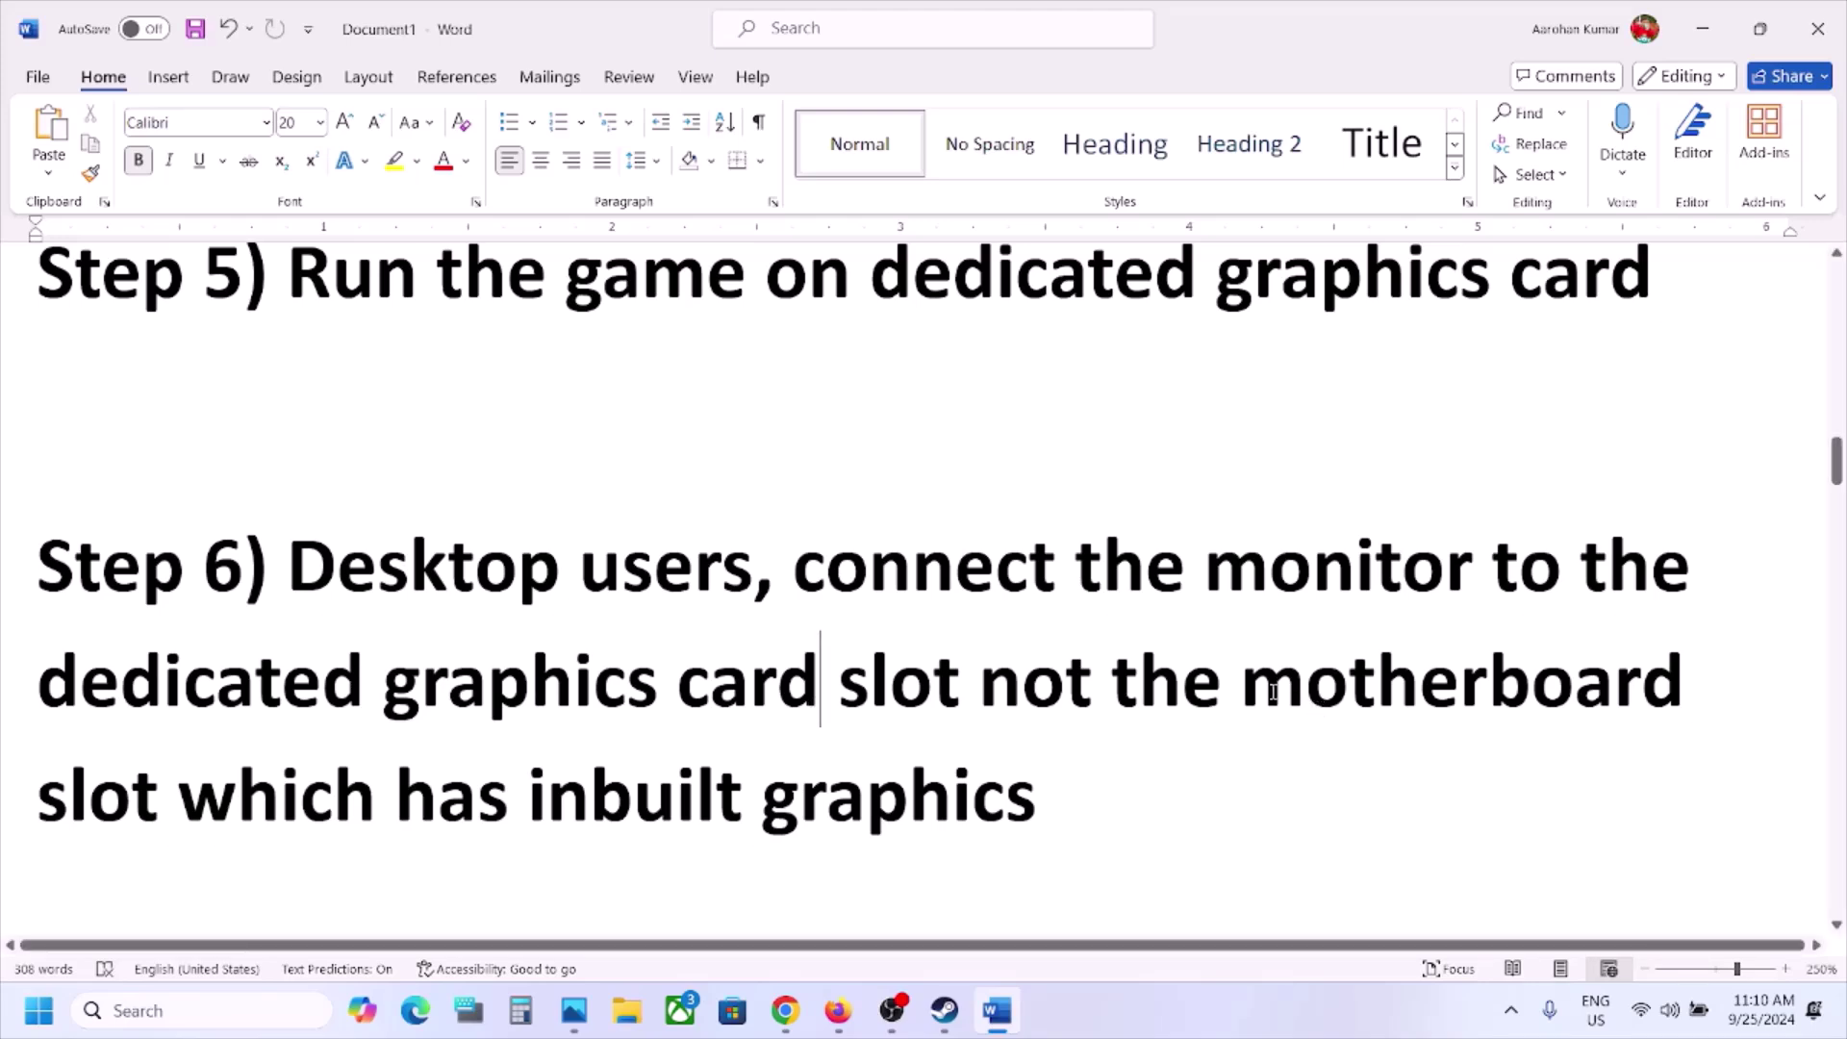
left_click_drag(1241, 700, 1552, 707)
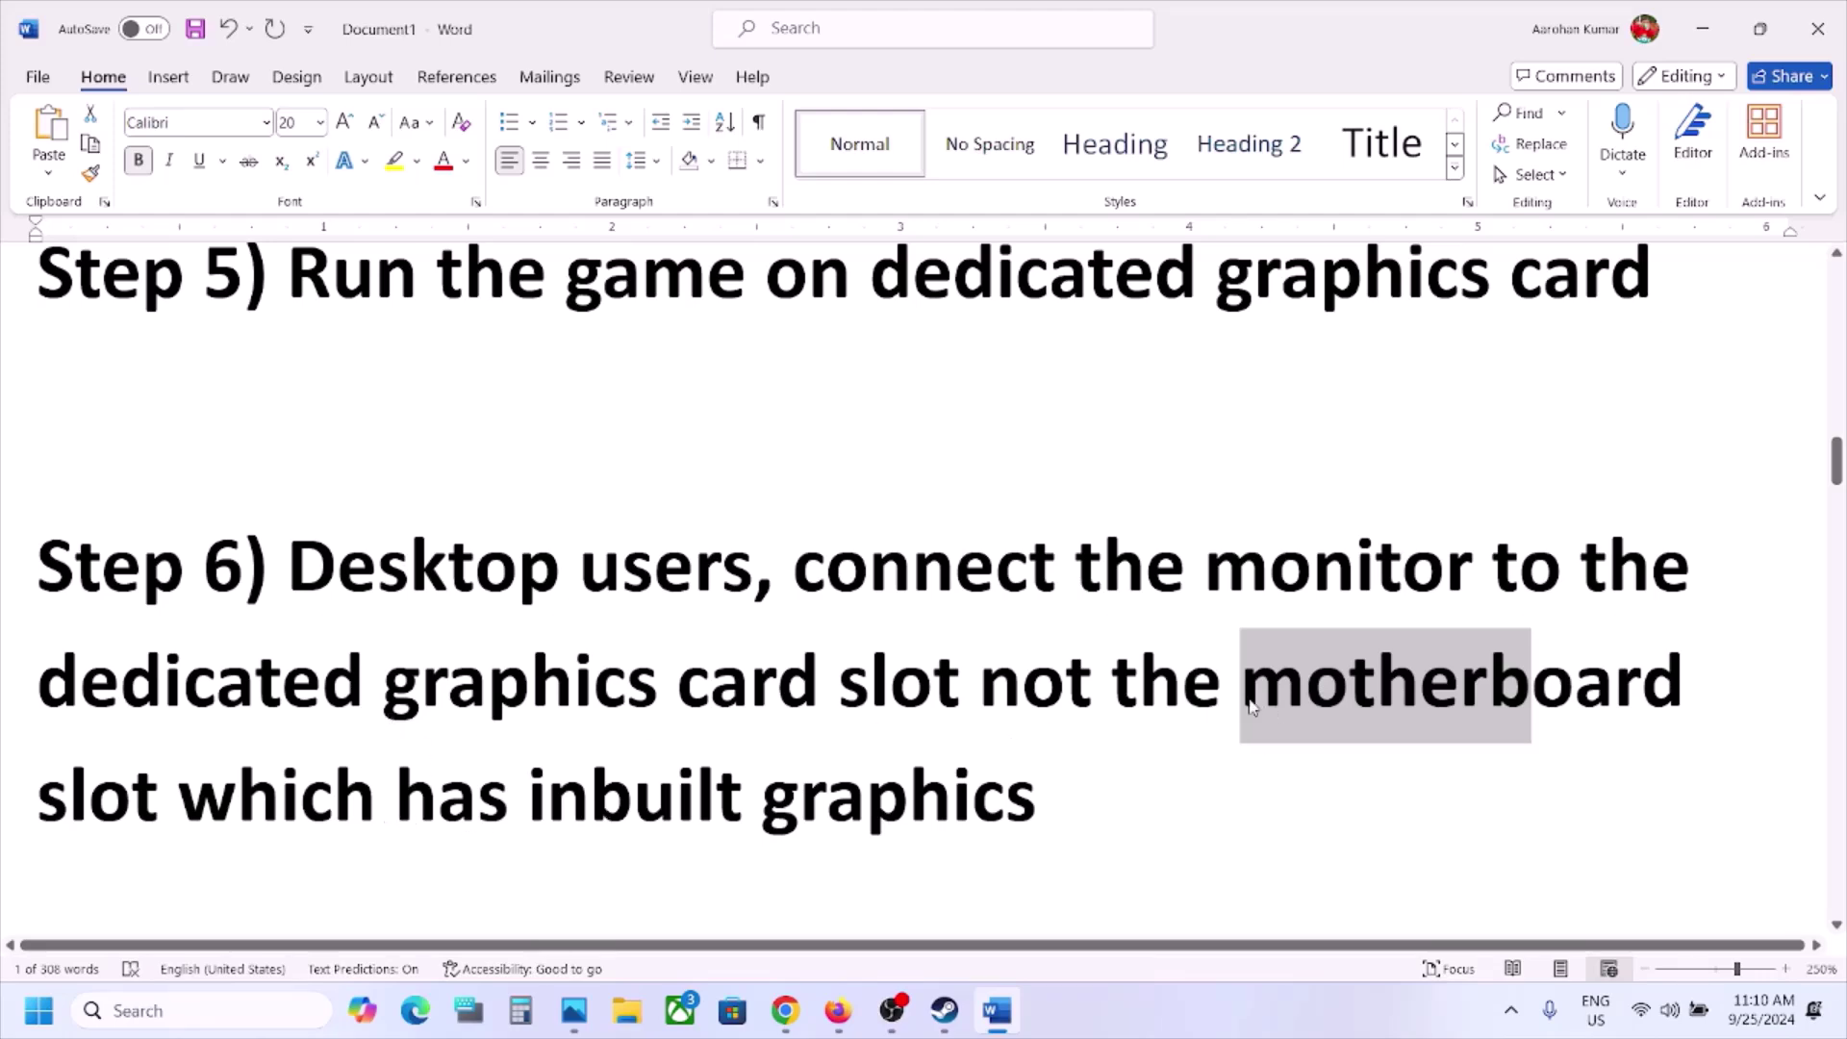
left_click_drag(1250, 707, 1034, 830)
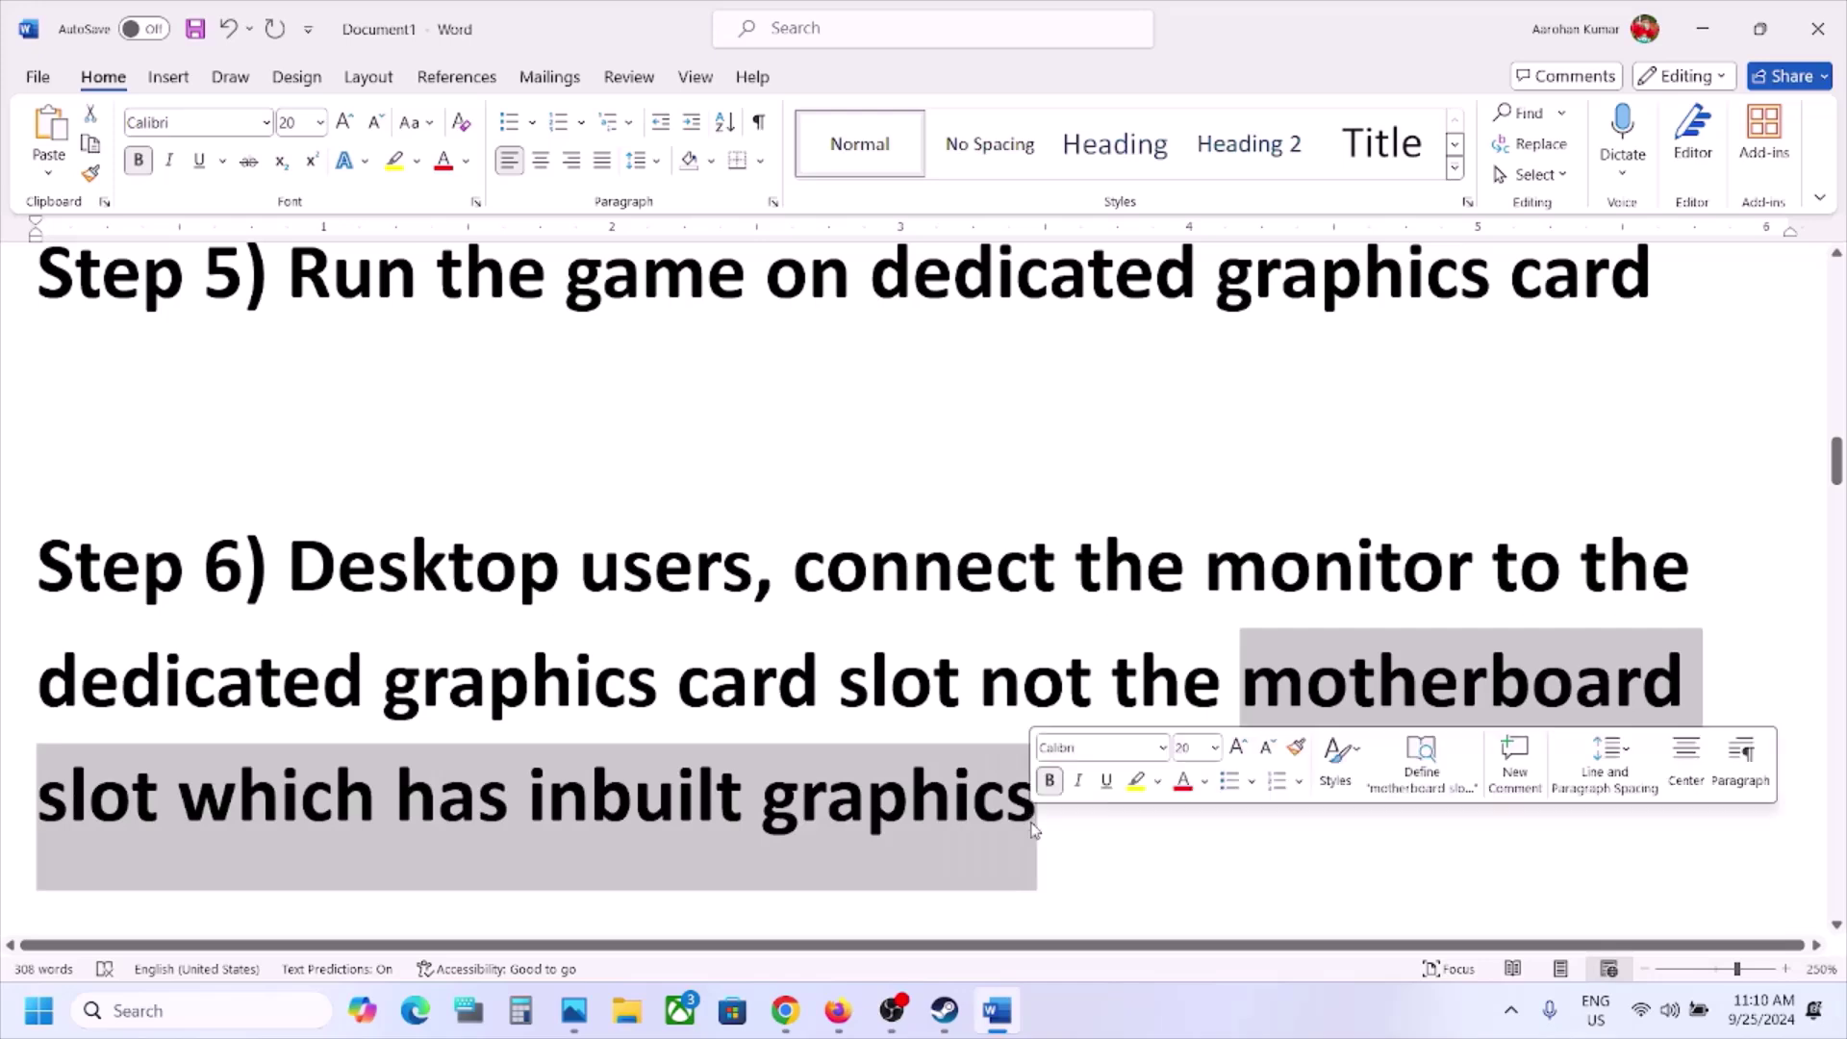
left_click(1034, 830)
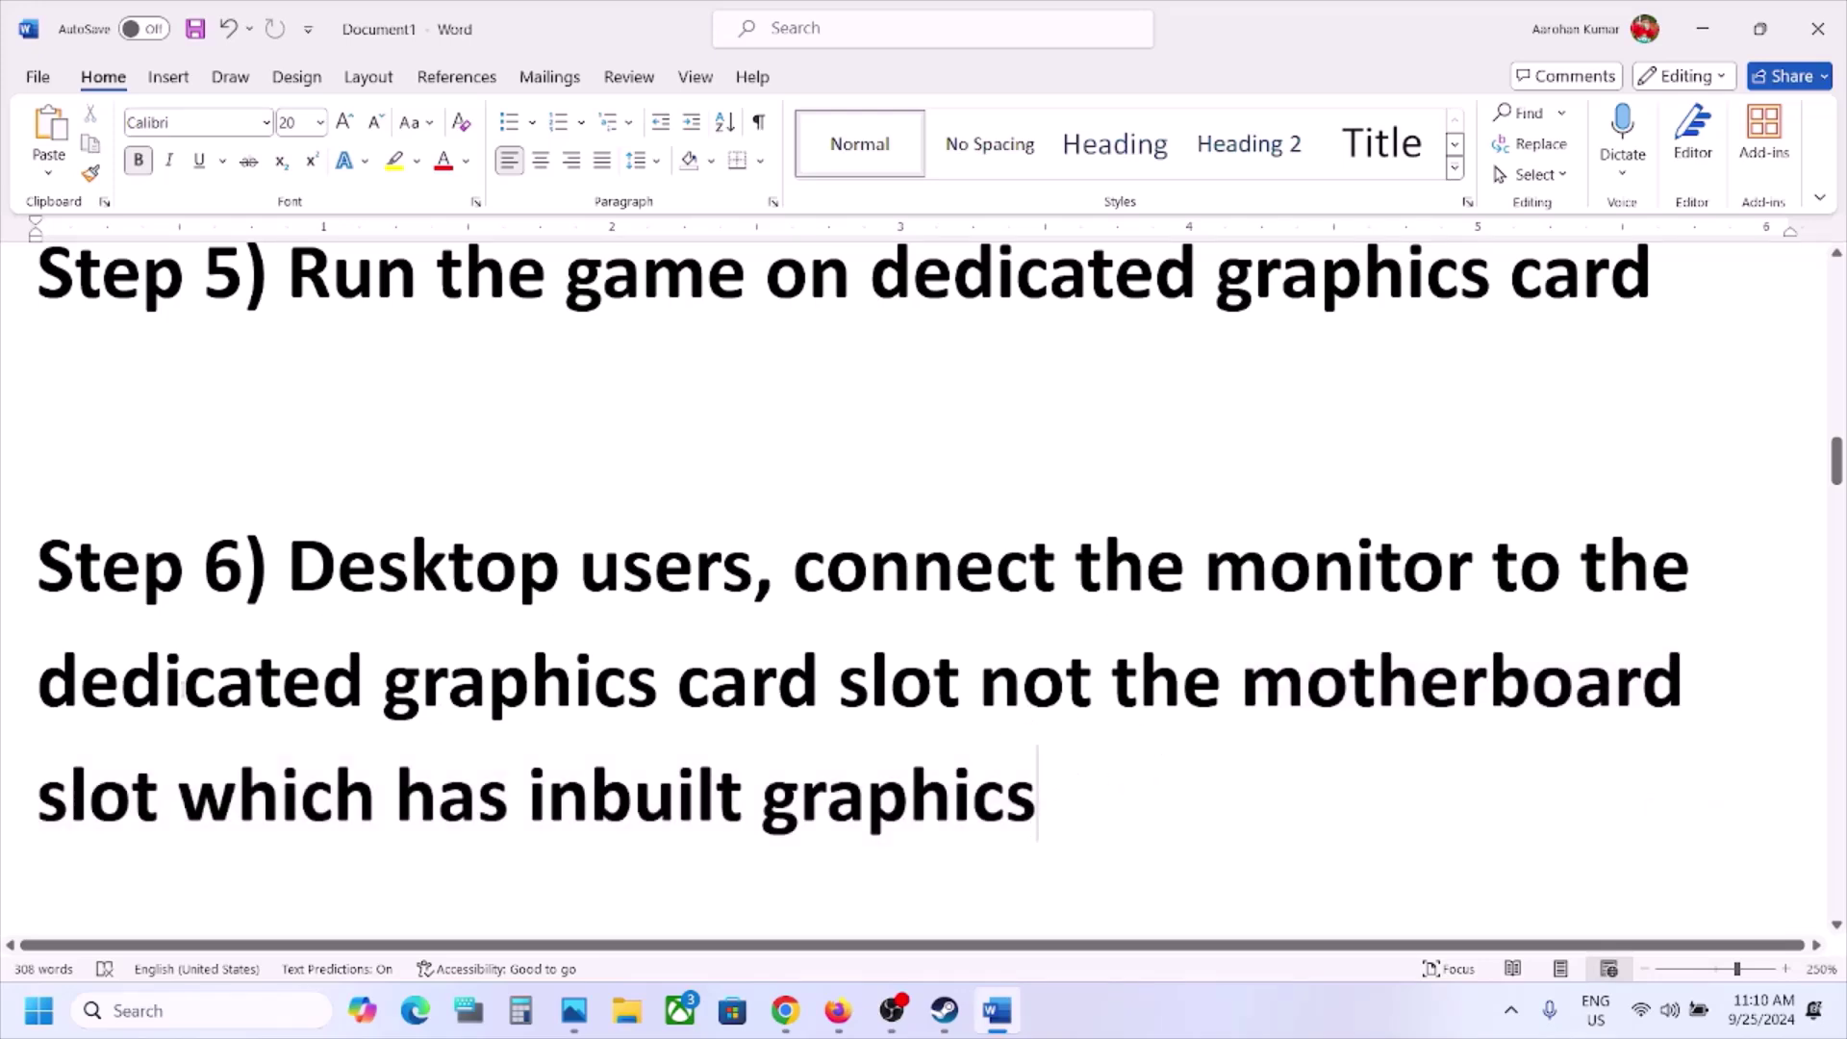
left_click_drag(128, 681, 839, 680)
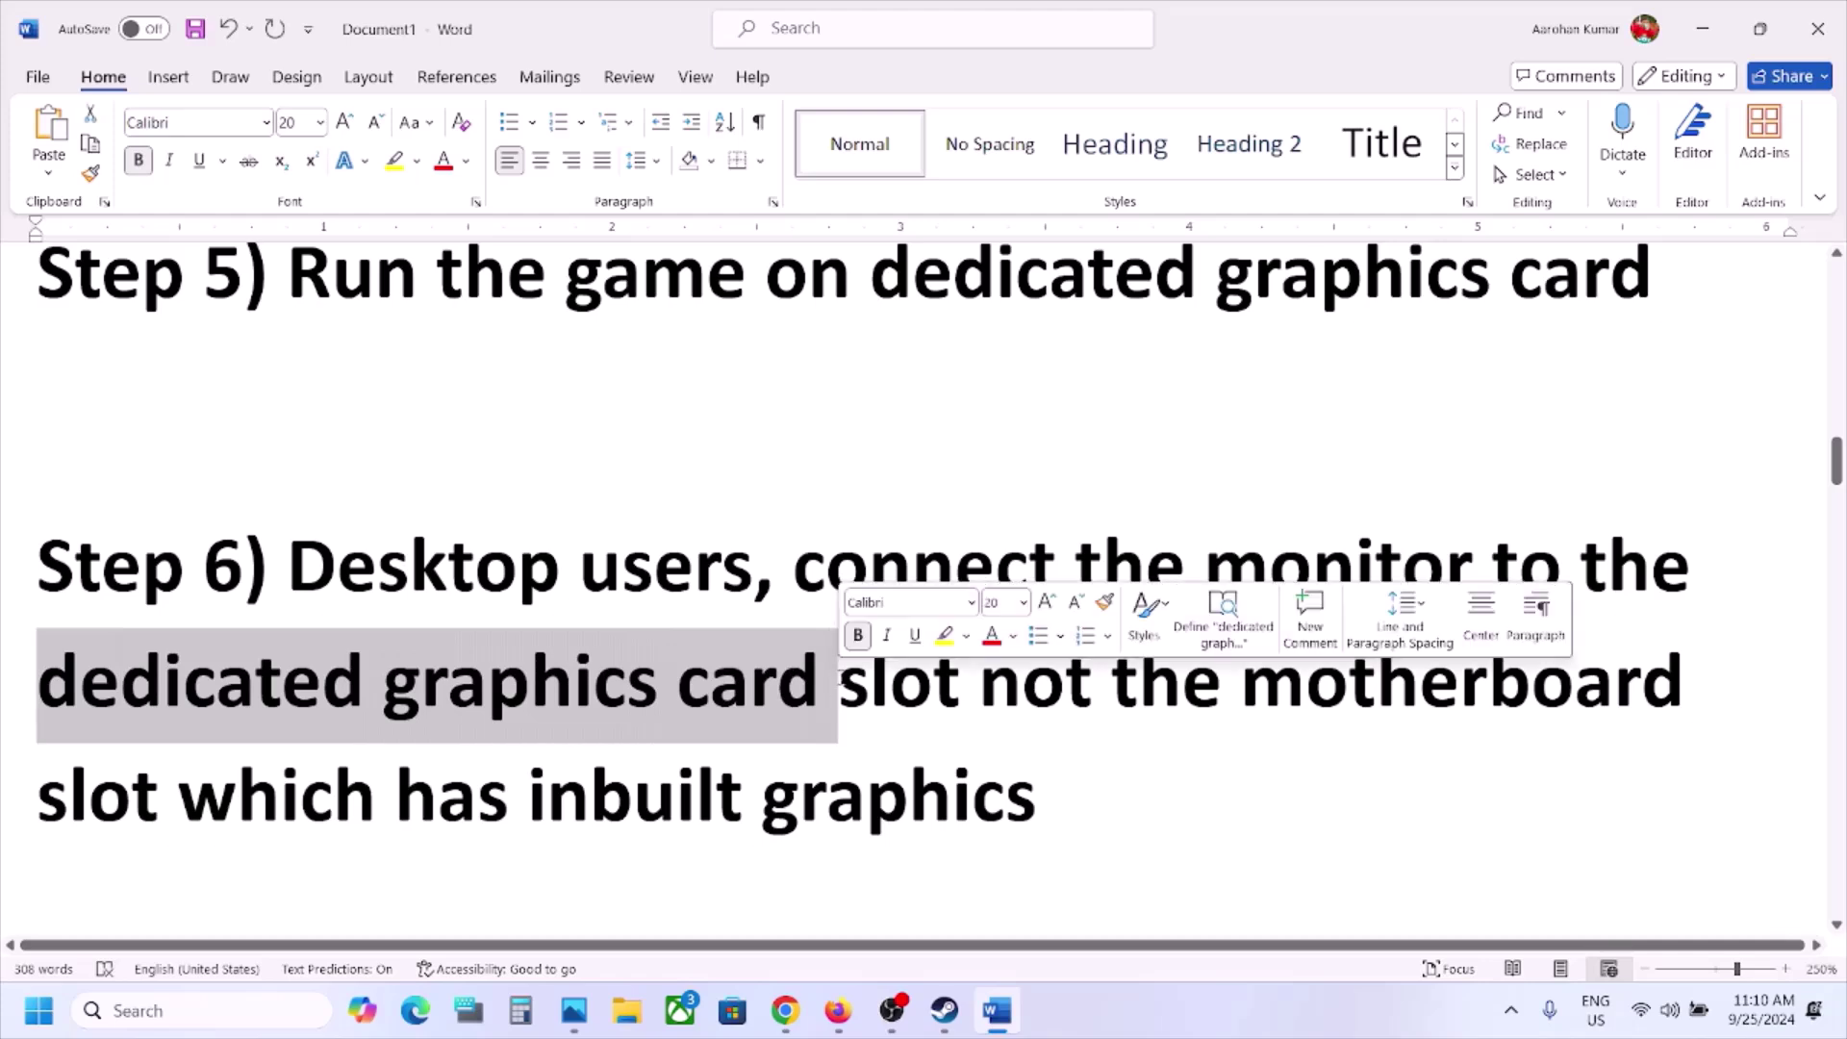
left_click(840, 680)
Highlight Step 7, Update BIOS, in the Word document and check the laptop's battery charge in the quick settings
scroll(840, 680, "down", 4)
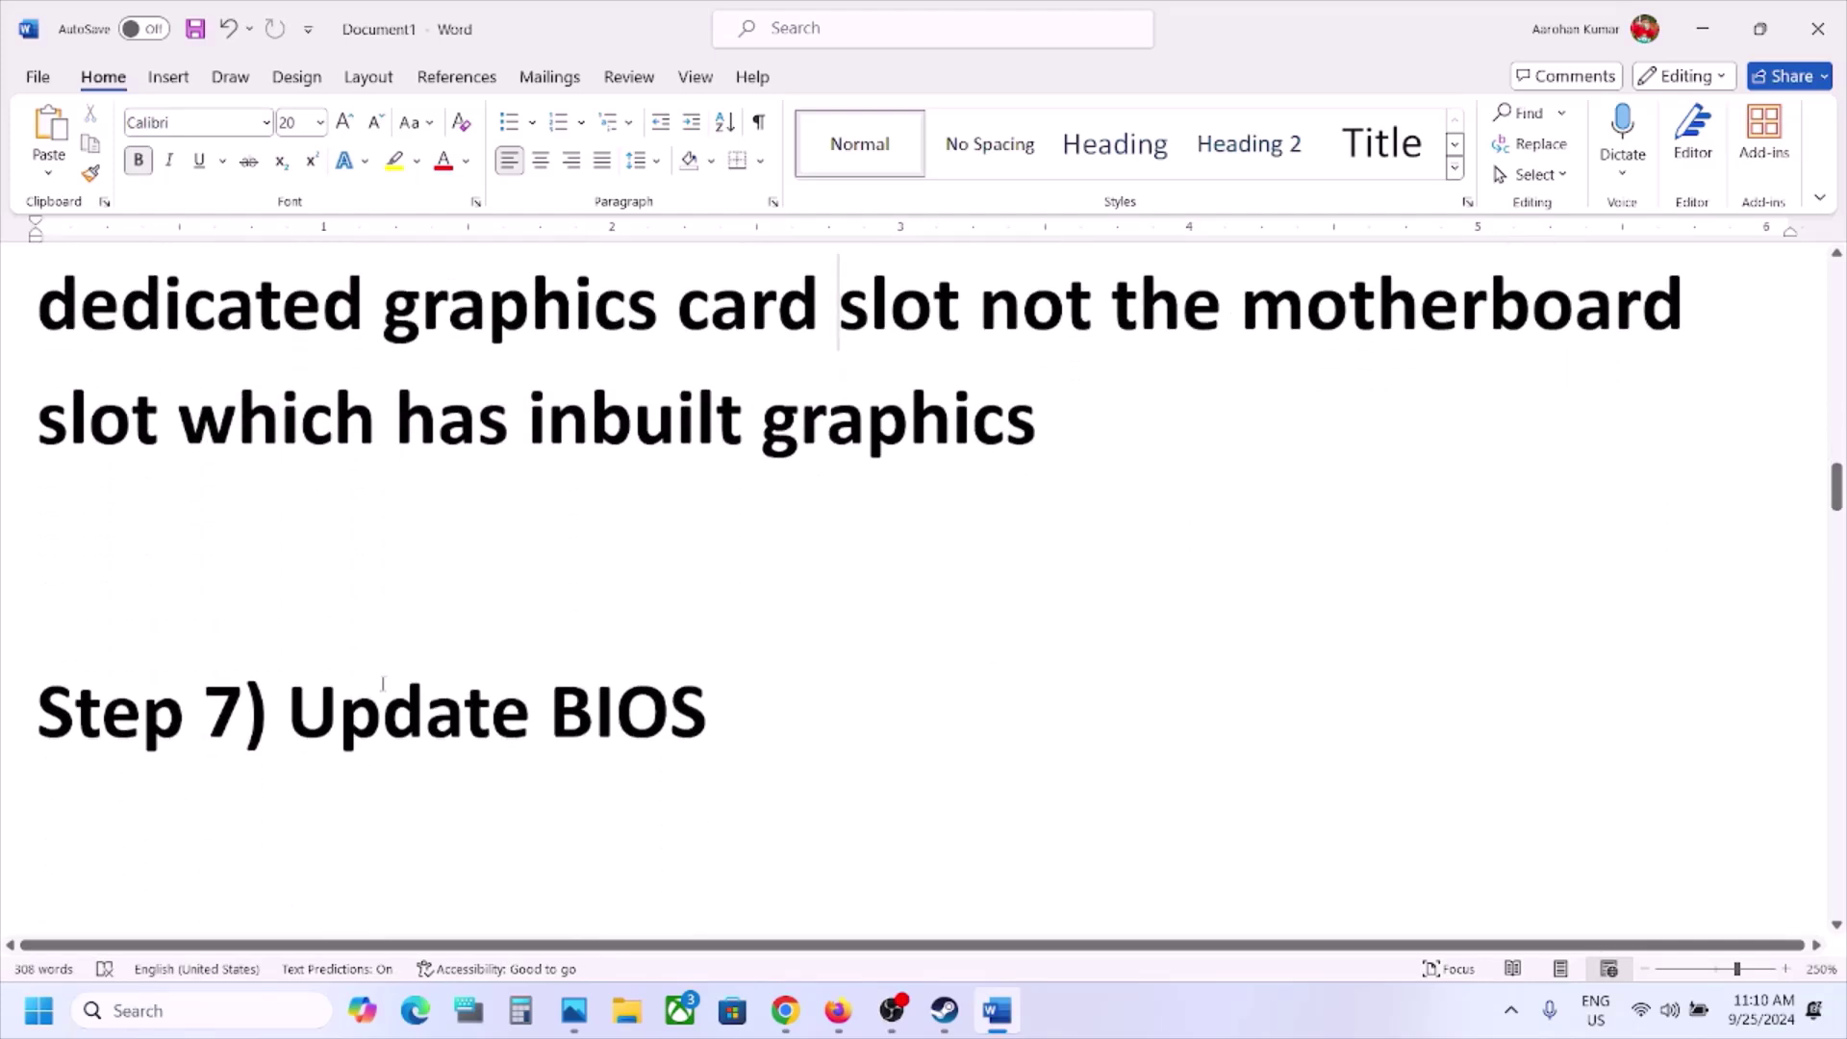
left_click_drag(382, 702, 744, 712)
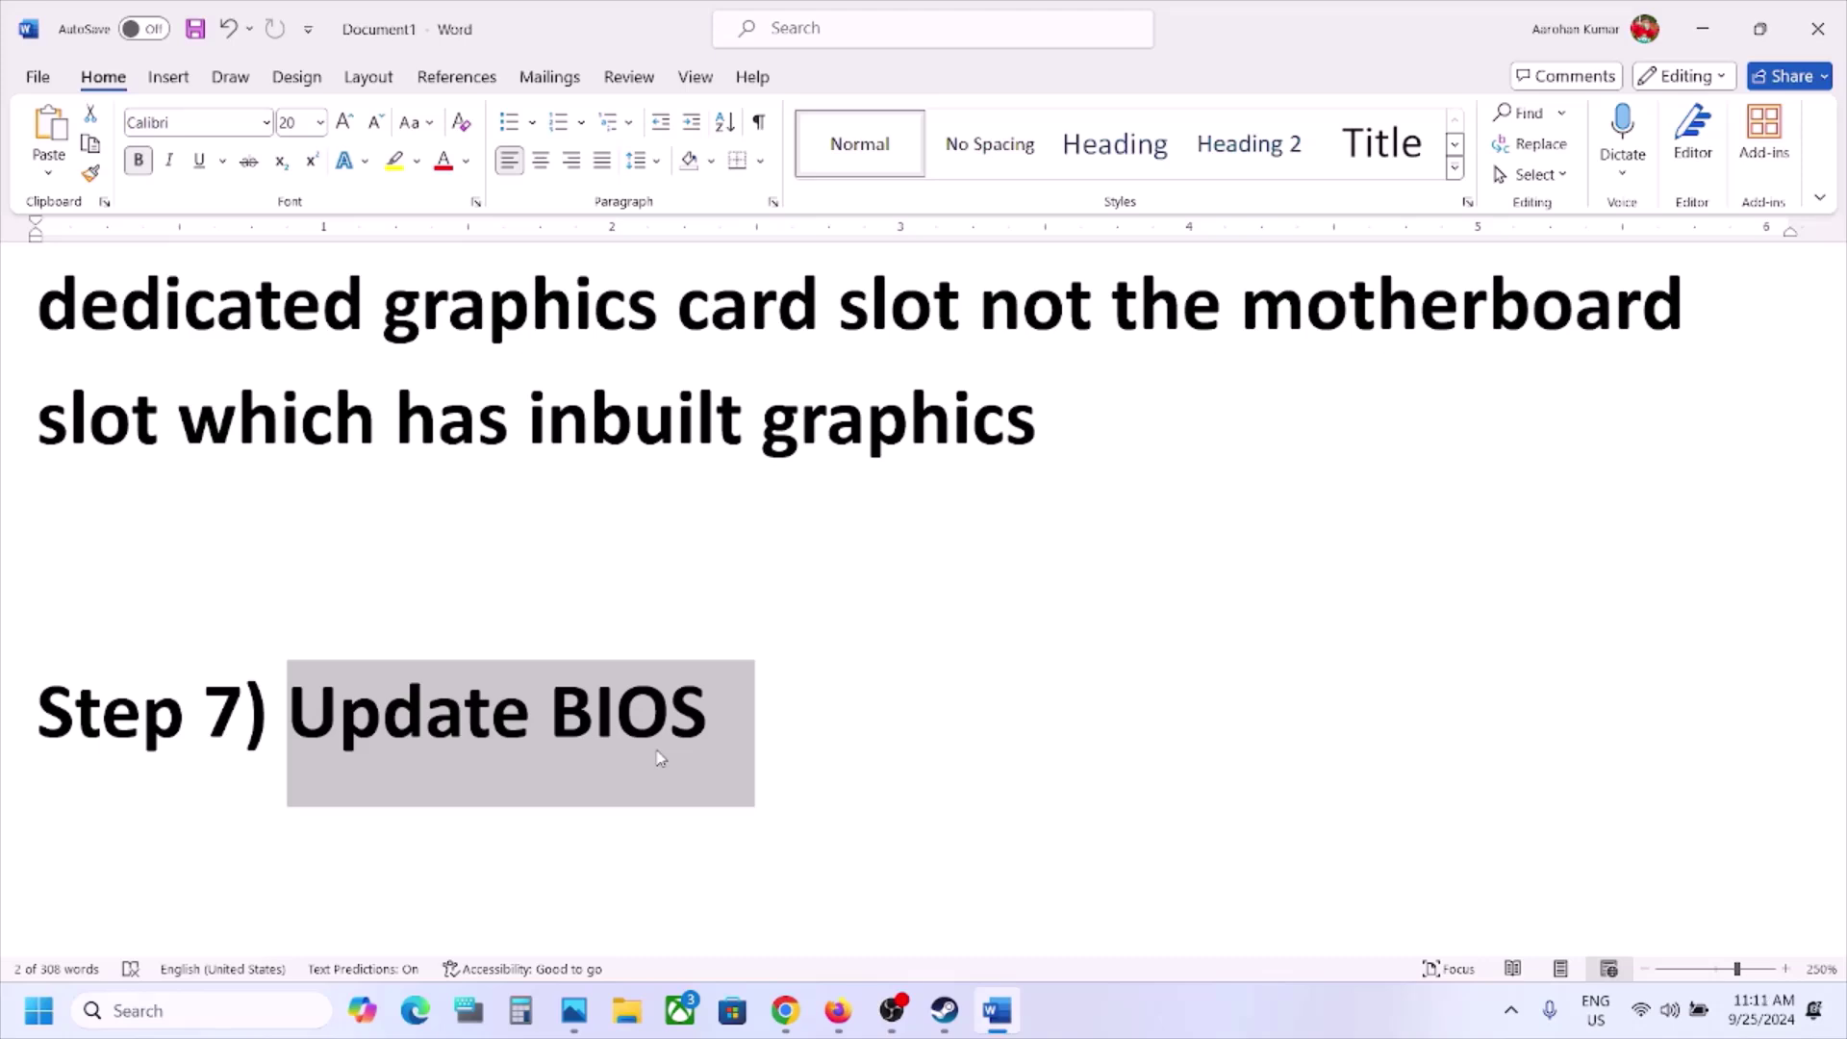
left_click(1699, 1010)
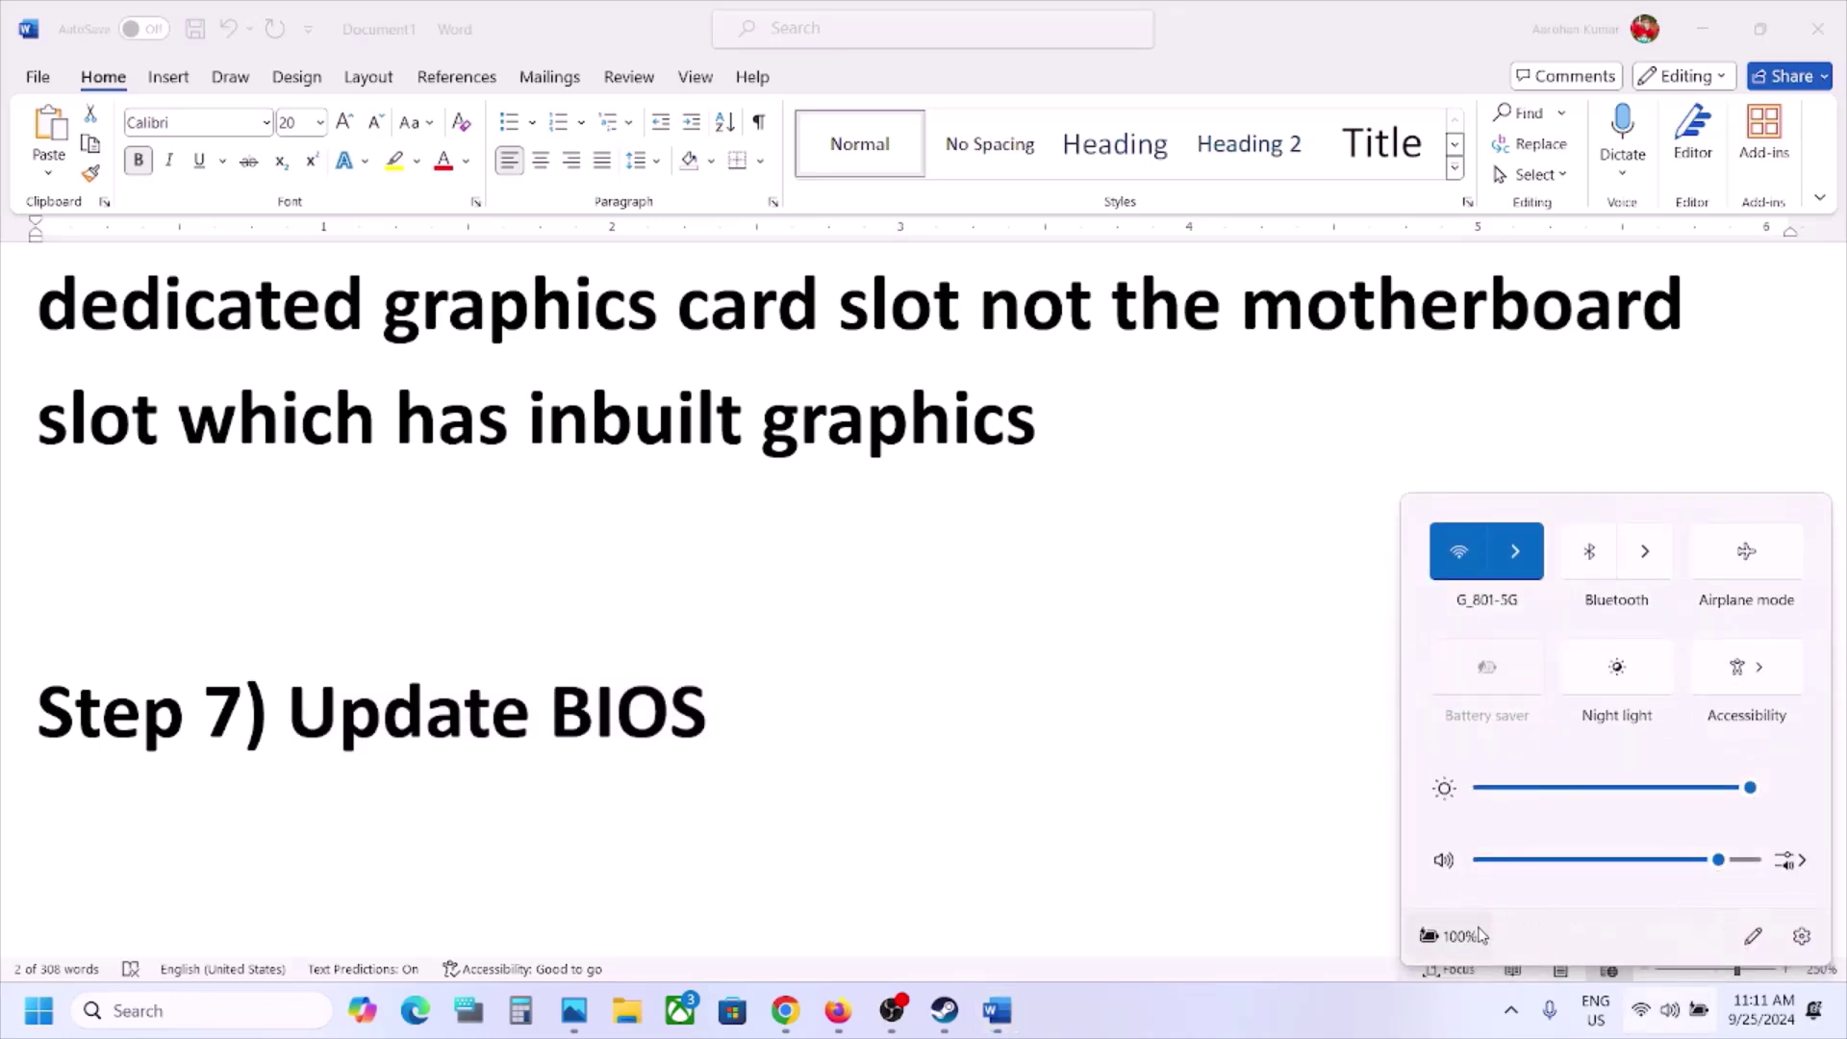
mouse_move(1480, 938)
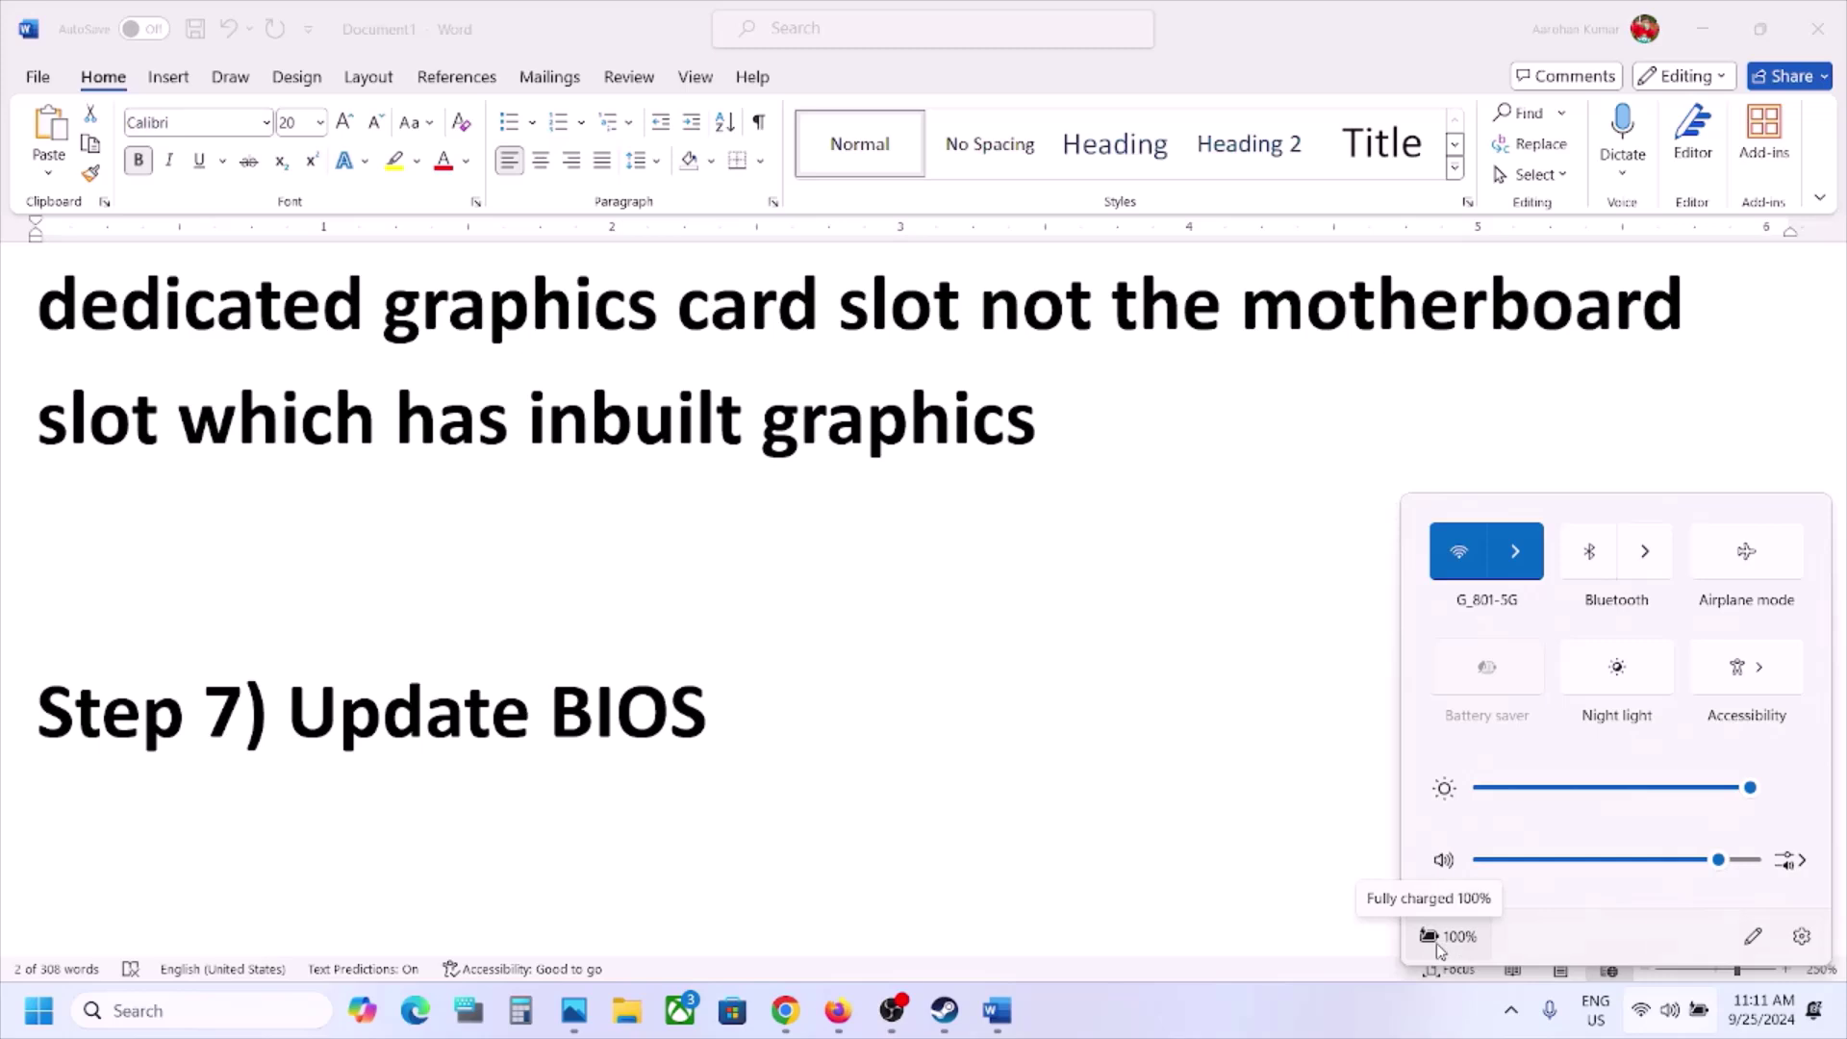
left_click_drag(712, 700, 471, 723)
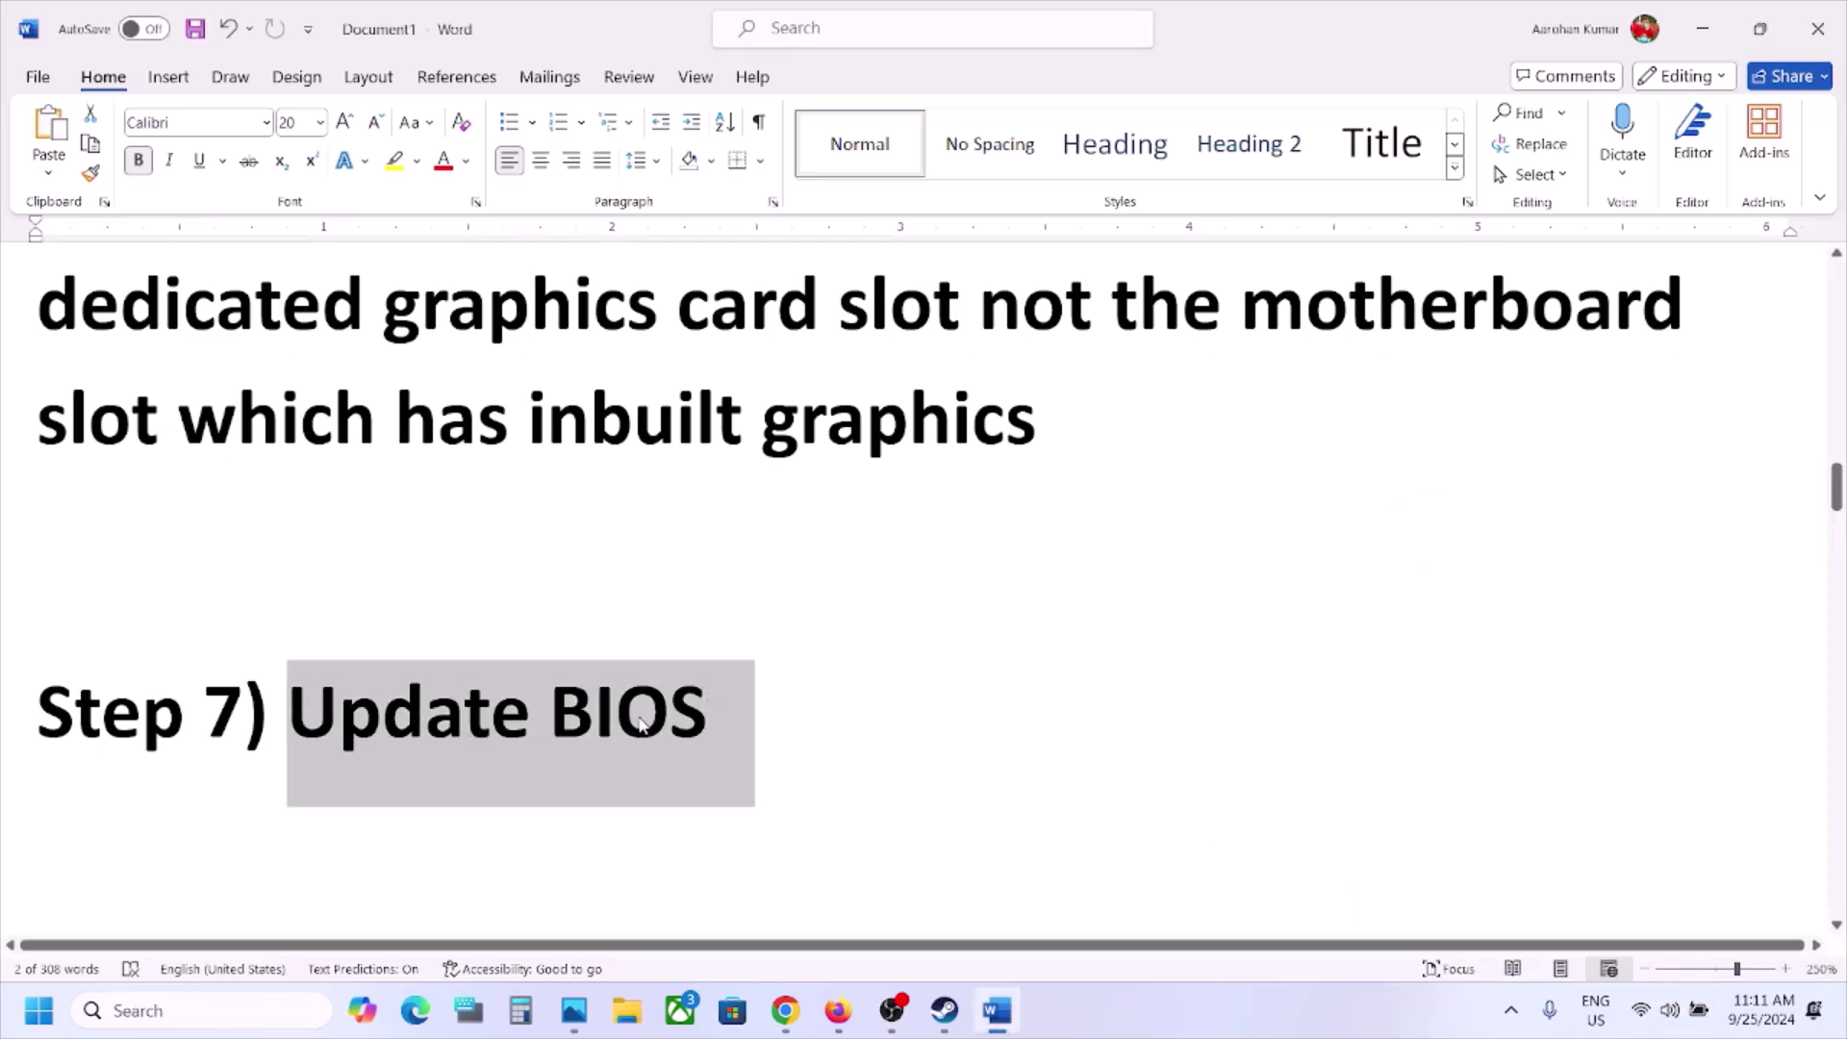
Go to Step 8 on virtual memory, copy "View Advanced system settings" from the Word document, search Windows for it and open the result
scroll(641, 723, "down", 5)
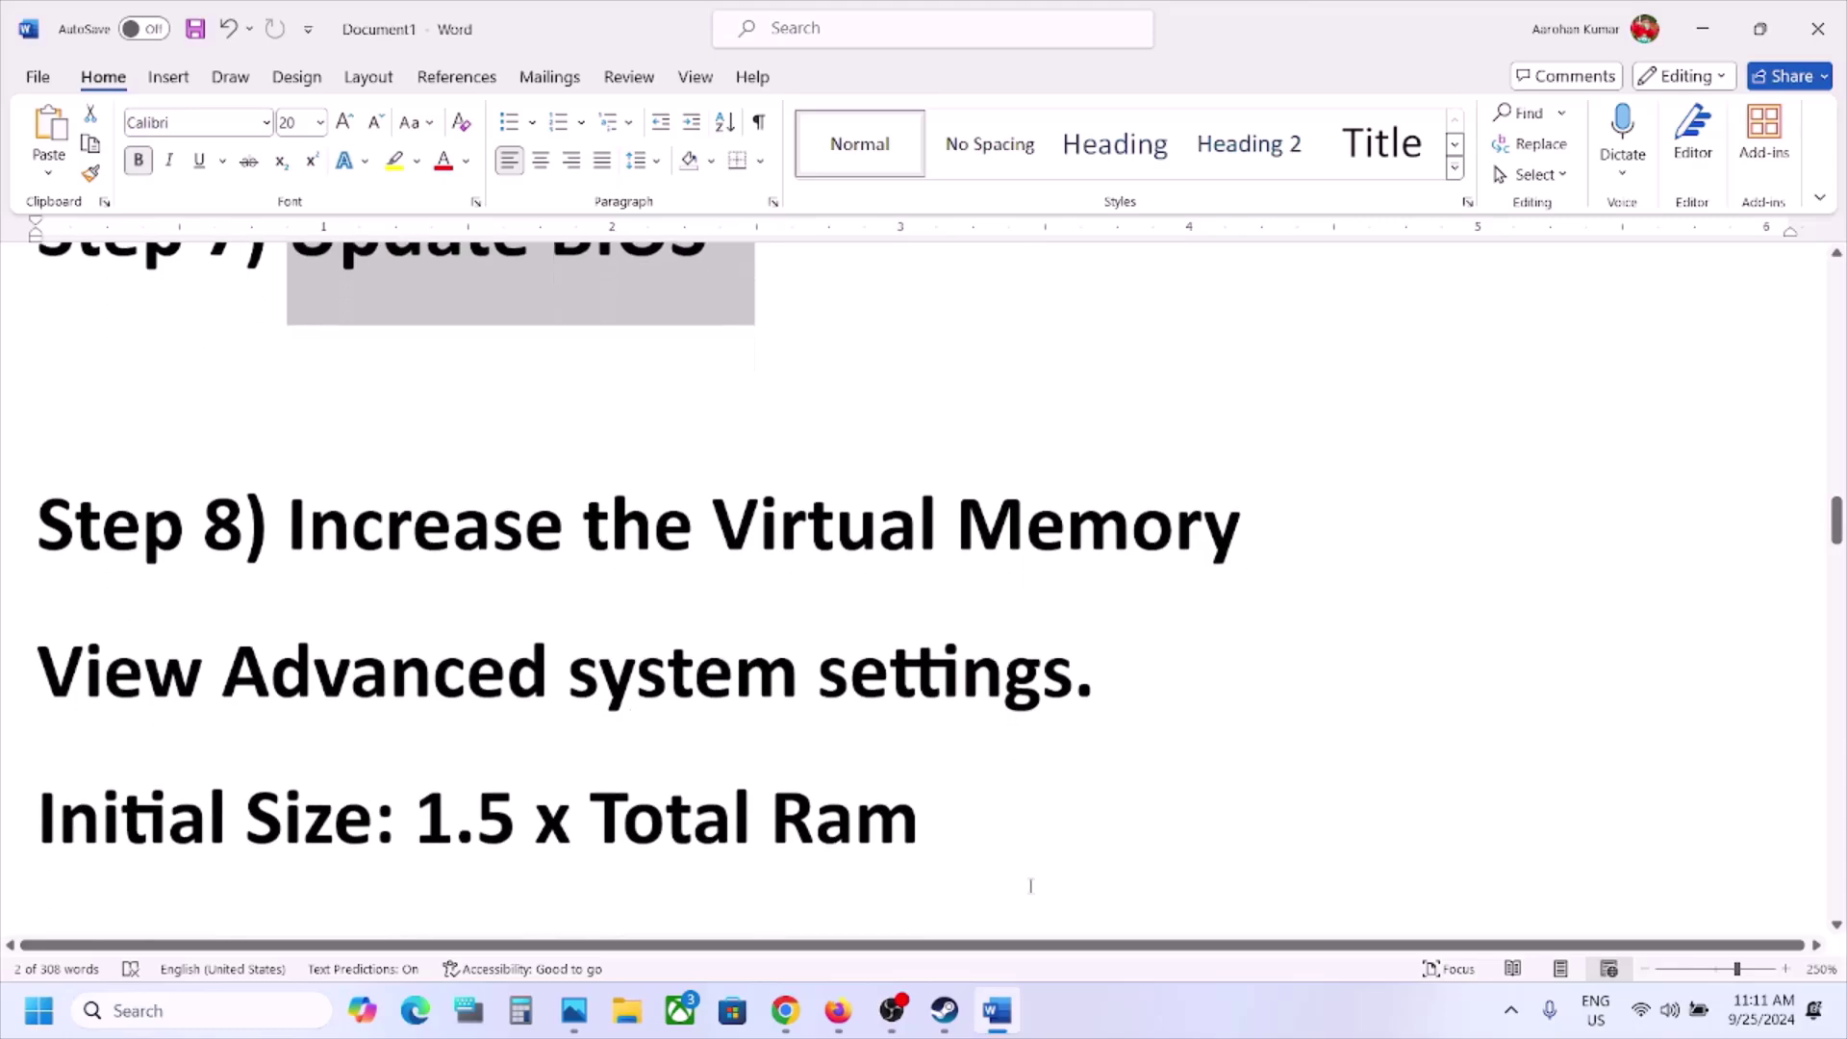
left_click(1125, 1035)
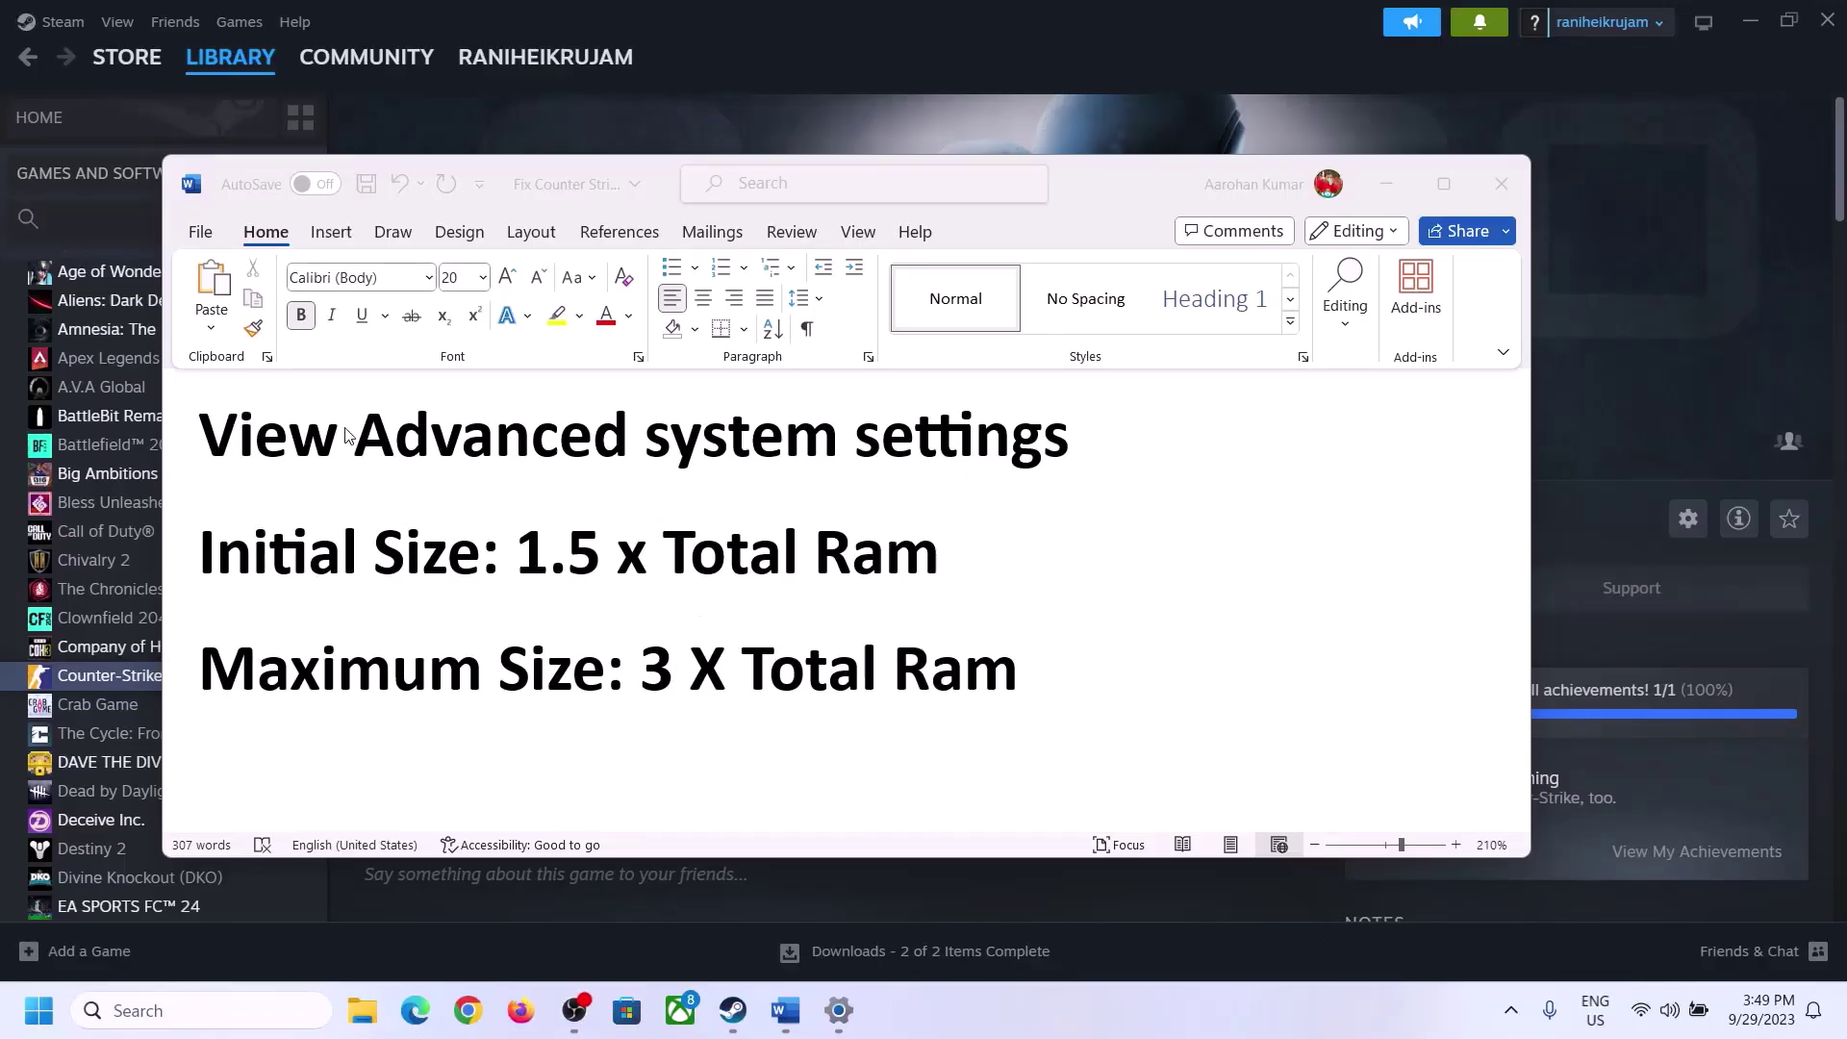
left_click(224, 443)
left_click_drag(218, 444, 1025, 456)
key("ctrl+c")
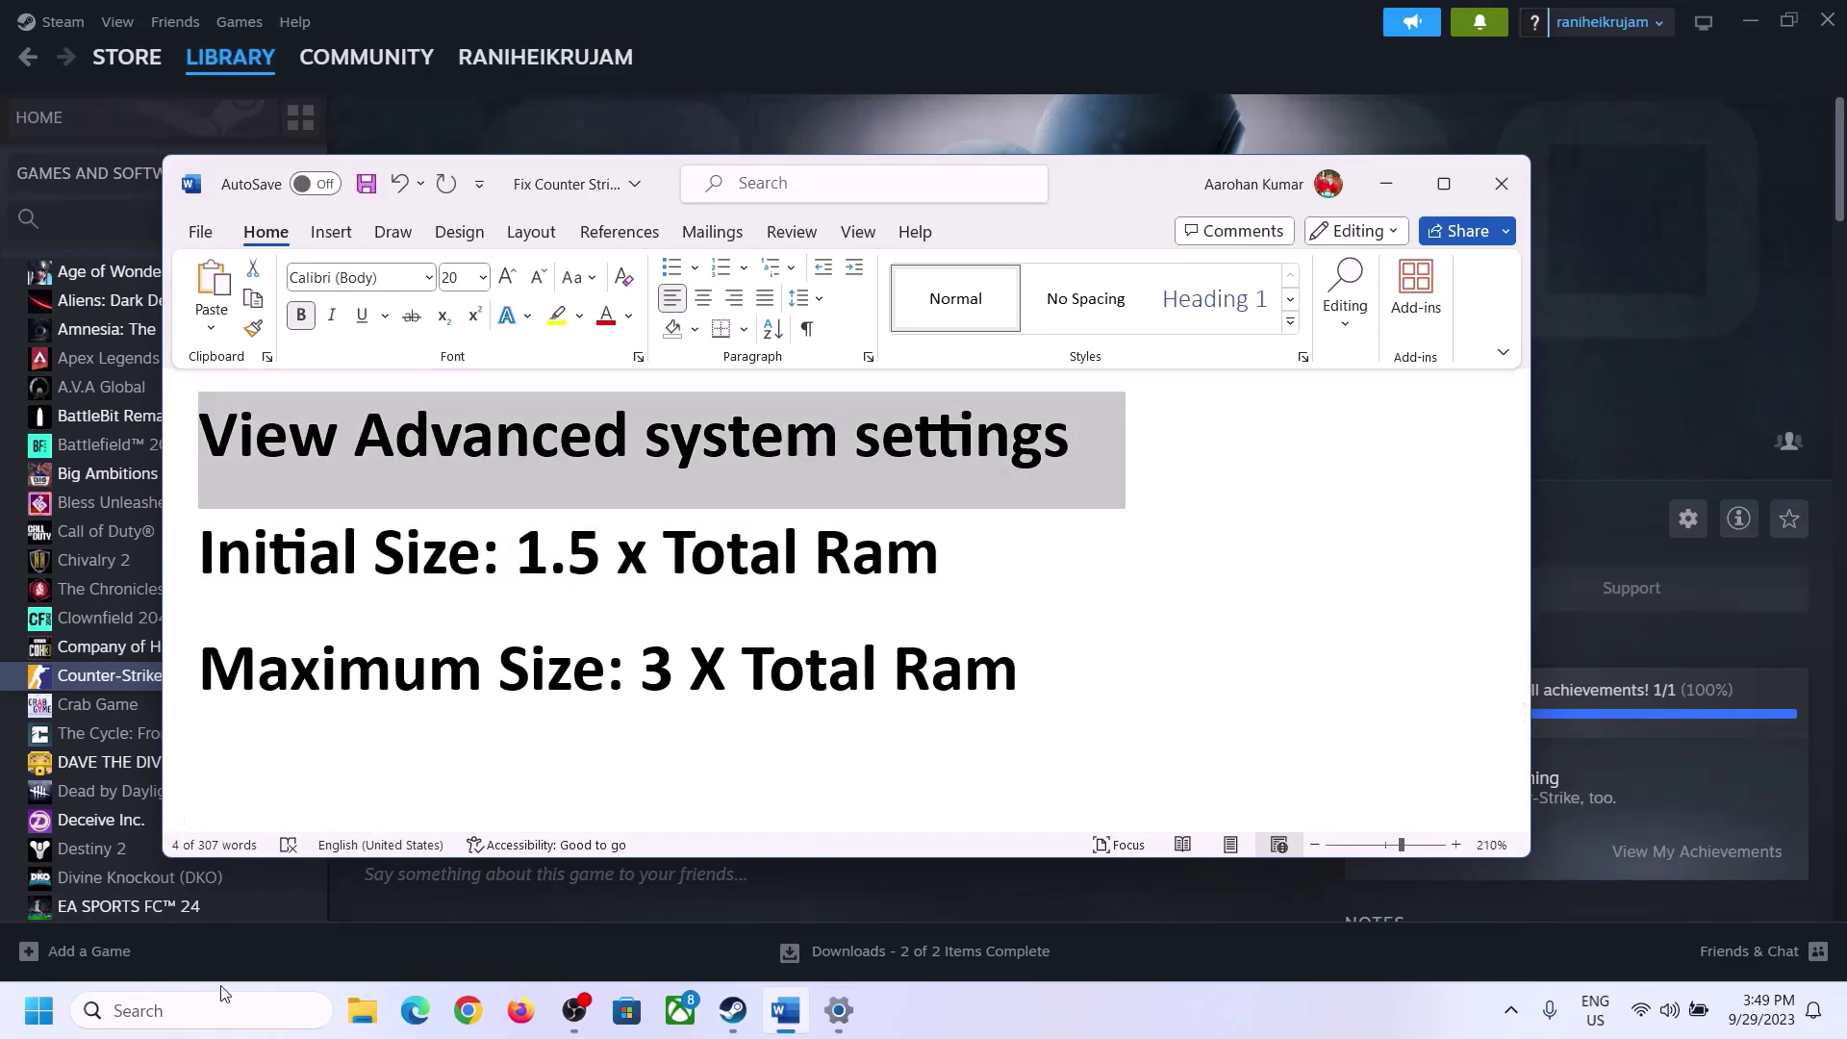
left_click(220, 1010)
key("ctrl+v")
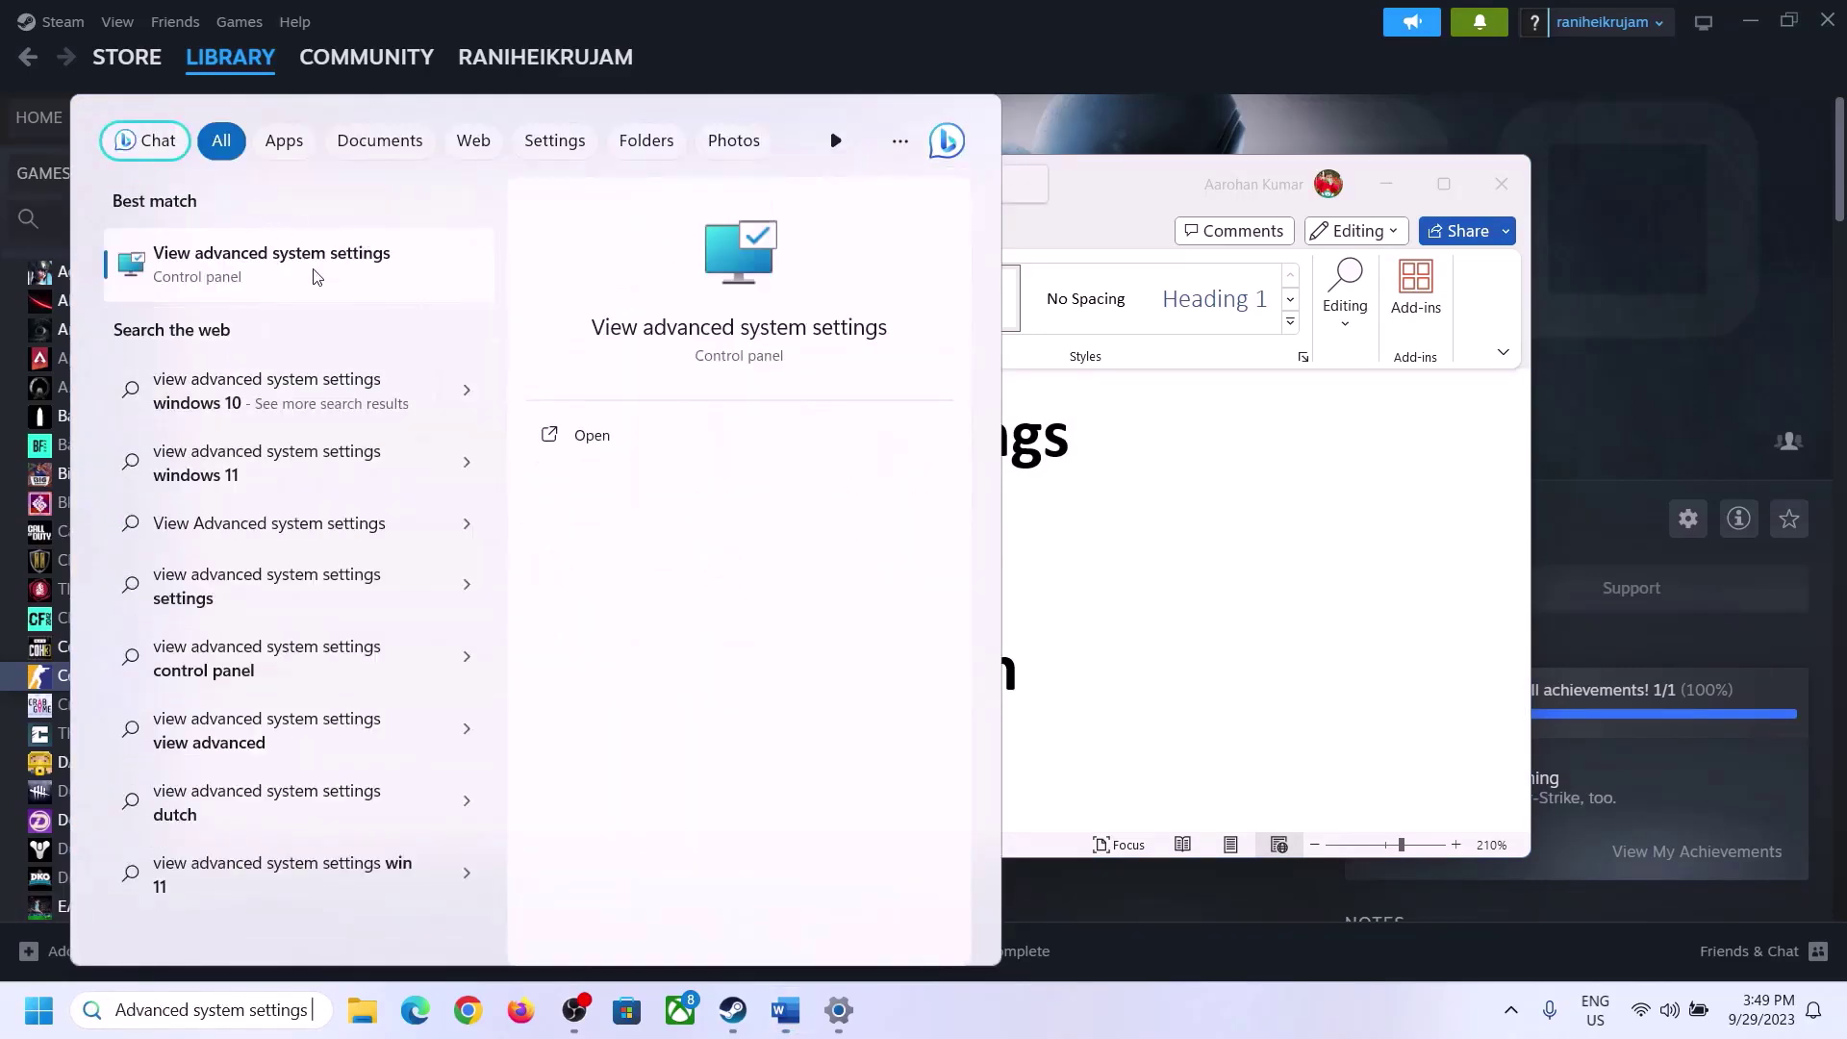
left_click(260, 278)
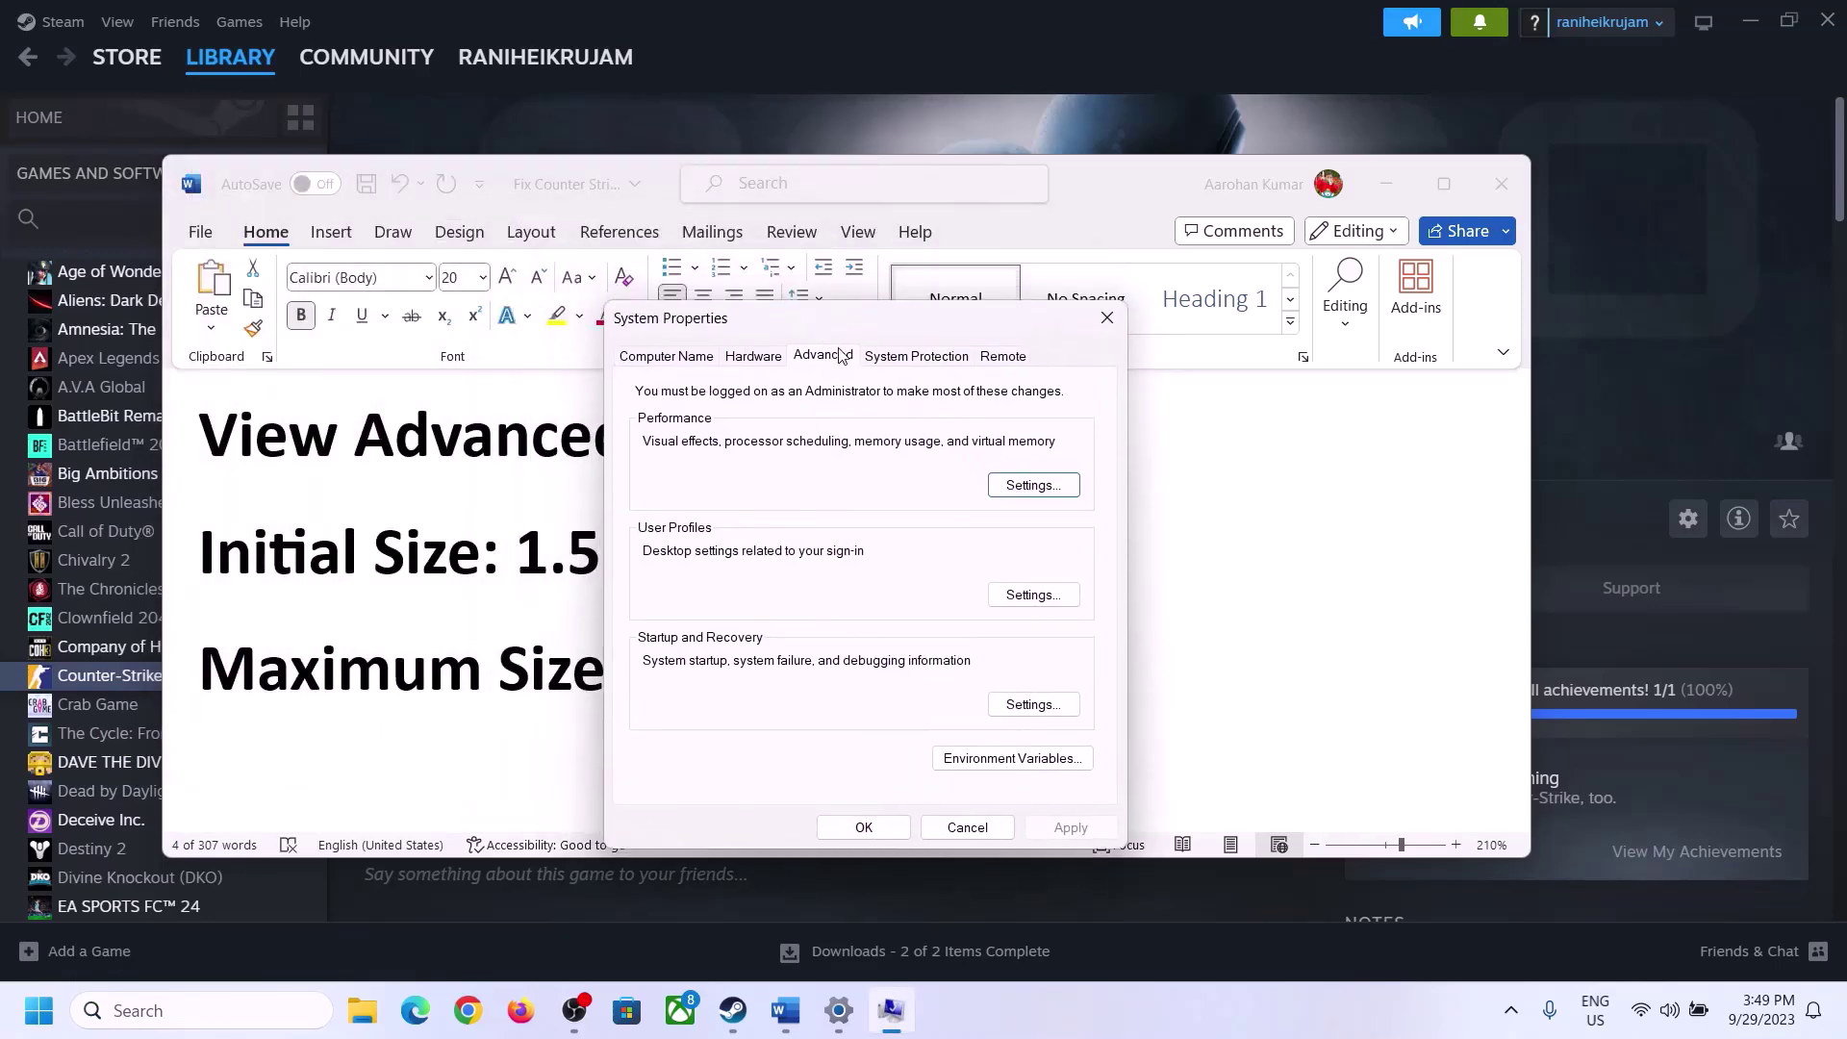
In the advanced performance options' Virtual Memory settings, turn off automatic paging file management and choose a custom size for drive C
left_click(1035, 491)
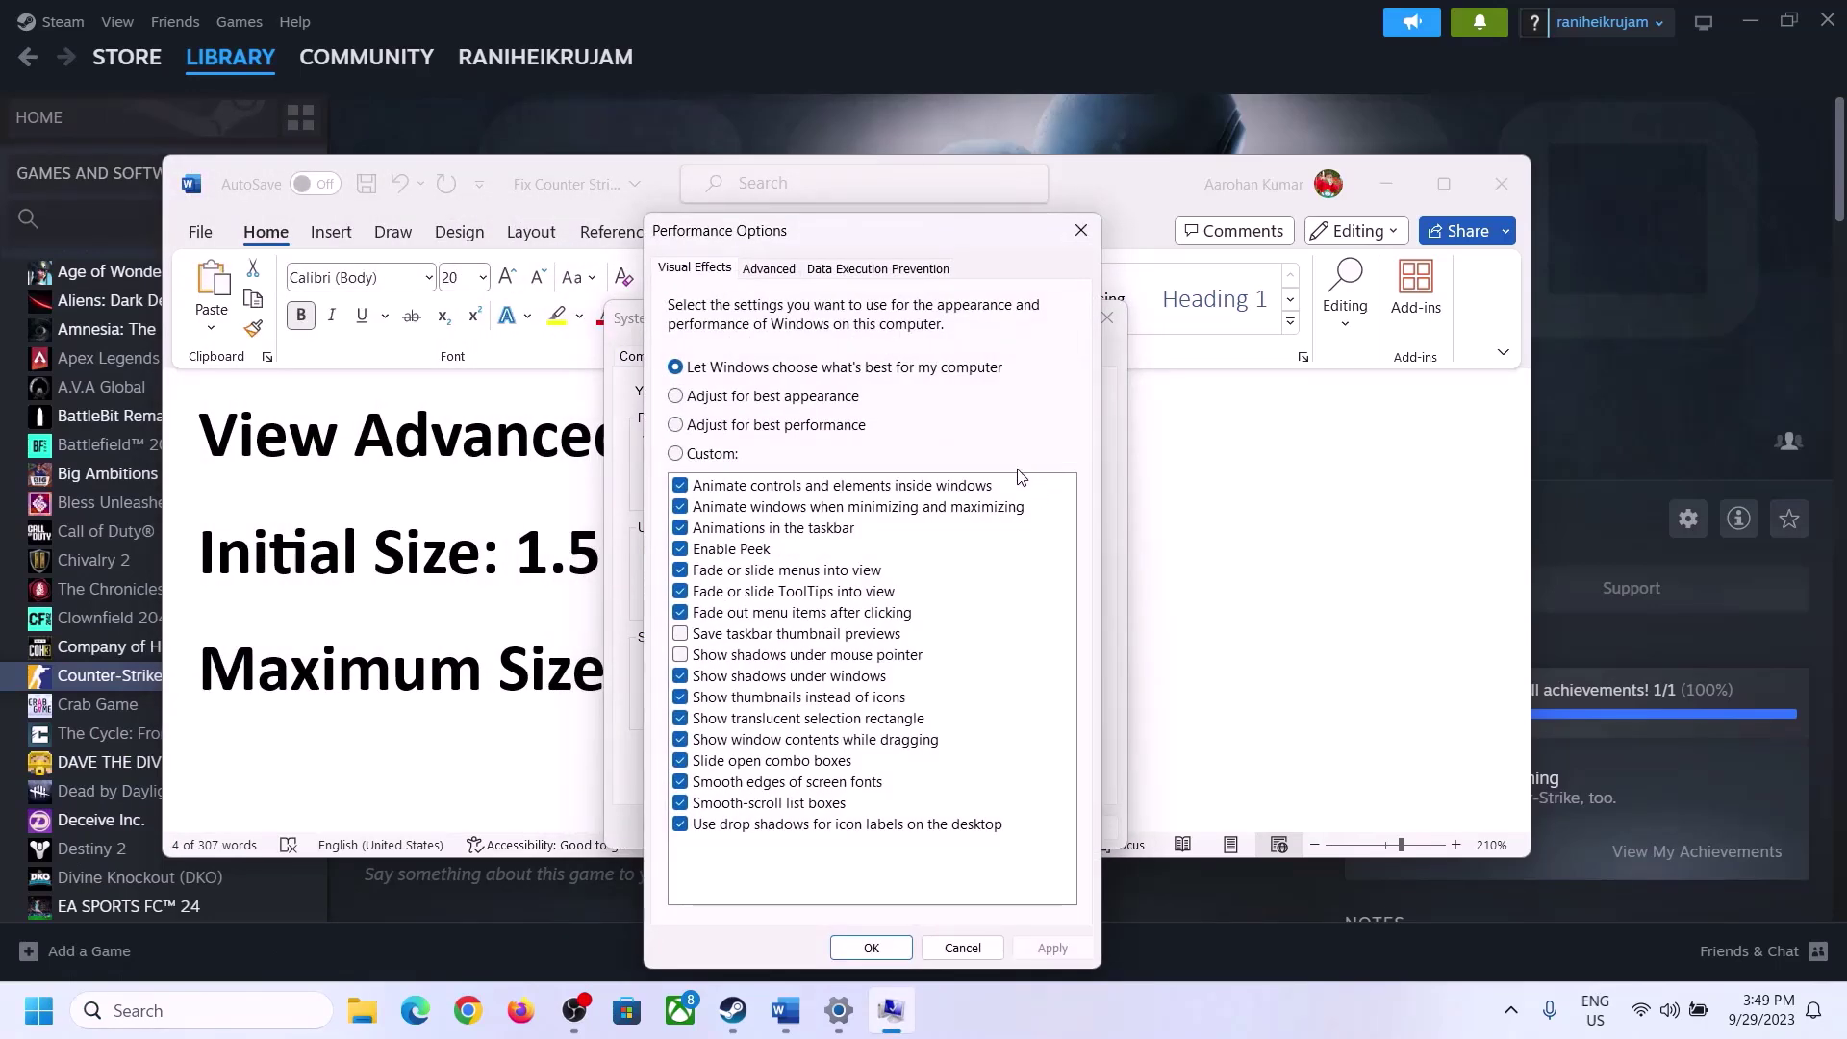
left_click(774, 272)
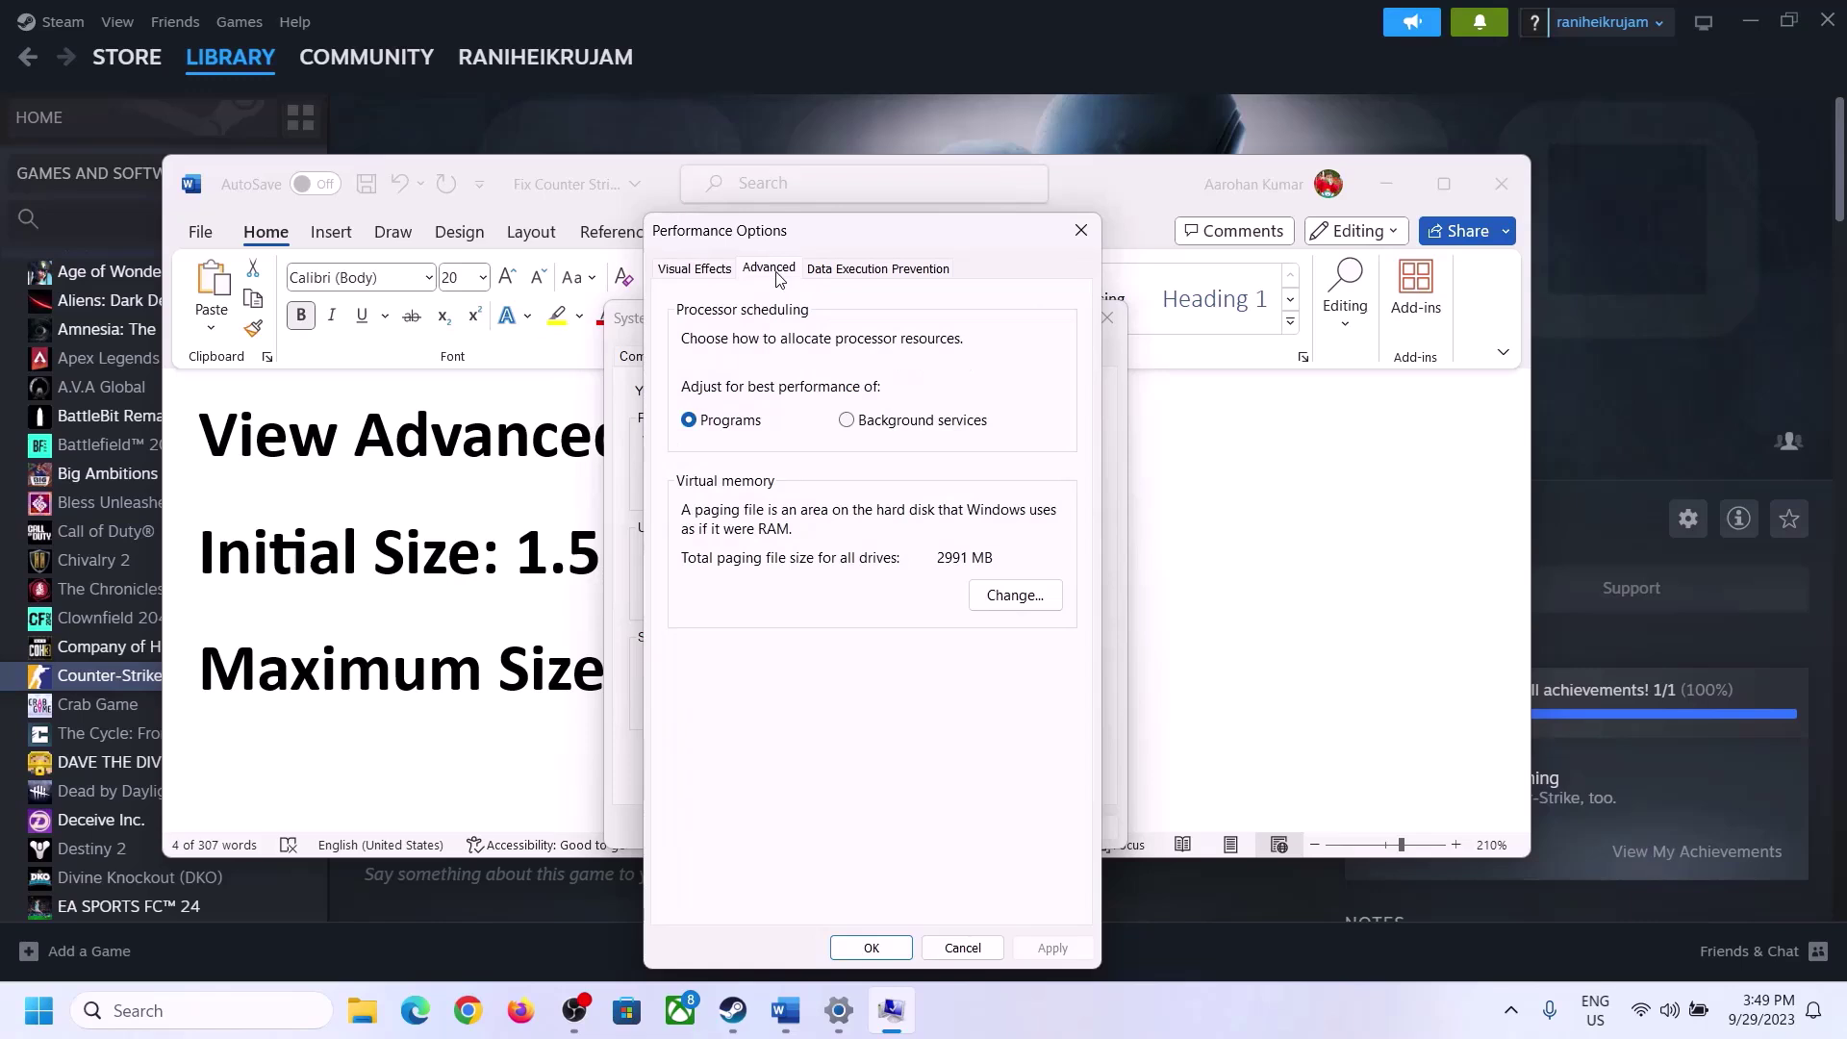
left_click(1019, 596)
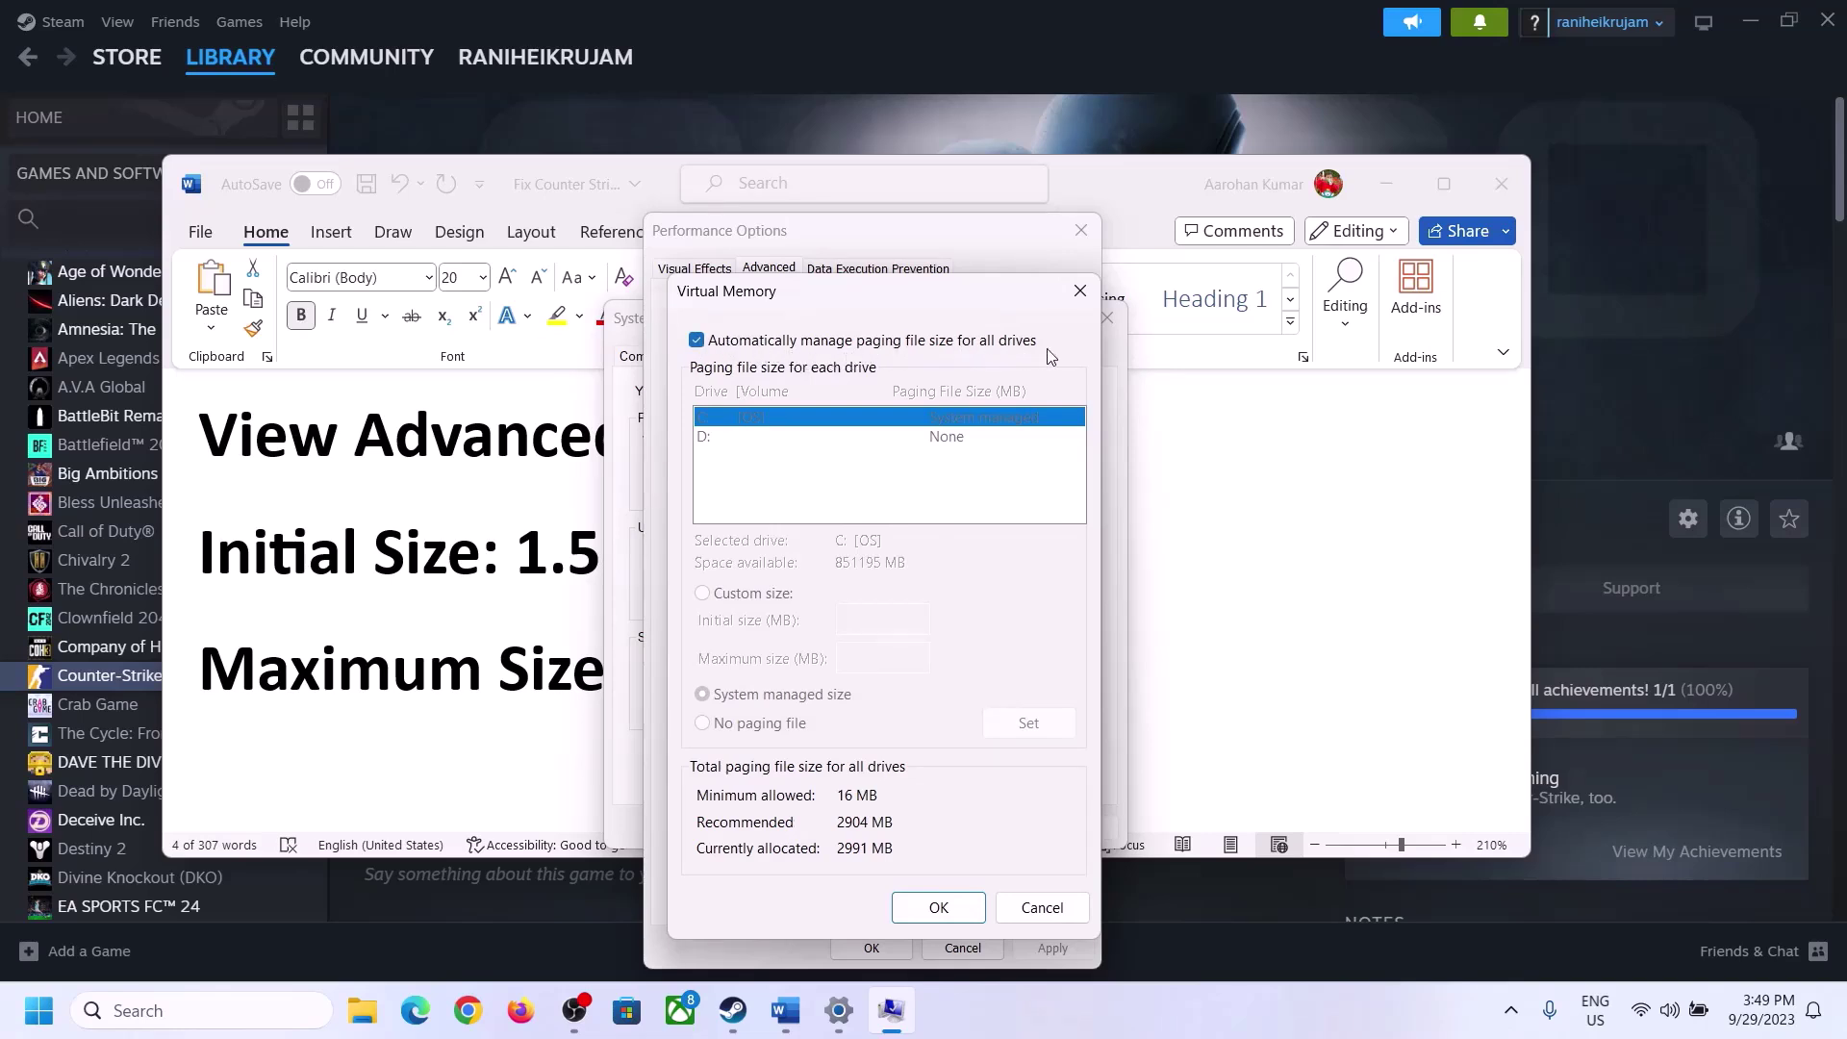
left_click(698, 345)
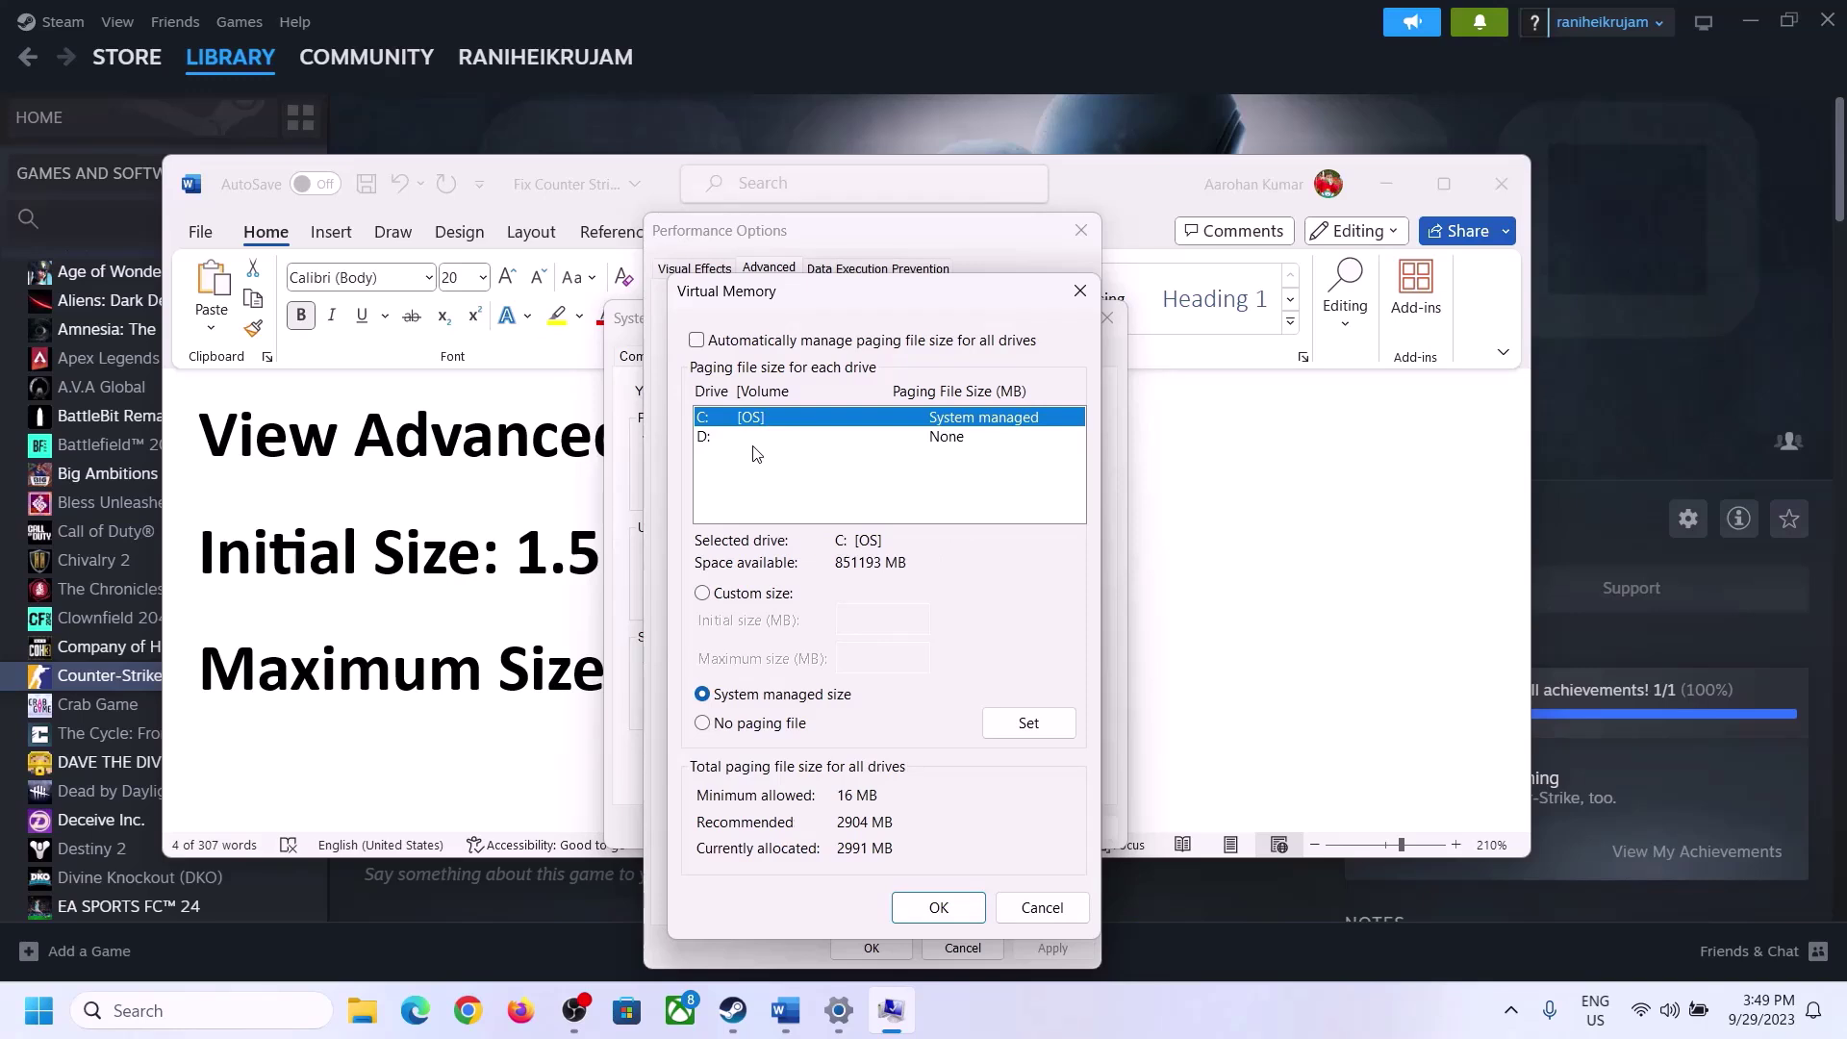
left_click(704, 594)
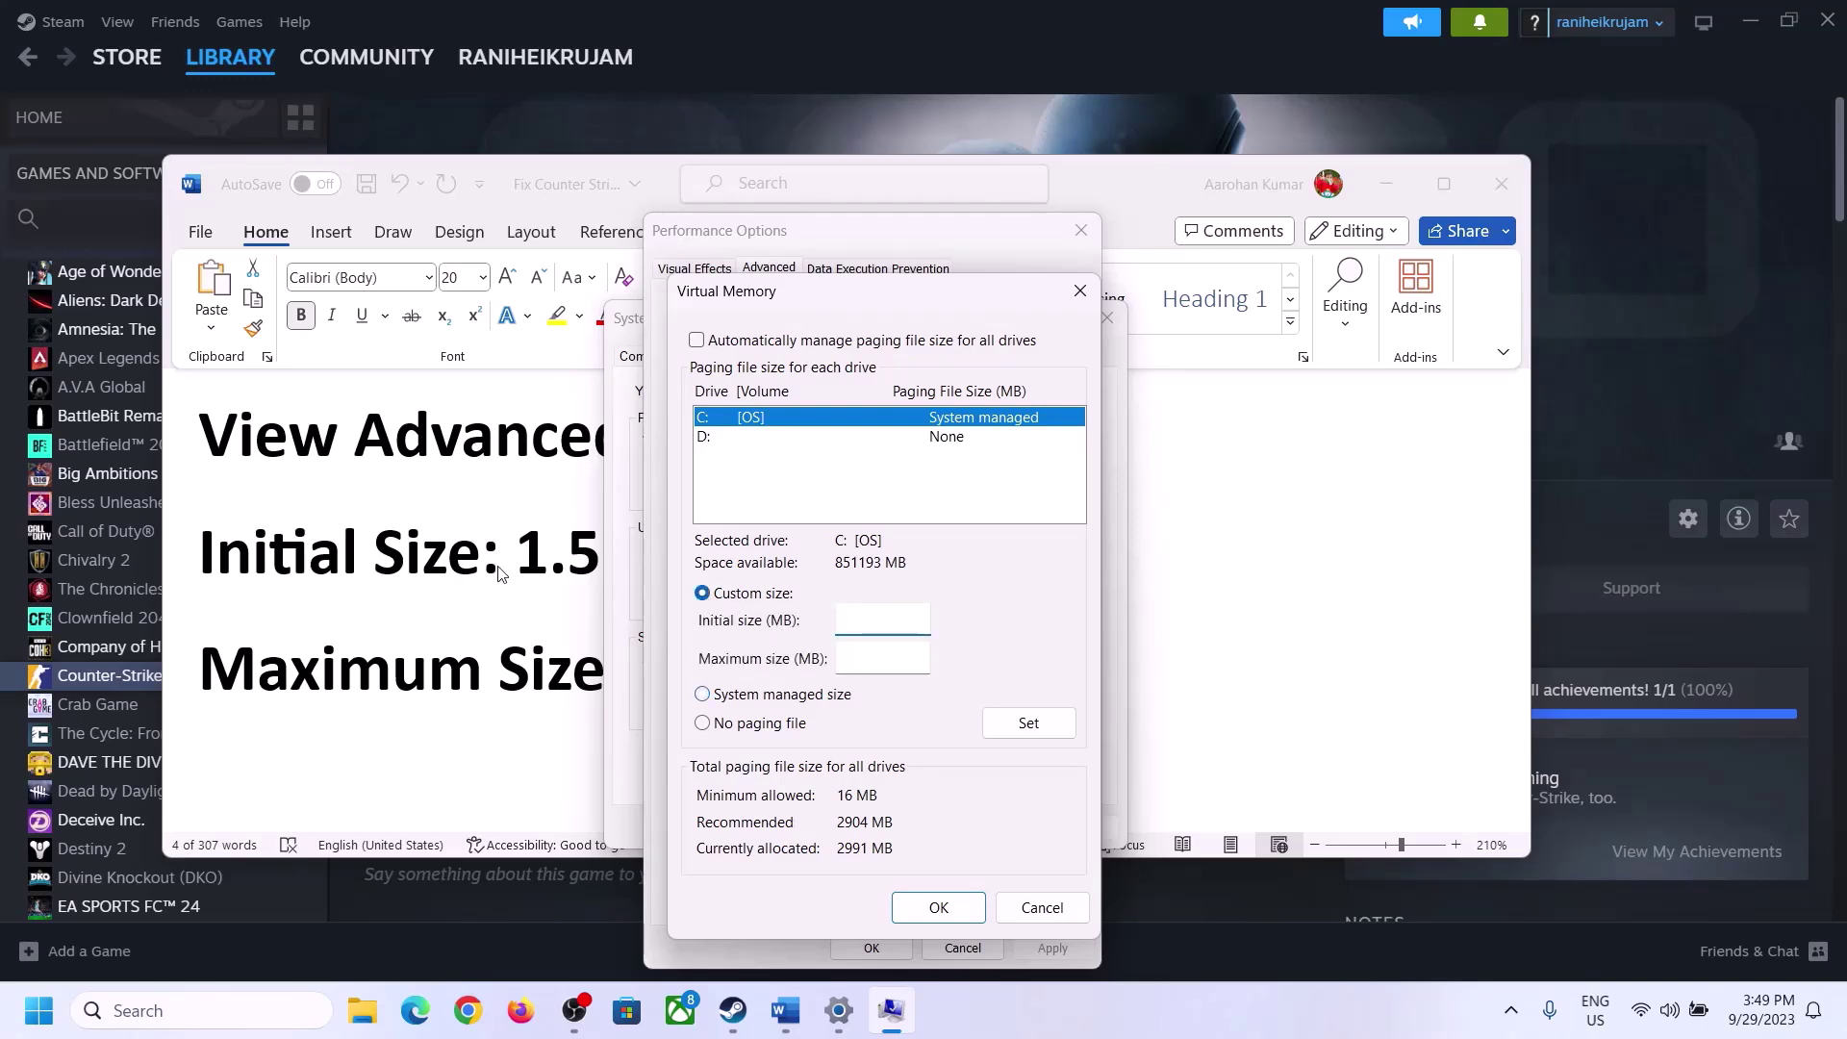
Highlight the initial size formula "1.5 x Total Ram" in the Word document and check the installed RAM on the Windows System About page
left_click(537, 565)
left_click_drag(537, 565, 856, 574)
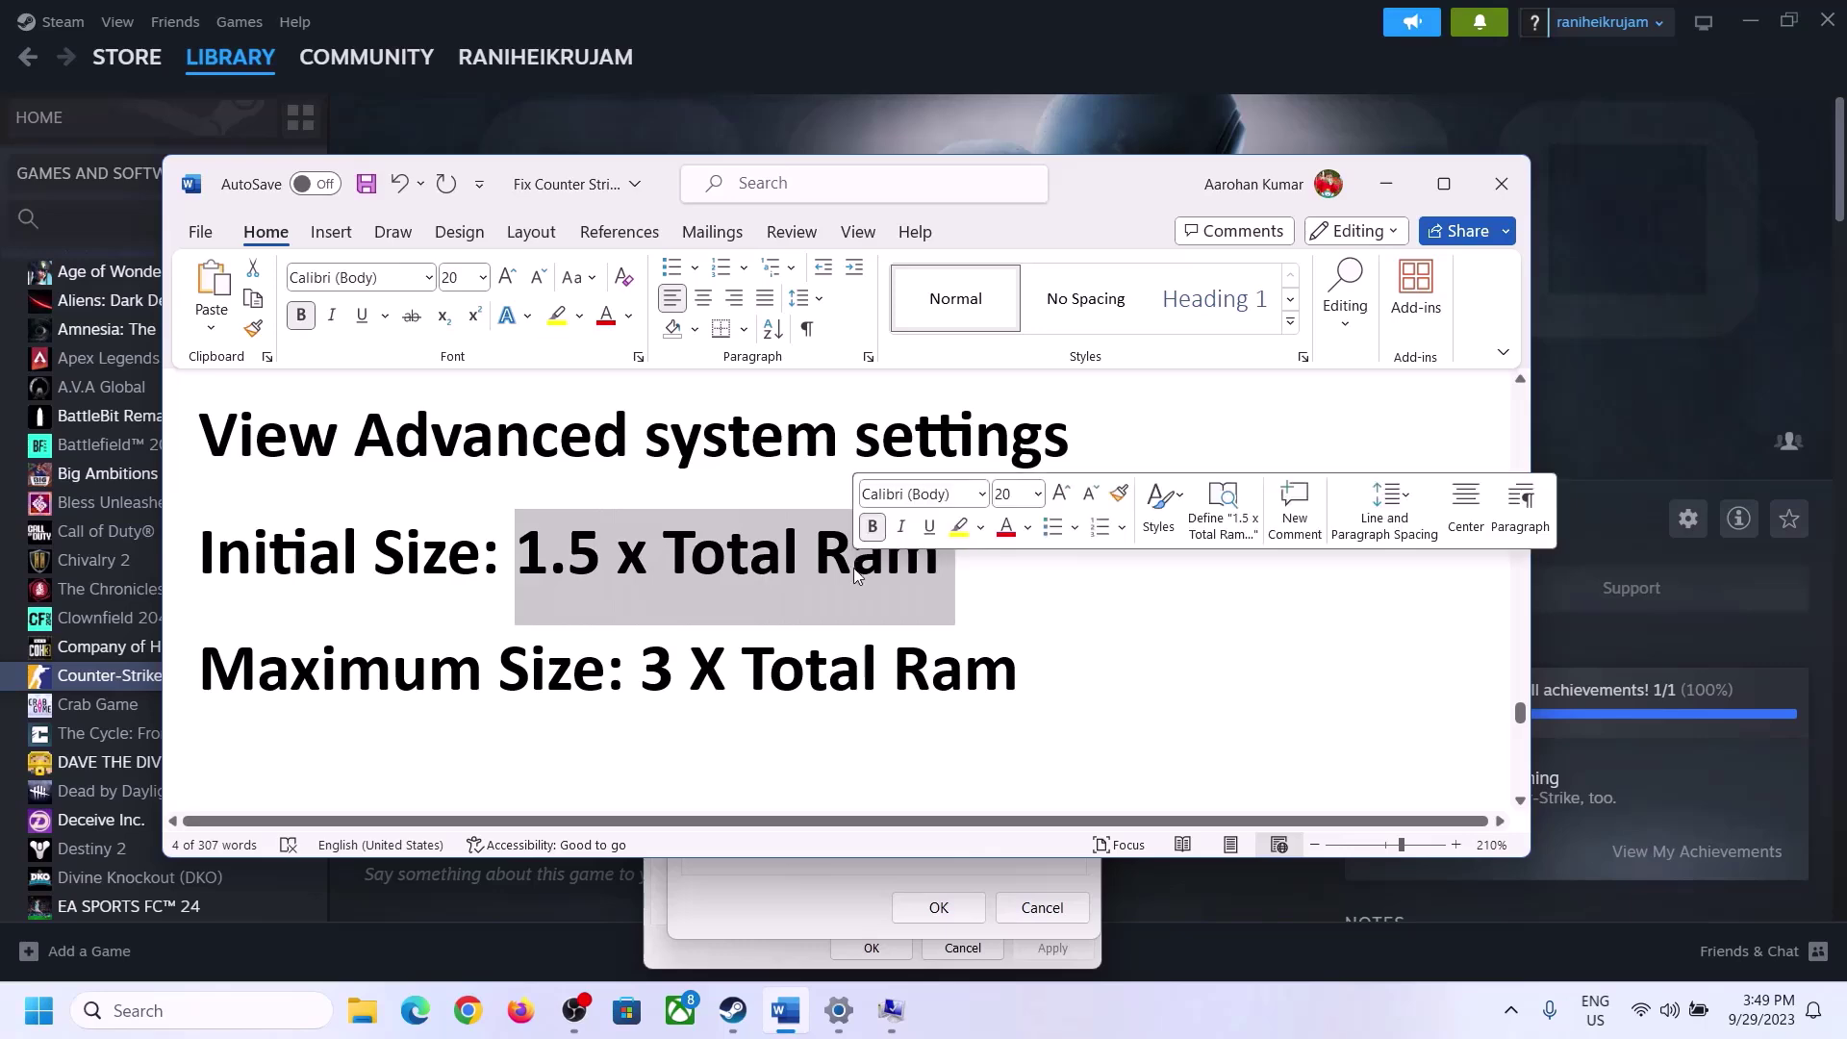
left_click(839, 1015)
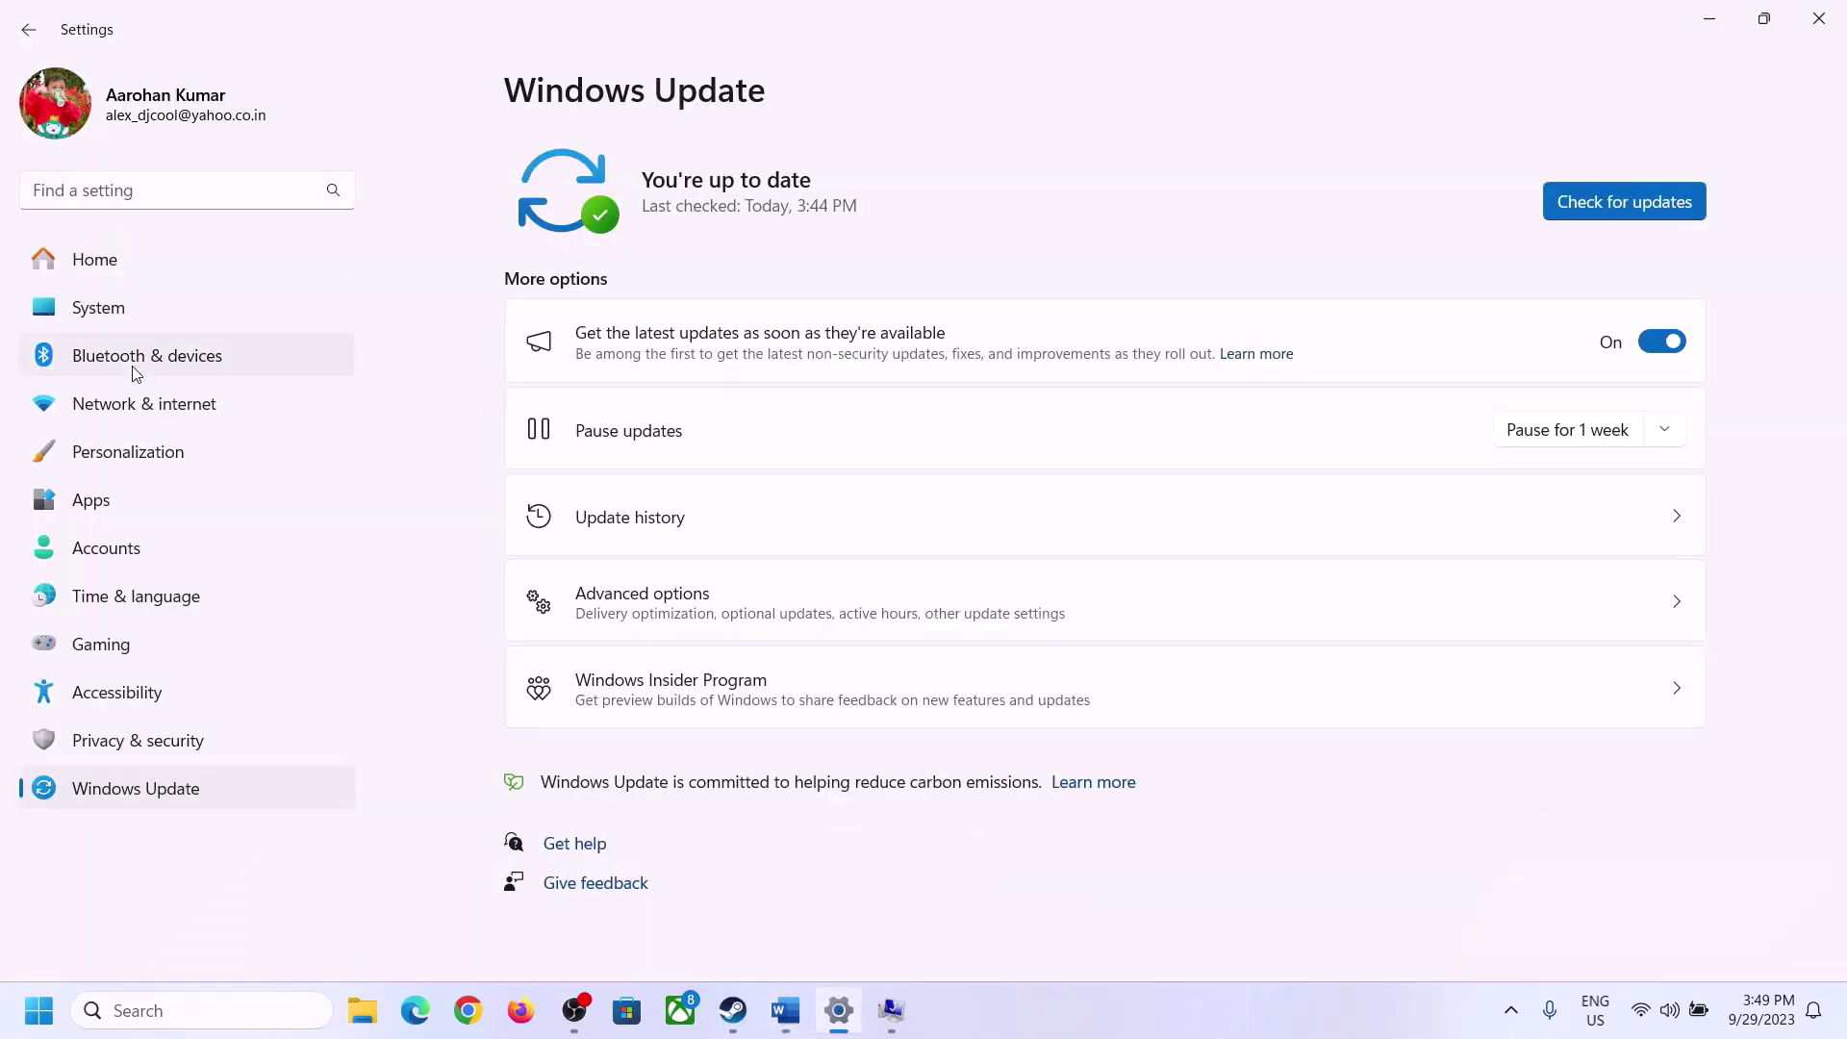
left_click(85, 321)
scroll(639, 821, "down", 8)
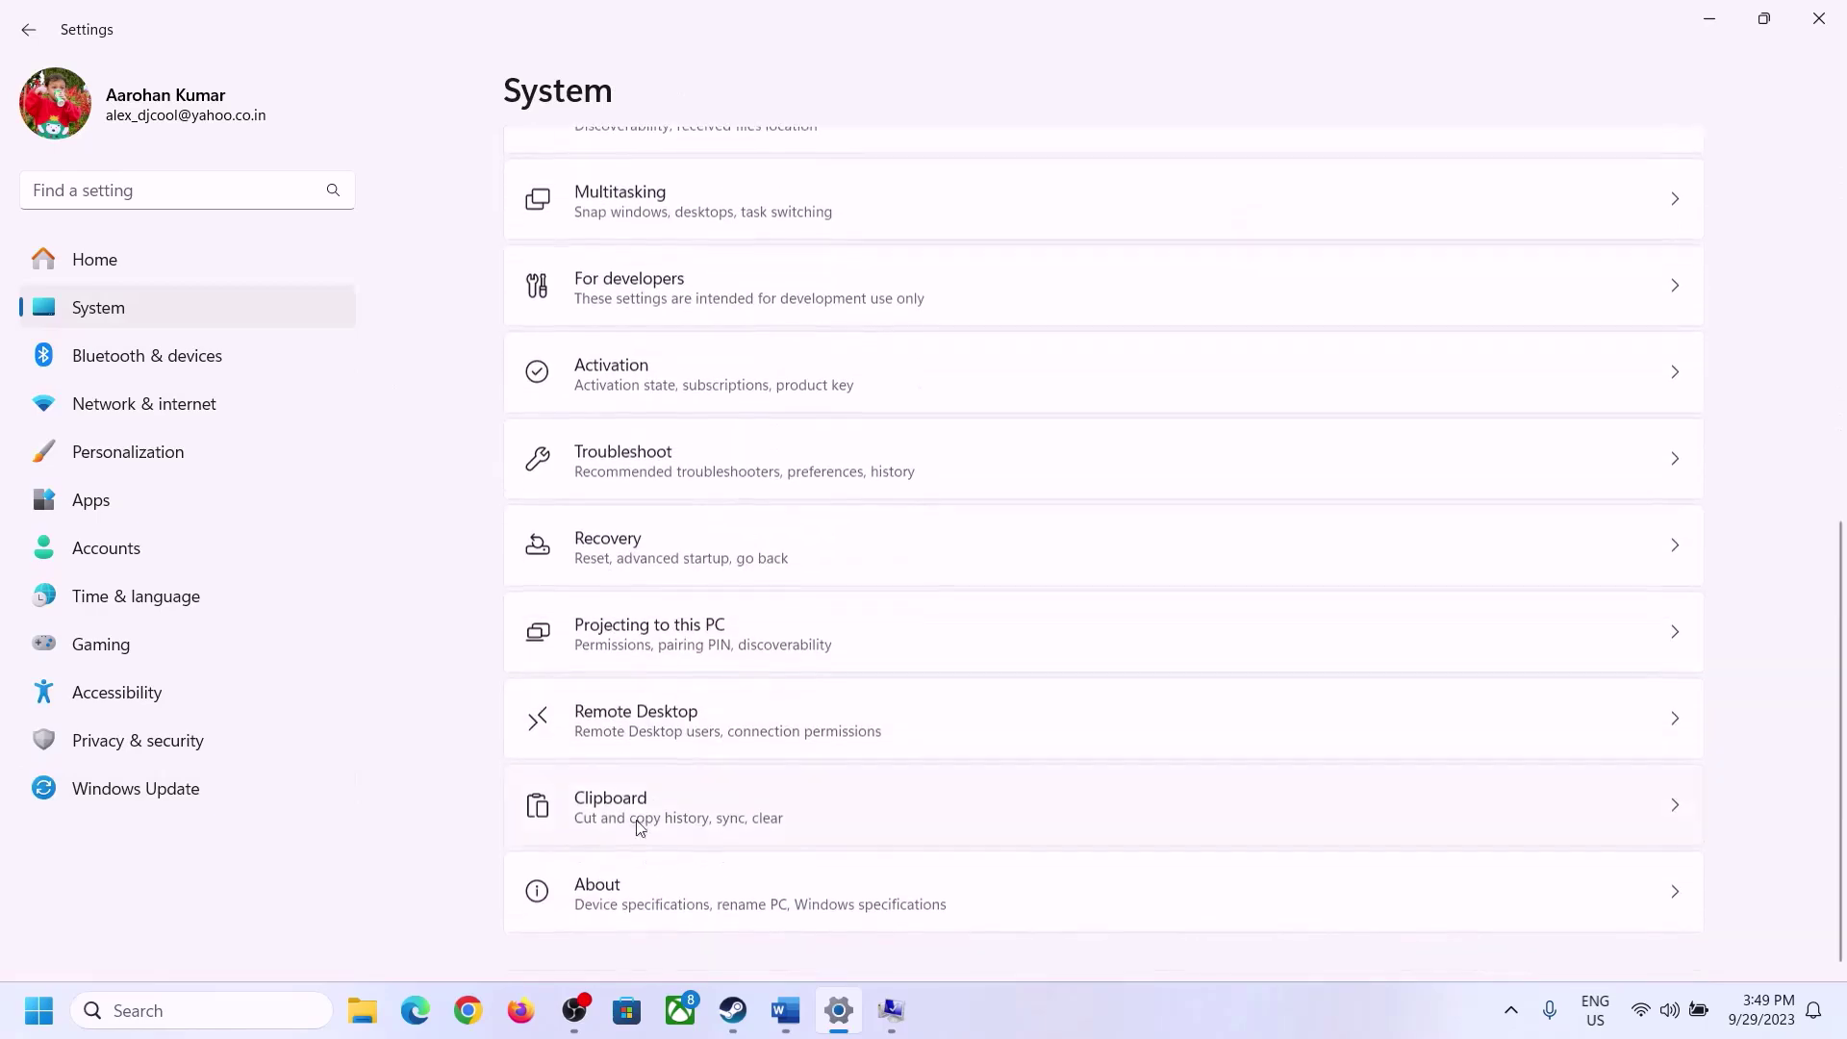
left_click(608, 912)
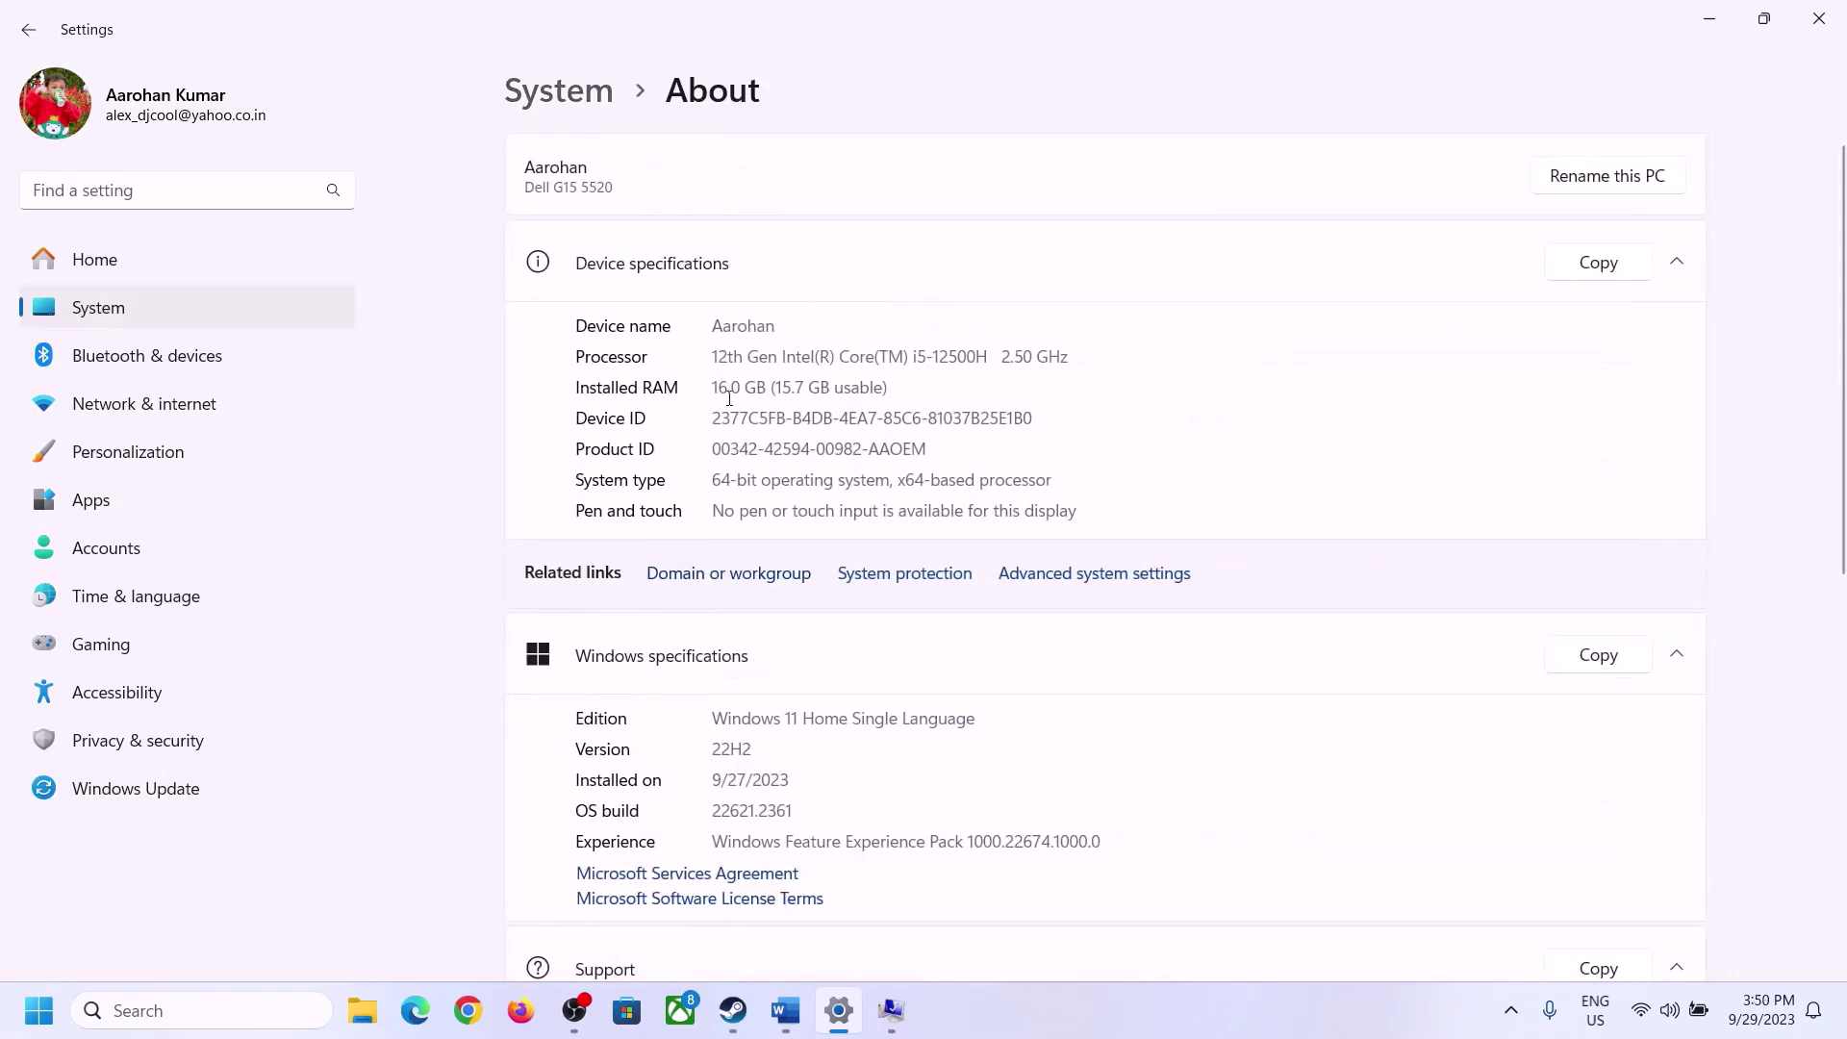
Highlight the installed RAM figure on the About page and compare it with the drive C custom size fields in Virtual Memory
left_click_drag(735, 385, 720, 387)
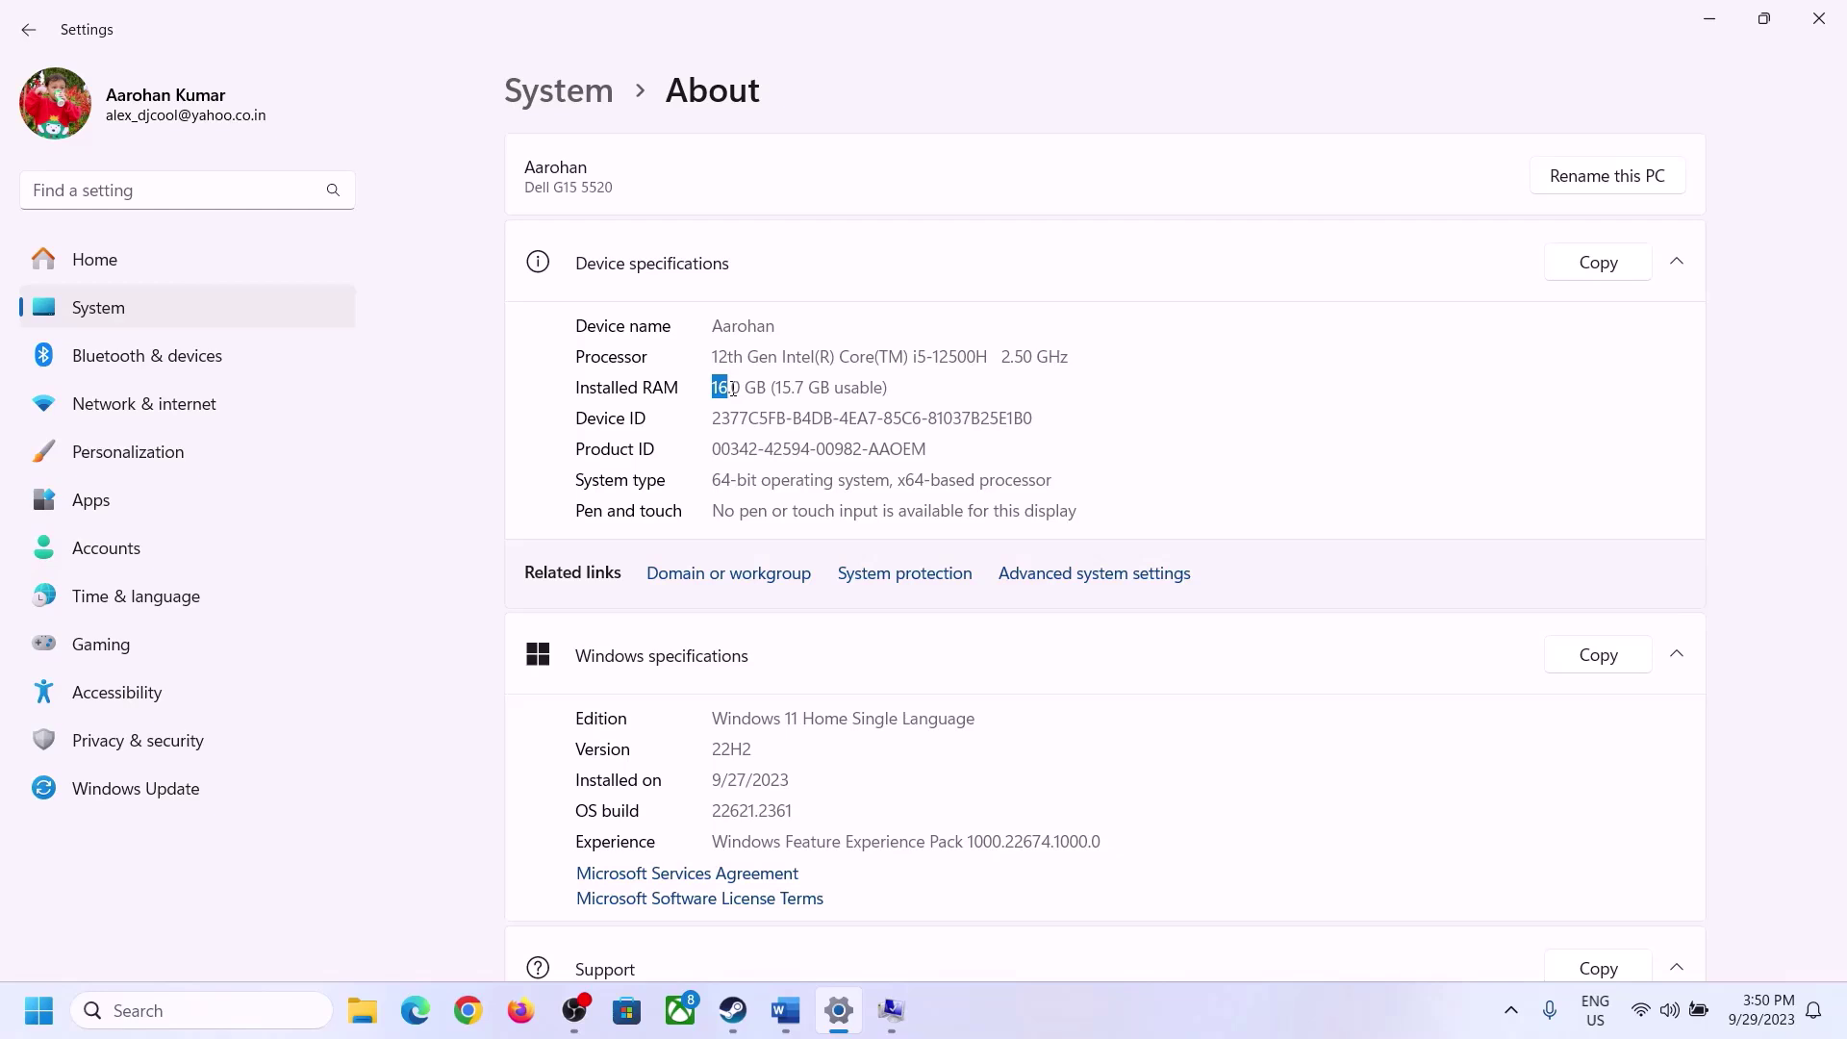
left_click(726, 385)
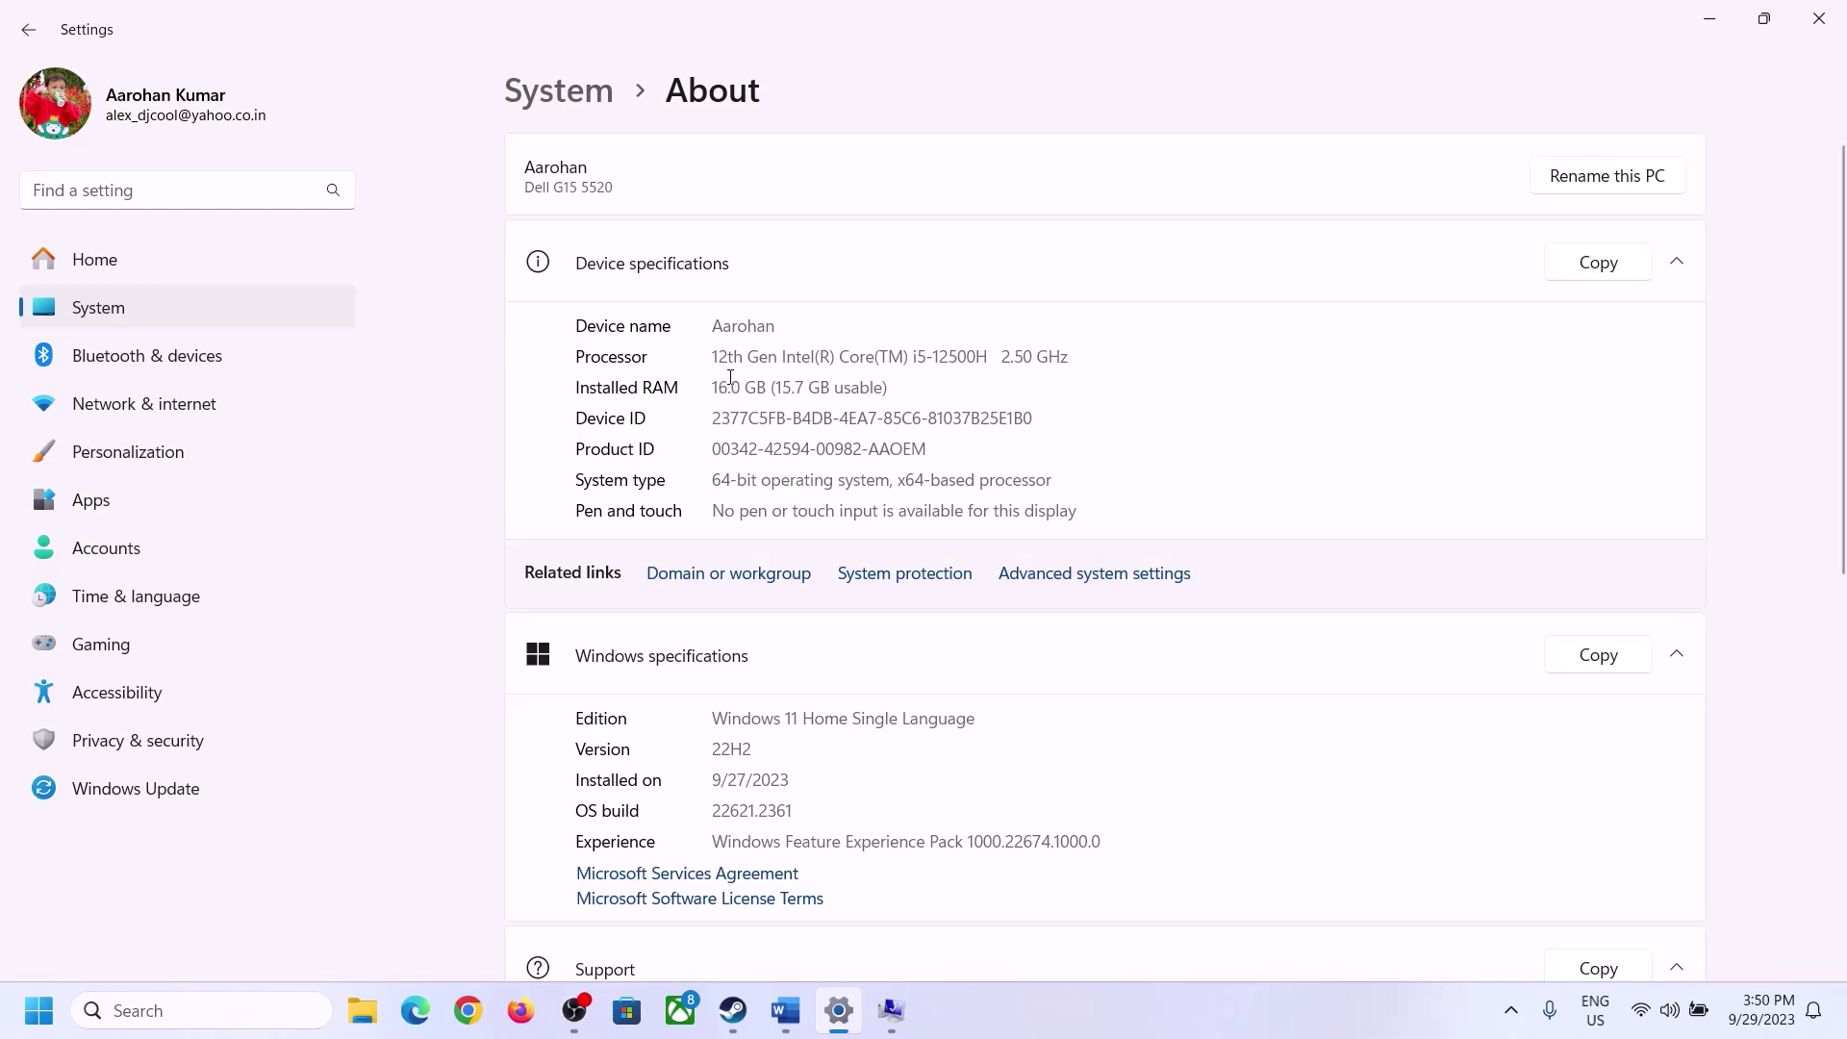
left_click_drag(730, 377, 703, 377)
left_click(891, 1010)
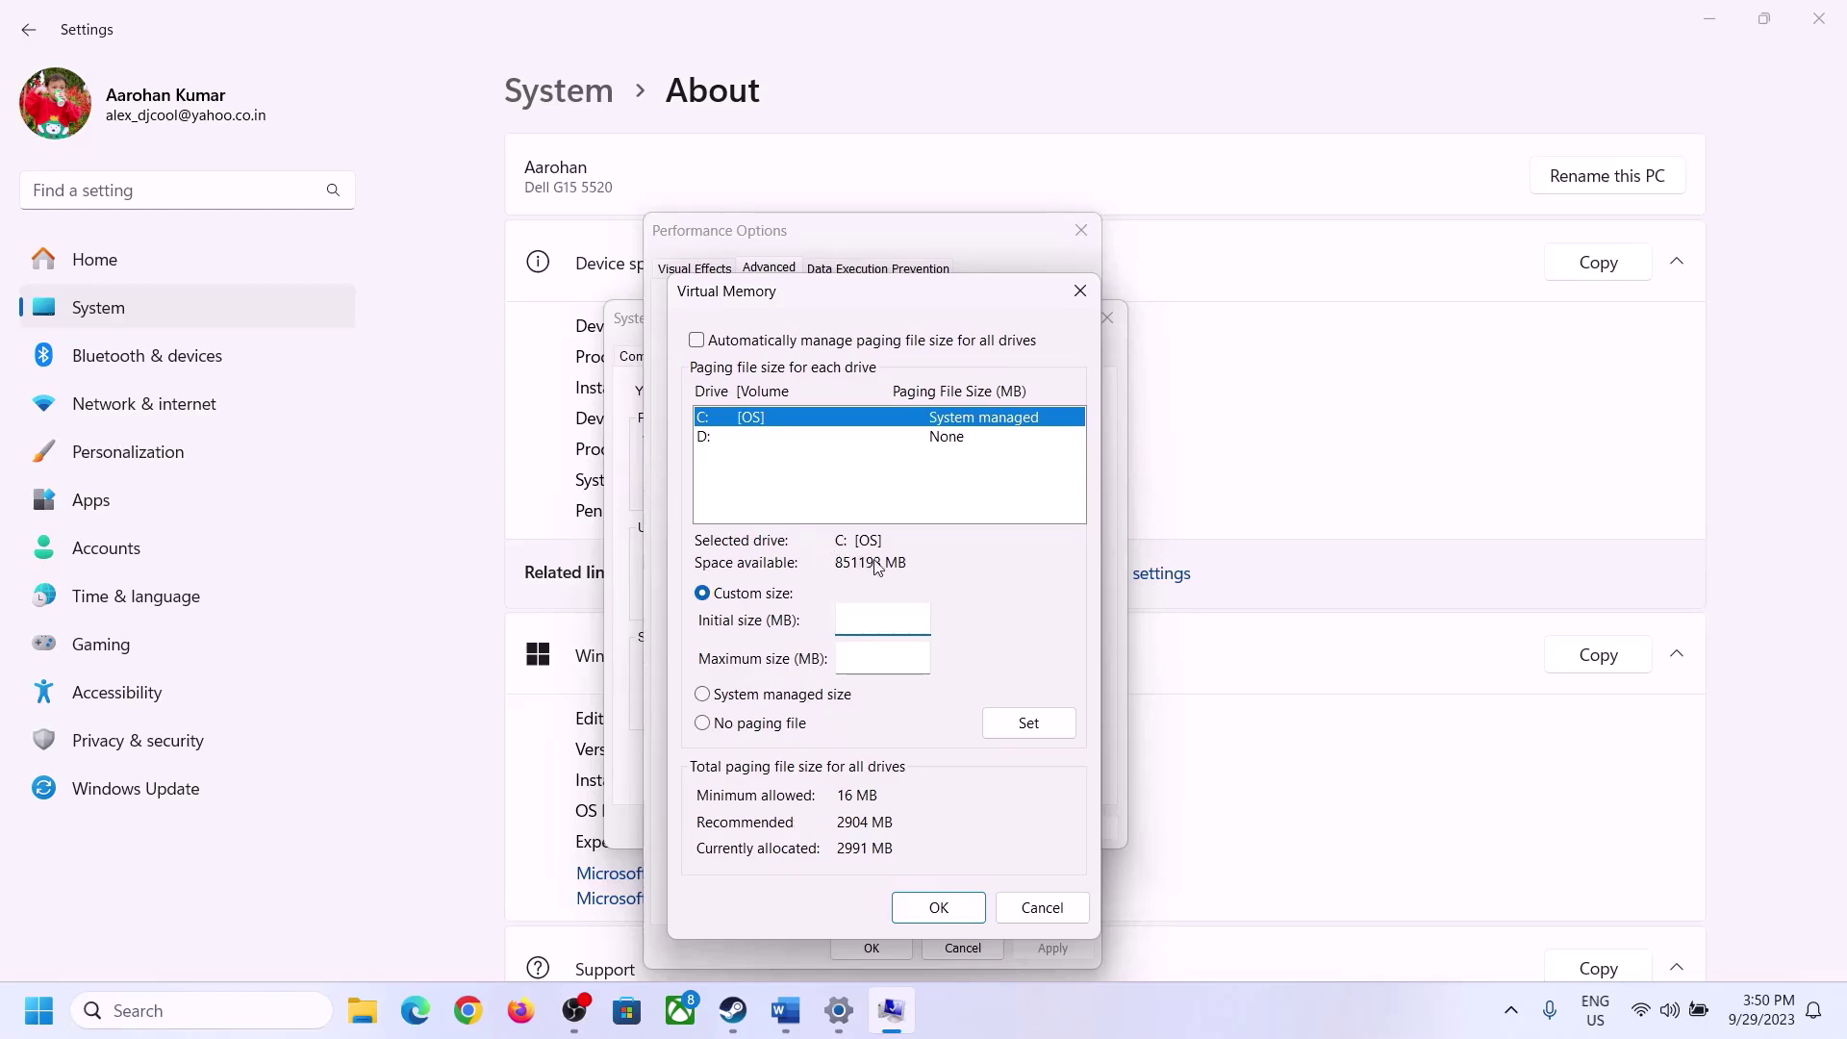
mouse_move(838, 1010)
left_click(834, 890)
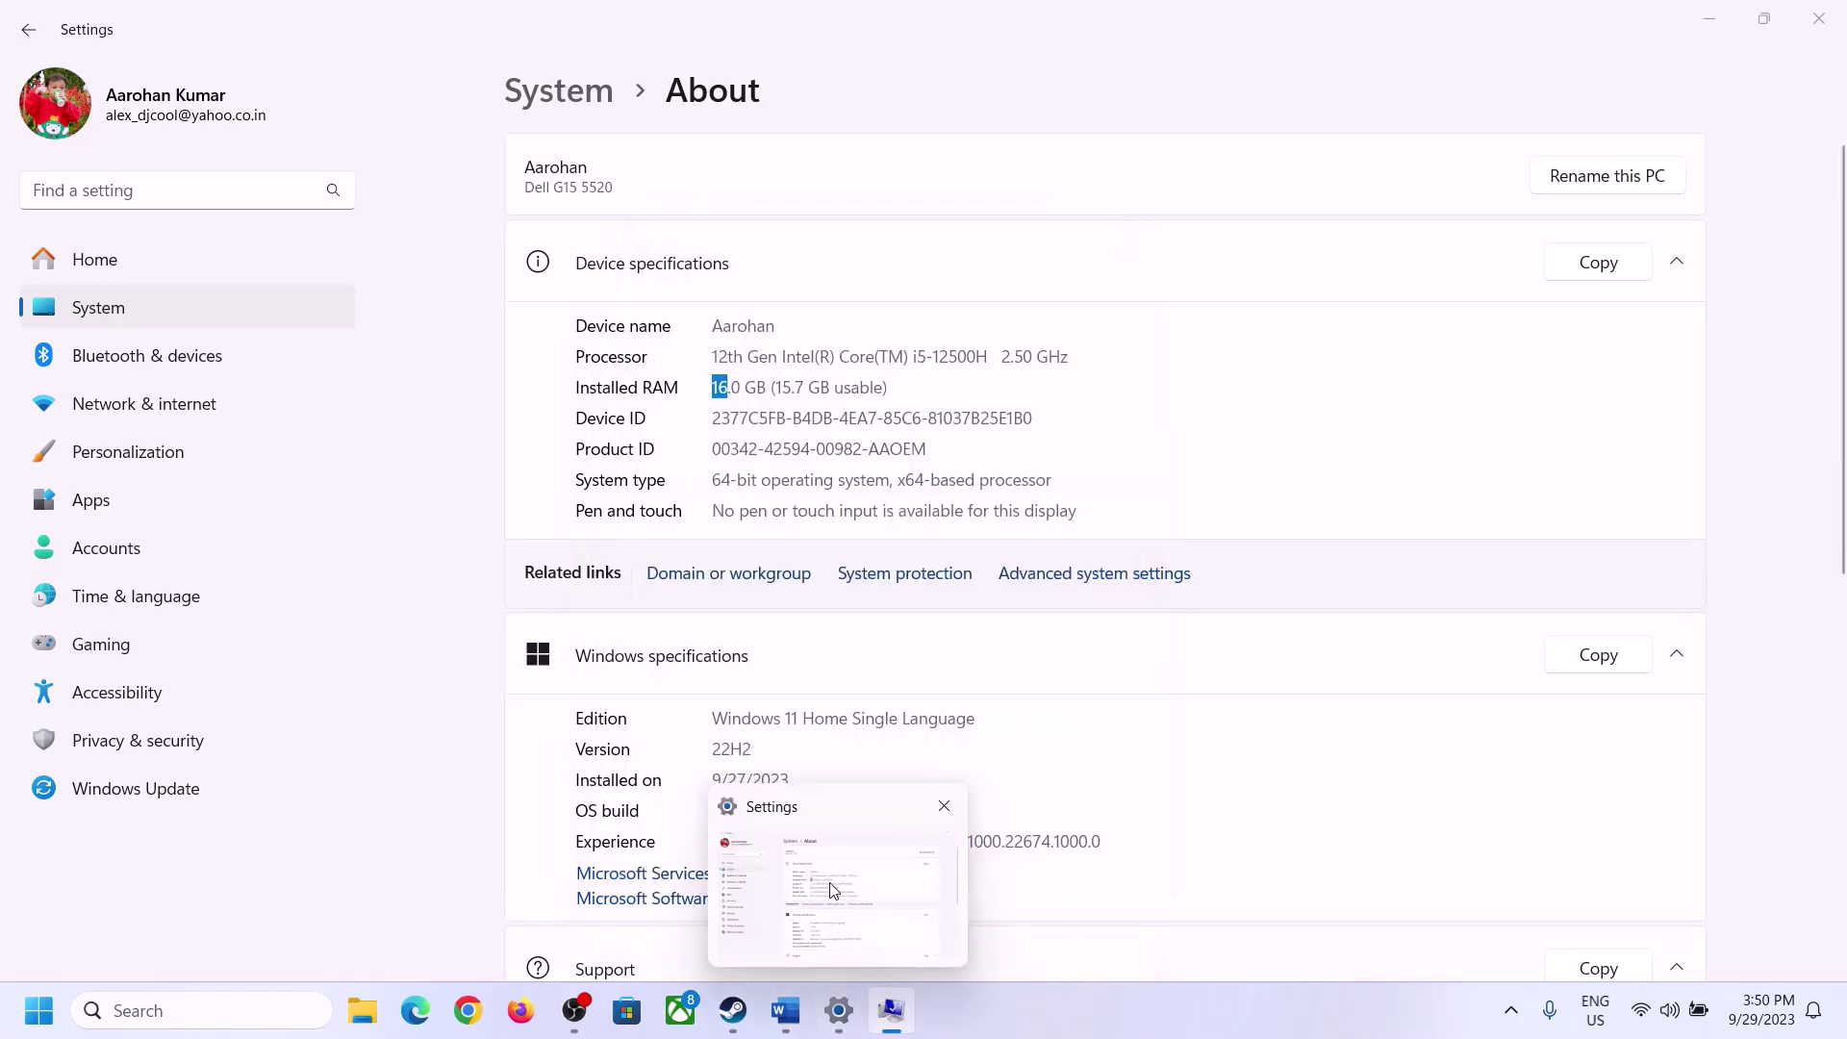
Open Calculator with the Run command "calc", place it beside the Virtual Memory dialog and show the Word size formulas behind it
key("super+r")
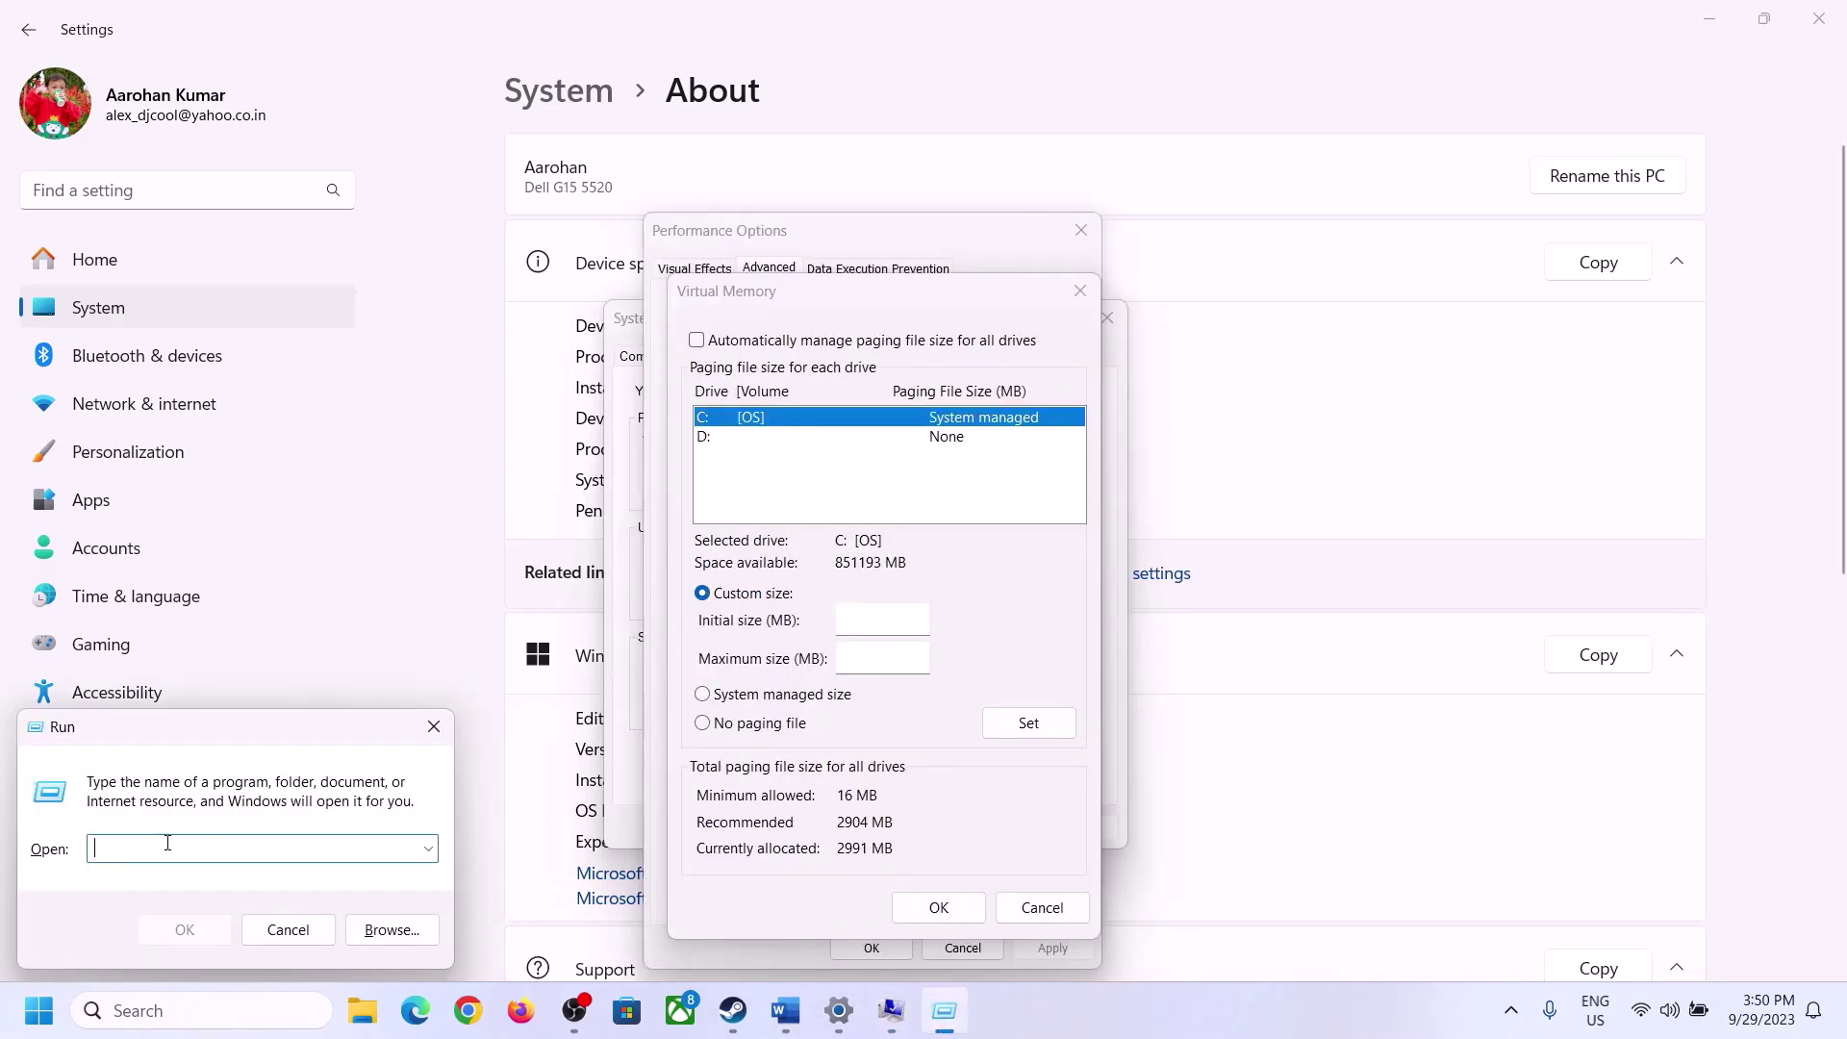
type("calc")
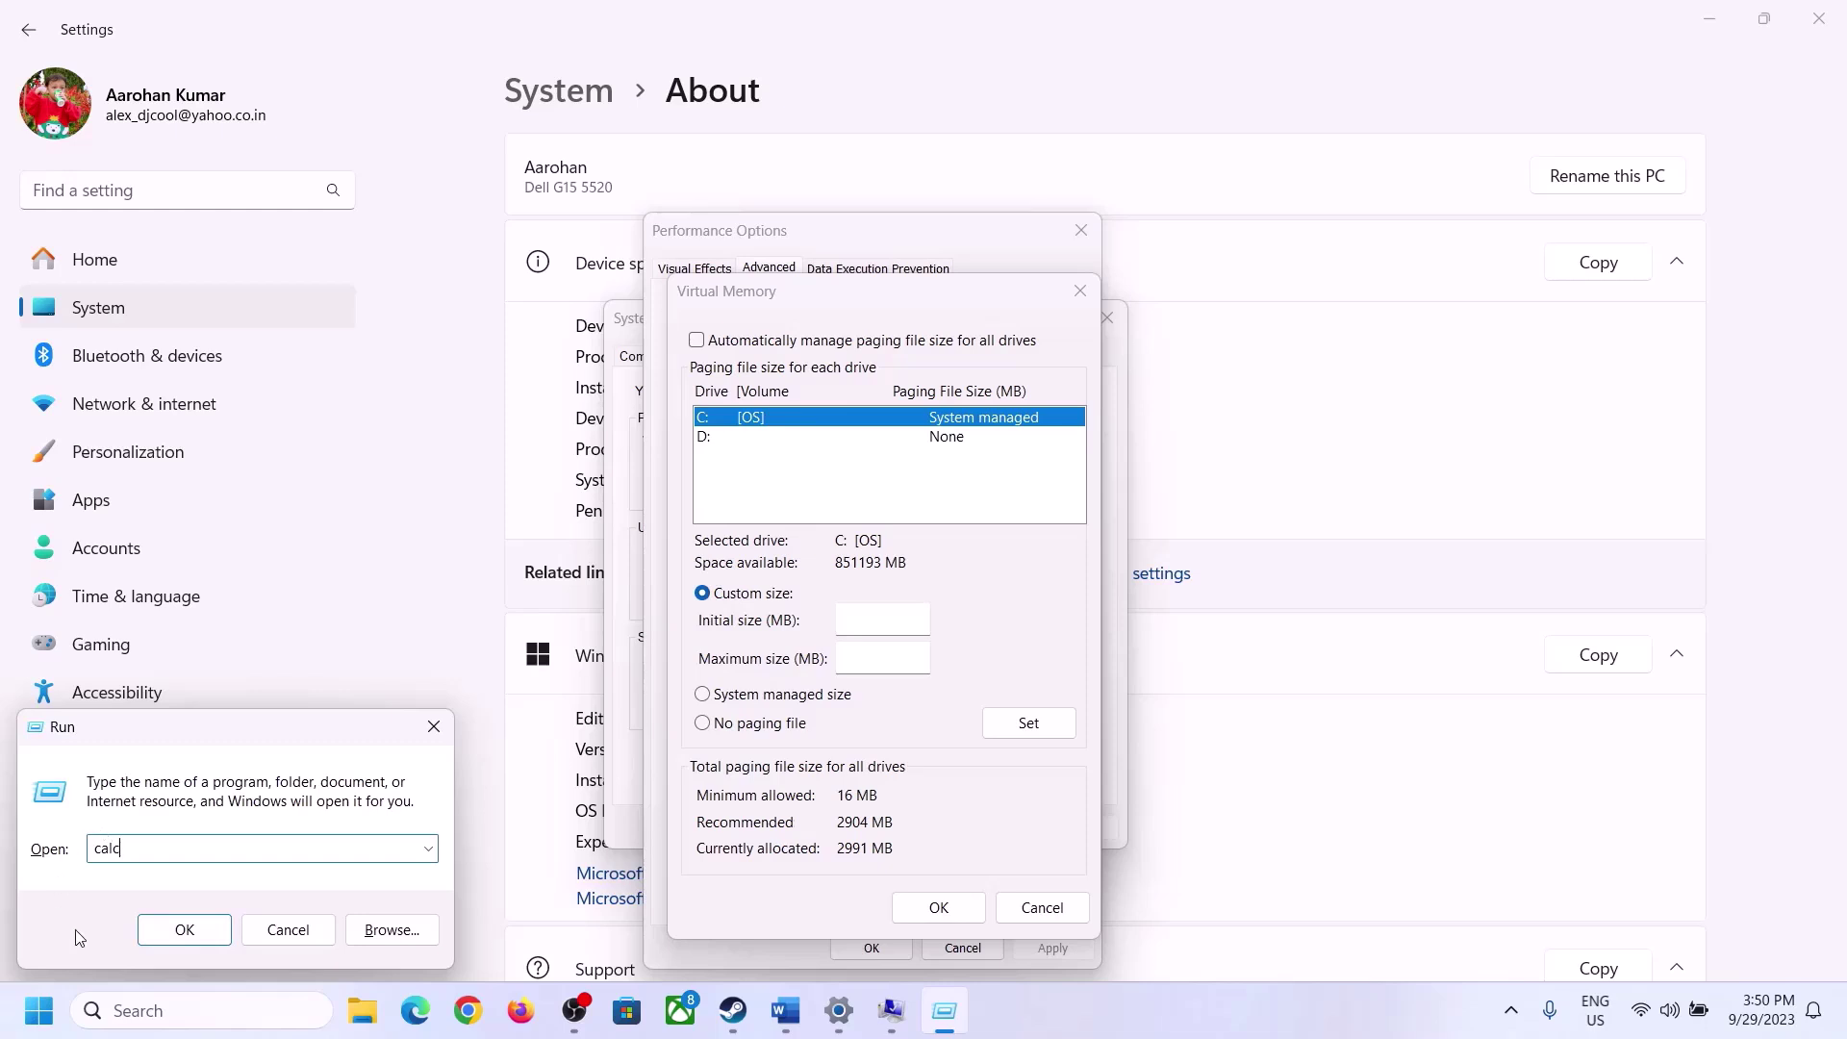
left_click(184, 929)
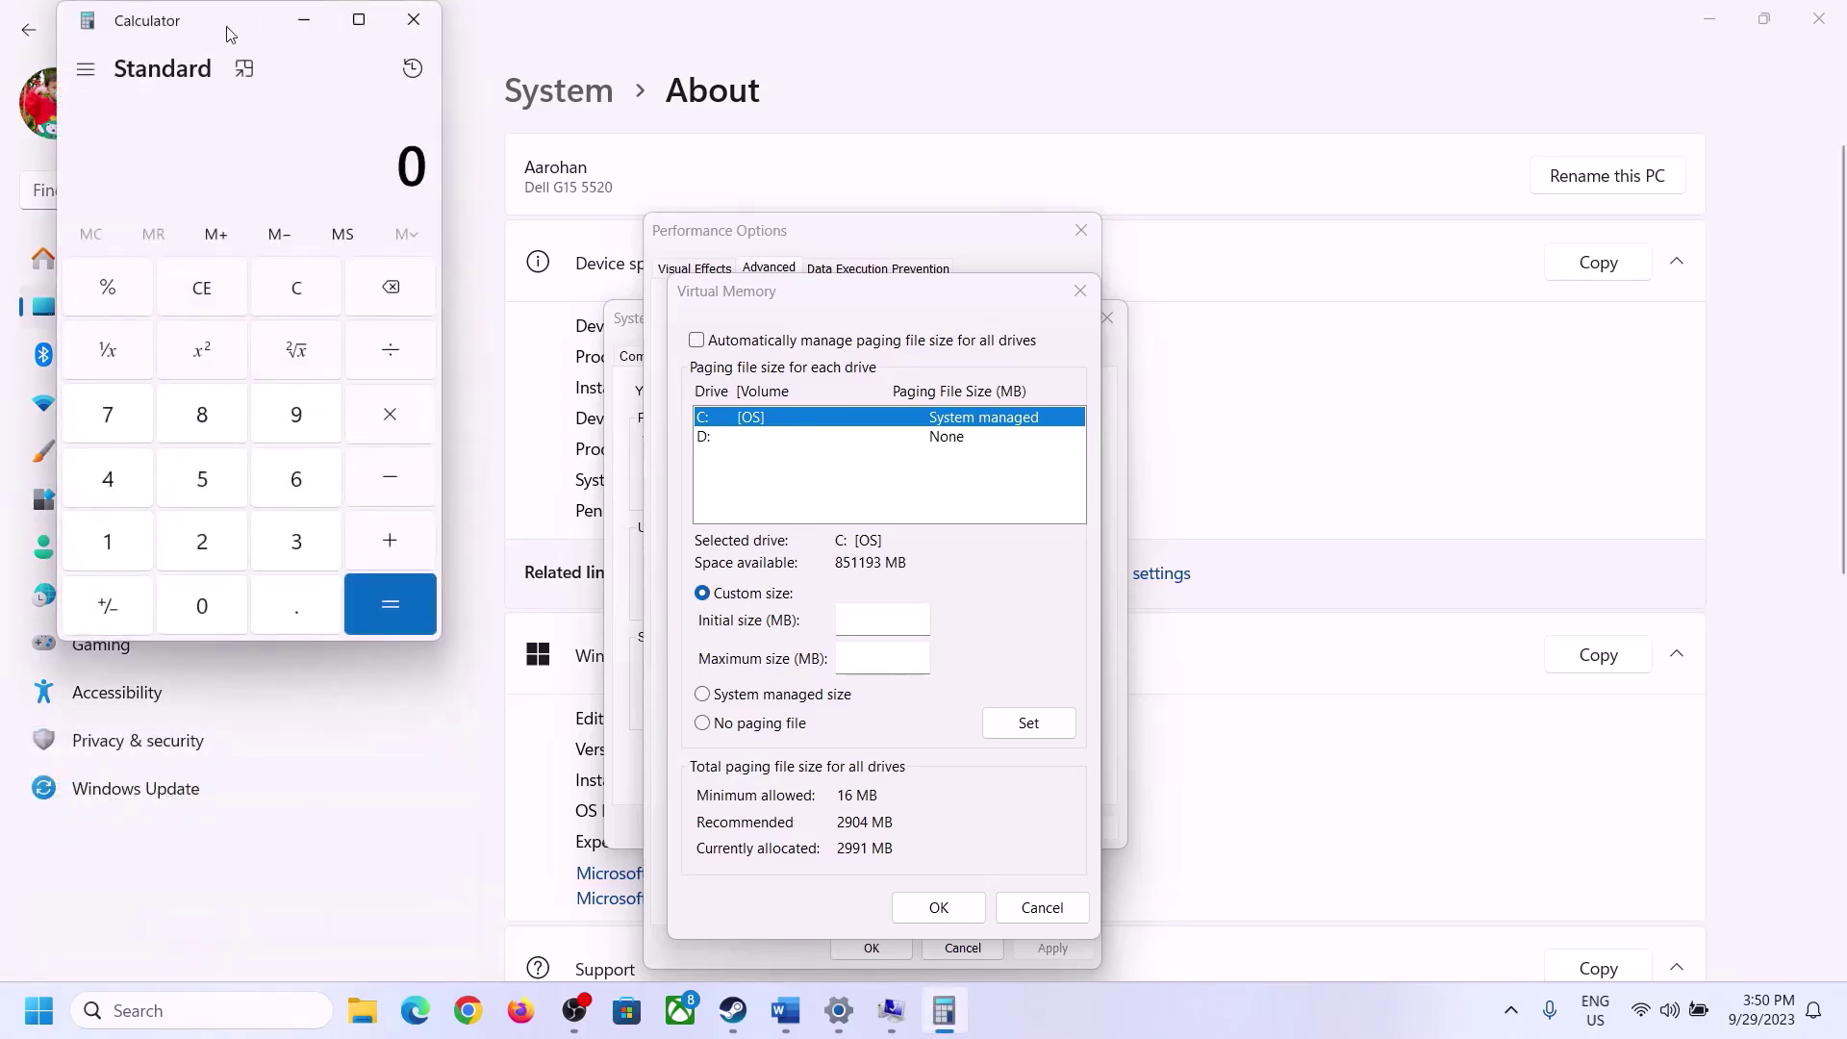
left_click_drag(230, 35, 1349, 316)
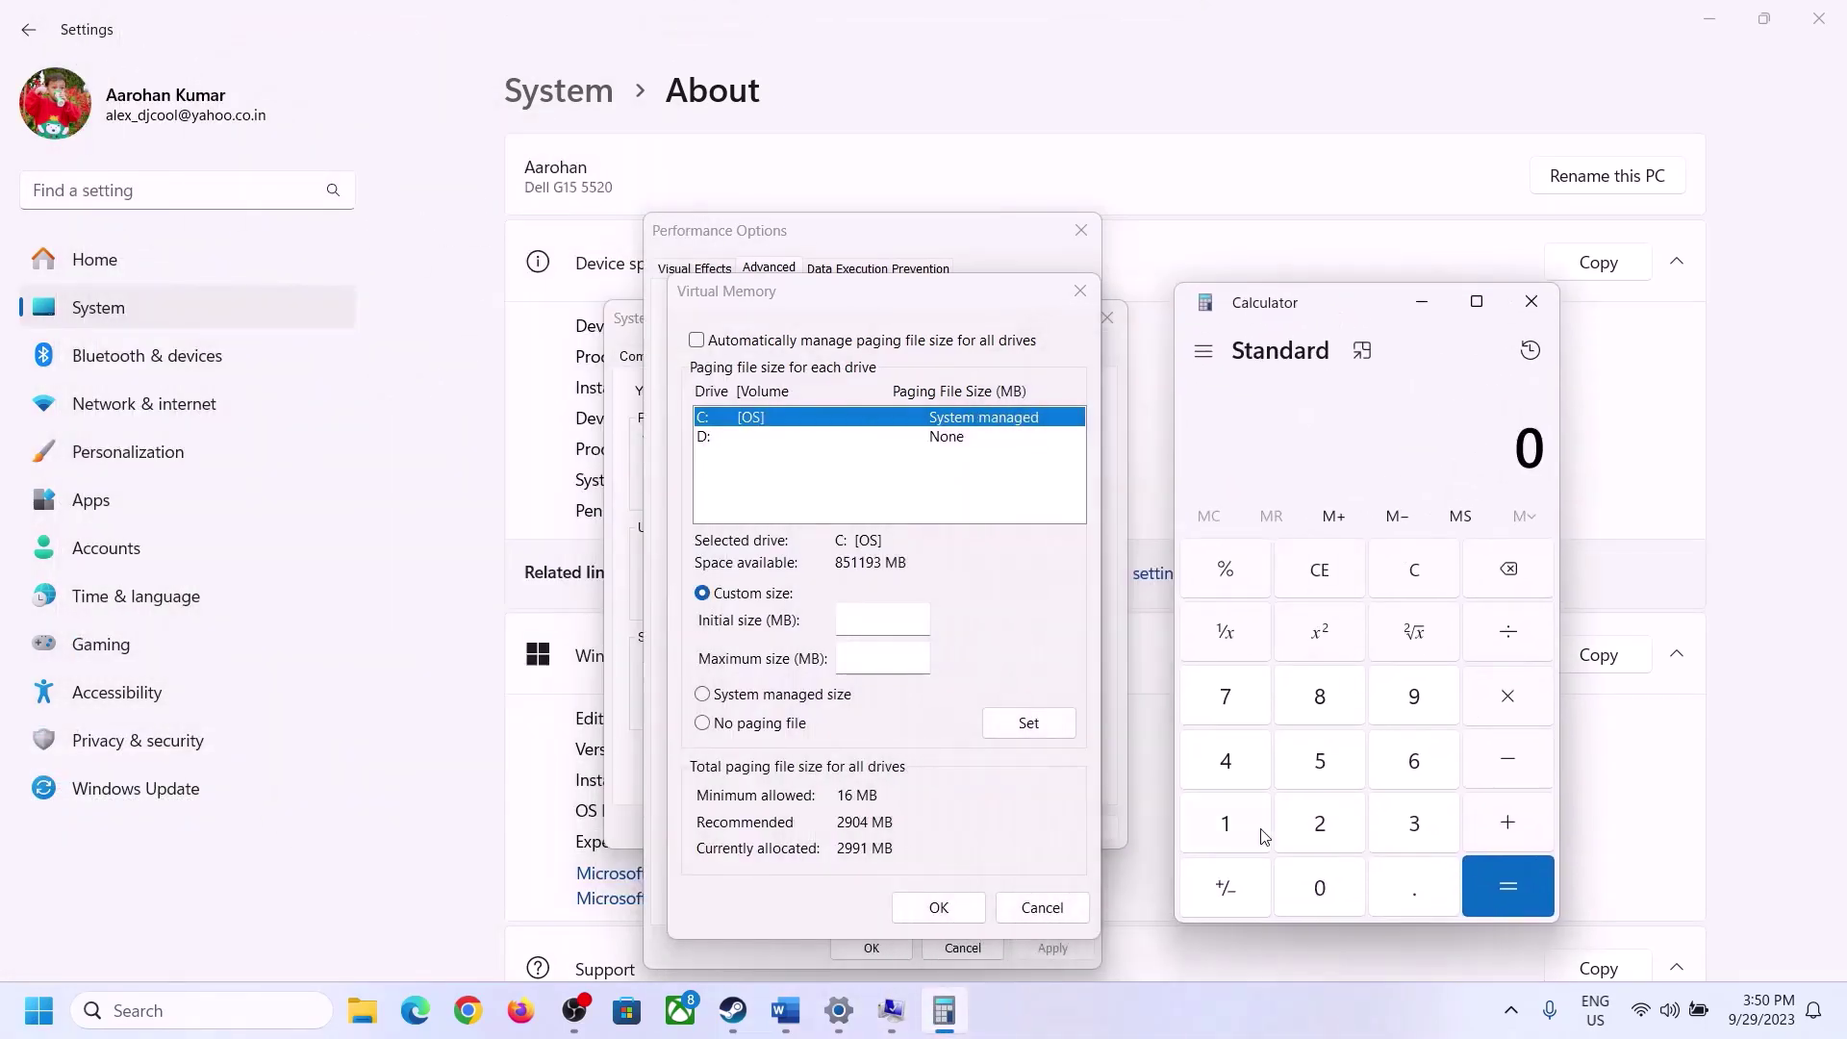
left_click(786, 1010)
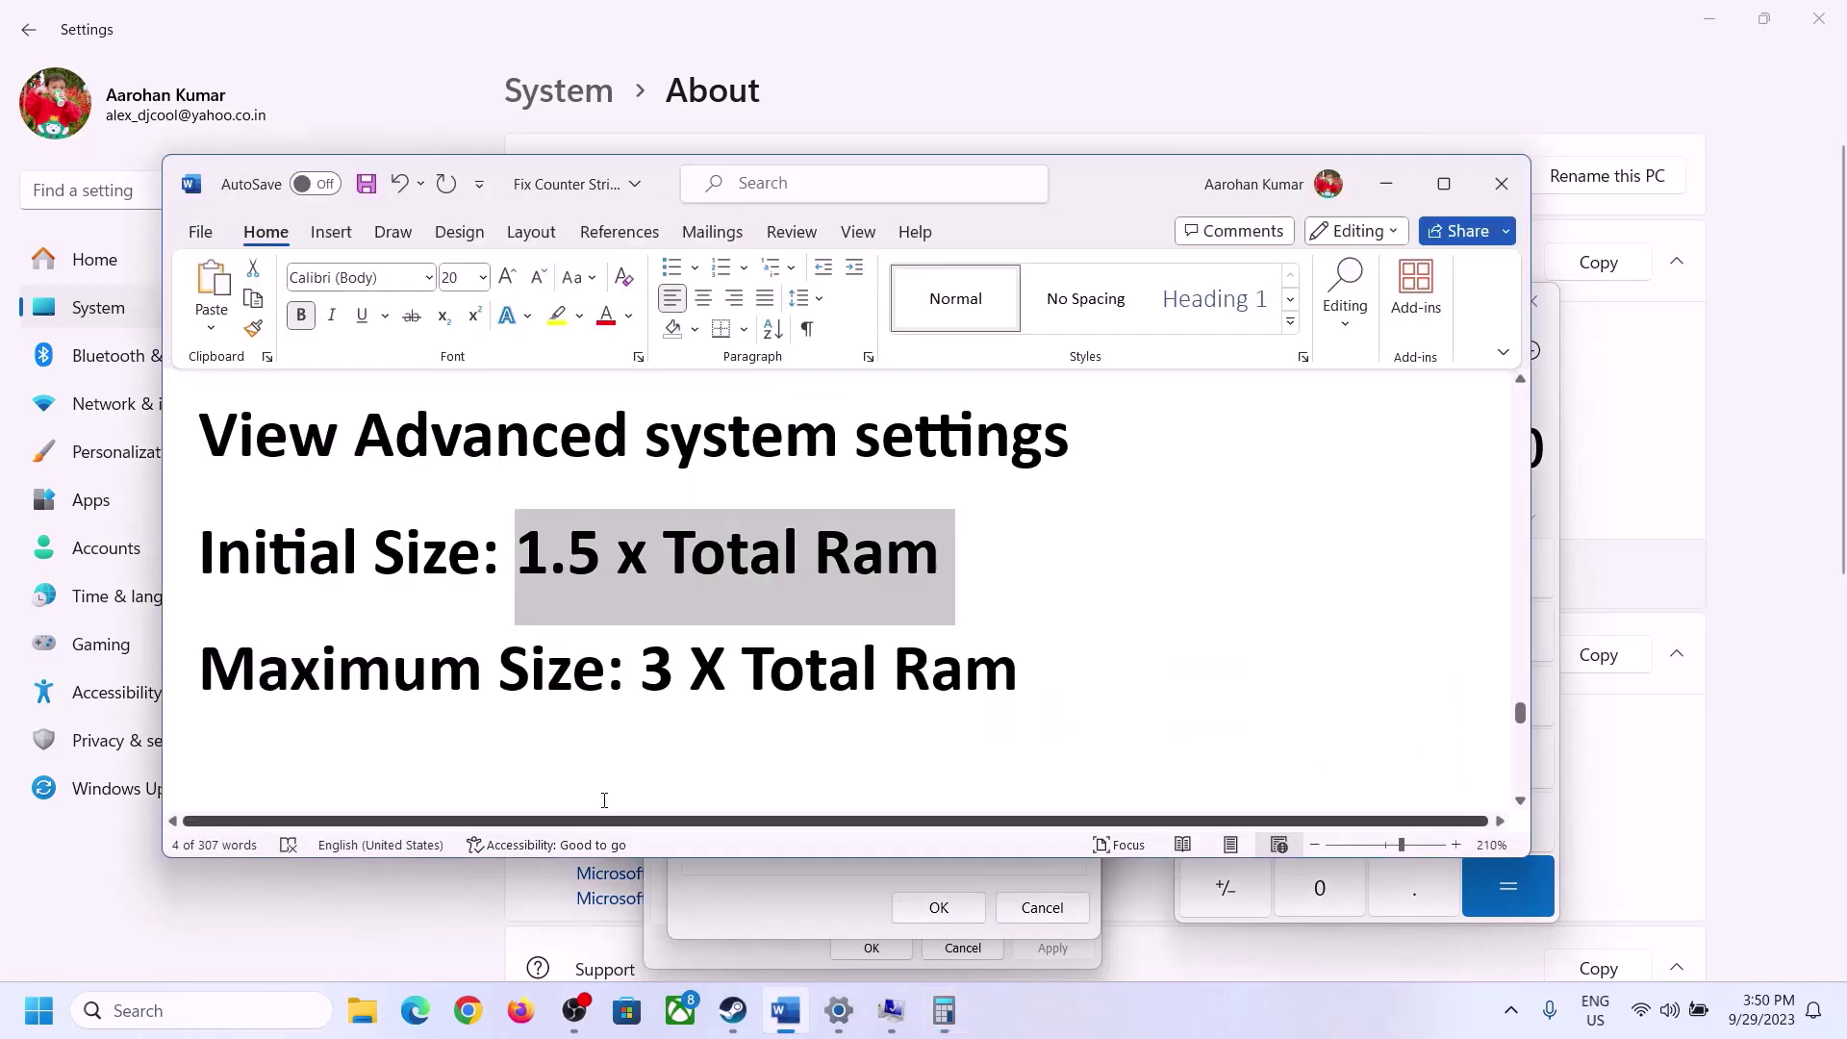
left_click(948, 1013)
left_click(1226, 824)
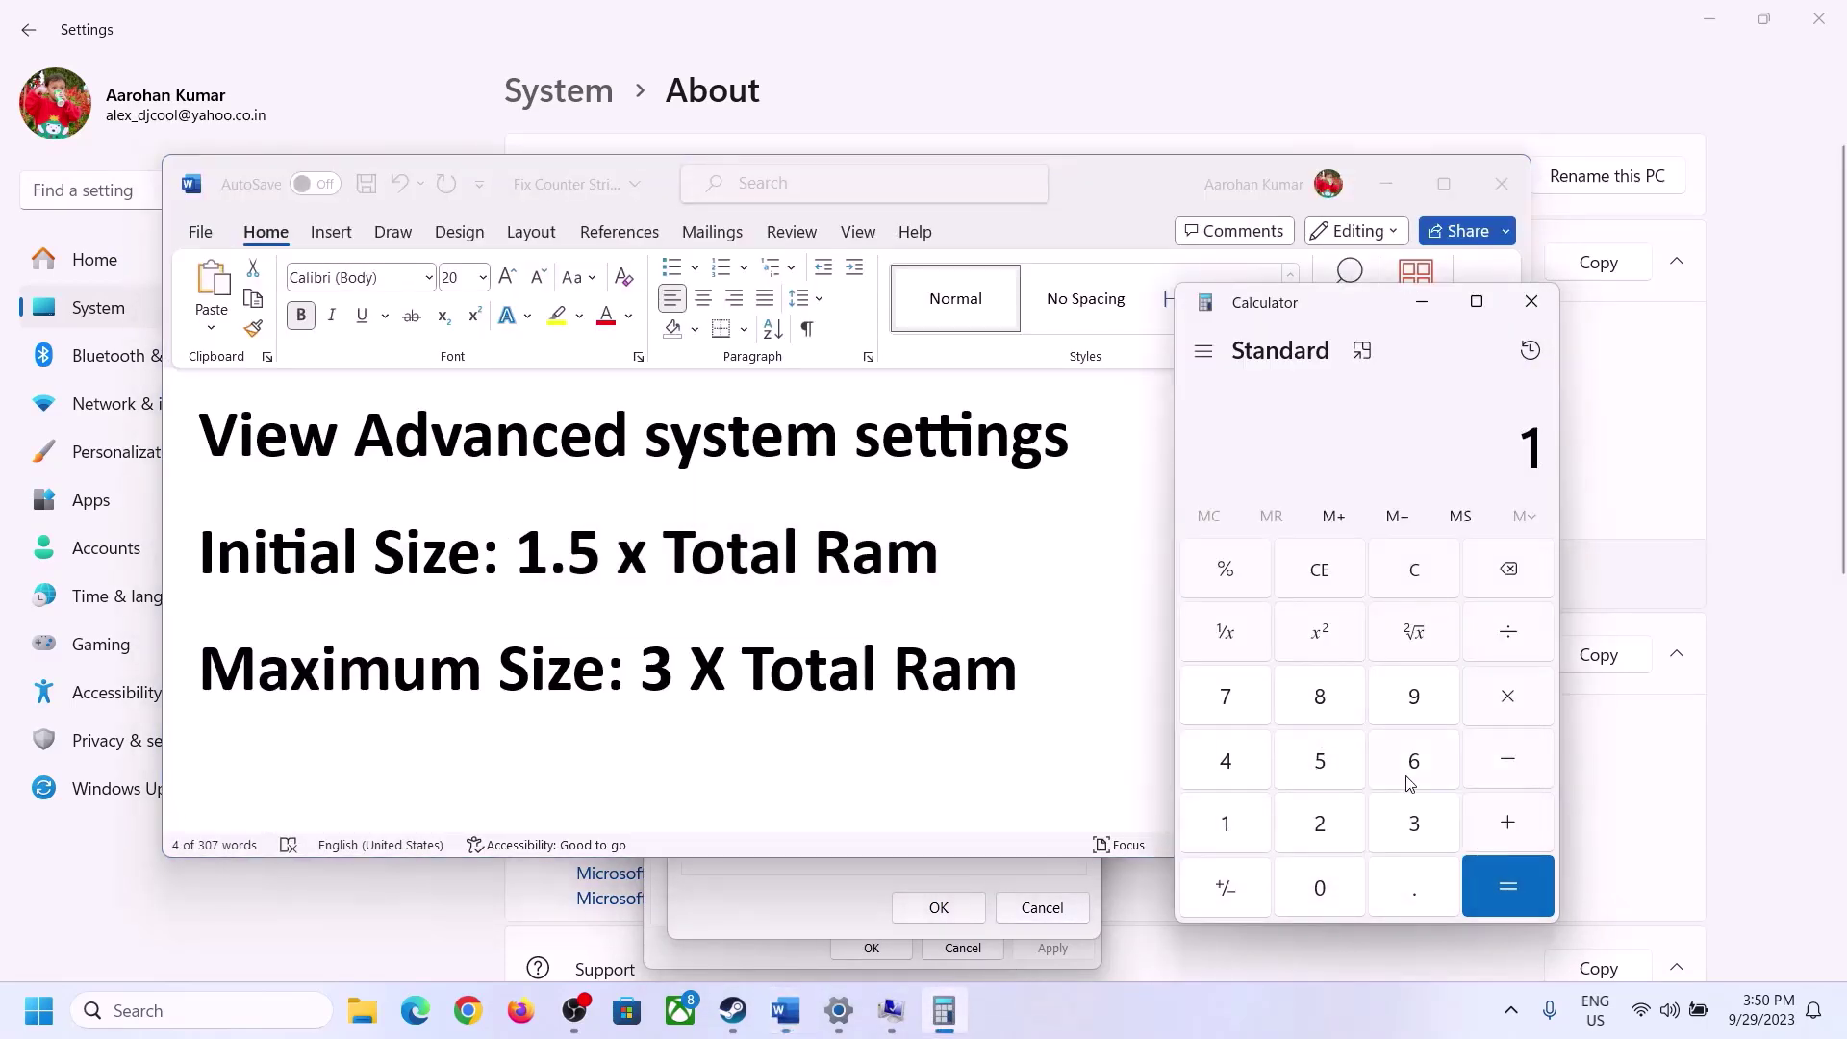
left_click(1411, 770)
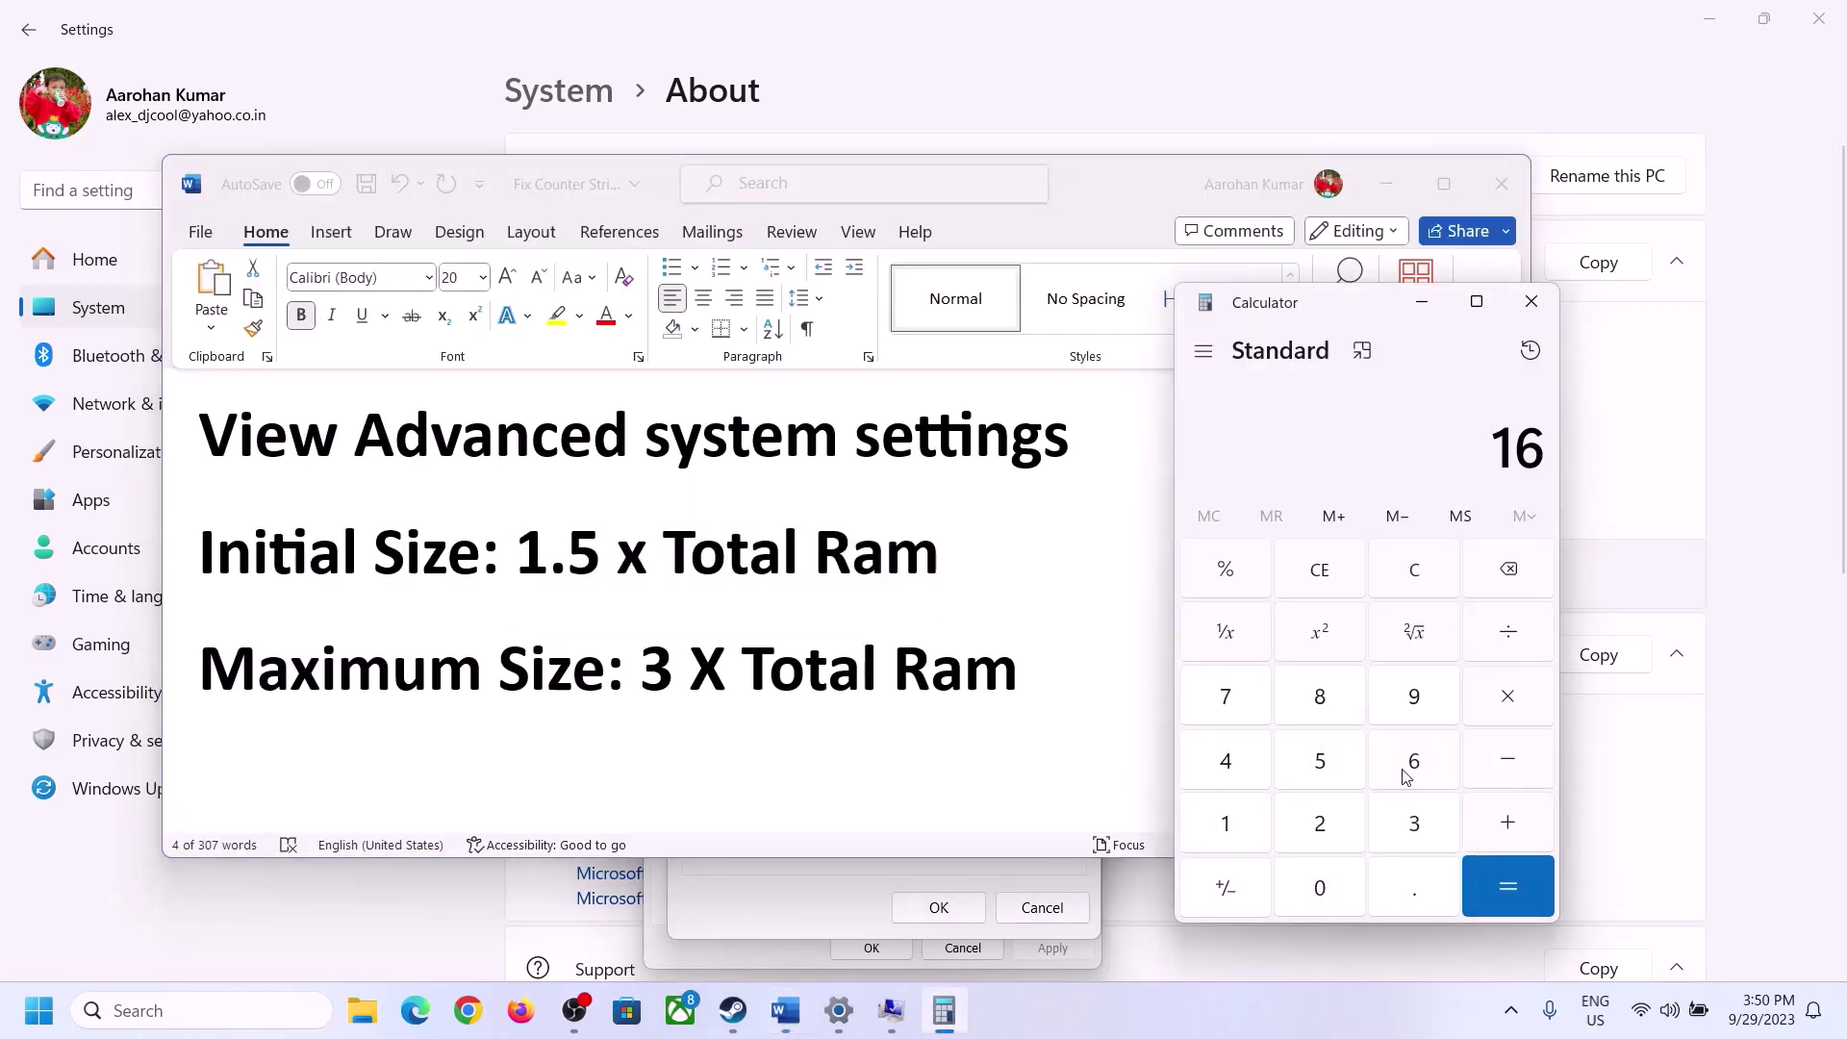
left_click(1421, 592)
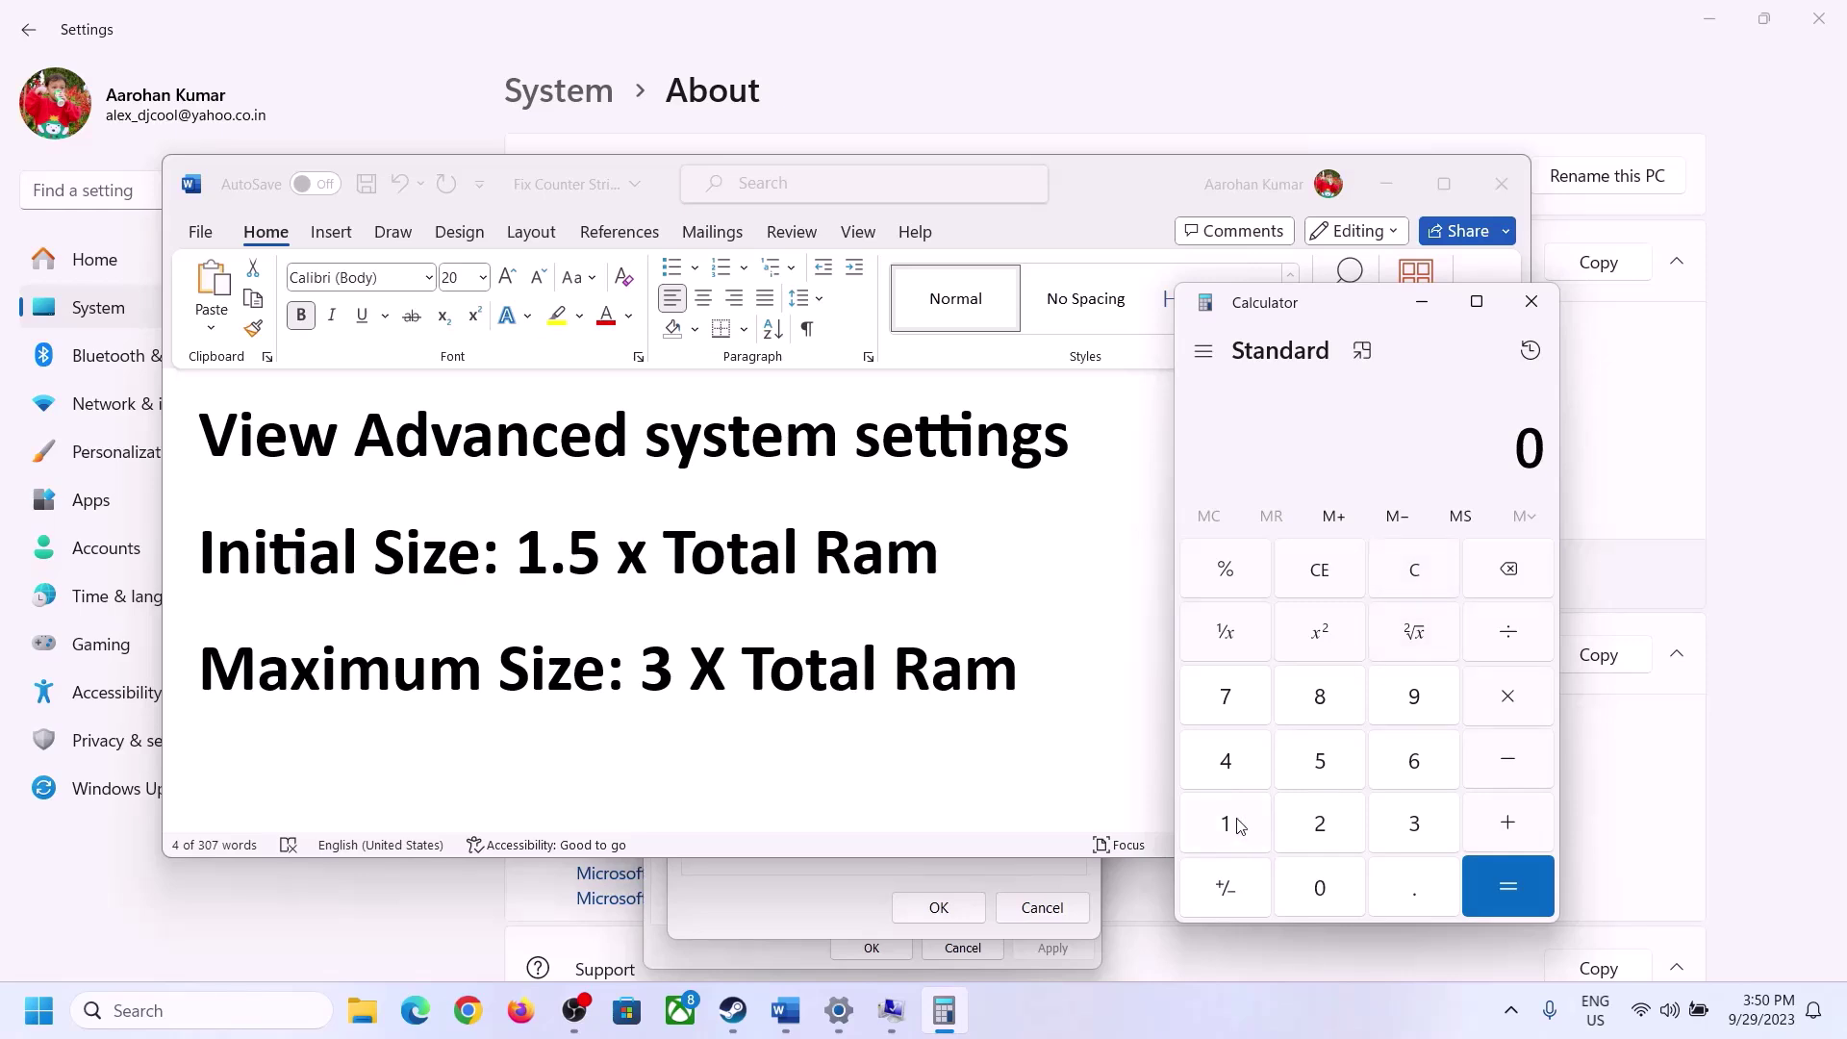
Convert the installed RAM to megabytes in Calculator by computing 16 × 1024
left_click(1225, 824)
left_click(1387, 772)
left_click(1505, 709)
left_click(1223, 830)
left_click(1332, 895)
left_click(1289, 813)
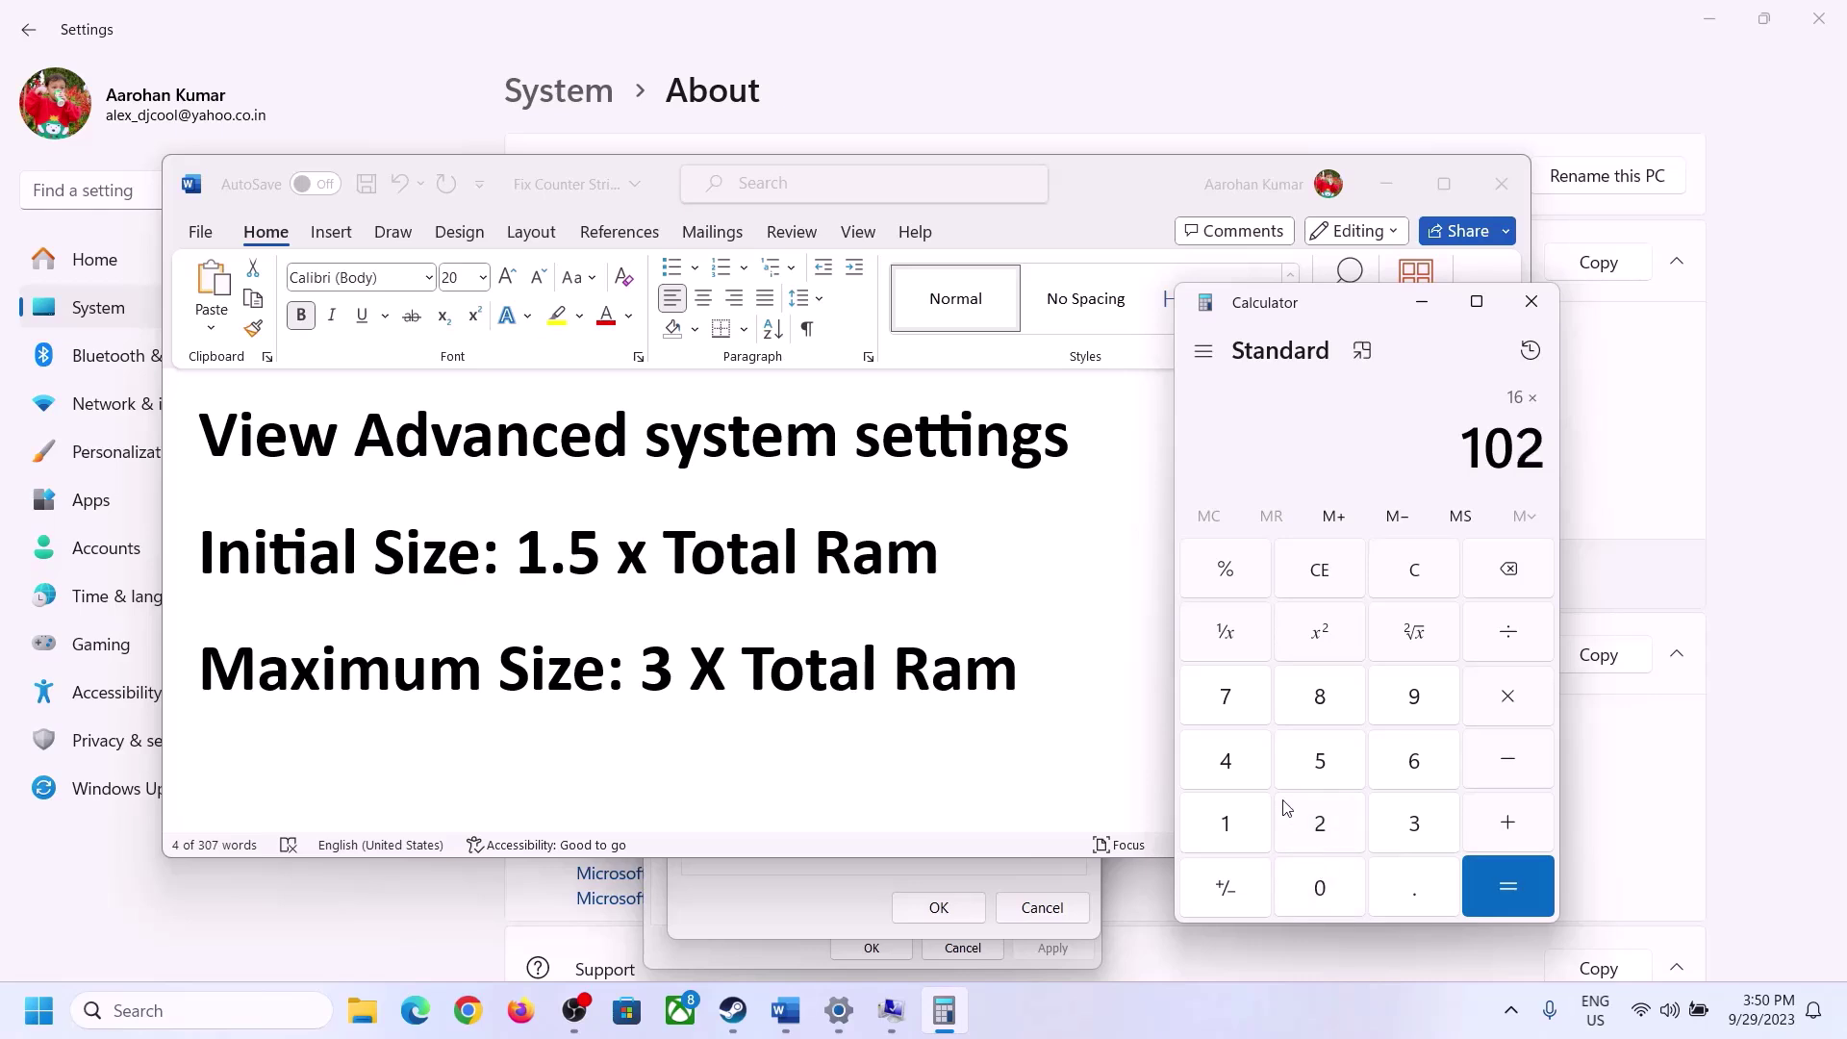
left_click(1241, 778)
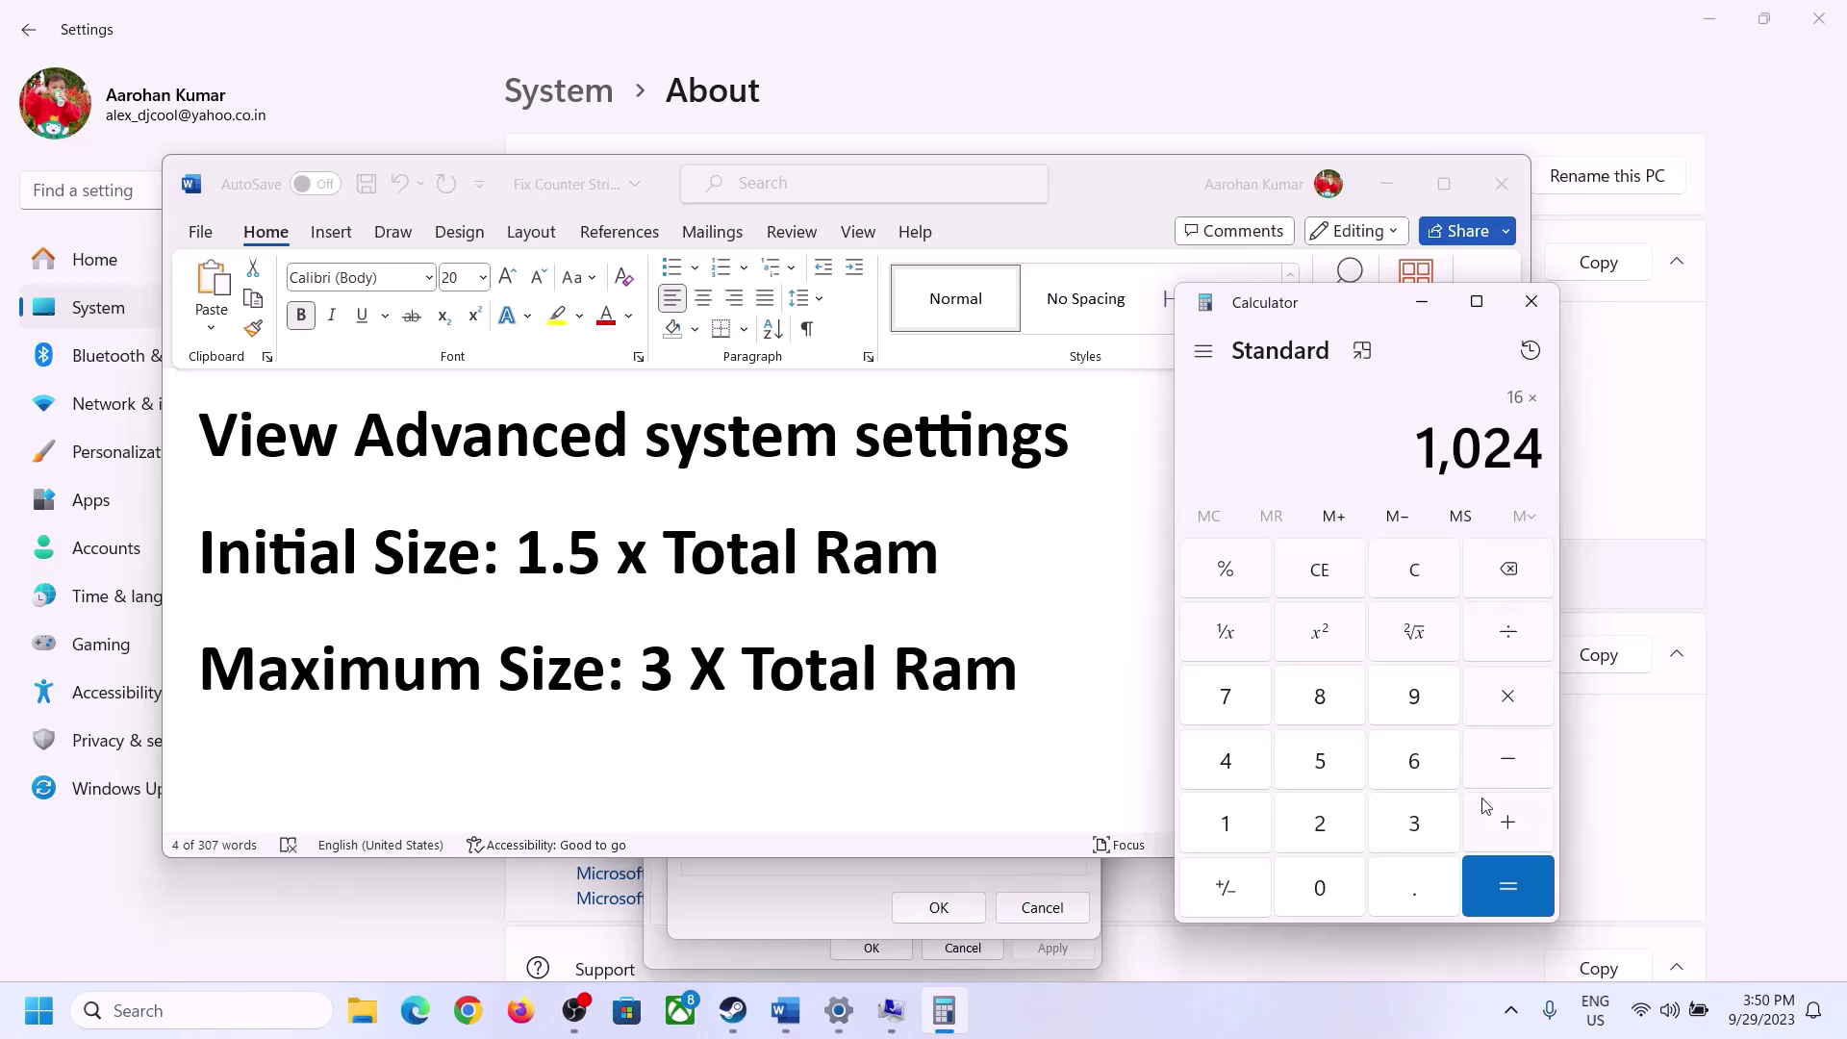
left_click(1507, 887)
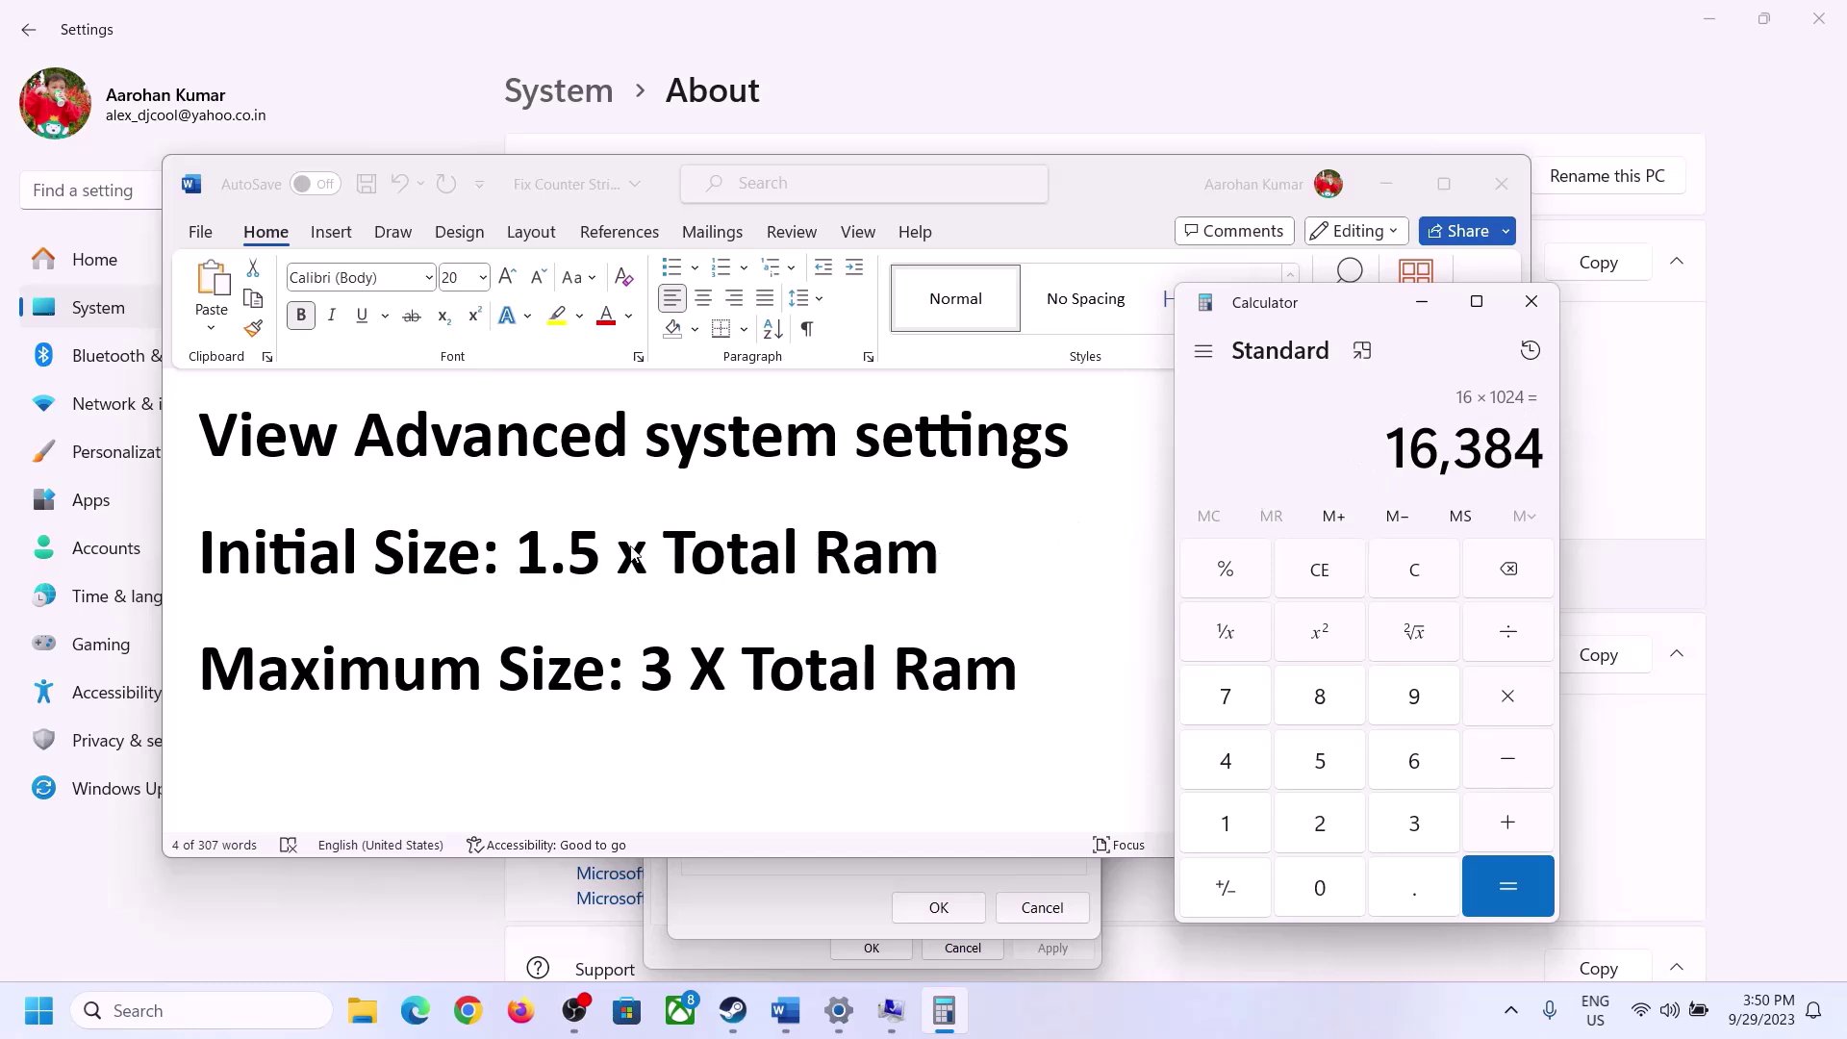
Multiply the RAM in megabytes by 1.5 in Calculator to work out the initial paging file size
left_click(1507, 697)
left_click(1250, 829)
left_click(1407, 902)
left_click(1332, 773)
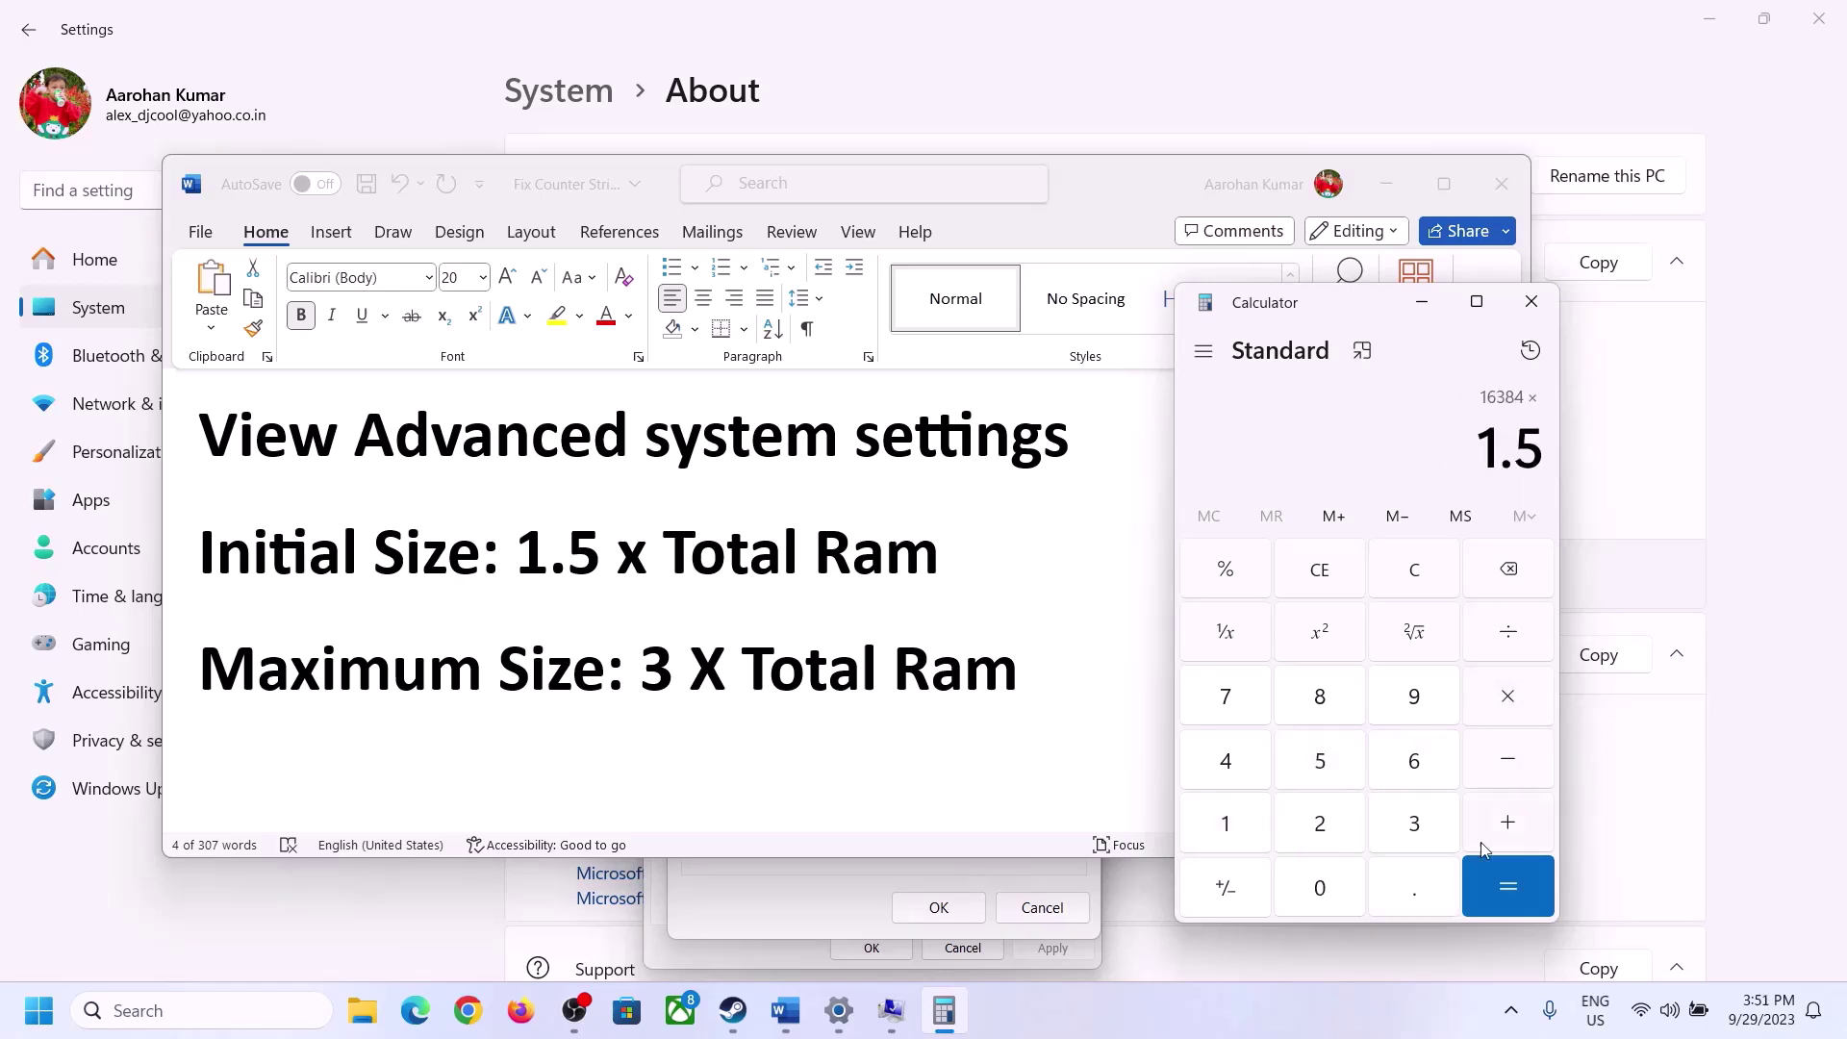
left_click(1506, 878)
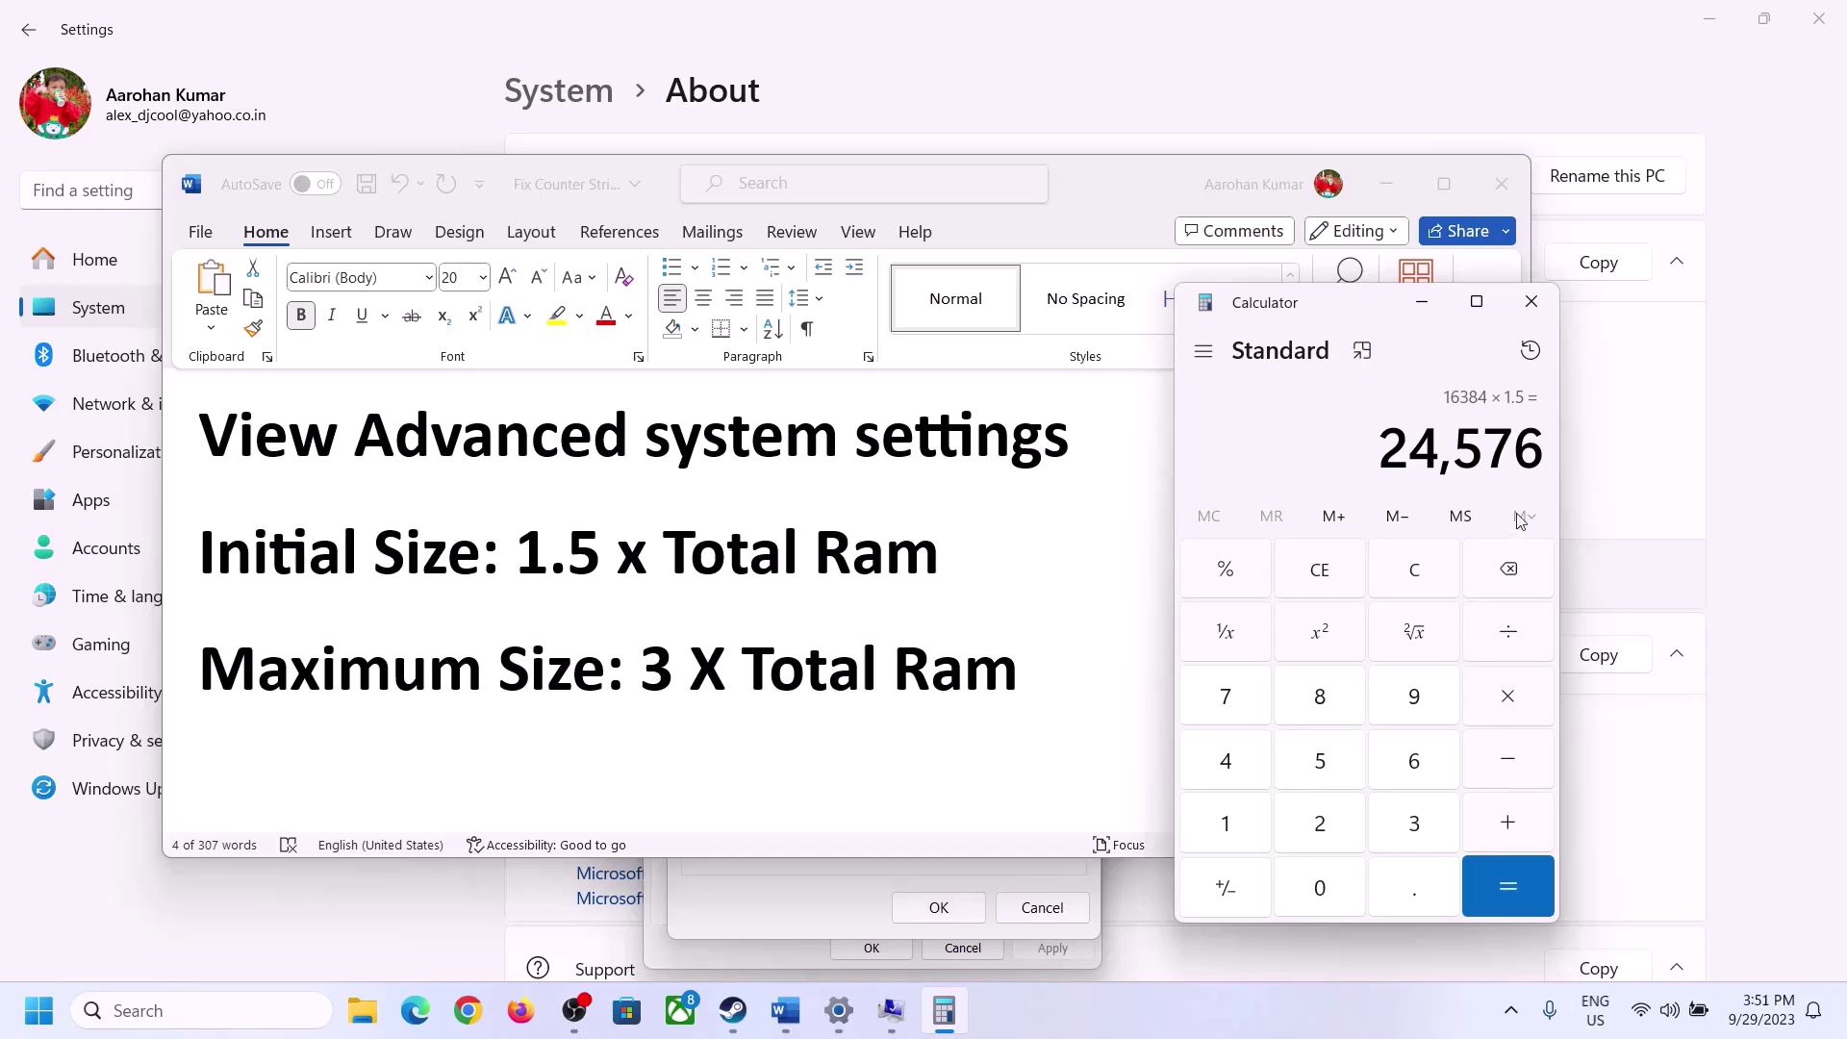
Set the custom initial paging file size for drive C to 24576 MB in the Virtual Memory dialog
left_click(828, 886)
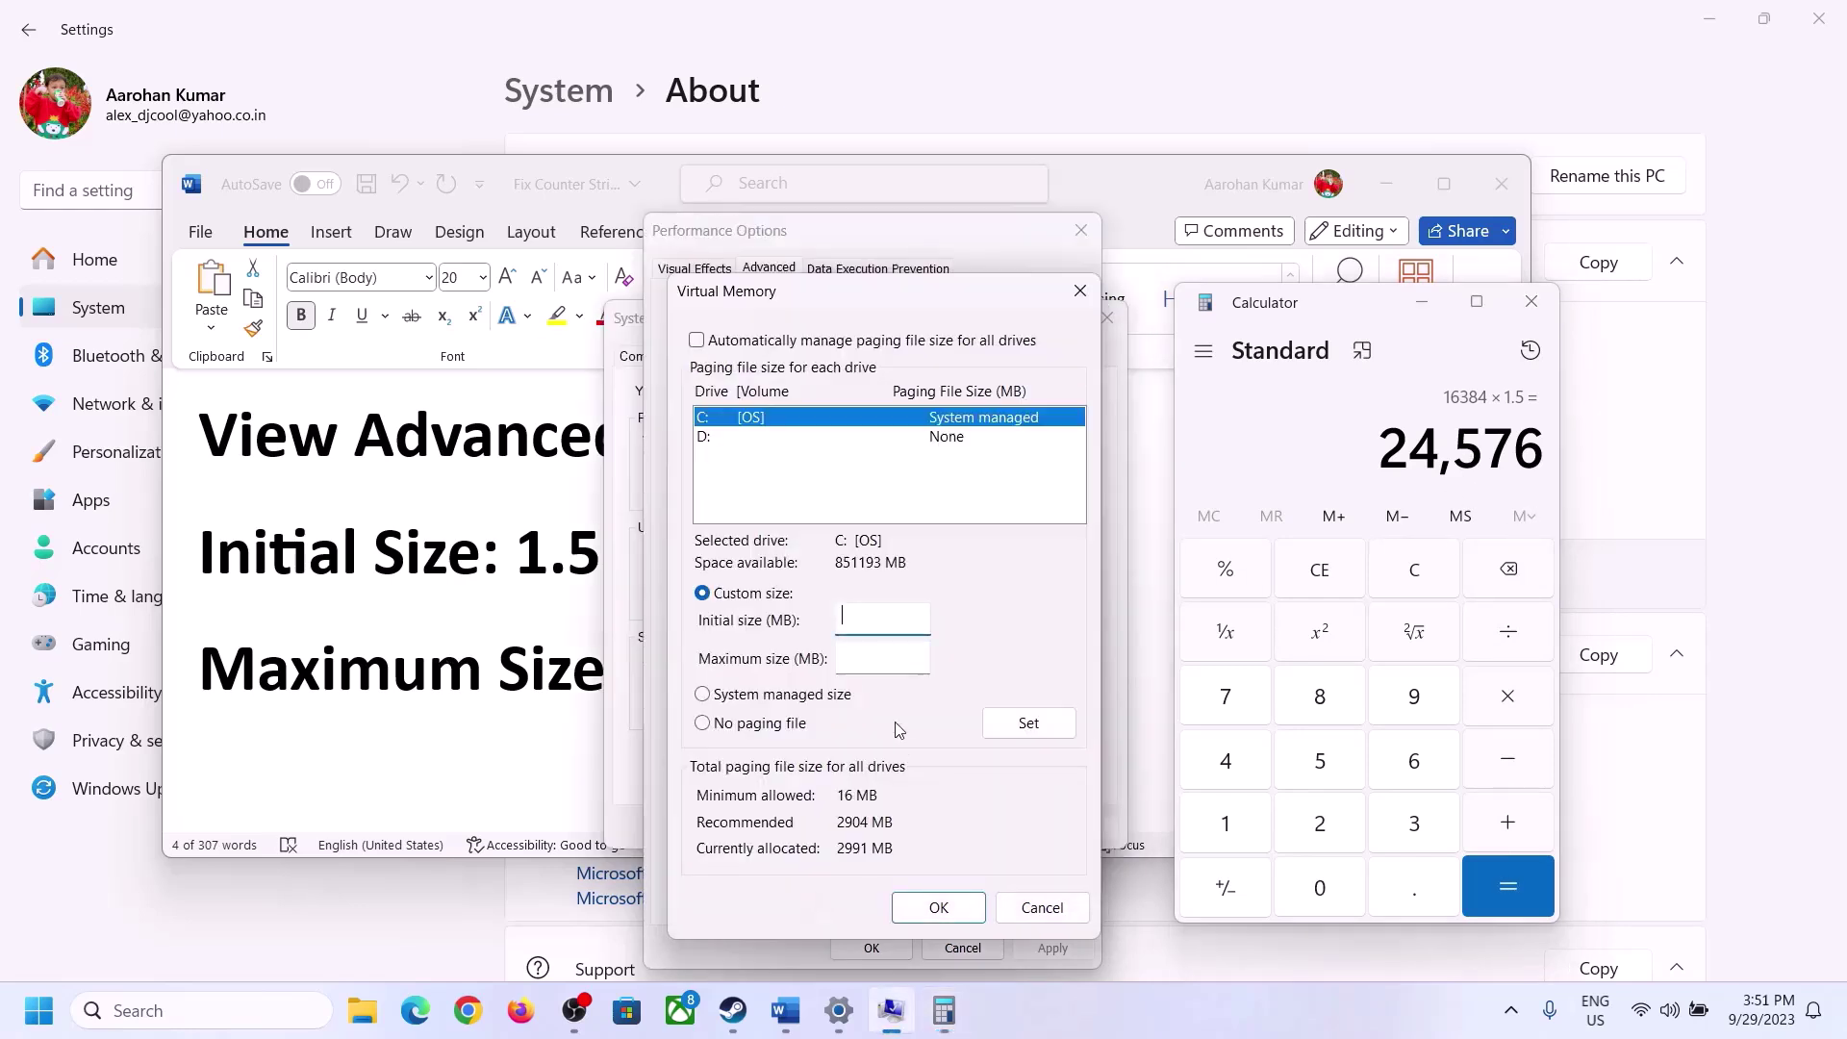
type("24576")
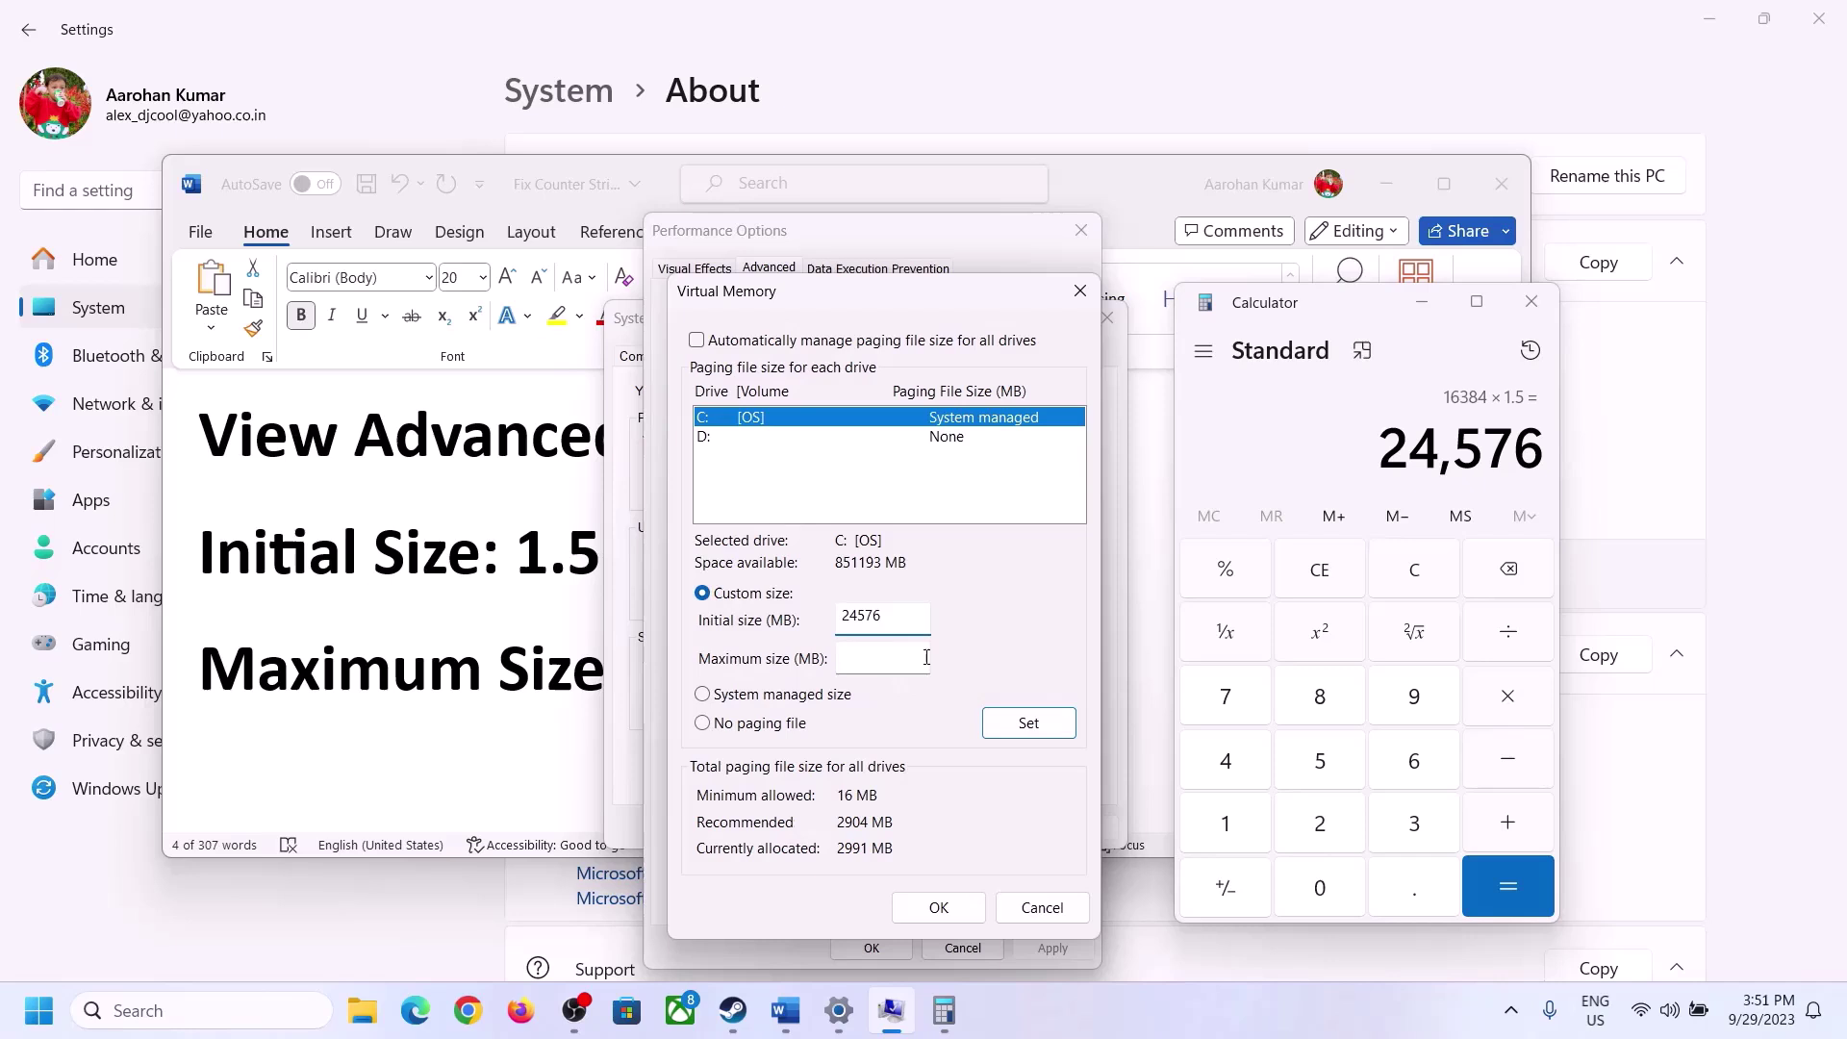
left_click(926, 657)
Check the maximum size formula in the Word document, clear Calculator and recheck the installed RAM on the About page
left_click(534, 680)
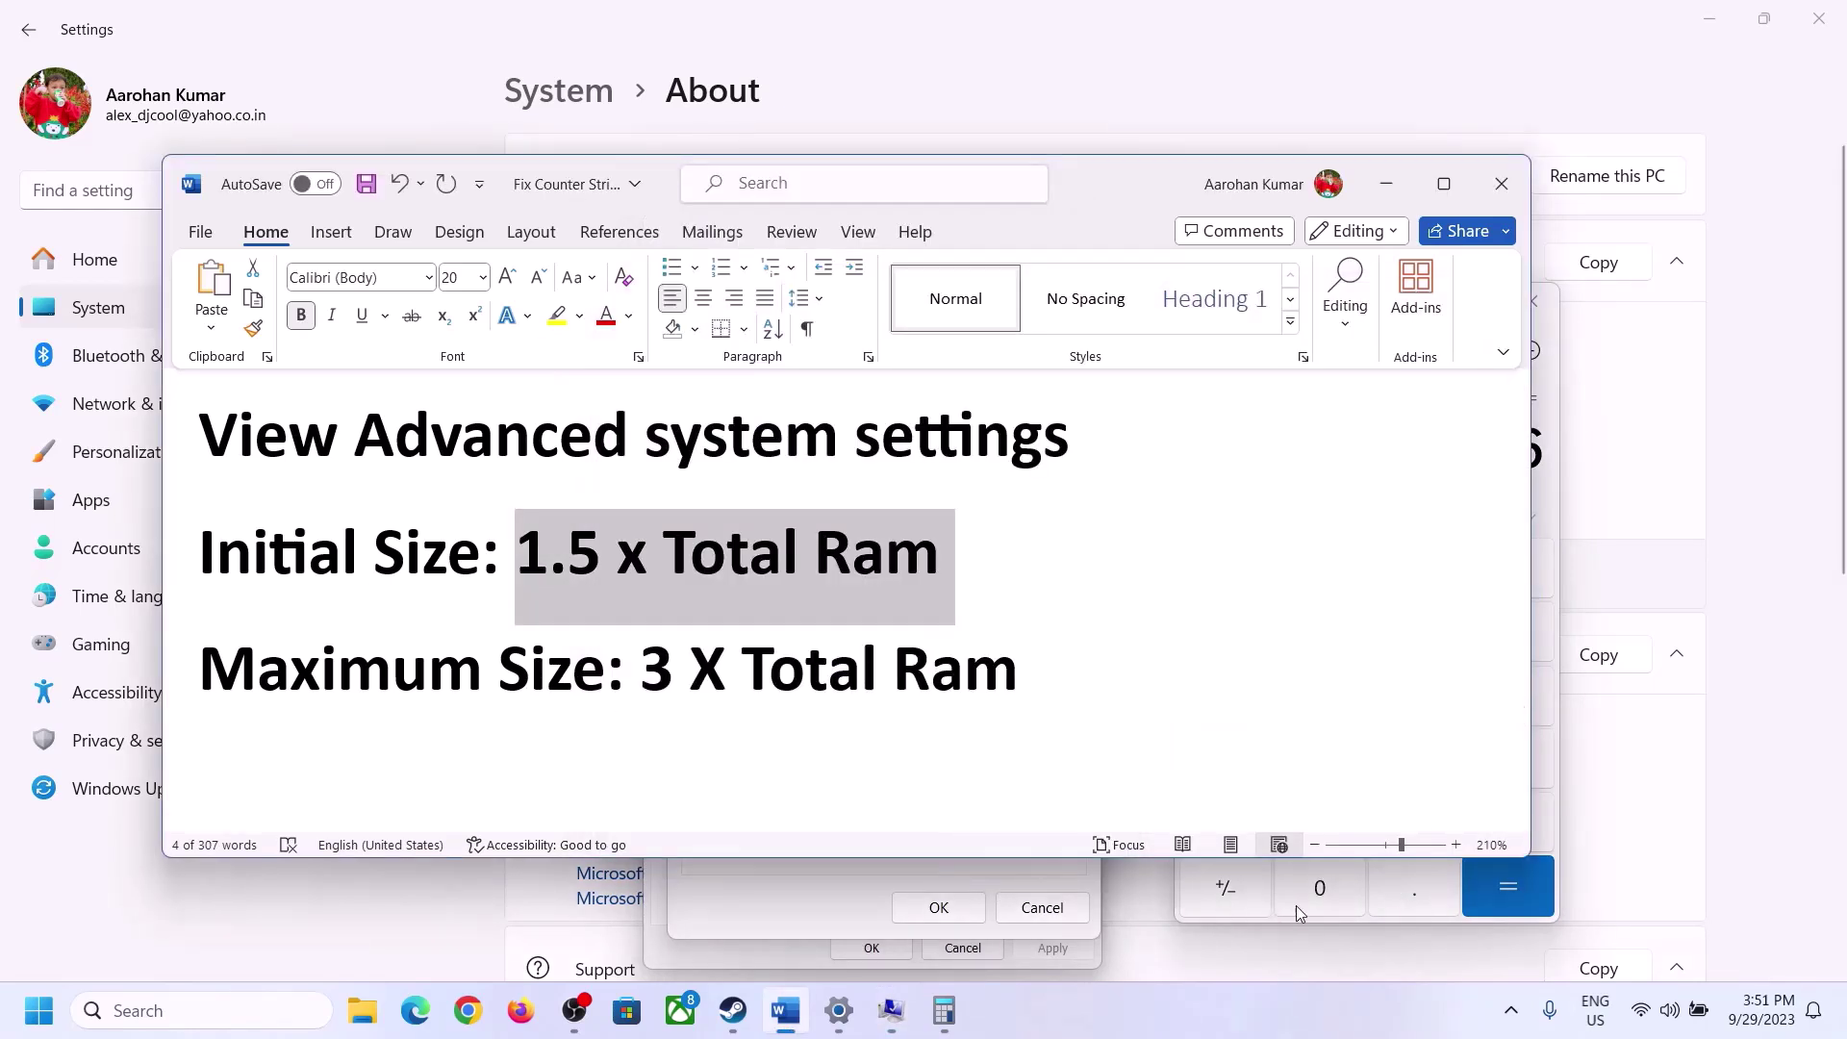
left_click(1551, 498)
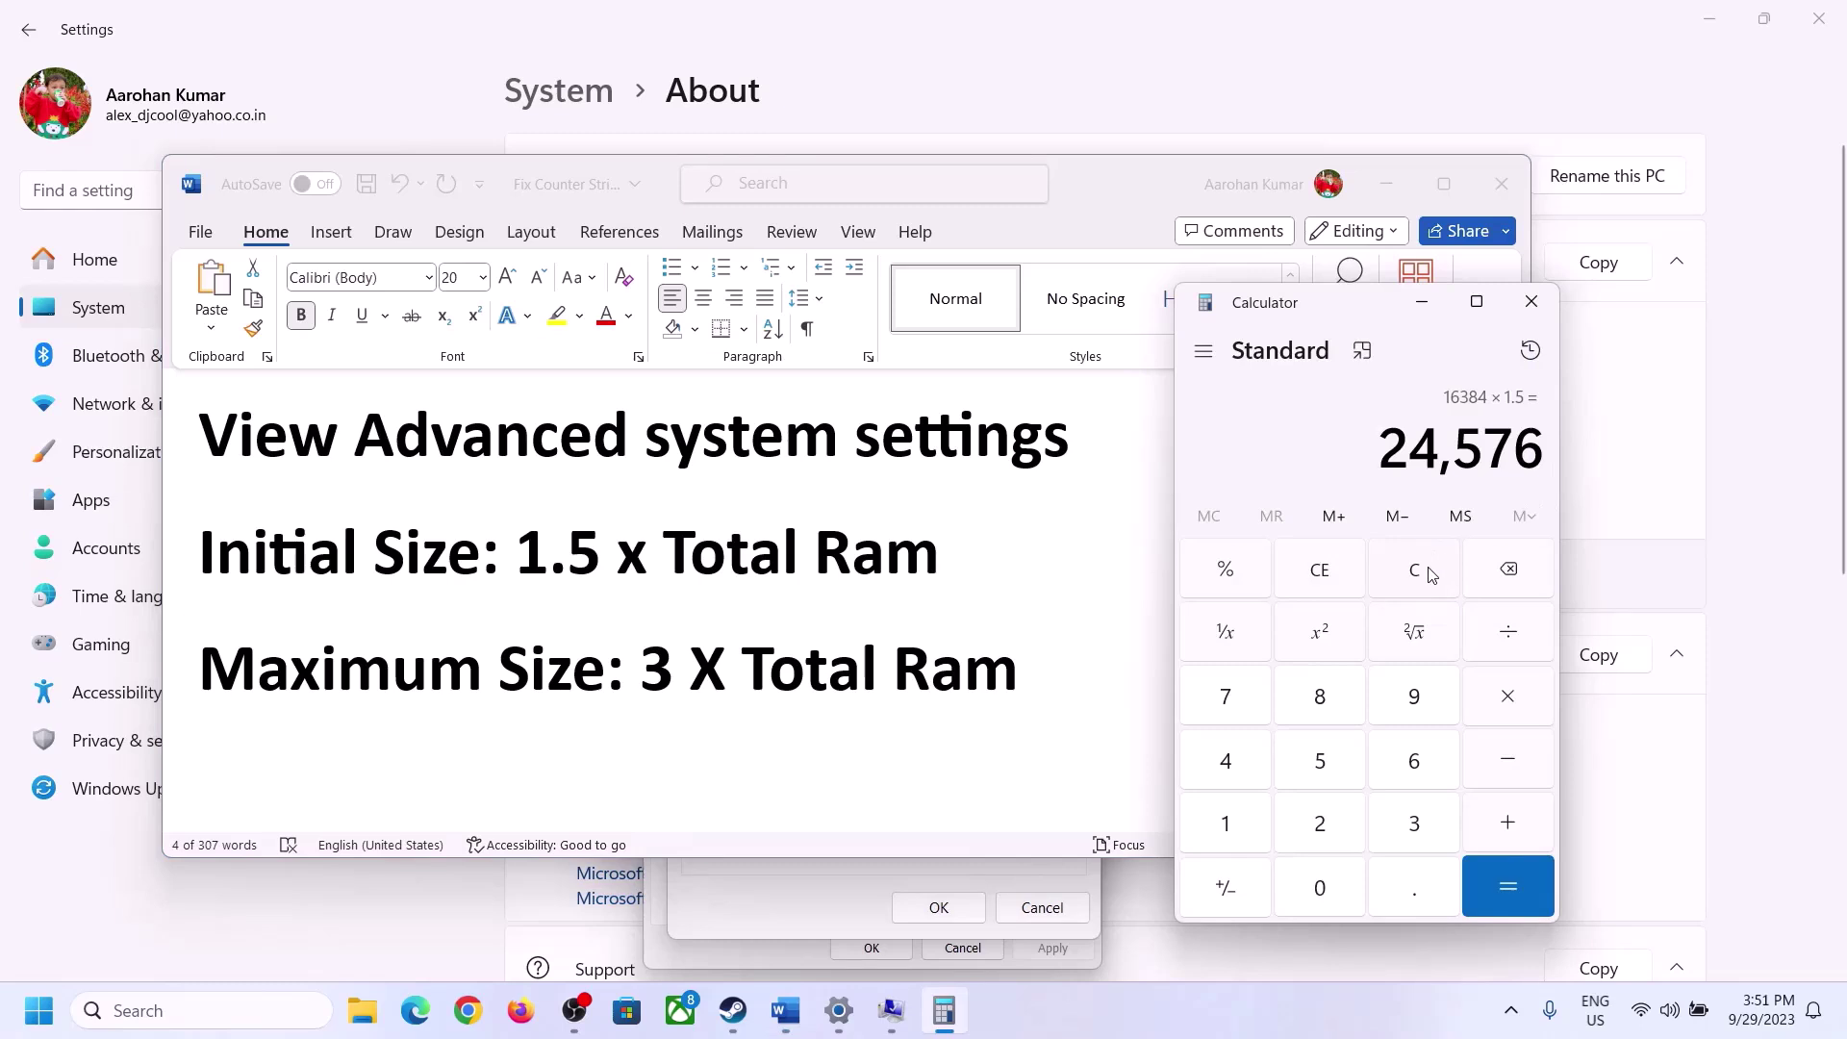
left_click(1426, 570)
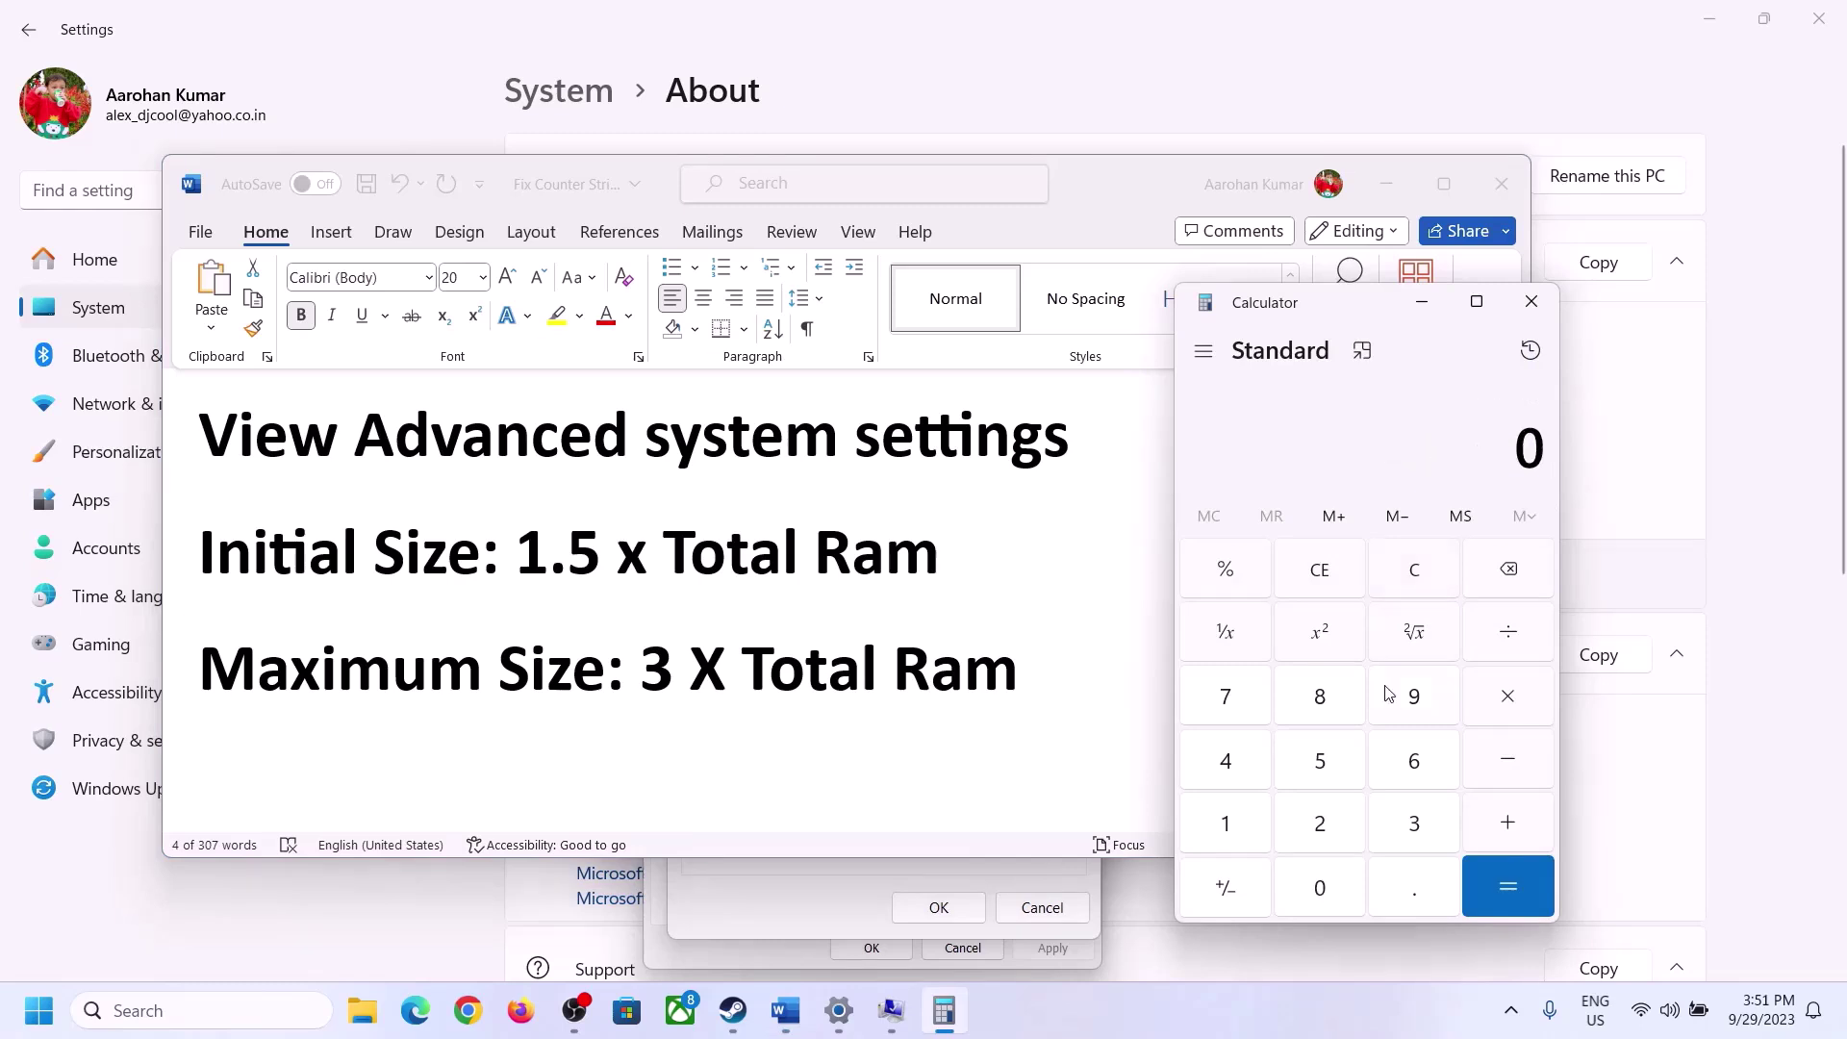
left_click(839, 1010)
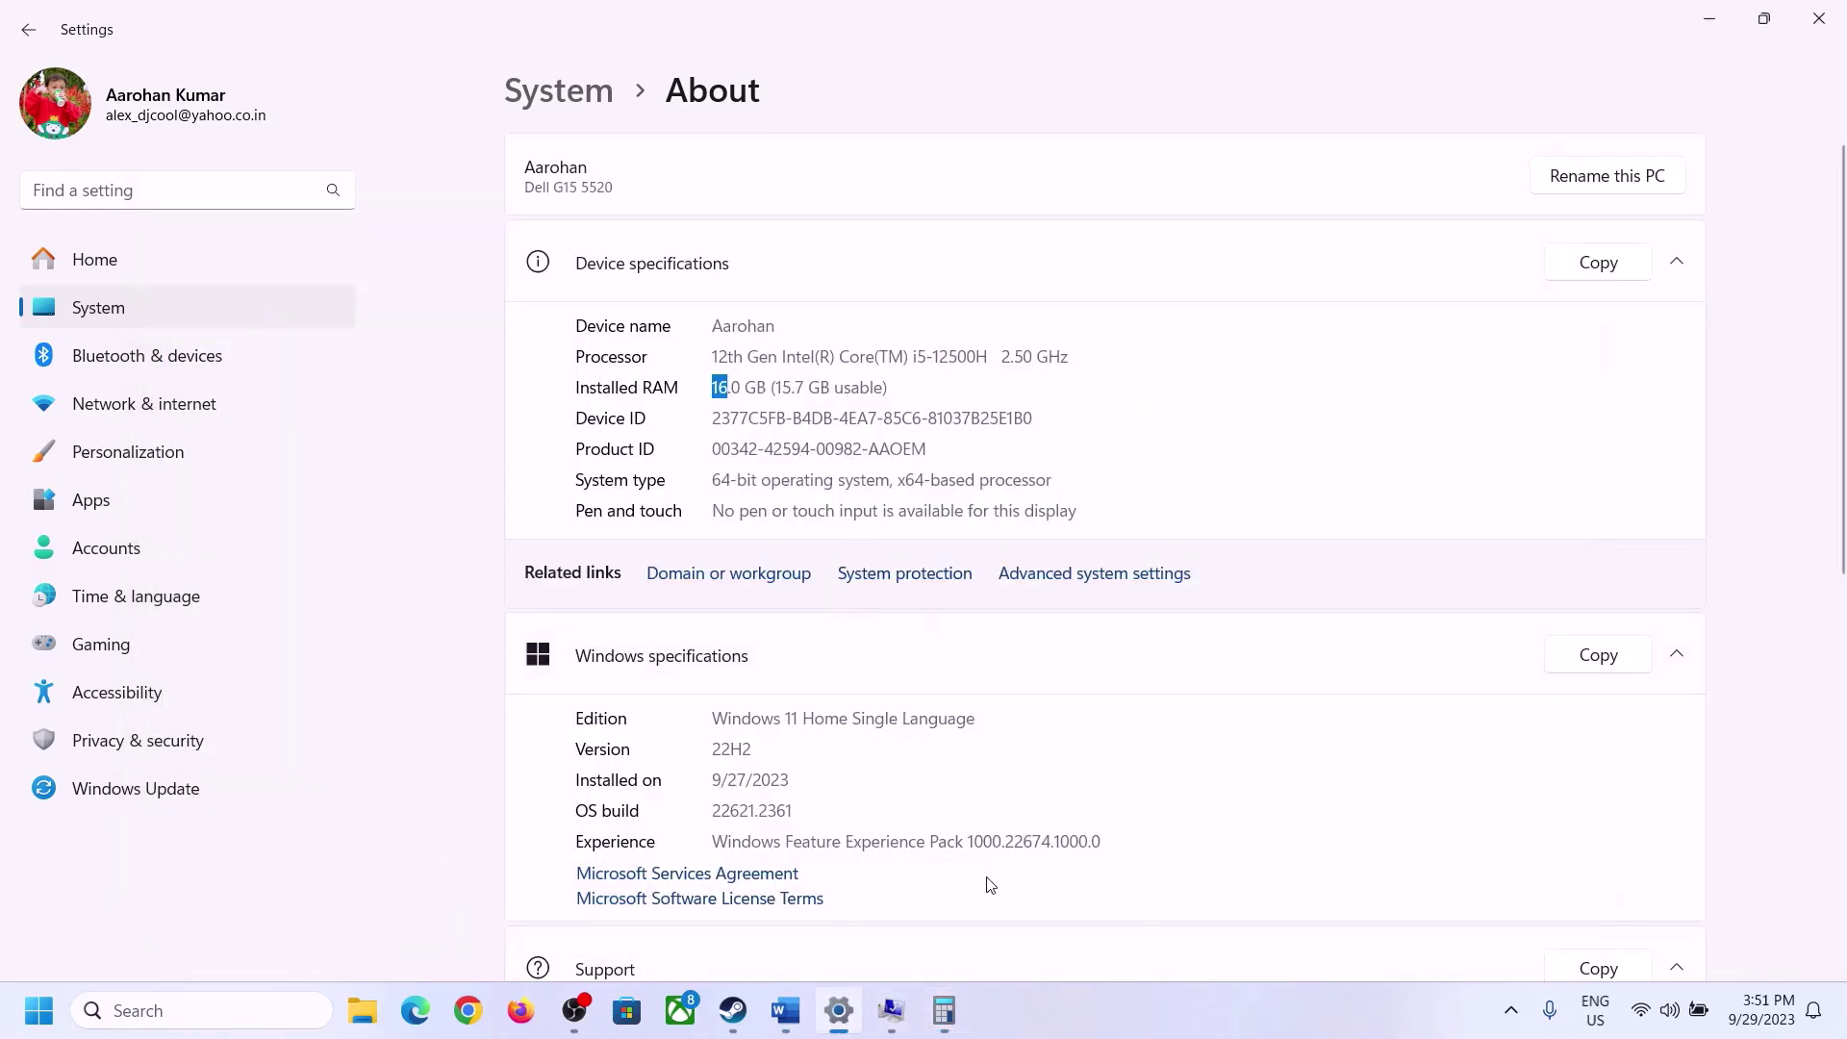
key("alt+Tab")
Compute 16 × 1024 in Calculator again as the base for the maximum paging file size
left_click(1247, 818)
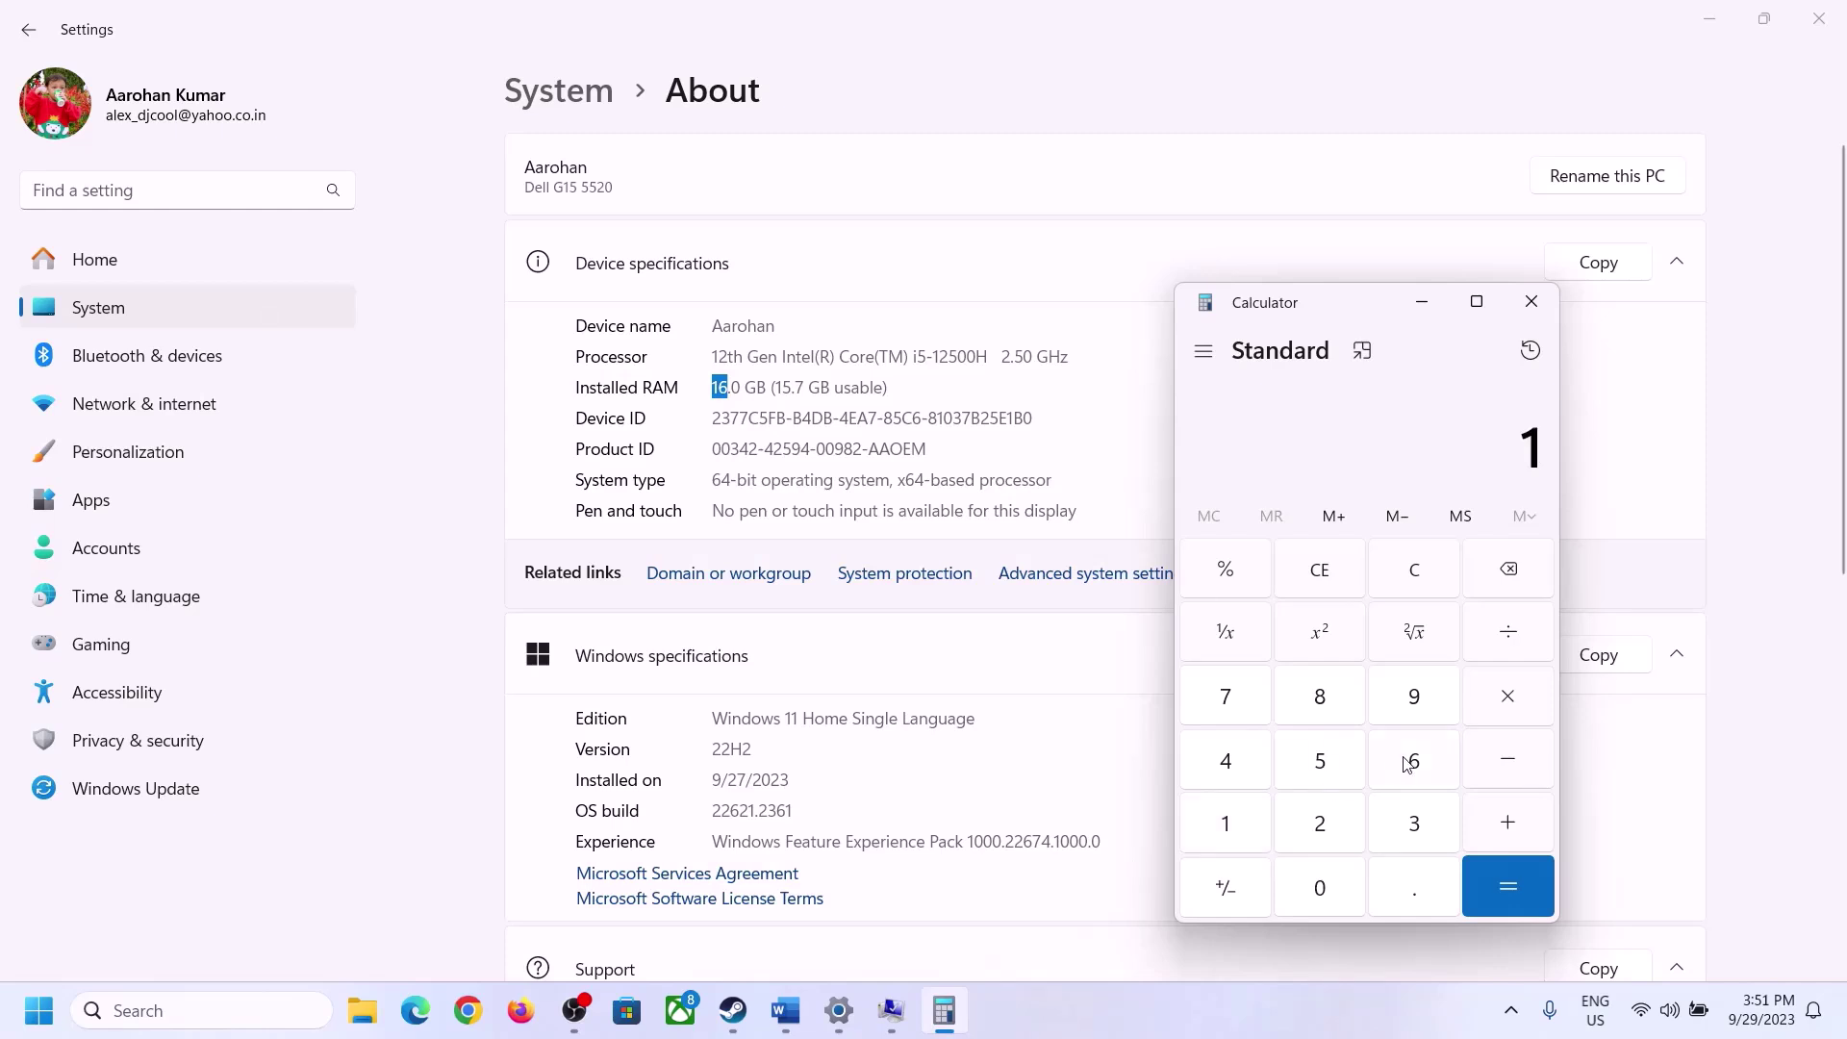
left_click(1414, 756)
left_click(1481, 701)
left_click(1236, 818)
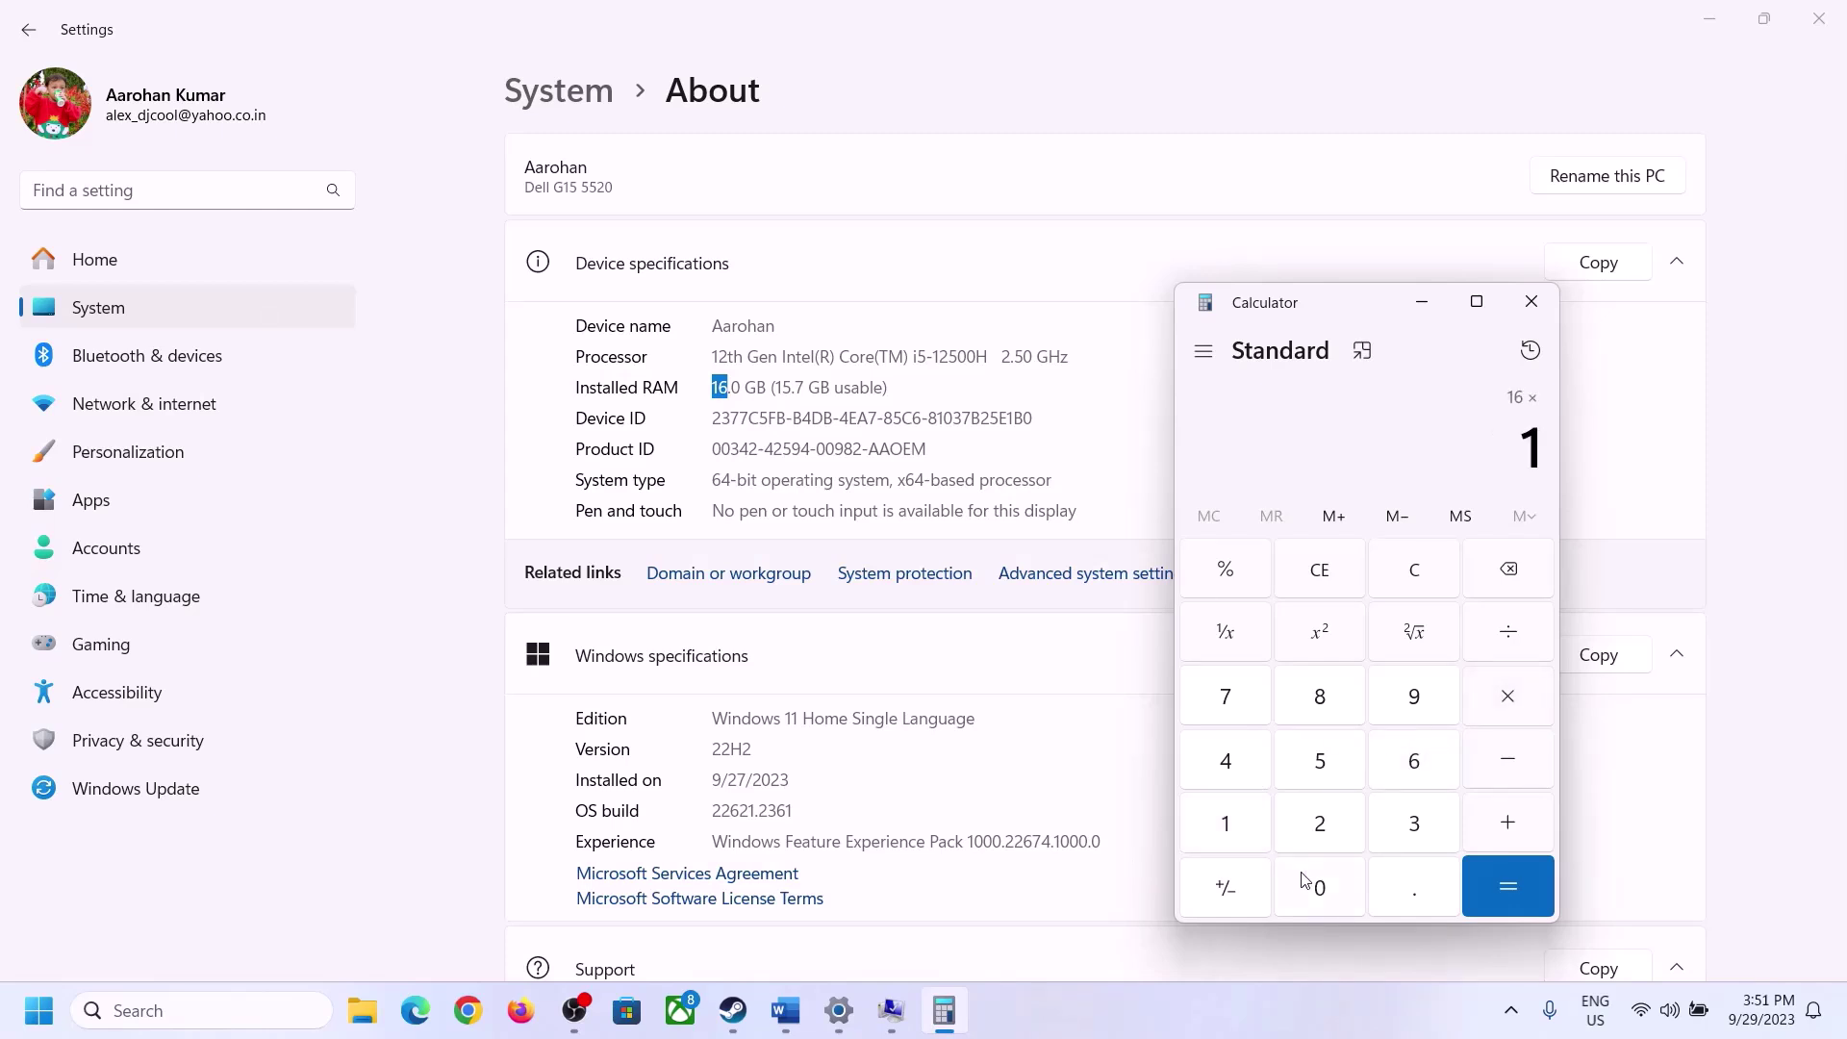
left_click(1306, 878)
left_click(1319, 820)
left_click(1229, 765)
left_click(1486, 892)
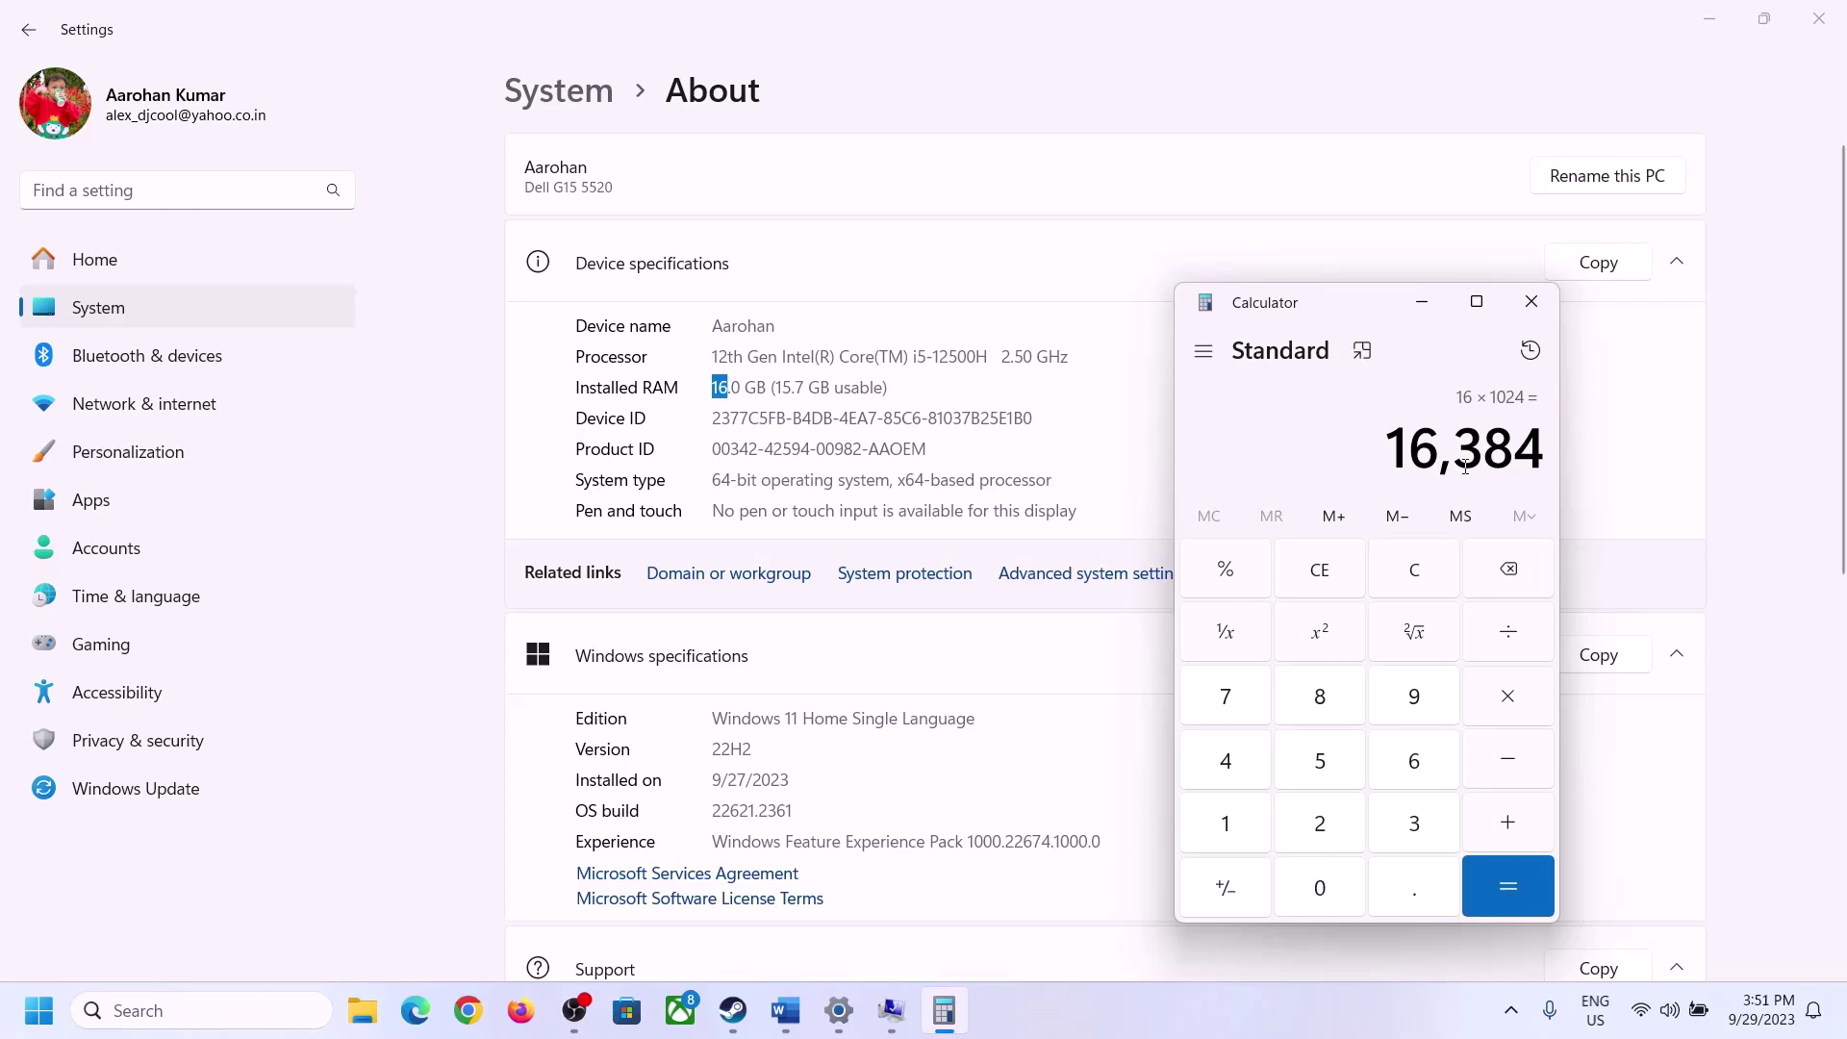
Consult the maximum size formula in the Word document and multiply the RAM in megabytes by 3 in Calculator
left_click(786, 1010)
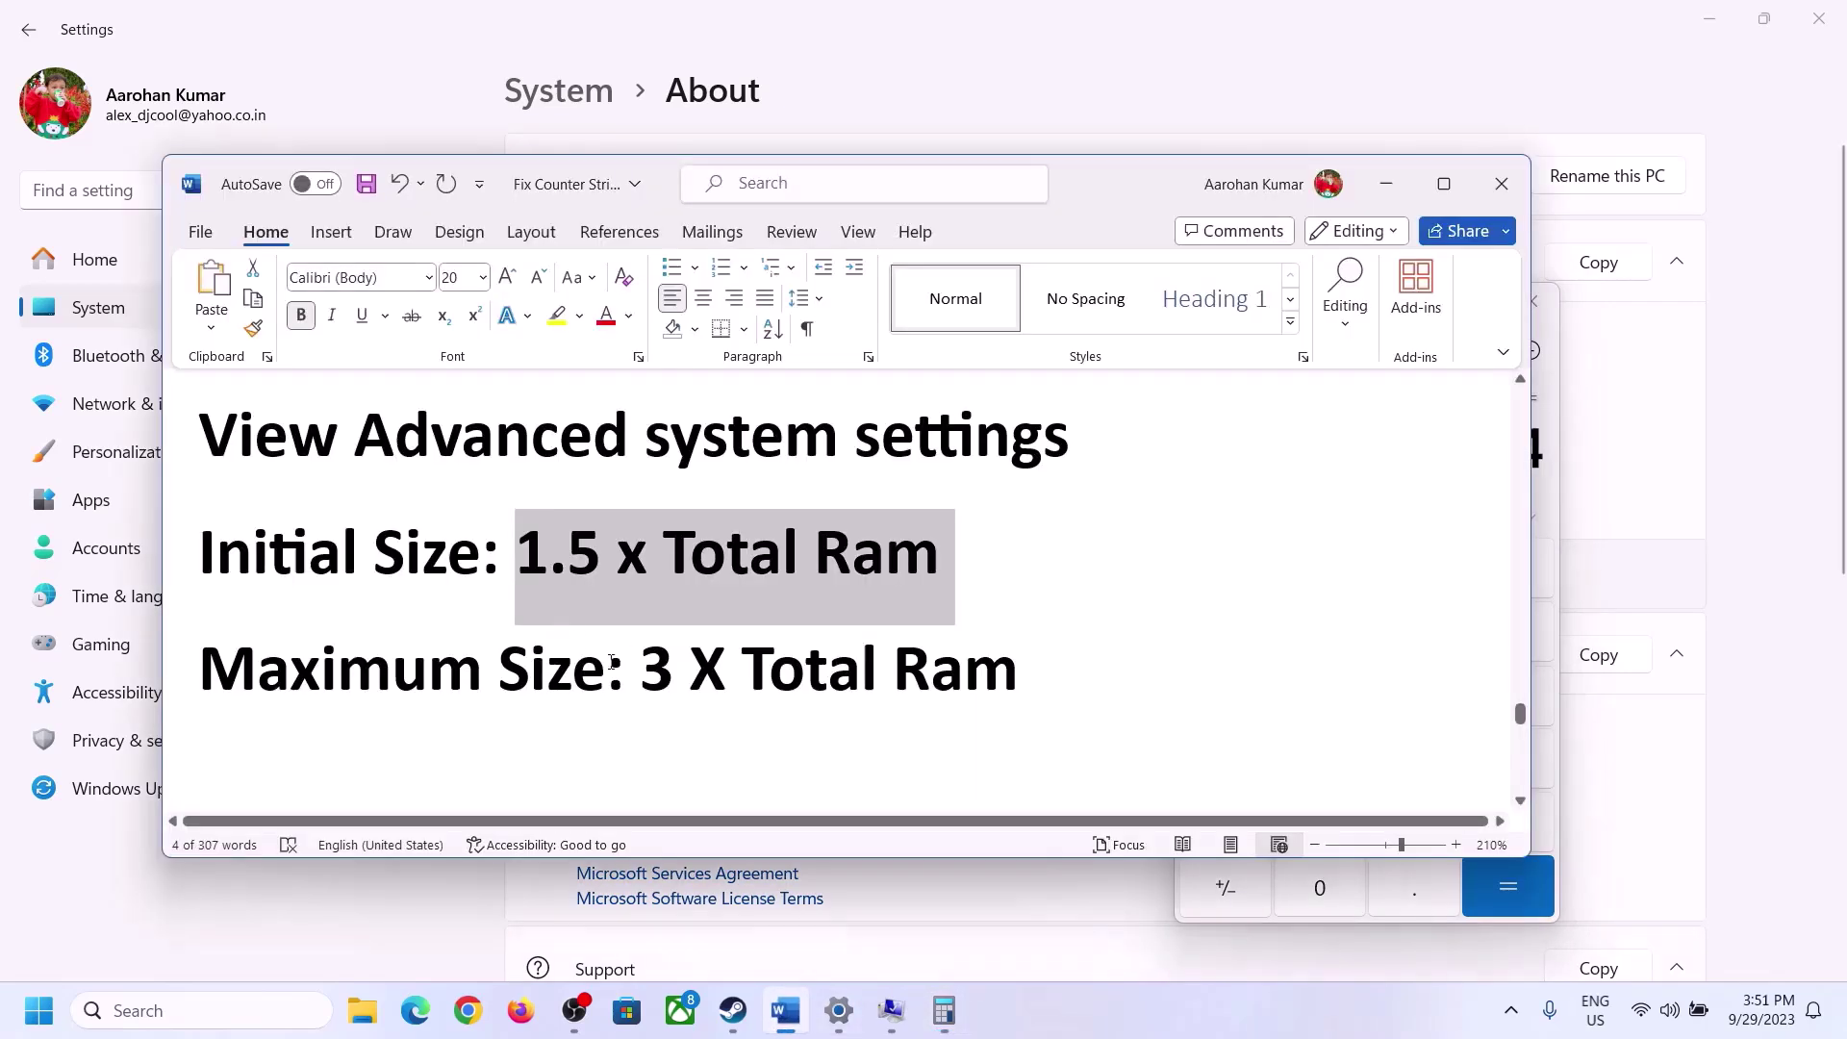
left_click(944, 1010)
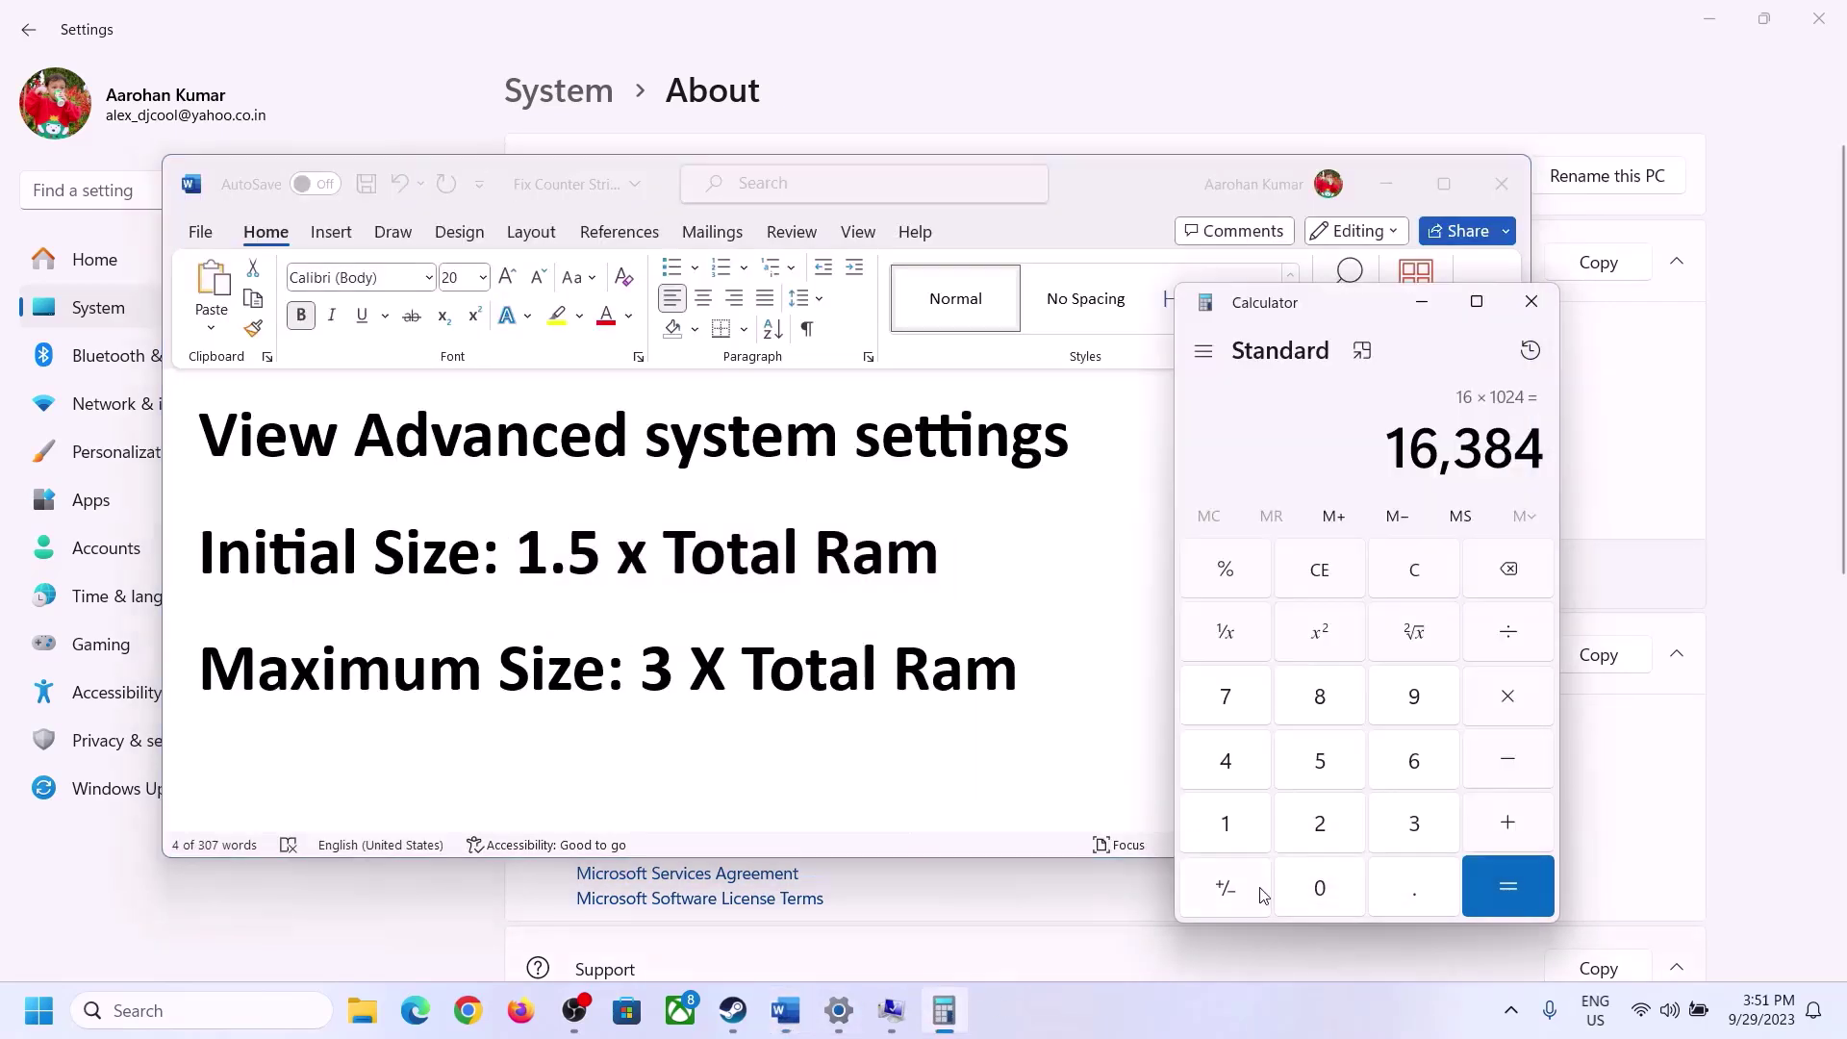
left_click(1508, 704)
left_click(1392, 829)
left_click(1516, 861)
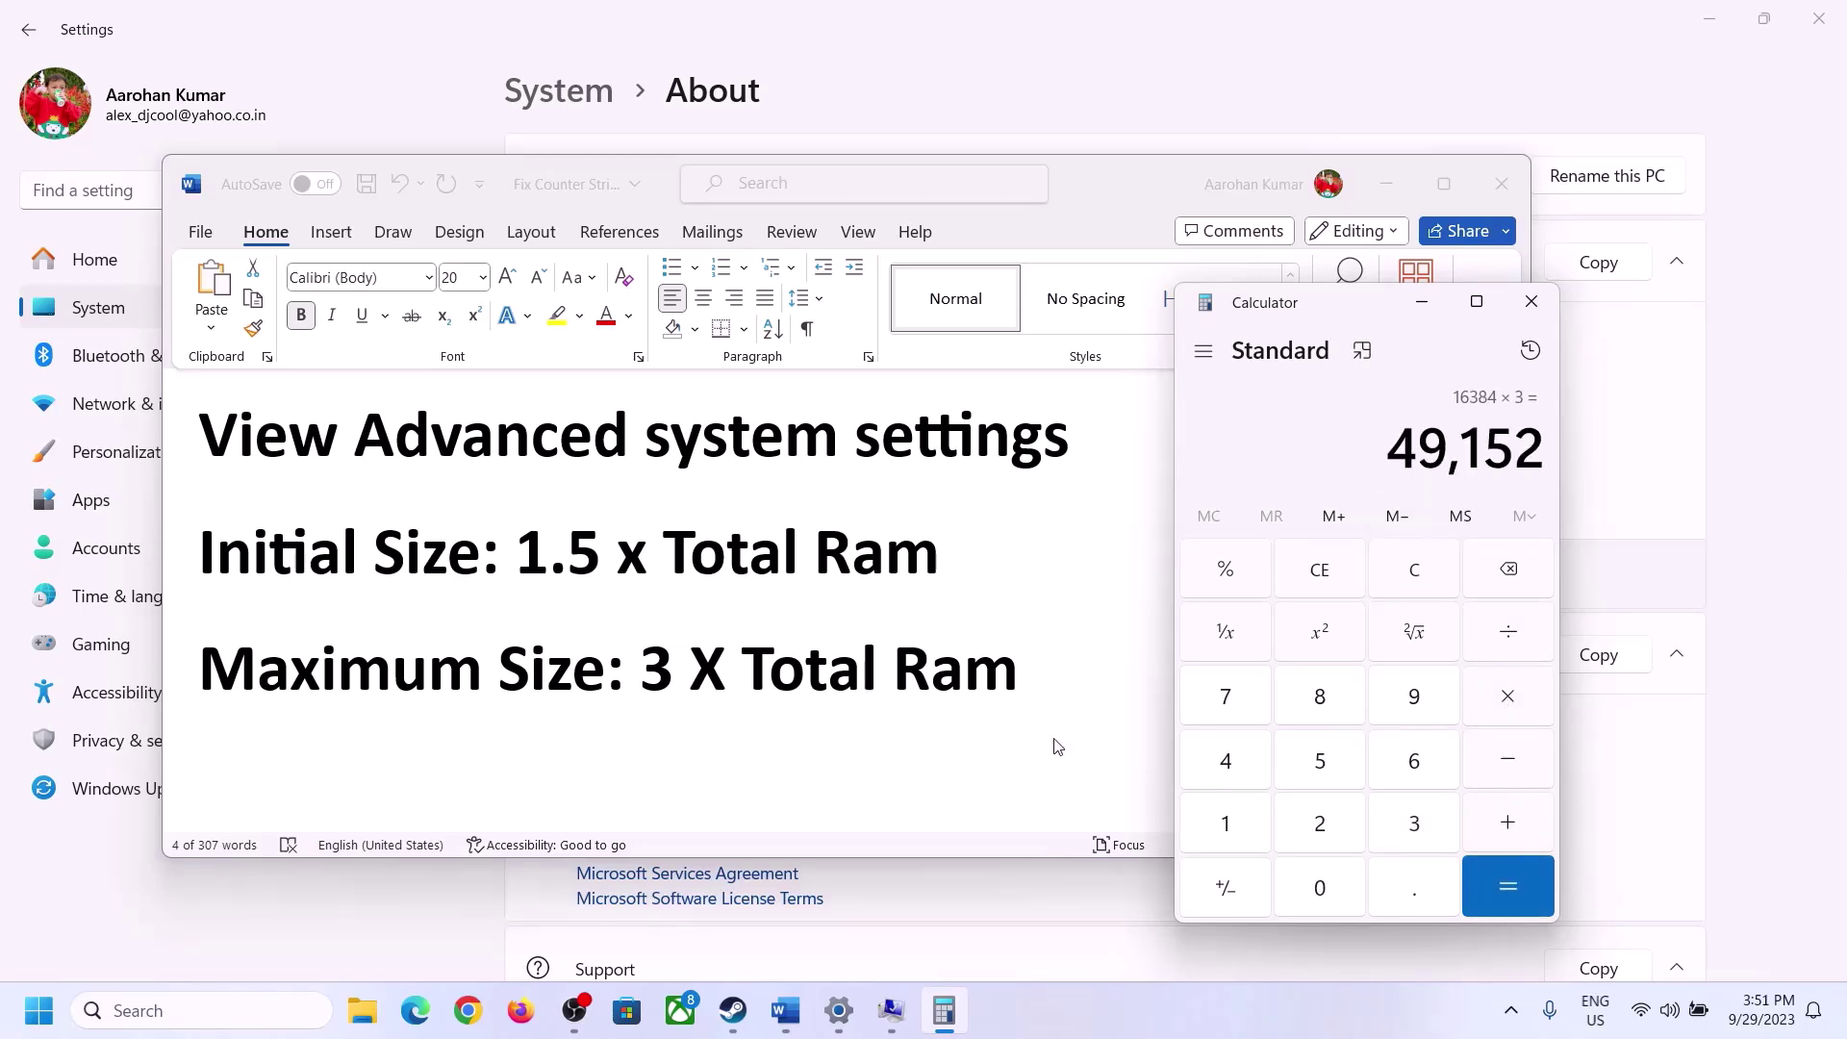
Set drive C's maximum paging file size to 49152 MB, apply the custom size and accept the Virtual Memory changes
left_click(891, 1010)
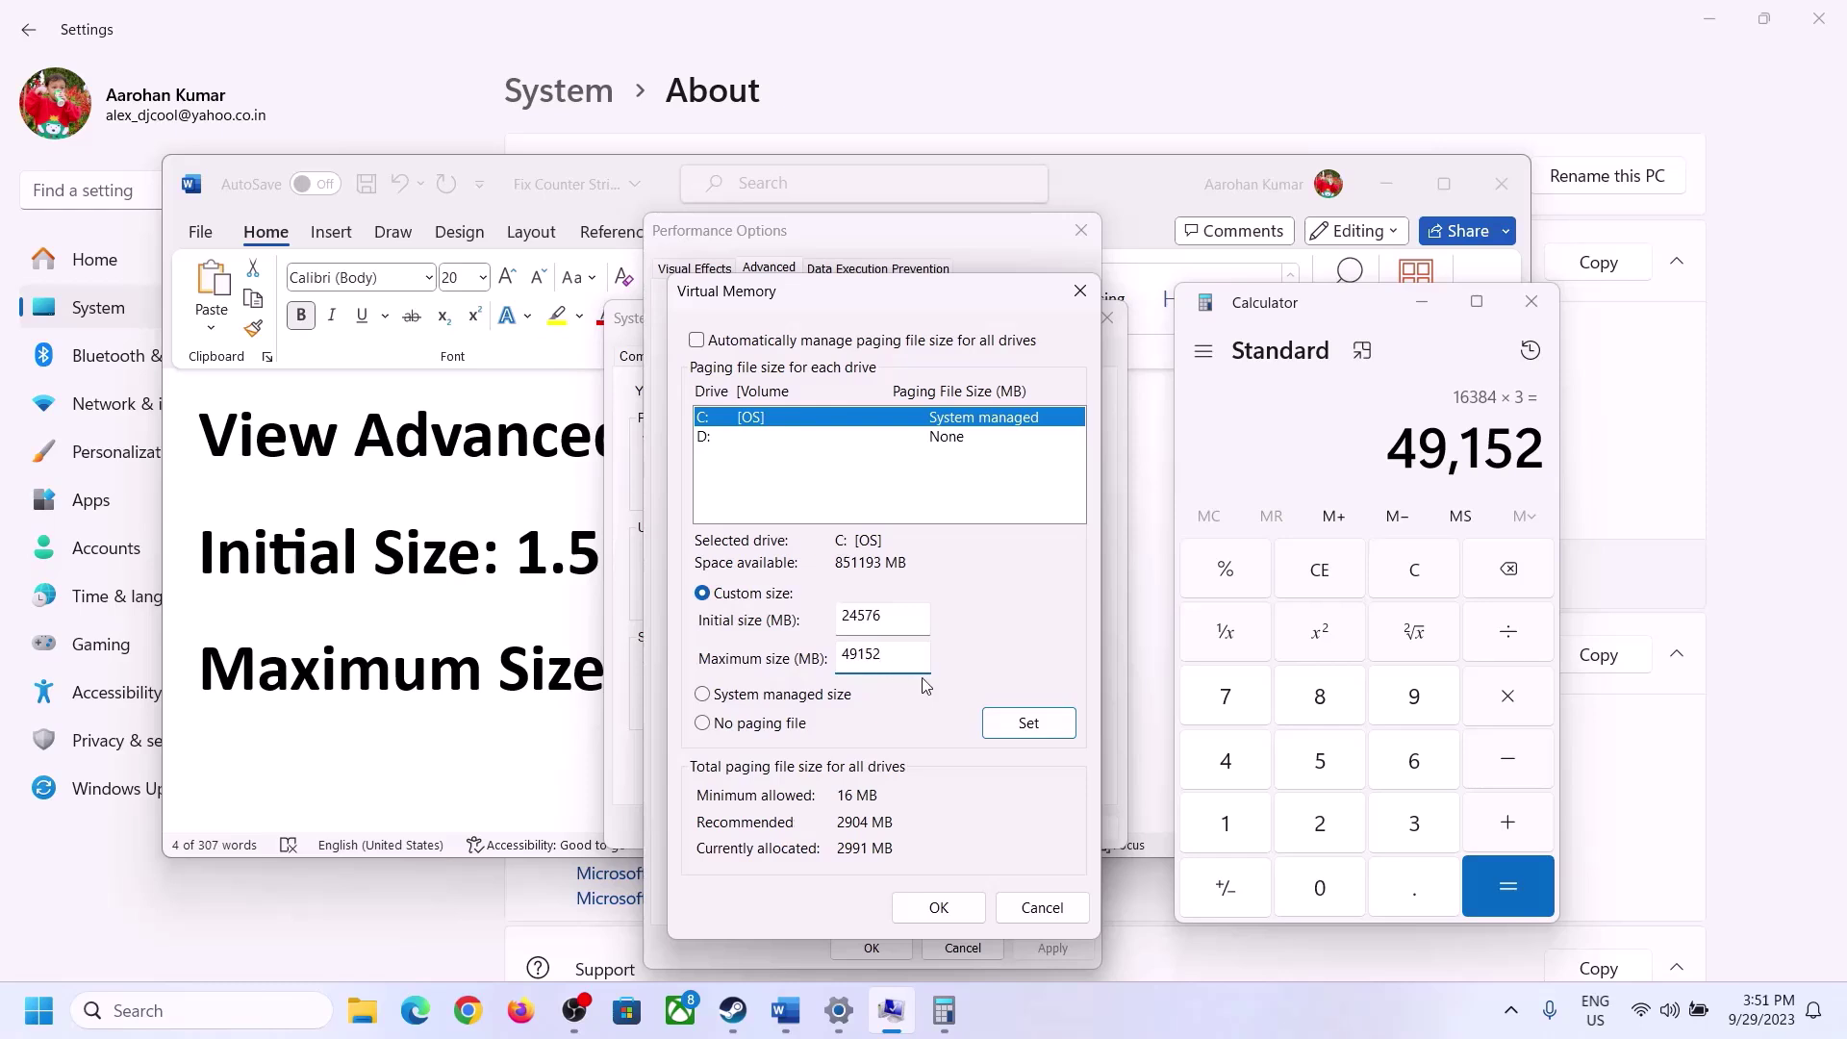
left_click(1028, 726)
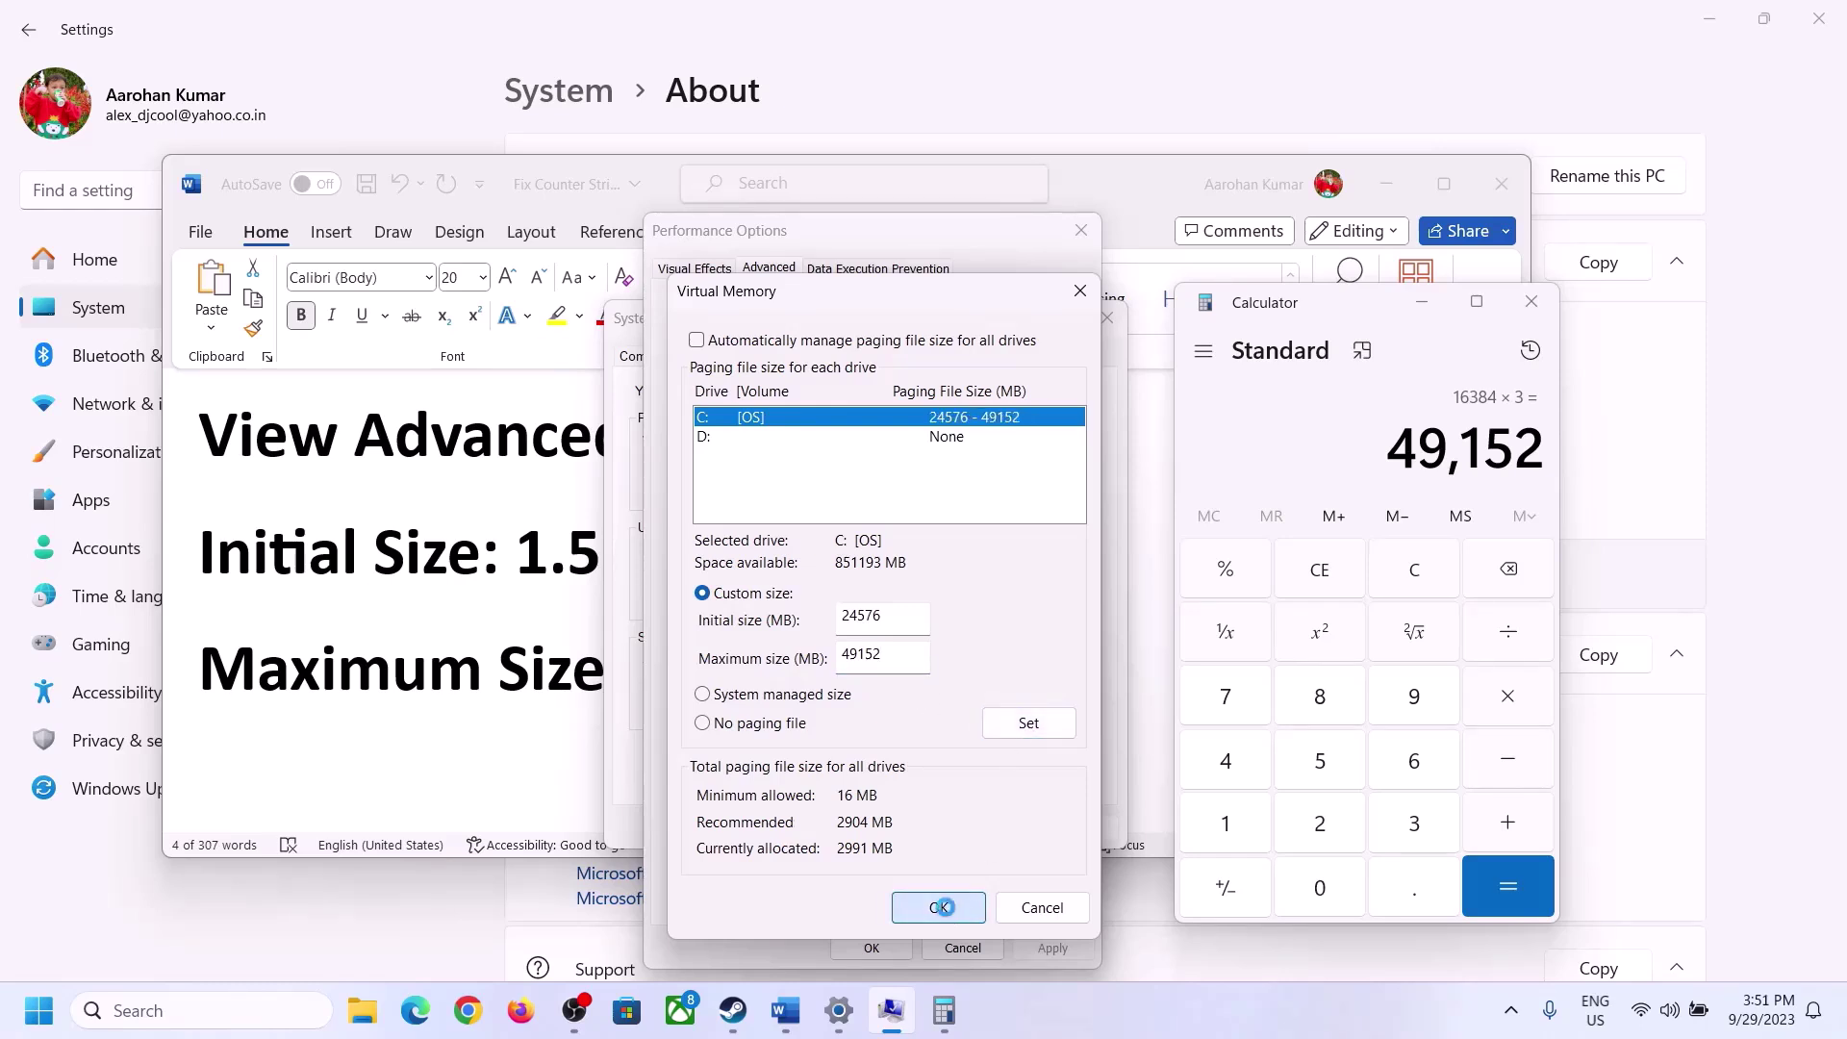
left_click(947, 909)
left_click(1145, 594)
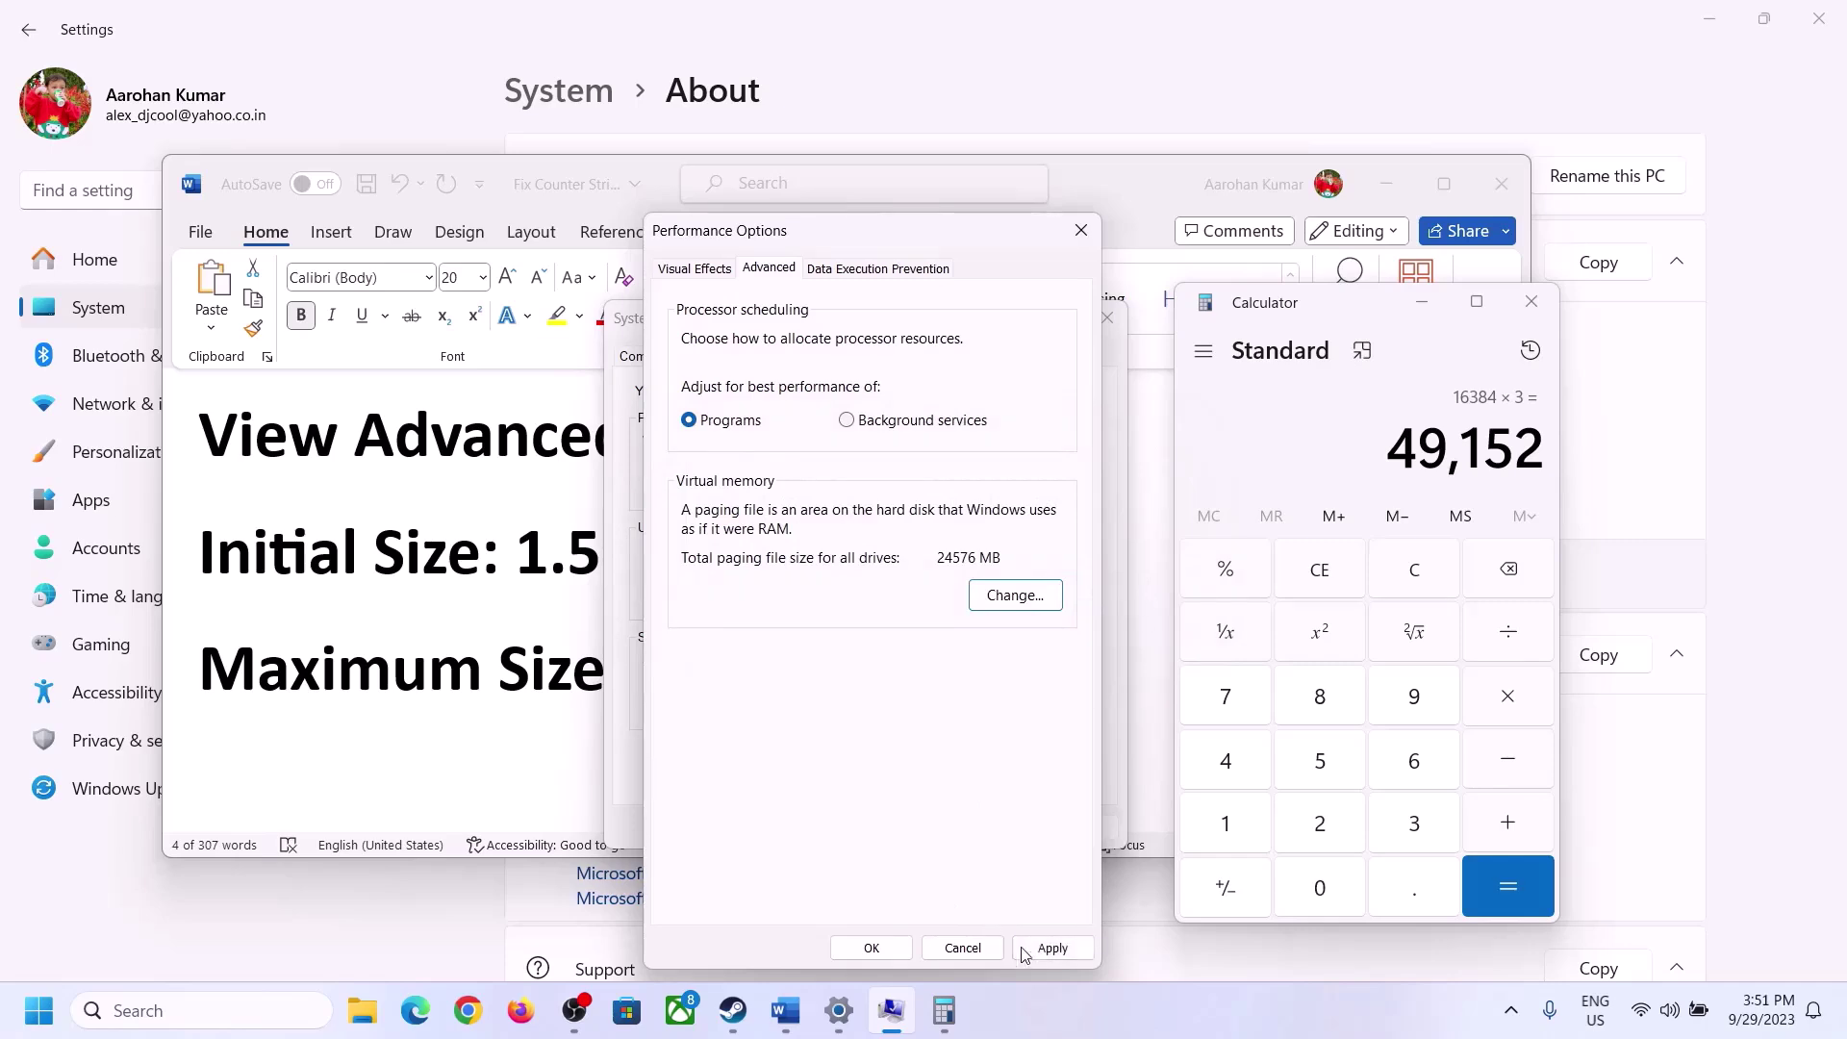
Accept and close Performance Options and System Properties, and dismiss the computer restart prompt without restarting
left_click(875, 949)
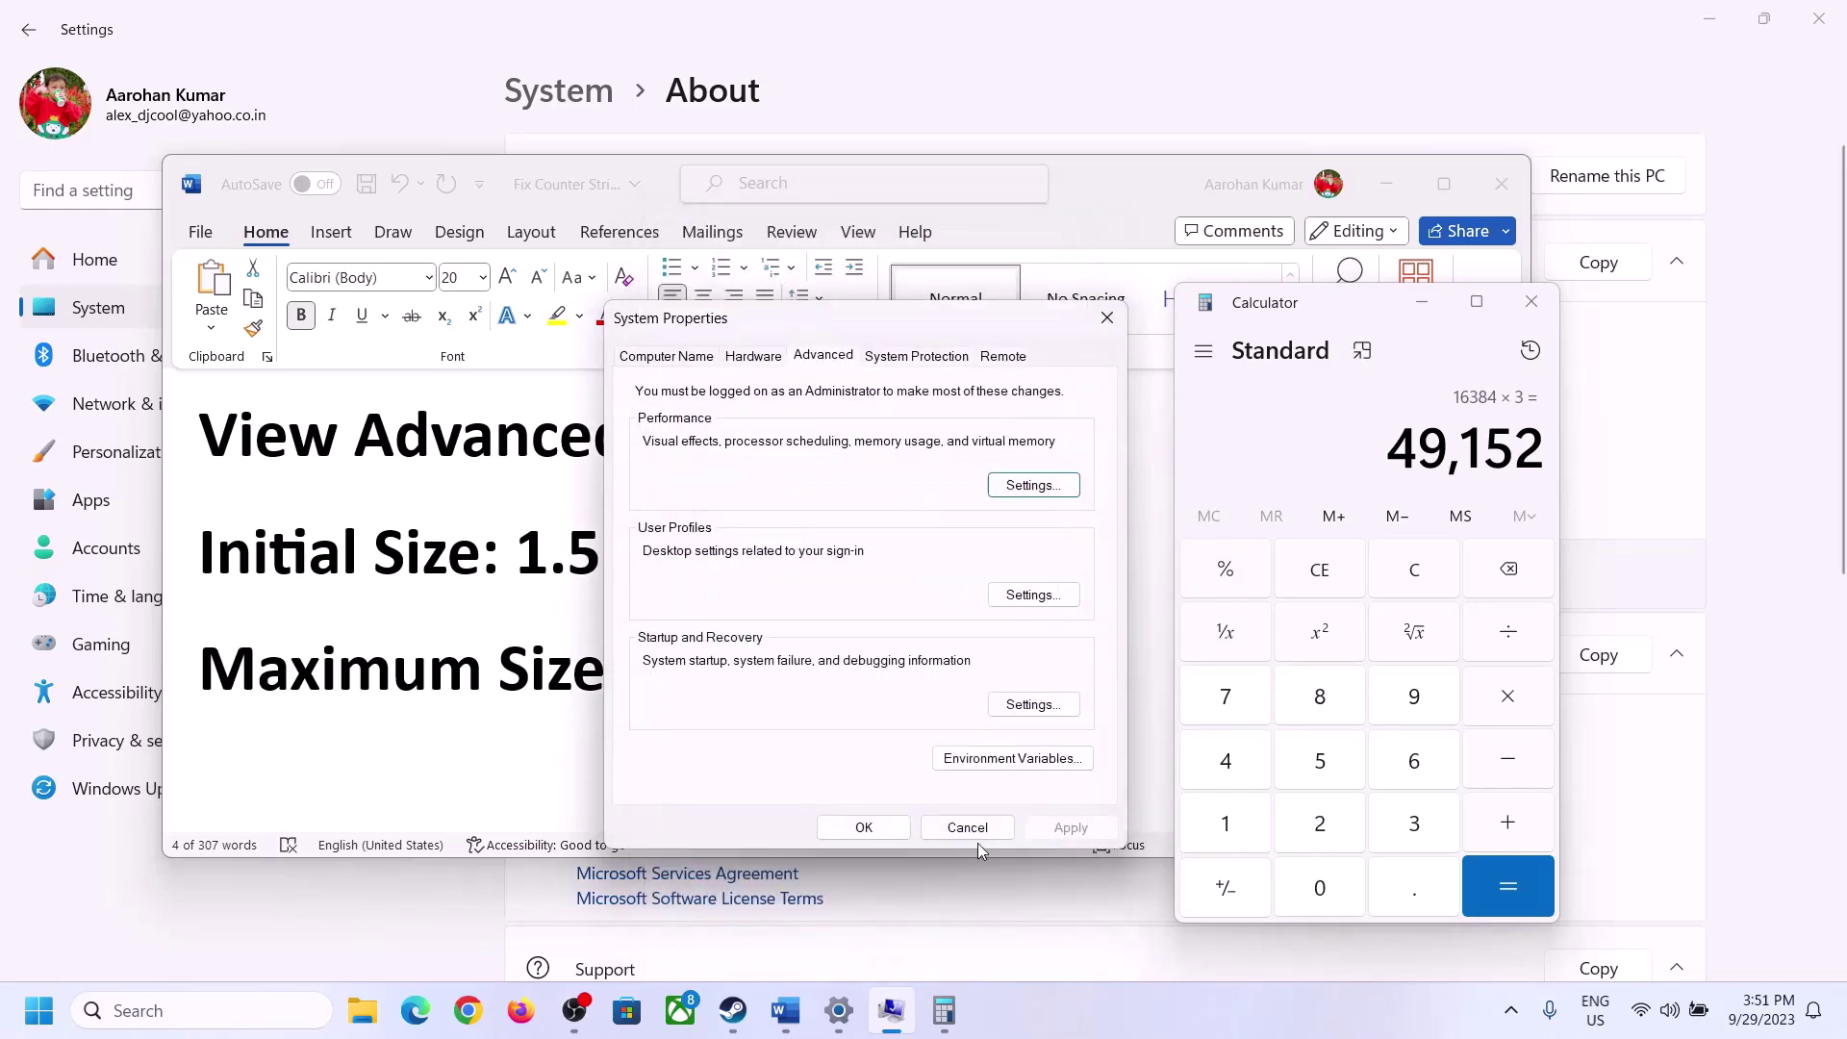
left_click(868, 826)
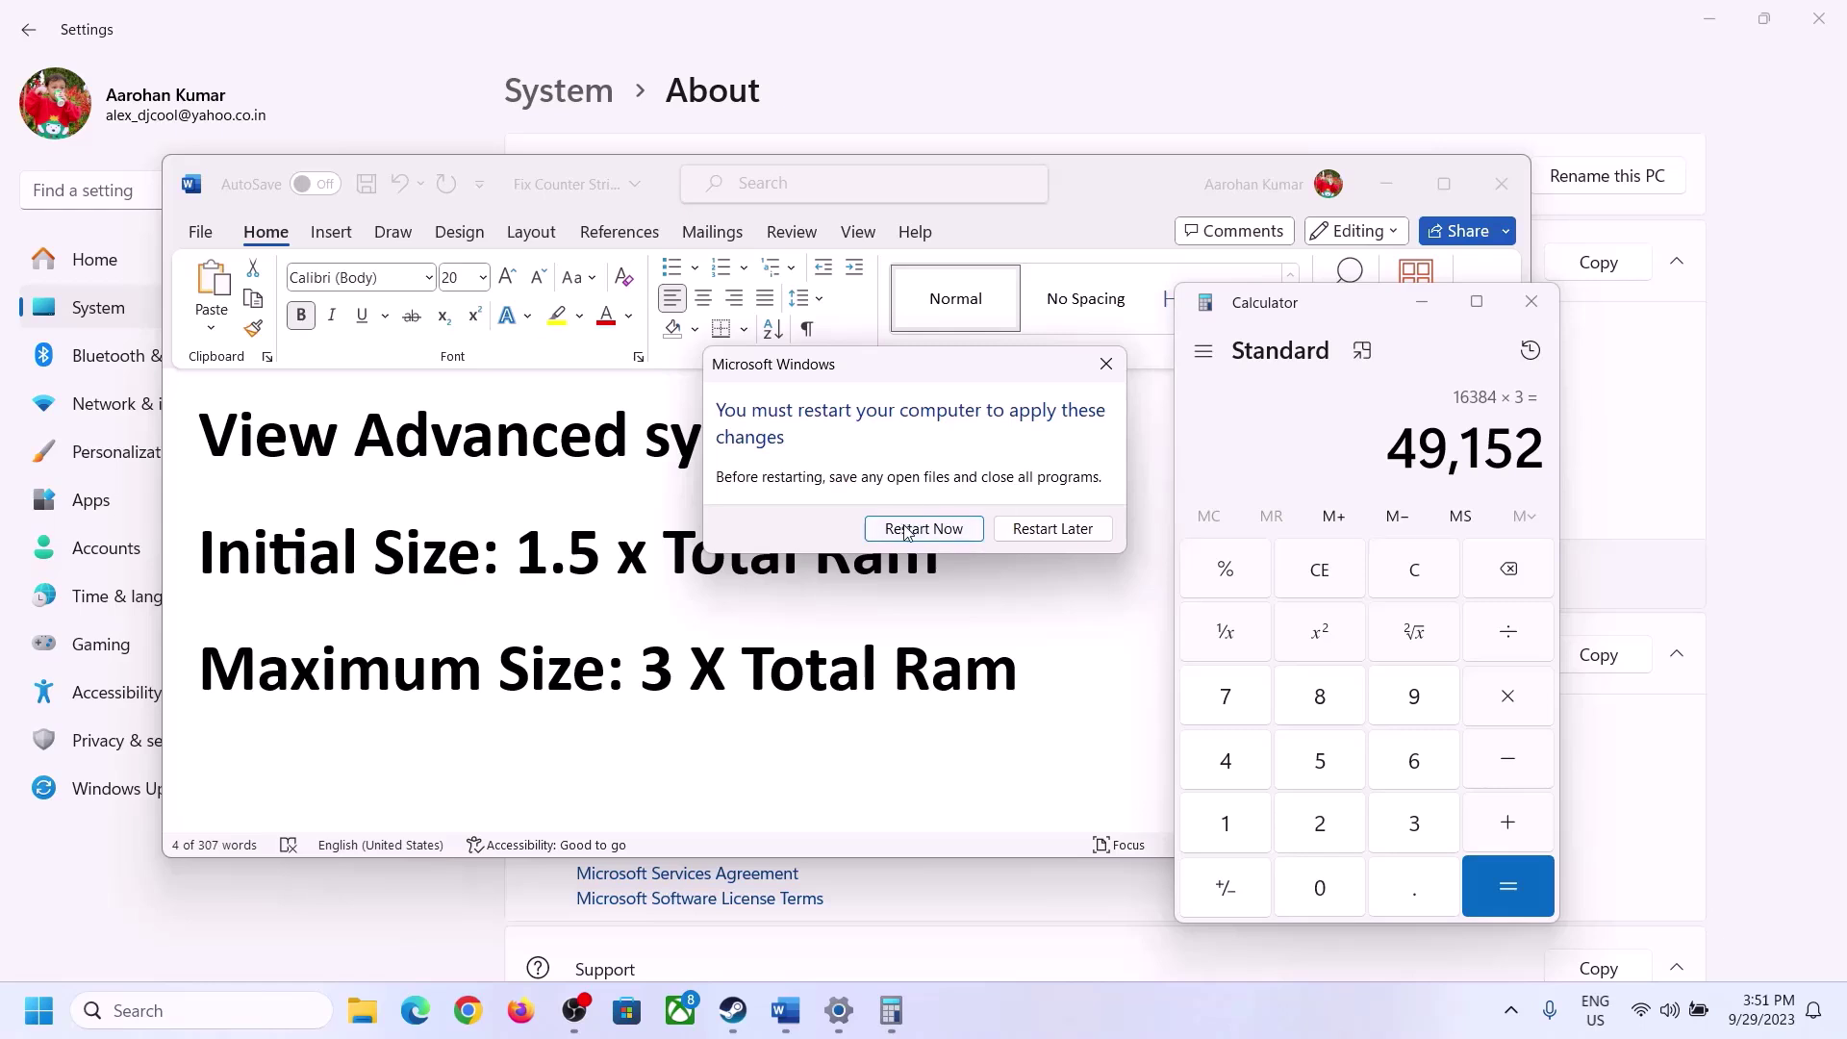
left_click(1107, 363)
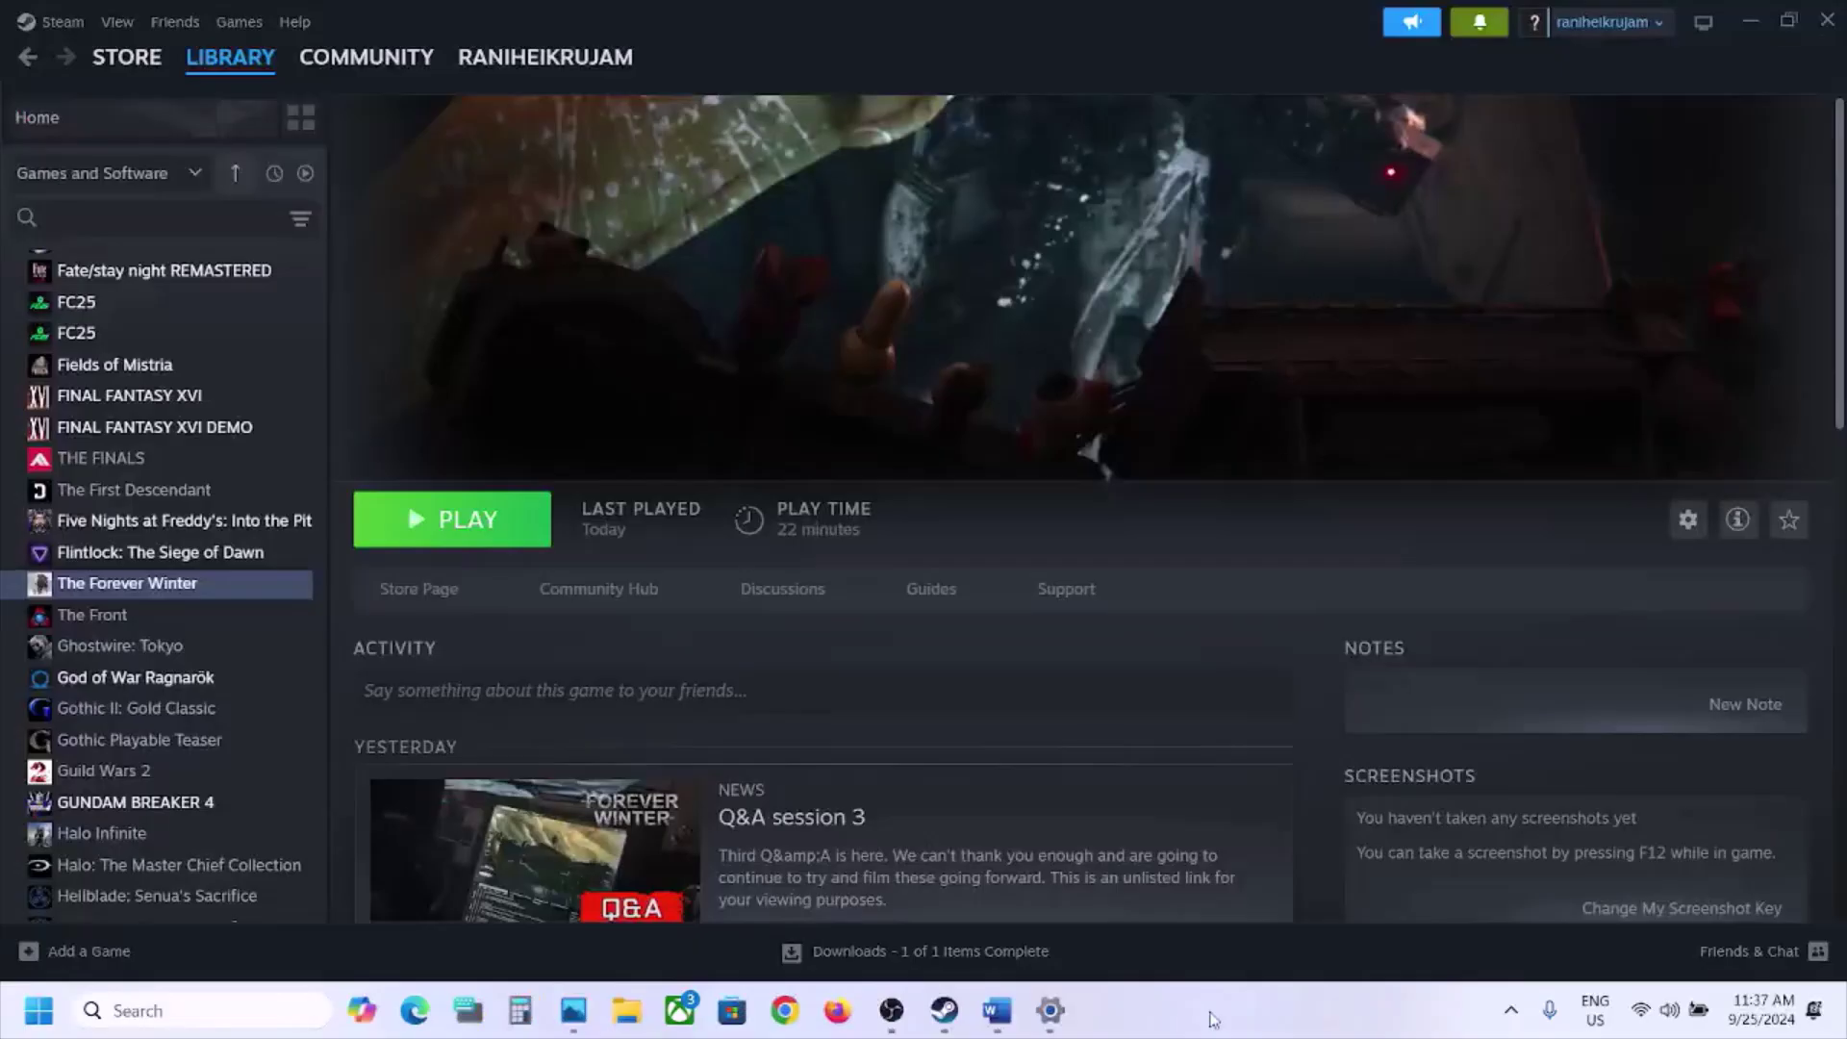
Review Step 9 about deleting the config folder in the Word document, and open drive C in File Explorer
left_click(996, 1010)
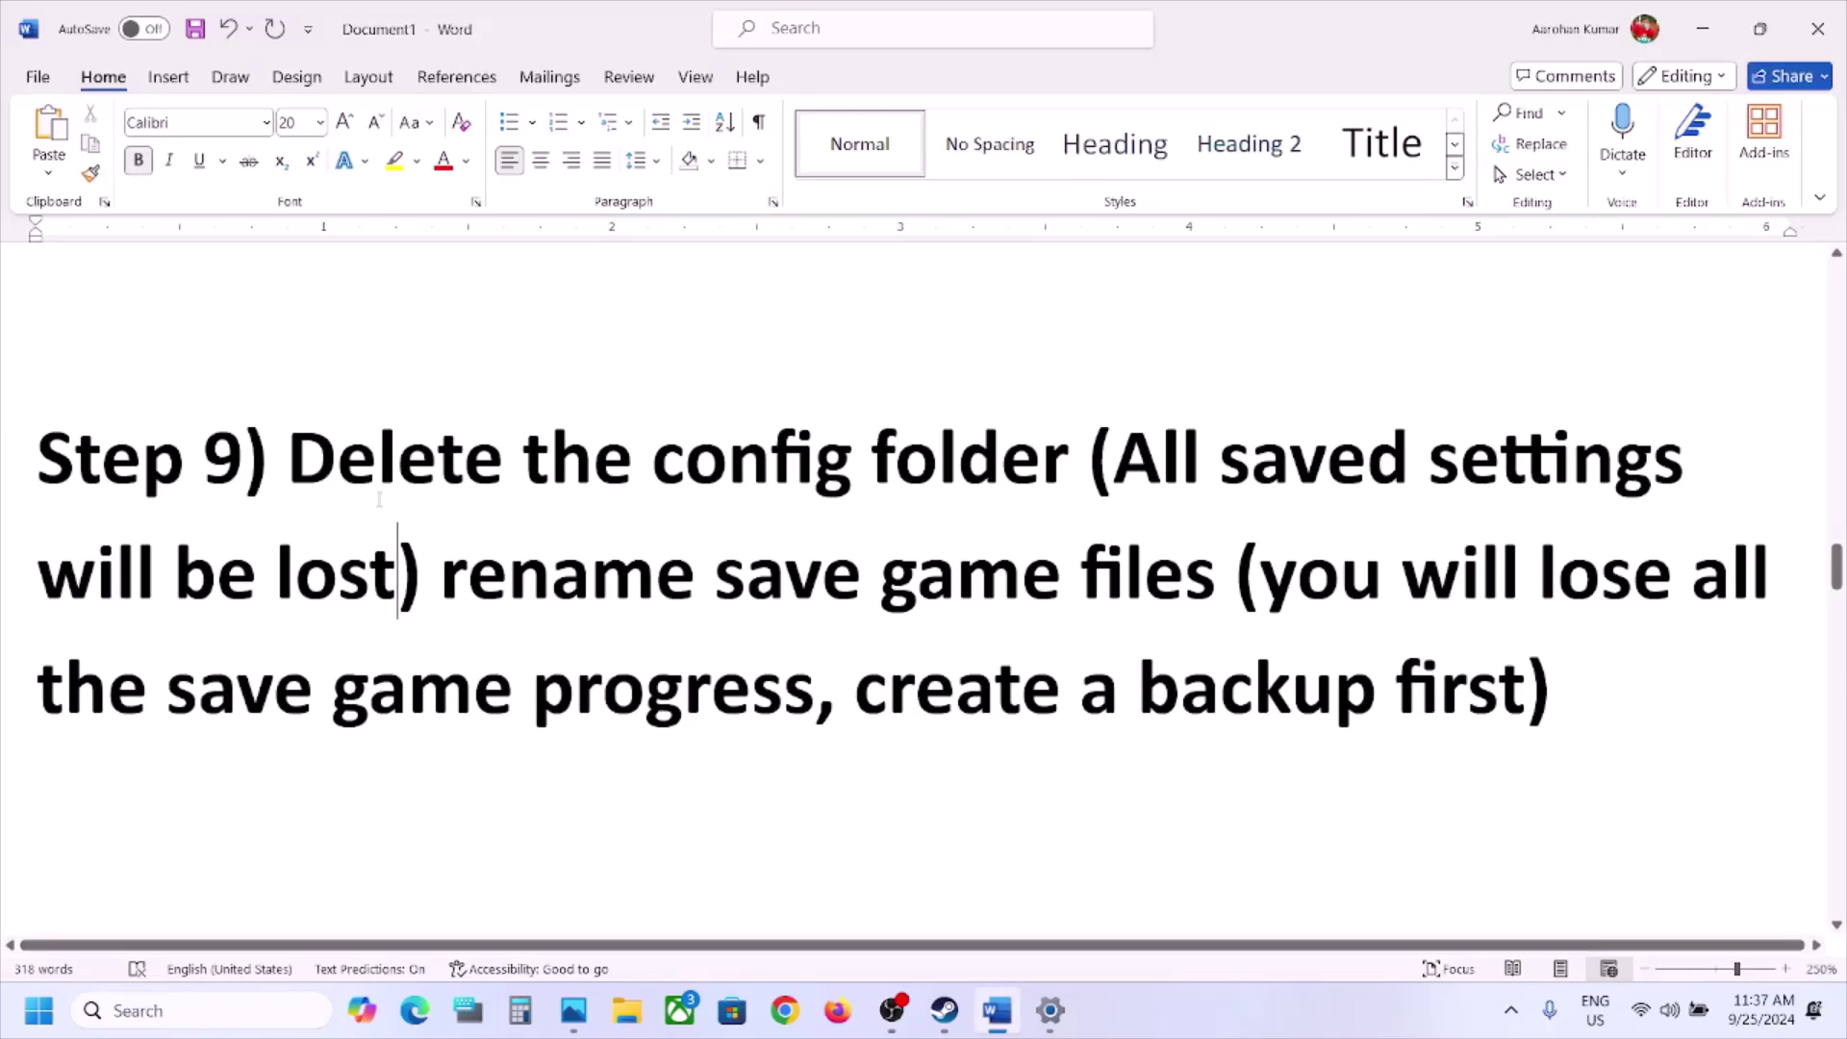
left_click_drag(340, 474, 394, 582)
key("super+e")
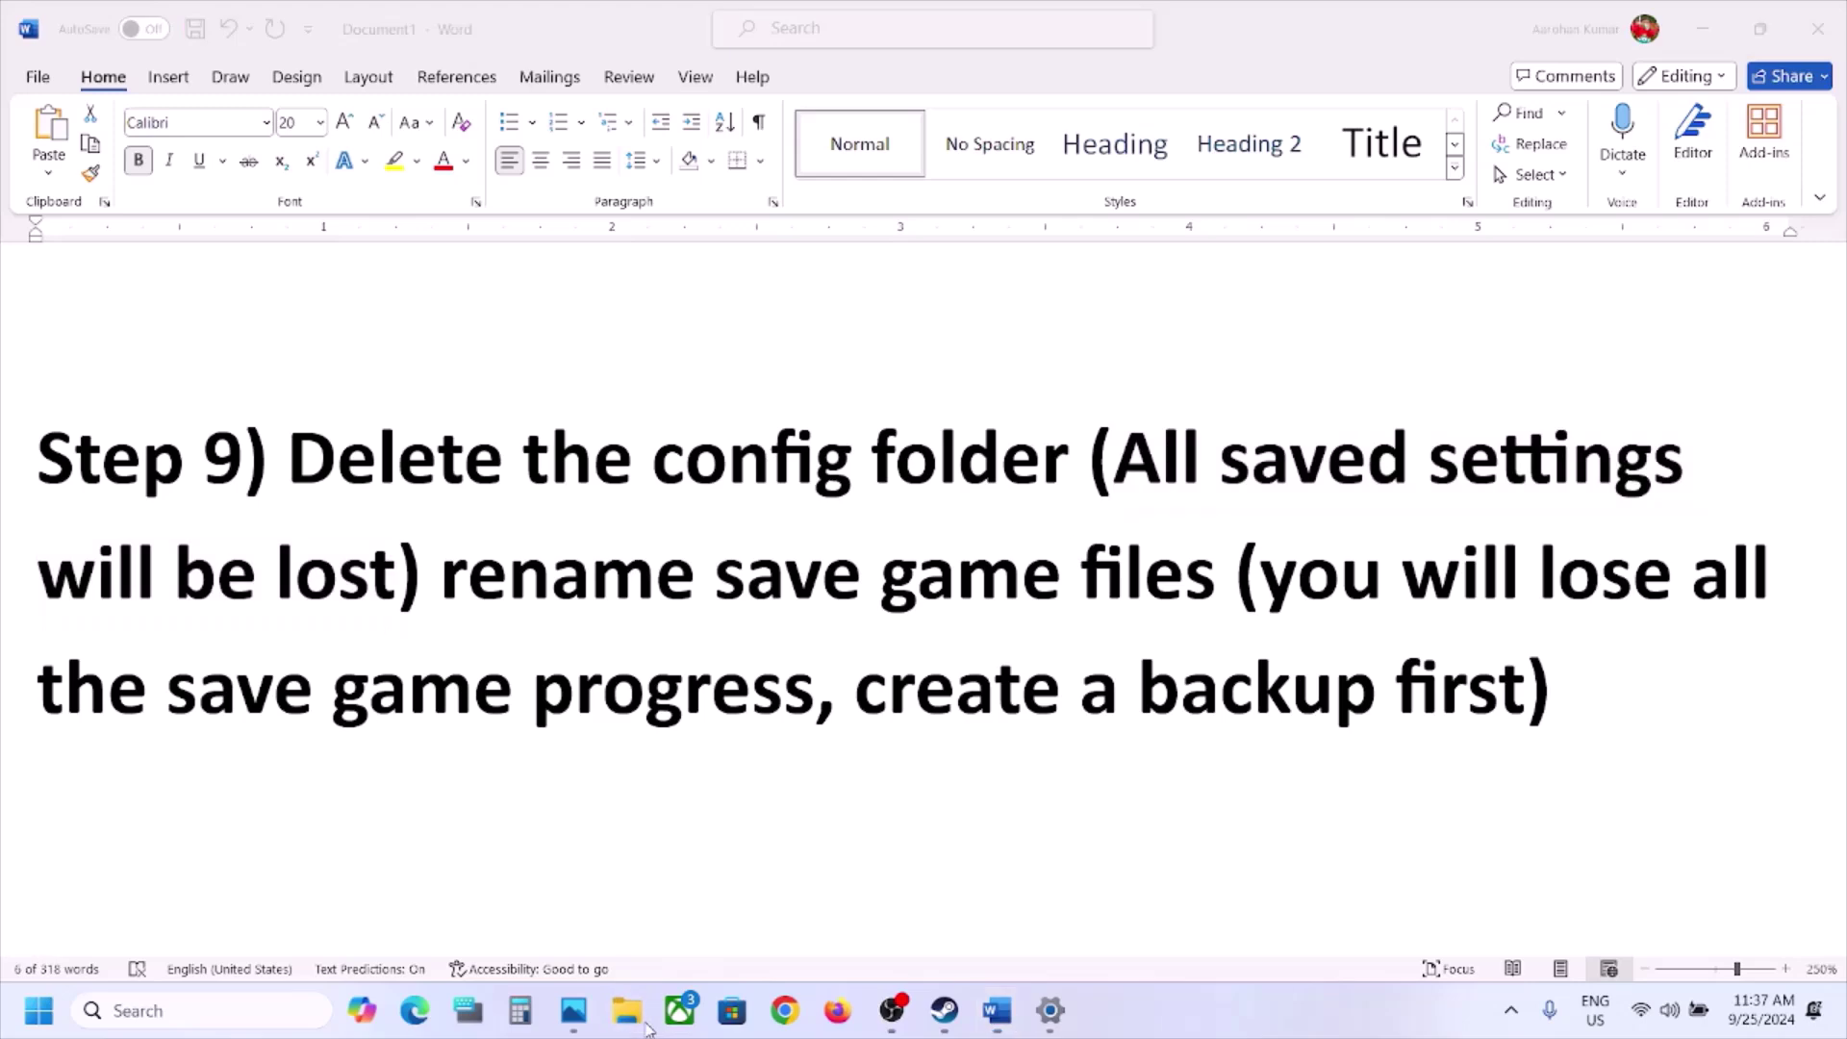
left_click(123, 542)
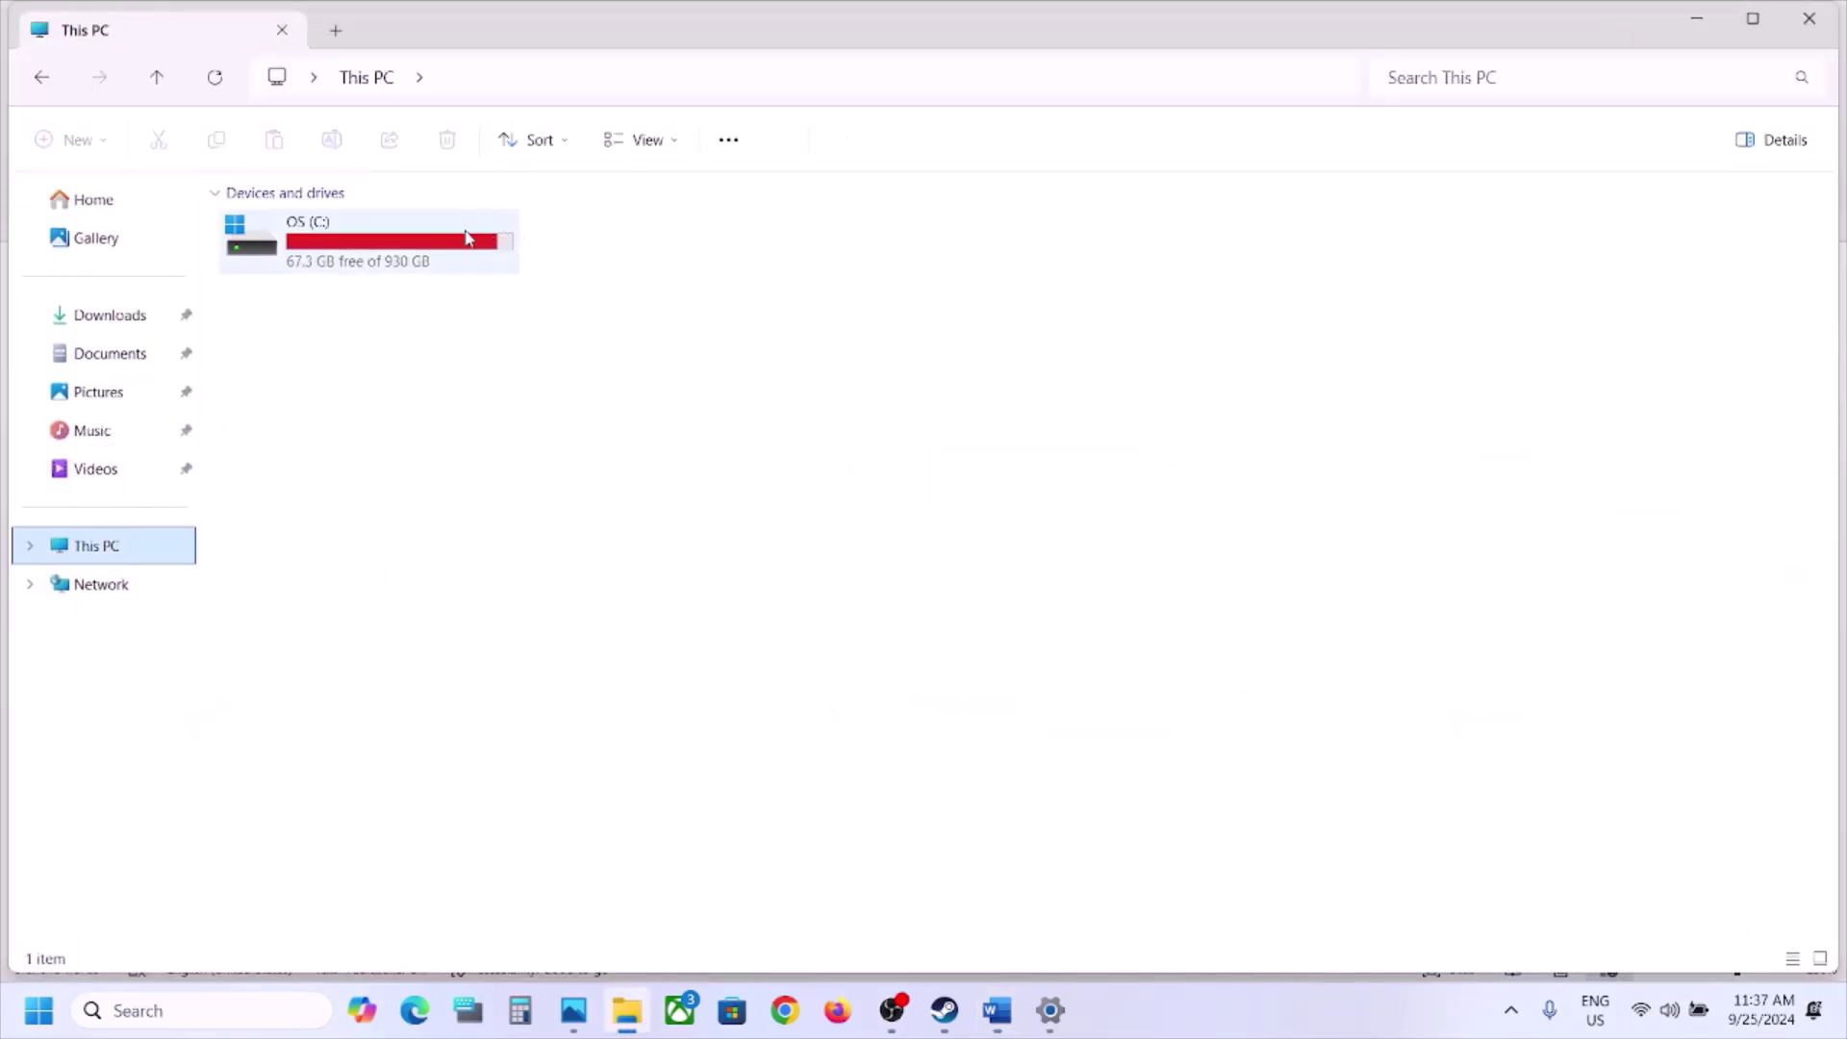
double_click(469, 241)
Open the current account's profile folder inside Users on drive C and select the AppData folder
scroll(338, 689, "down", 2)
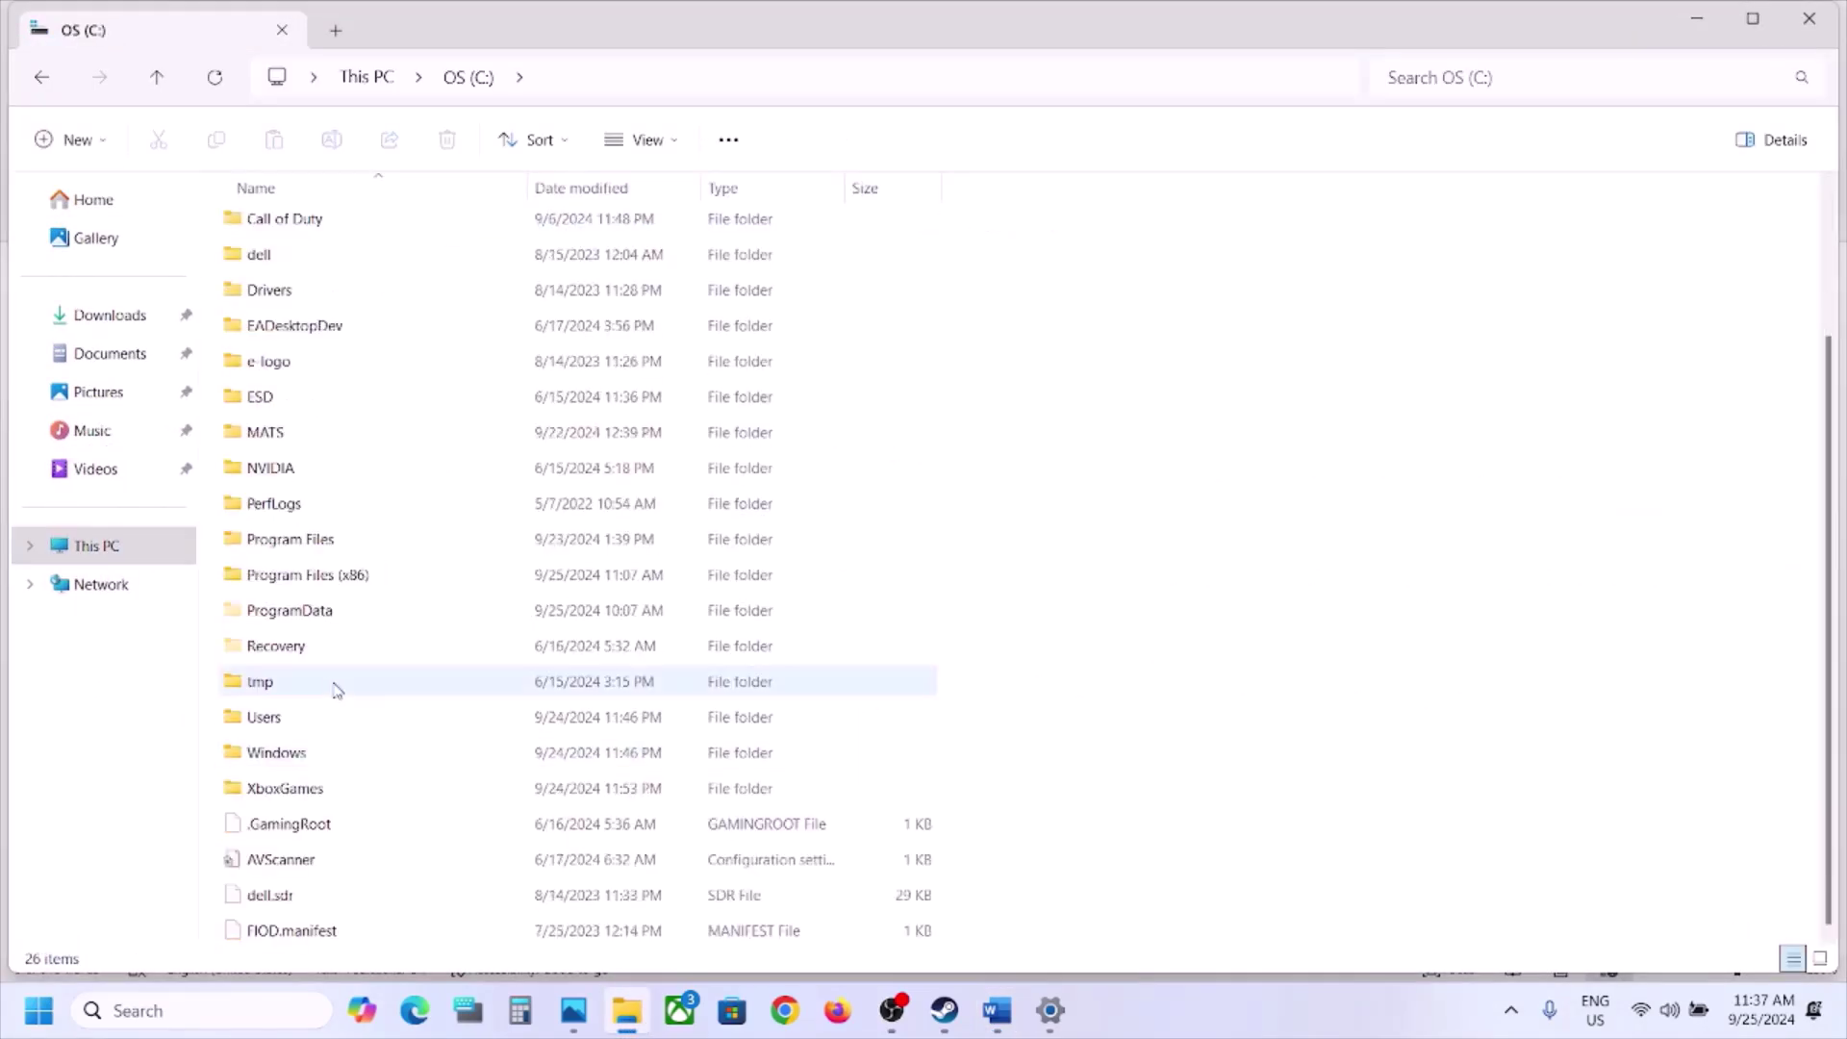
double_click(301, 720)
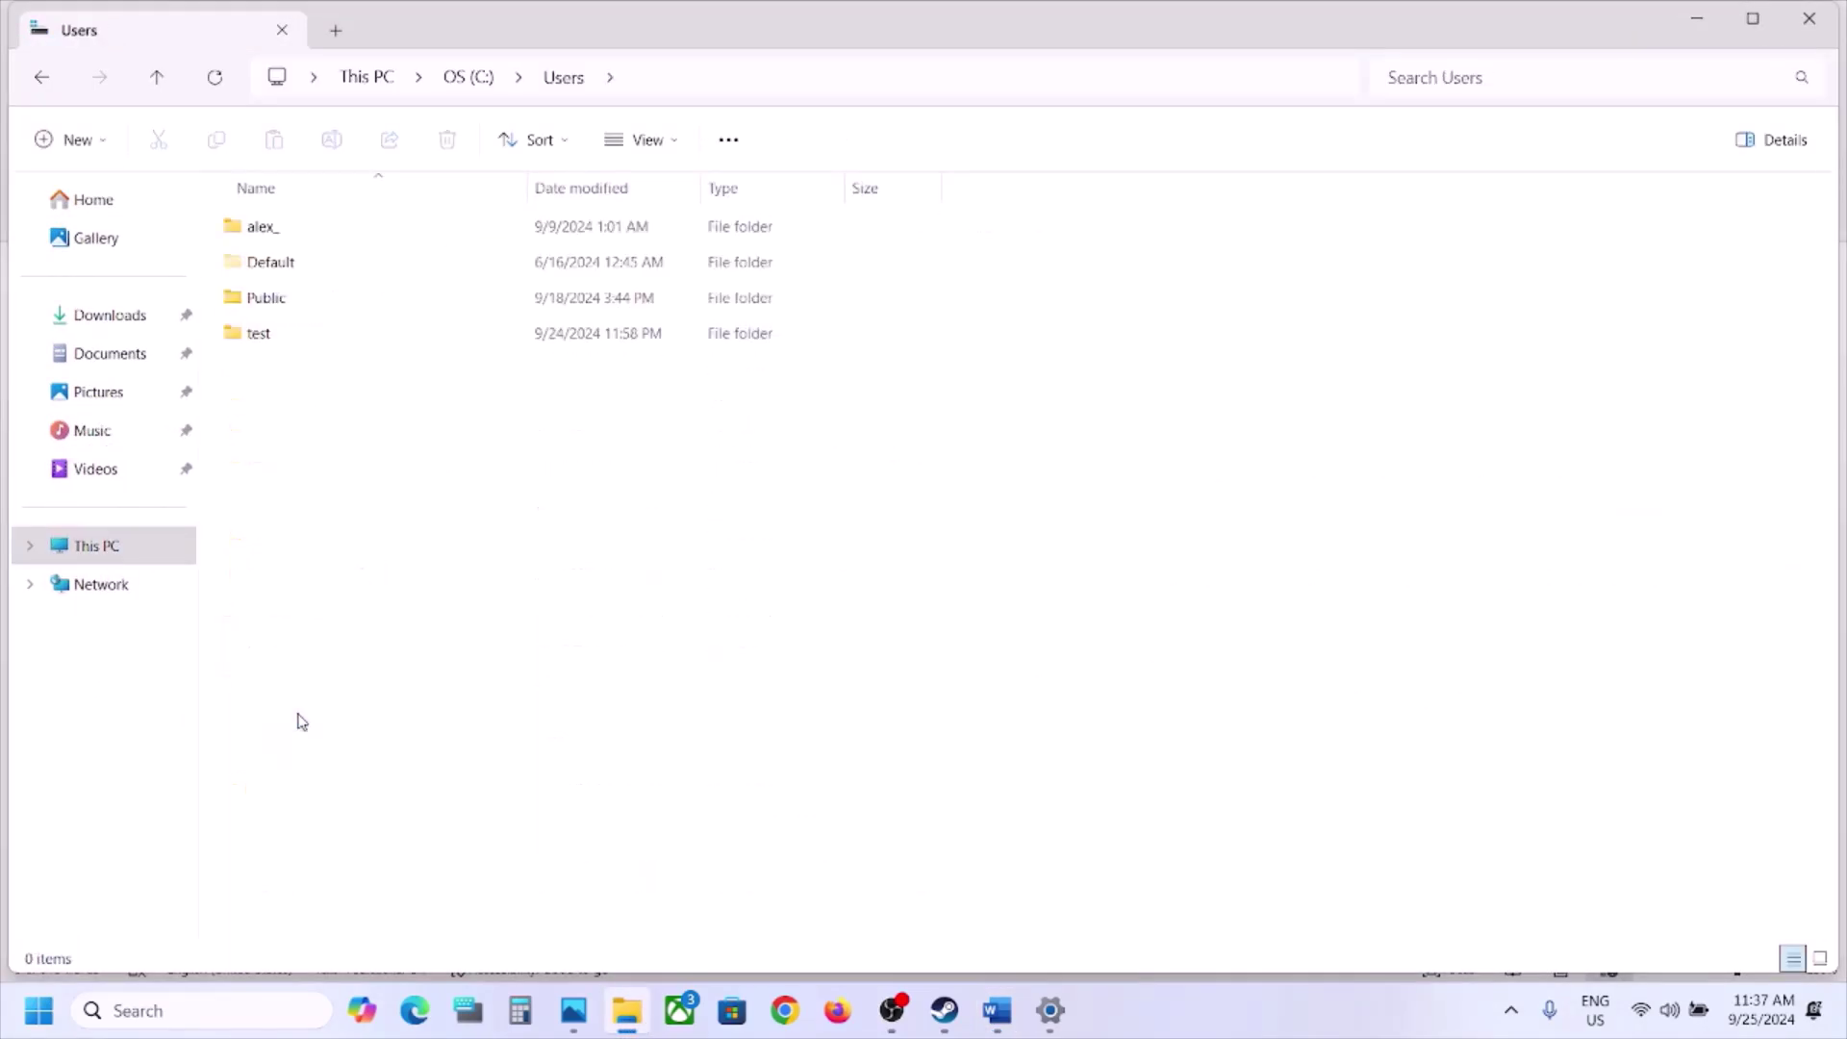
left_click(298, 233)
double_click(298, 232)
left_click(304, 446)
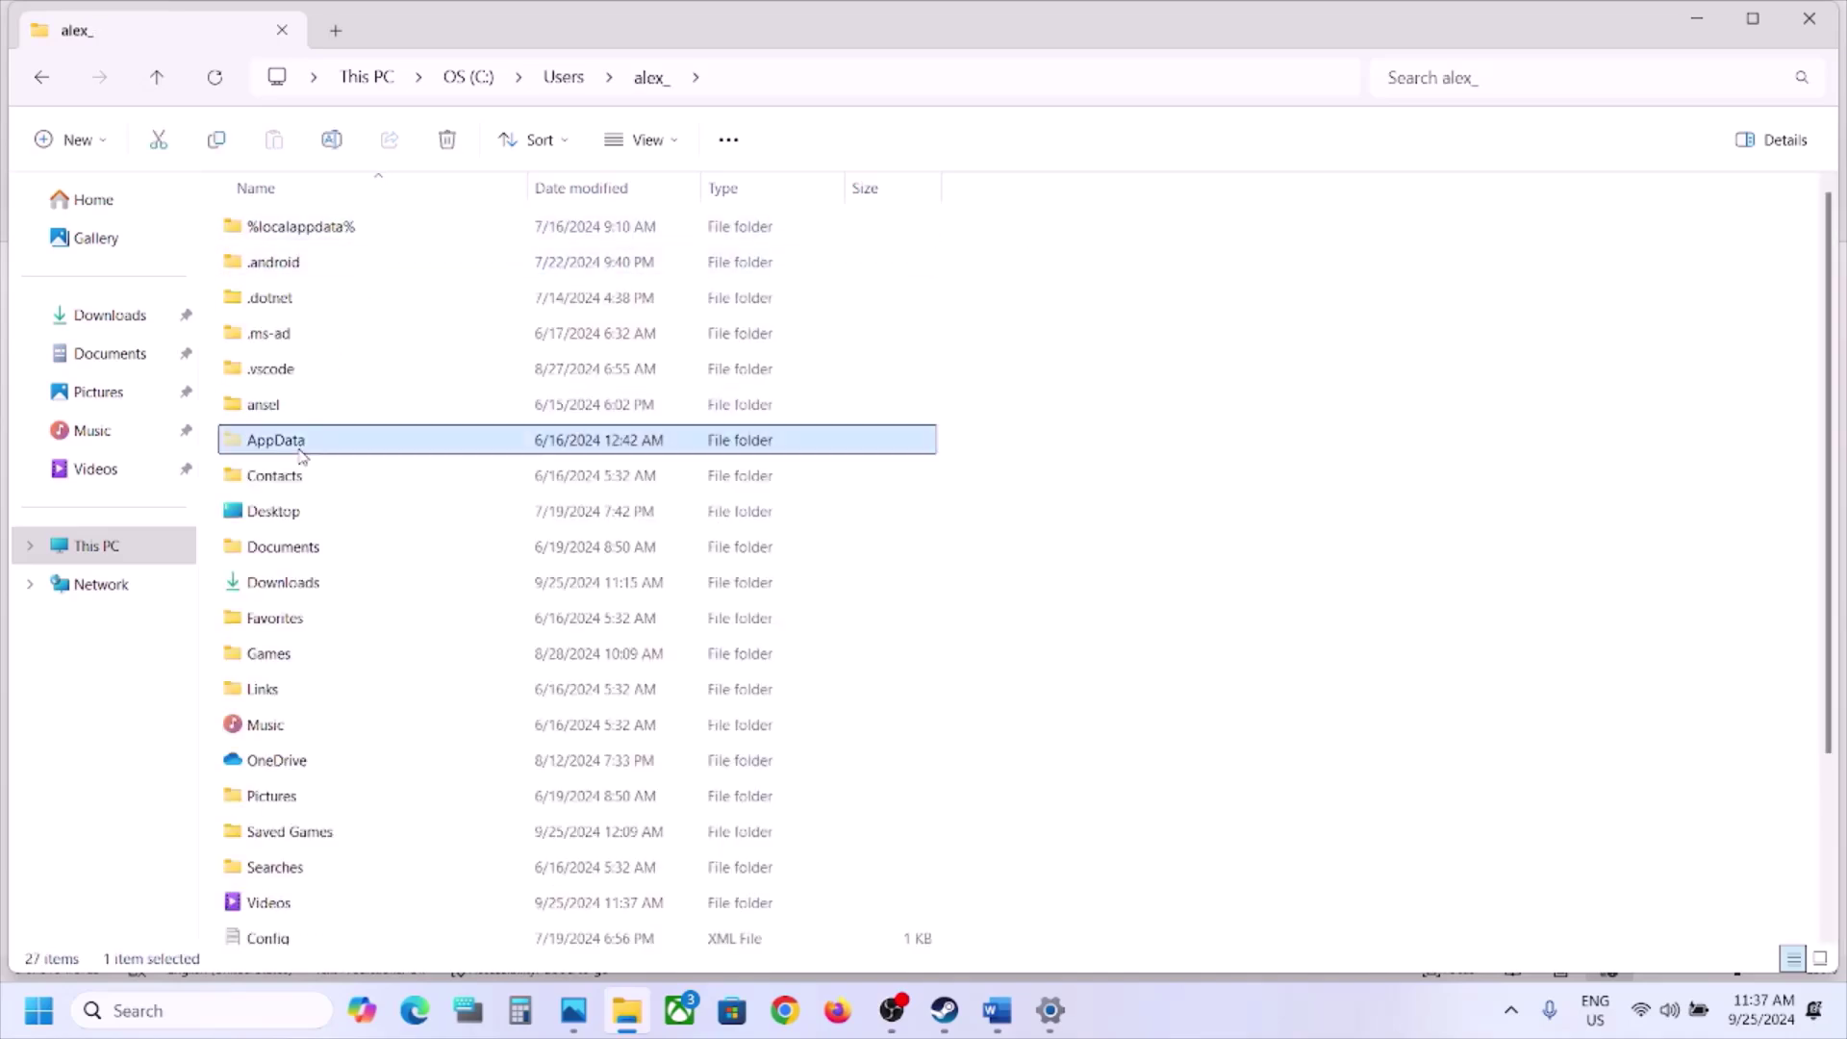
Check File Explorer's hidden items setting and open the Local folder inside AppData
left_click(681, 143)
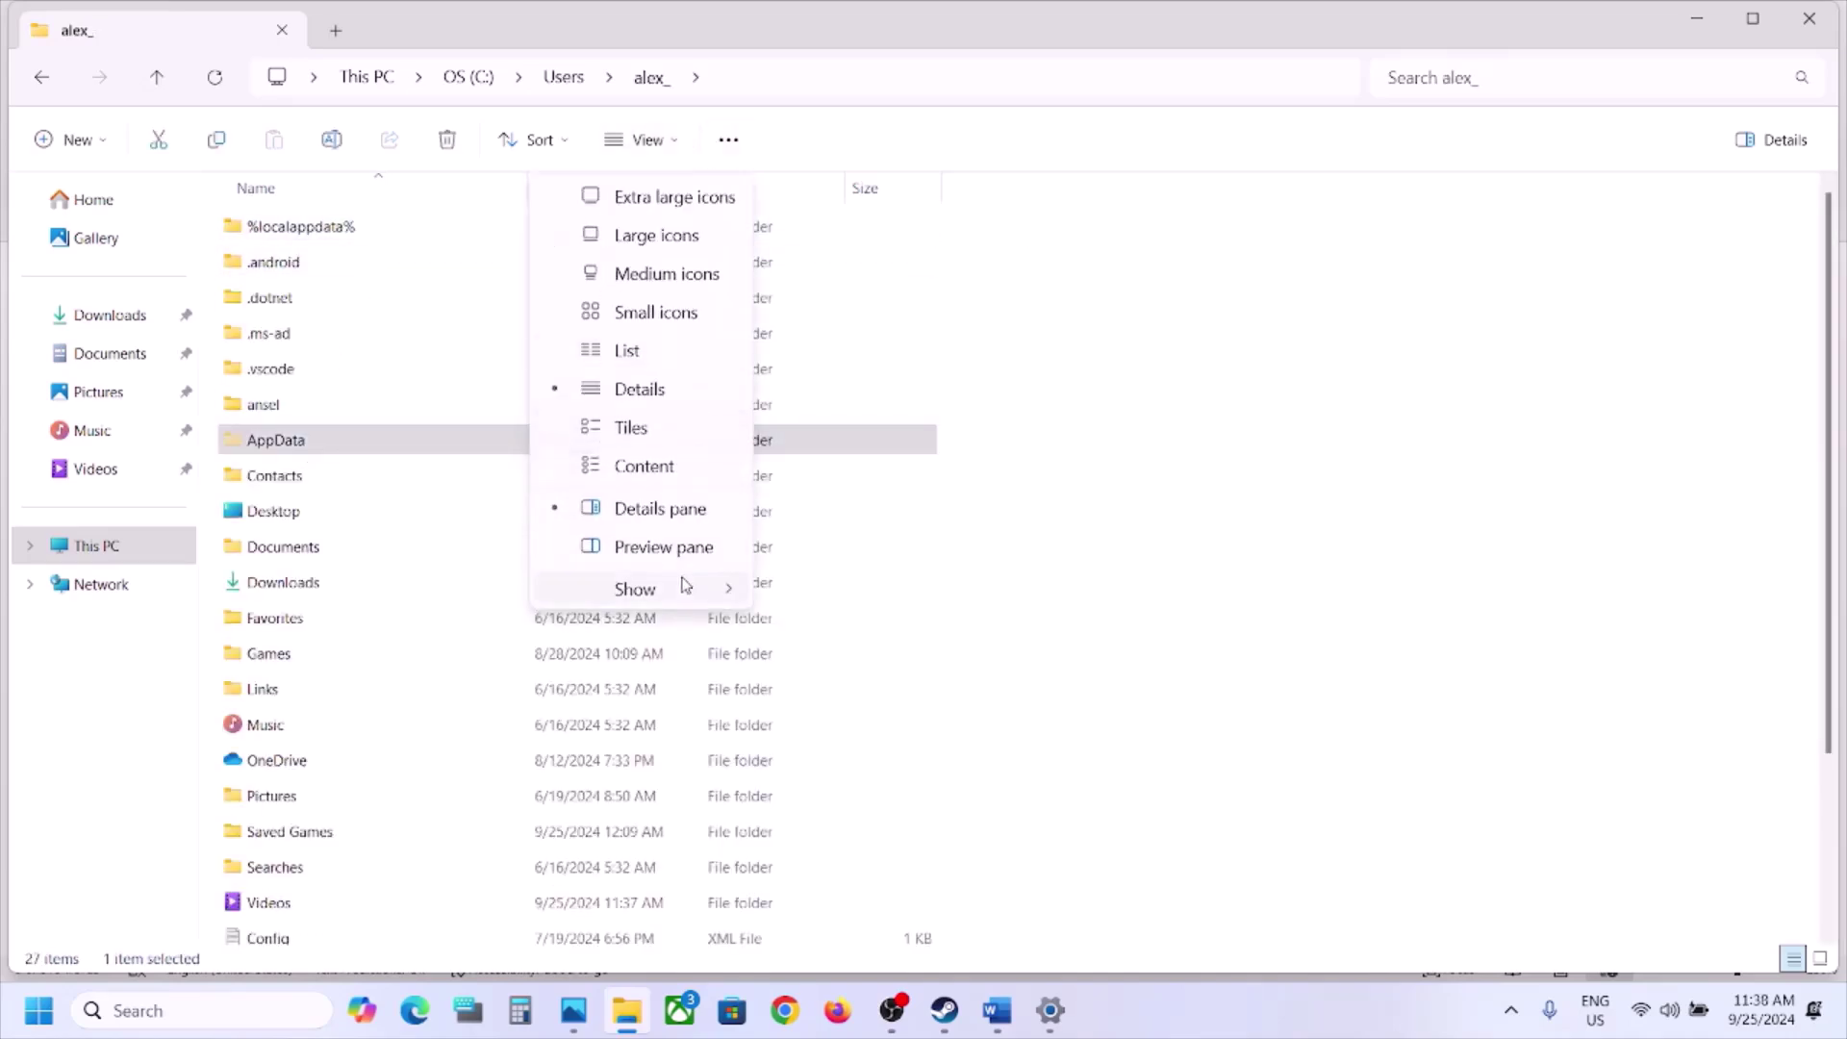
mouse_move(683, 587)
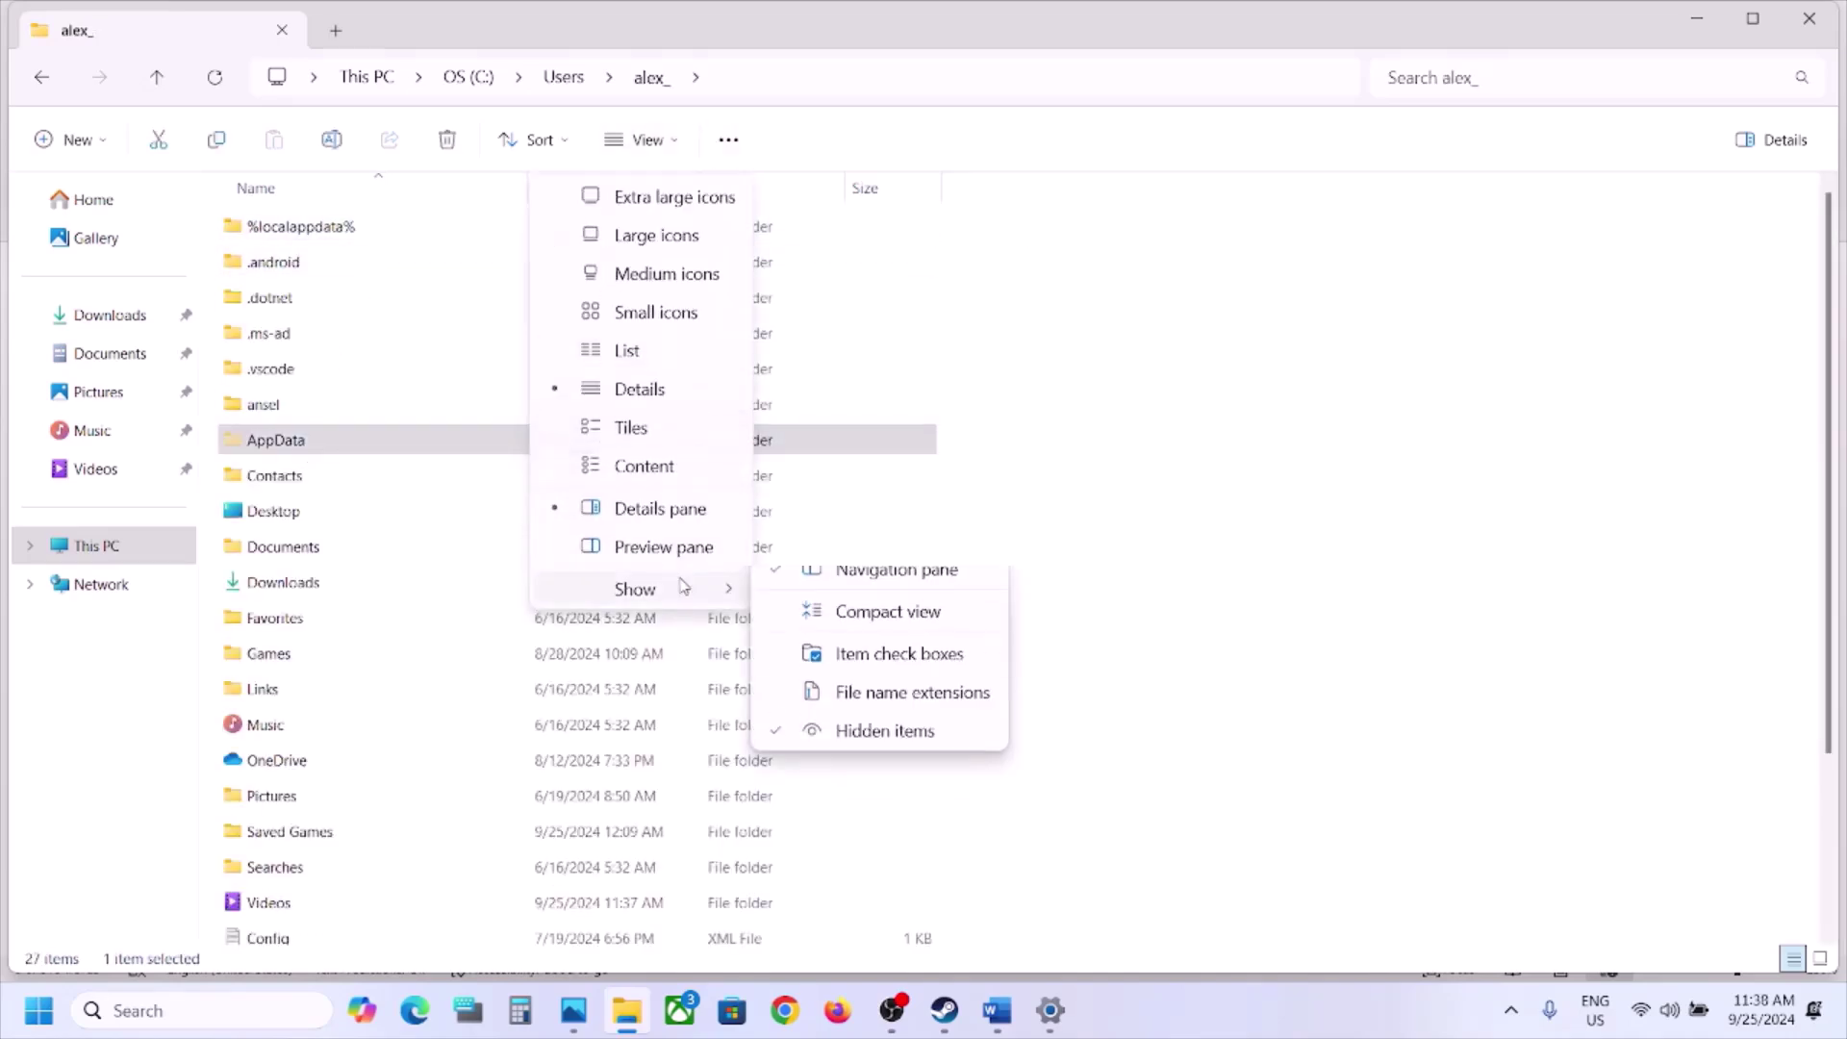
left_click(366, 451)
double_click(367, 451)
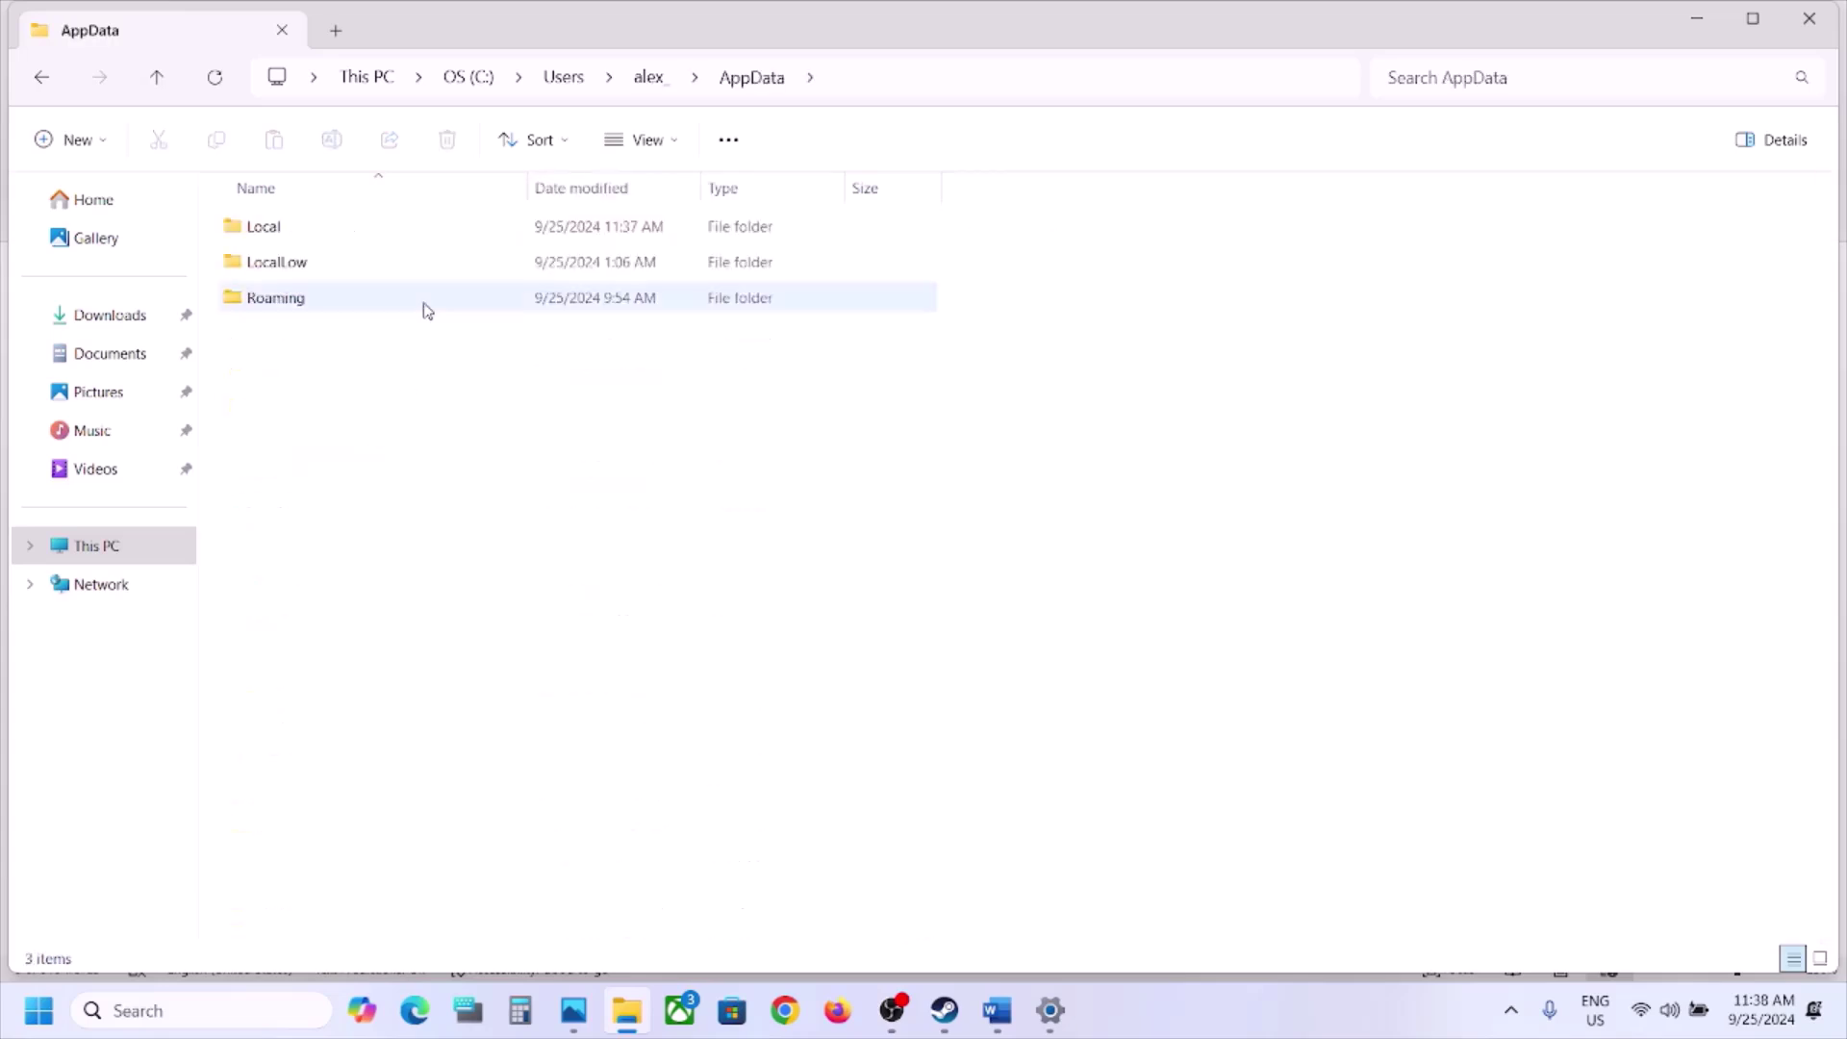
double_click(320, 238)
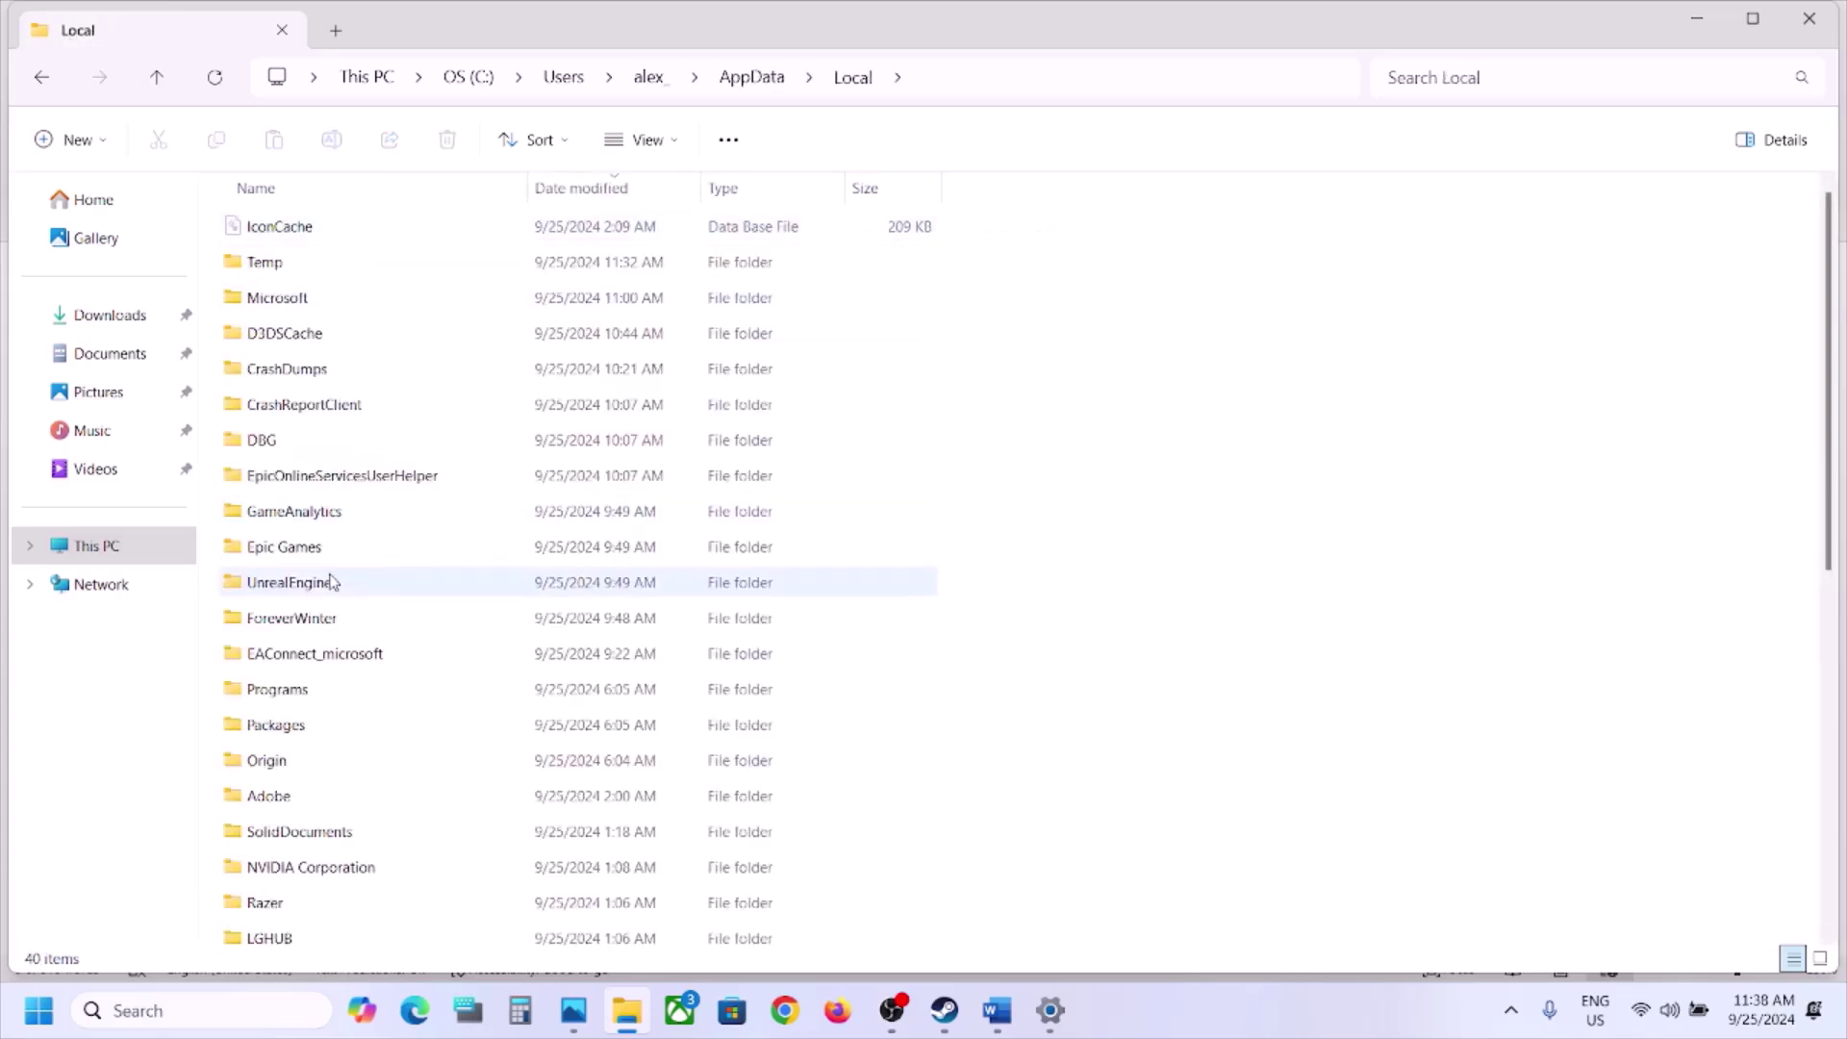
Open the Saved folder inside ForeverWinter and inspect the Config folder's delete option without deleting it
left_click(356, 609)
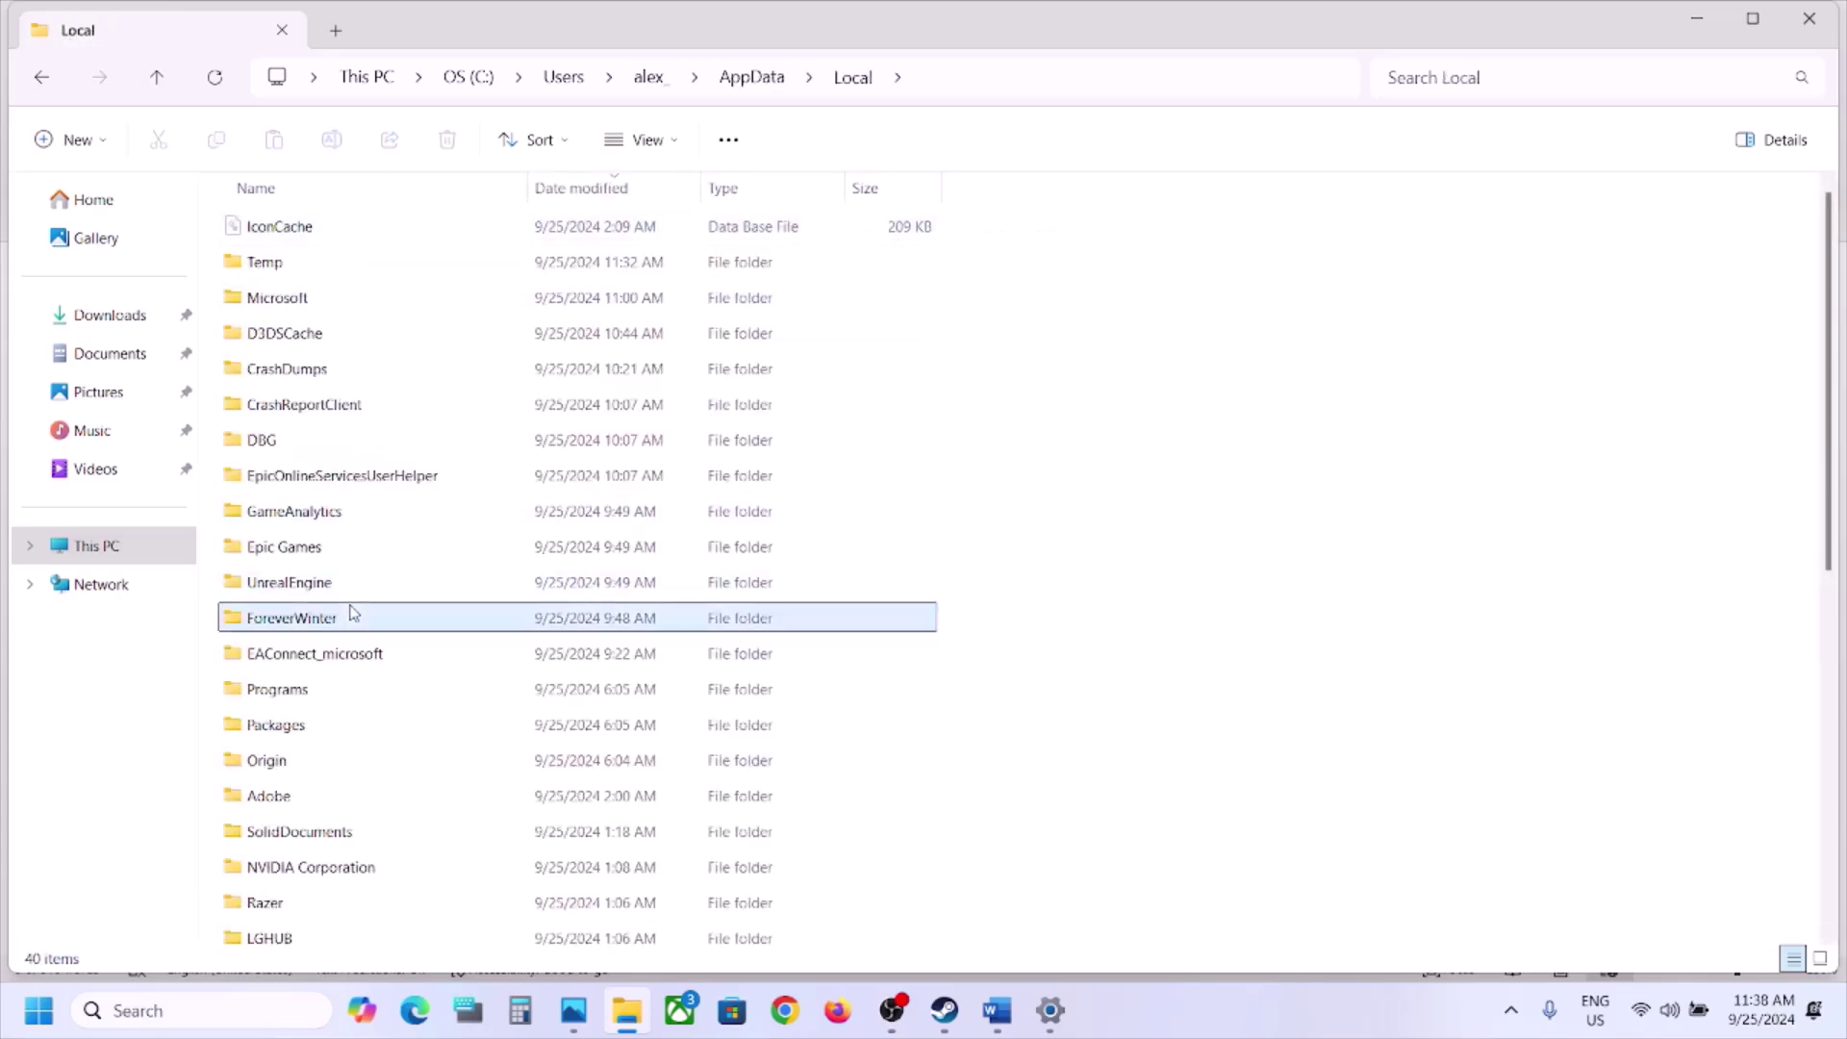
double_click(409, 619)
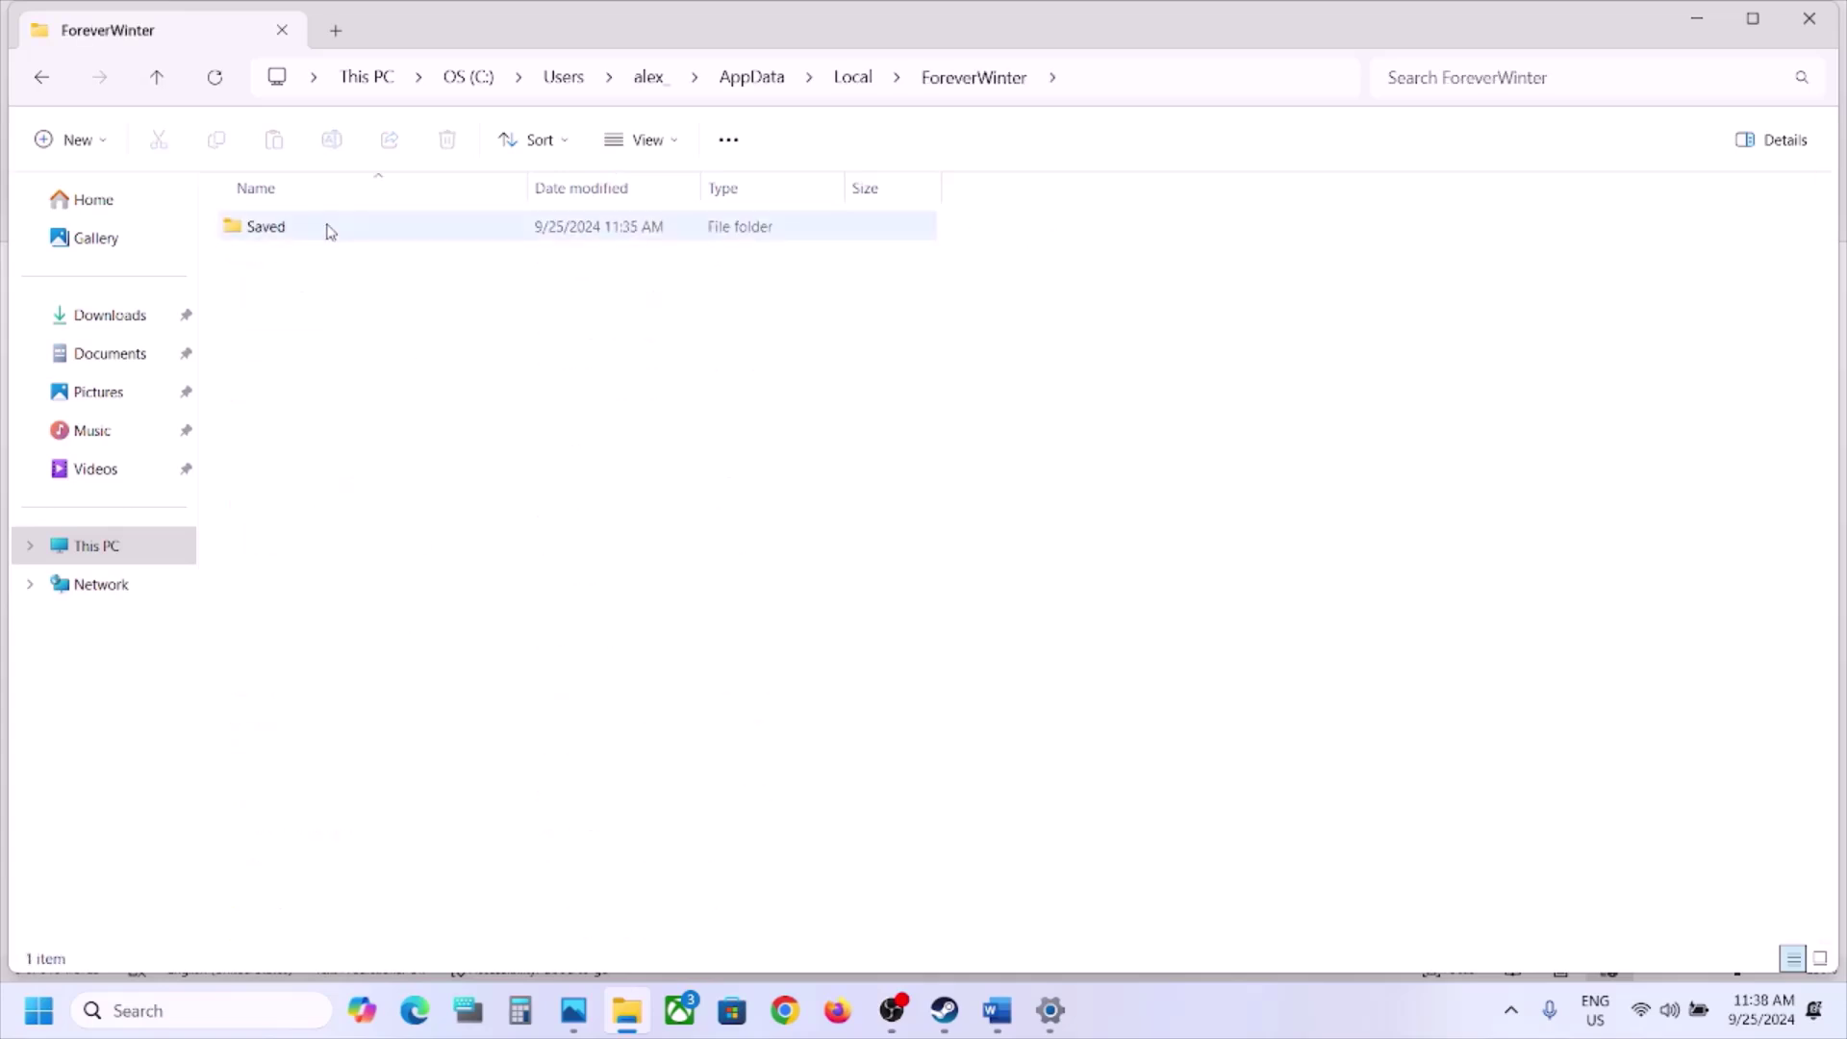
double_click(330, 228)
left_click(328, 234)
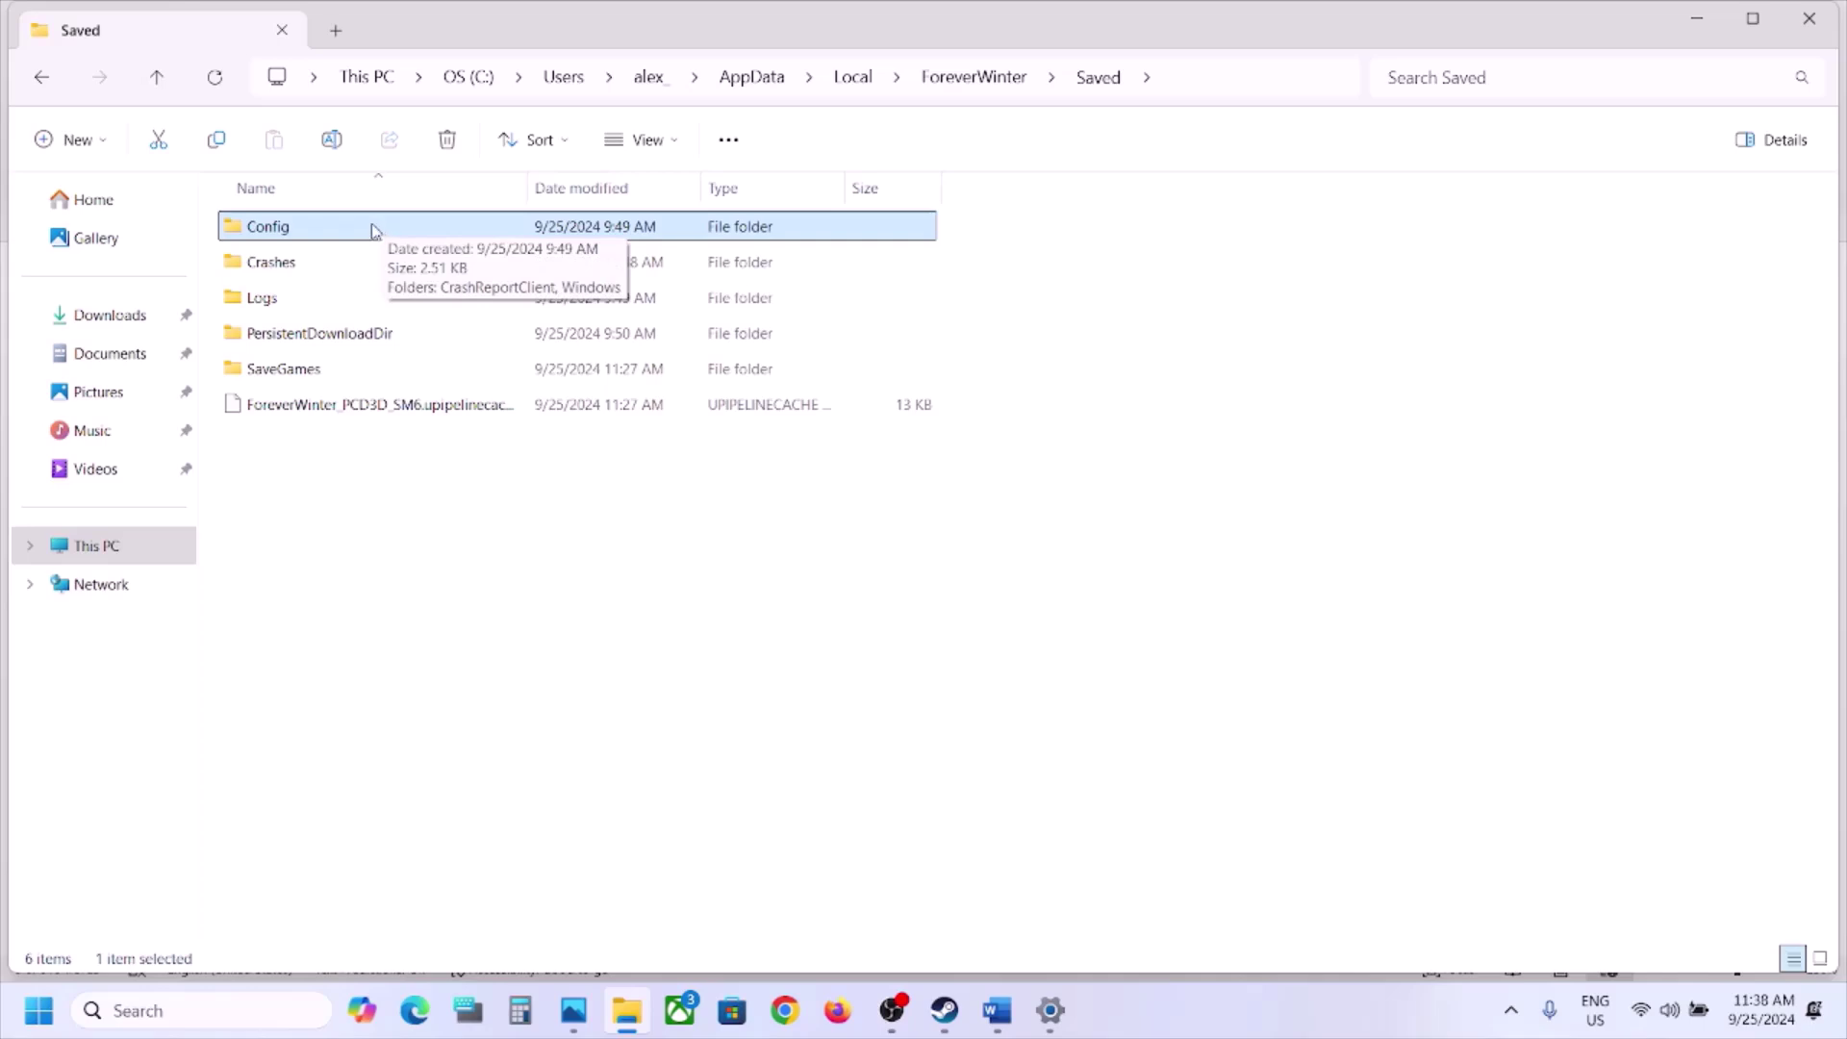
right_click(373, 229)
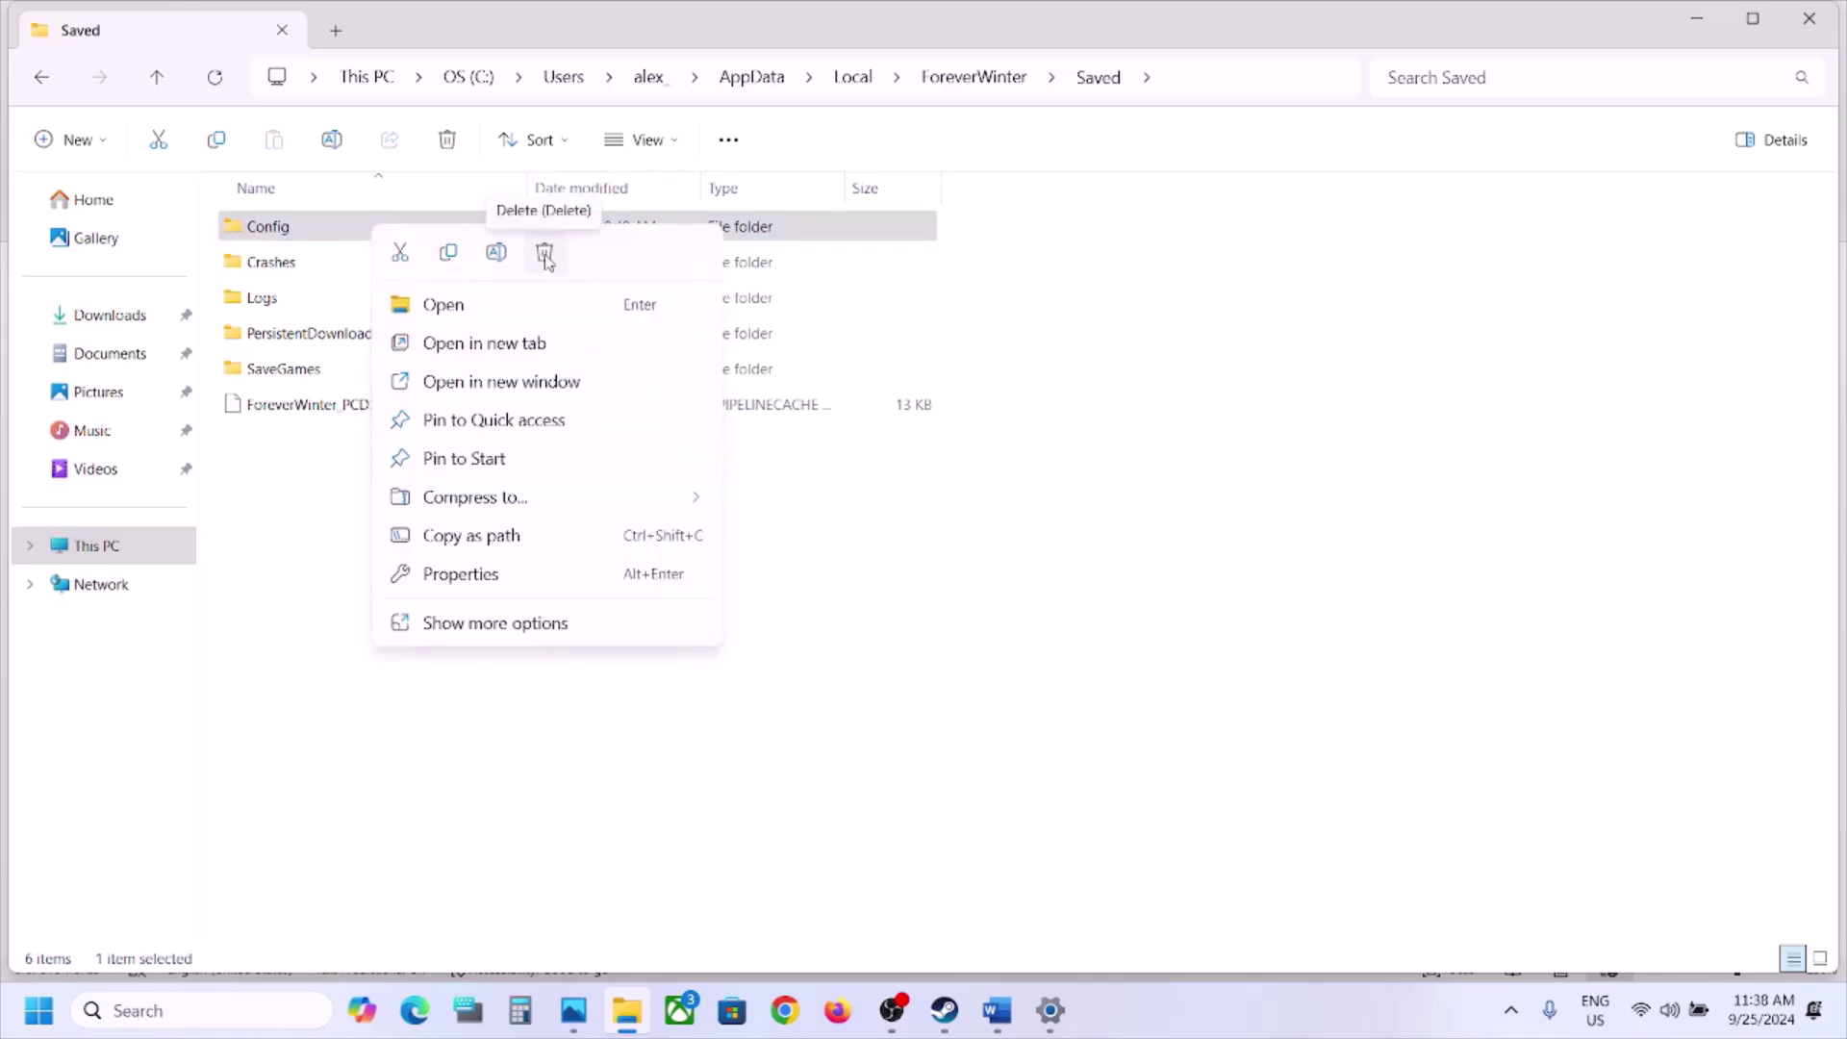
left_click(816, 557)
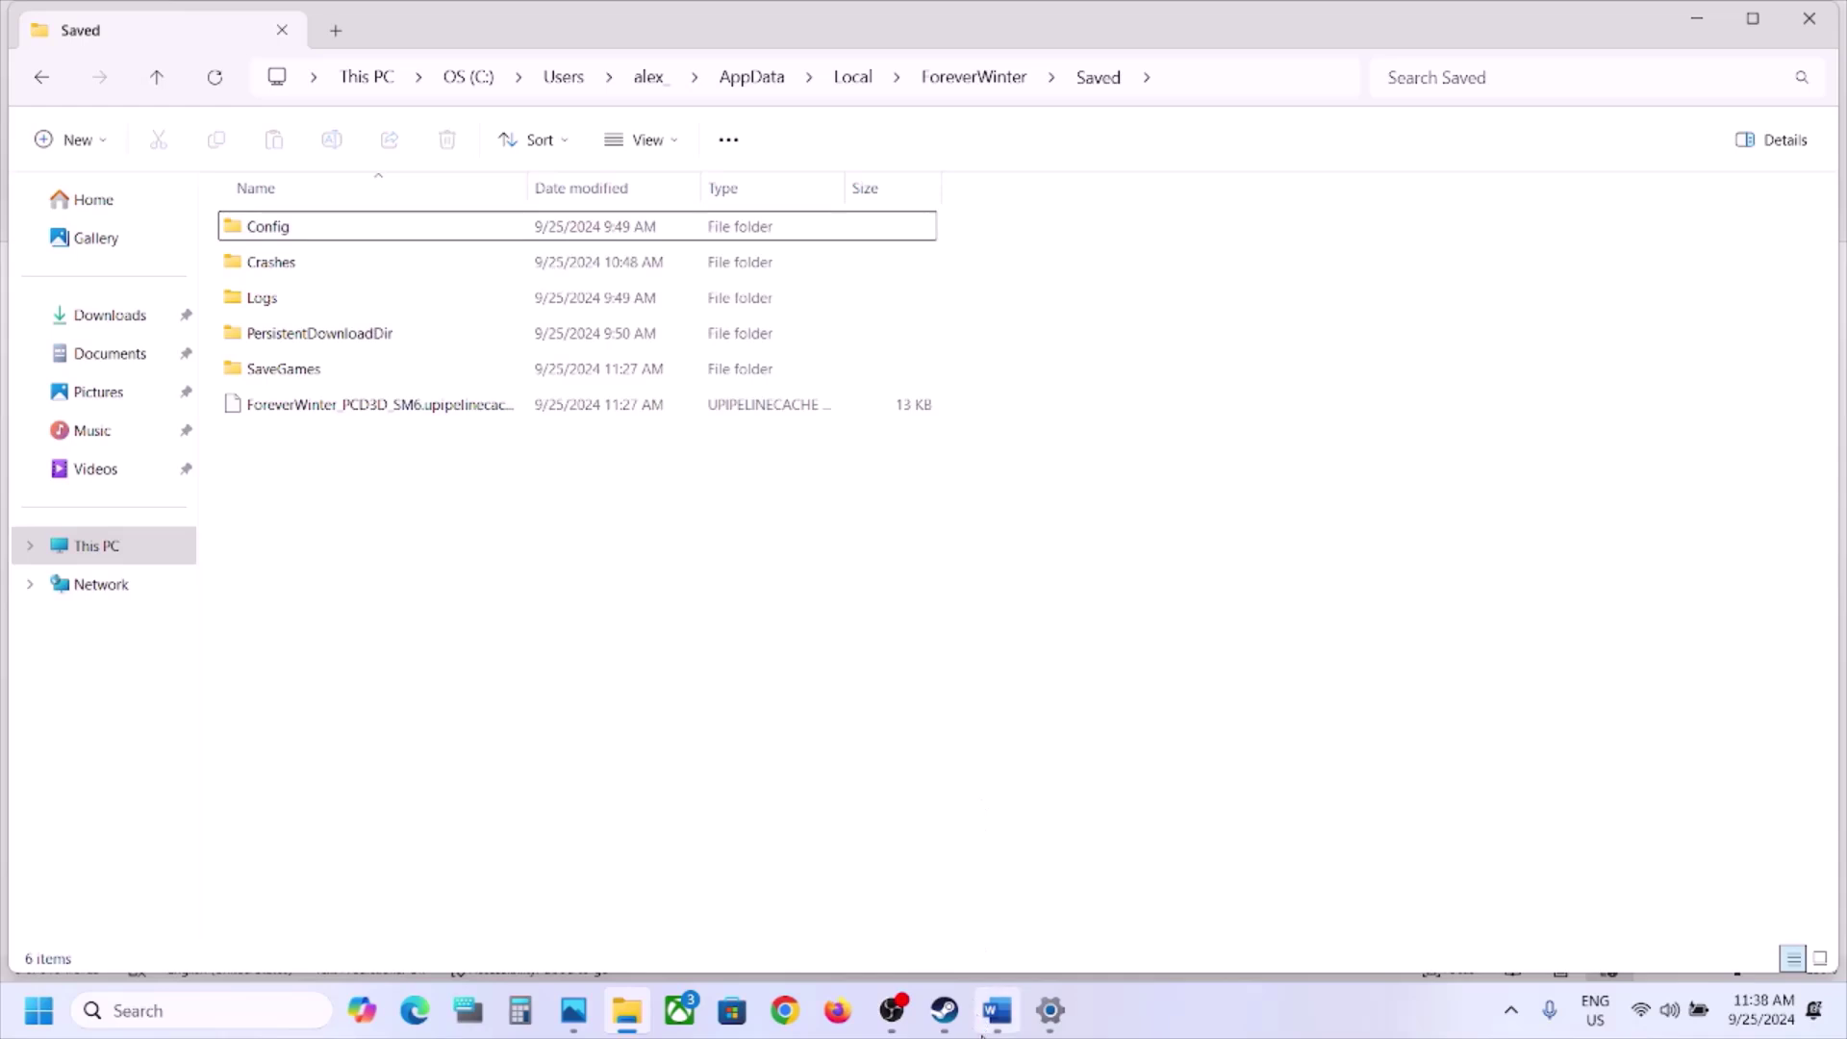
Review the Word document's instructions on renaming the save game files and creating a backup first
left_click(996, 1010)
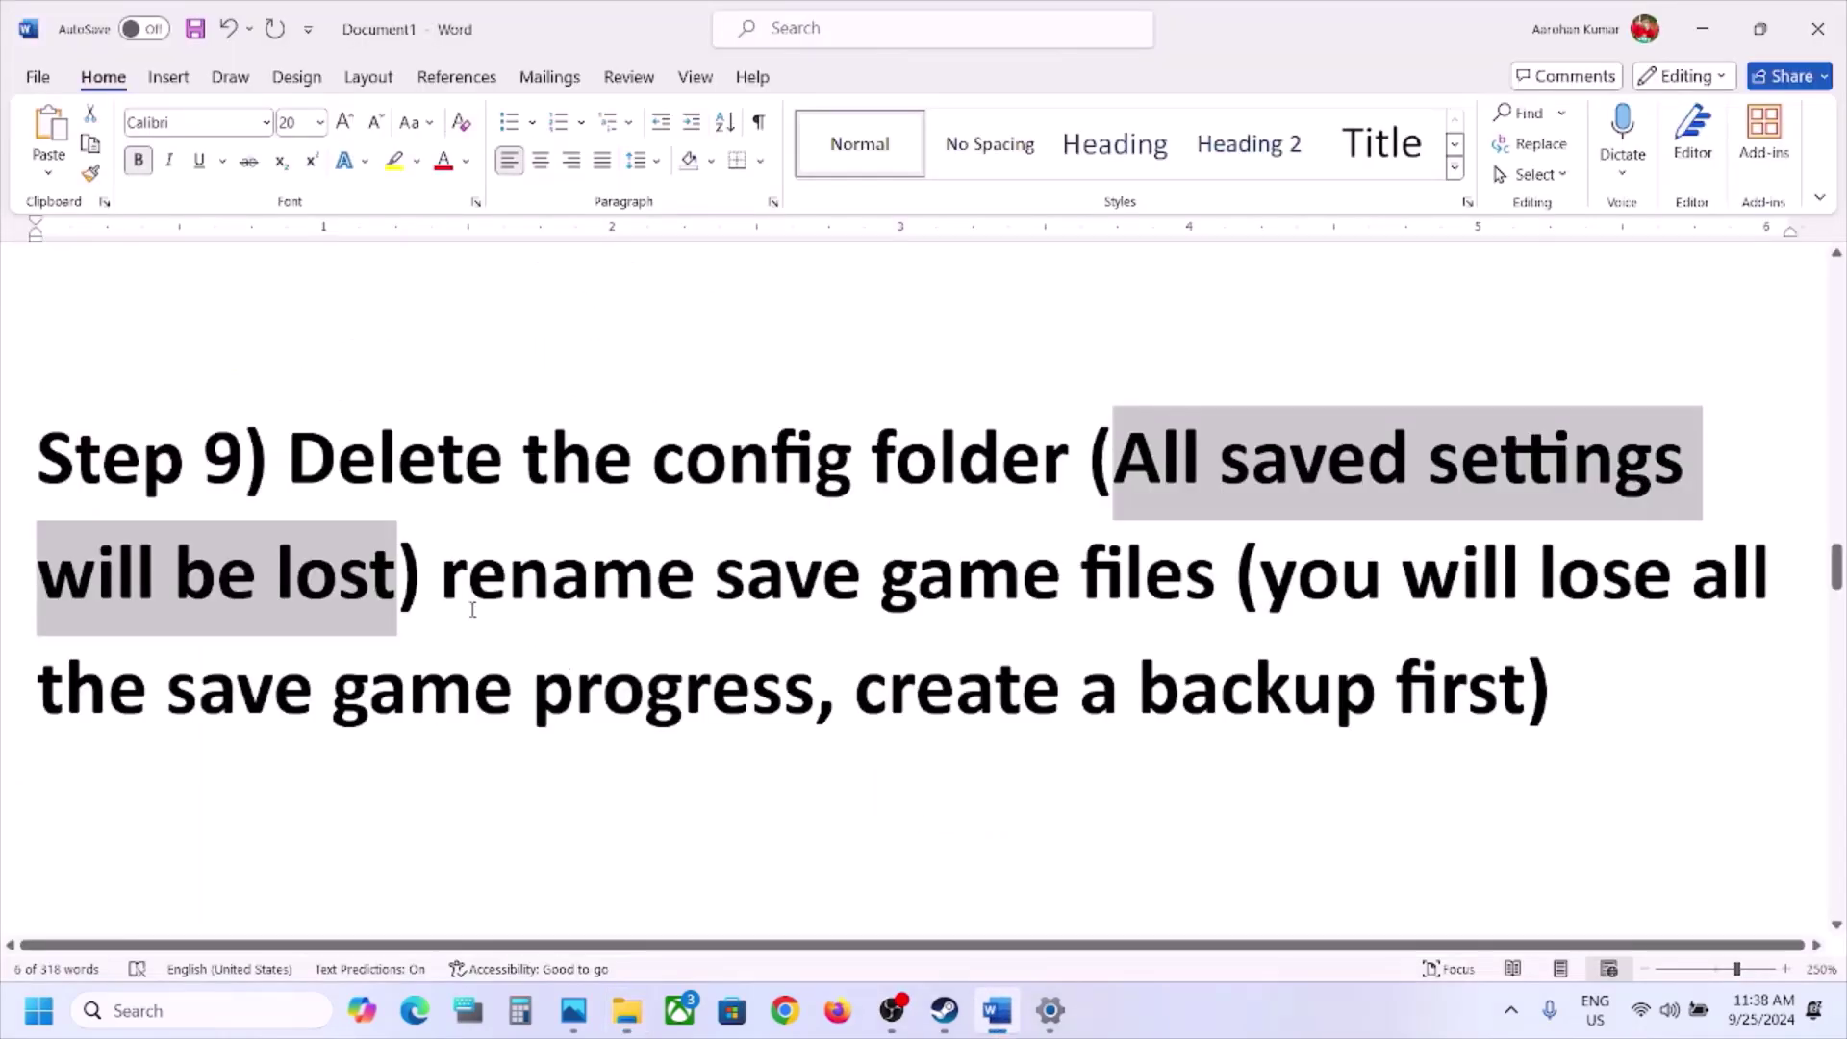
left_click_drag(472, 610, 1143, 630)
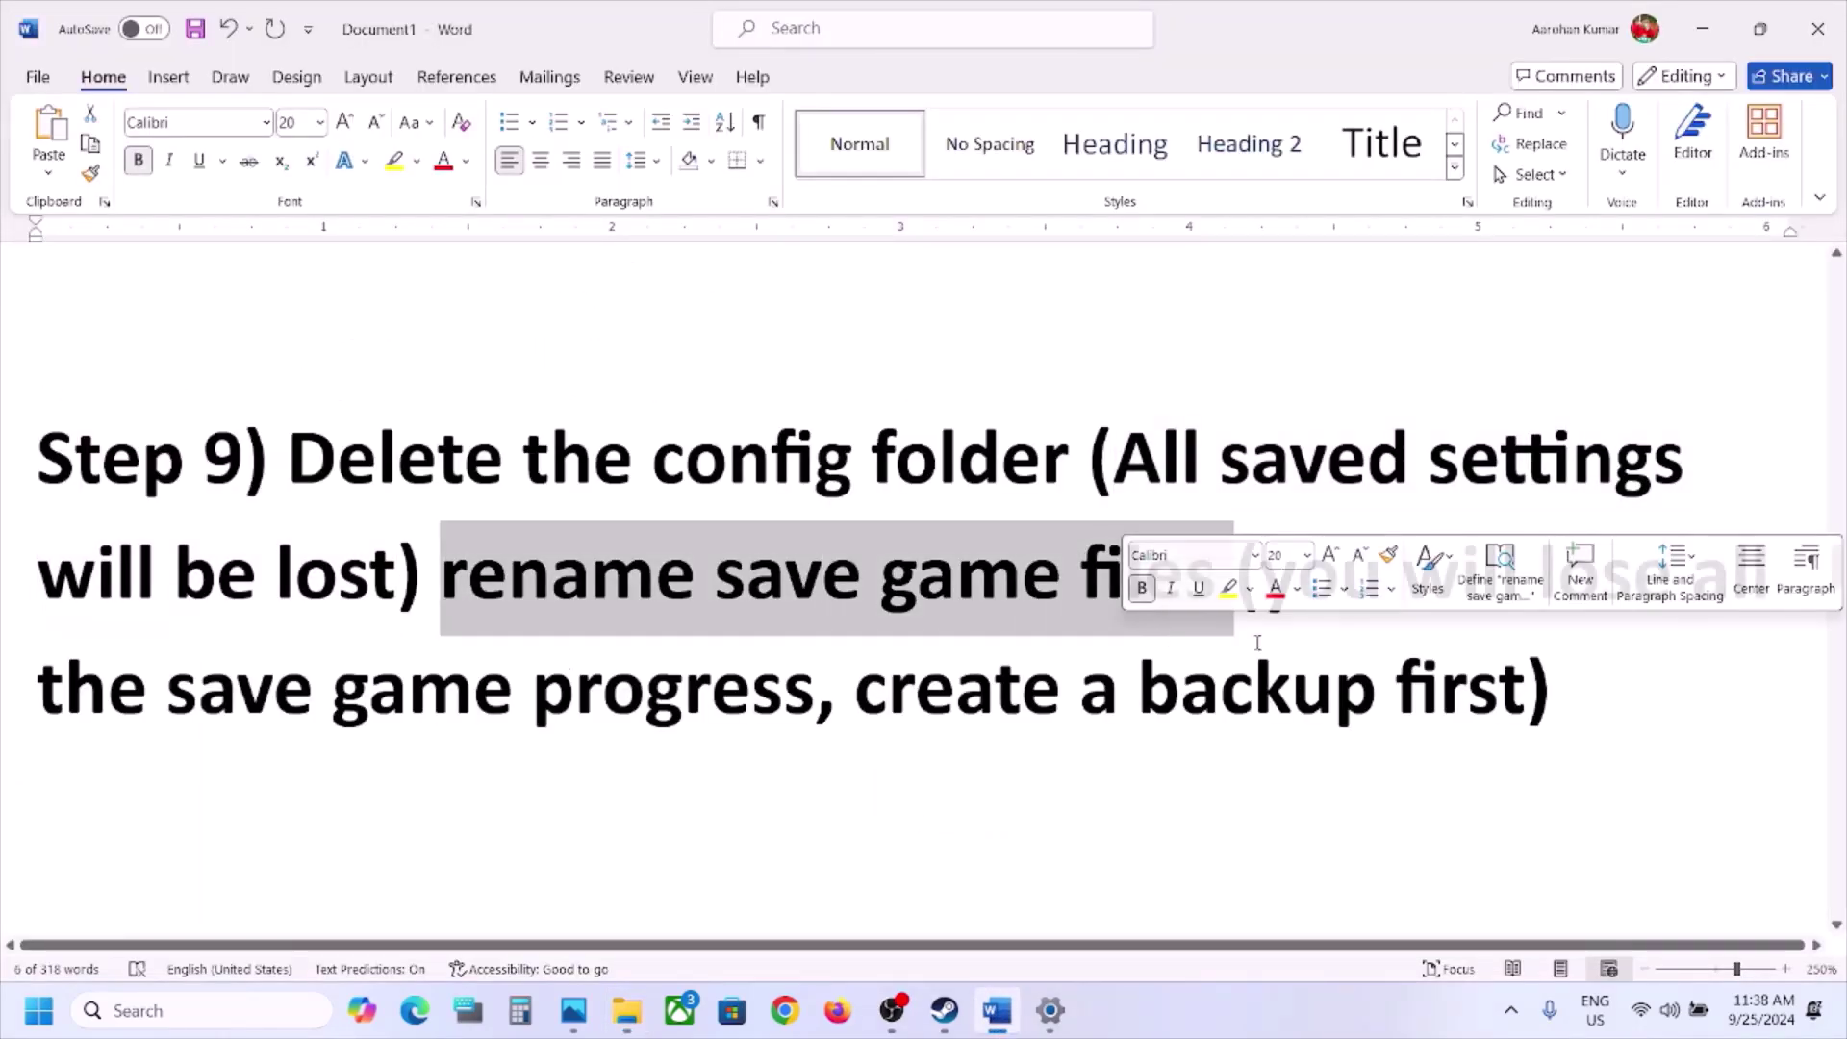
left_click(1274, 594)
left_click_drag(1274, 594, 751, 699)
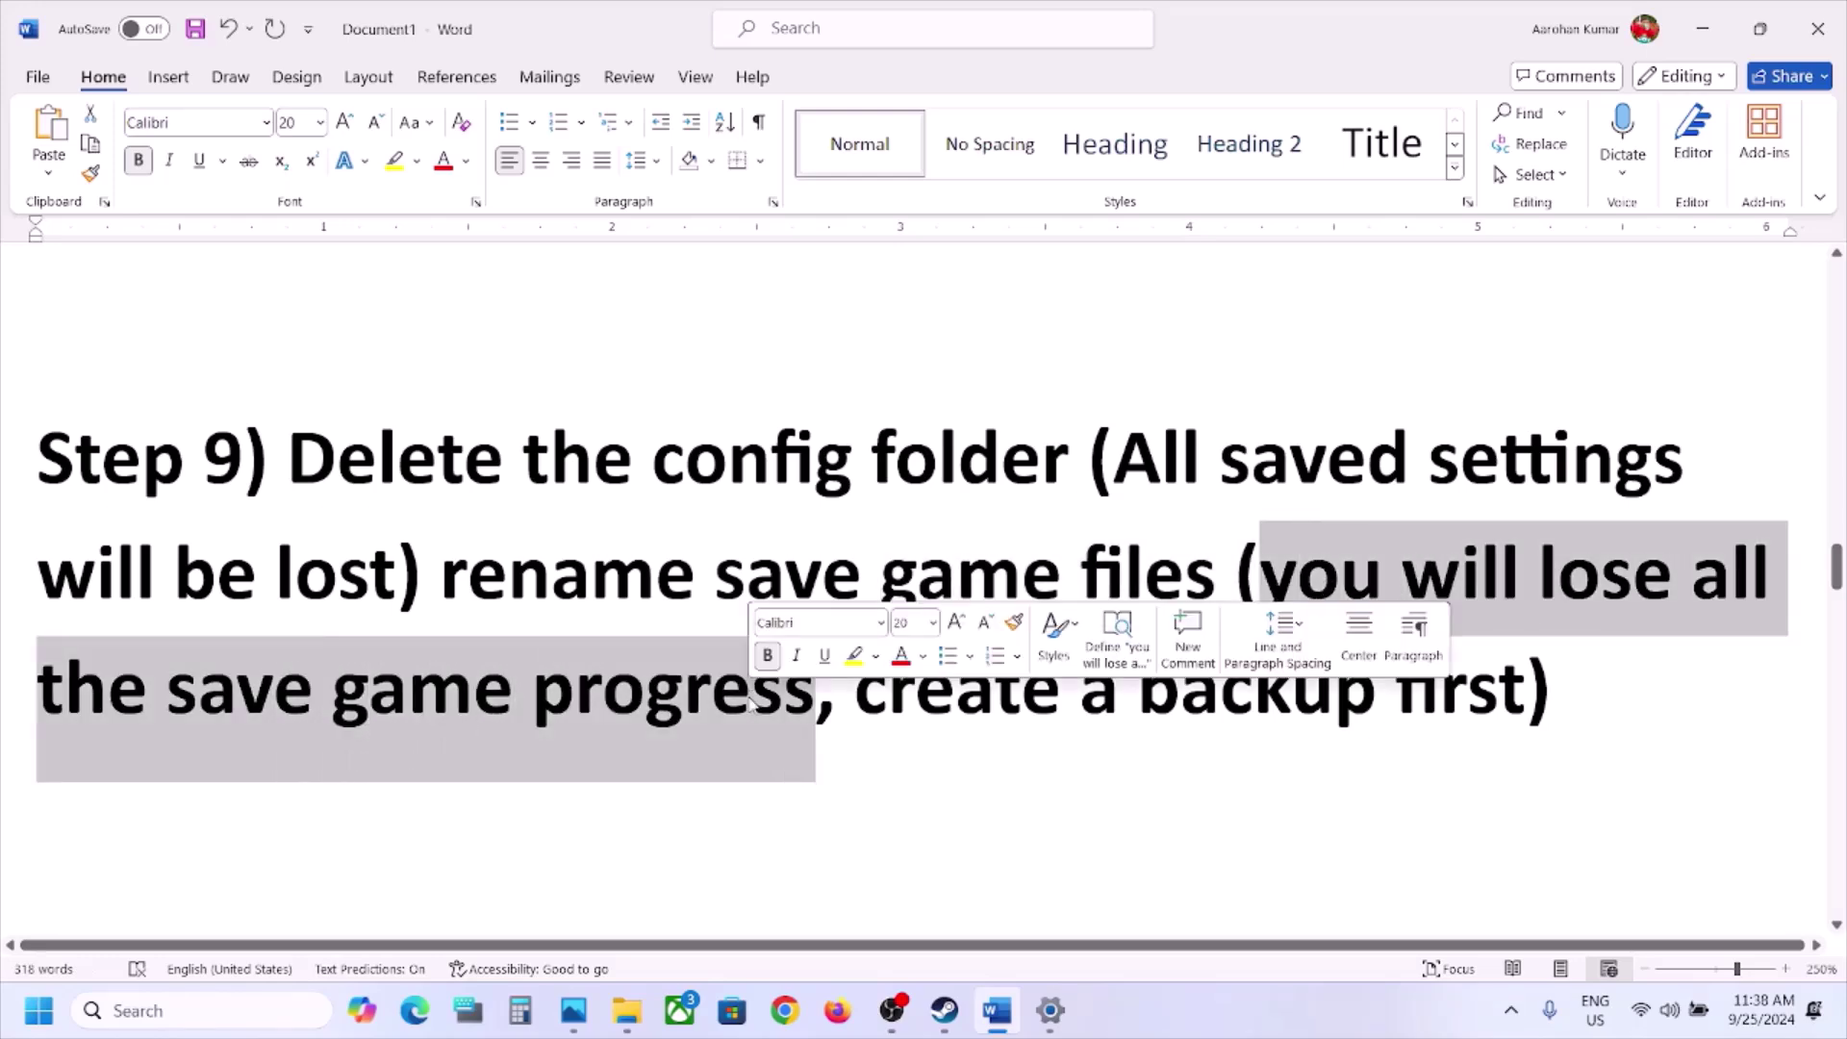
left_click(486, 720)
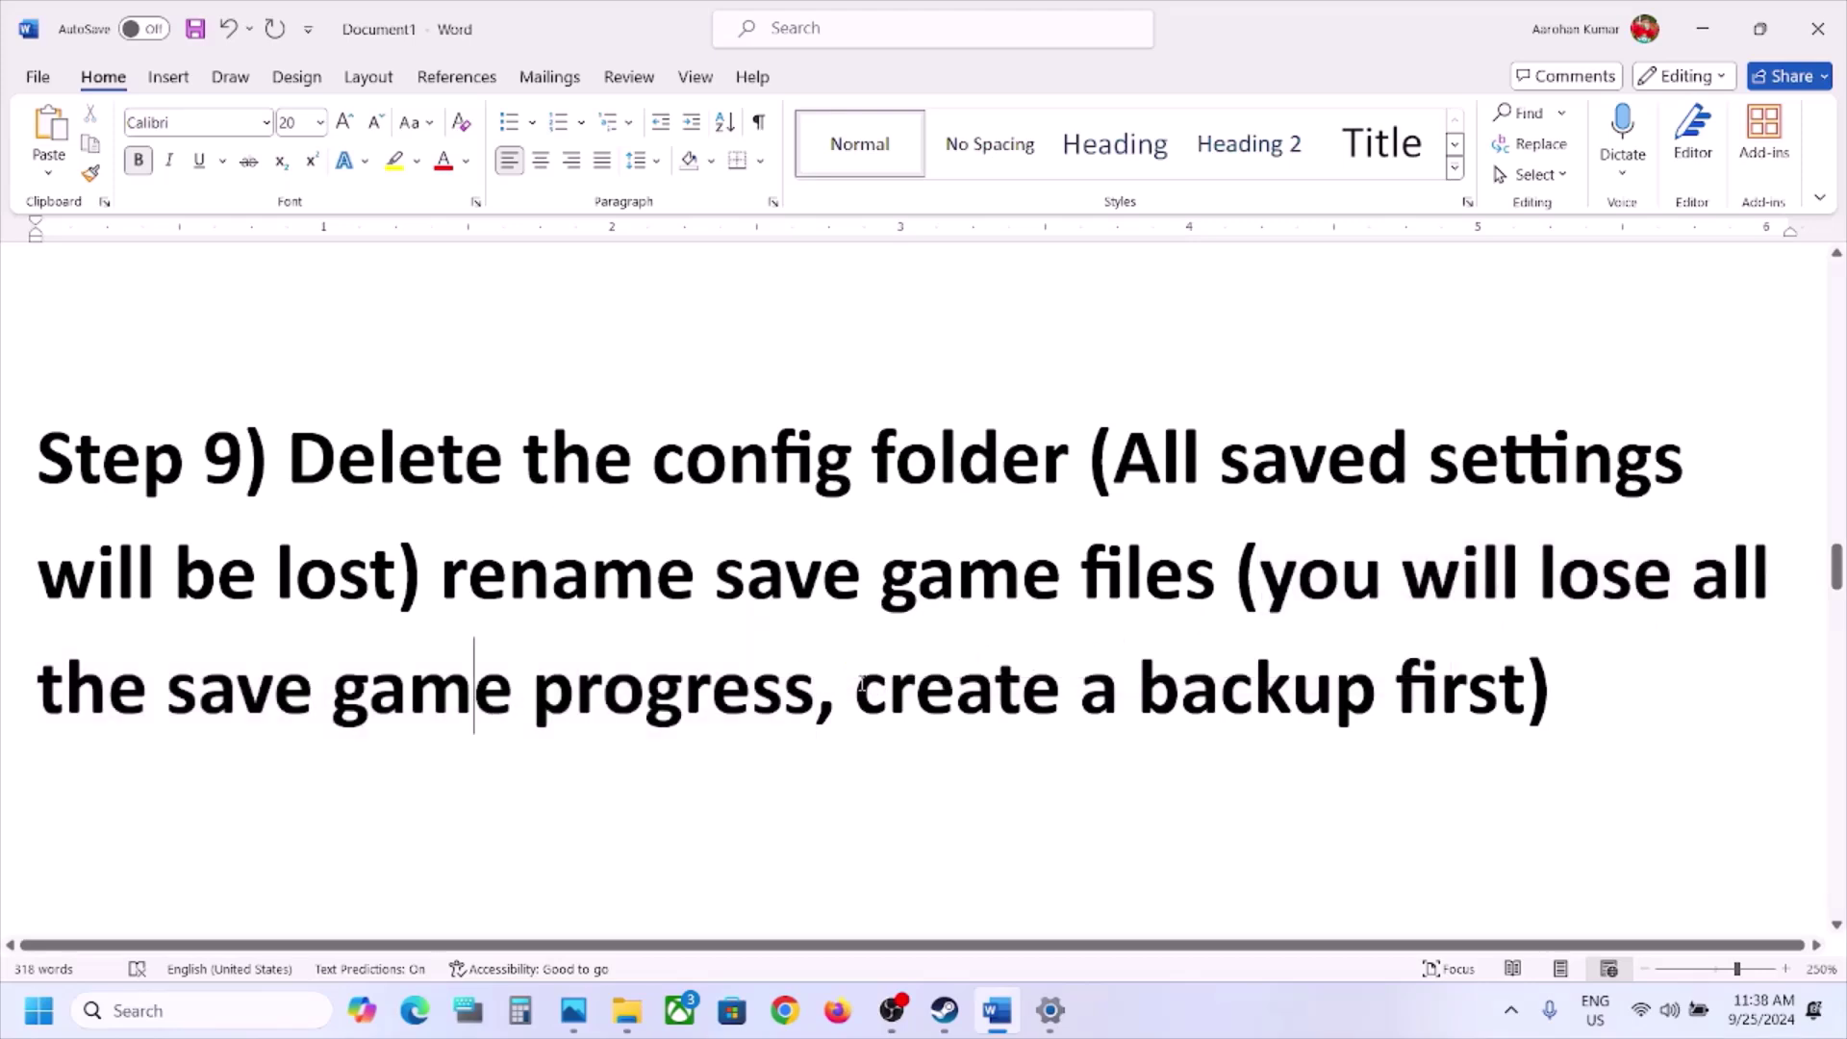
left_click_drag(861, 685, 1390, 691)
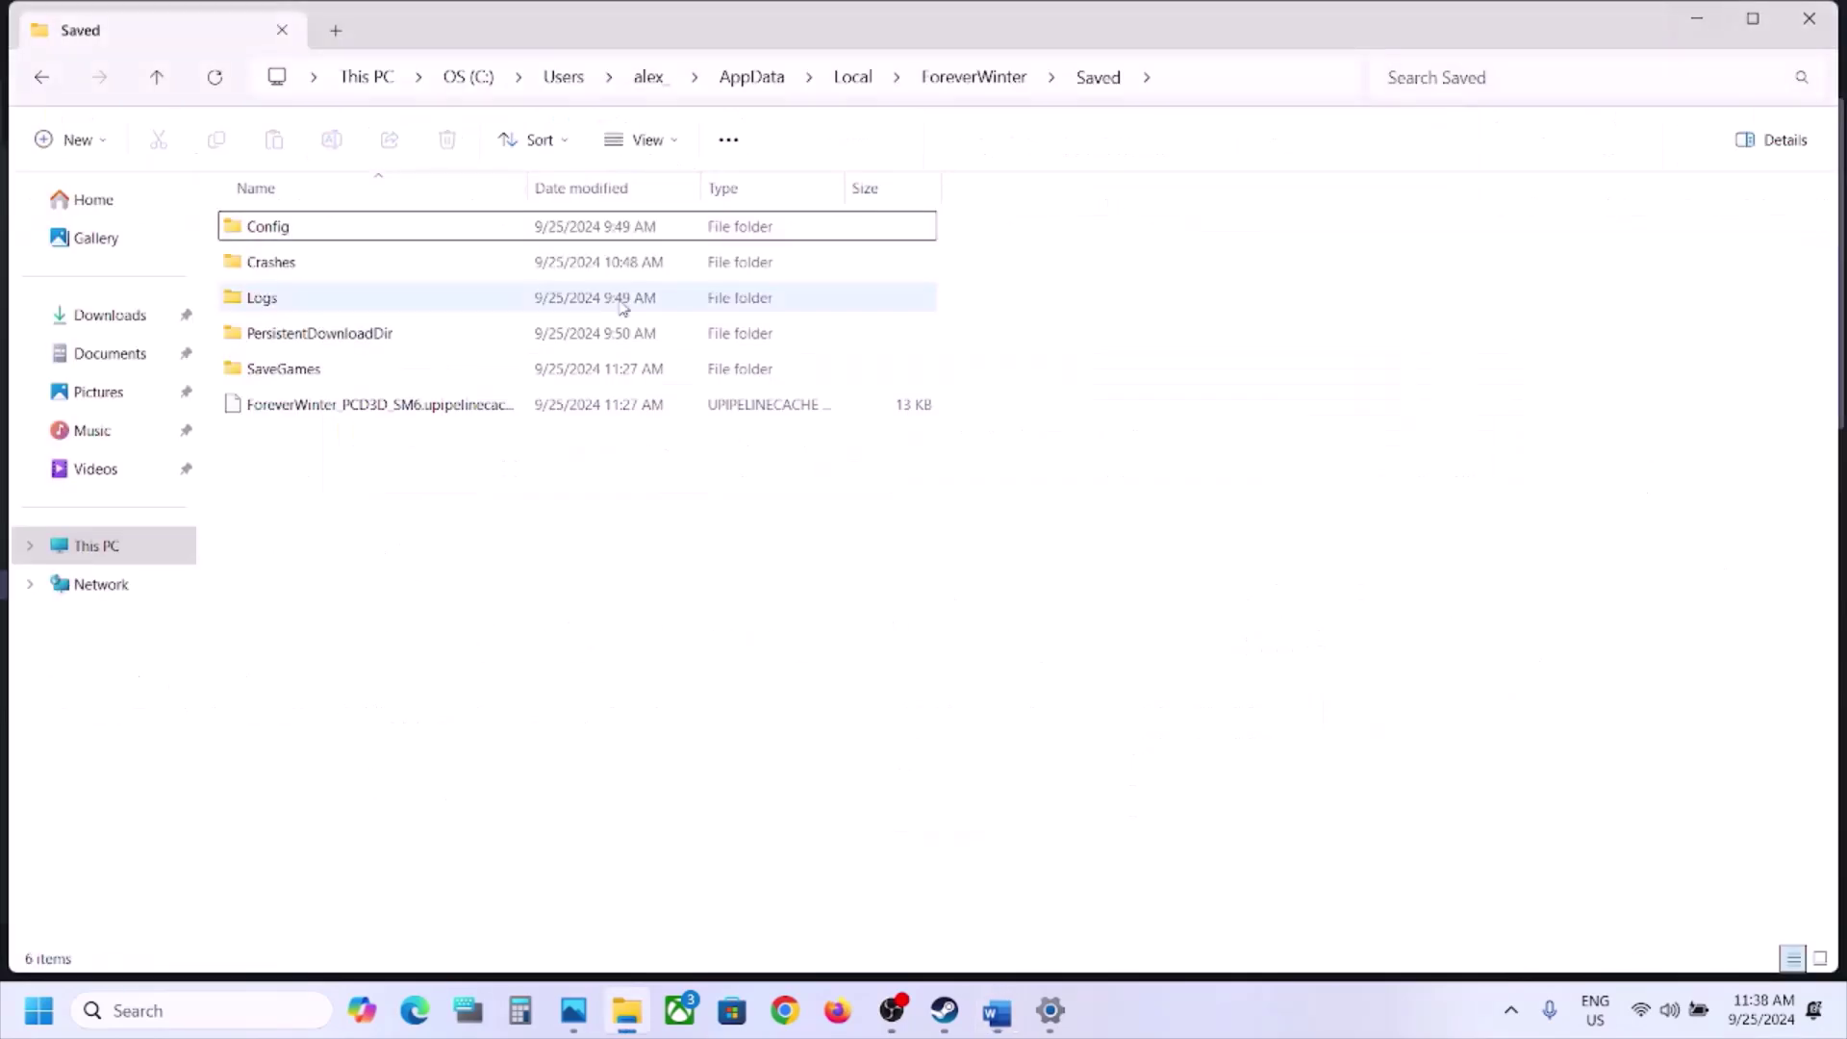
Back up the ForeverWinter folder from AppData's Local folder by copying it to the desktop
left_click(169, 81)
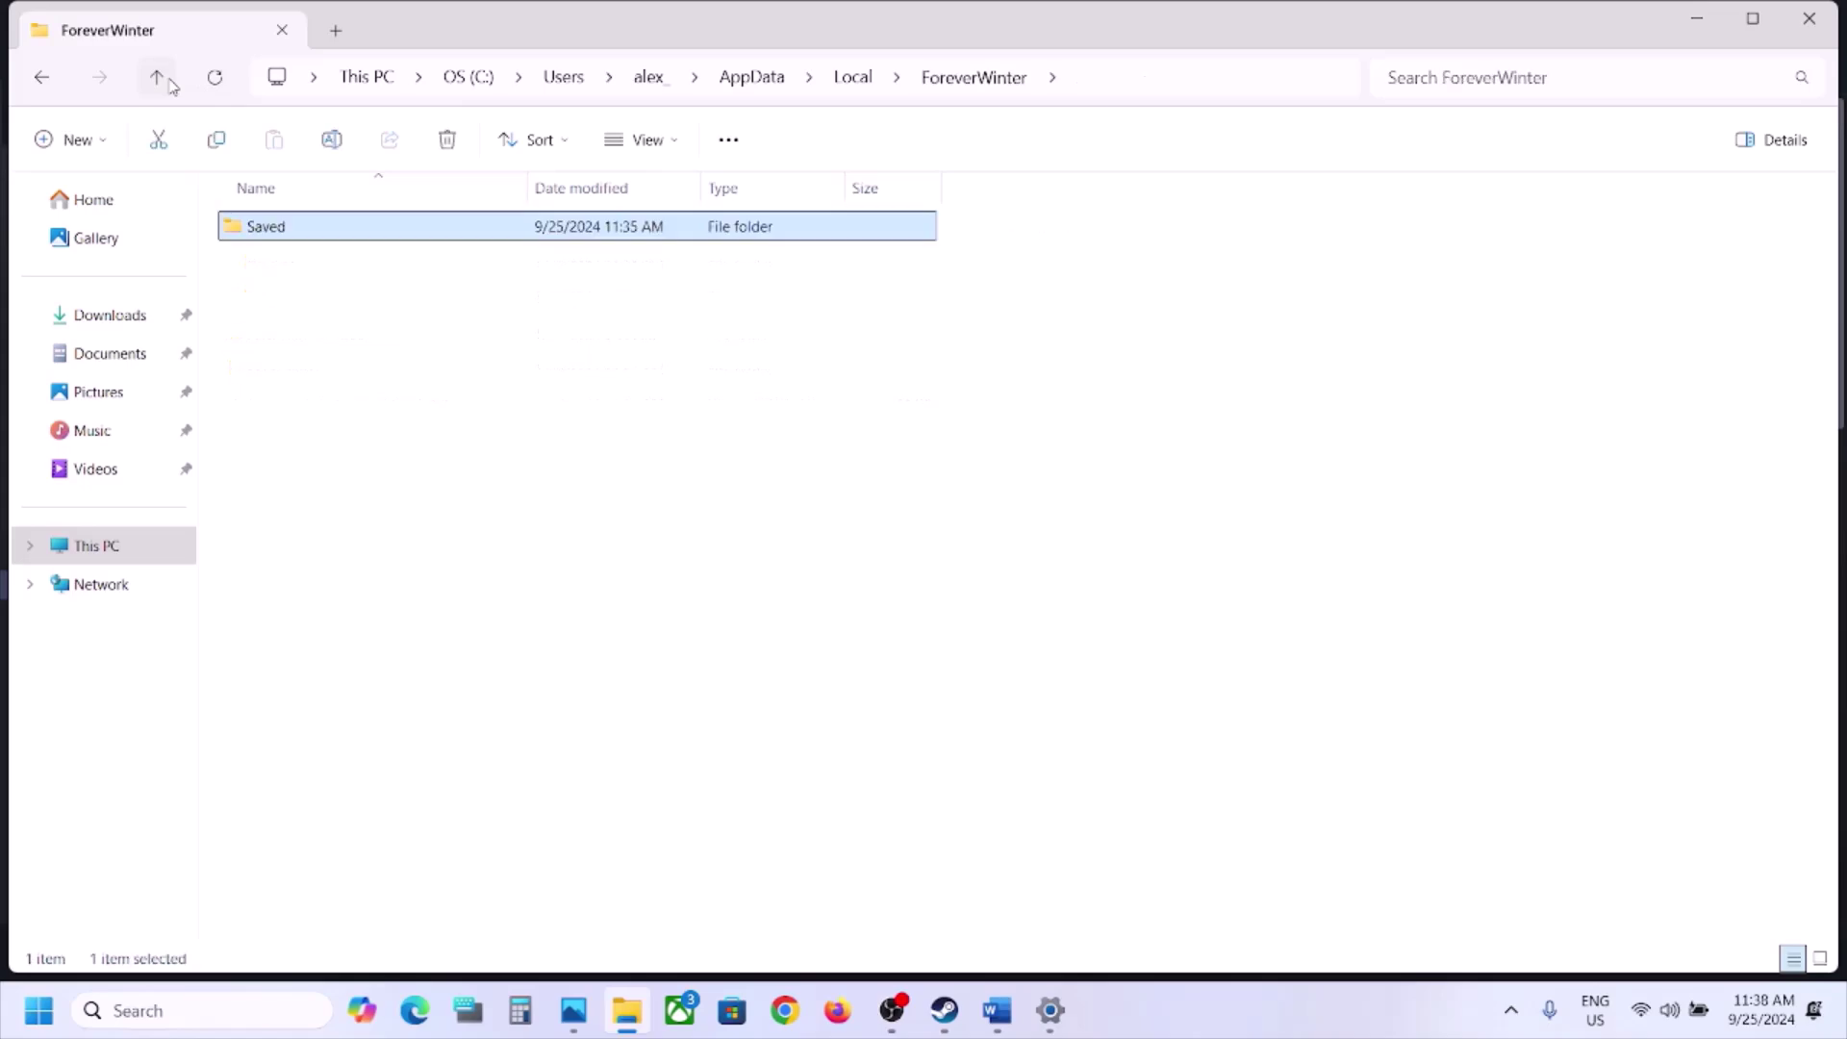
left_click(168, 81)
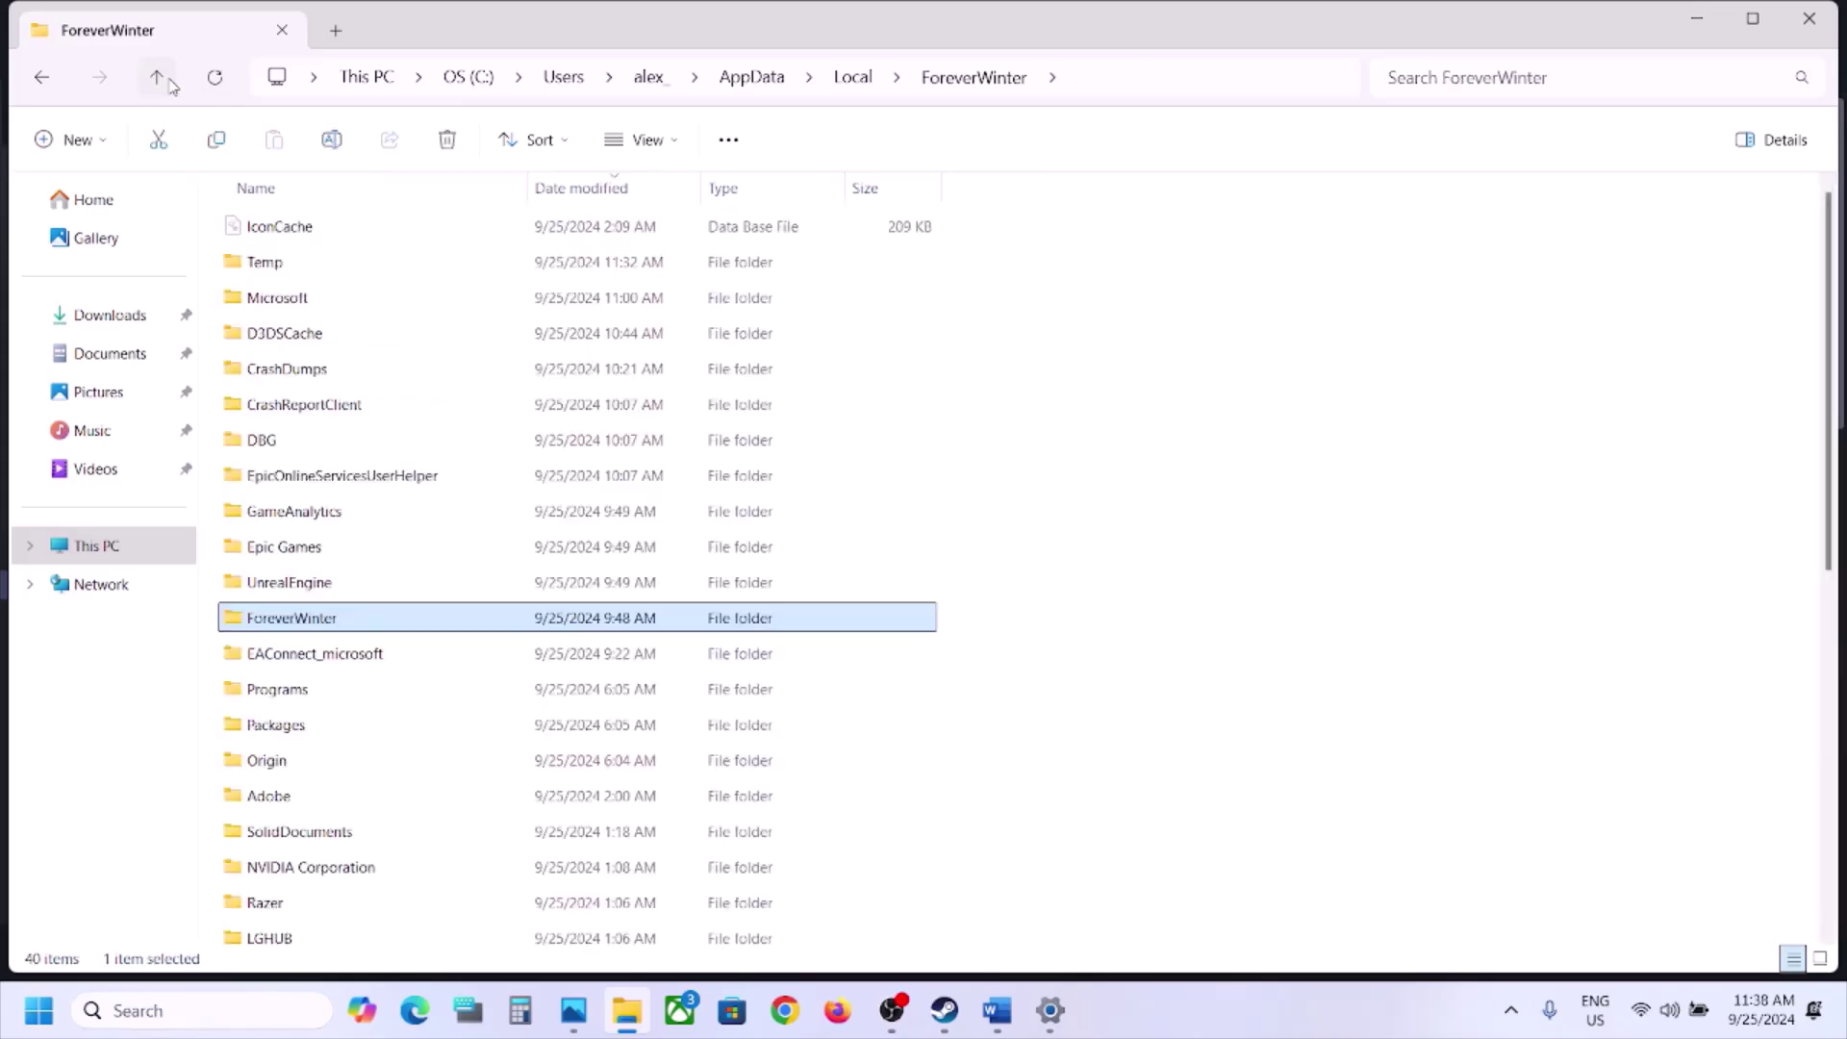
right_click(286, 622)
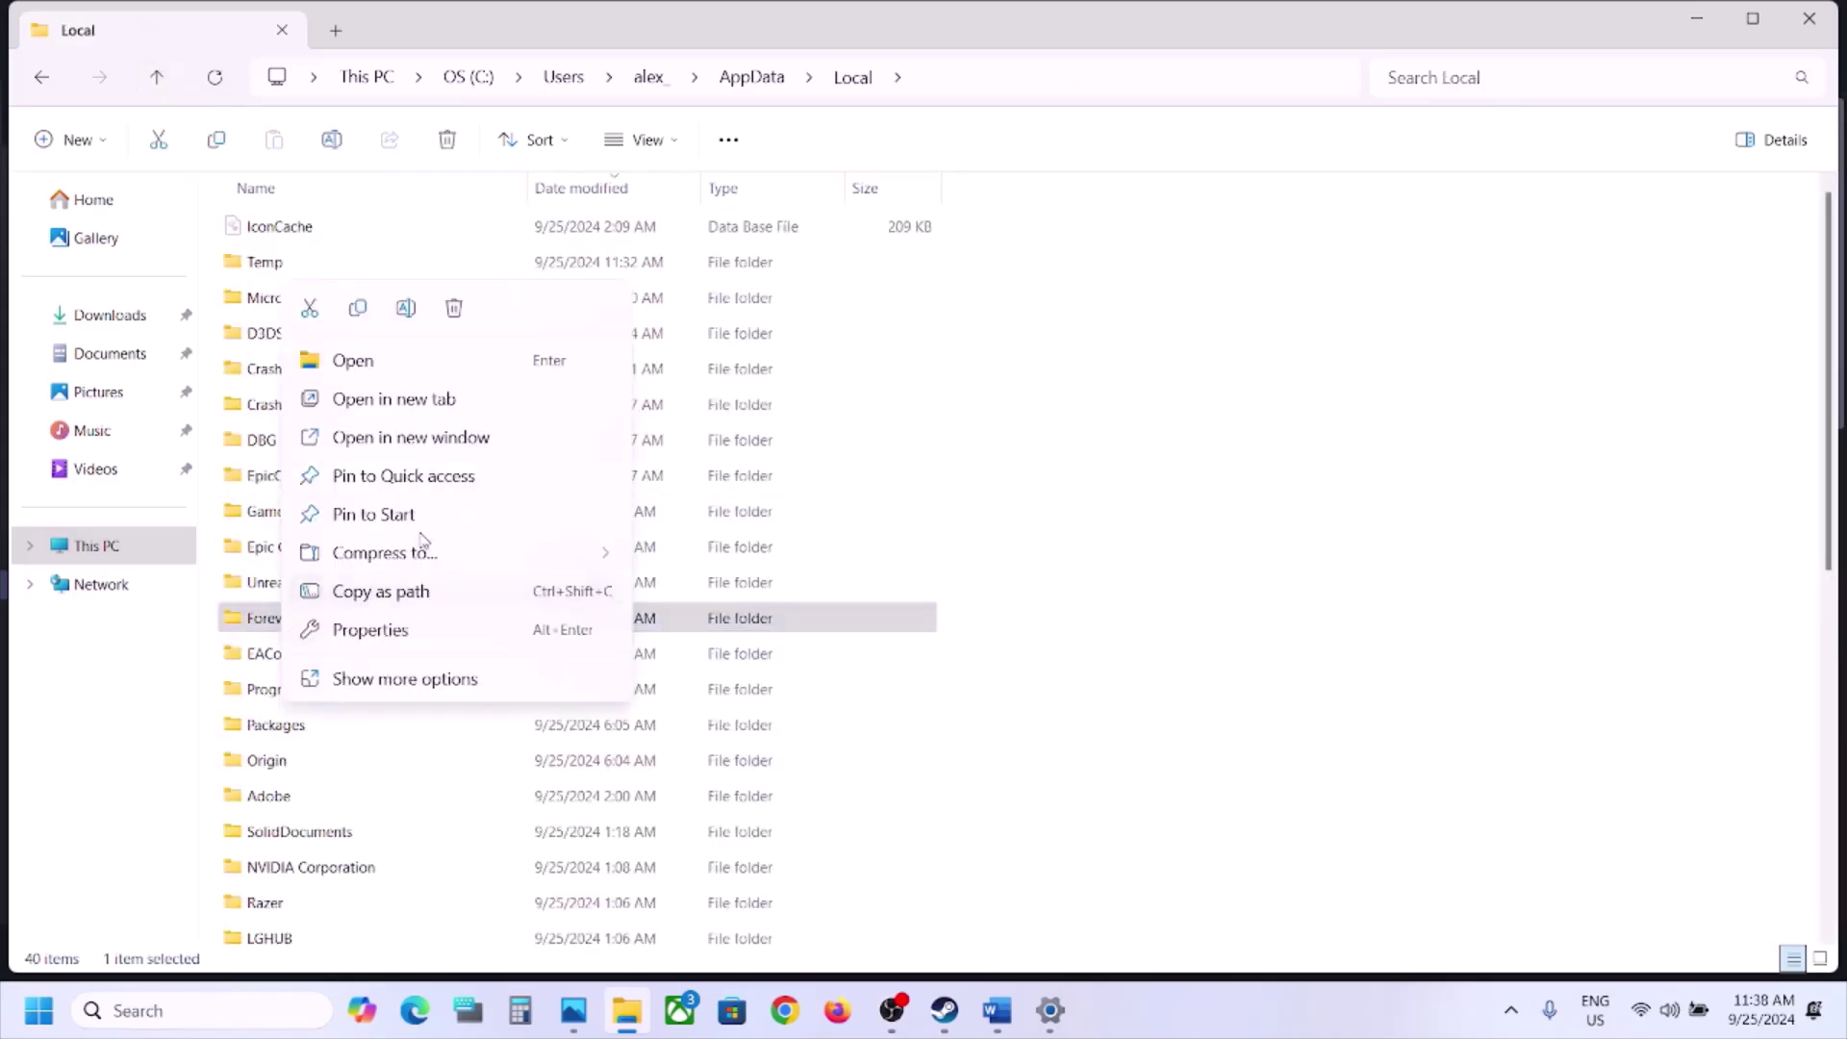
left_click(358, 308)
key("super+d")
key("ctrl+v")
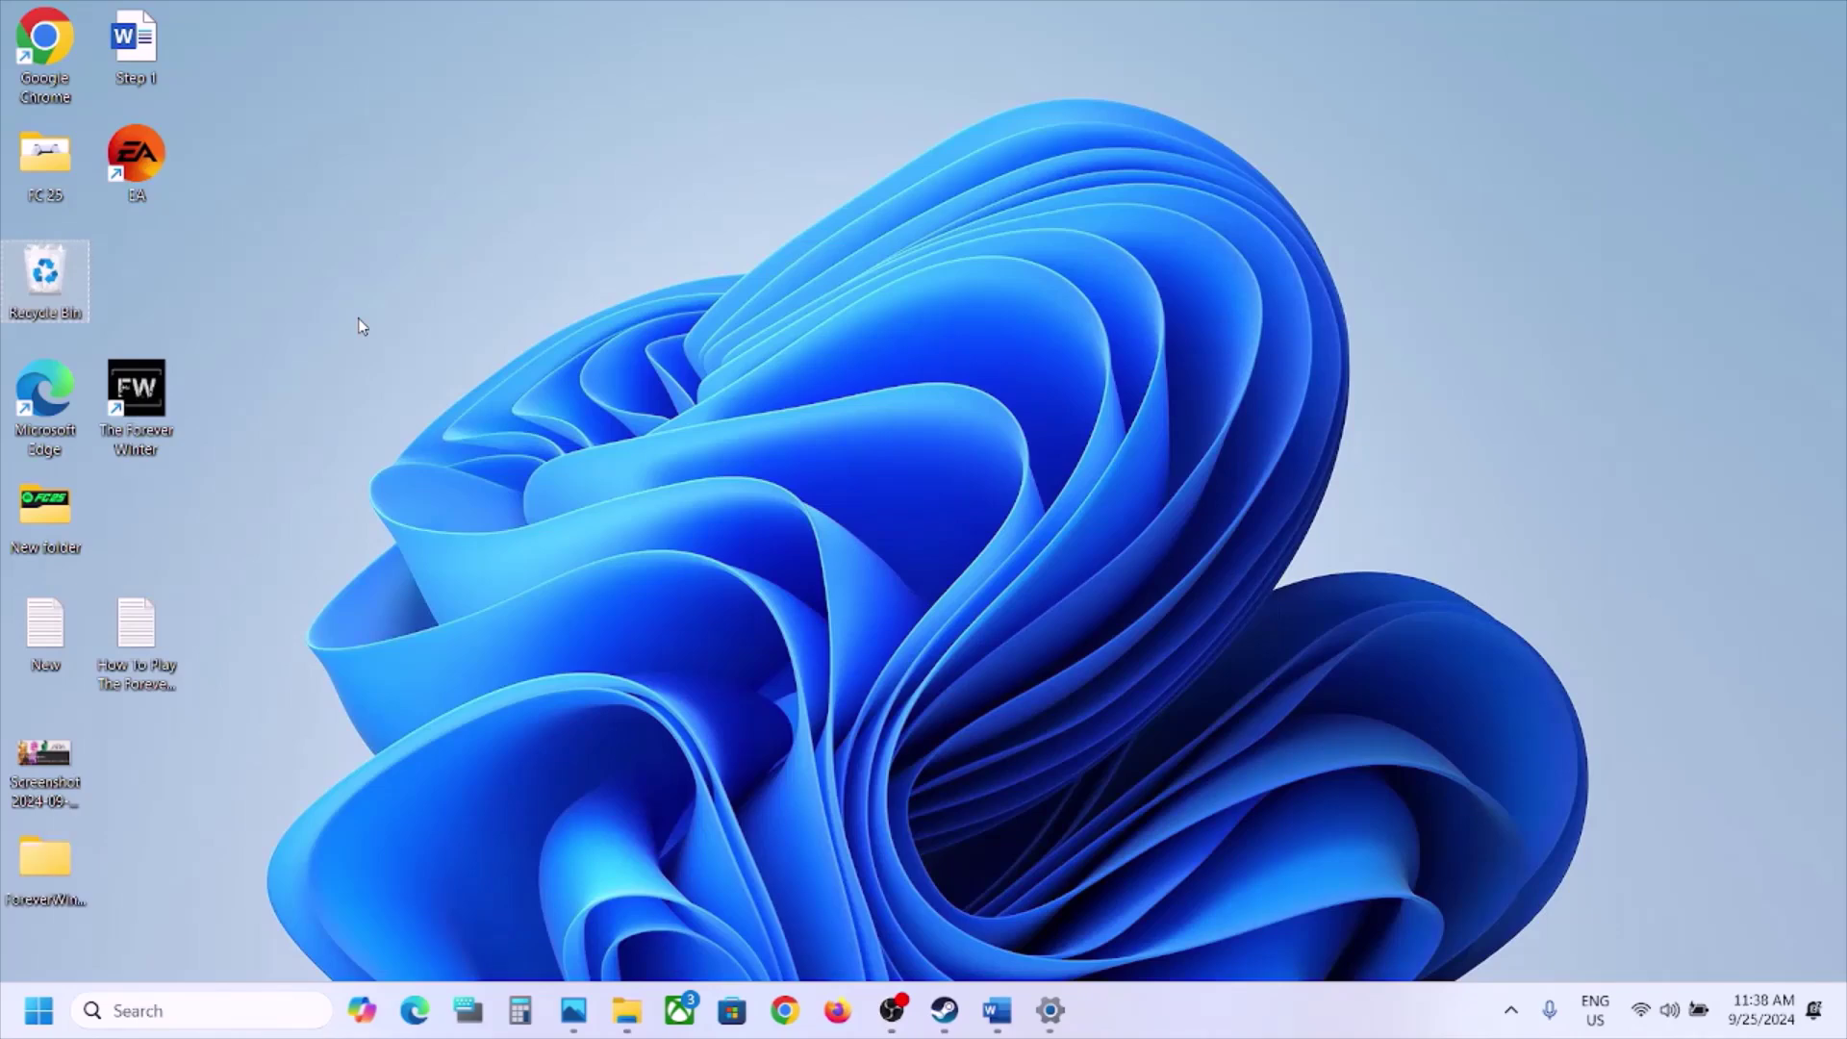
left_click(68, 854)
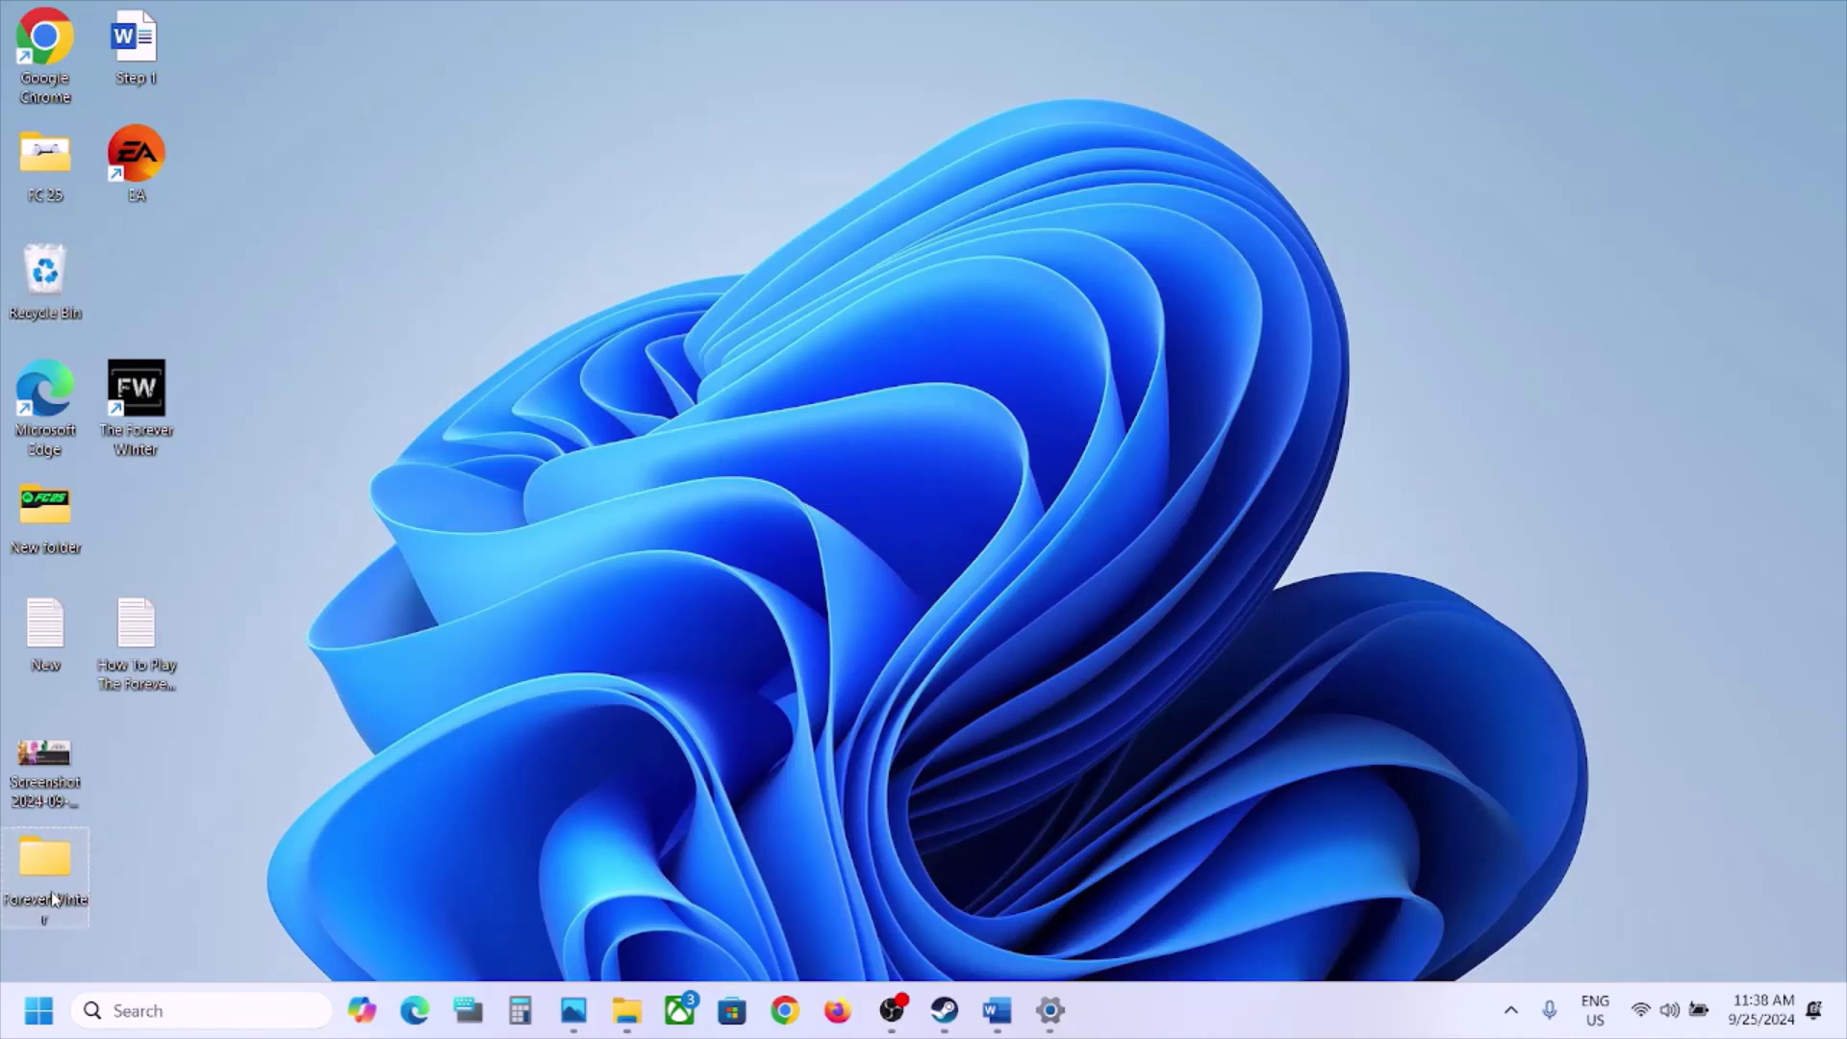
Rename the original ForeverWinter folder in AppData's Local folder to ForeverWinter.old
left_click(626, 1010)
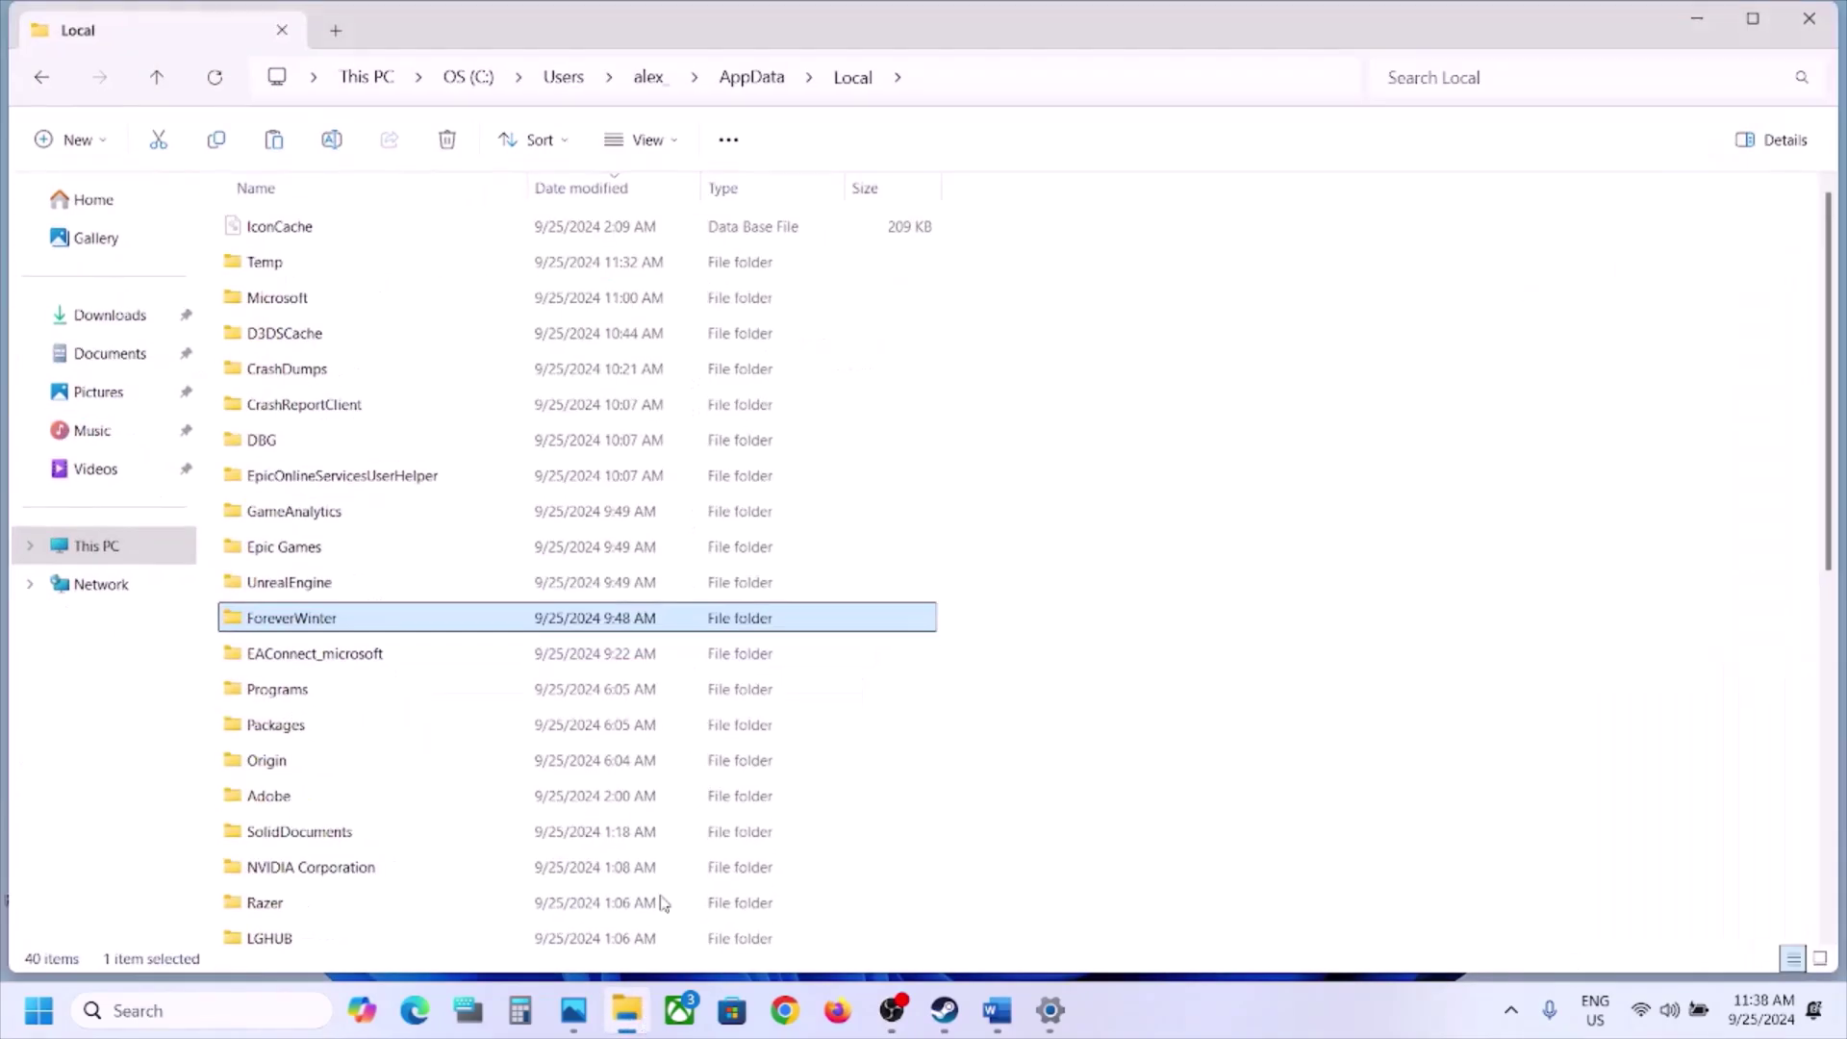
right_click(330, 625)
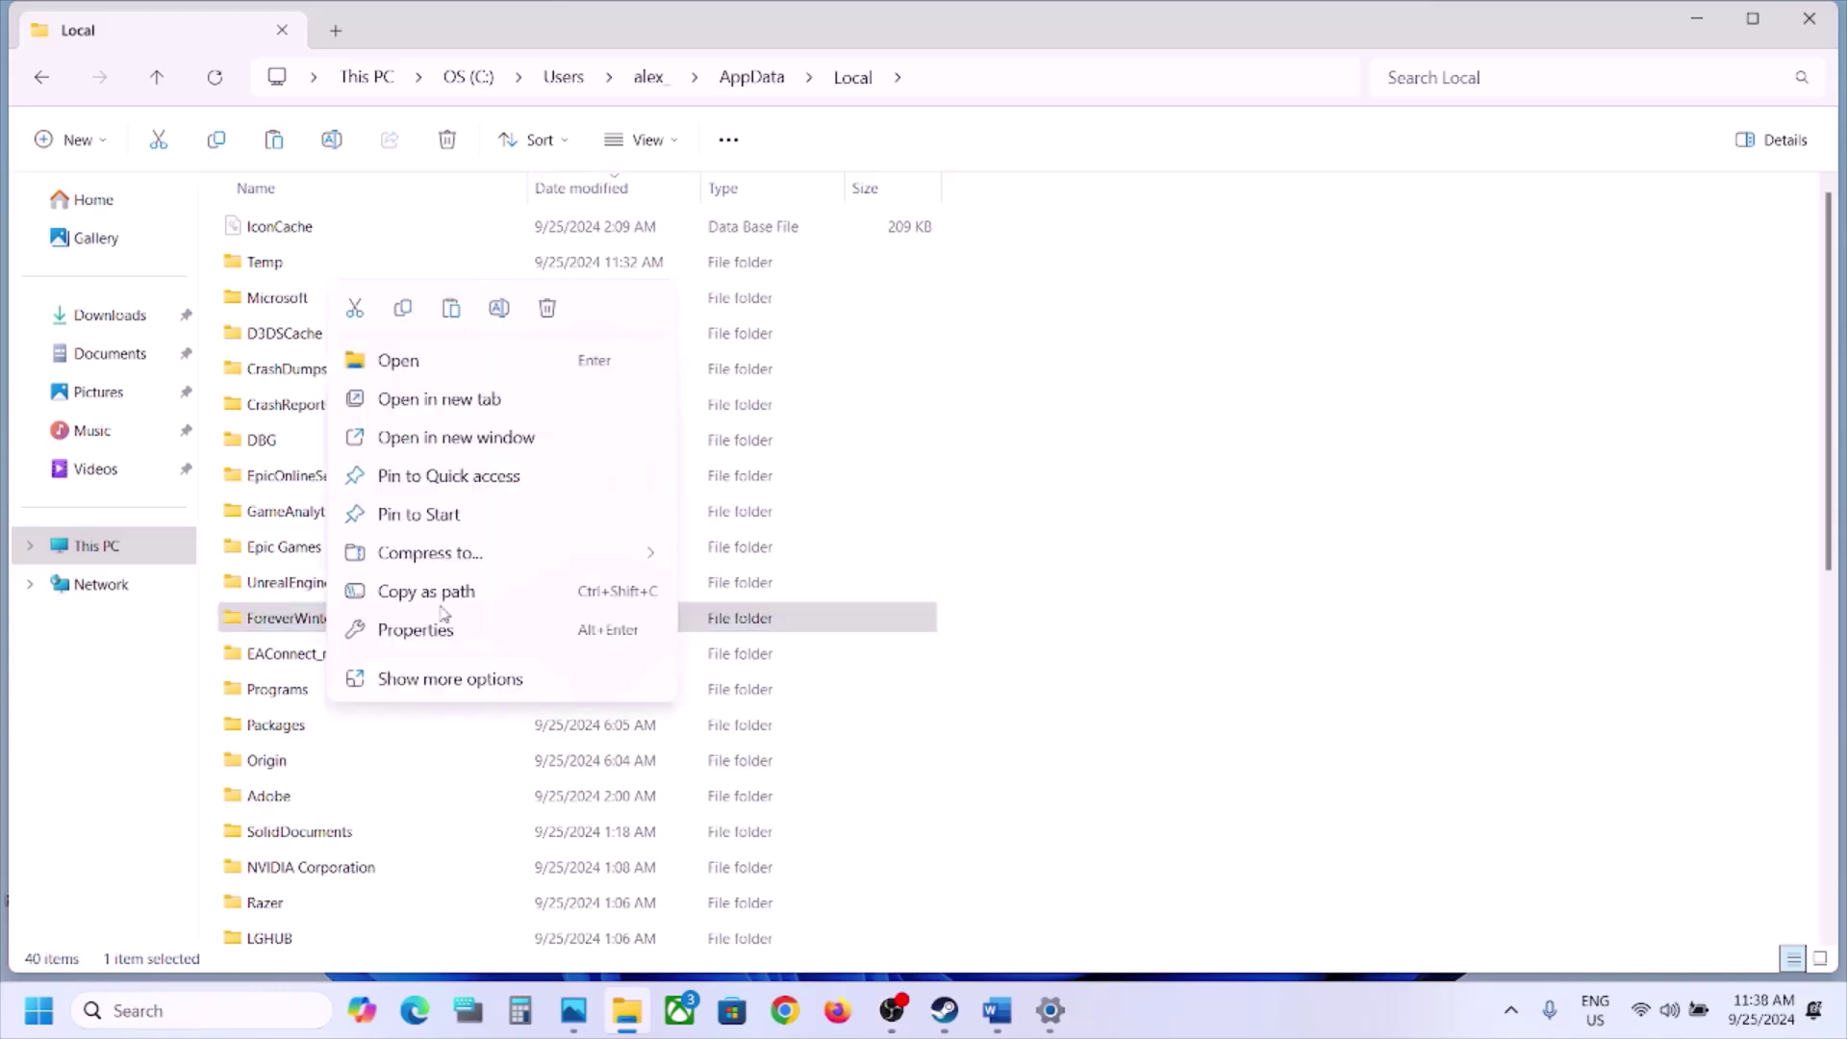
left_click(498, 308)
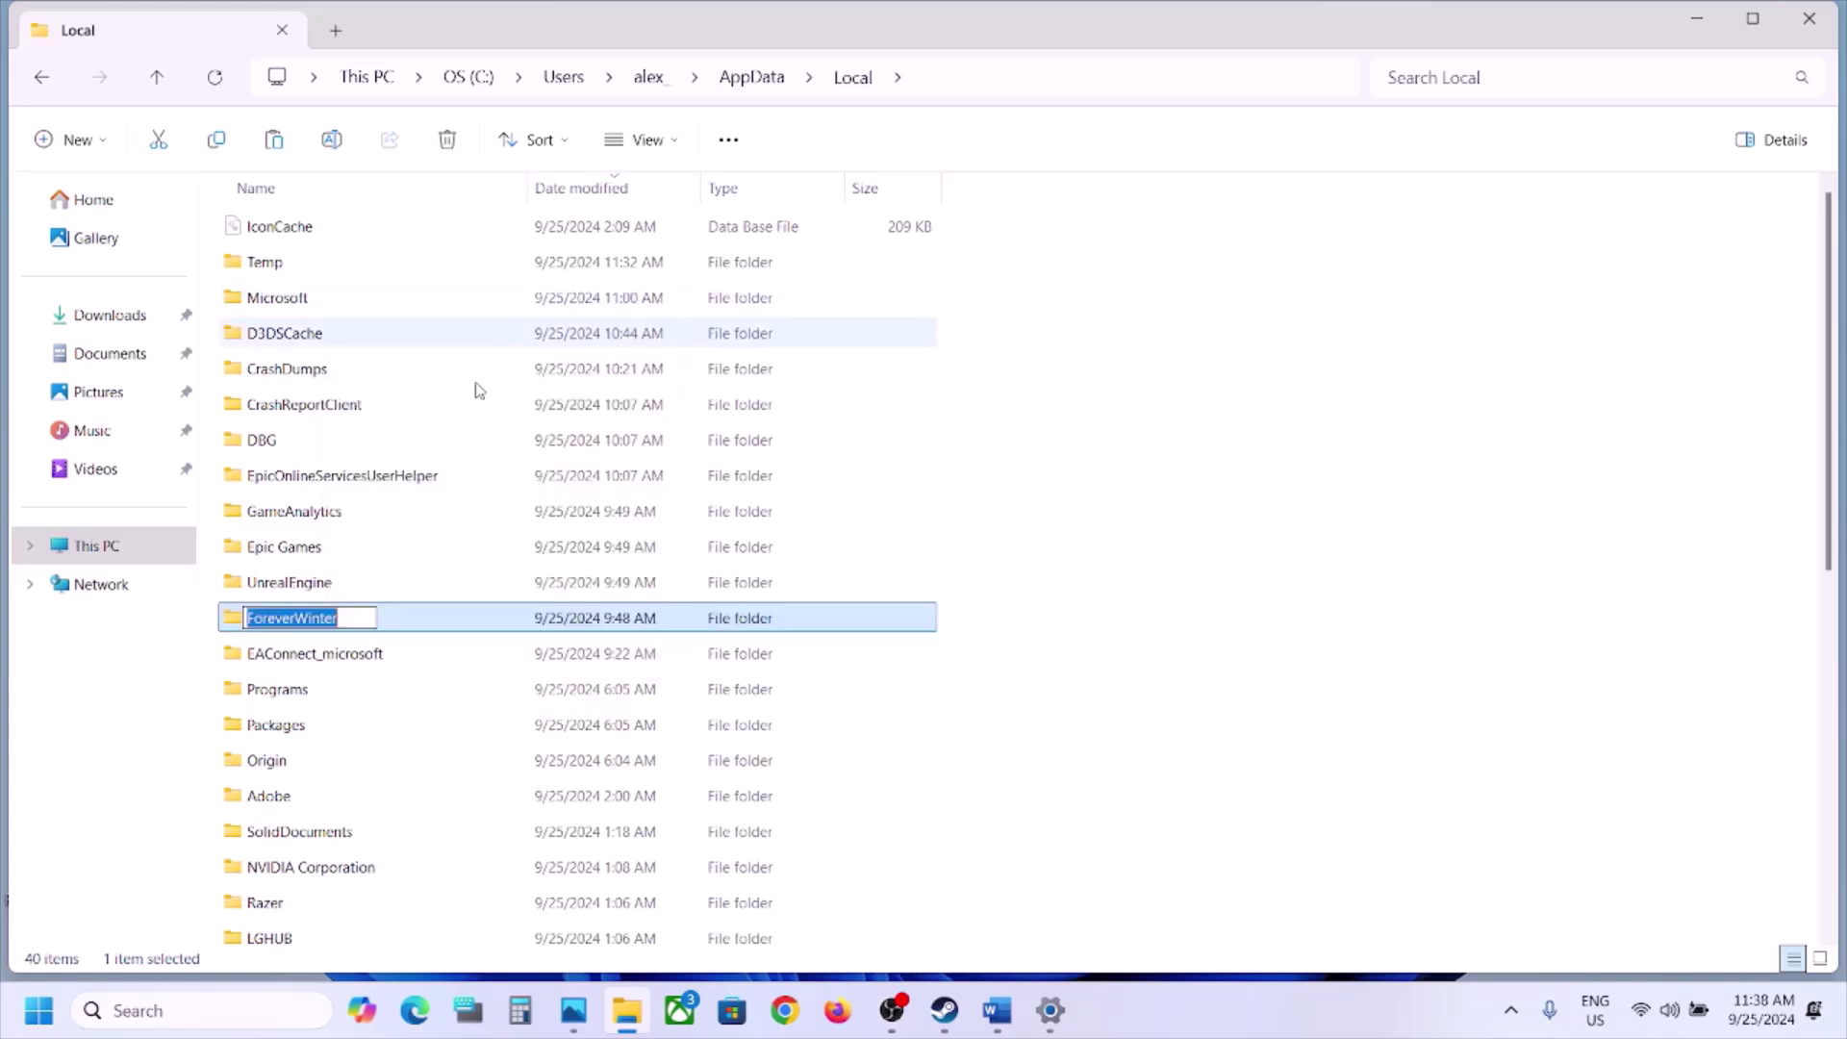
left_click(349, 616)
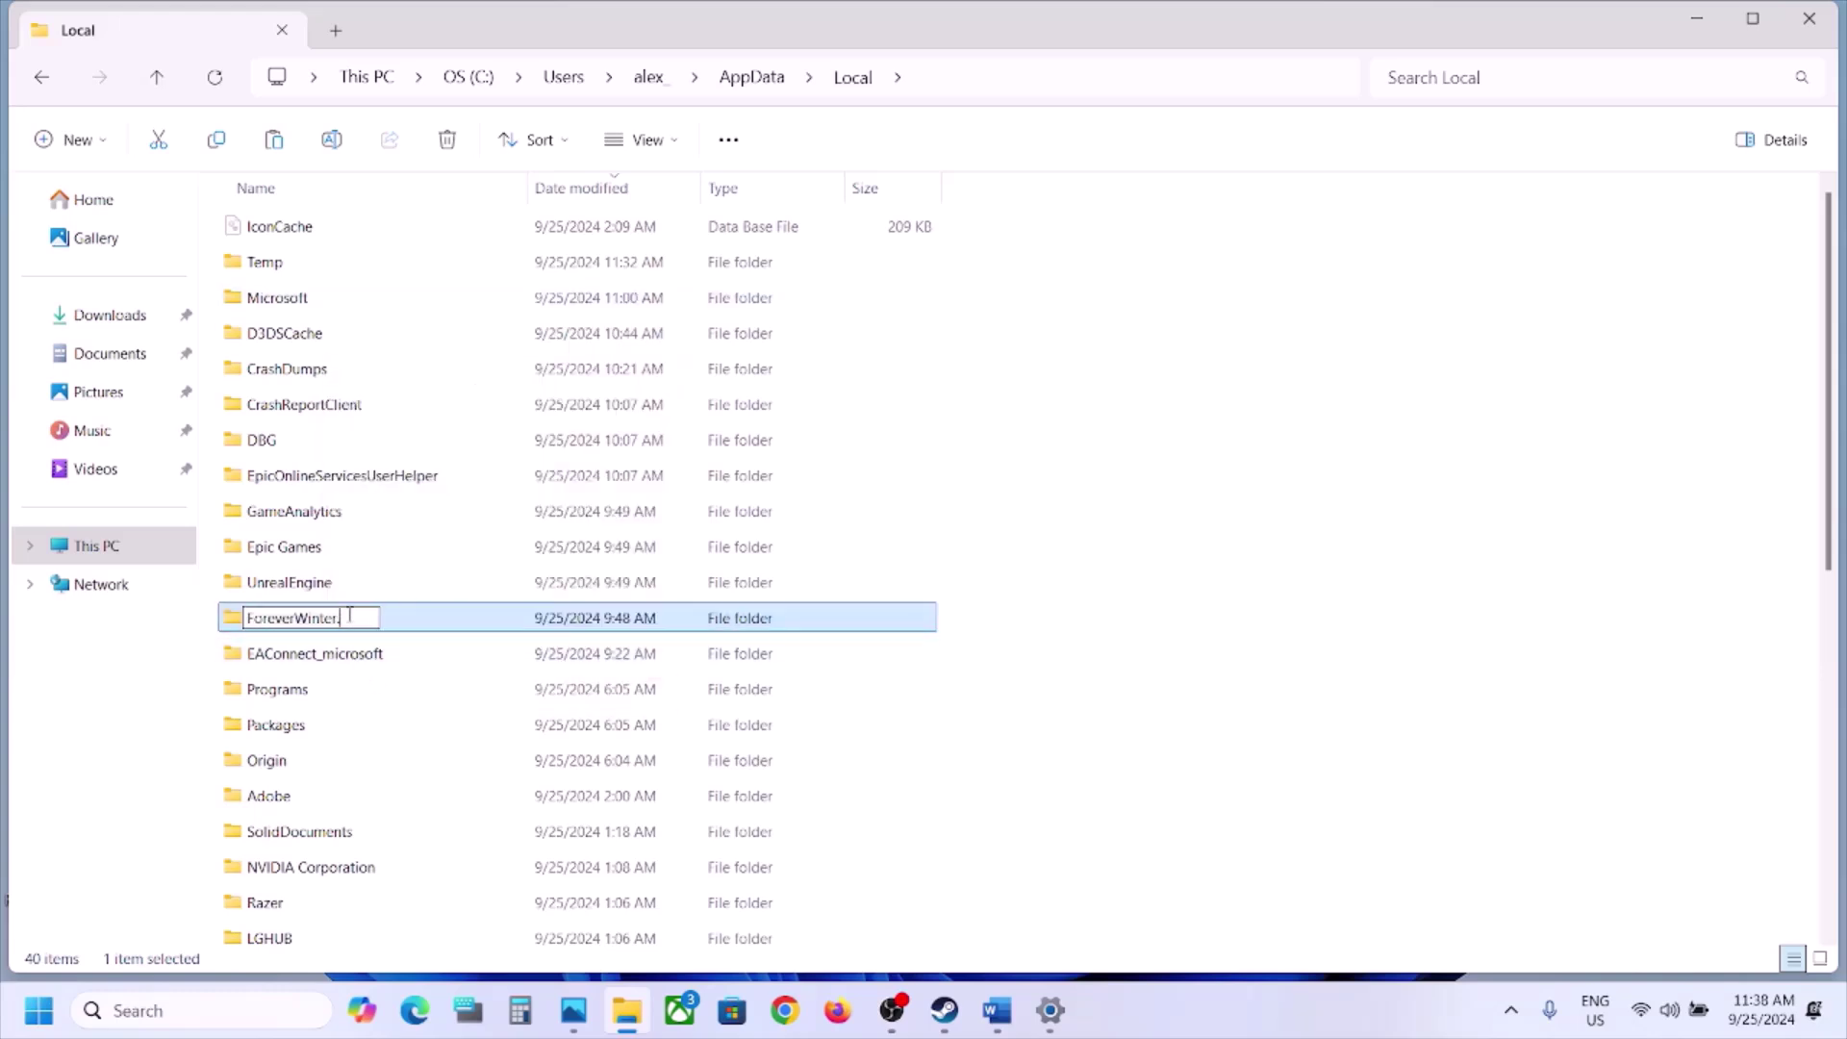
type(".old")
key("Return")
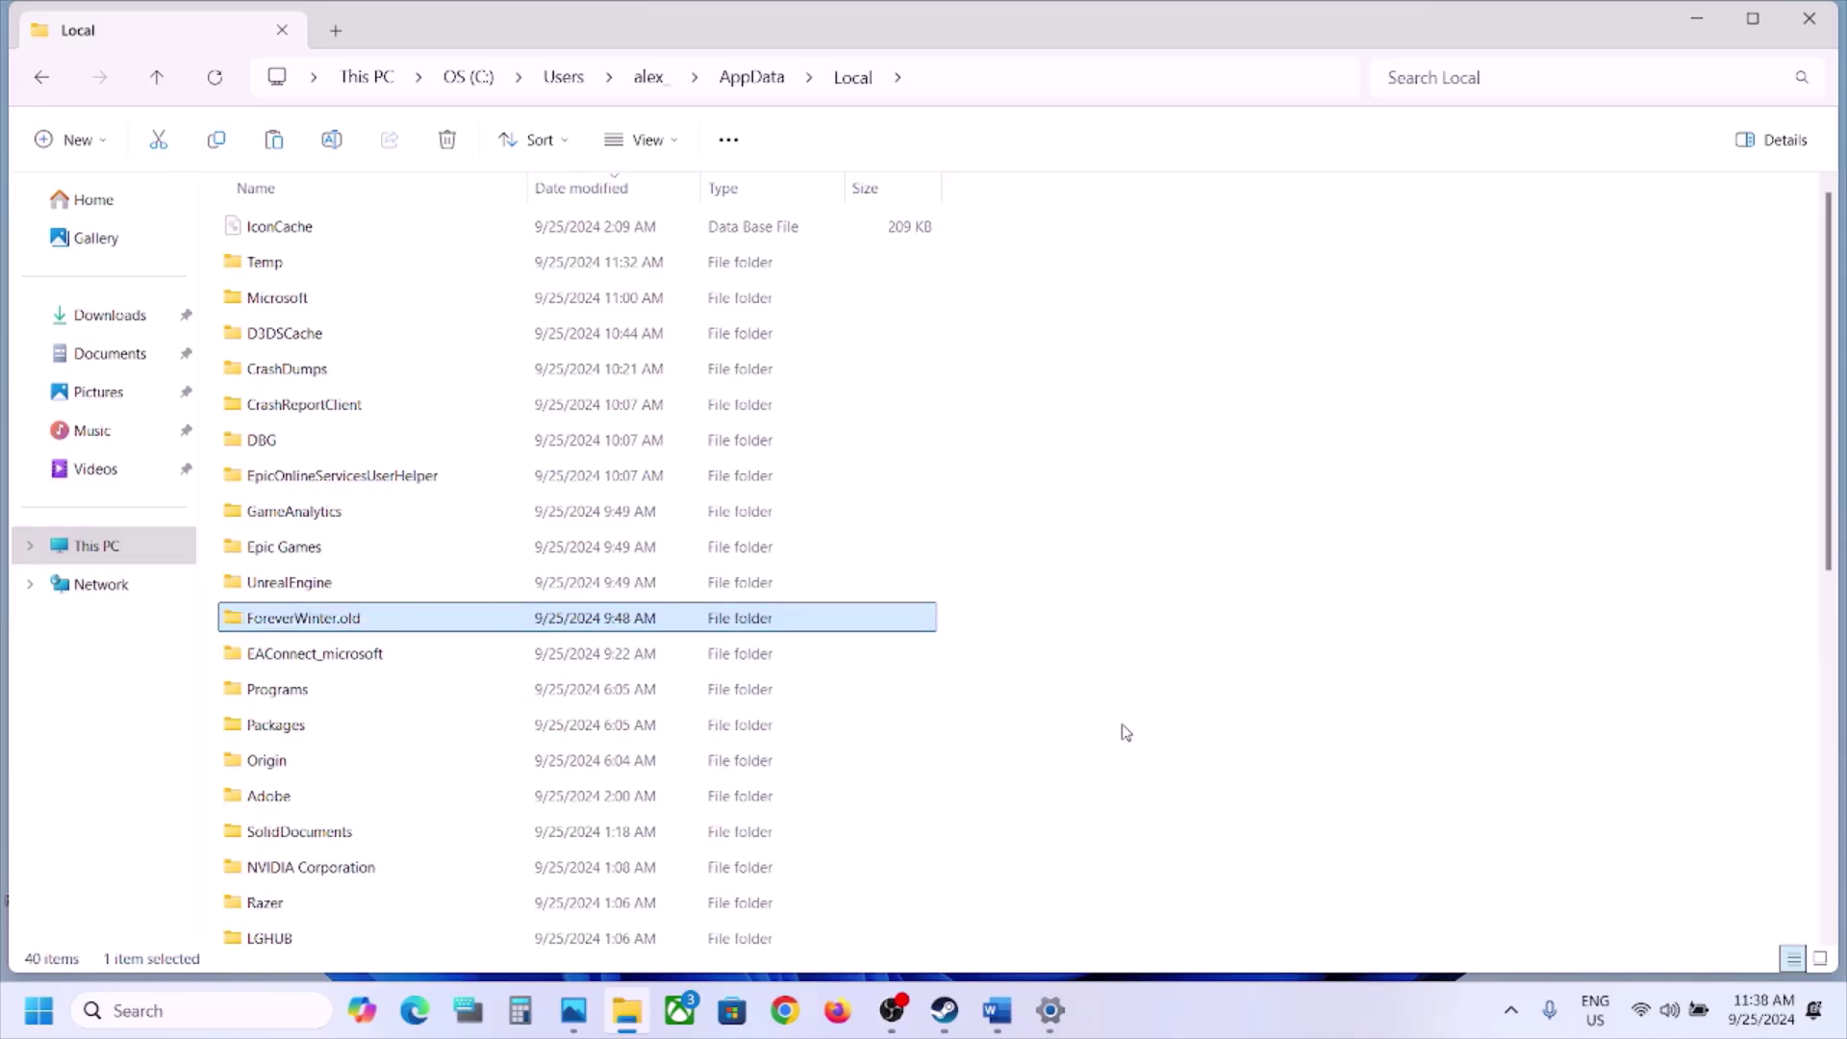
left_click(1126, 733)
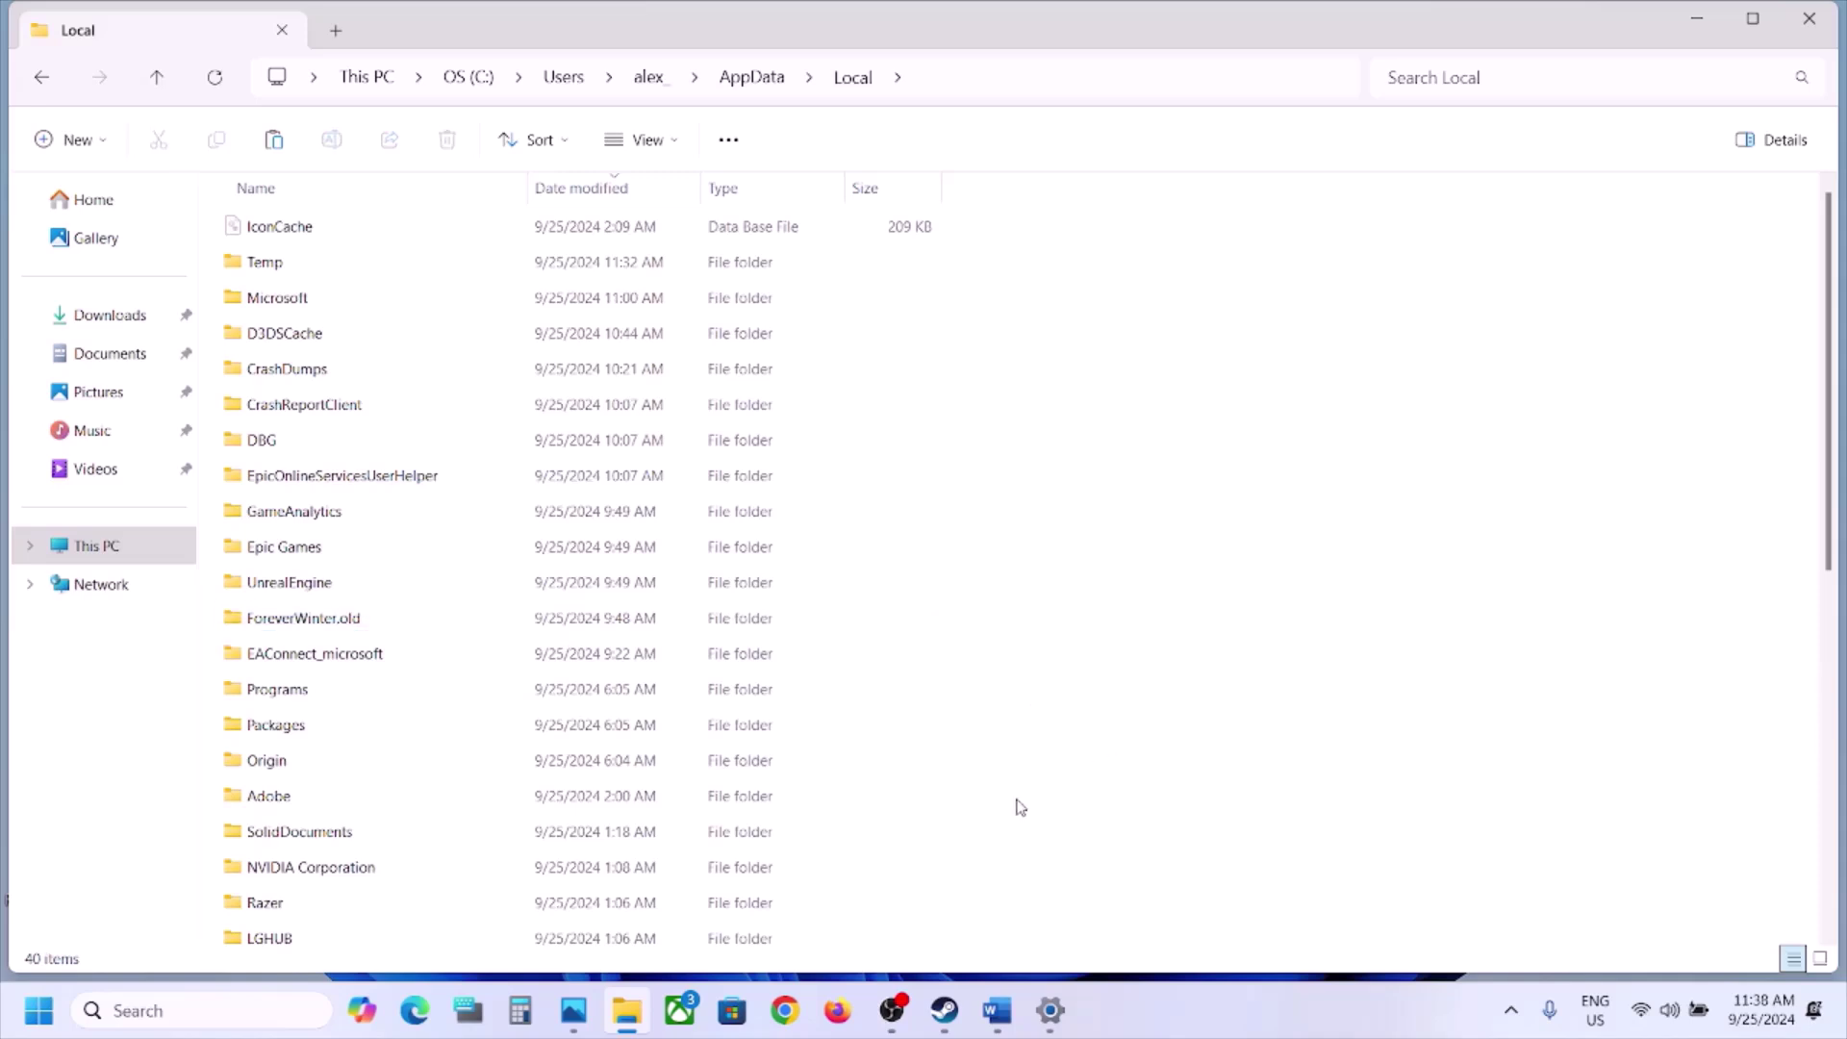
left_click(352, 627)
right_click(352, 627)
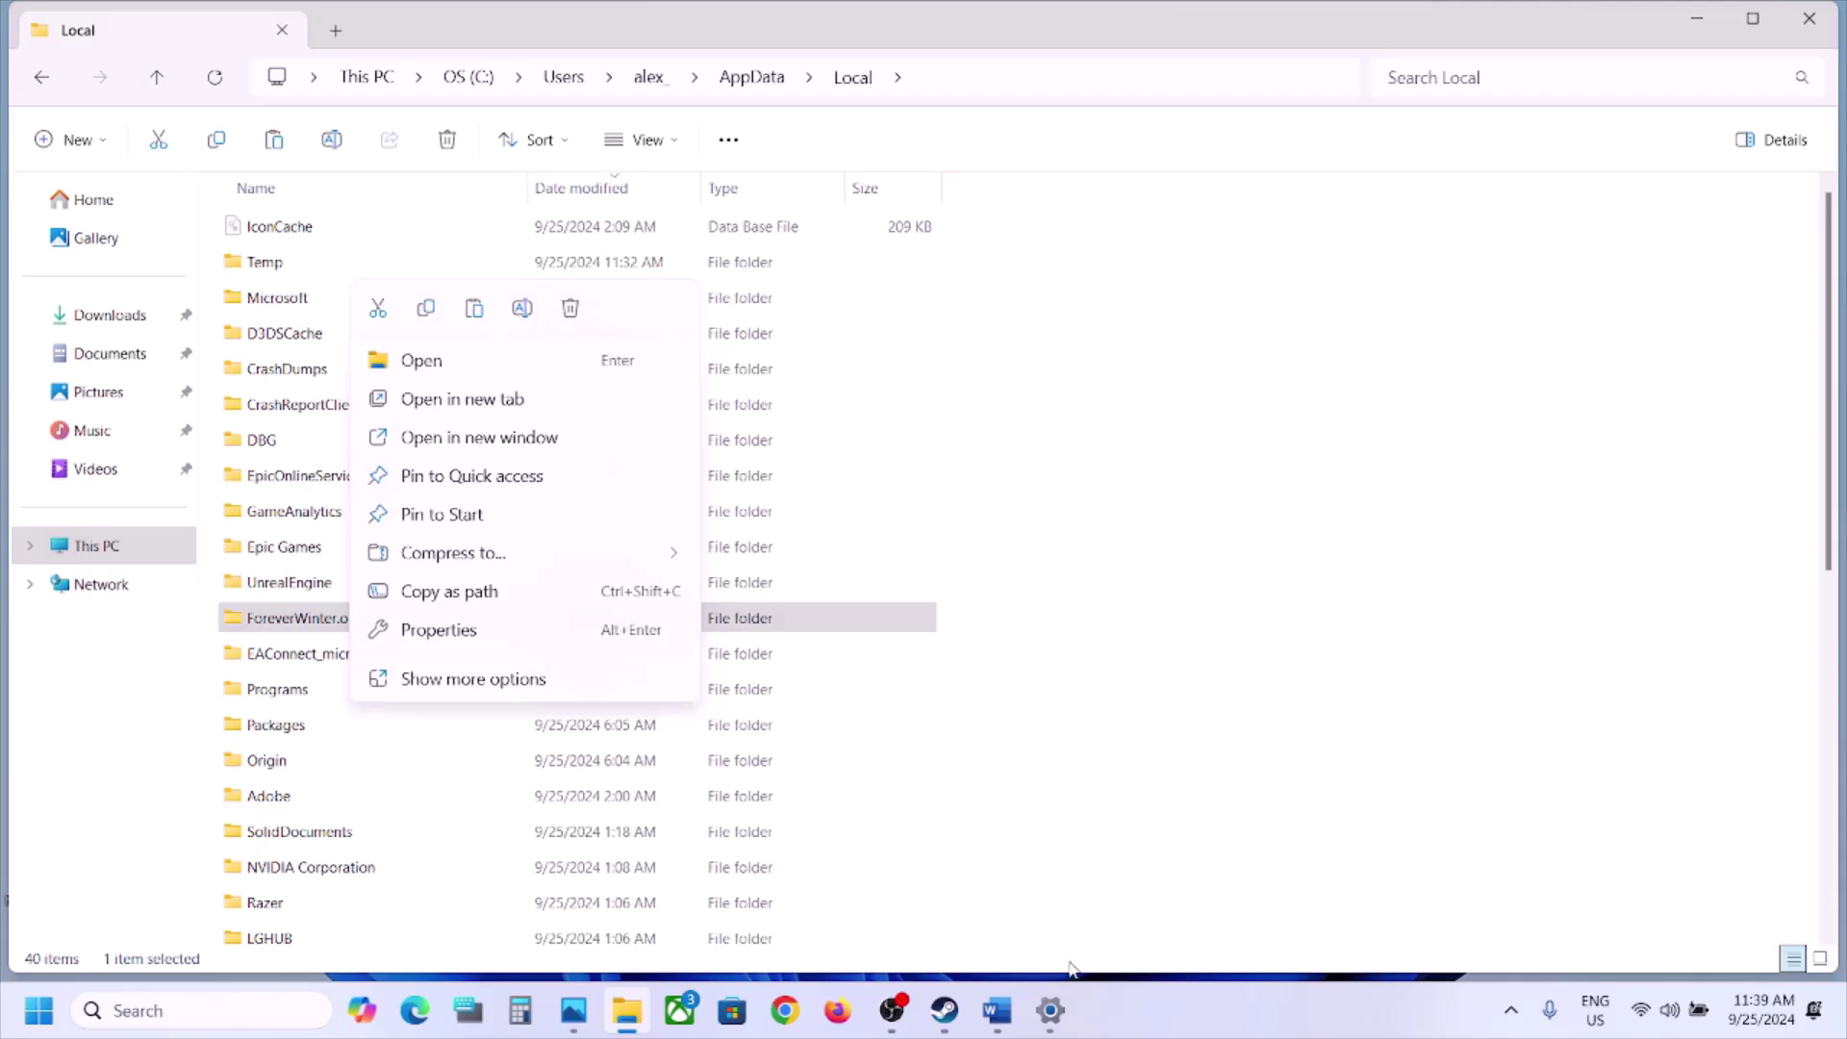
Switch to Steam, return to the Word document and find the step about verifying the game files
left_click(944, 1010)
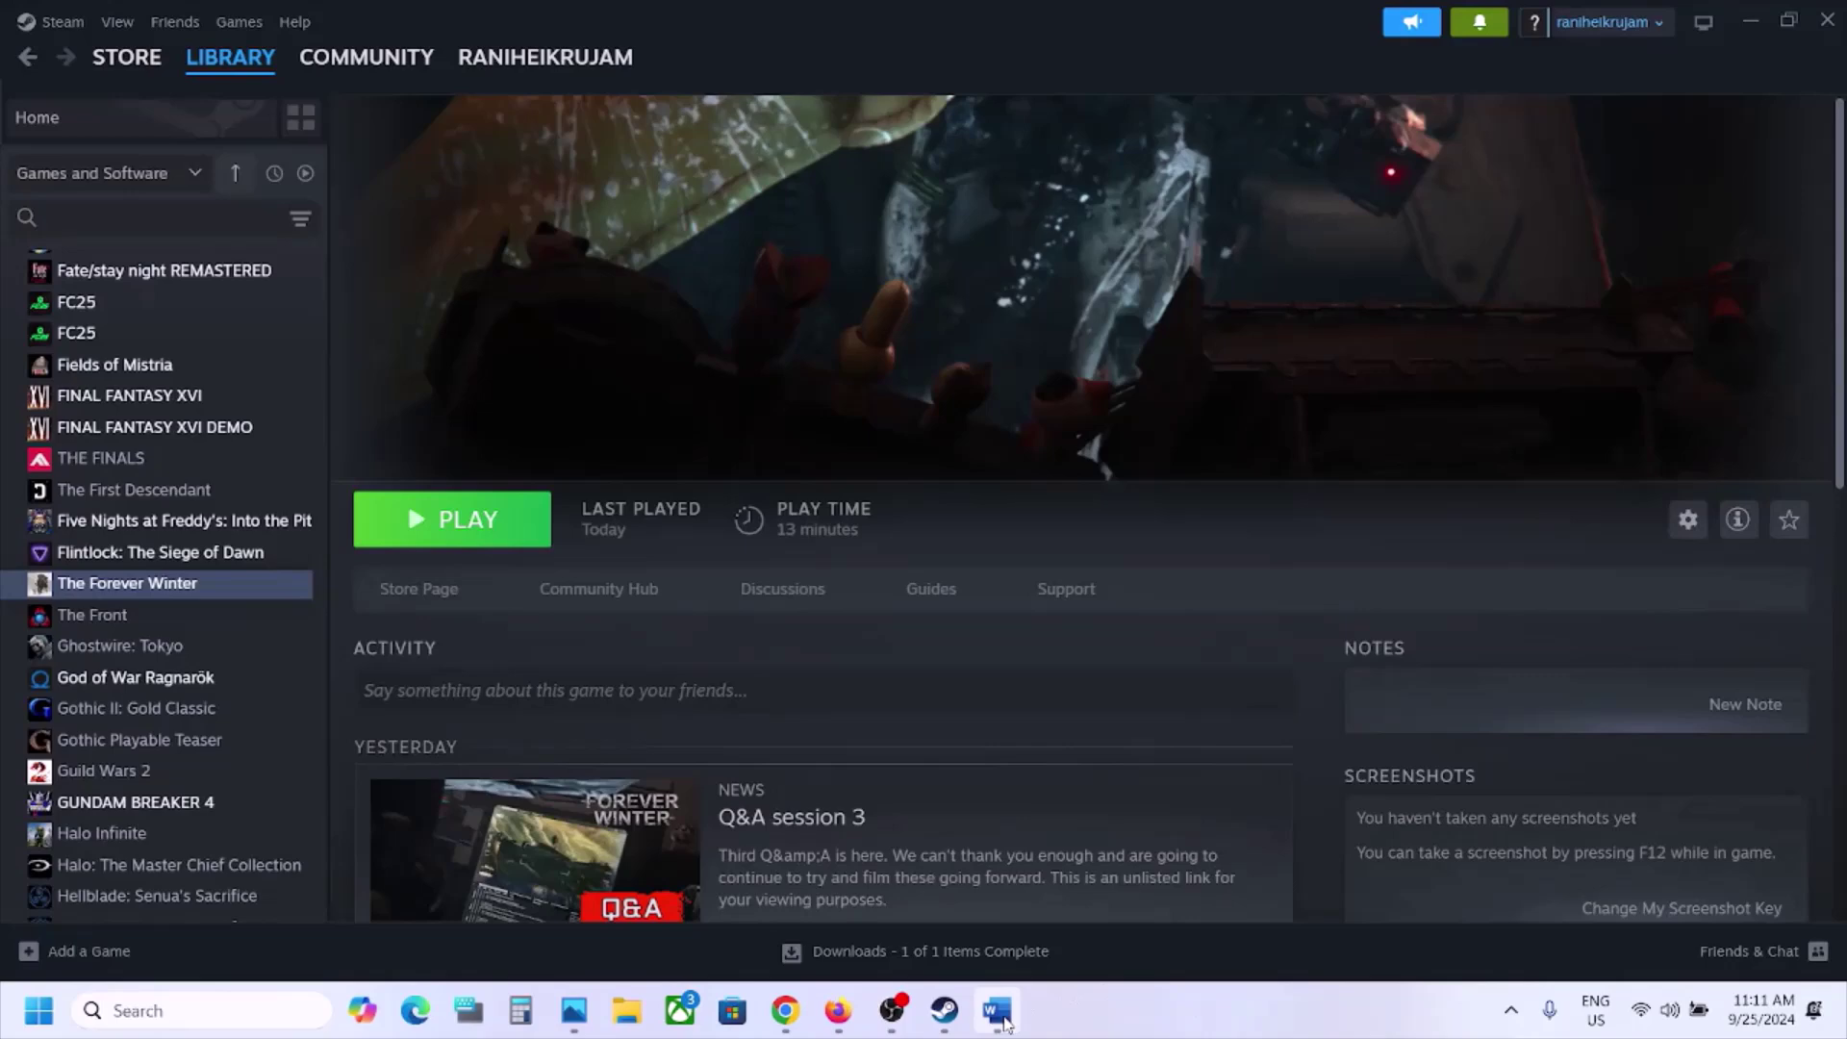
left_click(1003, 1021)
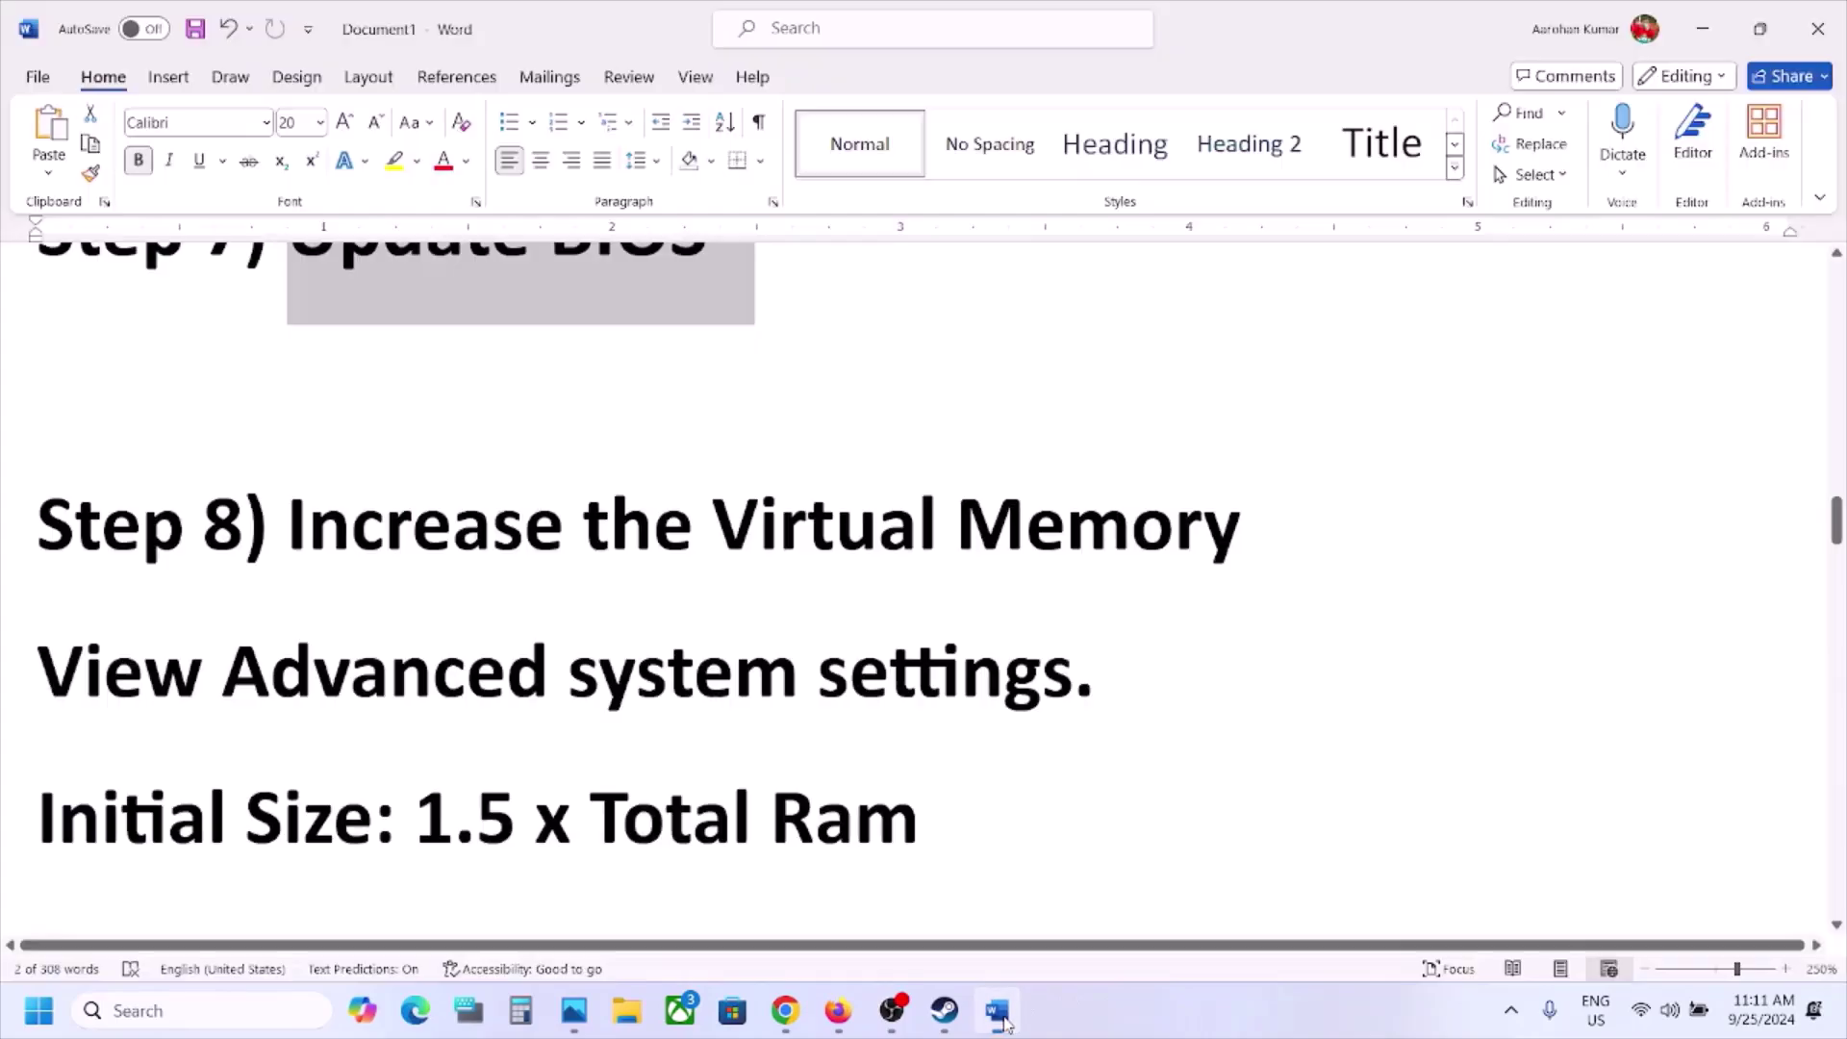
scroll(789, 632, "down", 5)
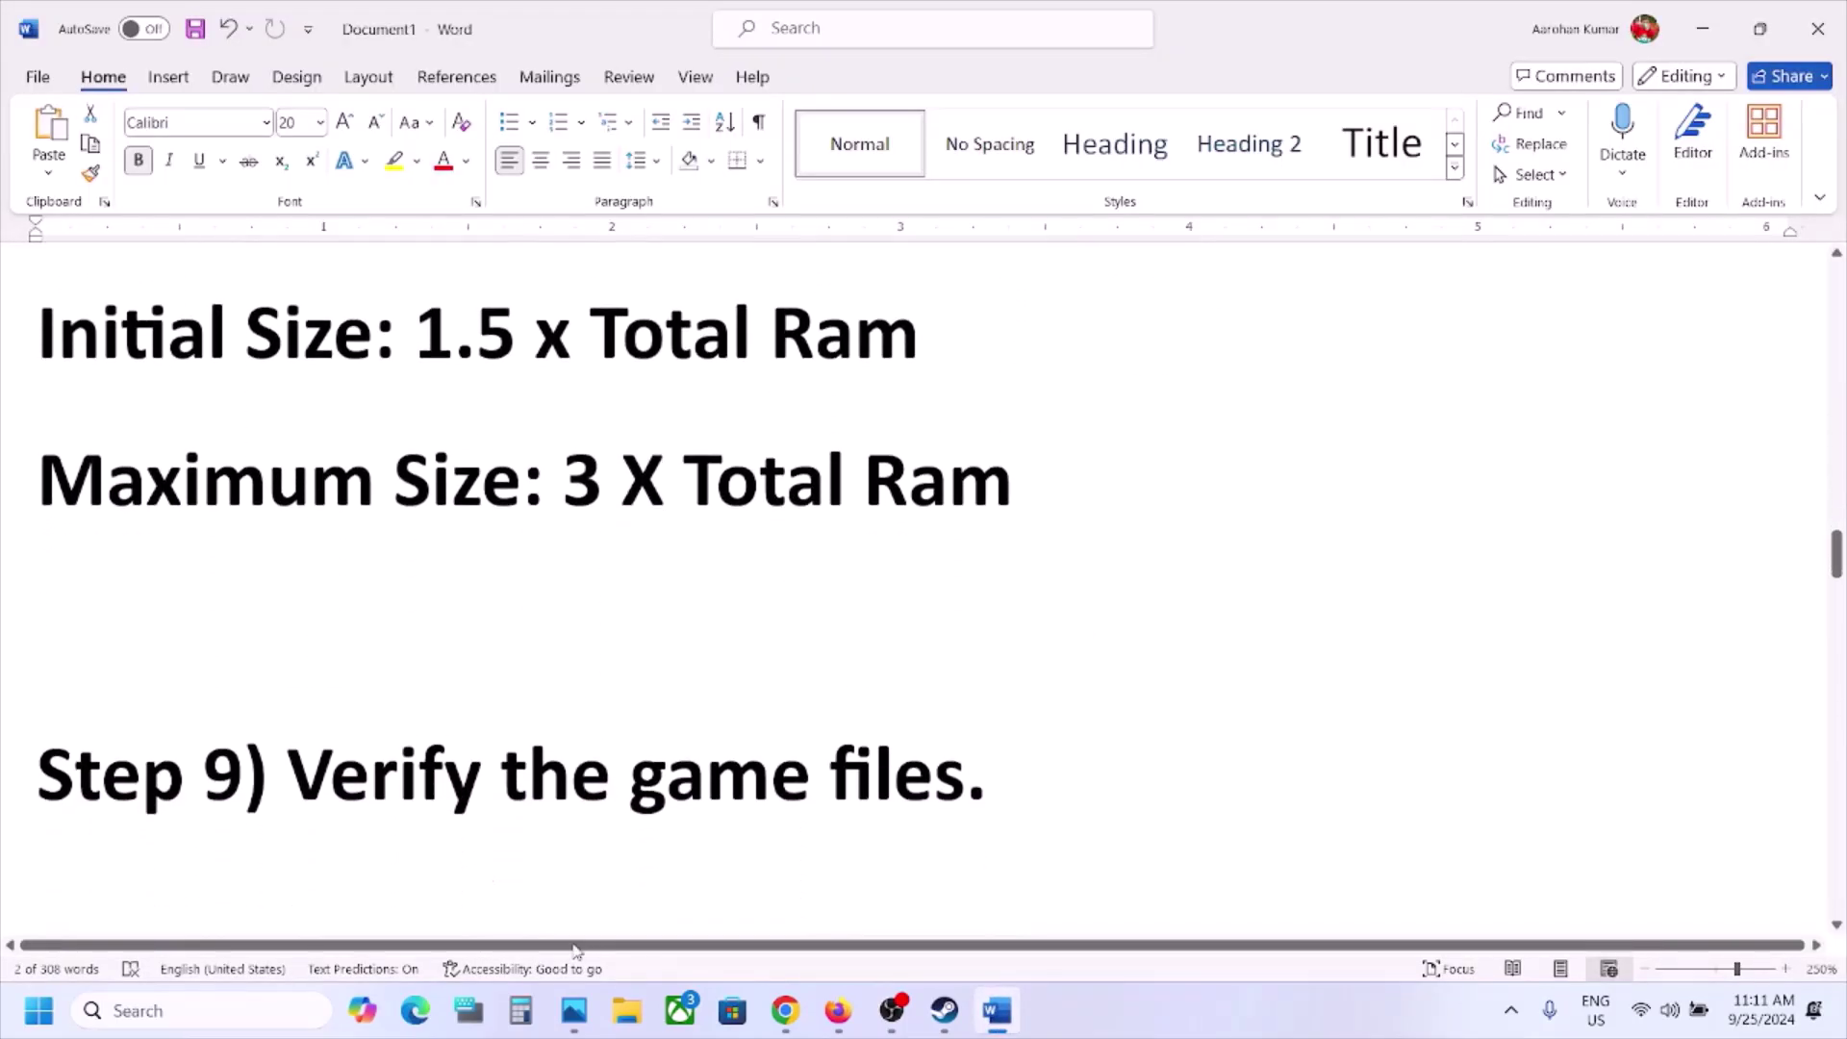
Switch to Steam and view the file integrity verification option in The Forever Winter's installed files properties
left_click(944, 1010)
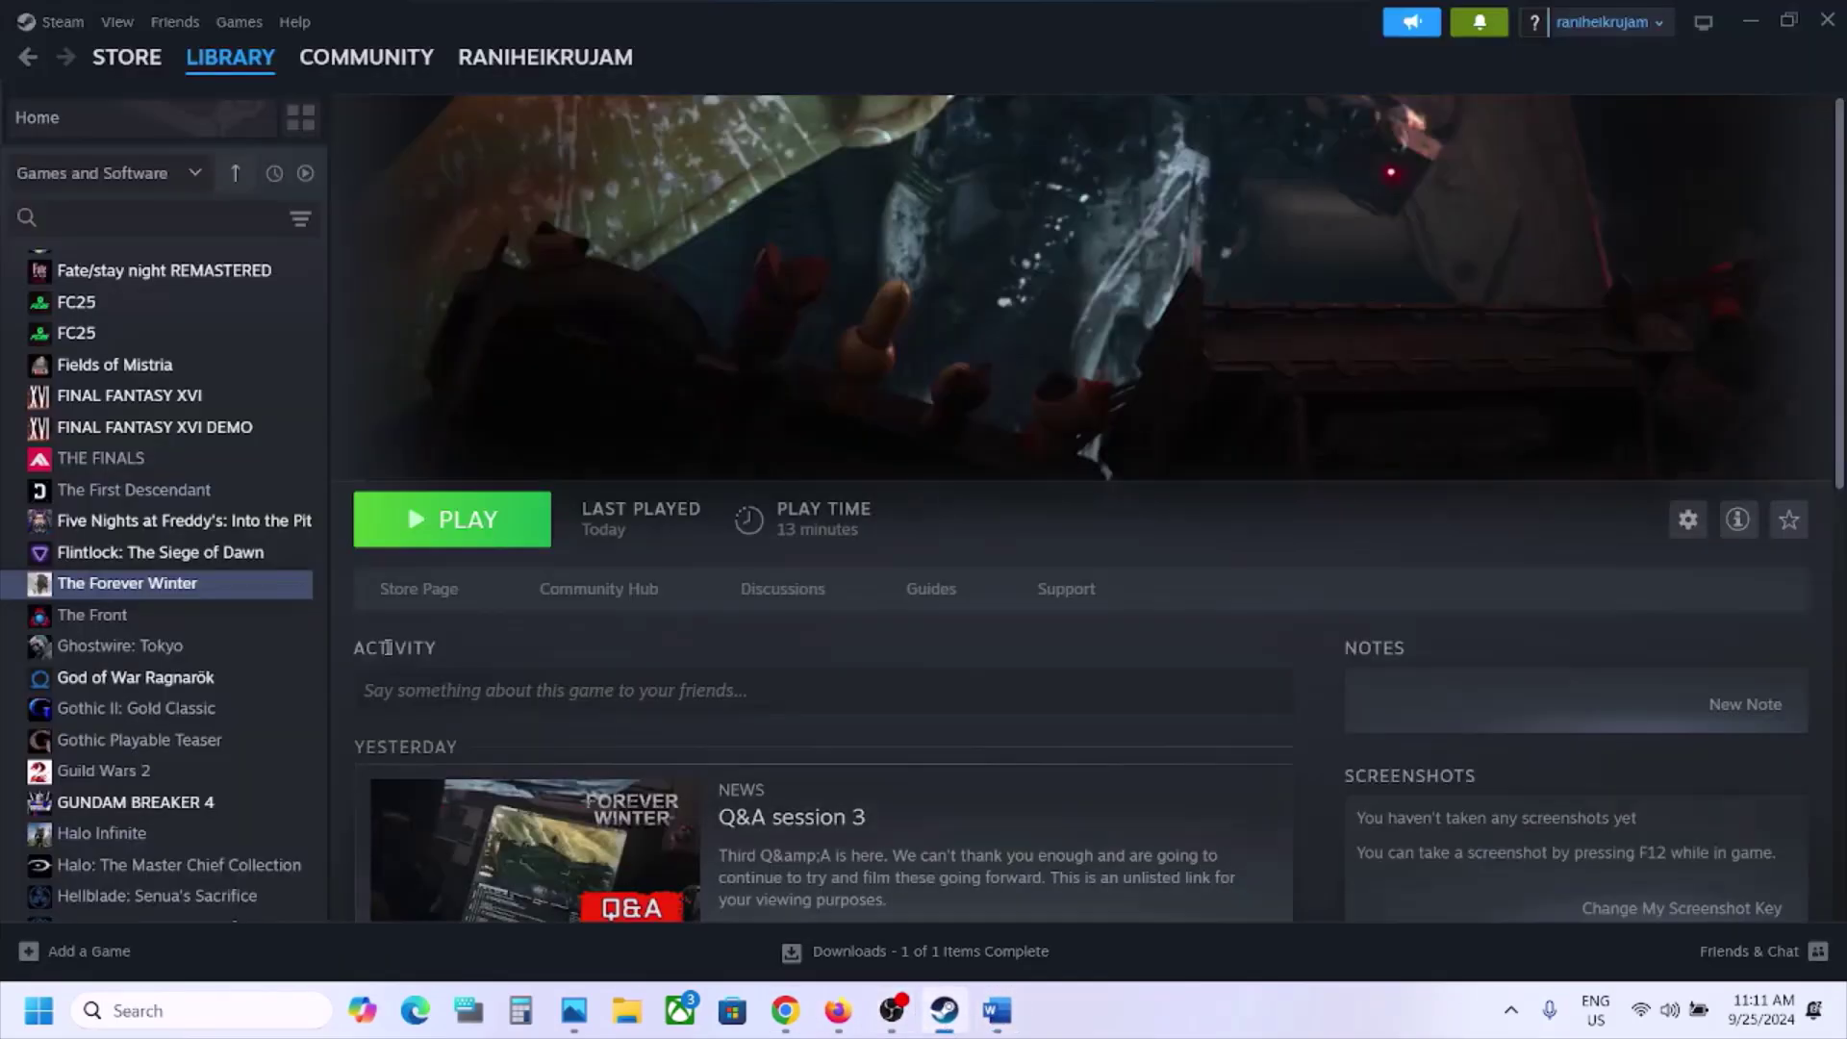
right_click(152, 589)
left_click(247, 770)
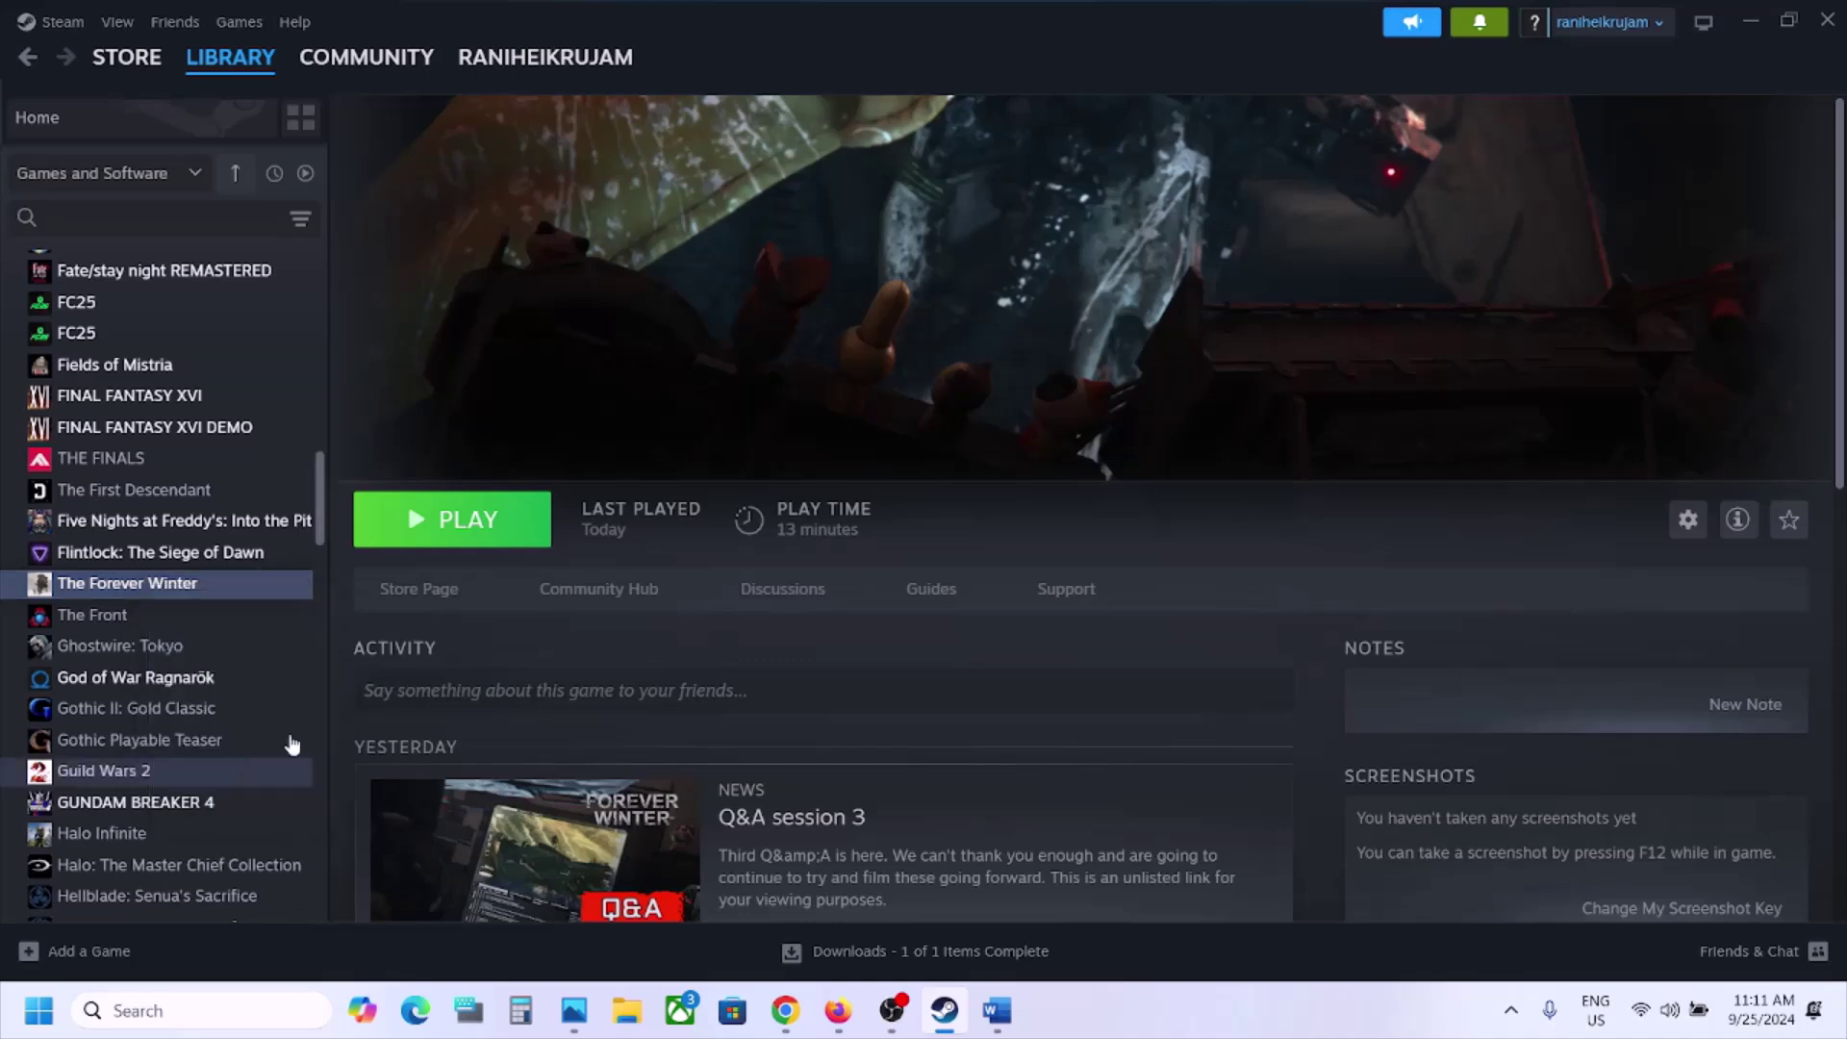
left_click(492, 381)
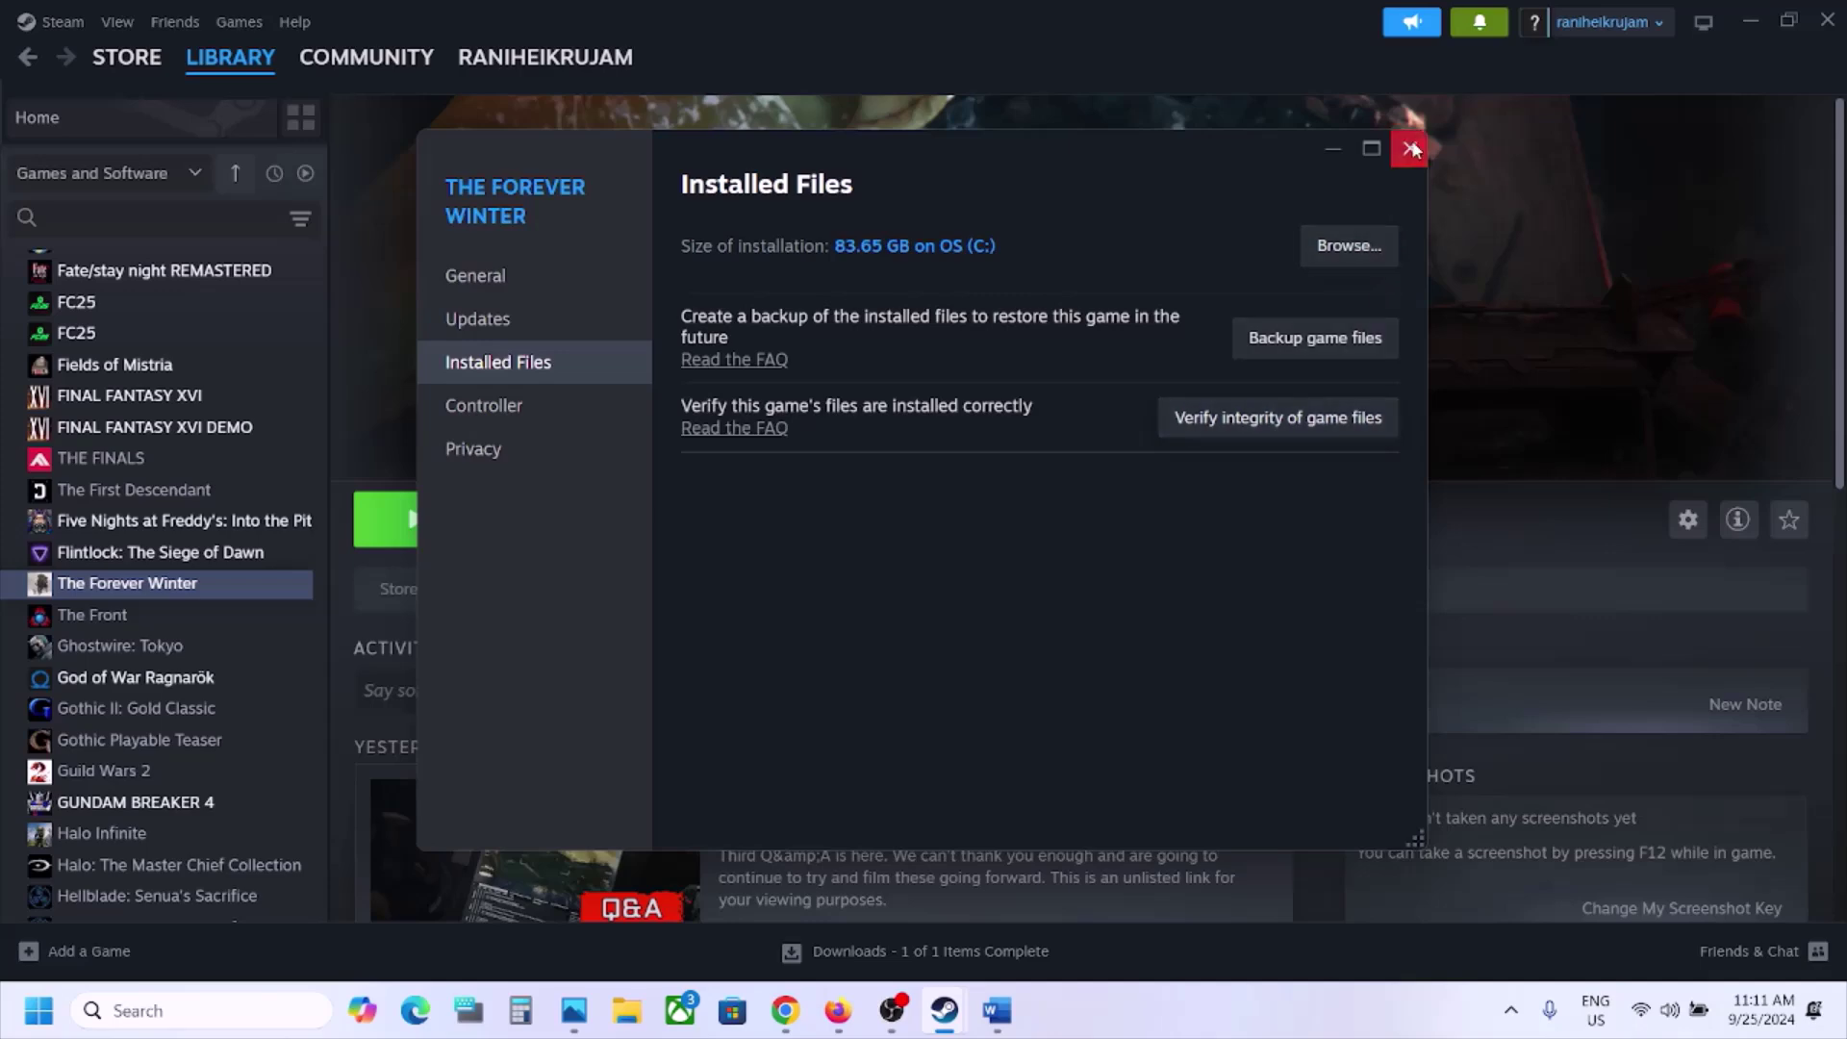
left_click(1410, 150)
Return to the Word document and read Step 10 on running the game as administrator and in compatibility mode
left_click(996, 1010)
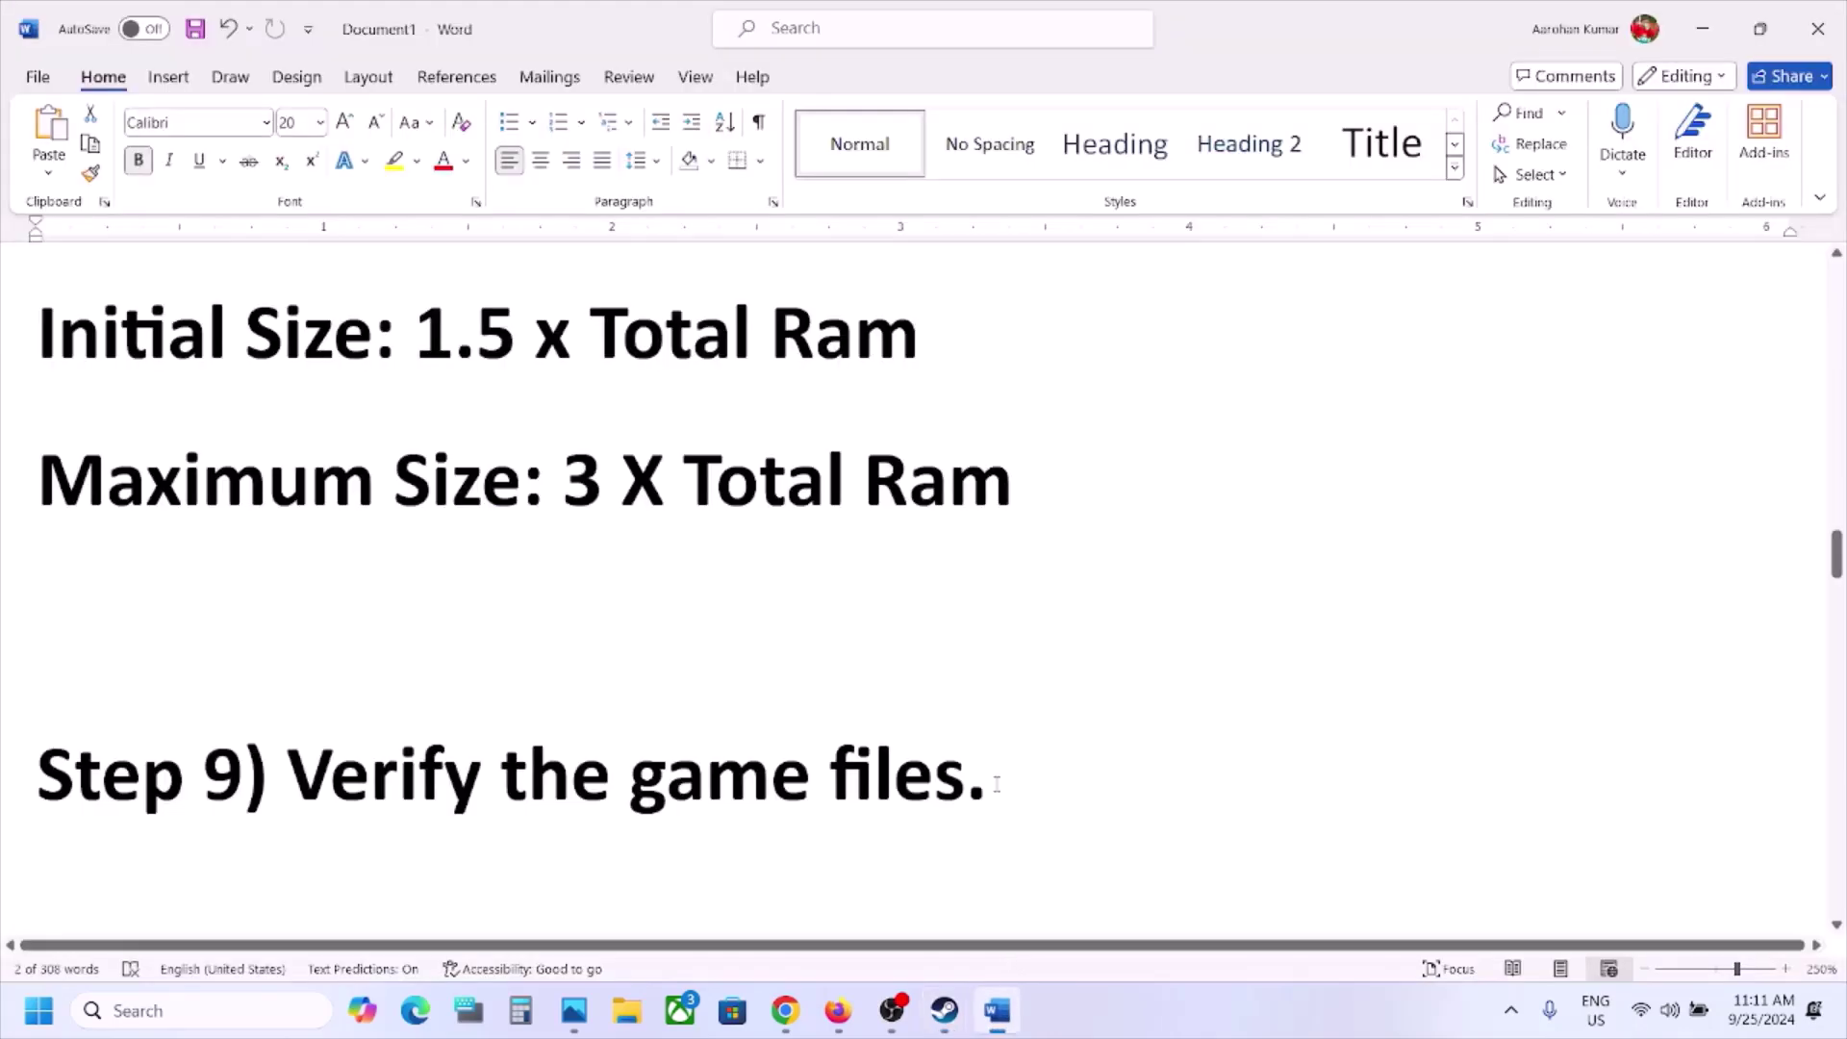
scroll(838, 672, "down", 1)
scroll(838, 672, "down", 4)
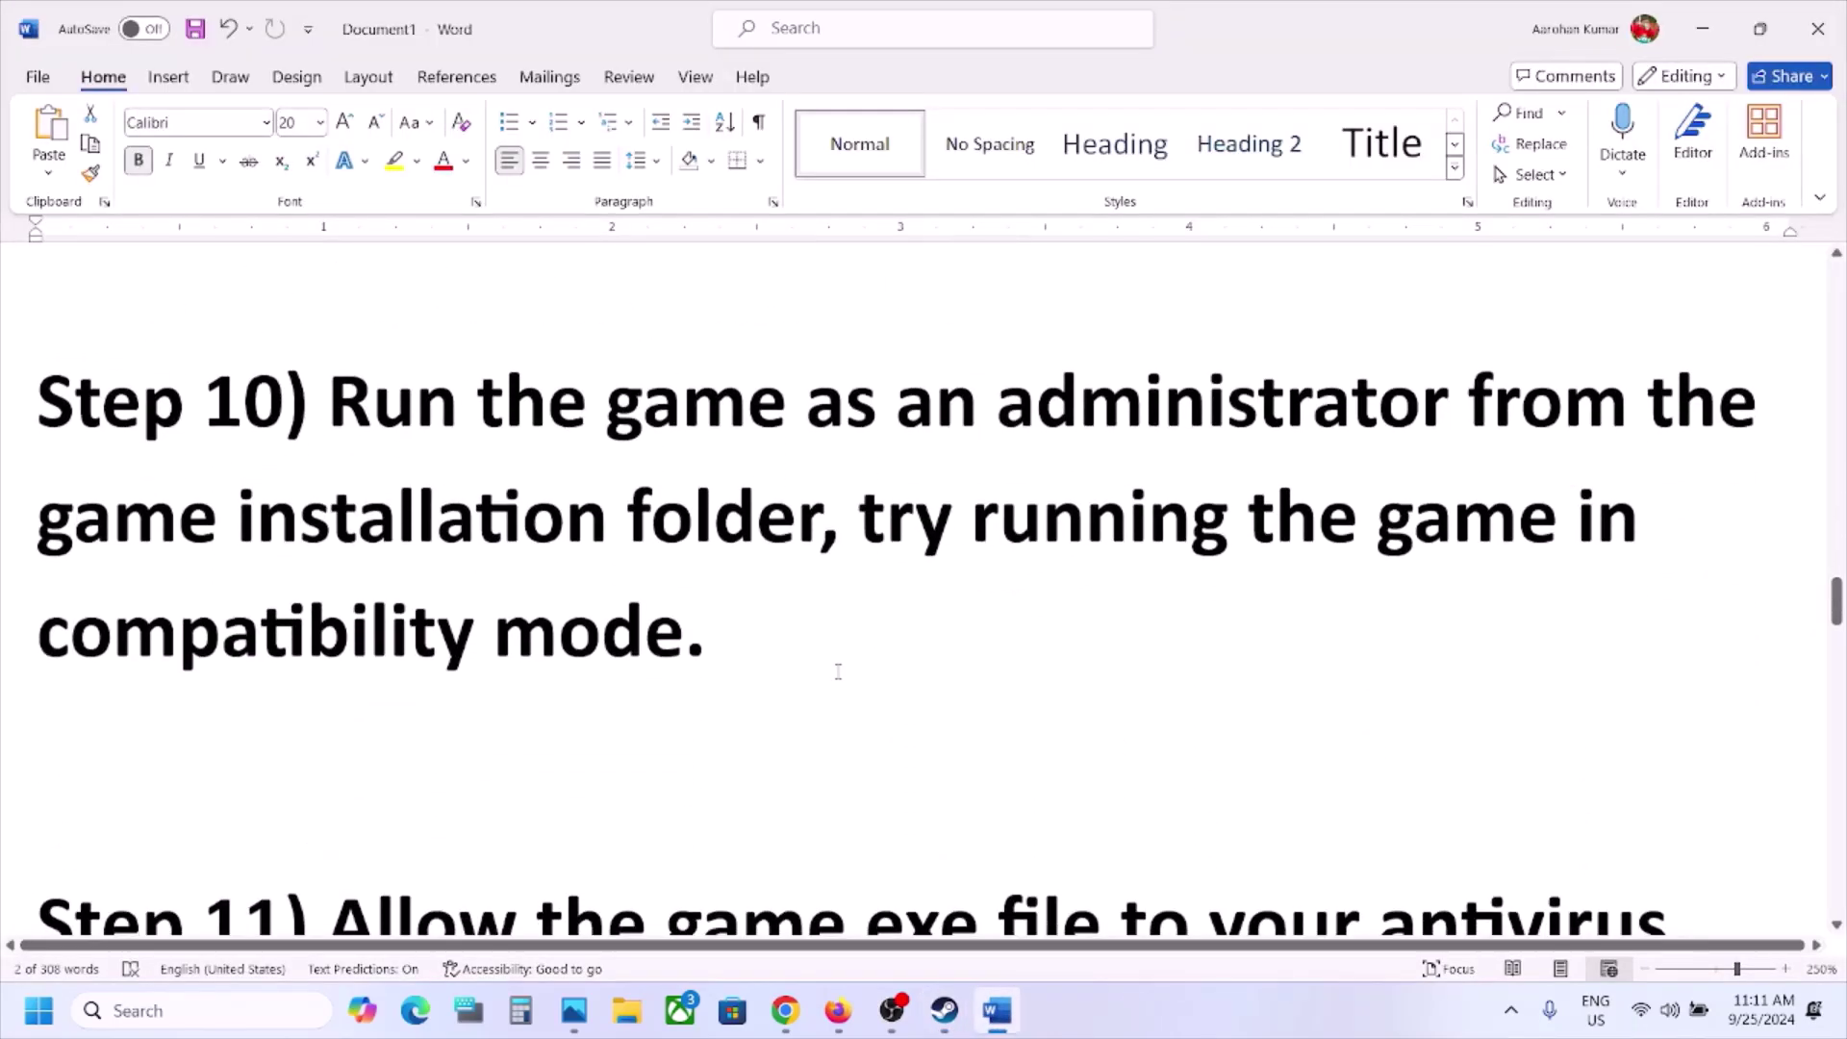
scroll(582, 645, "up", 1)
left_click_drag(329, 606, 819, 731)
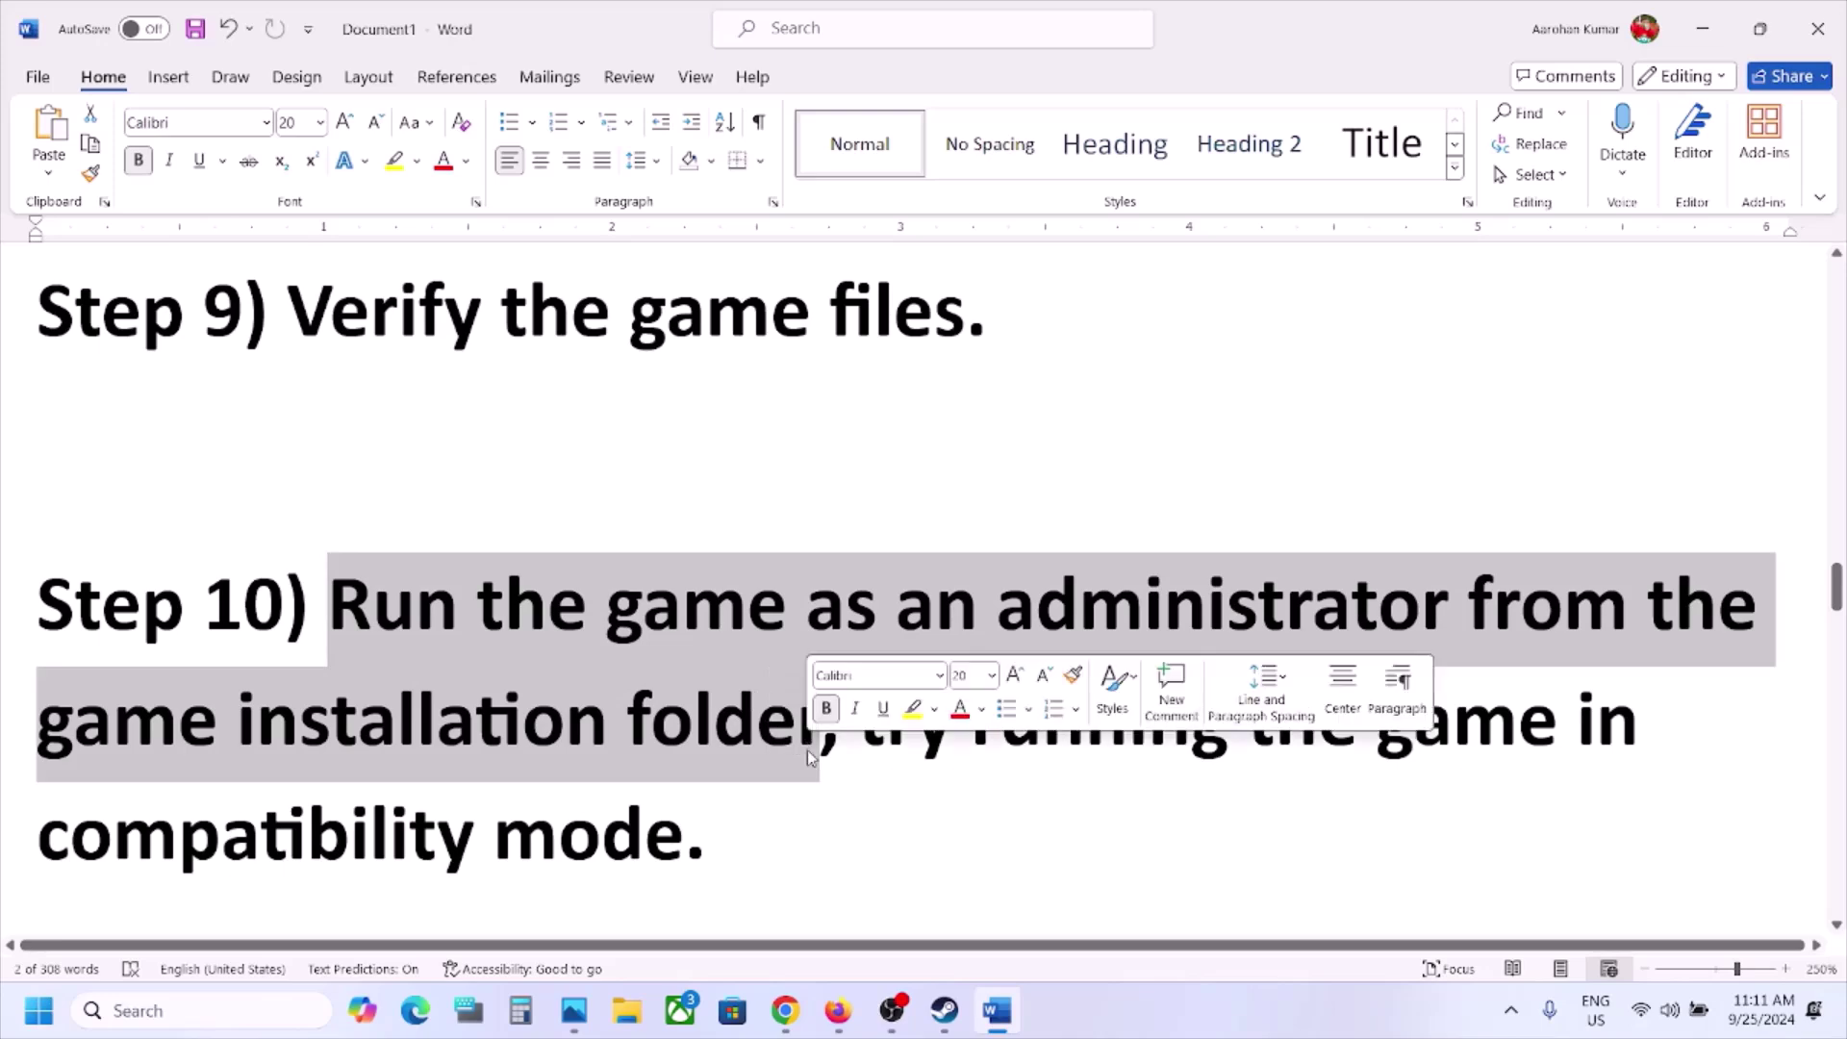
Switch to Steam, browse The Forever Winter's local files and open the Windows folder inside the installation folder
left_click(957, 1020)
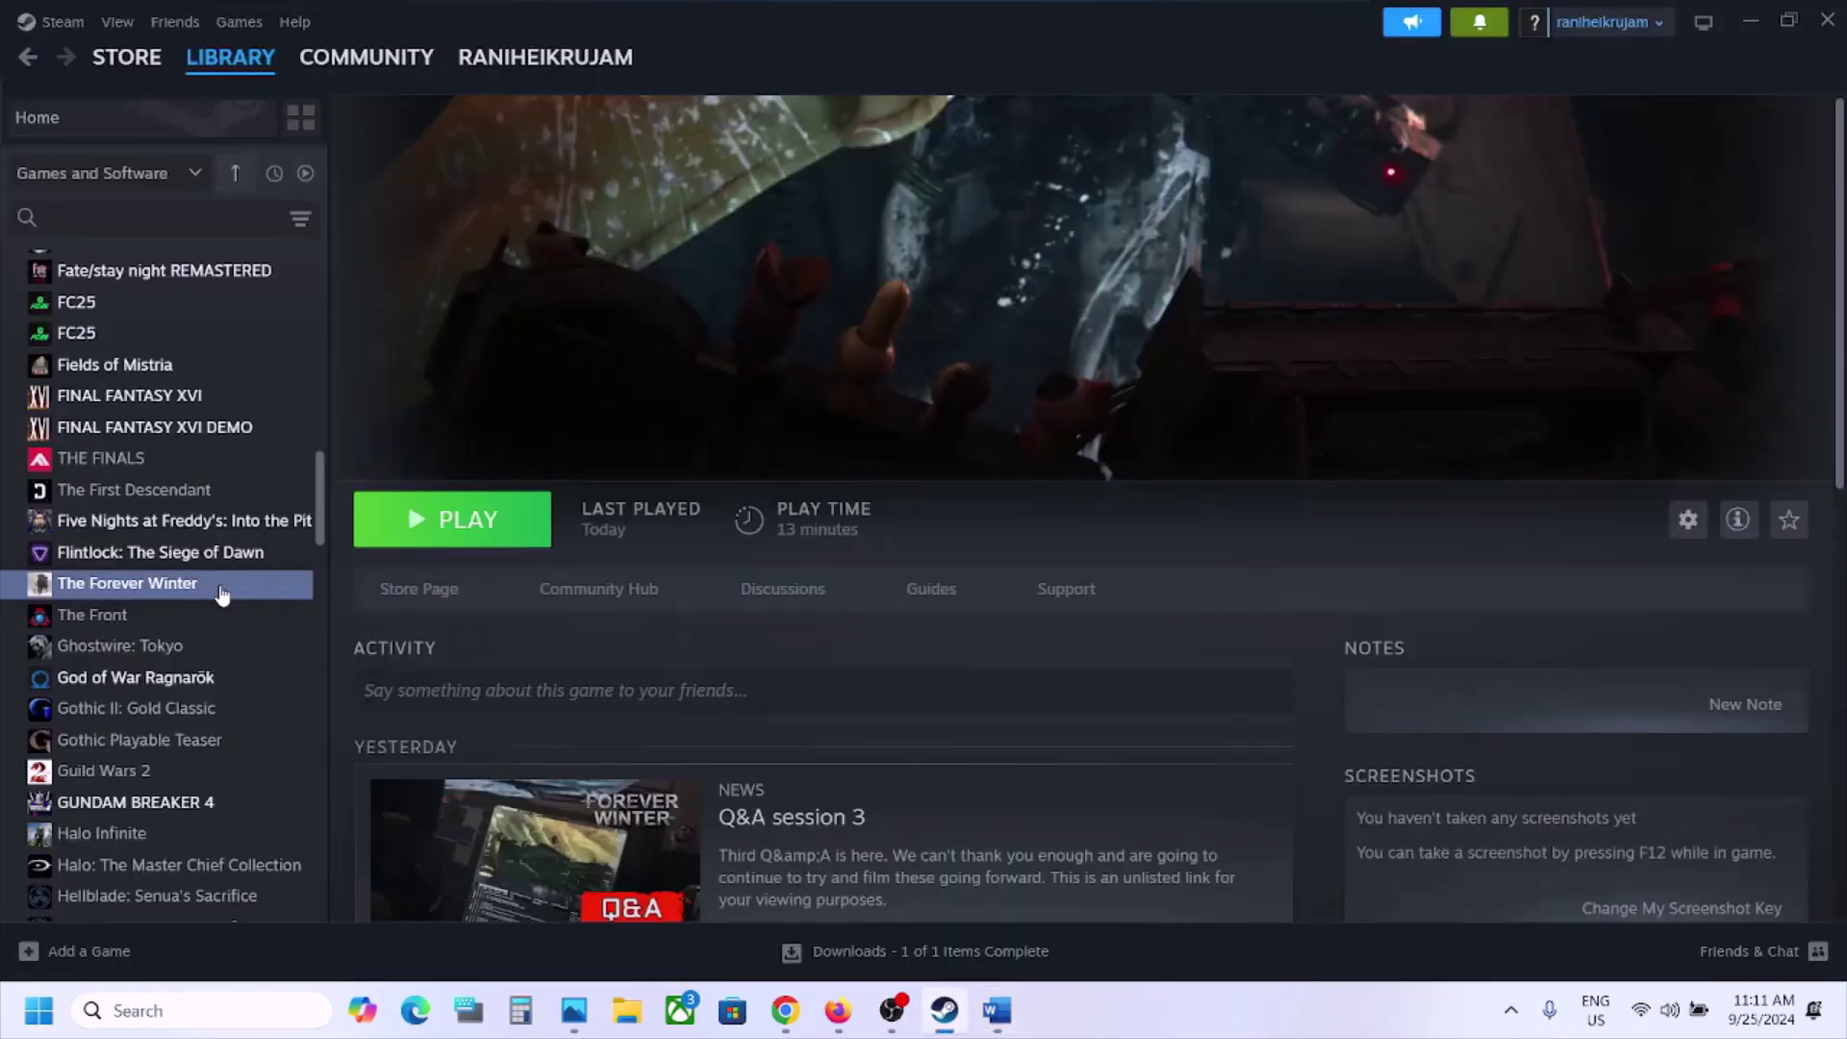
right_click(289, 585)
mouse_move(275, 730)
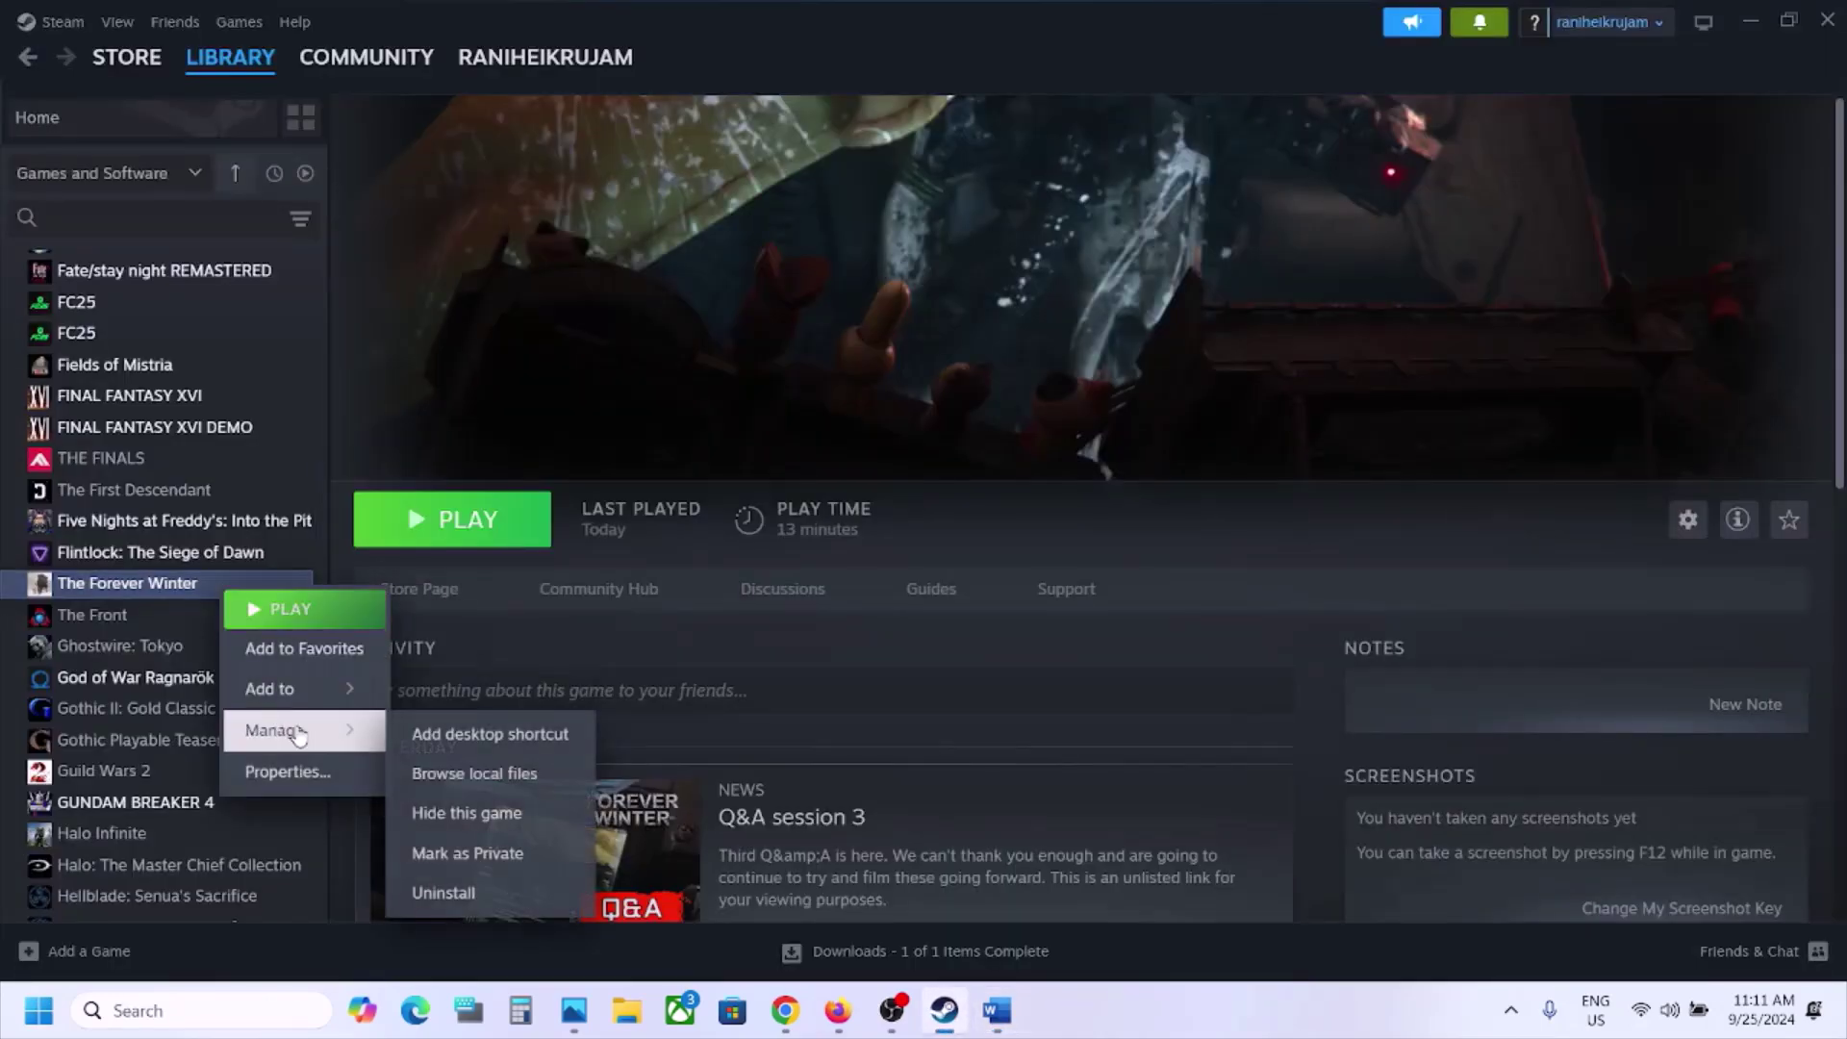
left_click(524, 770)
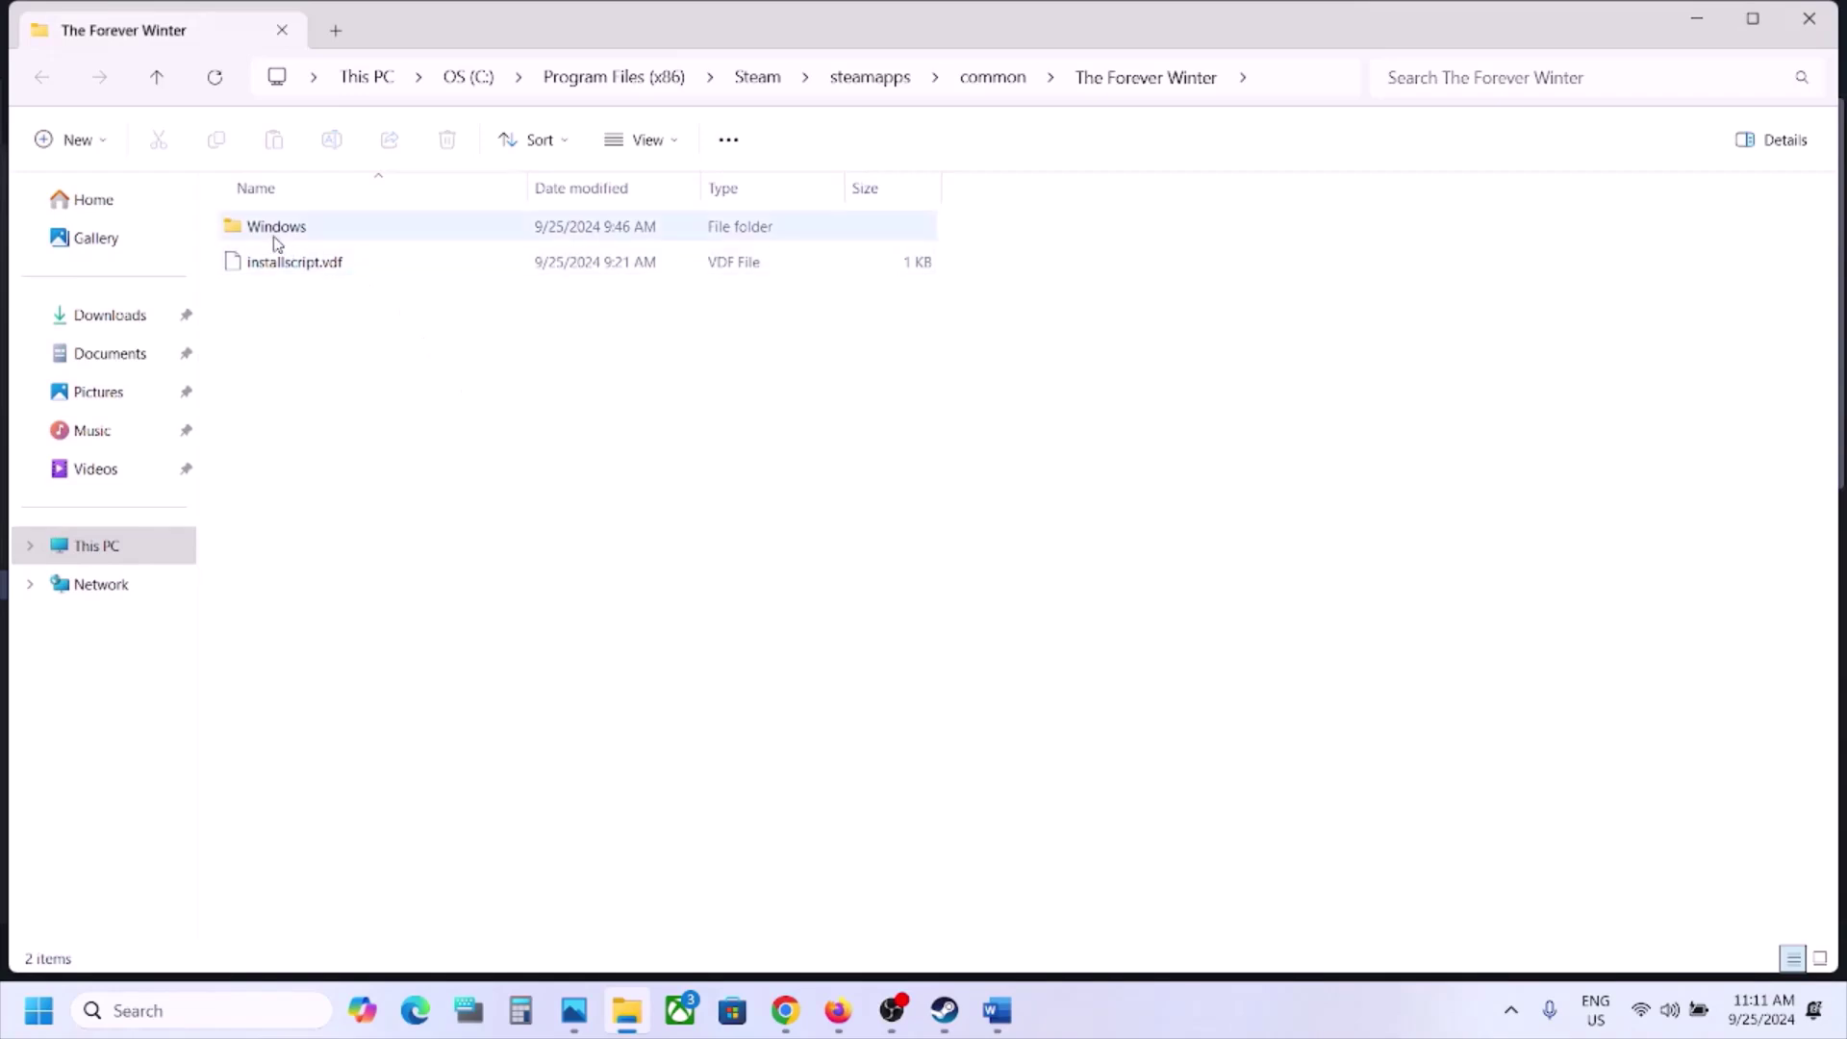
double_click(291, 239)
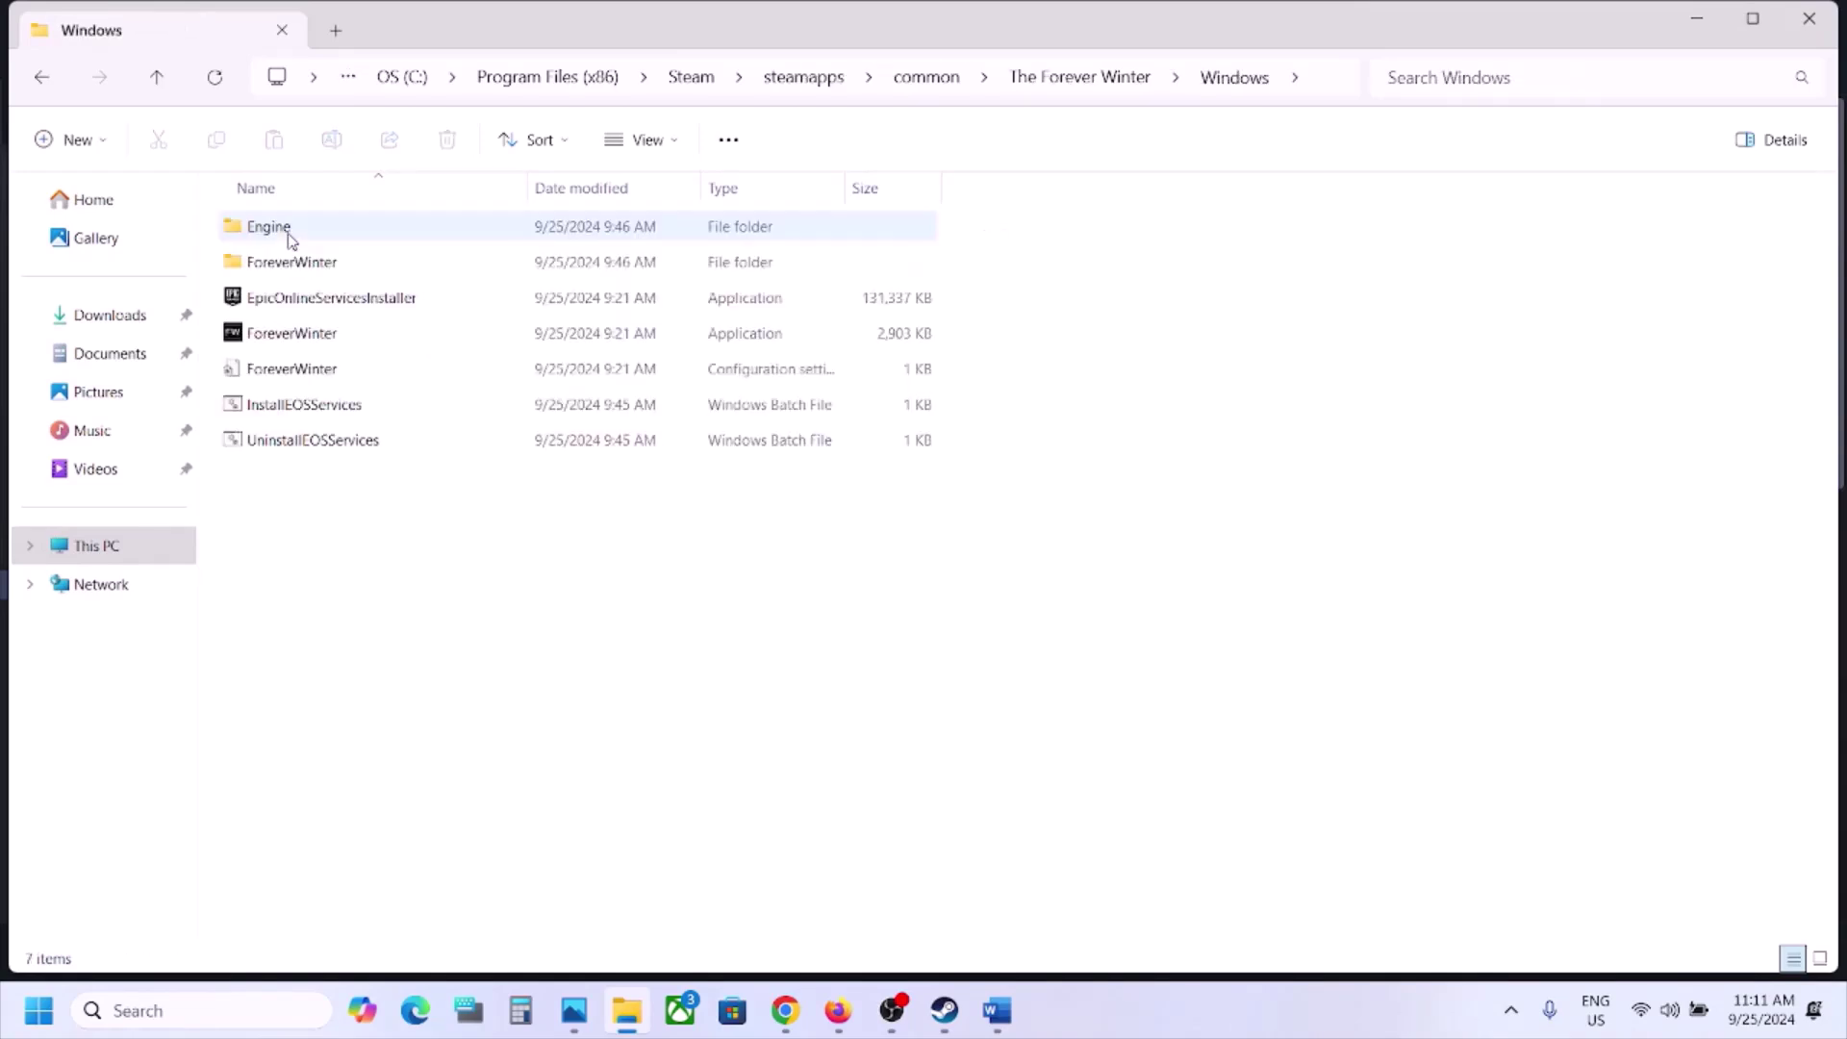
View the properties of the ForeverWinter application in the Windows folder, and close them without changes
left_click(304, 335)
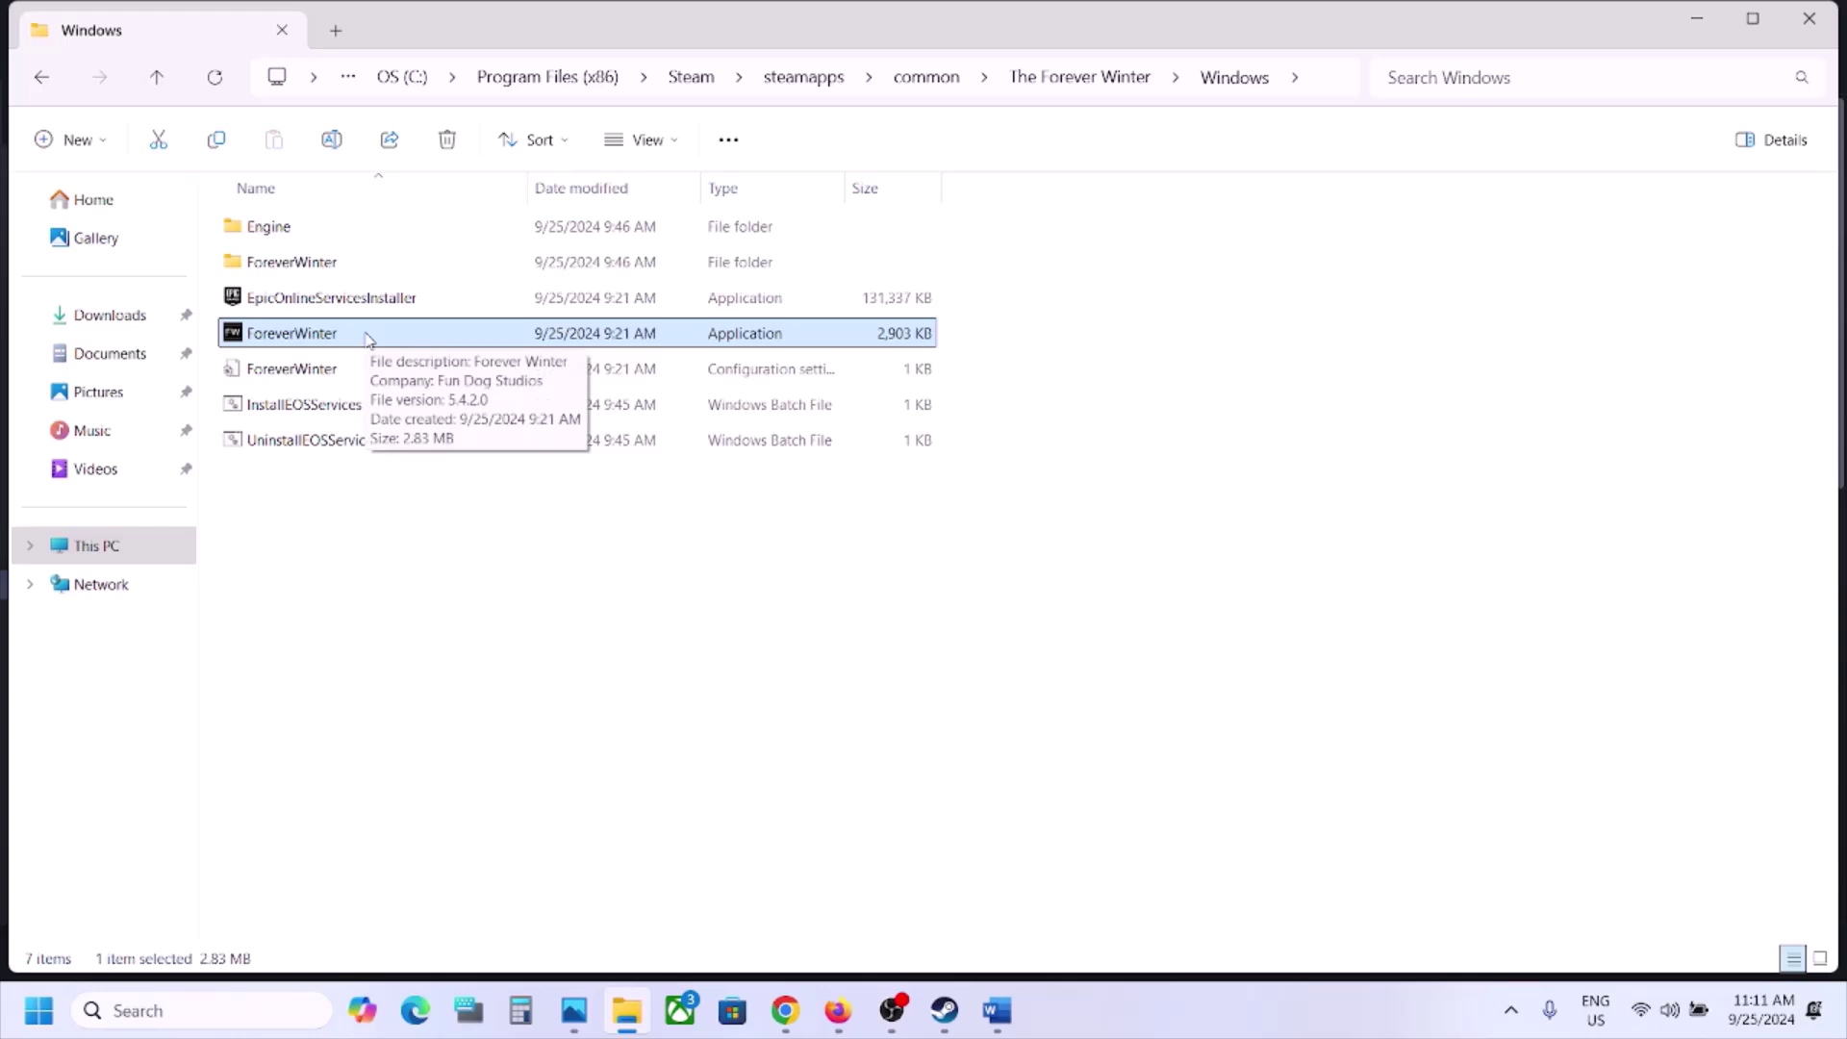
right_click(367, 337)
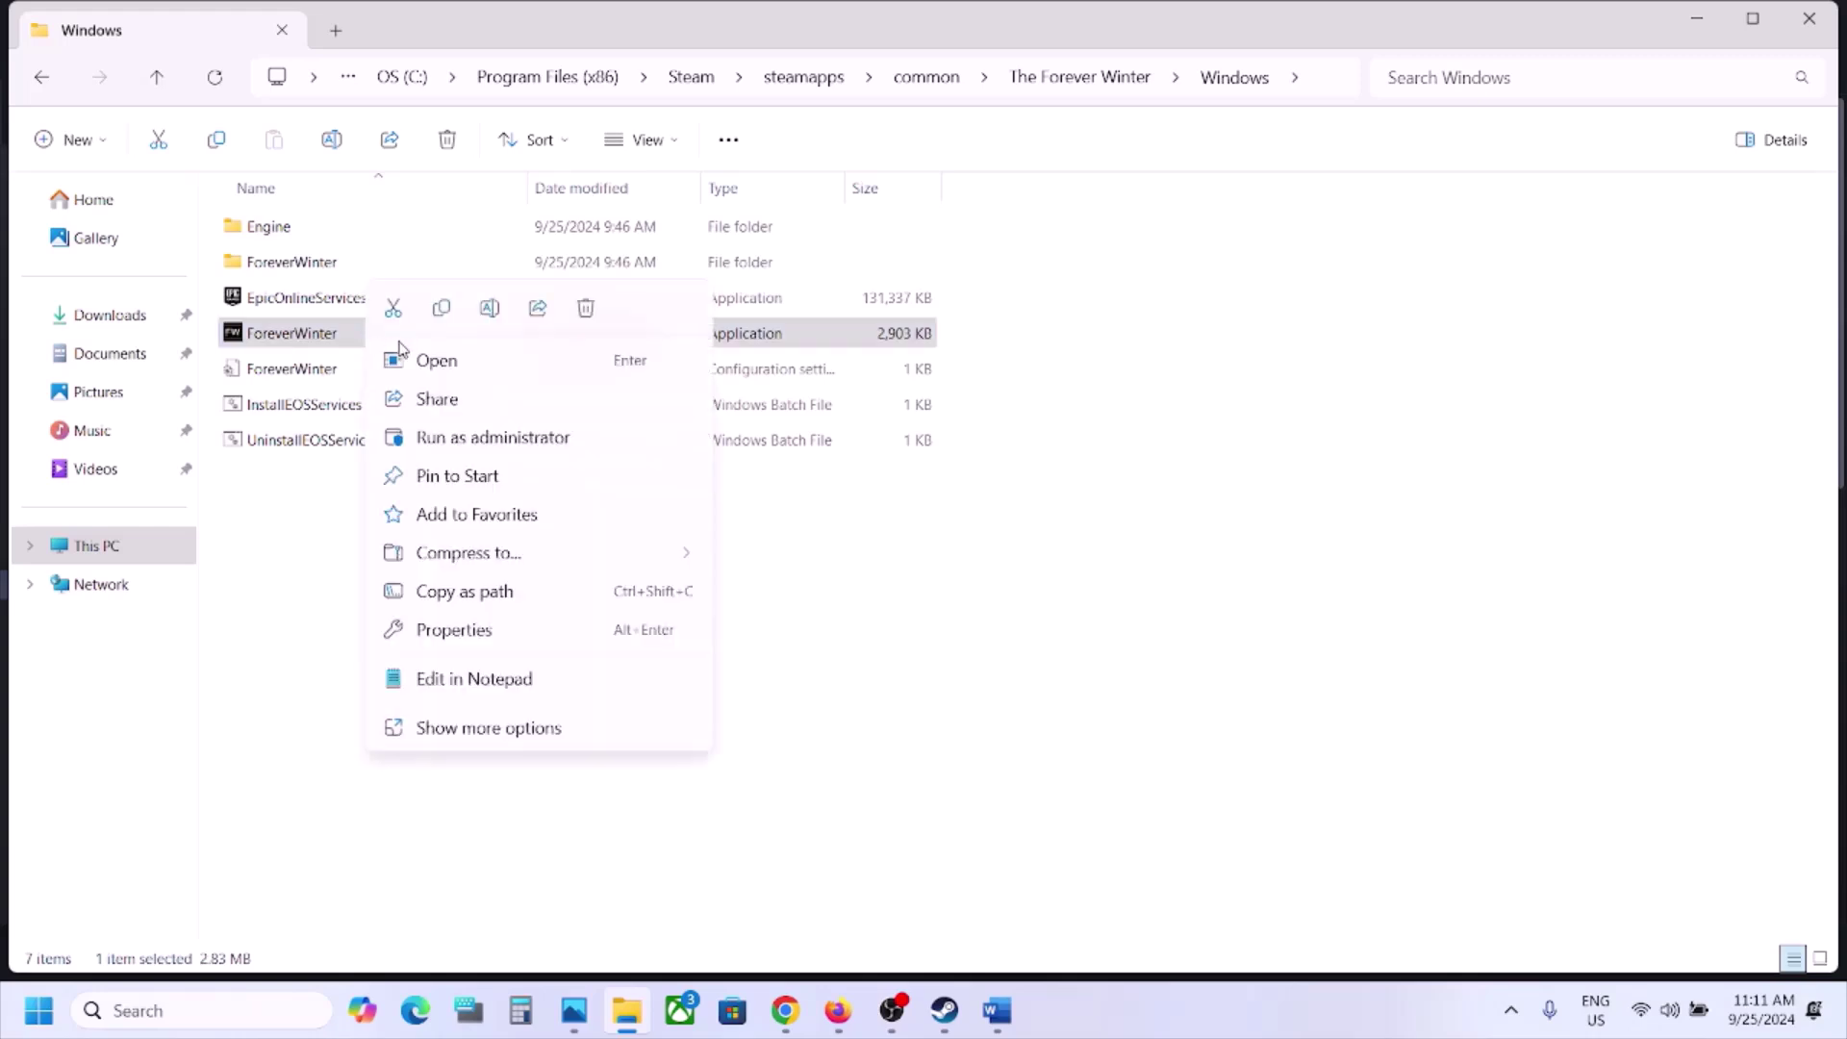
left_click(452, 631)
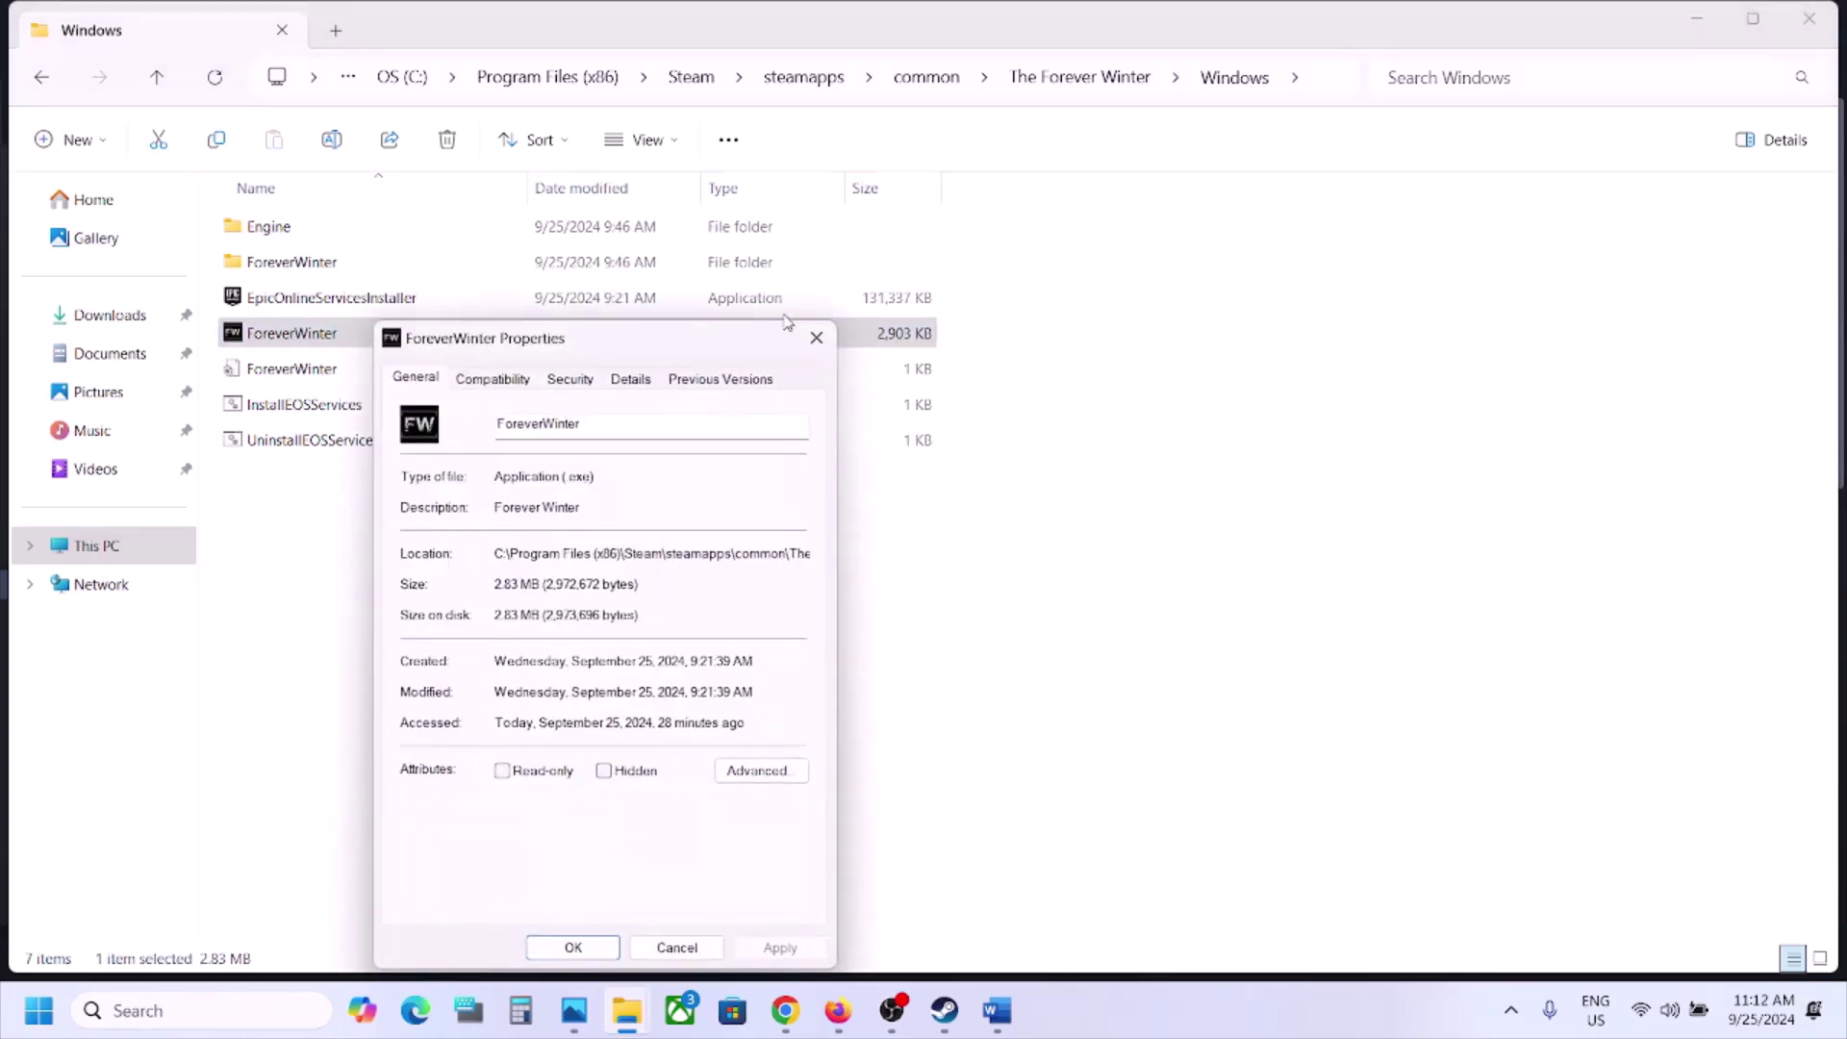
left_click(817, 338)
Go to the Win64 folder under ForeverWinter's Binaries folder
left_click(280, 272)
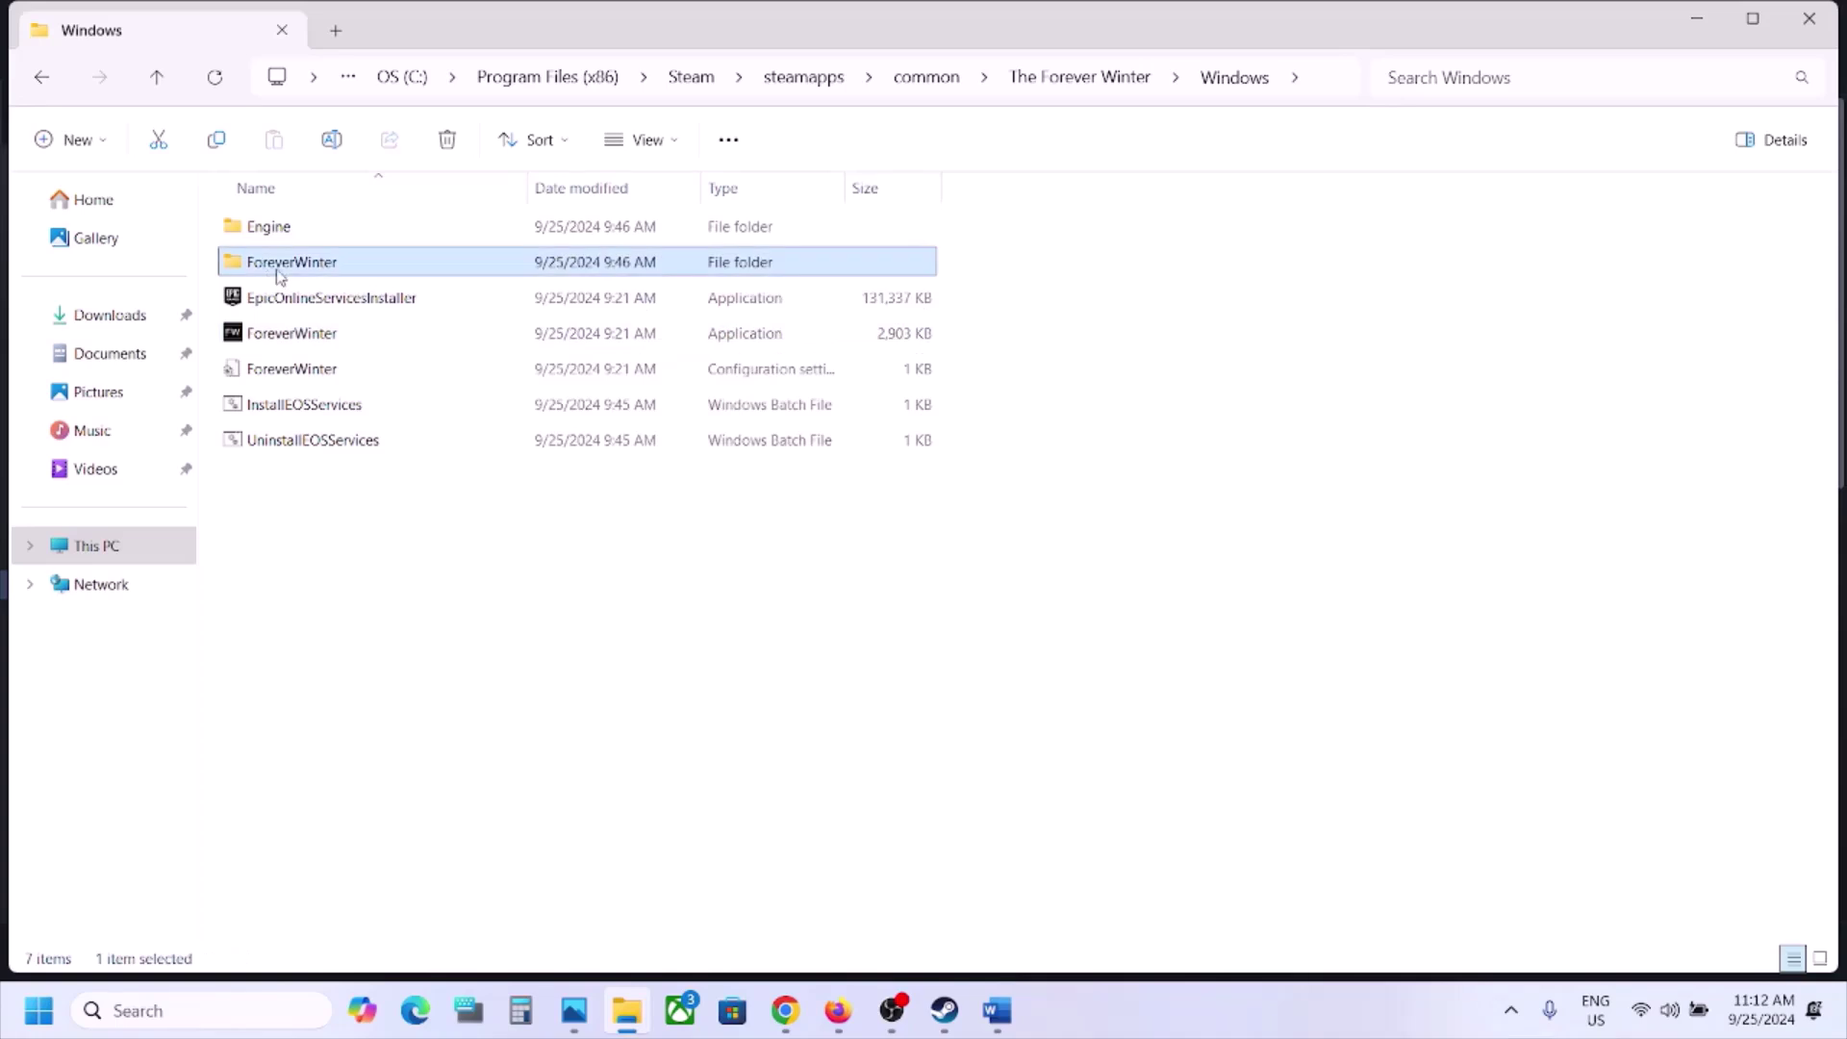
double_click(338, 274)
double_click(350, 231)
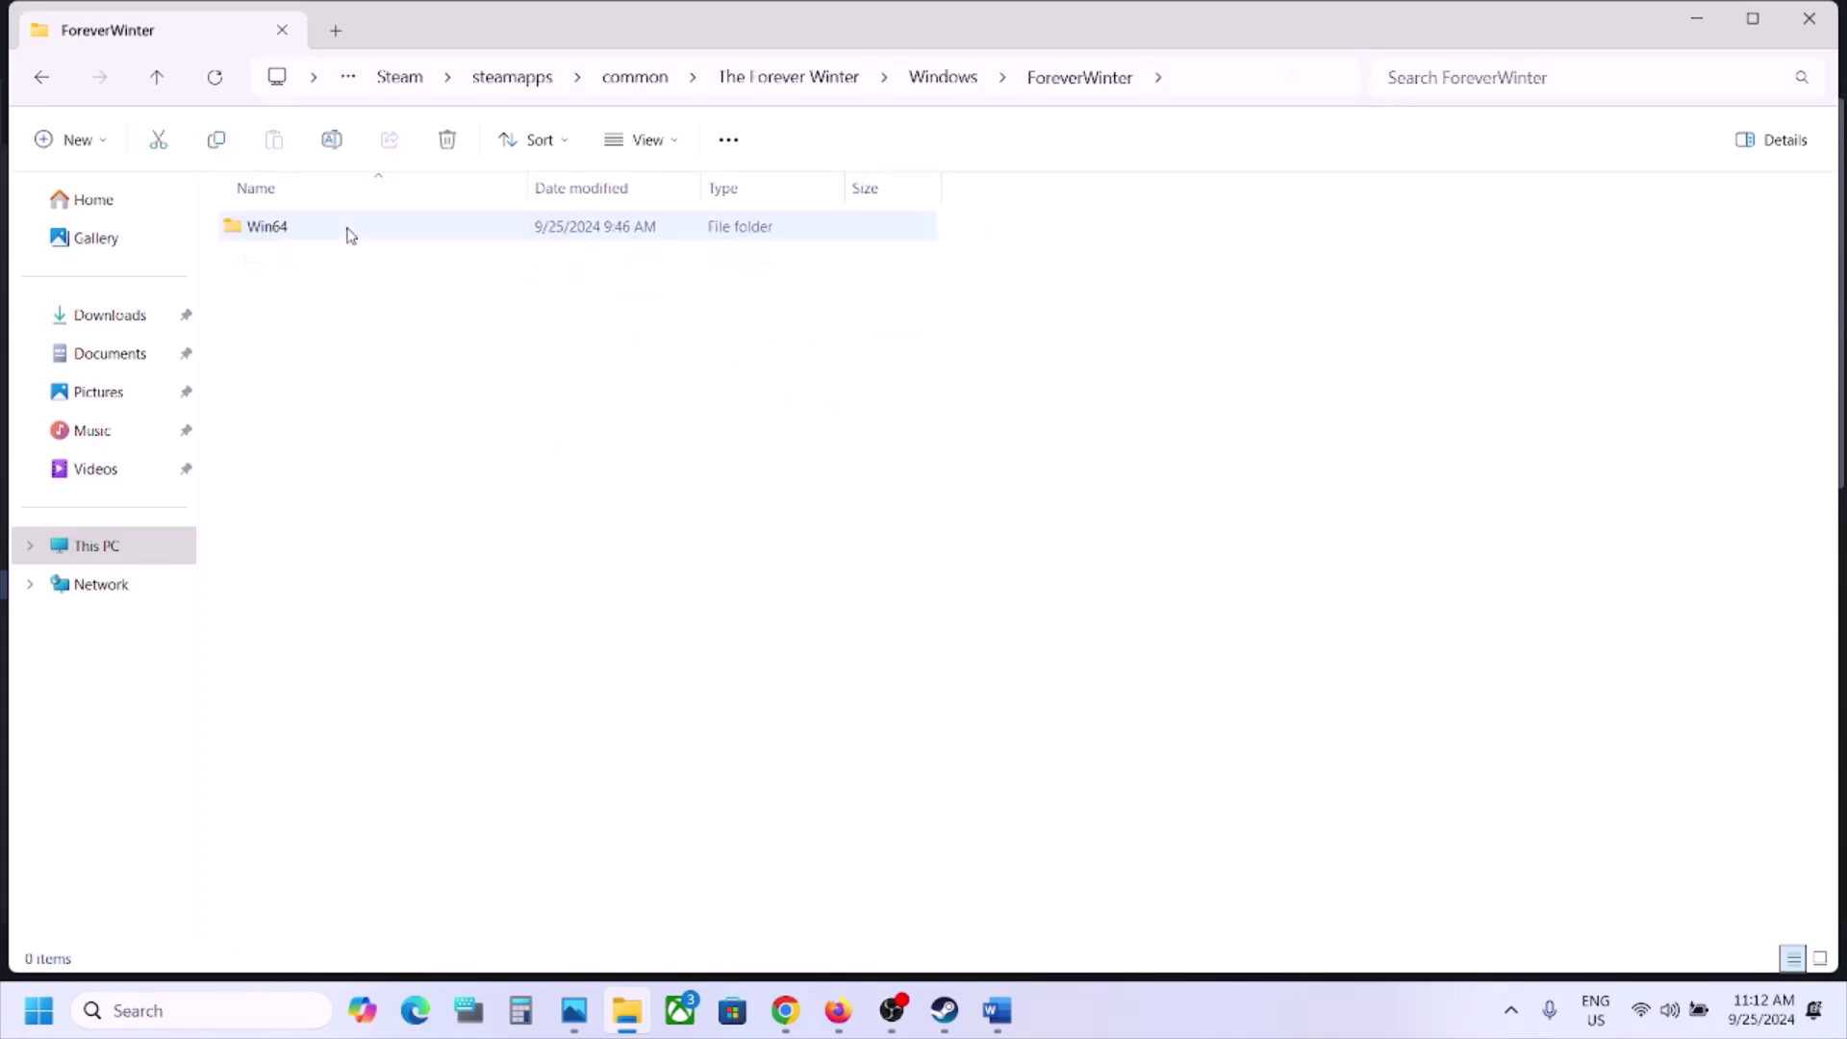
double_click(305, 235)
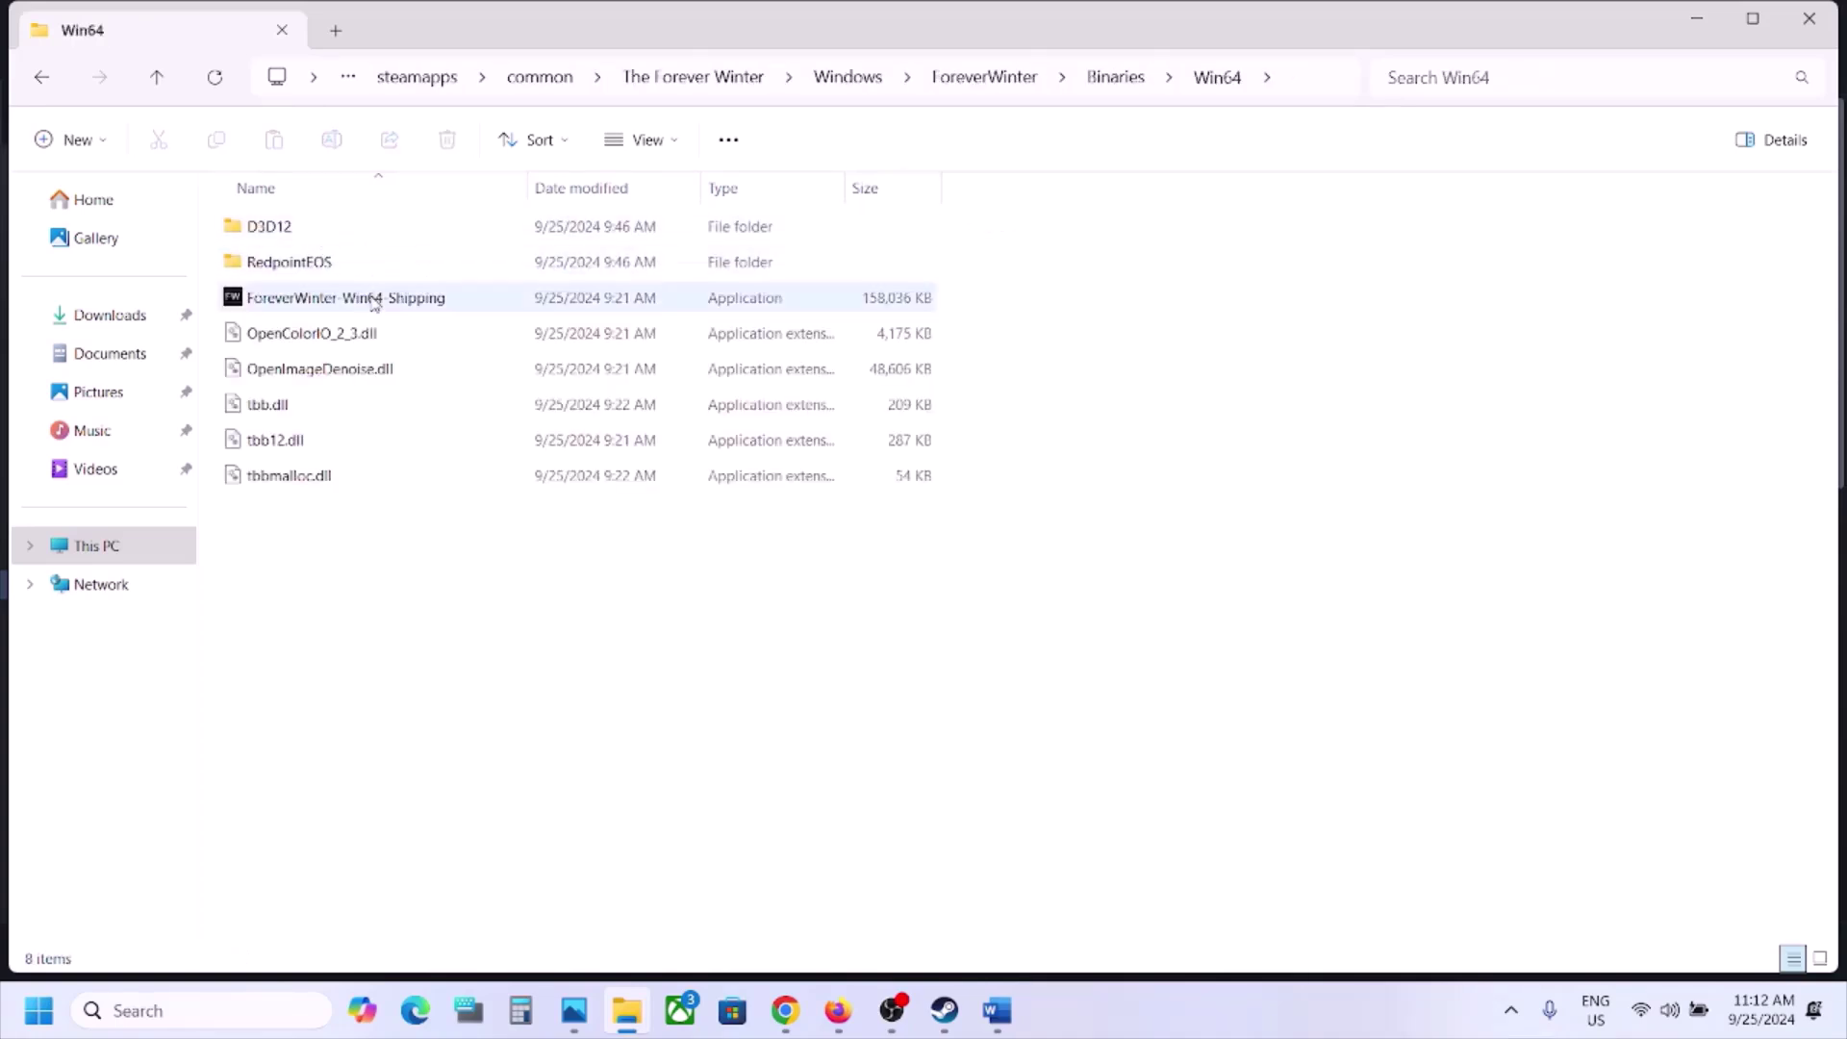
Set the ForeverWinter-Win64-Shipping application to run as an administrator and save its properties
left_click(375, 303)
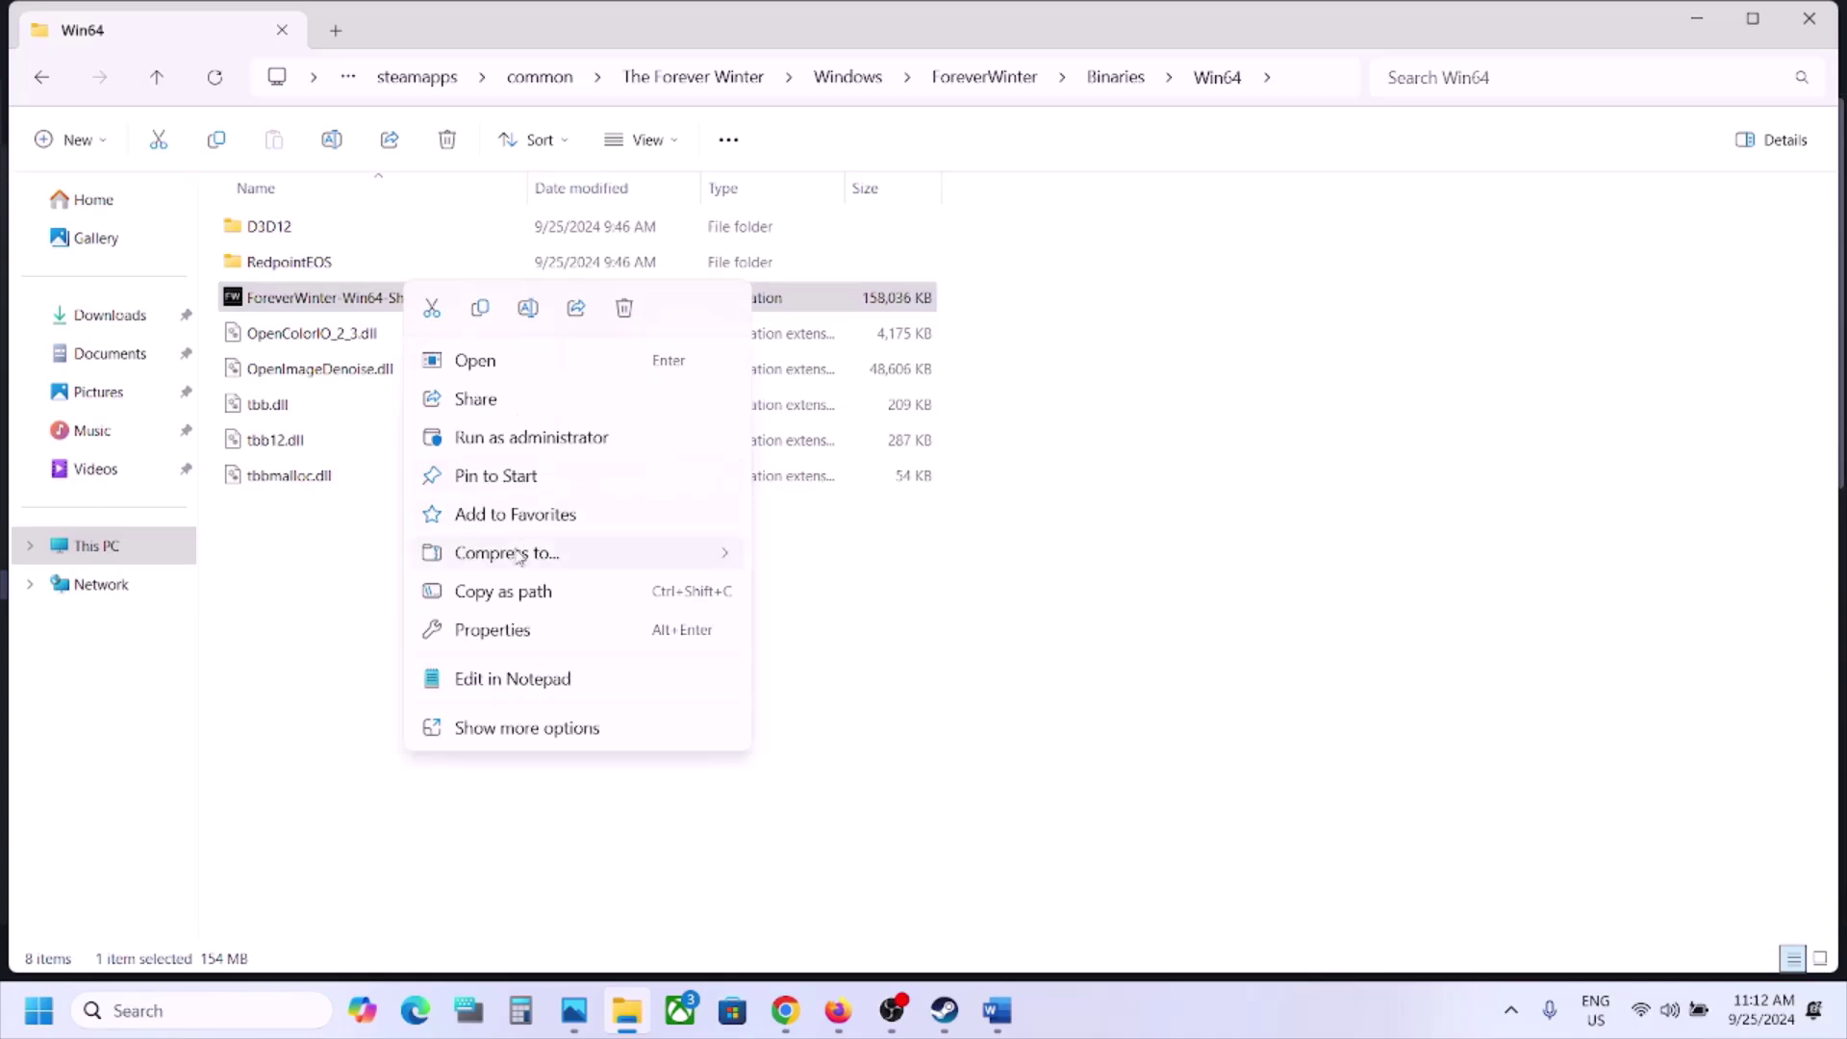
left_click(507, 630)
left_click(543, 363)
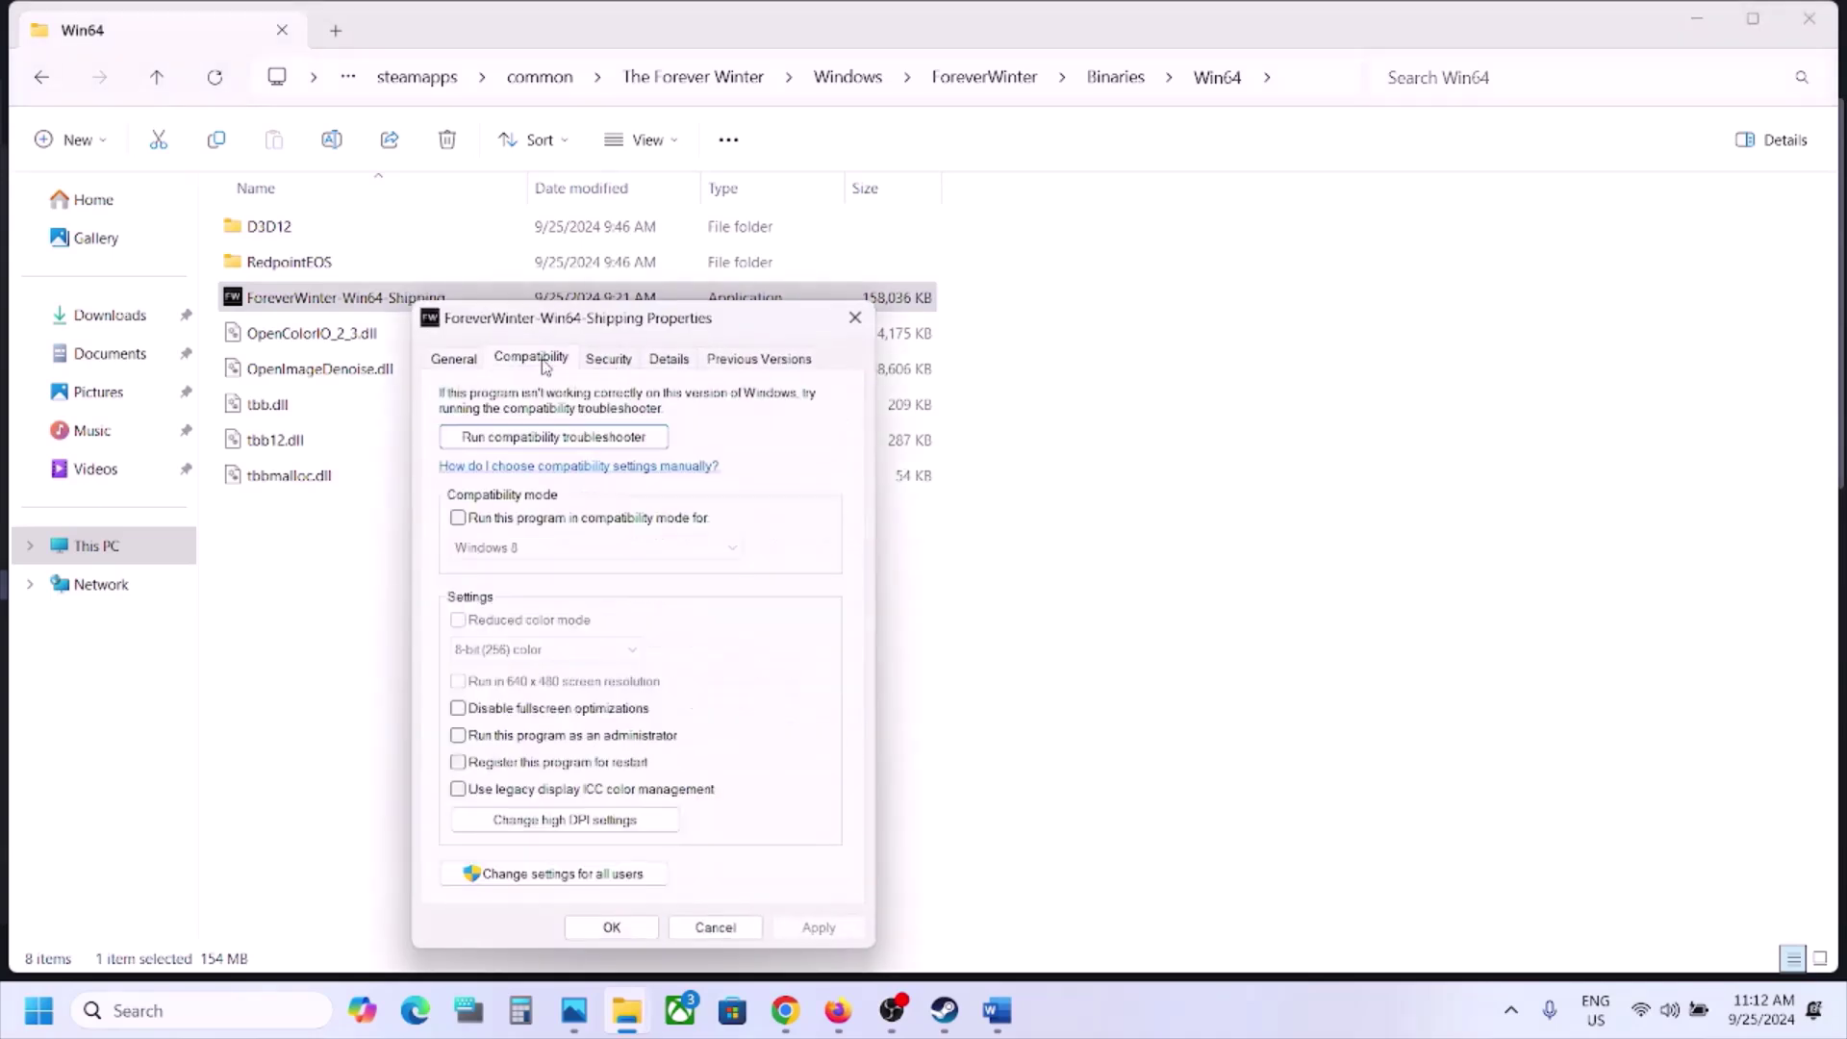
left_click(459, 737)
left_click(799, 927)
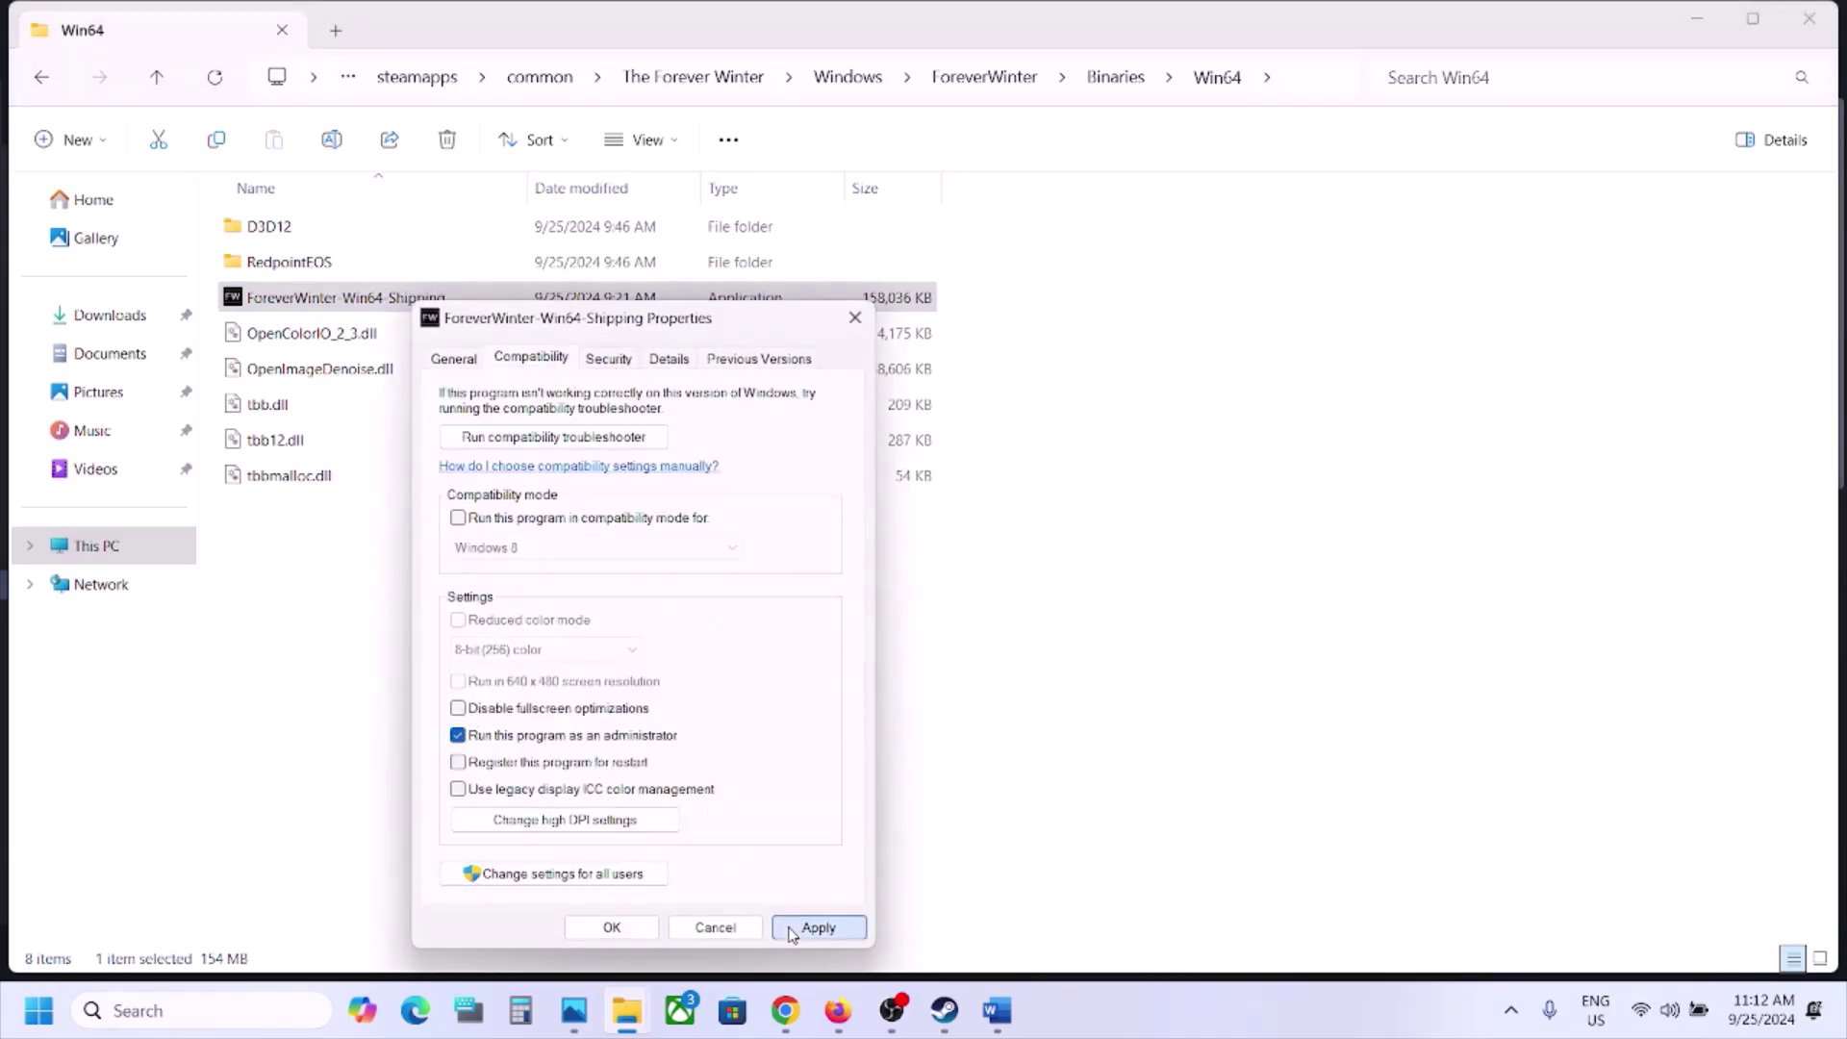
left_click(639, 931)
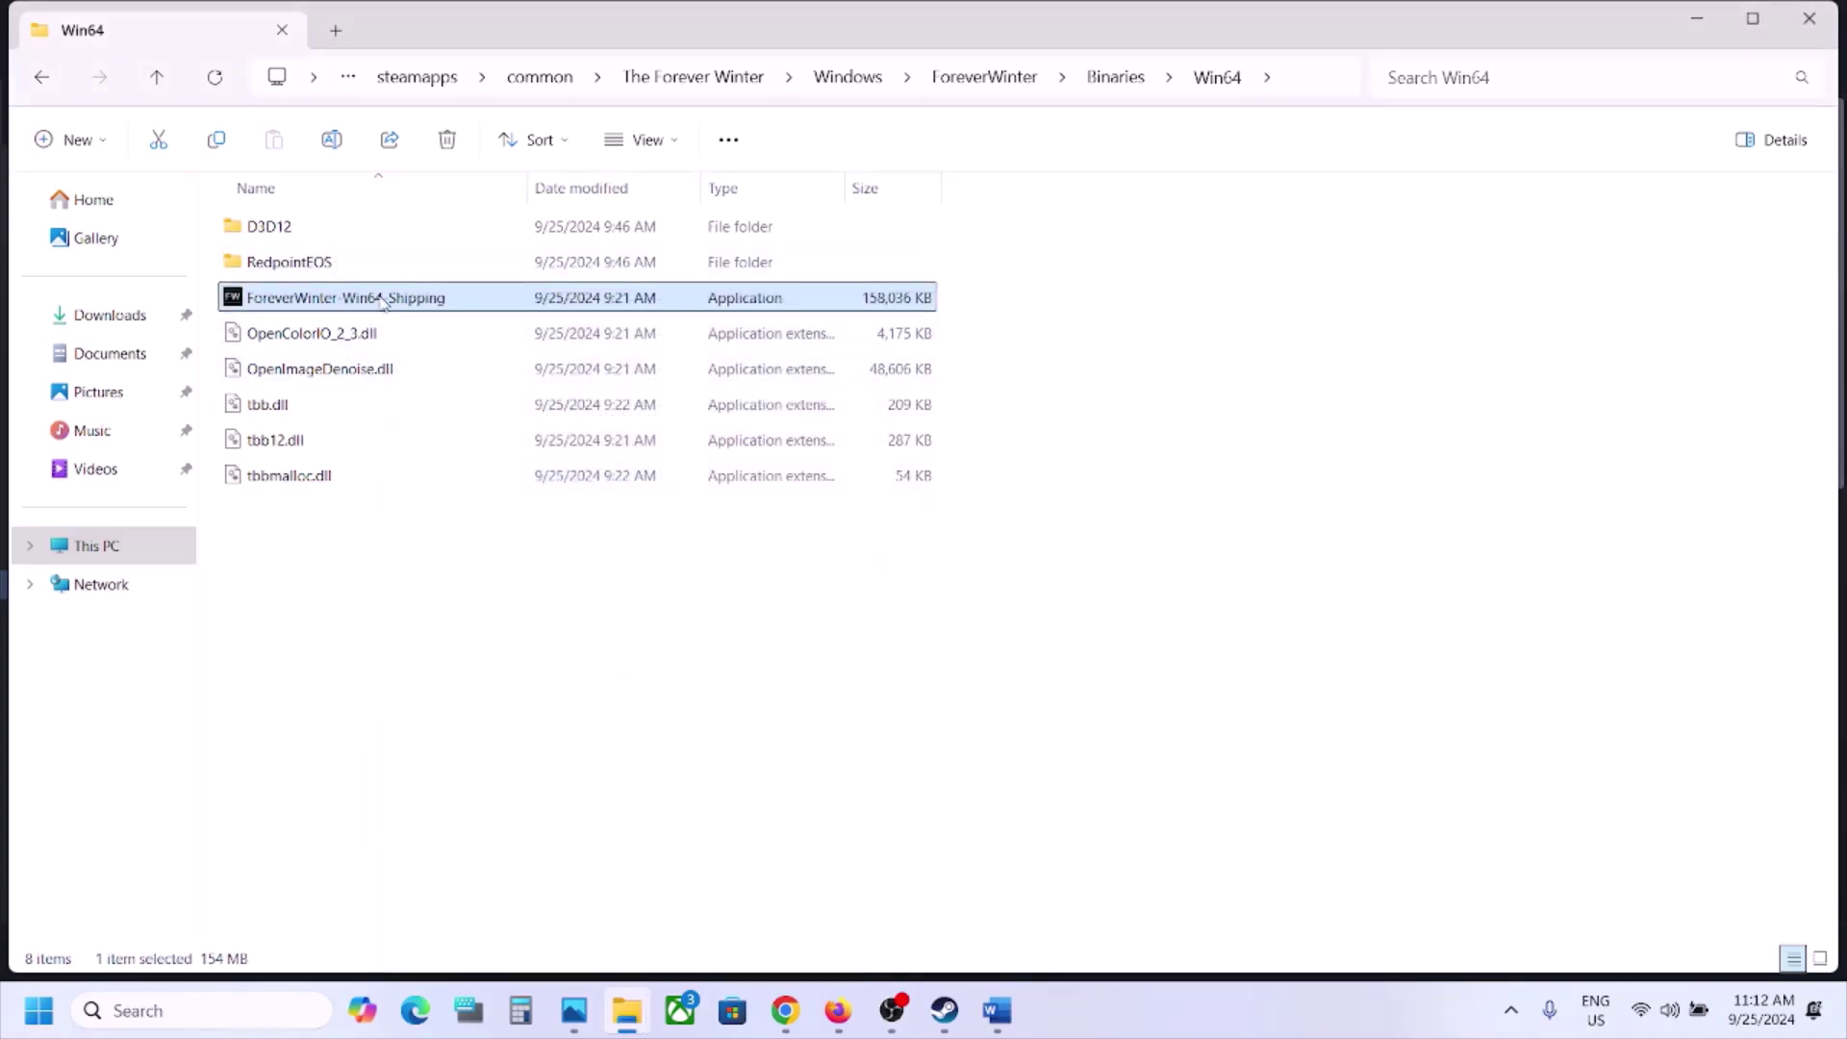
Enable compatibility mode for Windows 8 on the ForeverWinter-Win64-Shipping application and save its properties
right_click(383, 302)
left_click(519, 631)
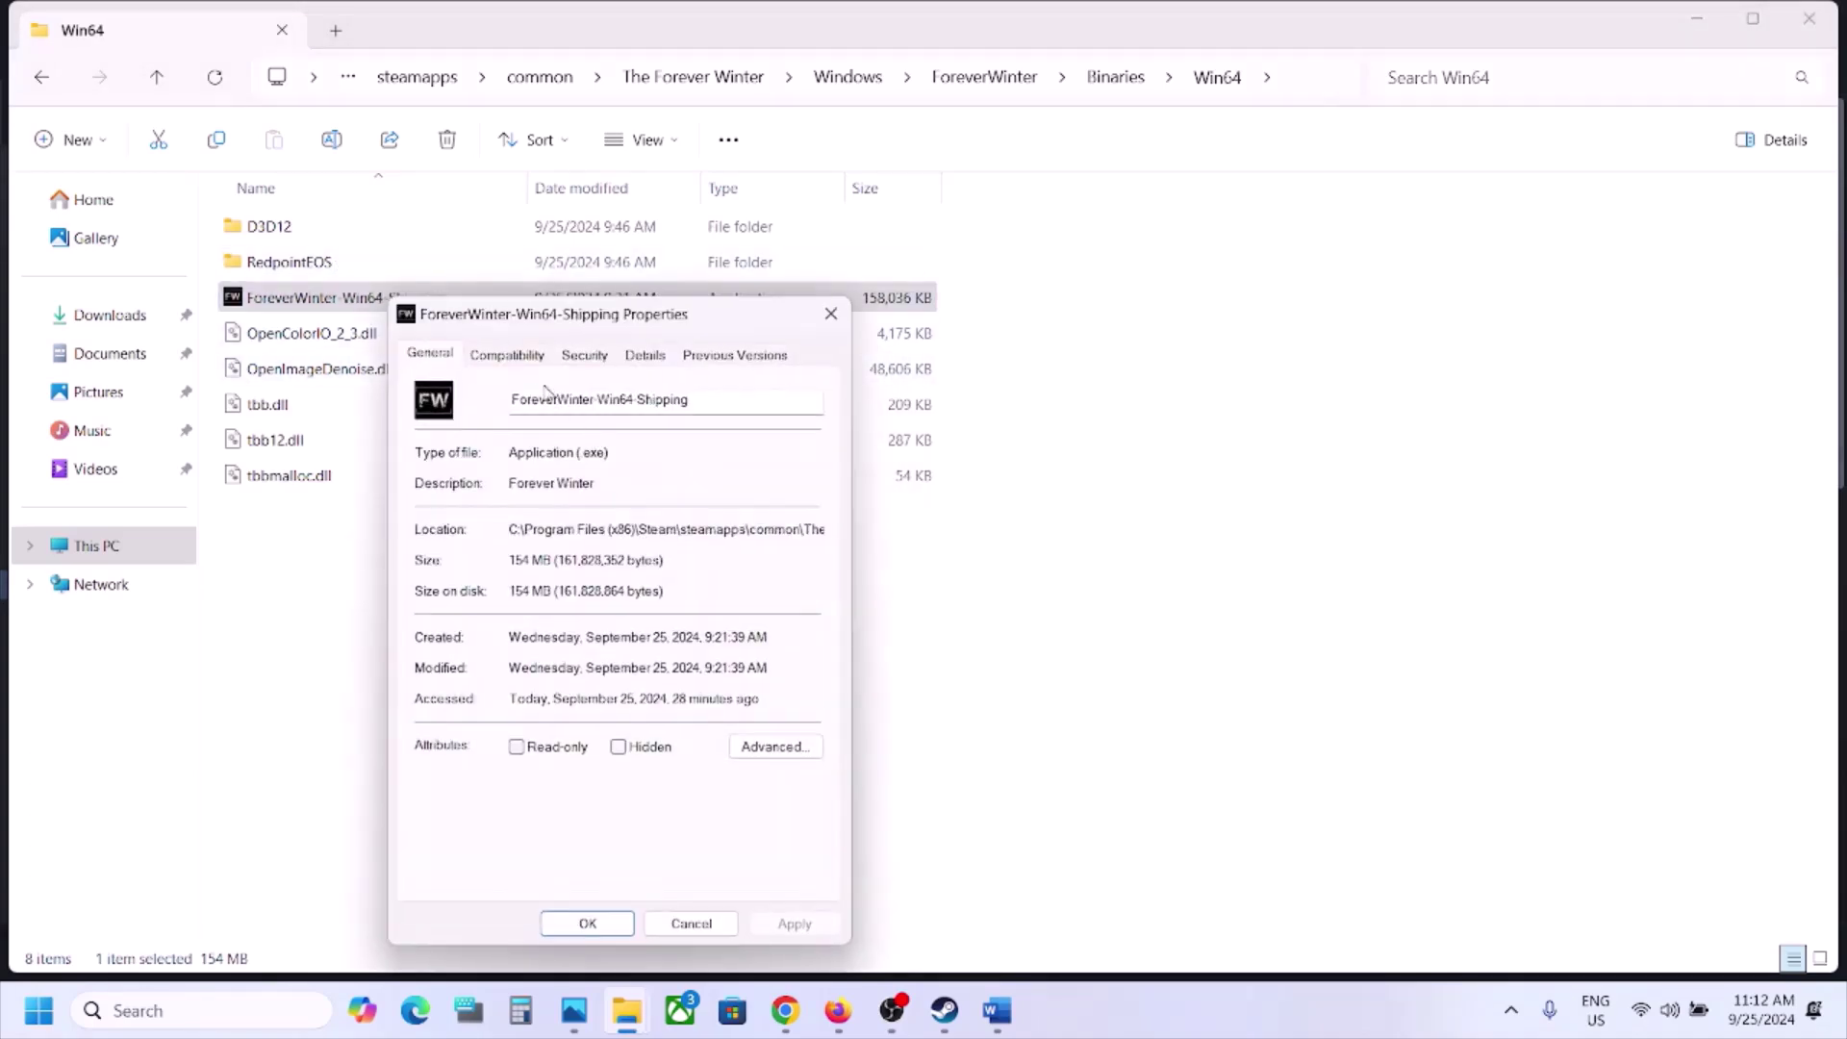
left_click(507, 355)
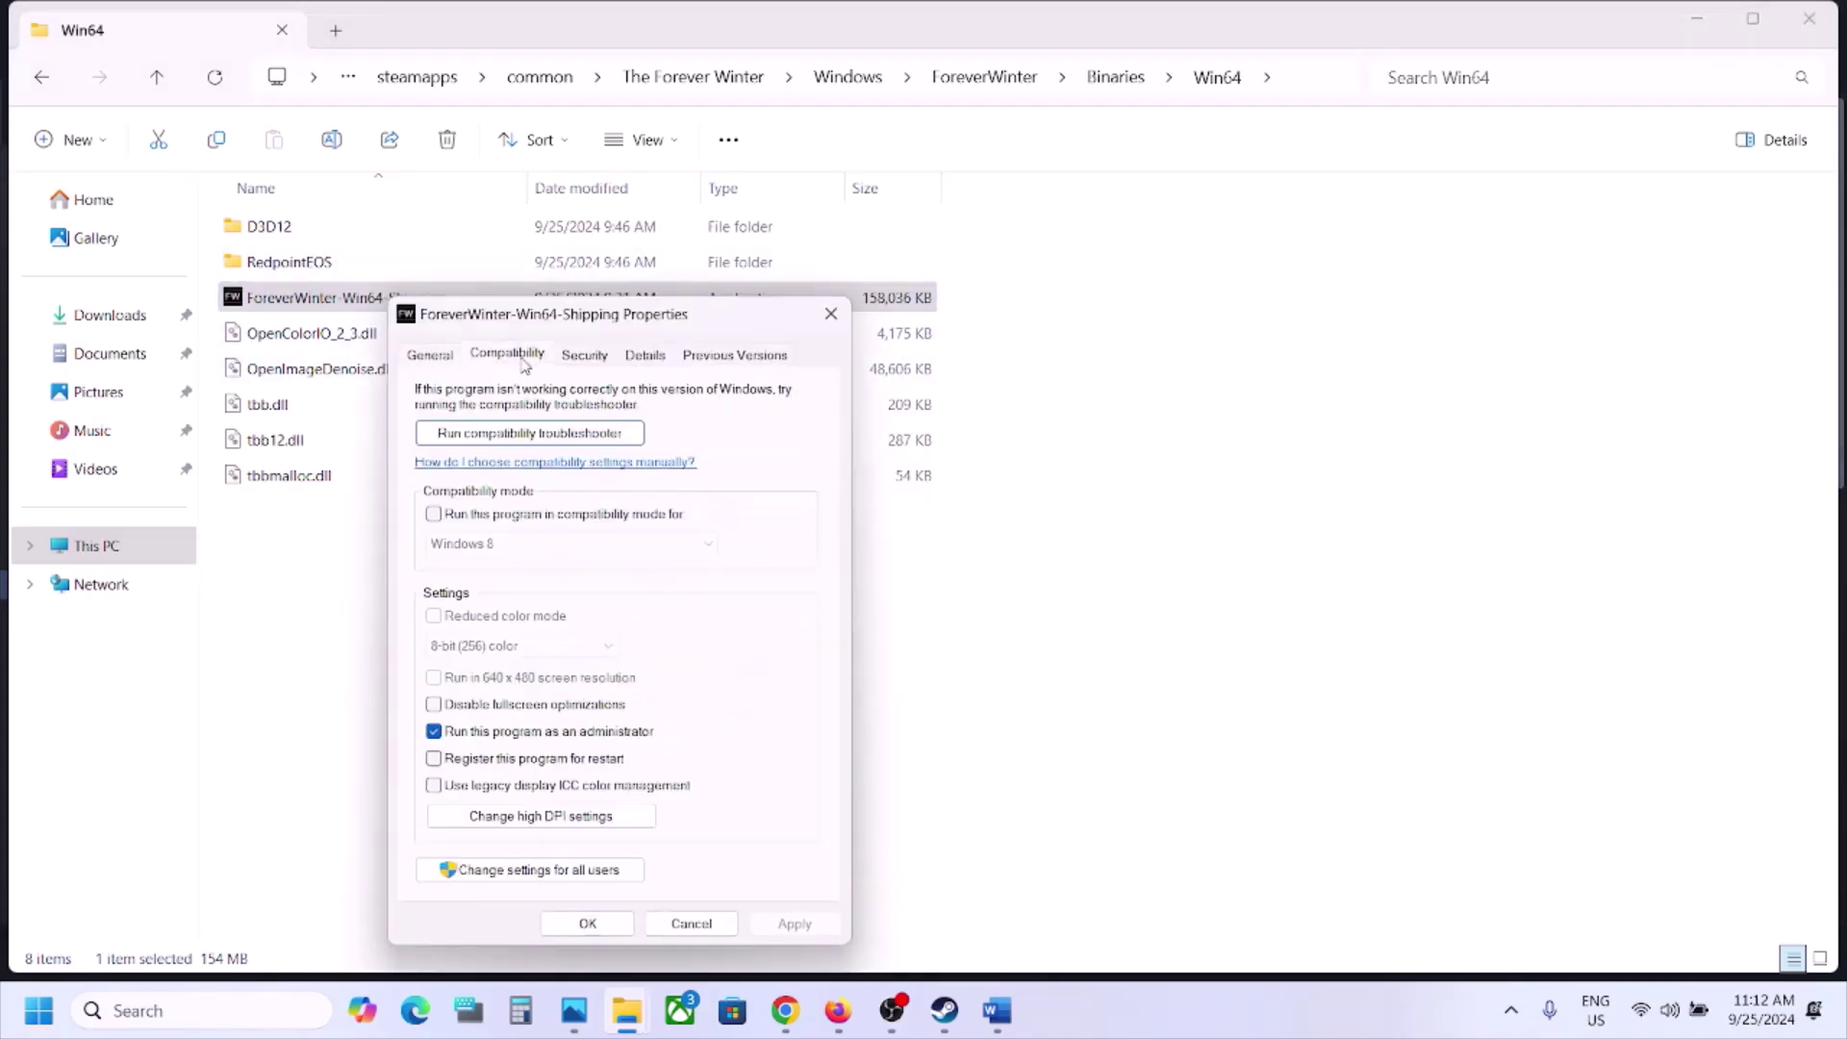
left_click(434, 515)
left_click(779, 924)
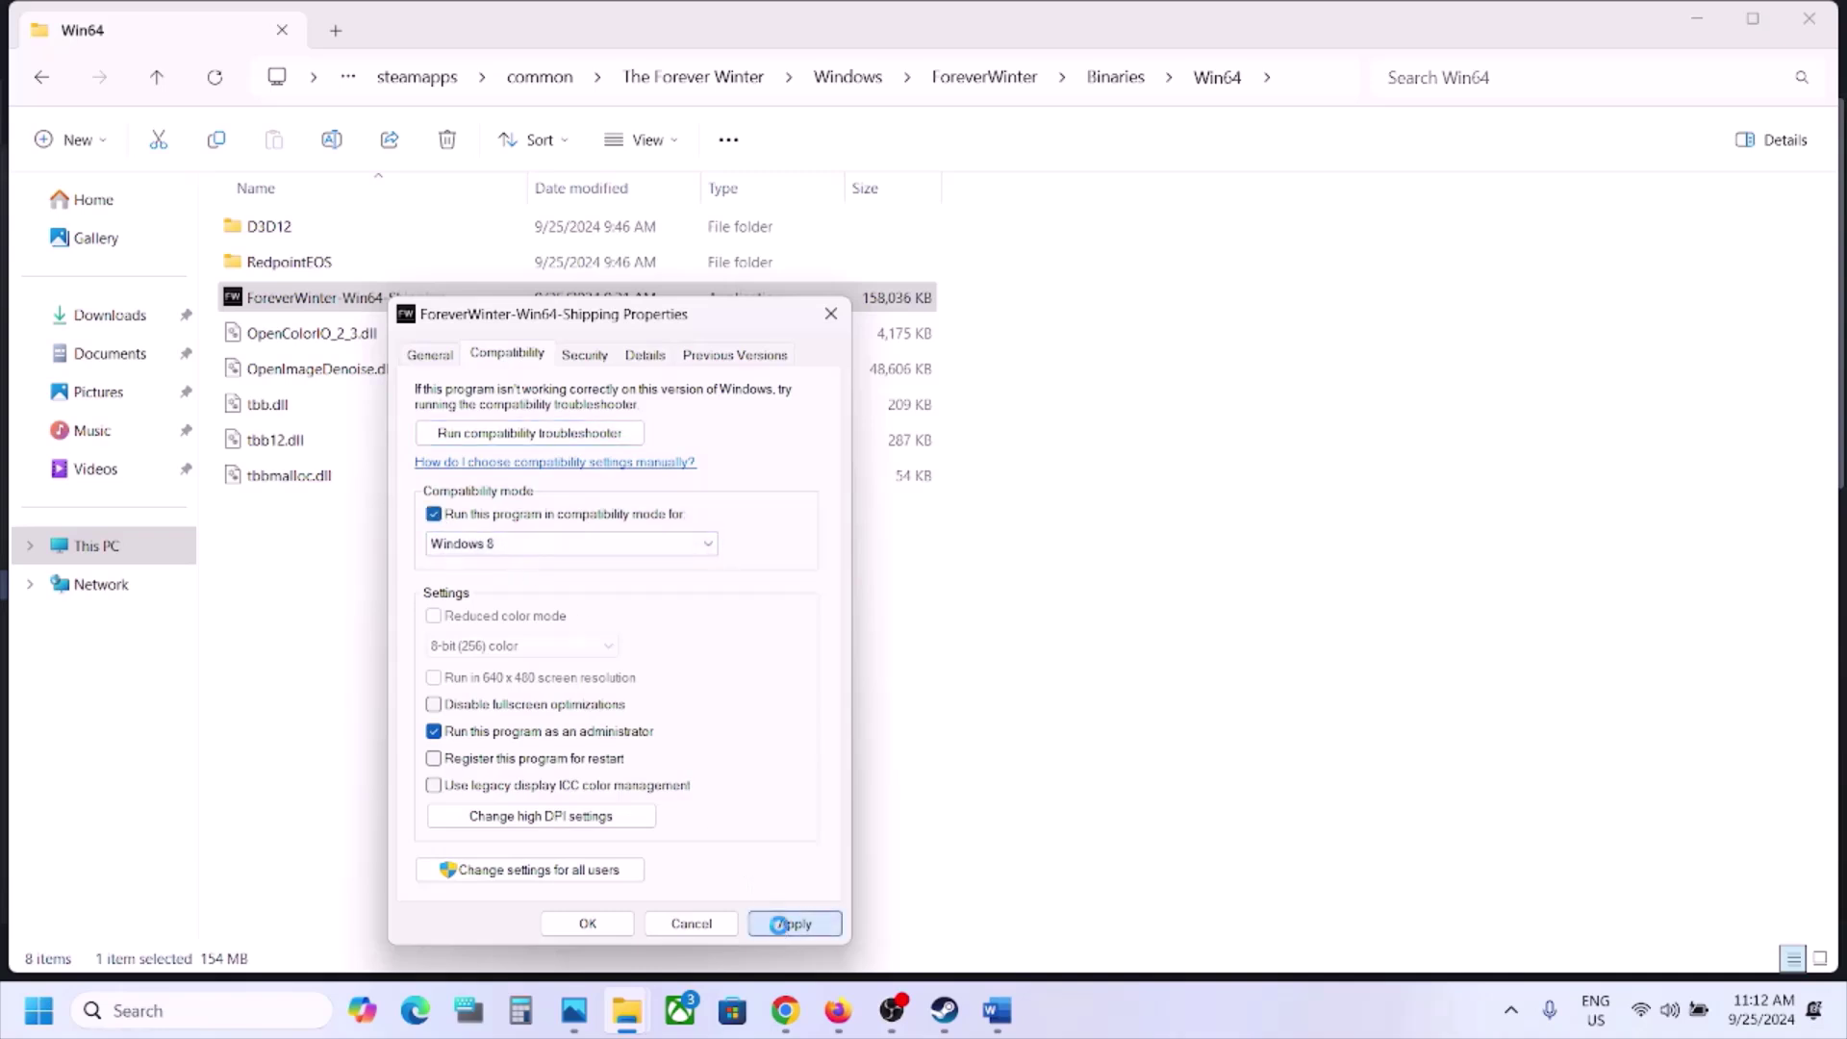
left_click(601, 925)
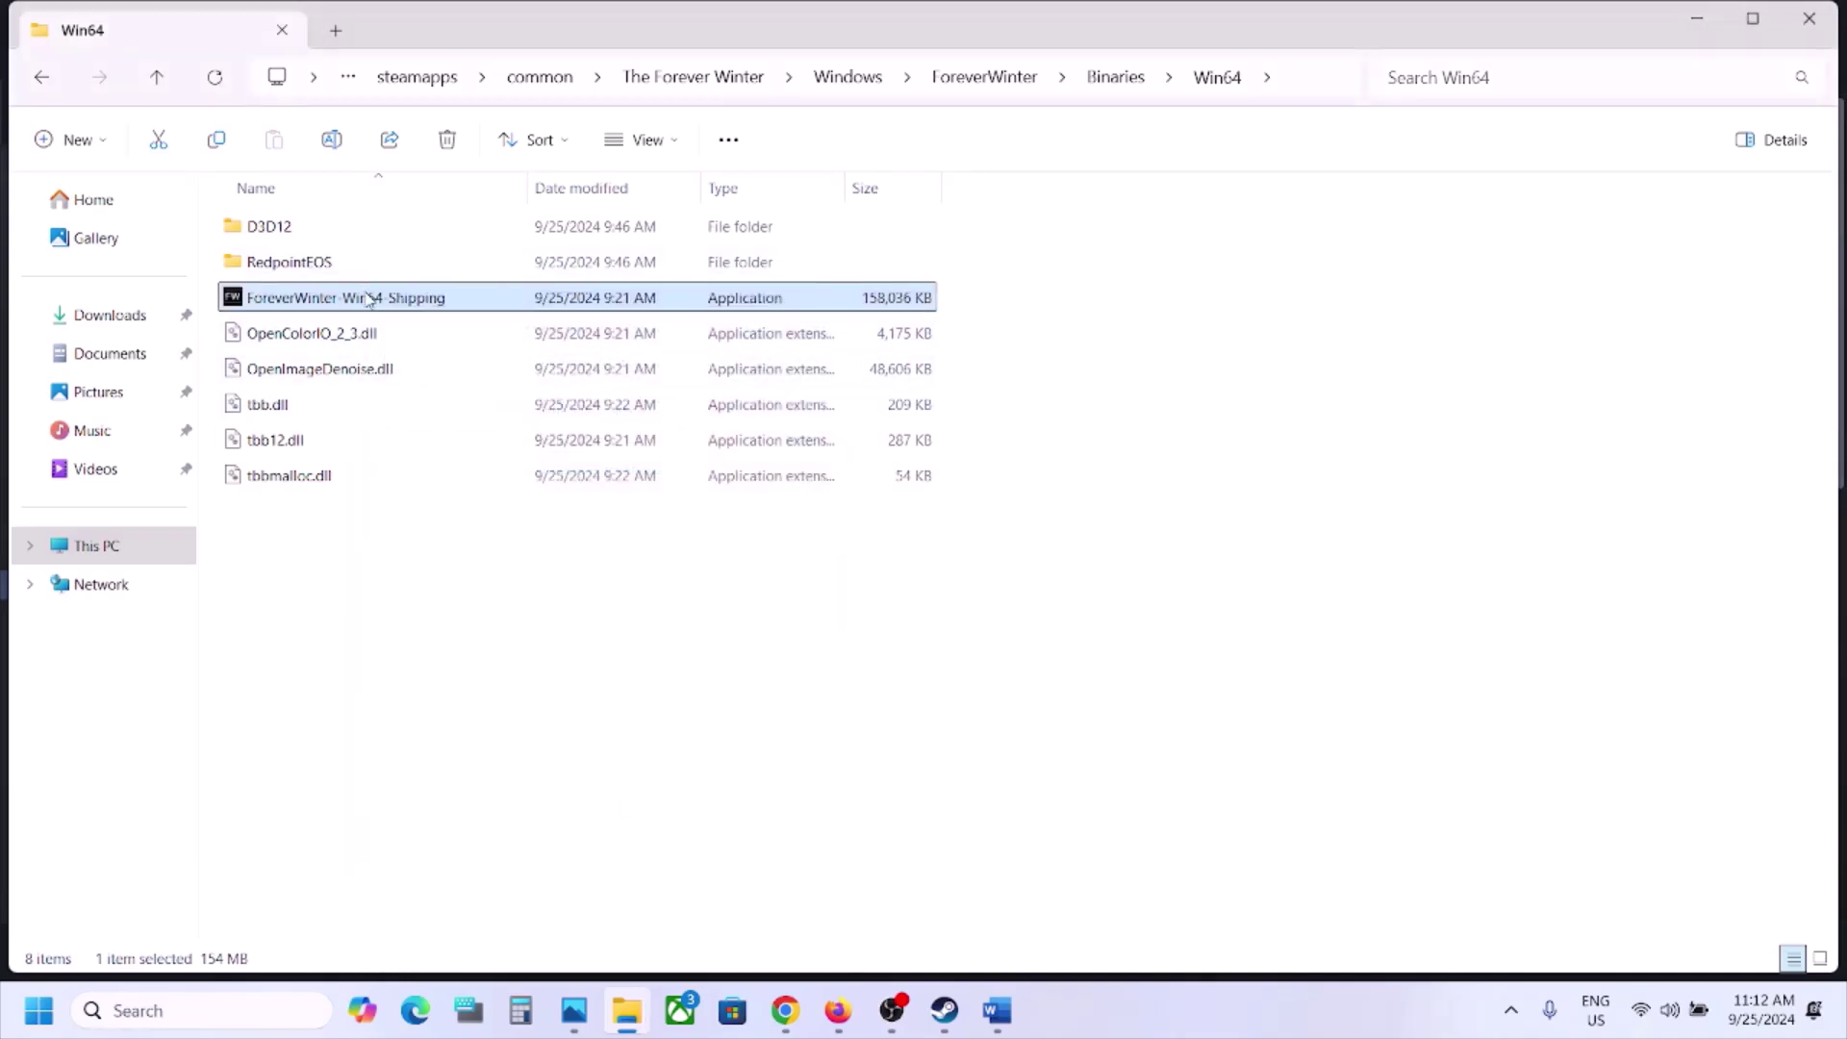
Change the compatibility mode of the ForeverWinter-Win64-Shipping application to Windows 7 and save its properties
right_click(370, 299)
left_click(519, 638)
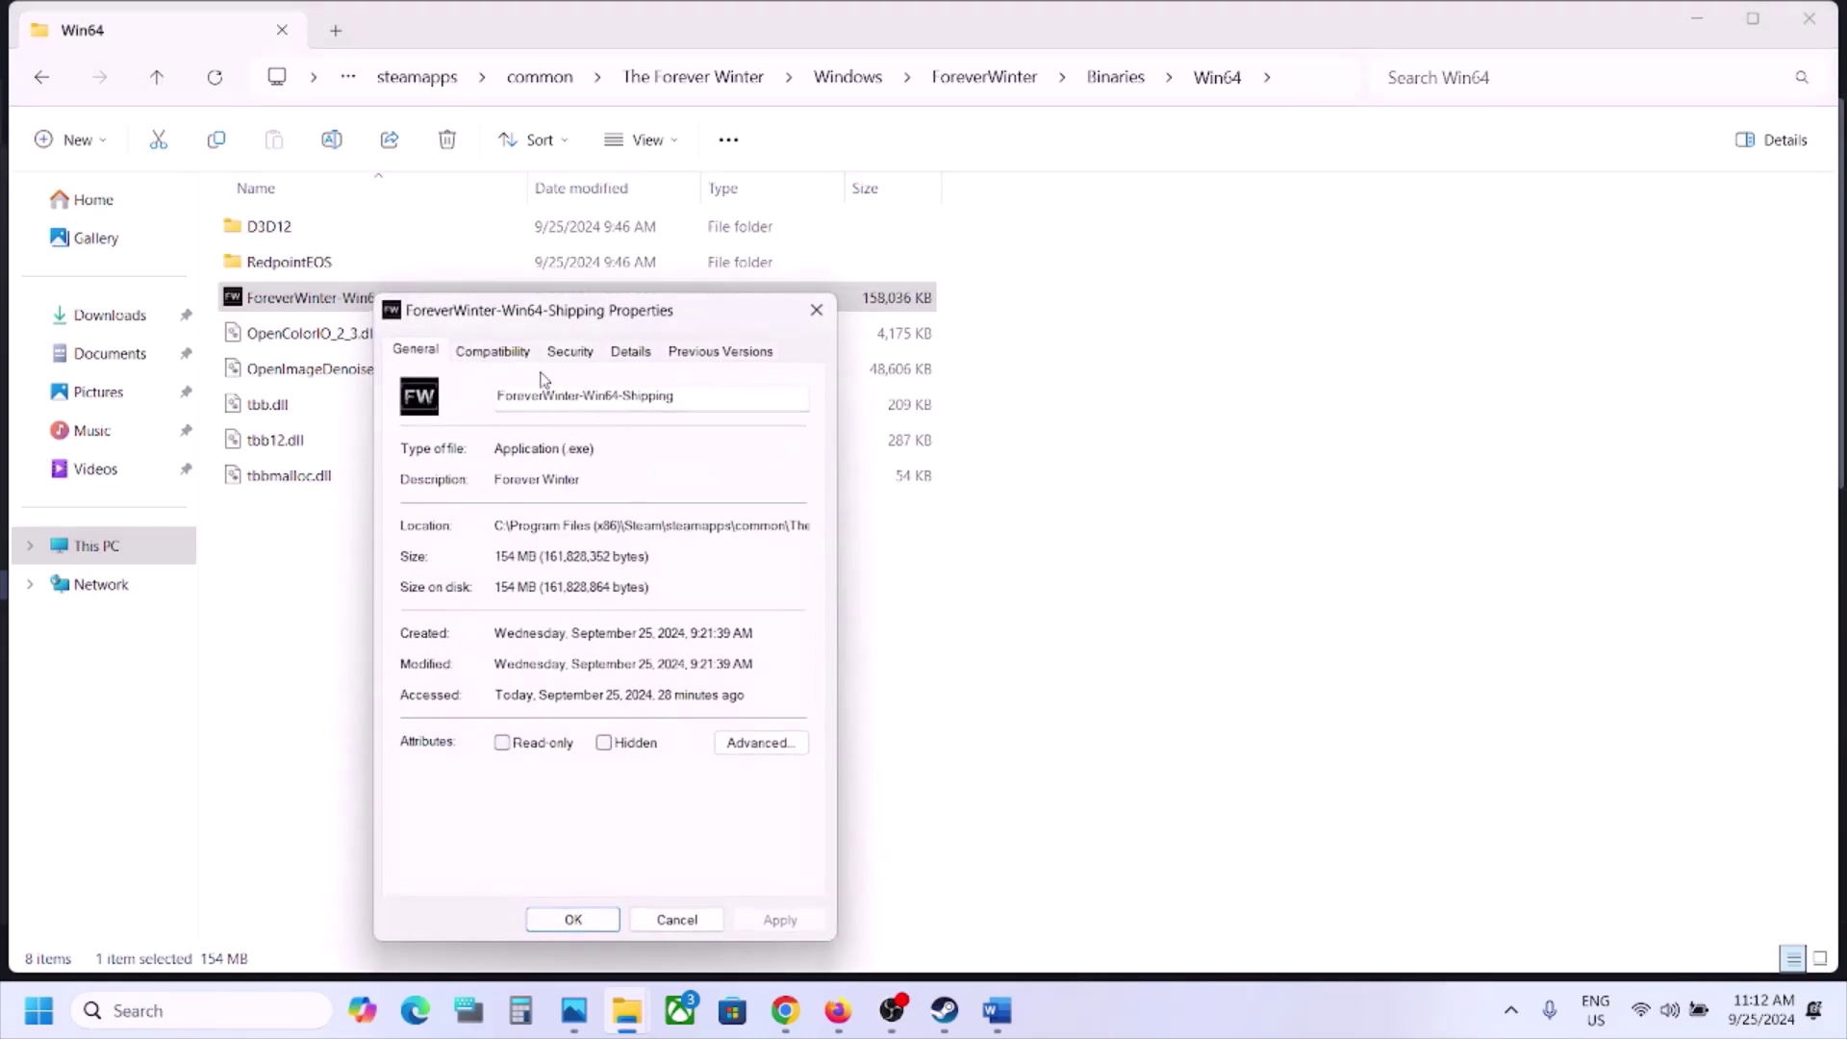
left_click(491, 354)
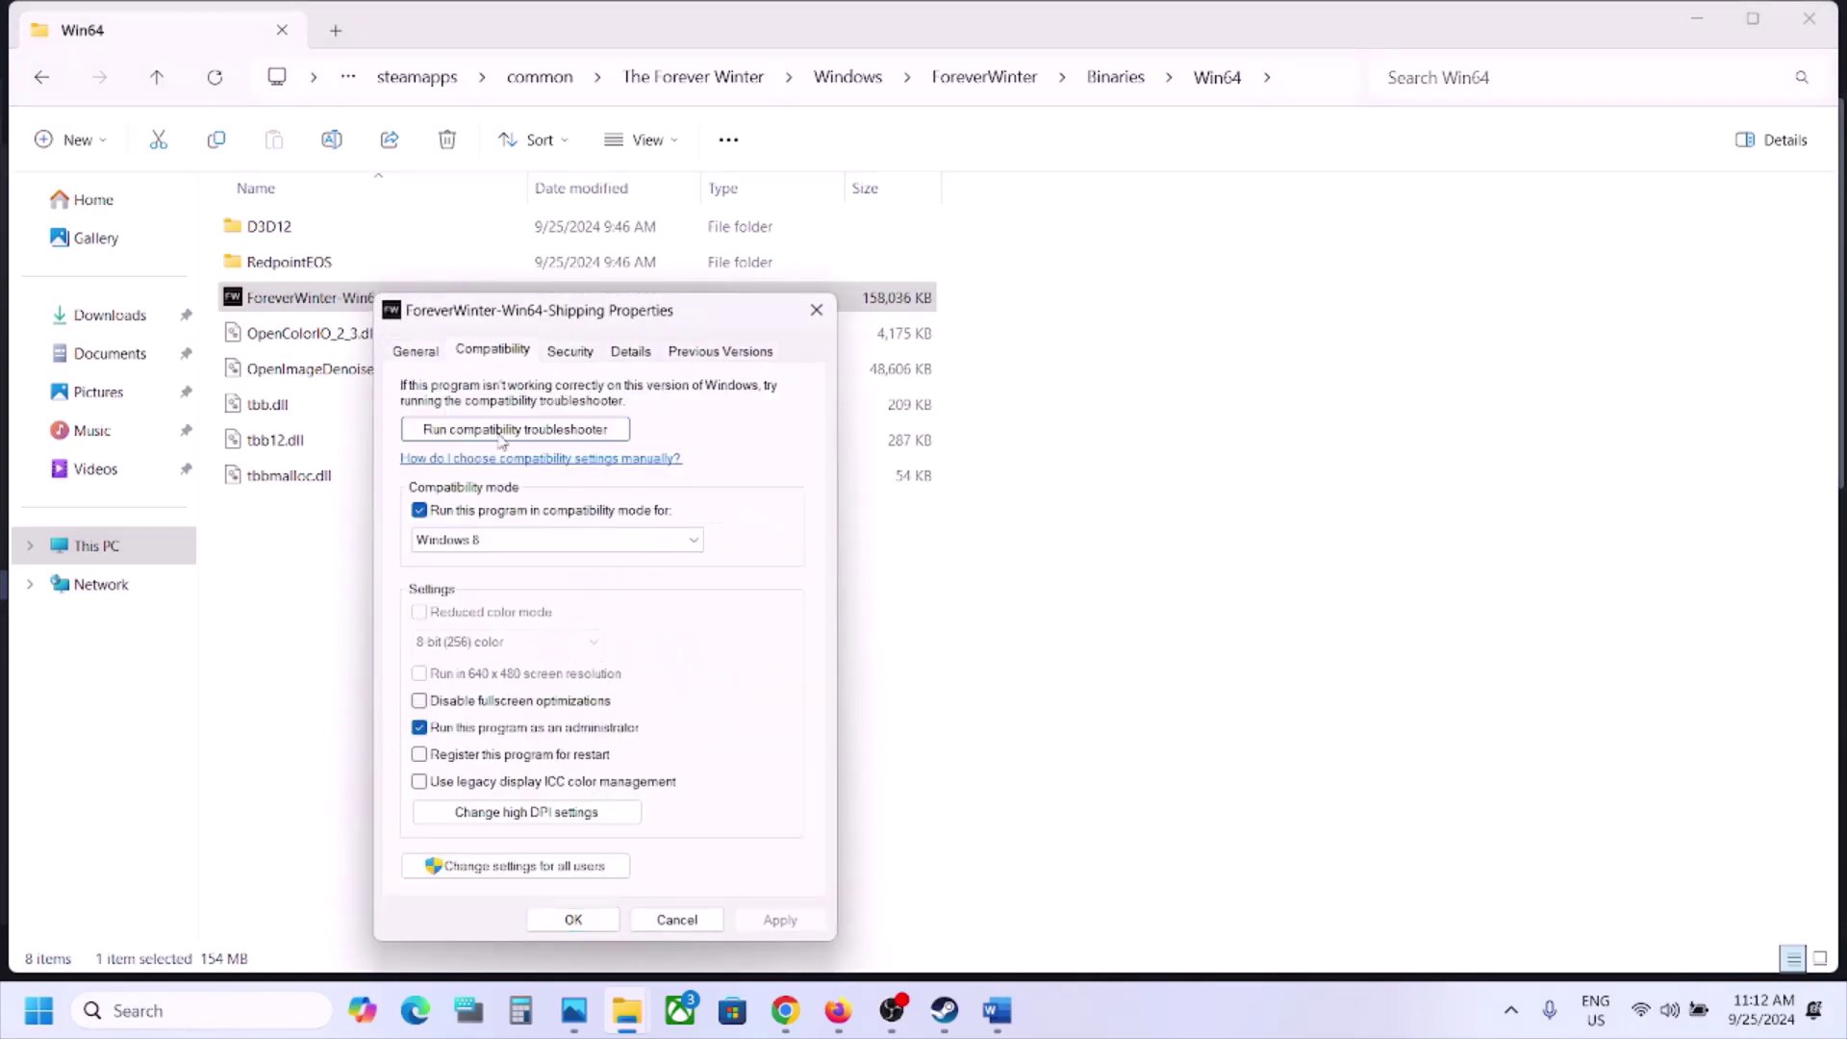
left_click(495, 544)
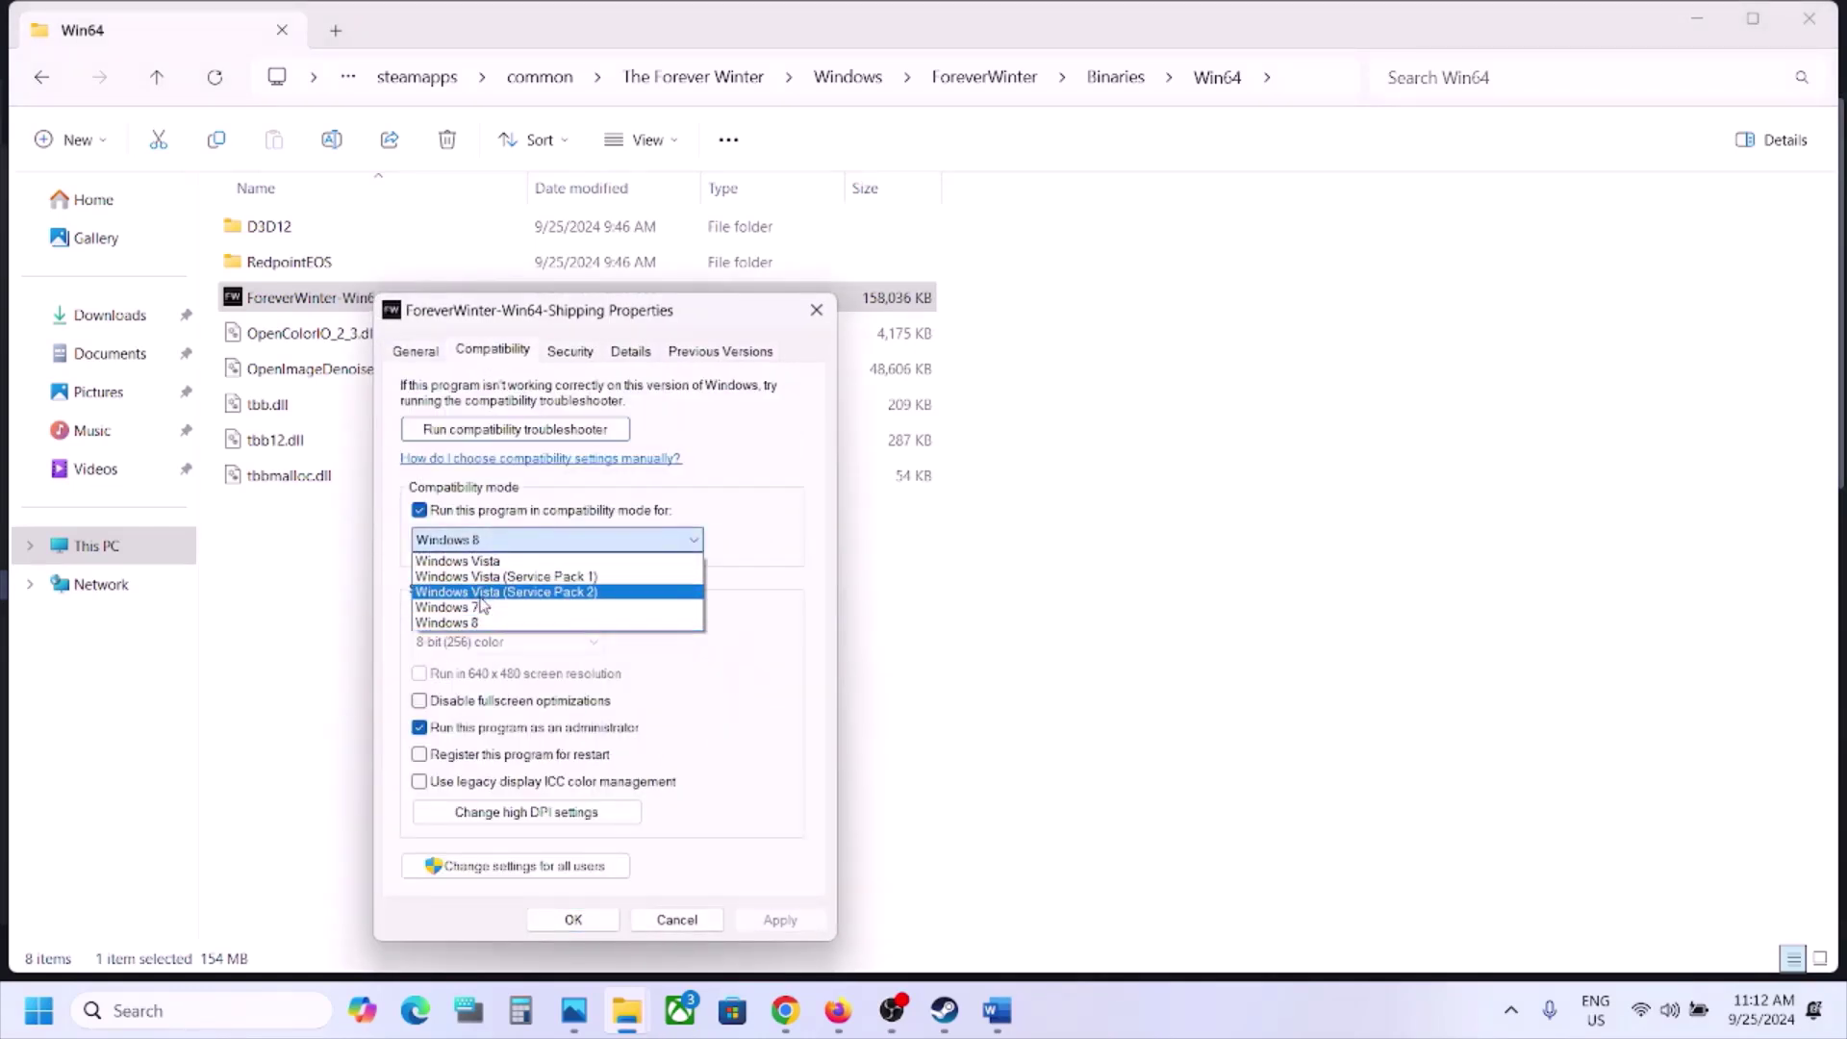
left_click(483, 606)
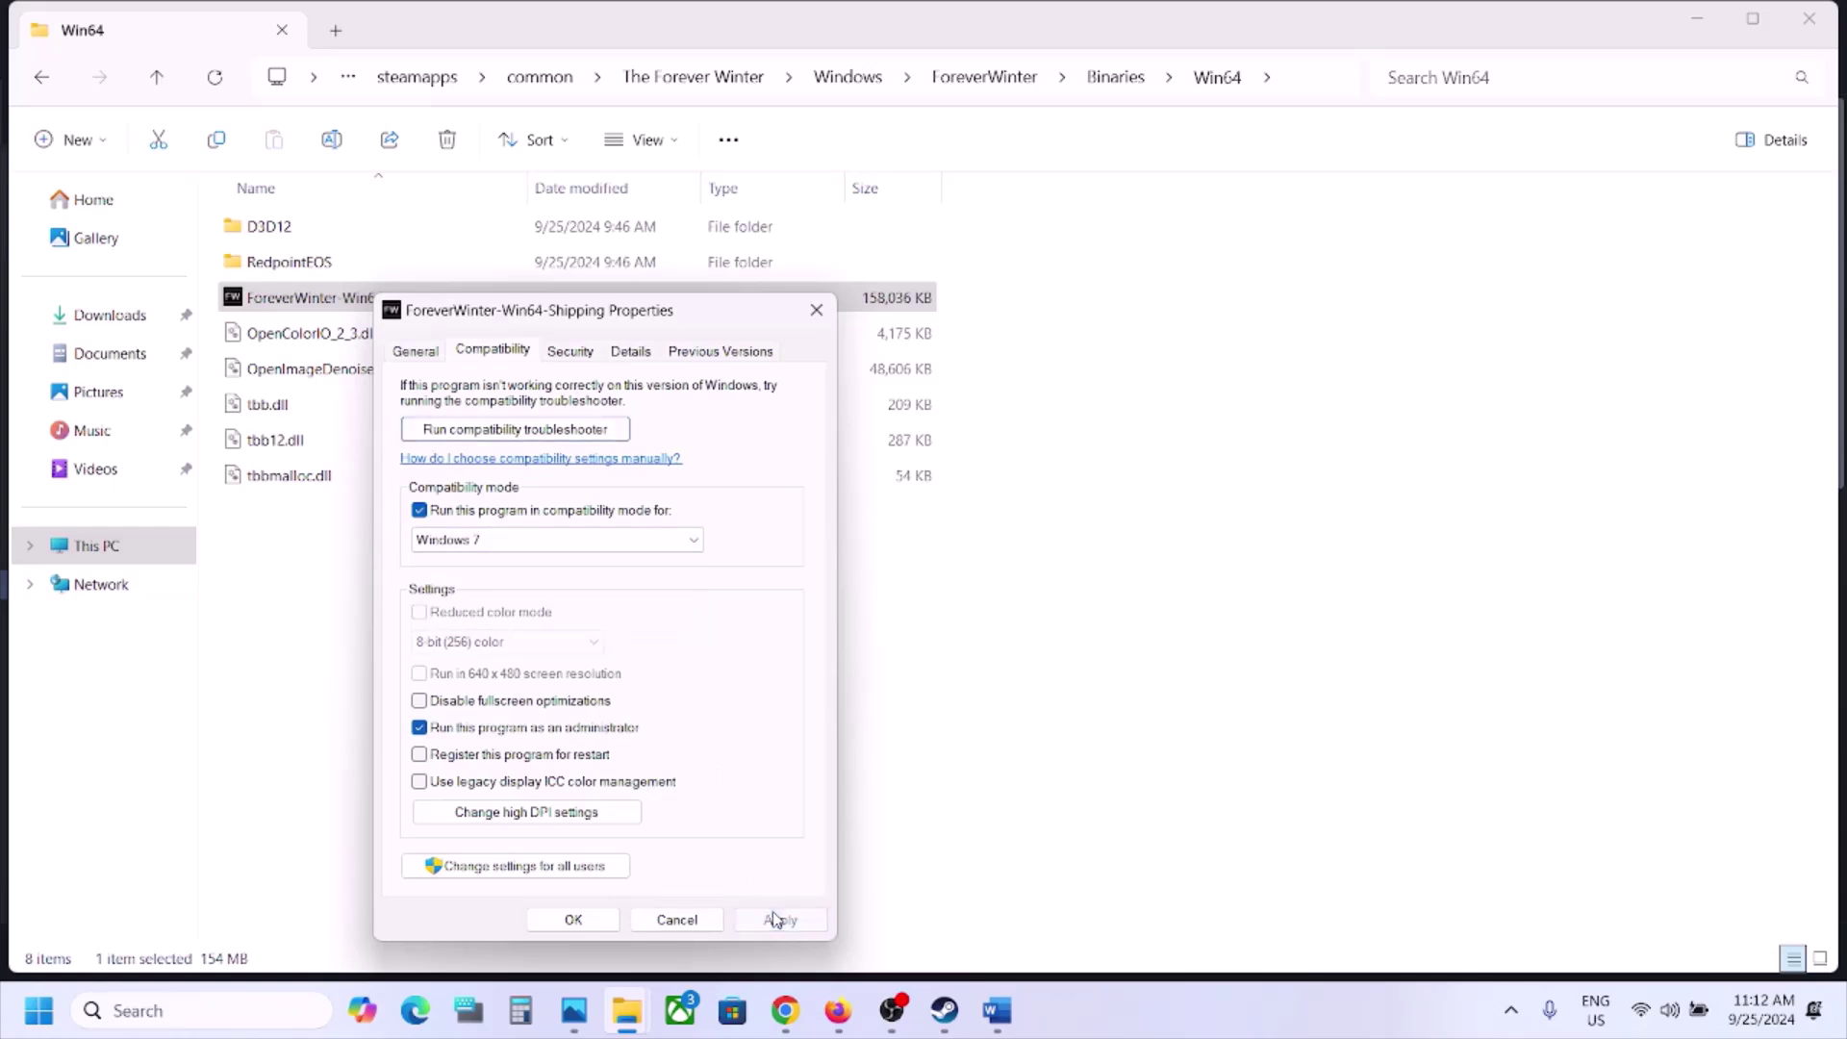
left_click(576, 919)
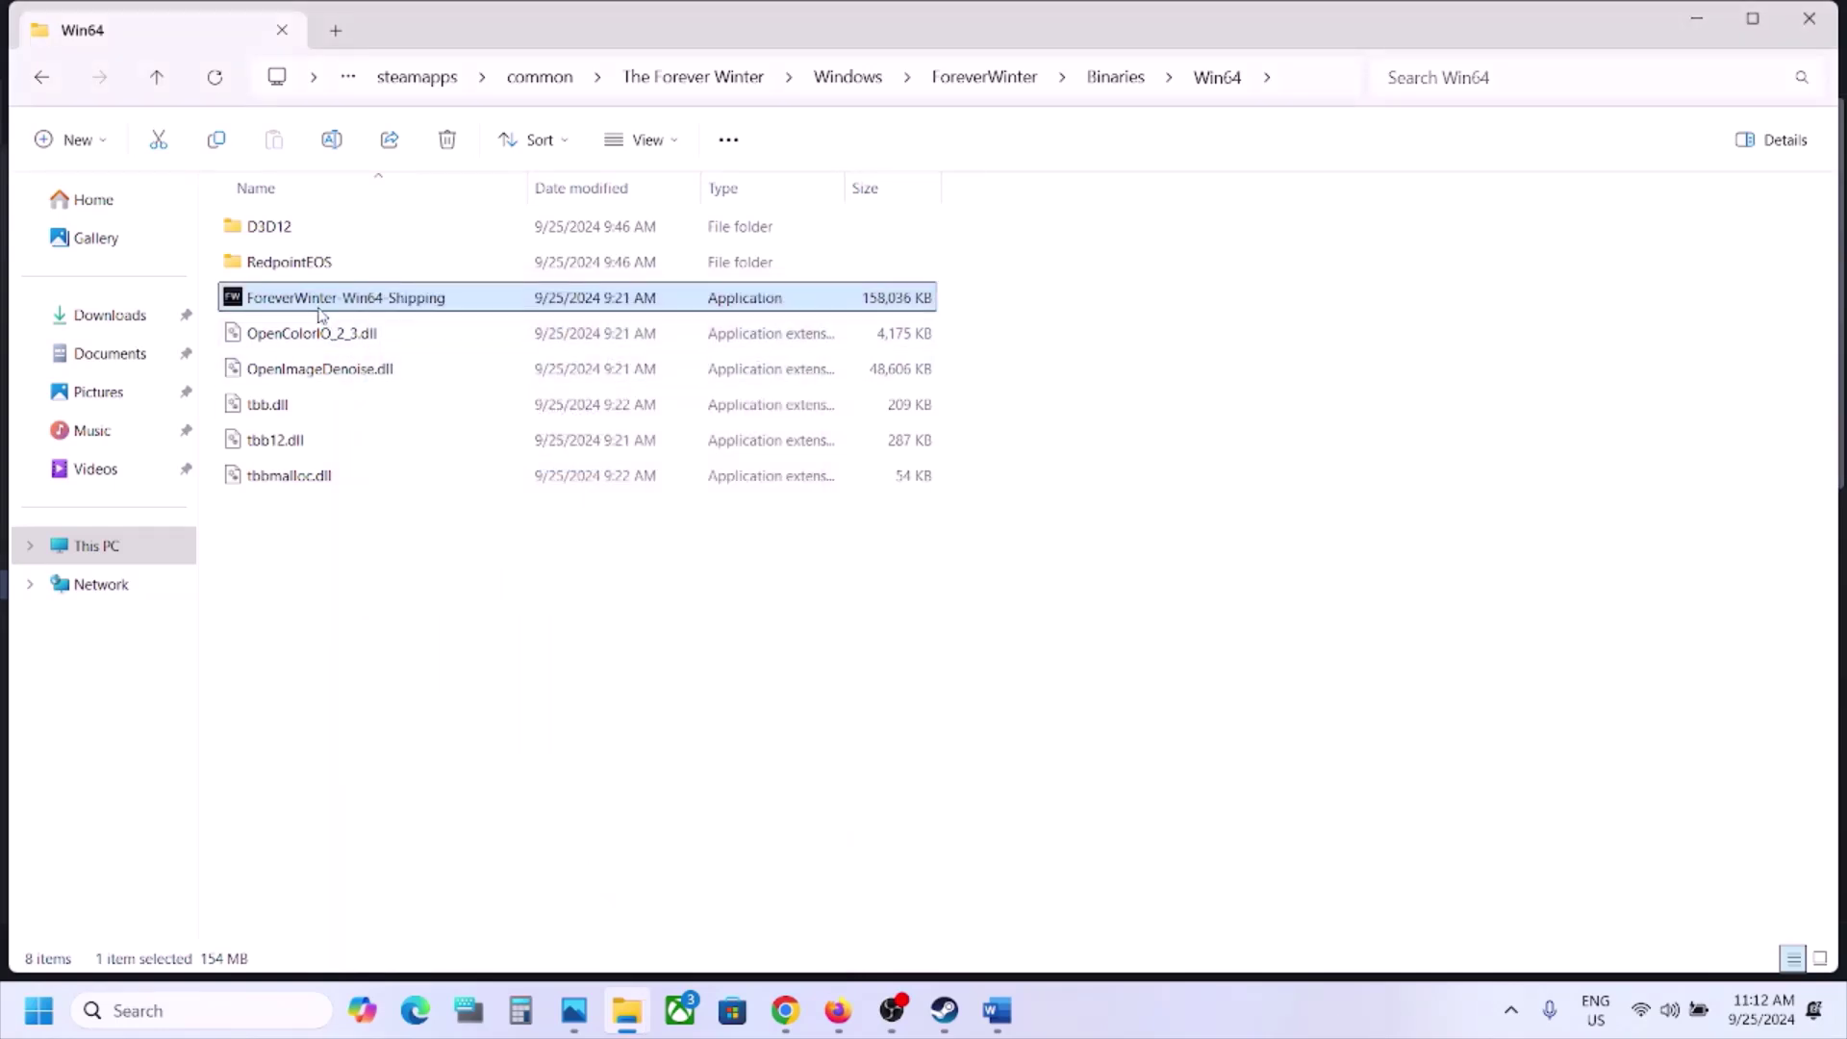
Disable fullscreen optimizations for the ForeverWinter-Win64-Shipping application and save its properties
right_click(320, 315)
left_click(444, 631)
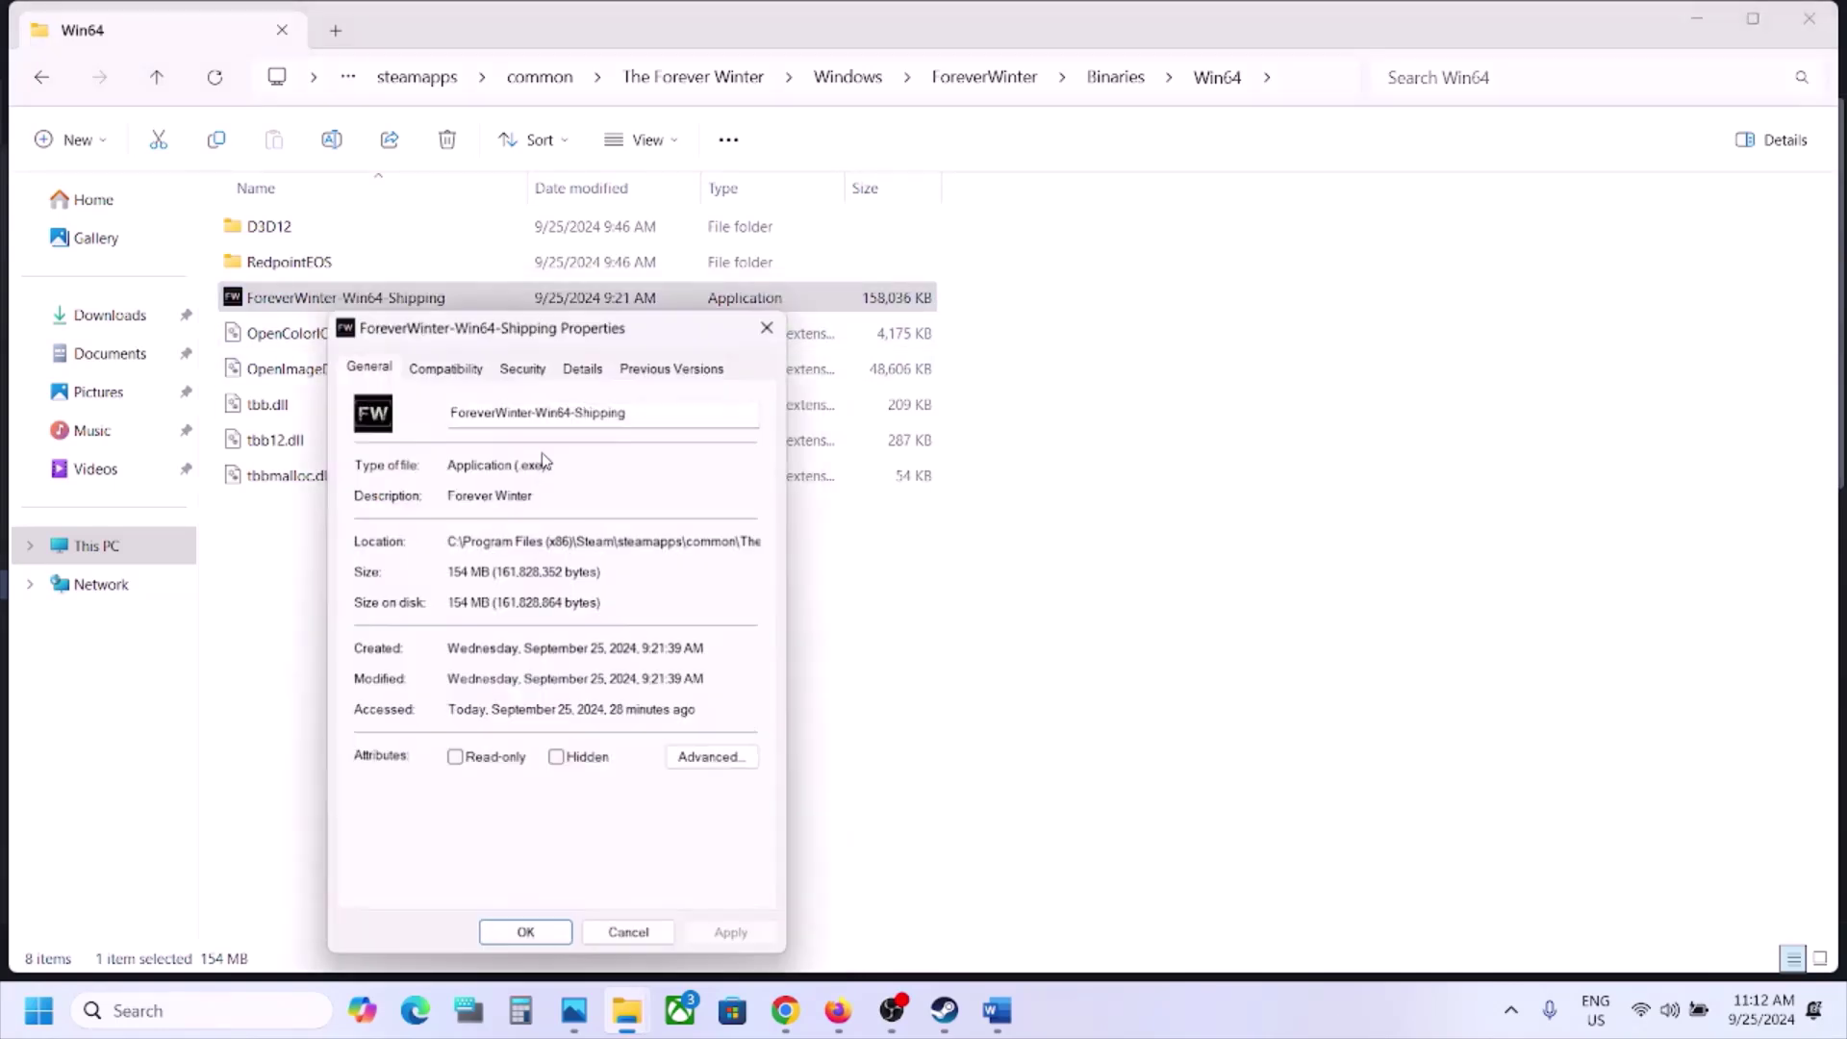
left_click(459, 367)
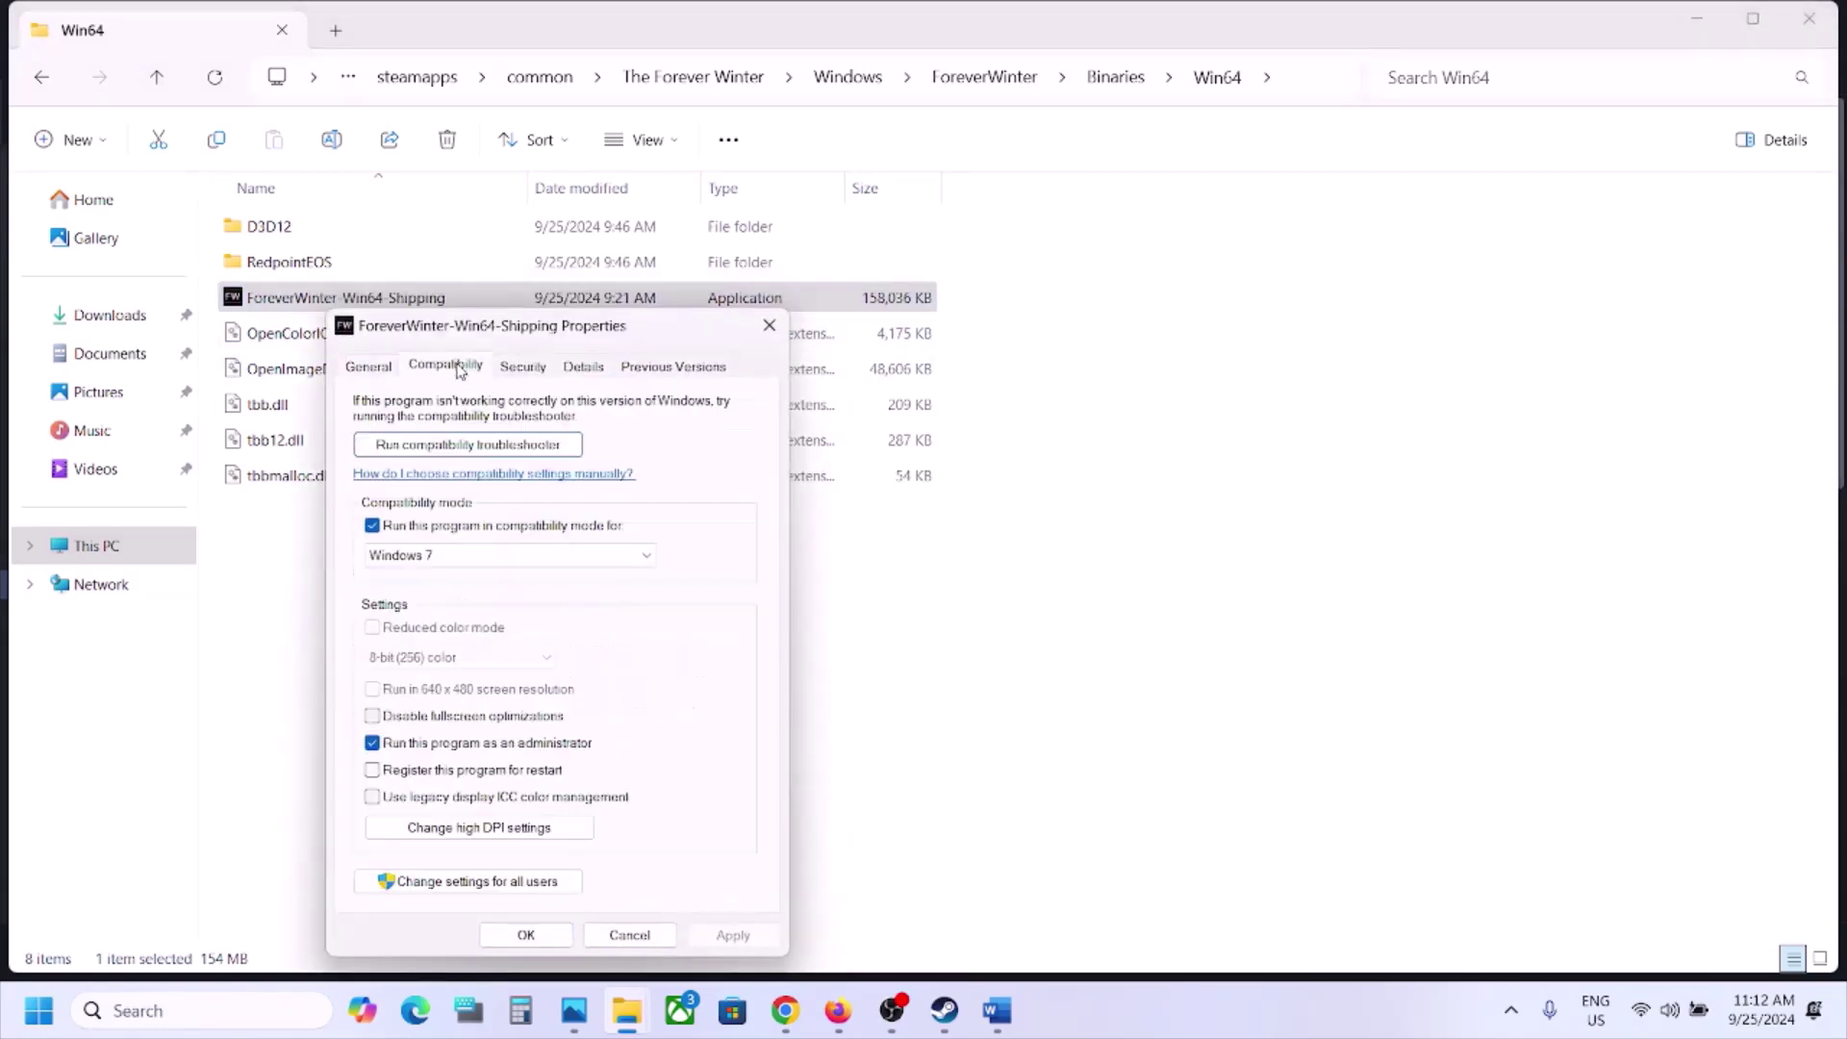
left_click(373, 716)
left_click(733, 935)
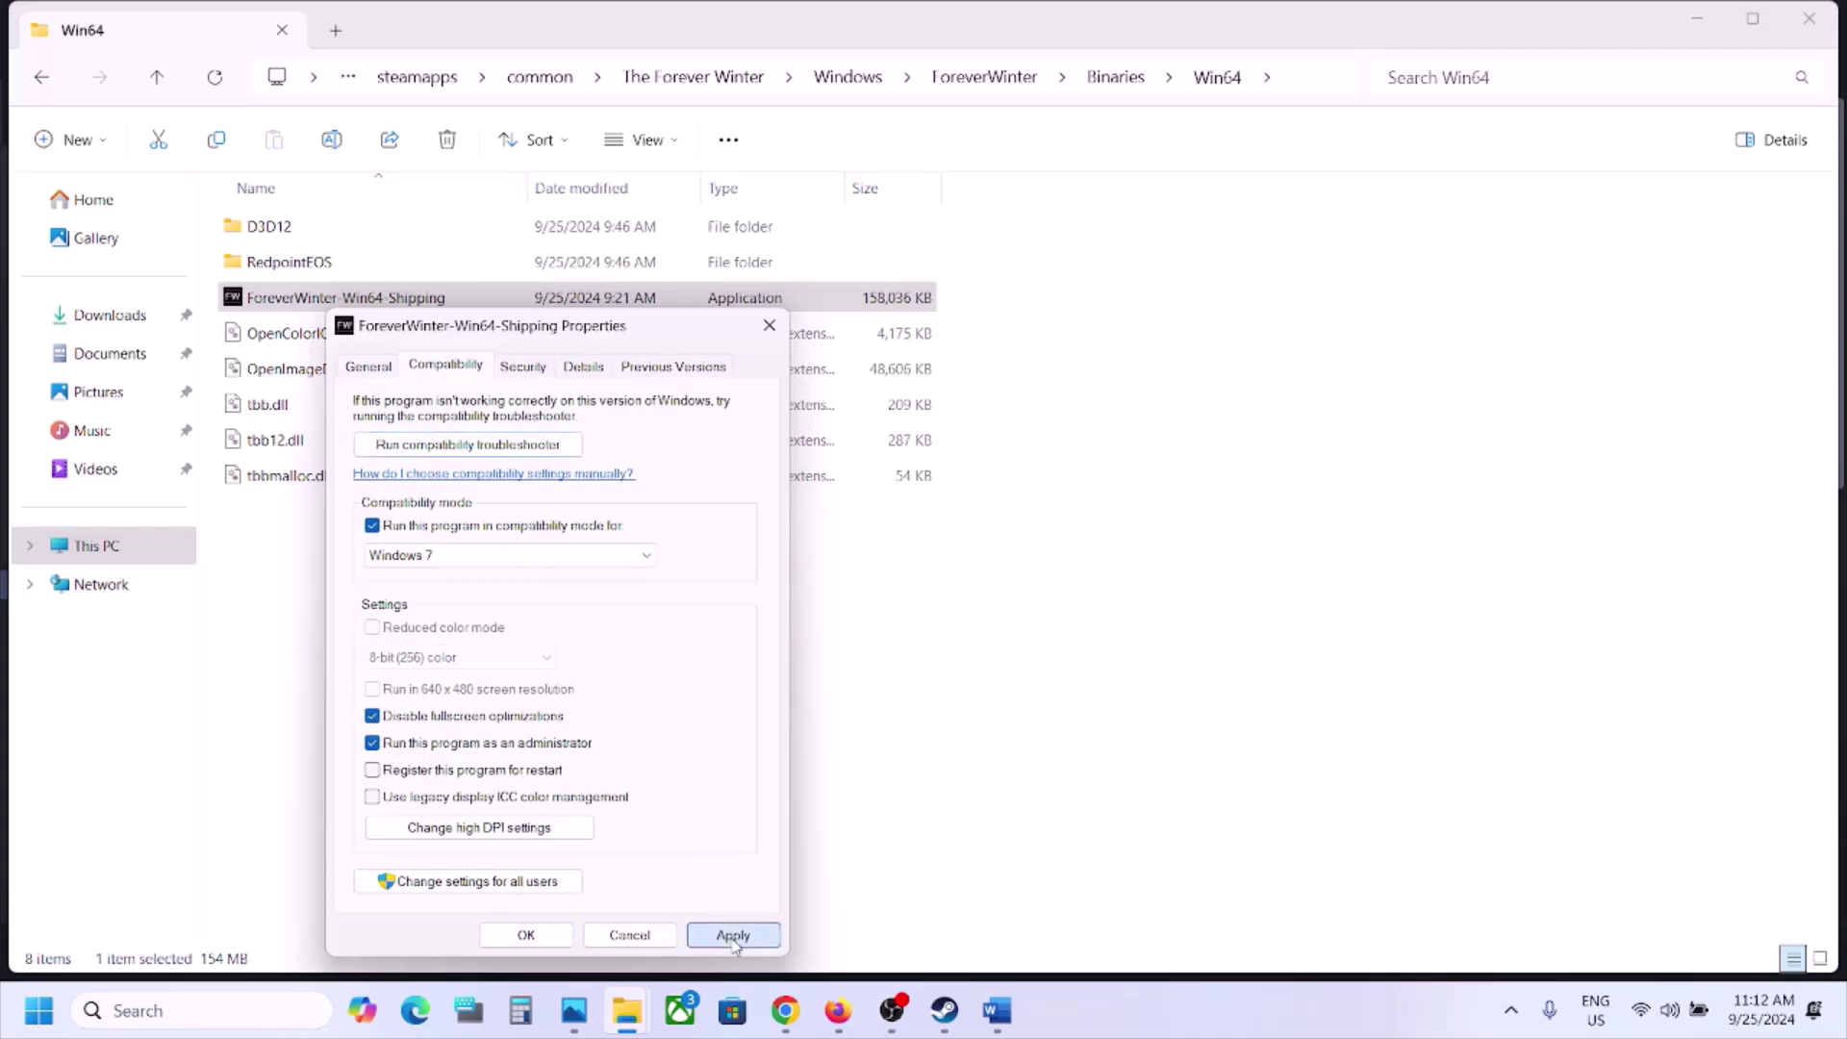
left_click(527, 934)
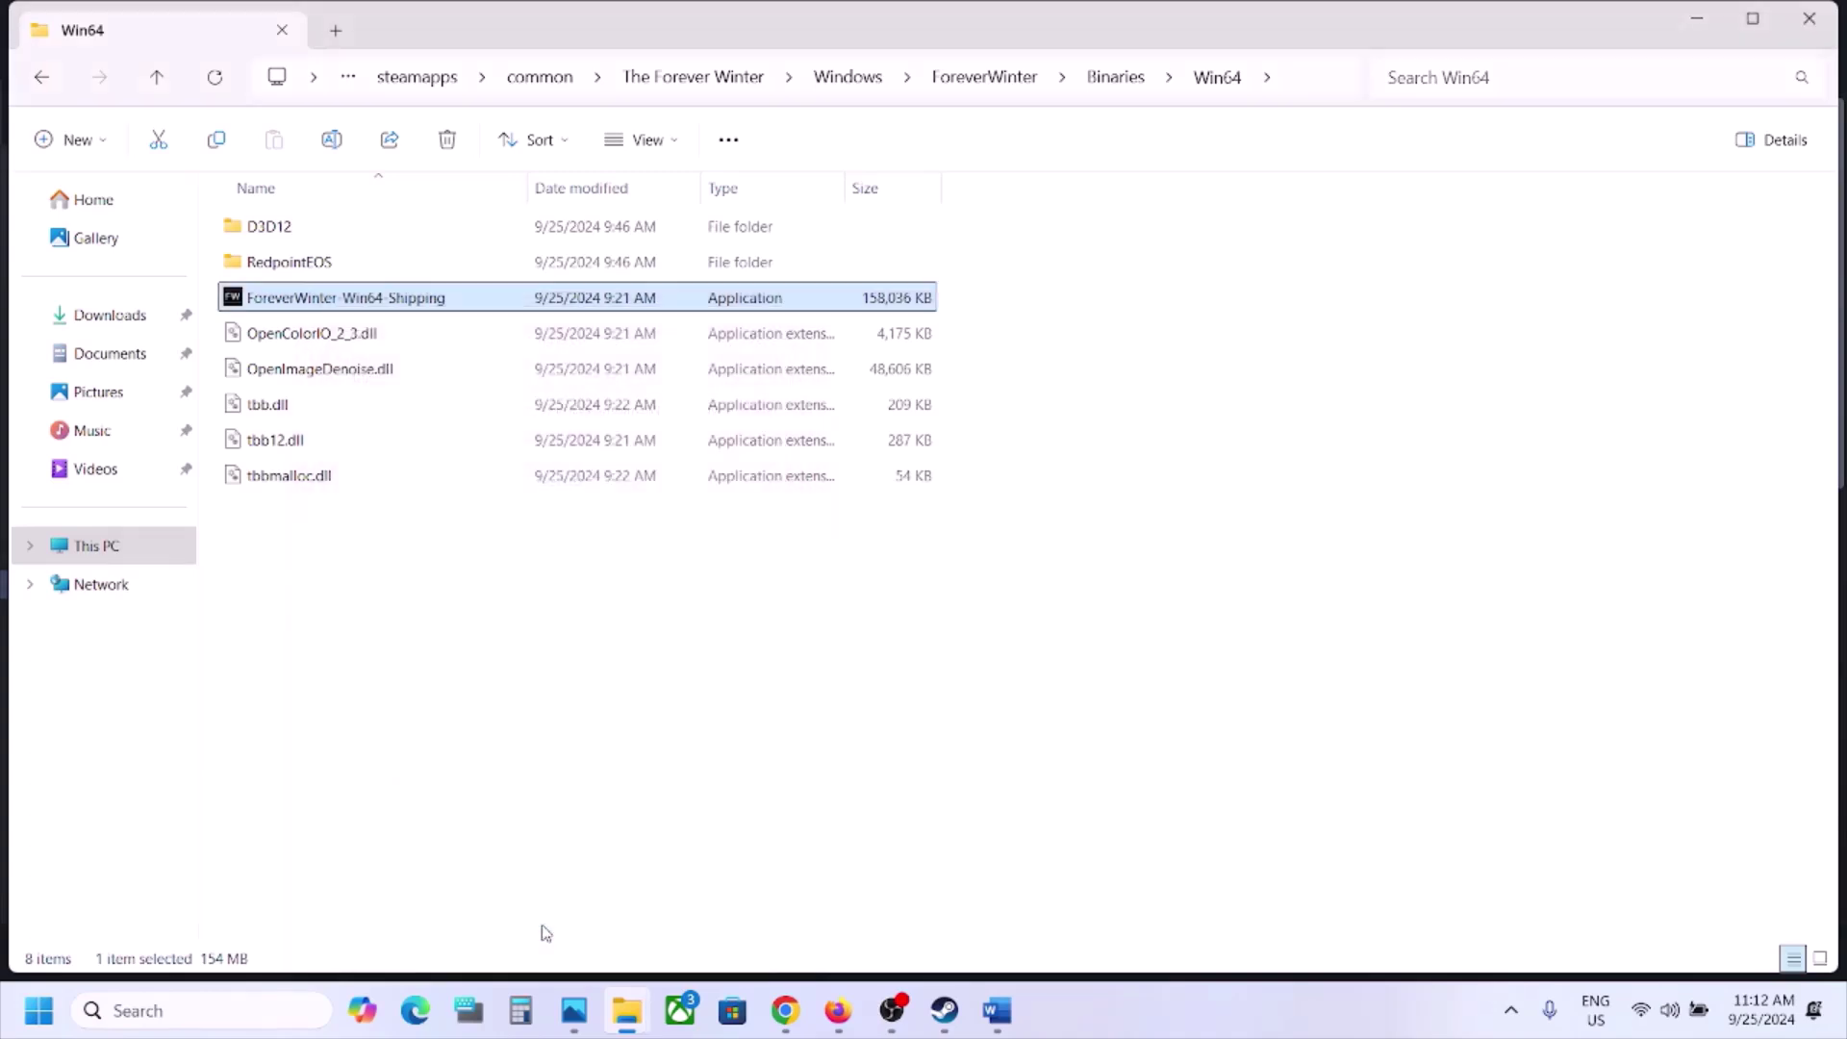
Turn off compatibility mode, disabled fullscreen optimizations and run-as-administrator for the ForeverWinter-Win64-Shipping application and save its properties
right_click(392, 306)
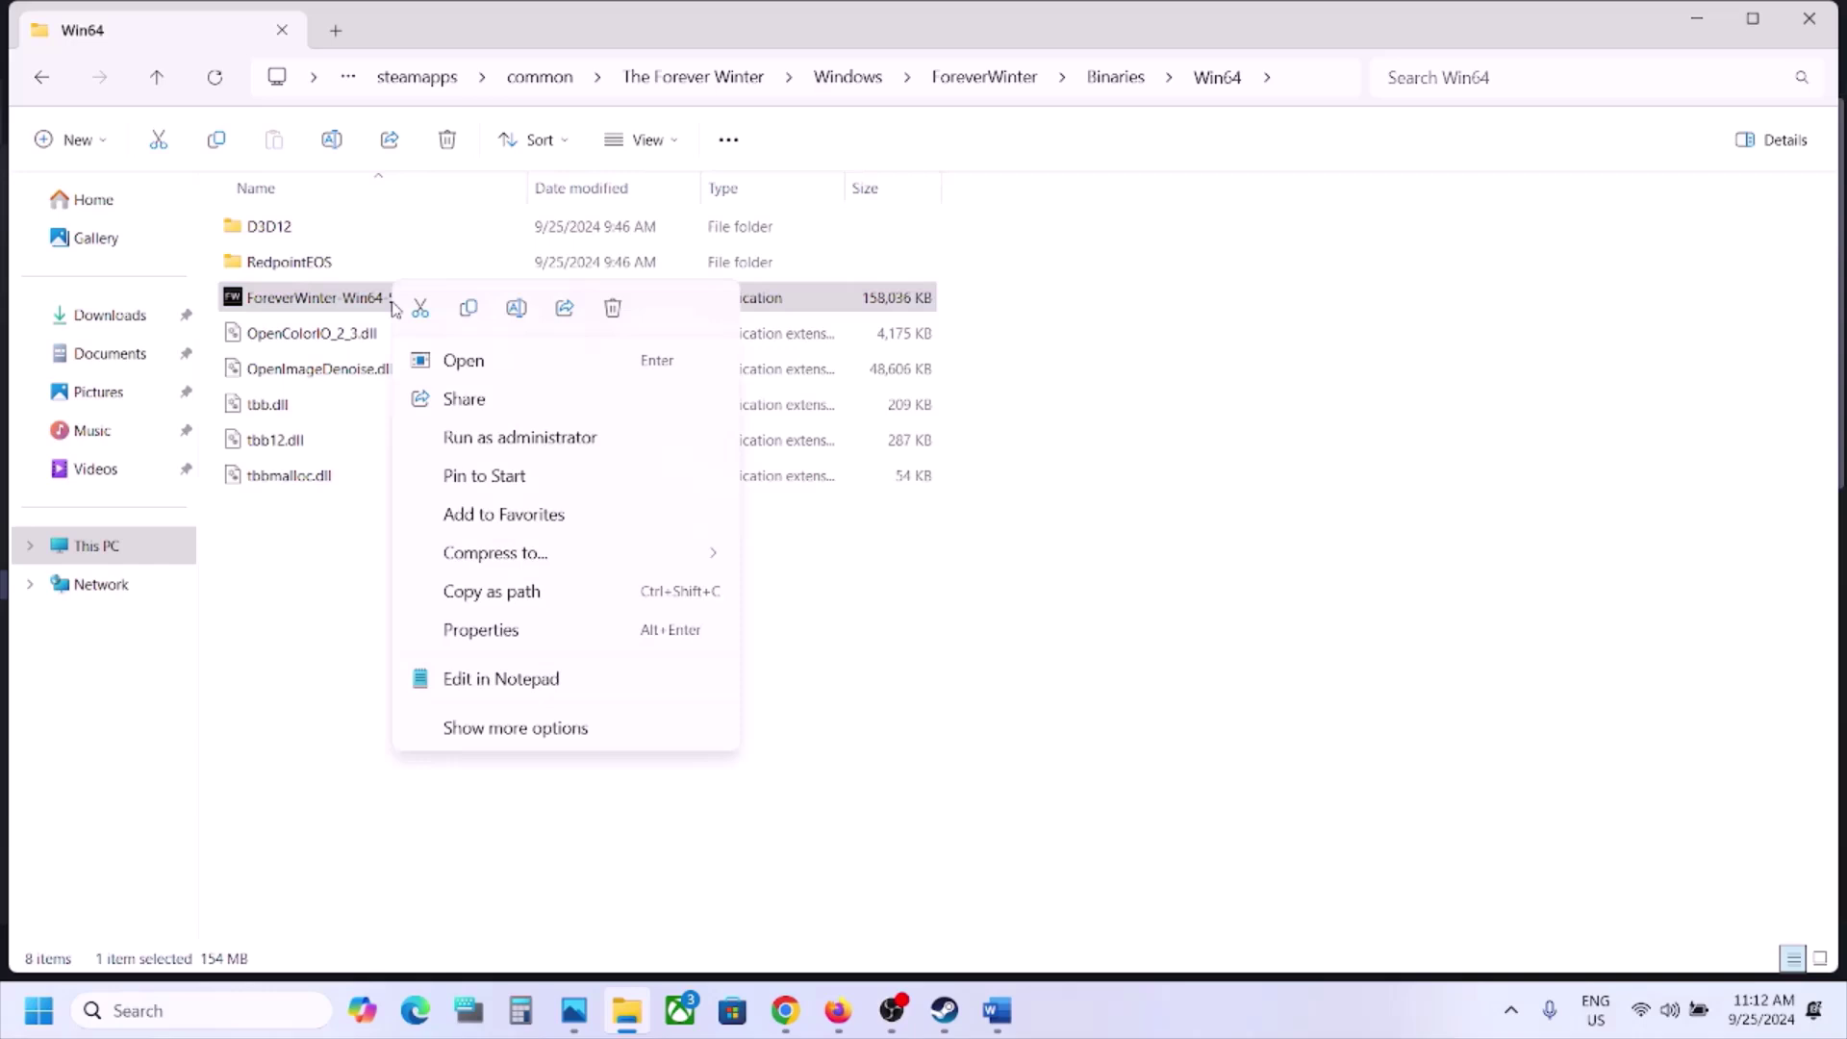
left_click(474, 626)
left_click(516, 362)
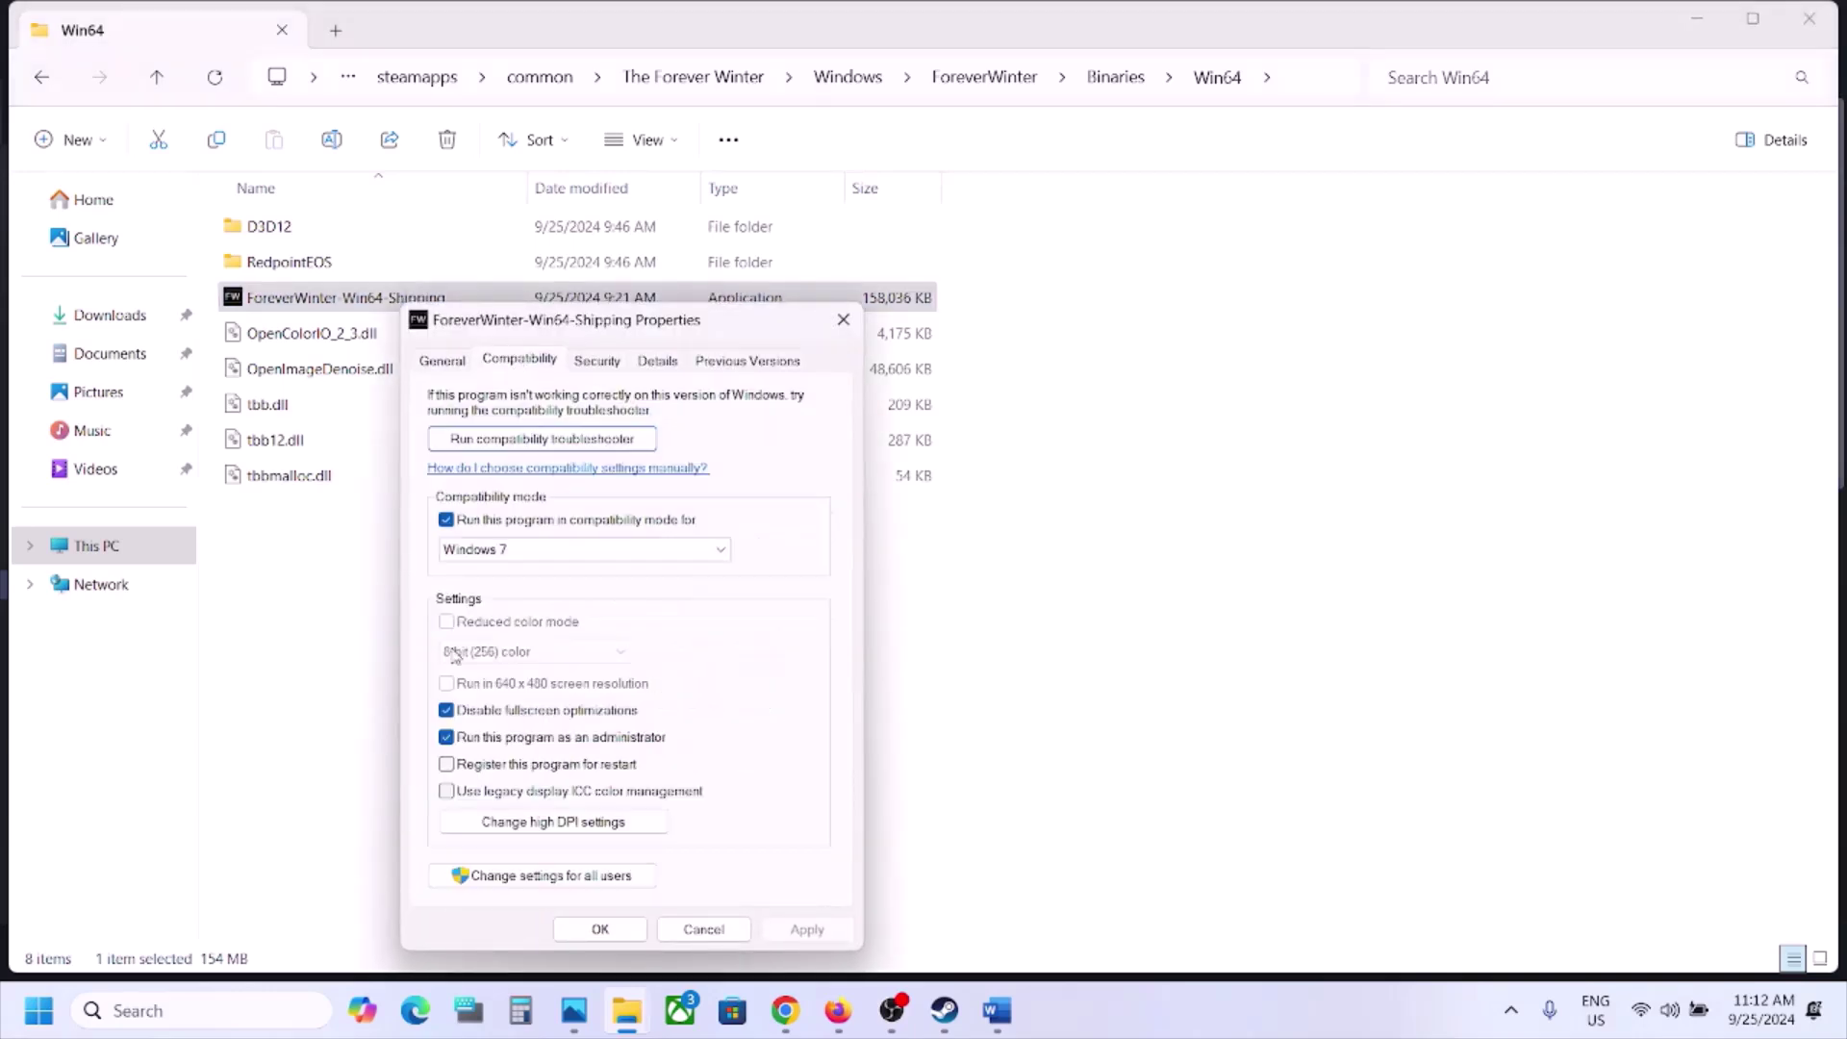
left_click(446, 520)
left_click(447, 710)
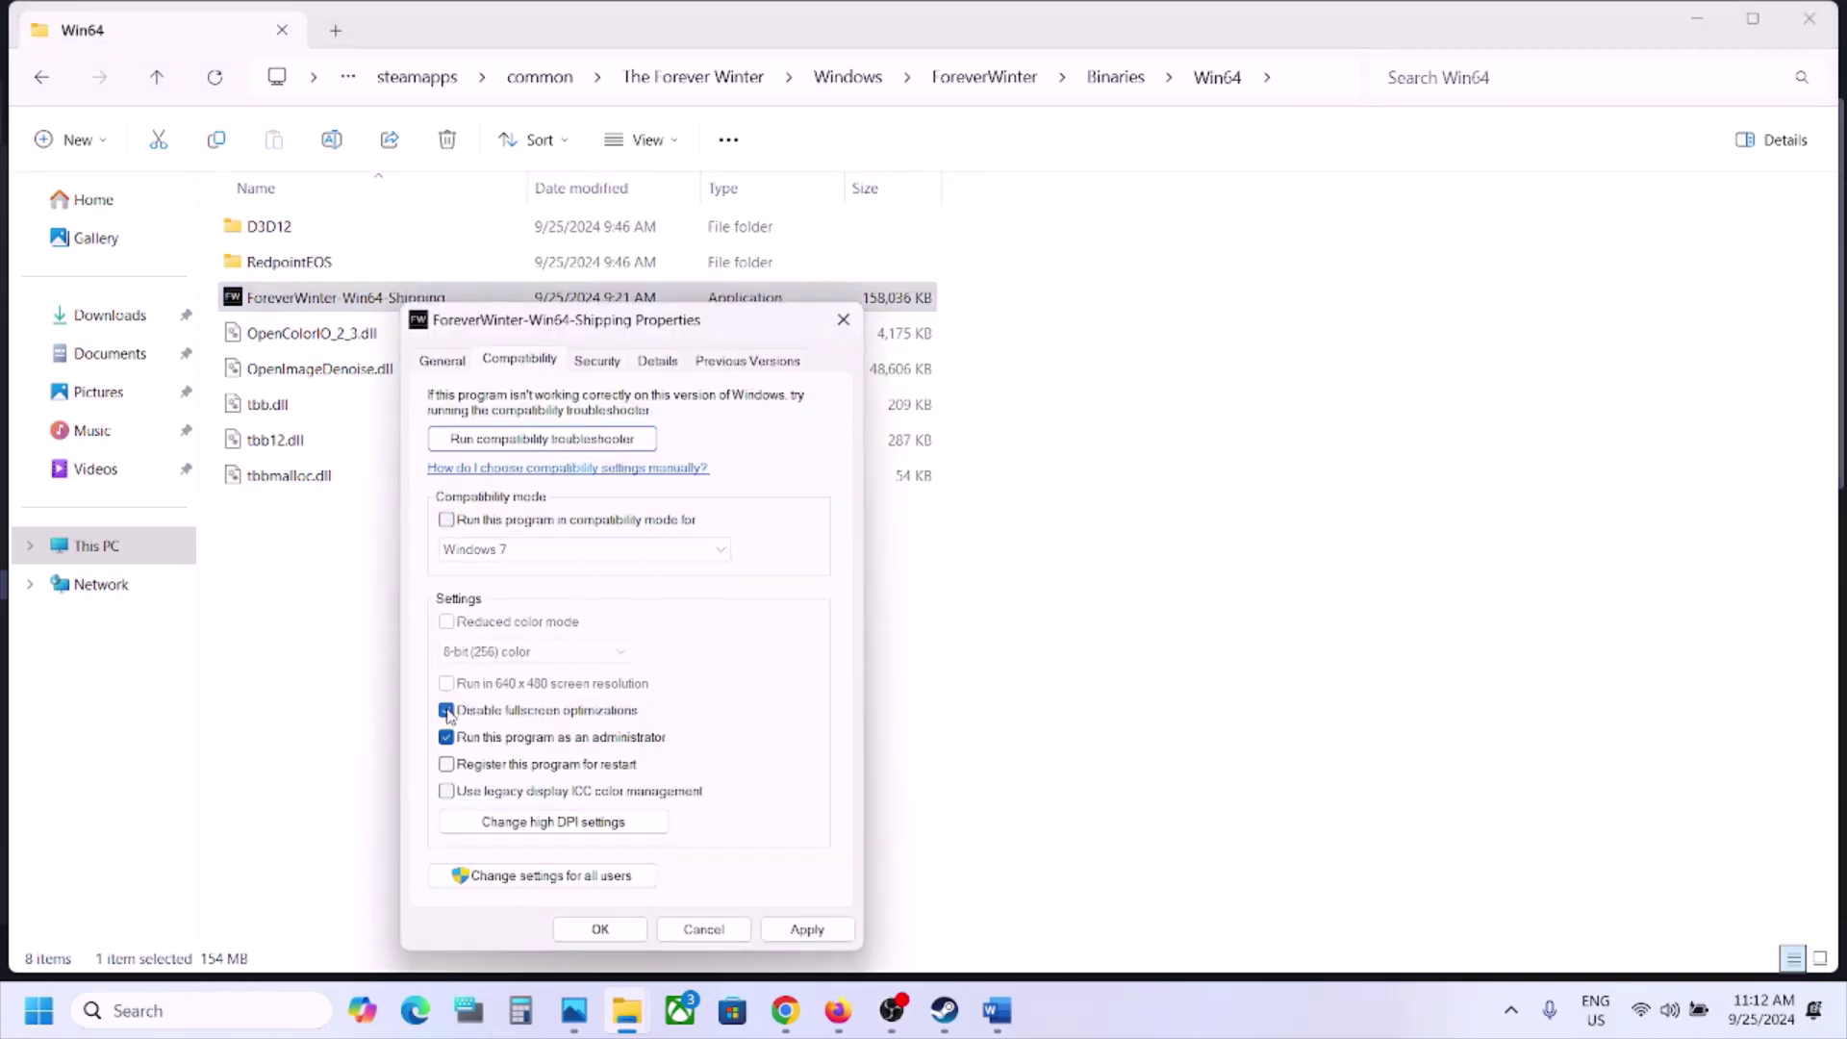
left_click(447, 737)
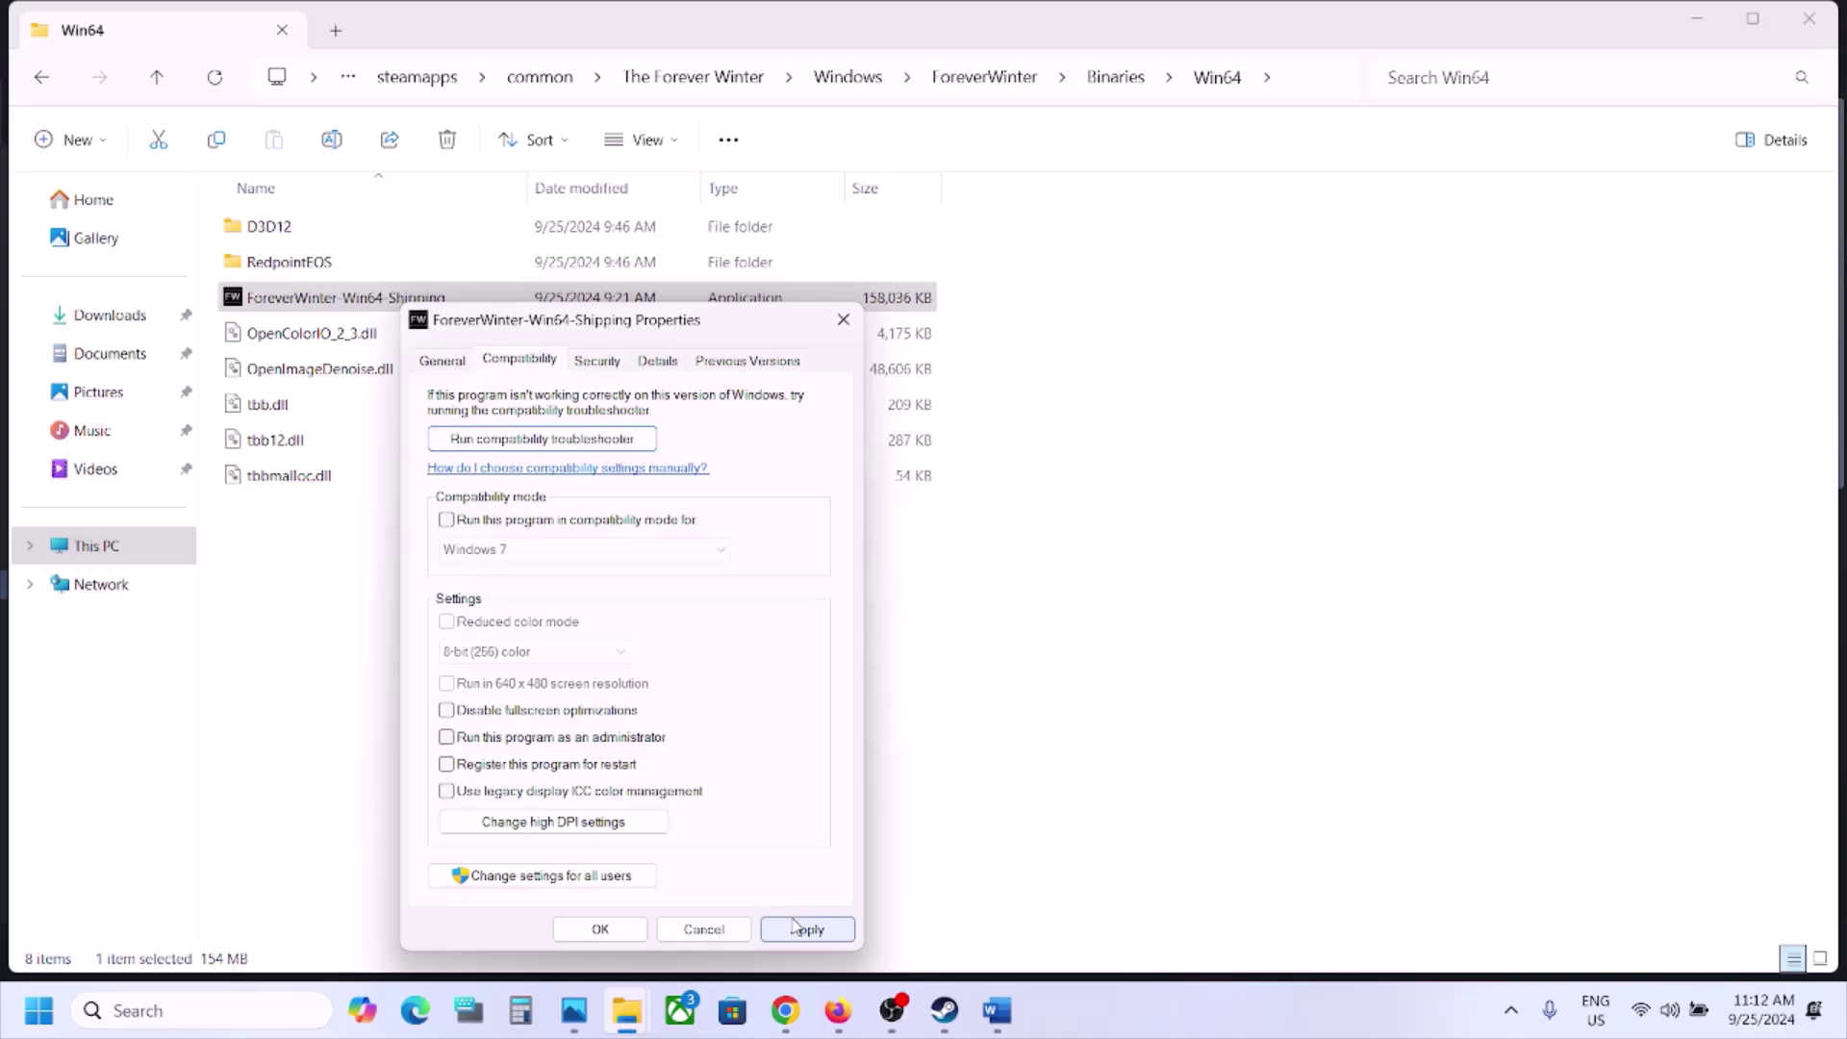
left_click(807, 930)
left_click(600, 929)
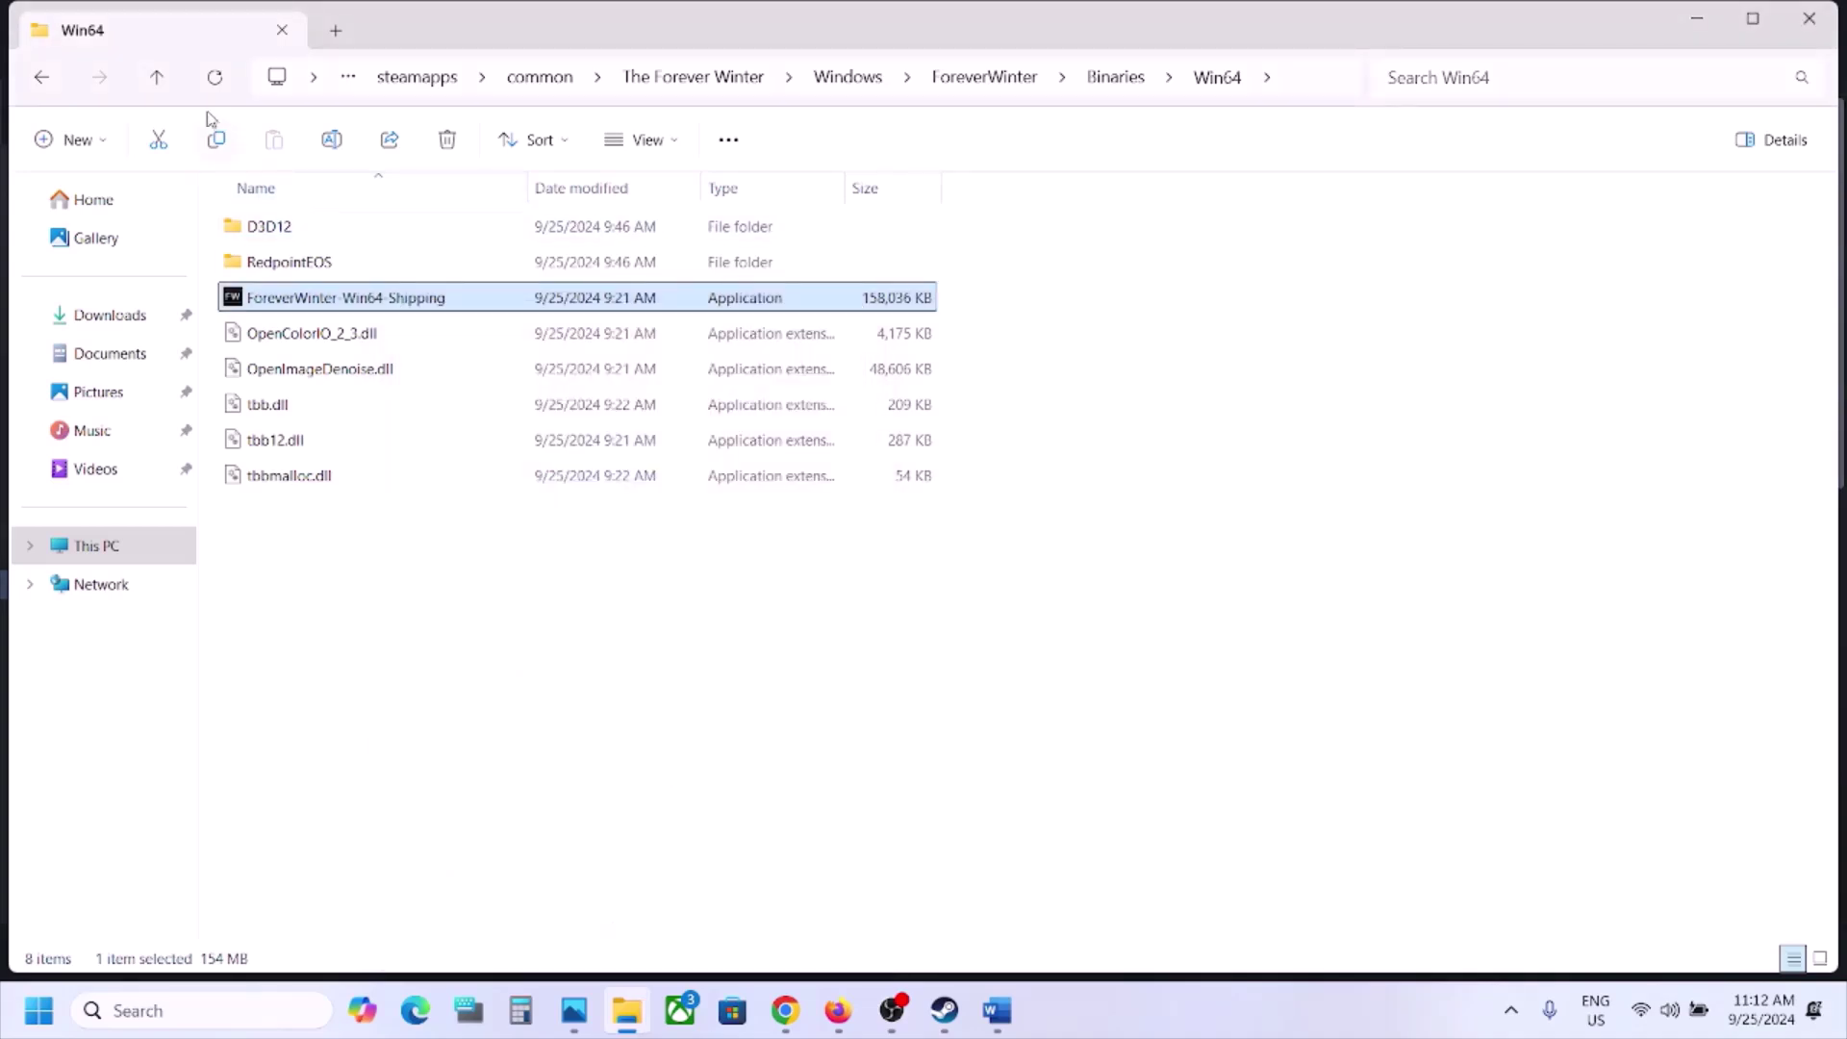
Return to the Windows folder of The Forever Winter installation and select the ForeverWinter application
left_click(159, 78)
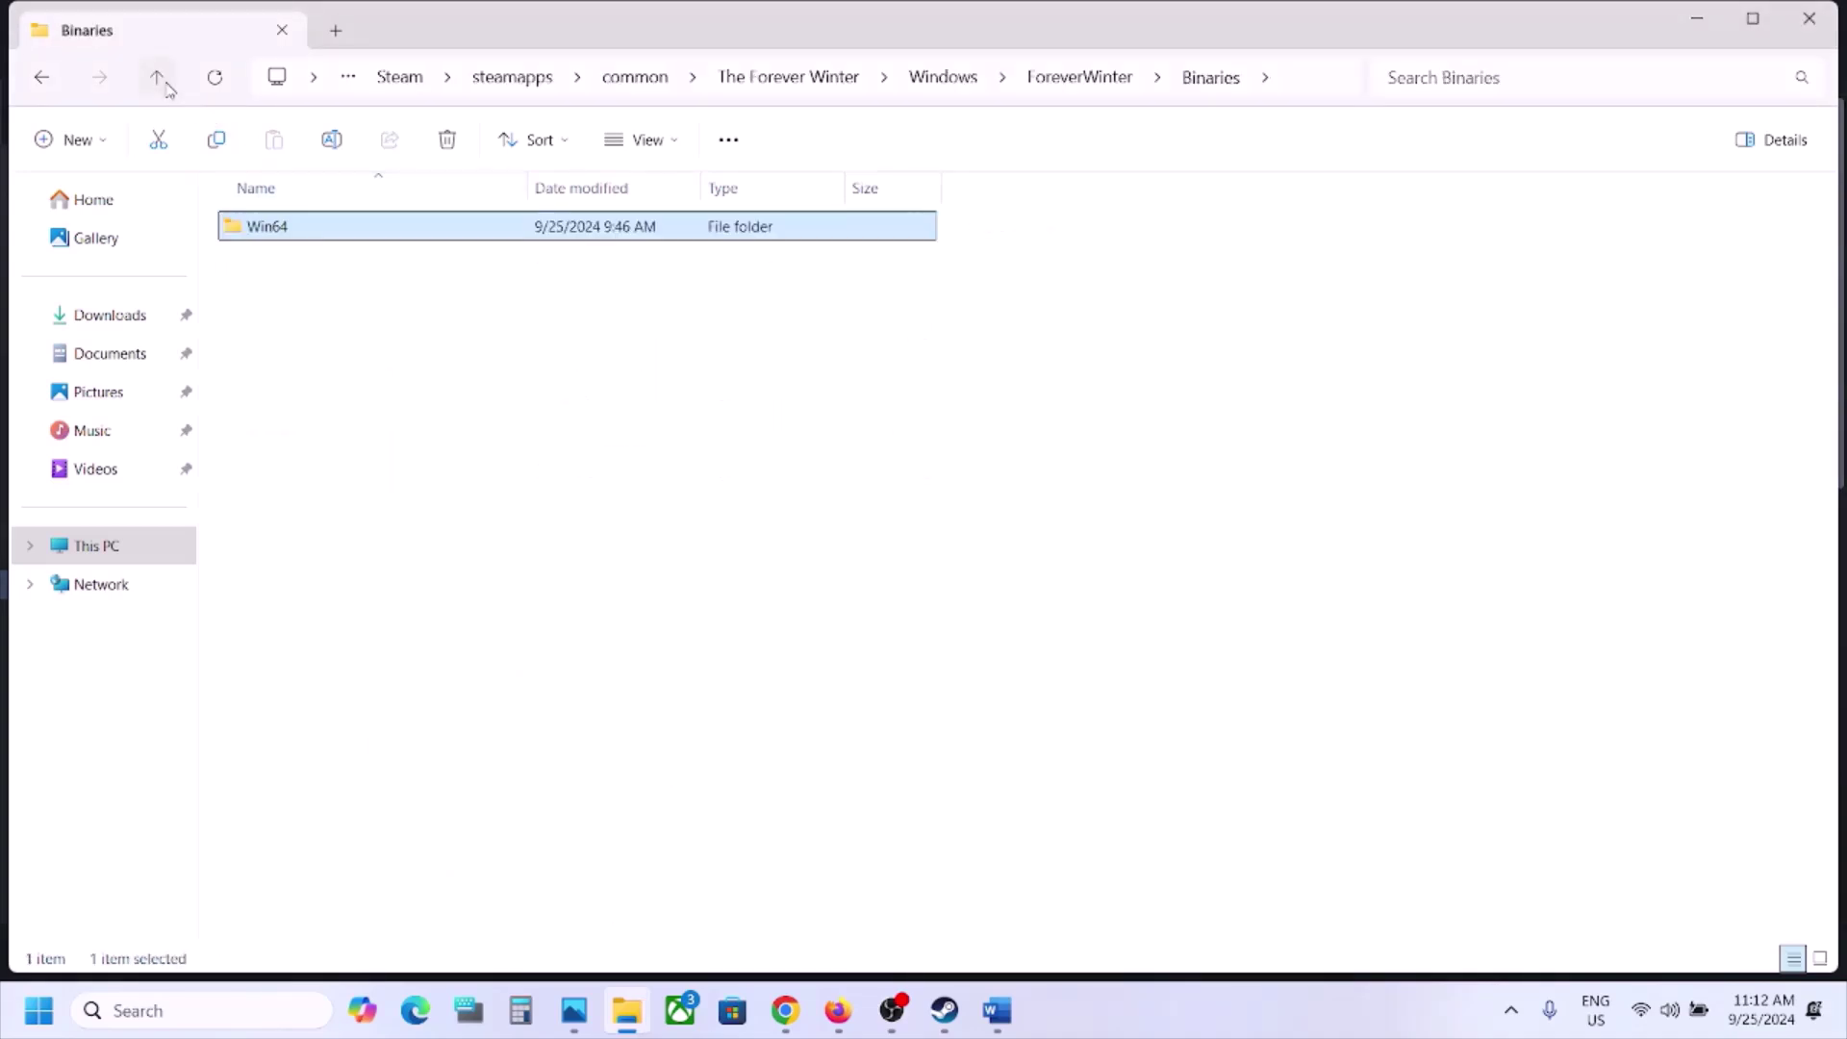
left_click(159, 79)
left_click(159, 79)
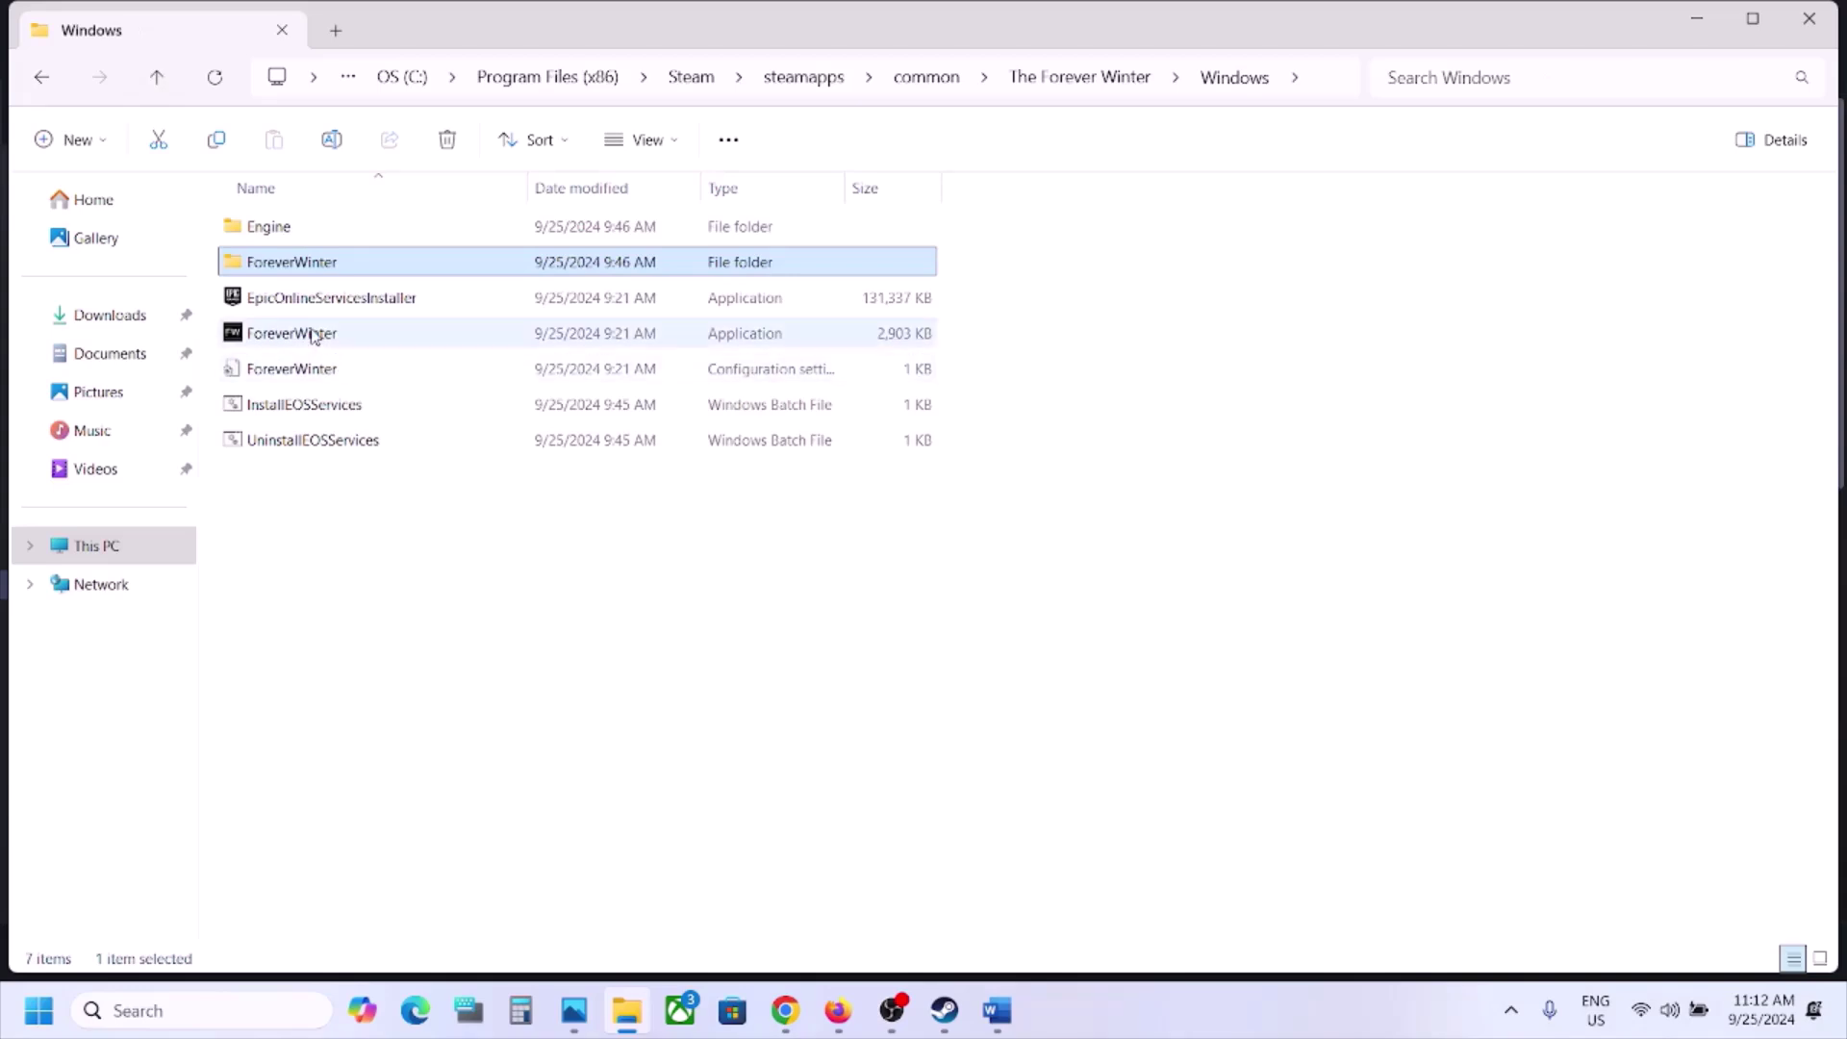
left_click(313, 335)
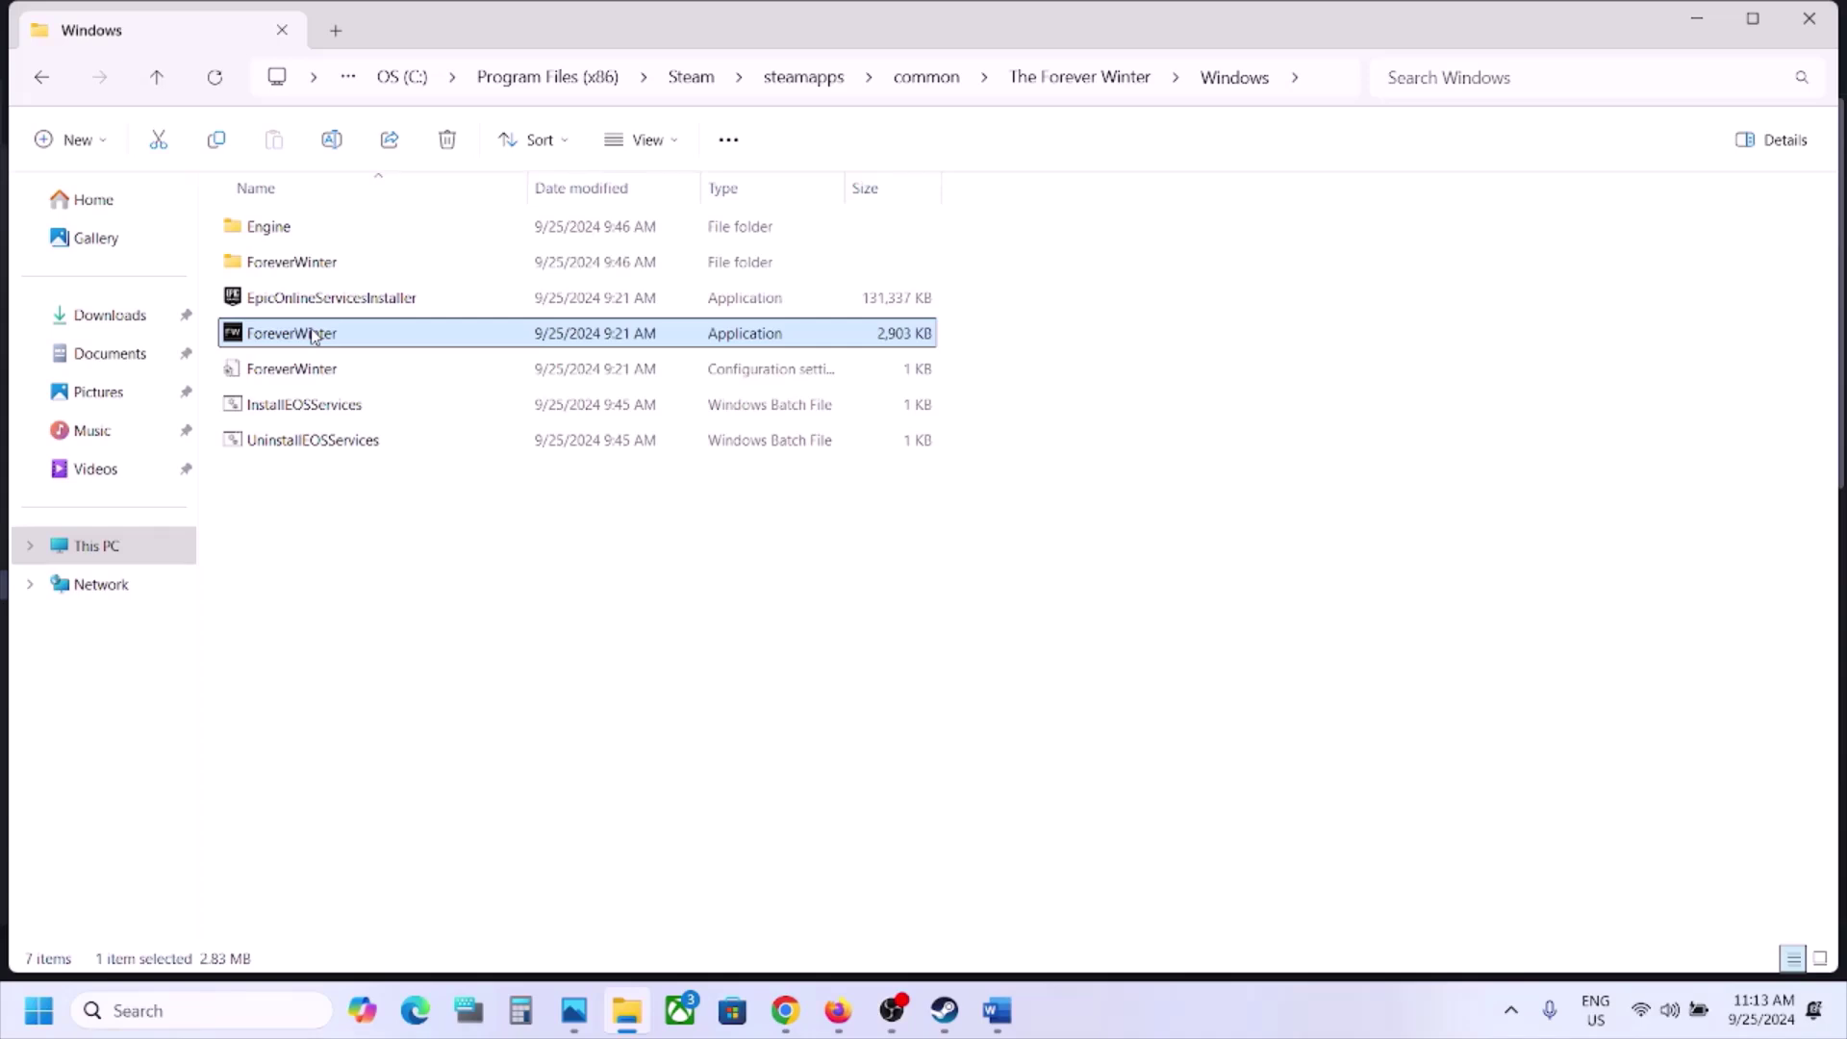
Switch to the Word document and highlight the Step 11 instruction about allowing the game exe file through the antivirus program
left_click(945, 1010)
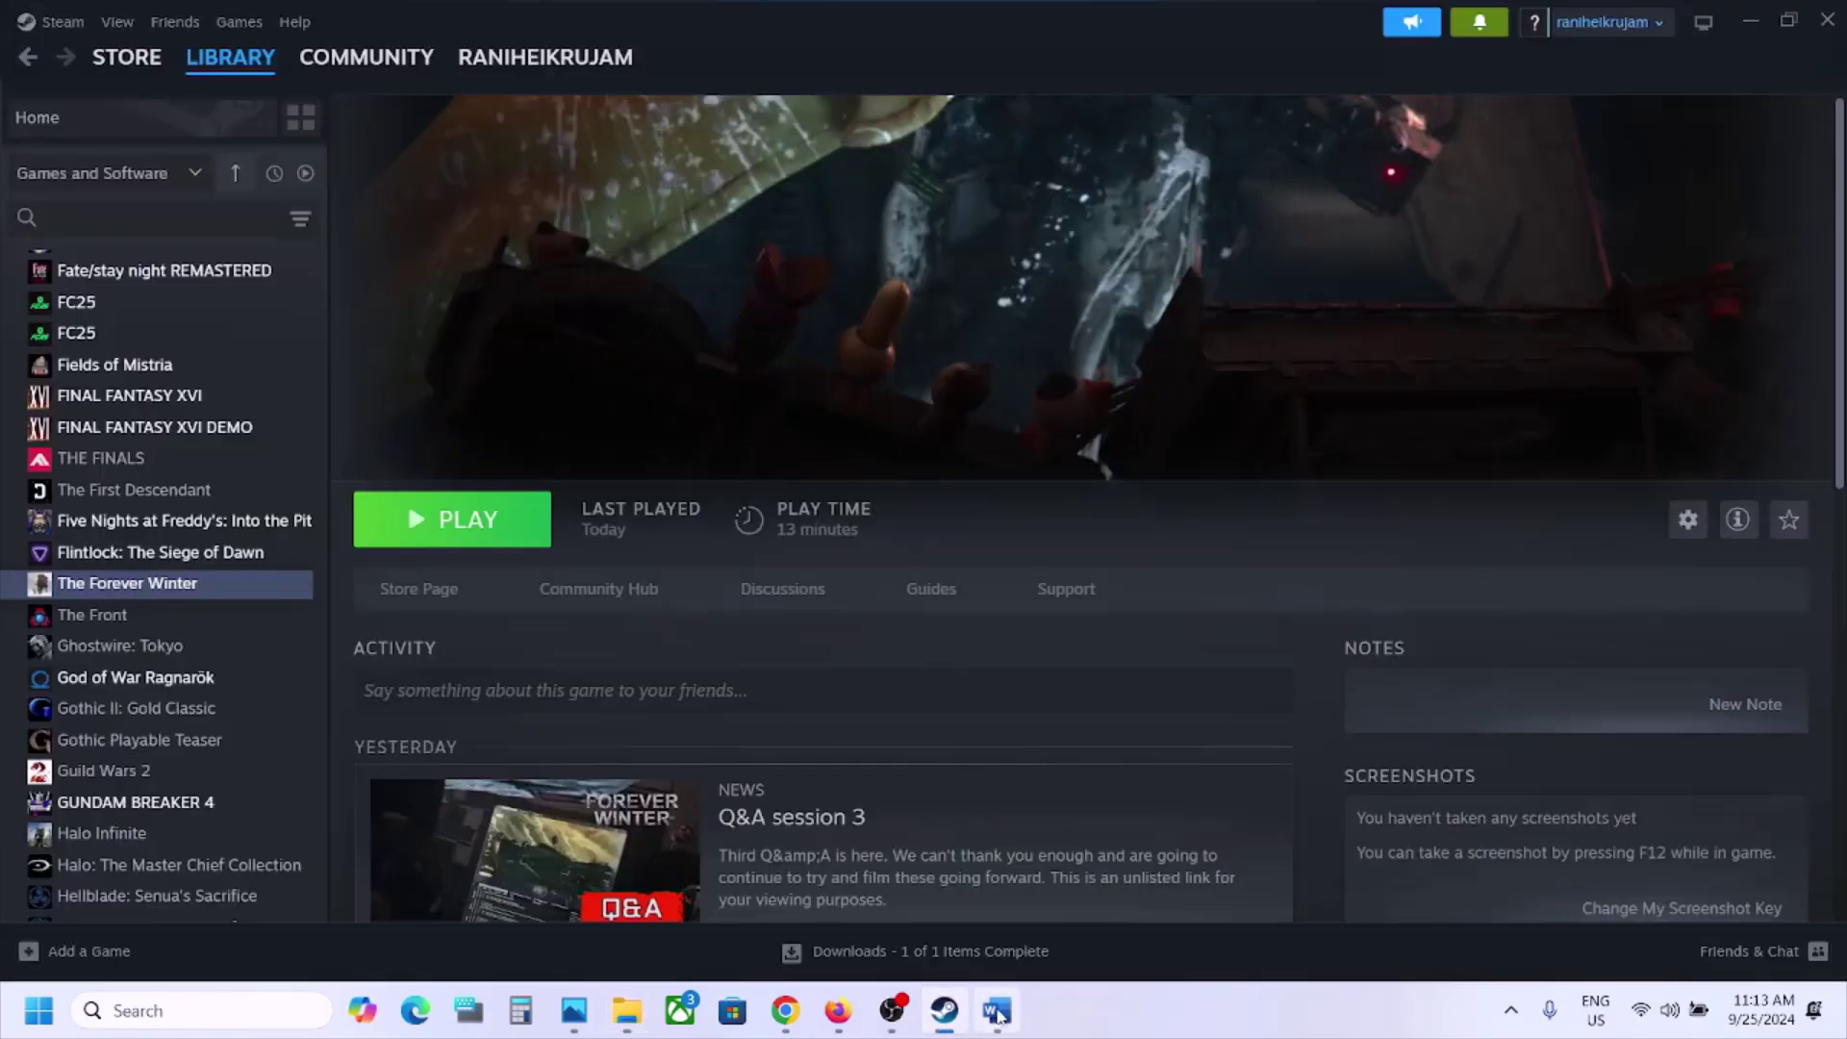
left_click(999, 1012)
scroll(733, 649, "down", 5)
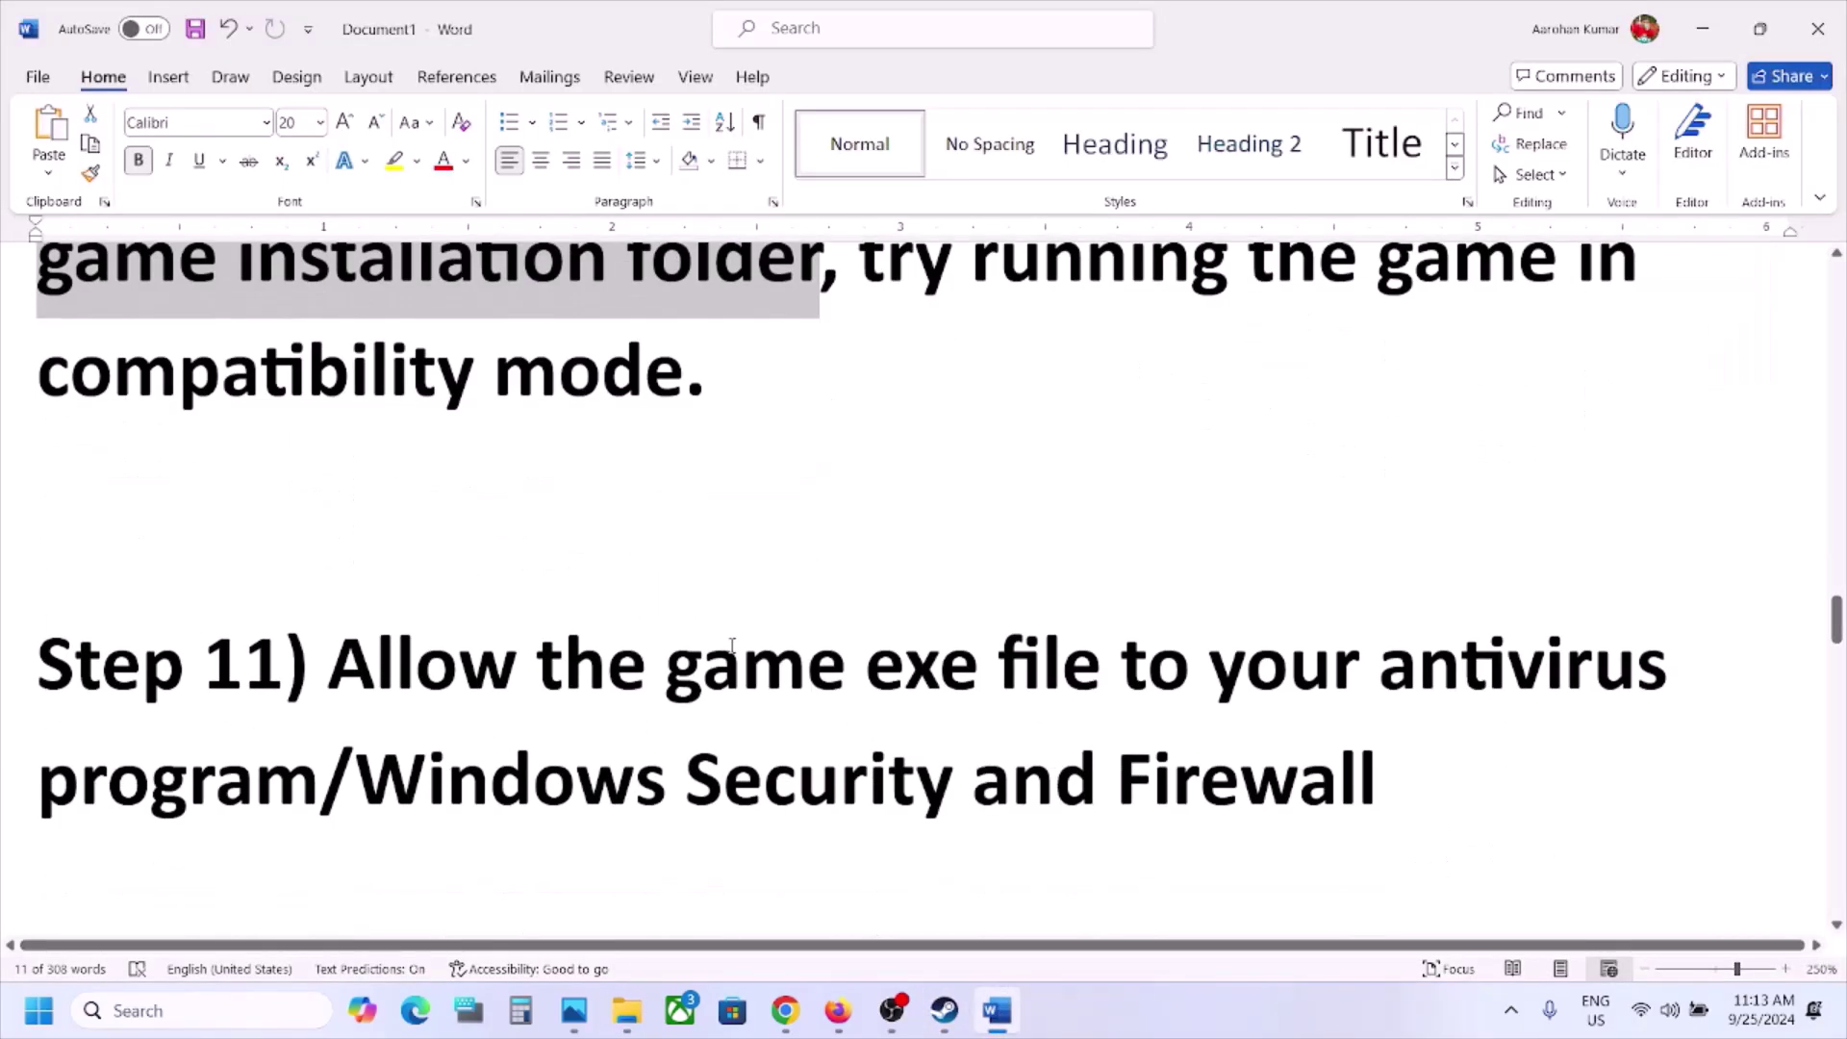
left_click_drag(382, 664, 425, 798)
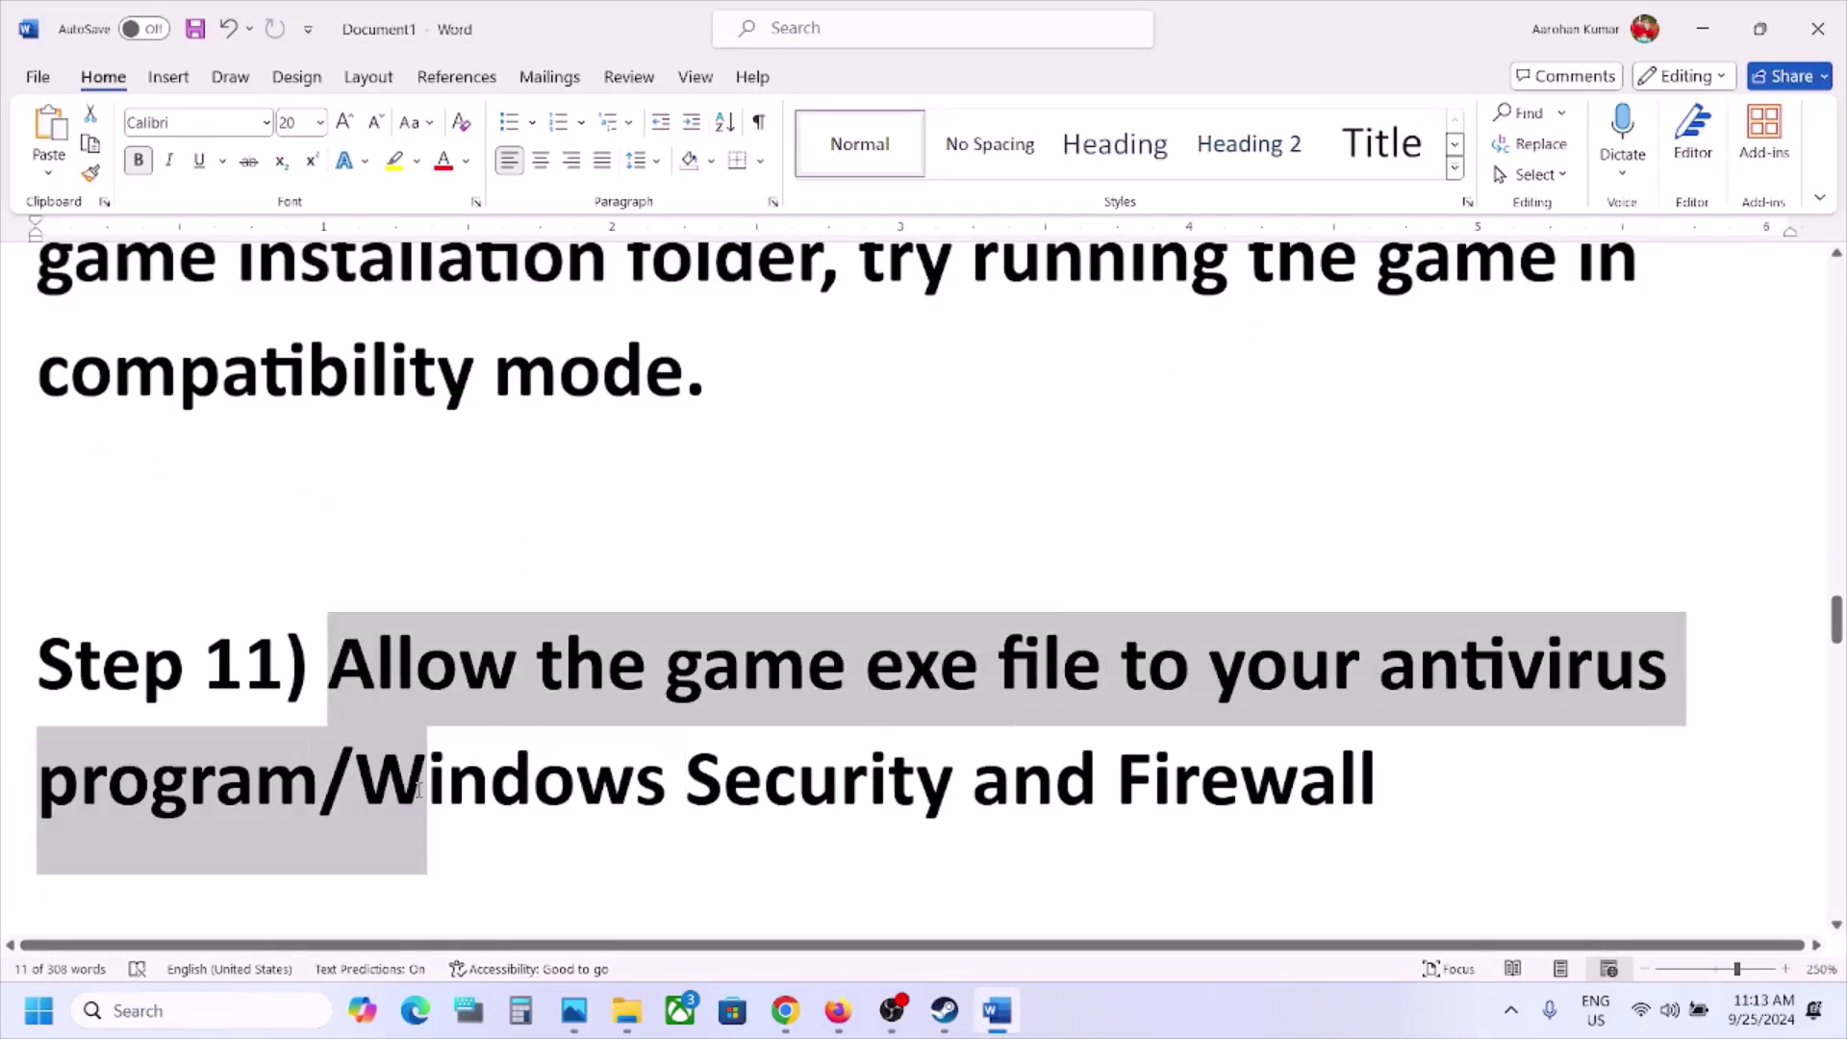
key("super+i")
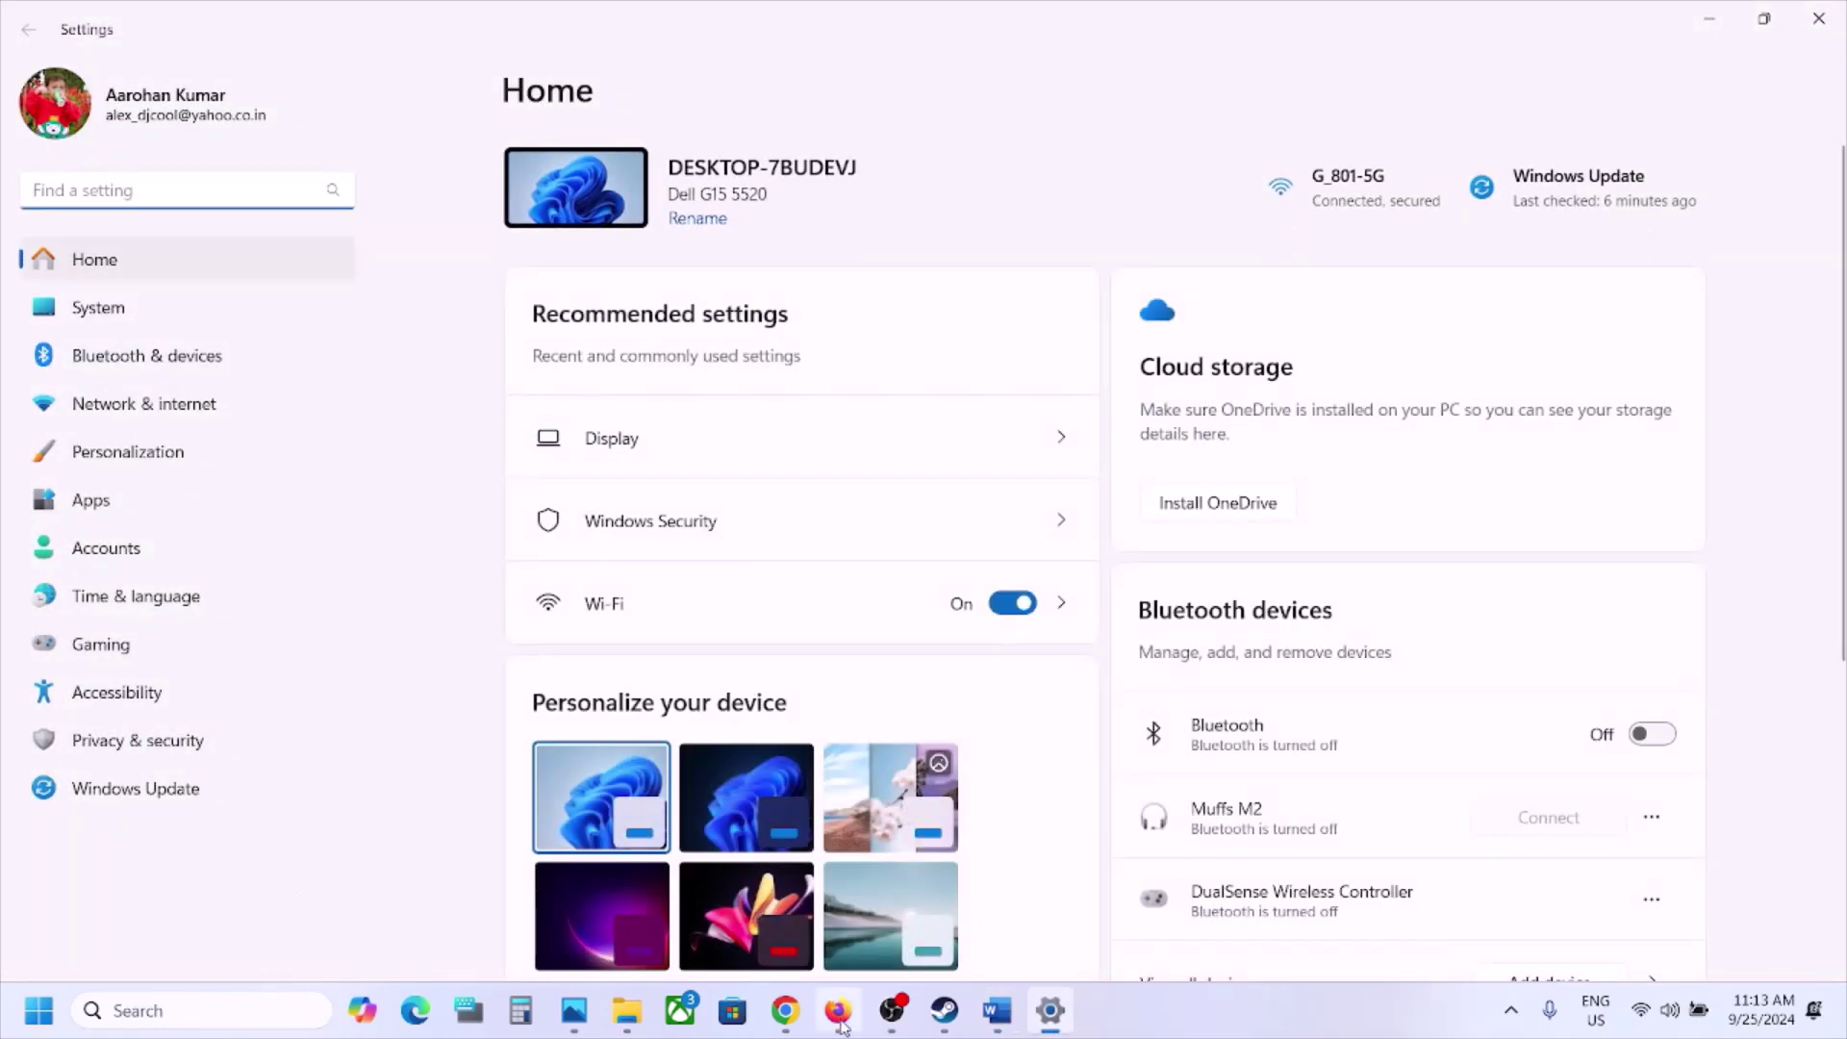
left_click(996, 1010)
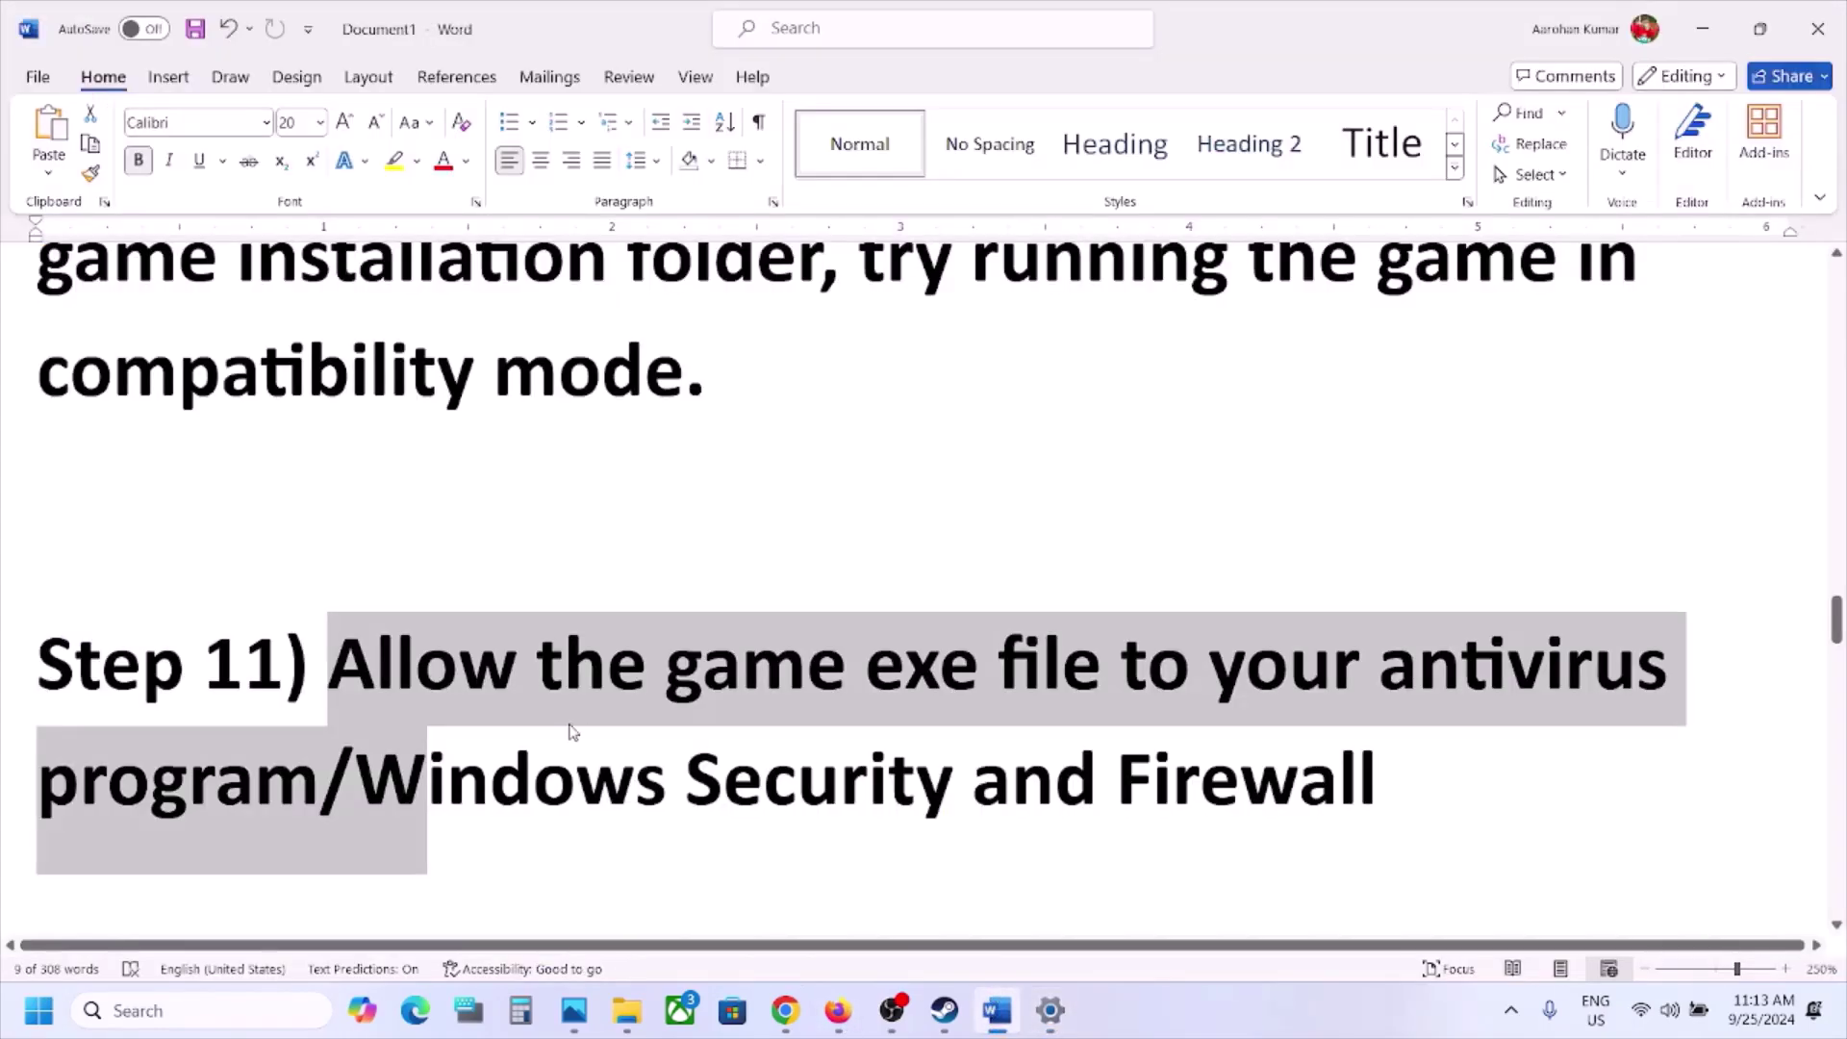
left_click(572, 731)
left_click_drag(330, 673, 1407, 681)
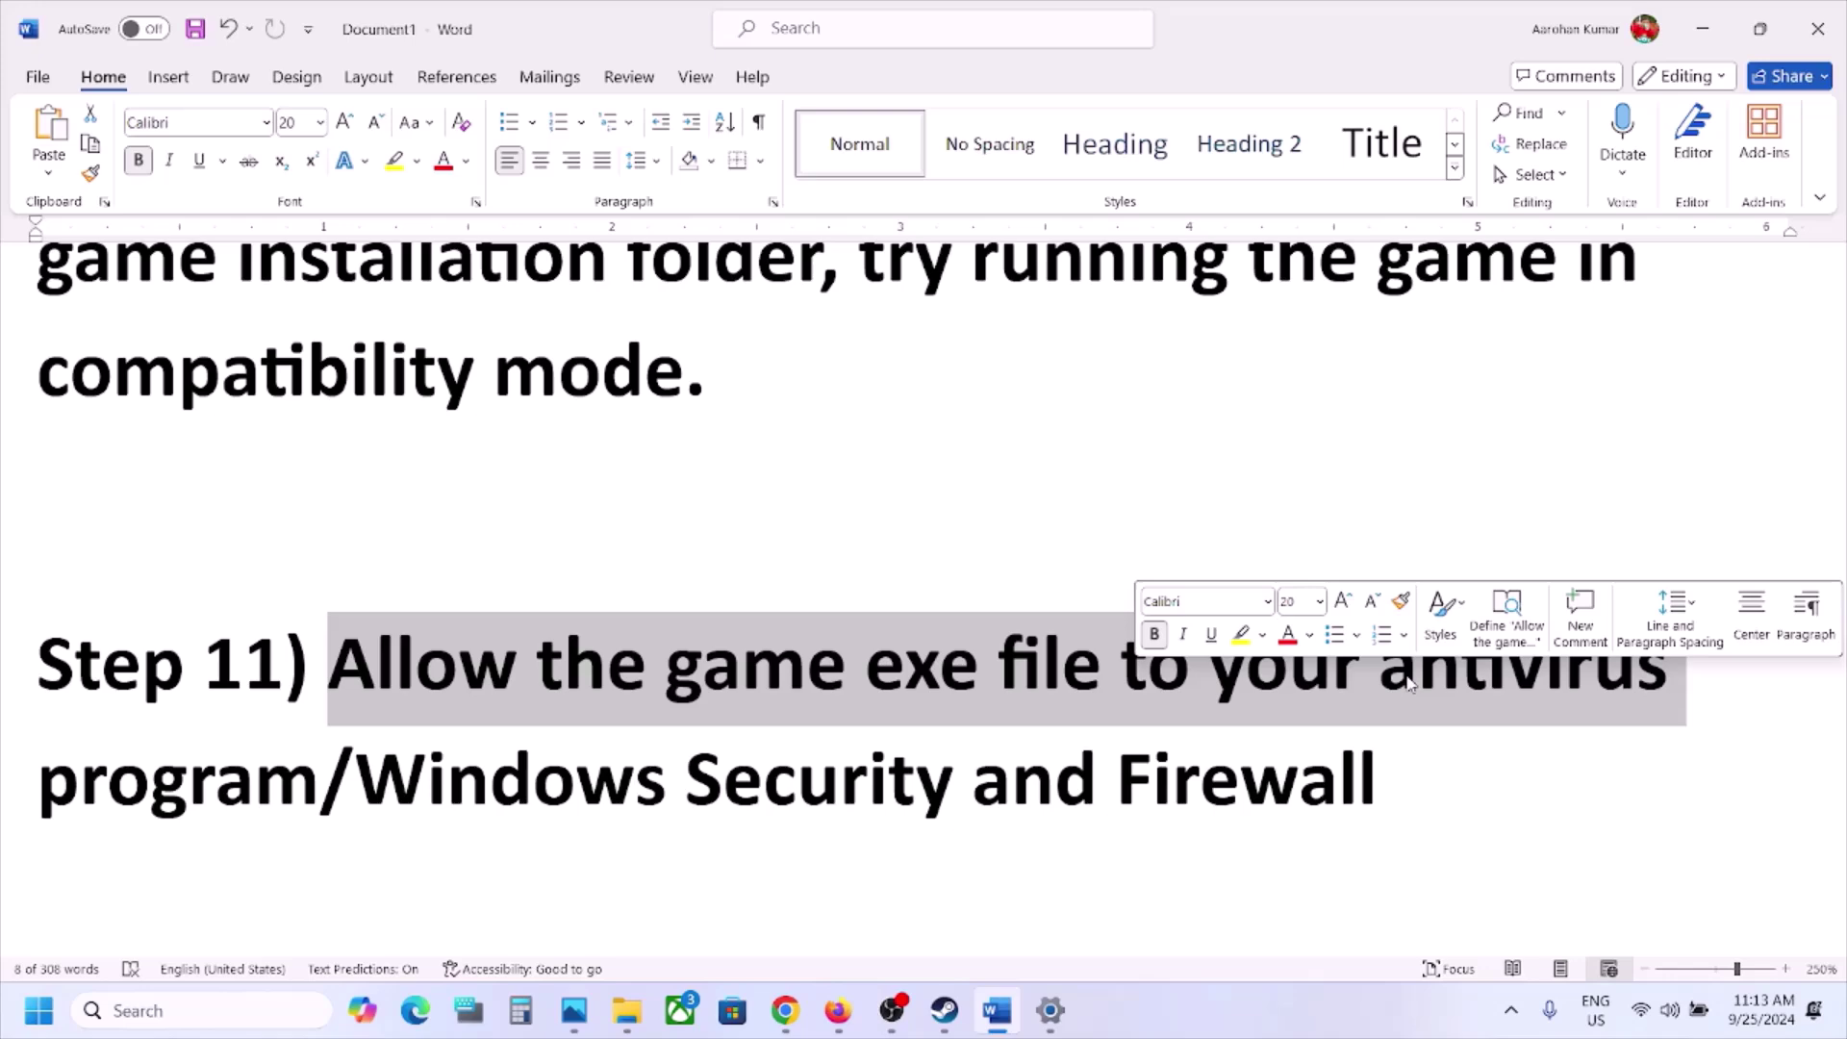
Switch to Windows Settings and open the list of apps allowed through Controlled folder access under Ransomware protection
left_click(1050, 1010)
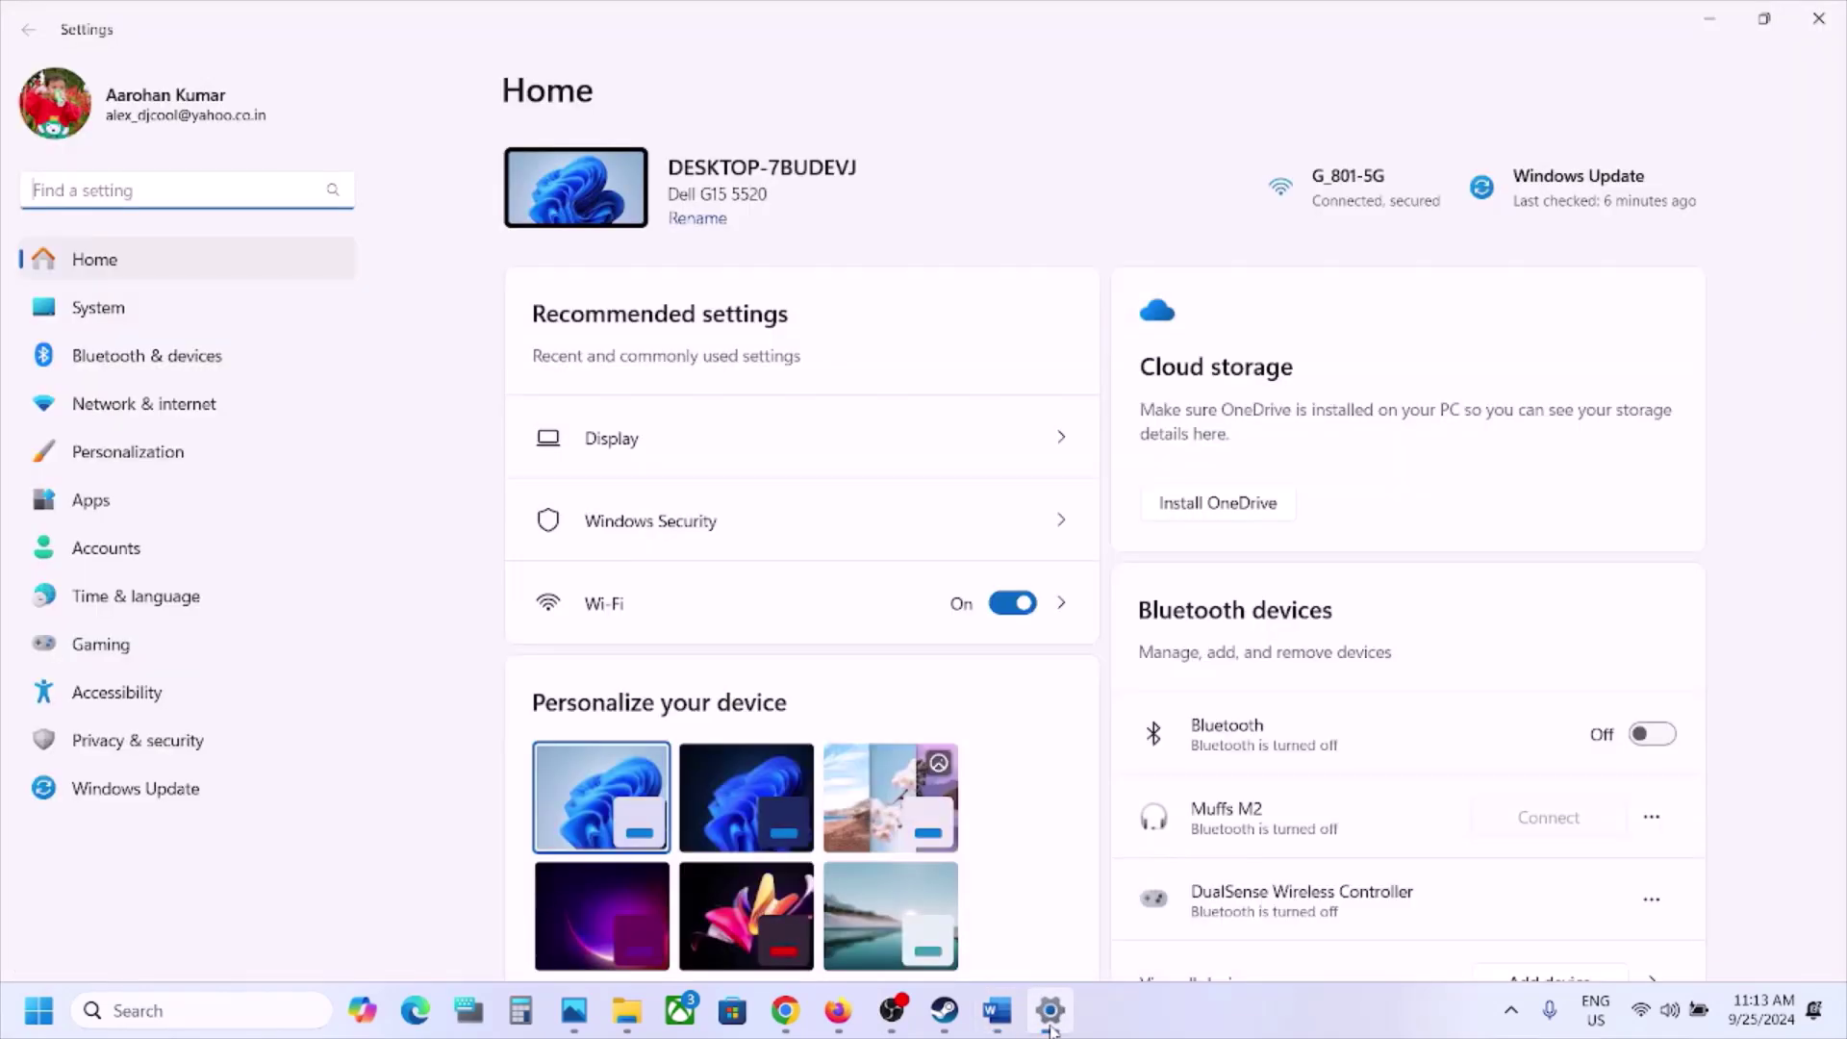
left_click(202, 791)
left_click(153, 749)
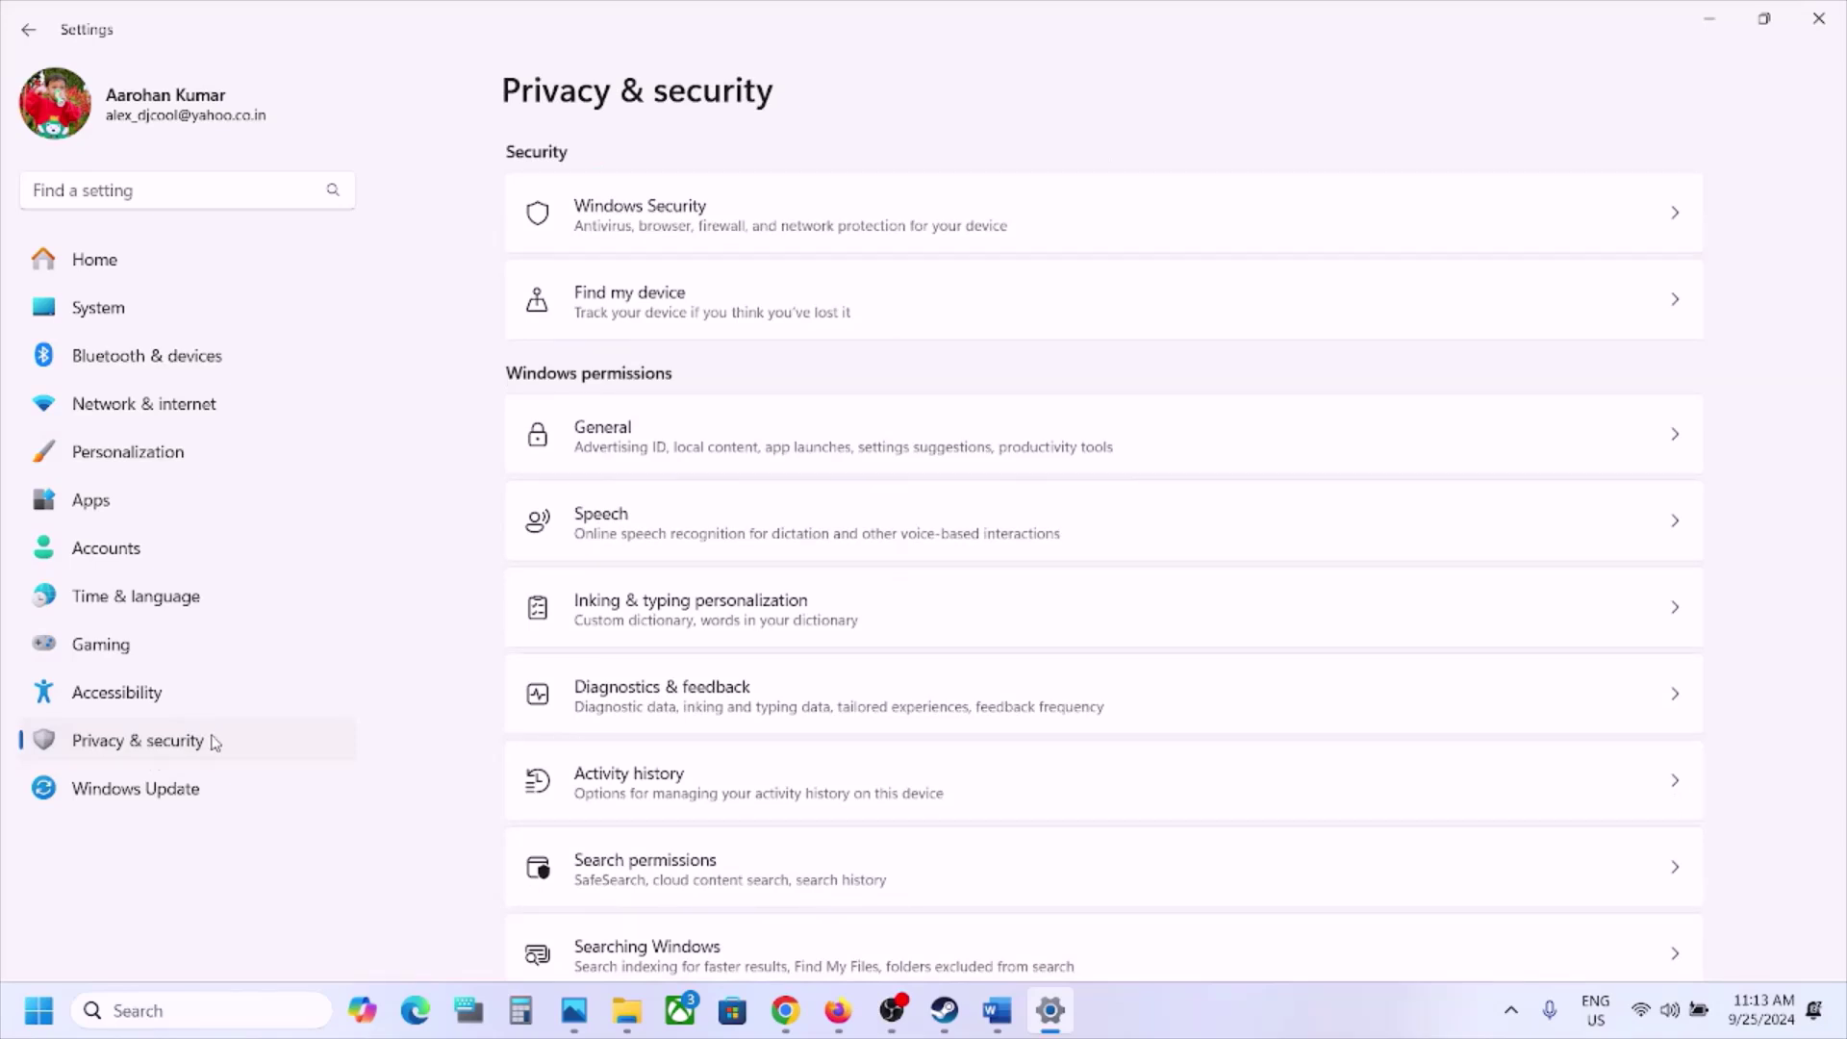
left_click(800, 205)
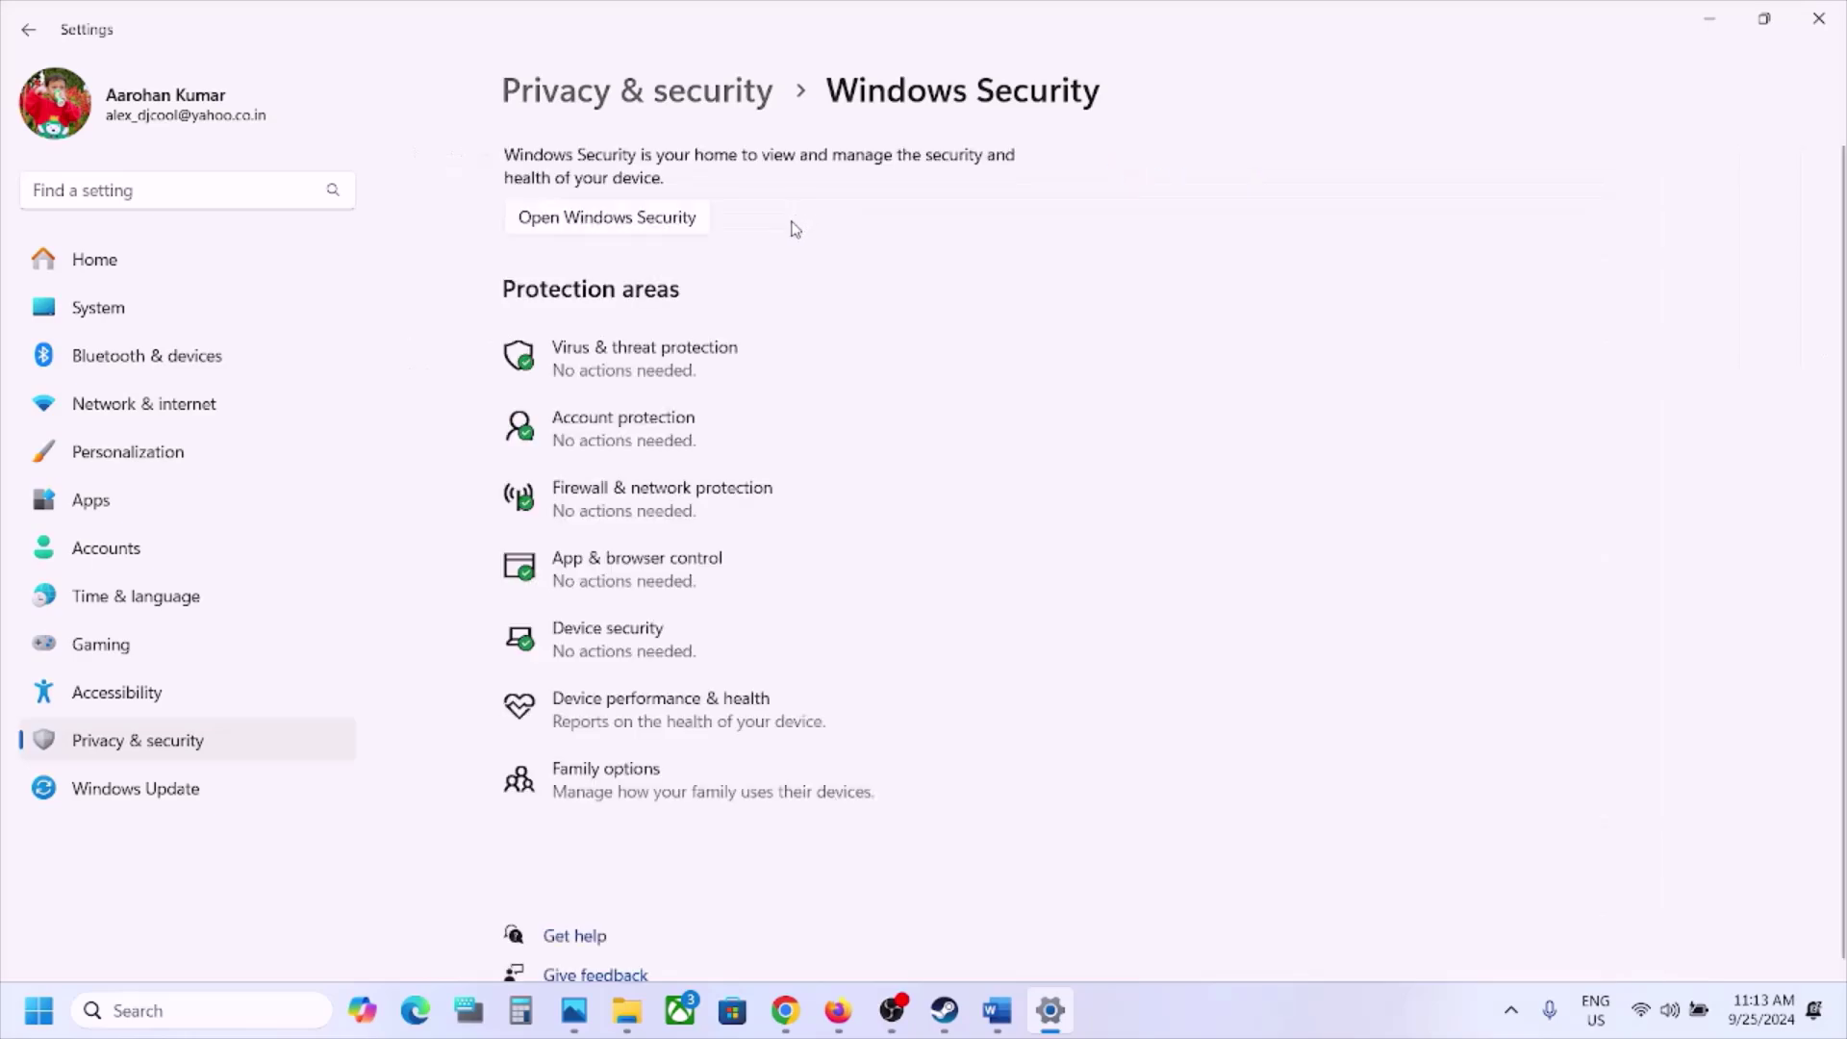
left_click(690, 357)
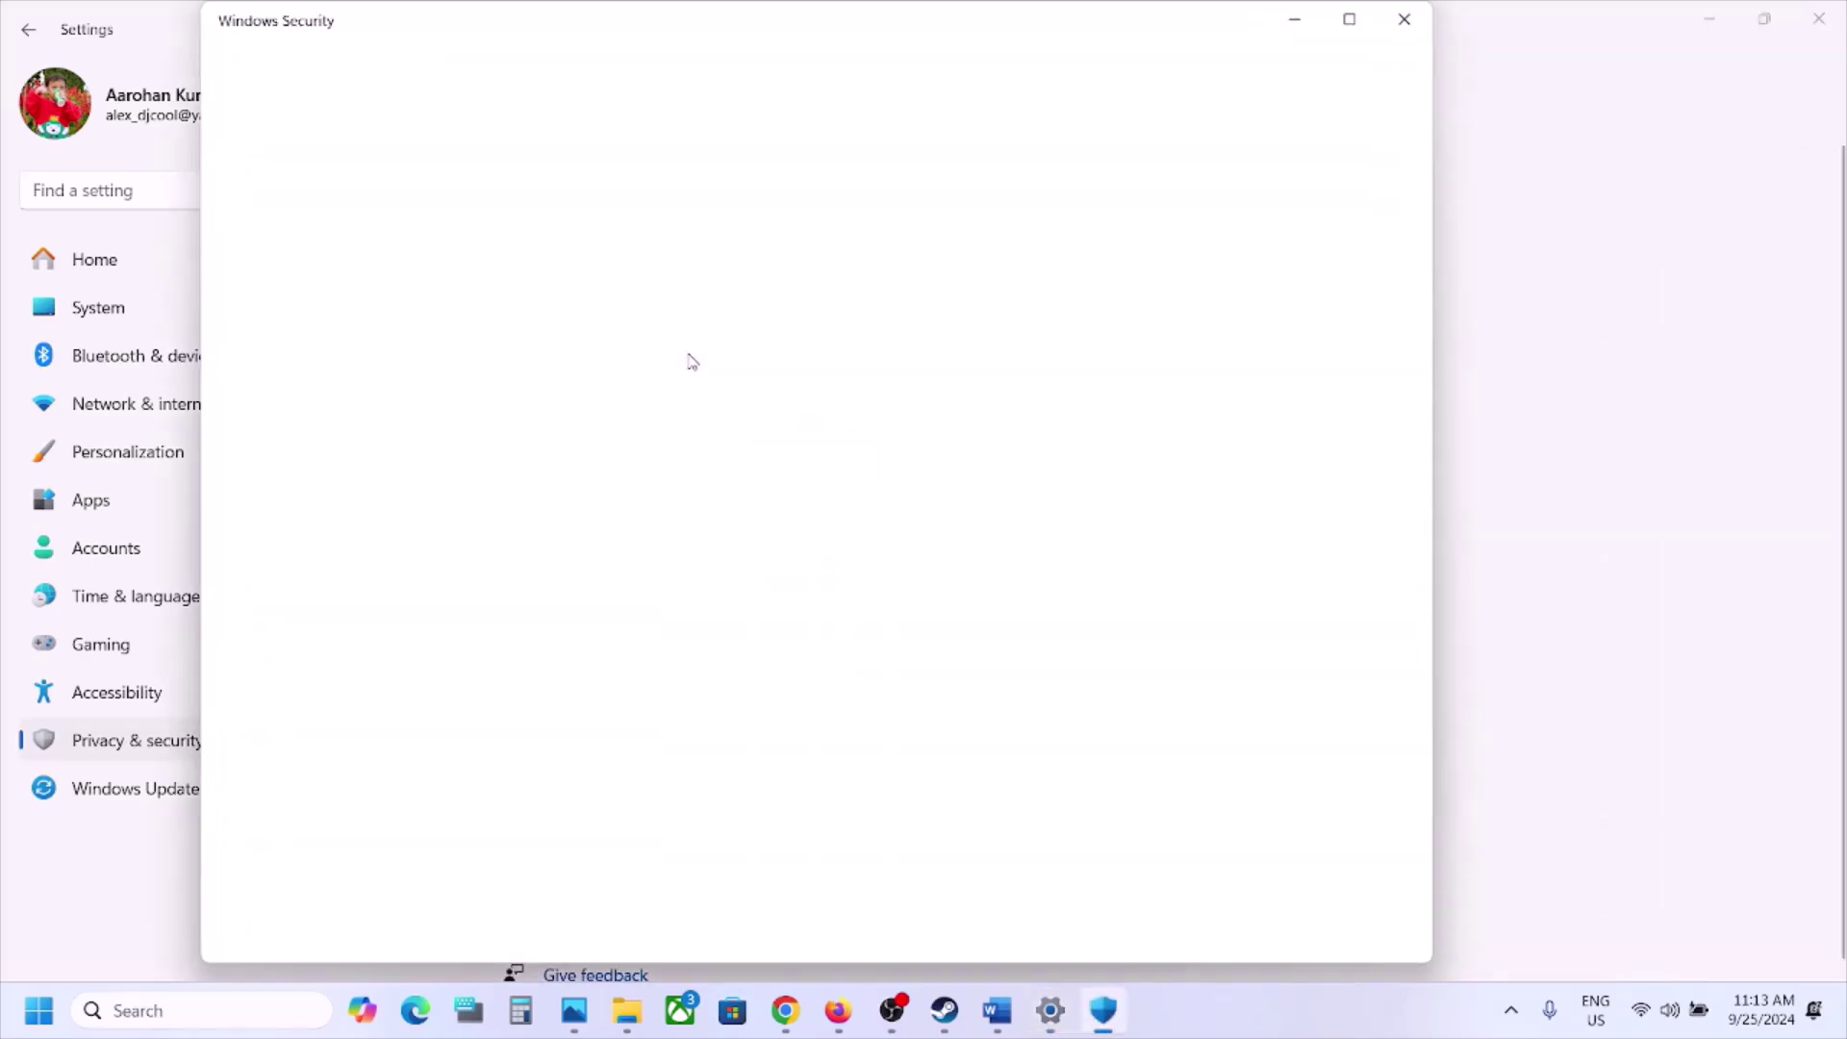
scroll(689, 385, "down", 5)
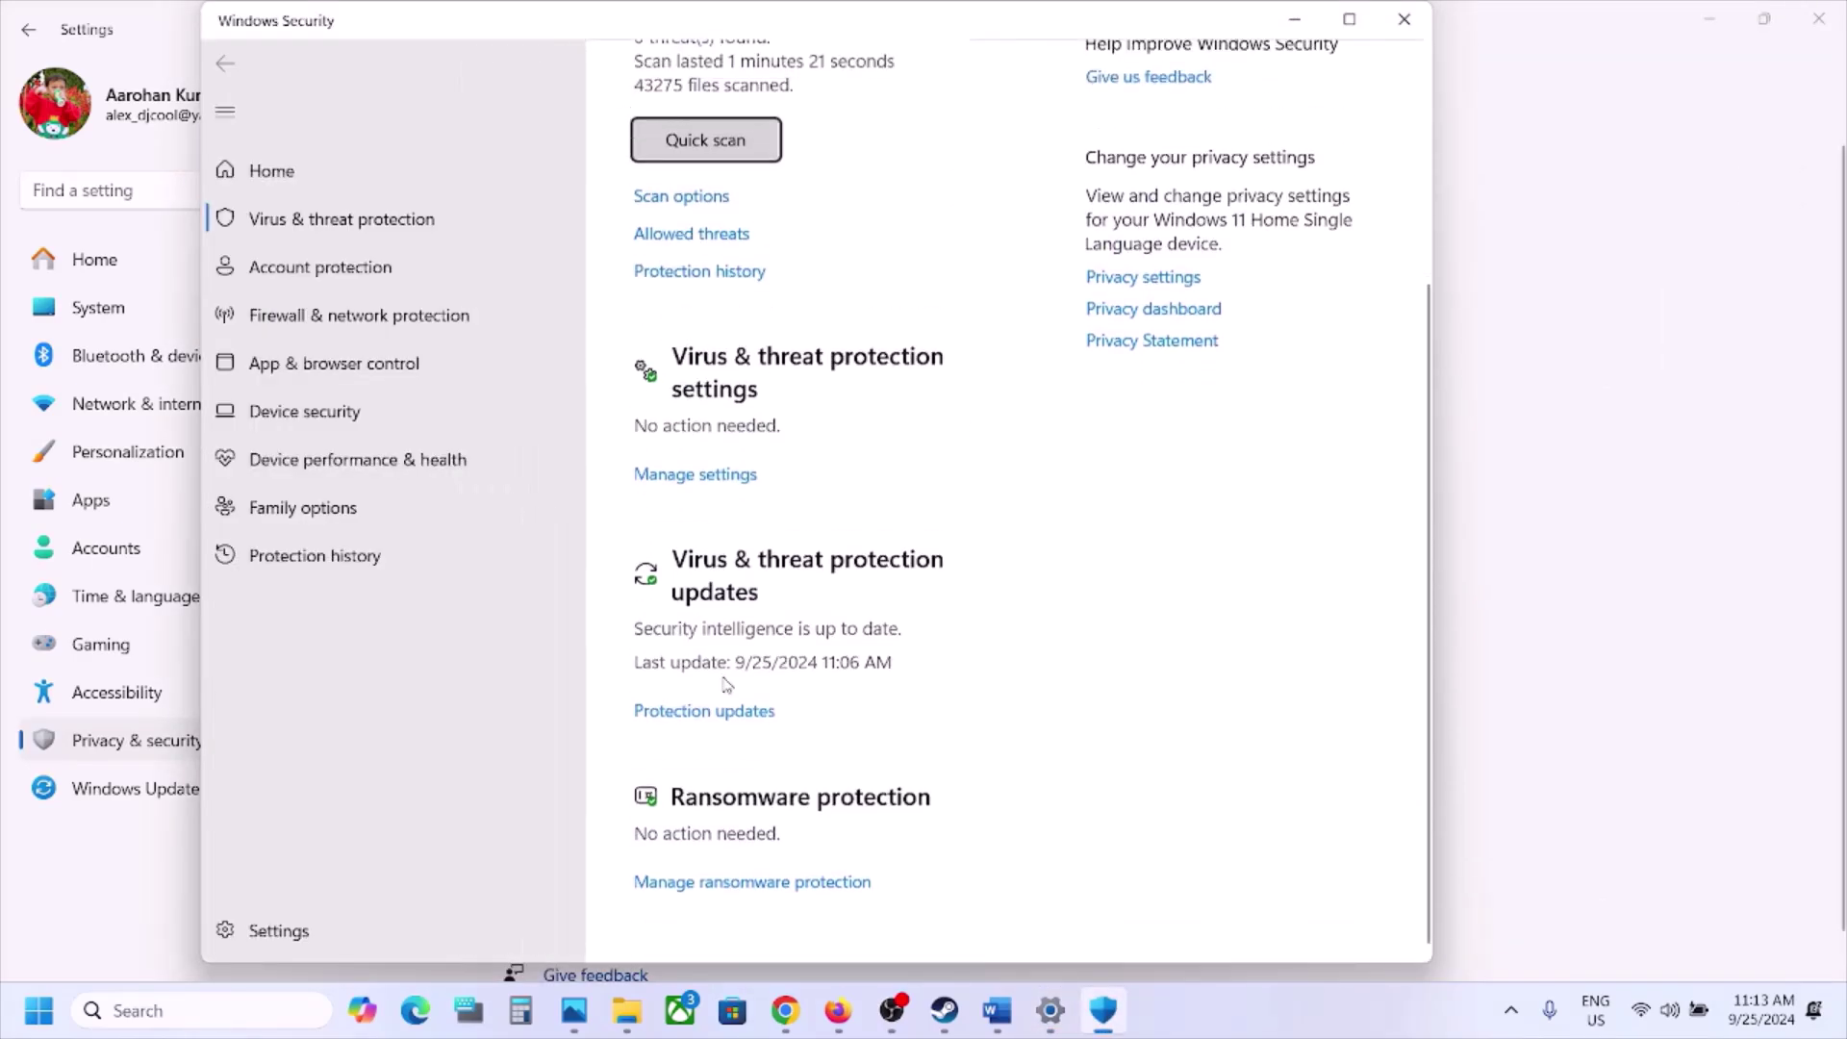
left_click(711, 880)
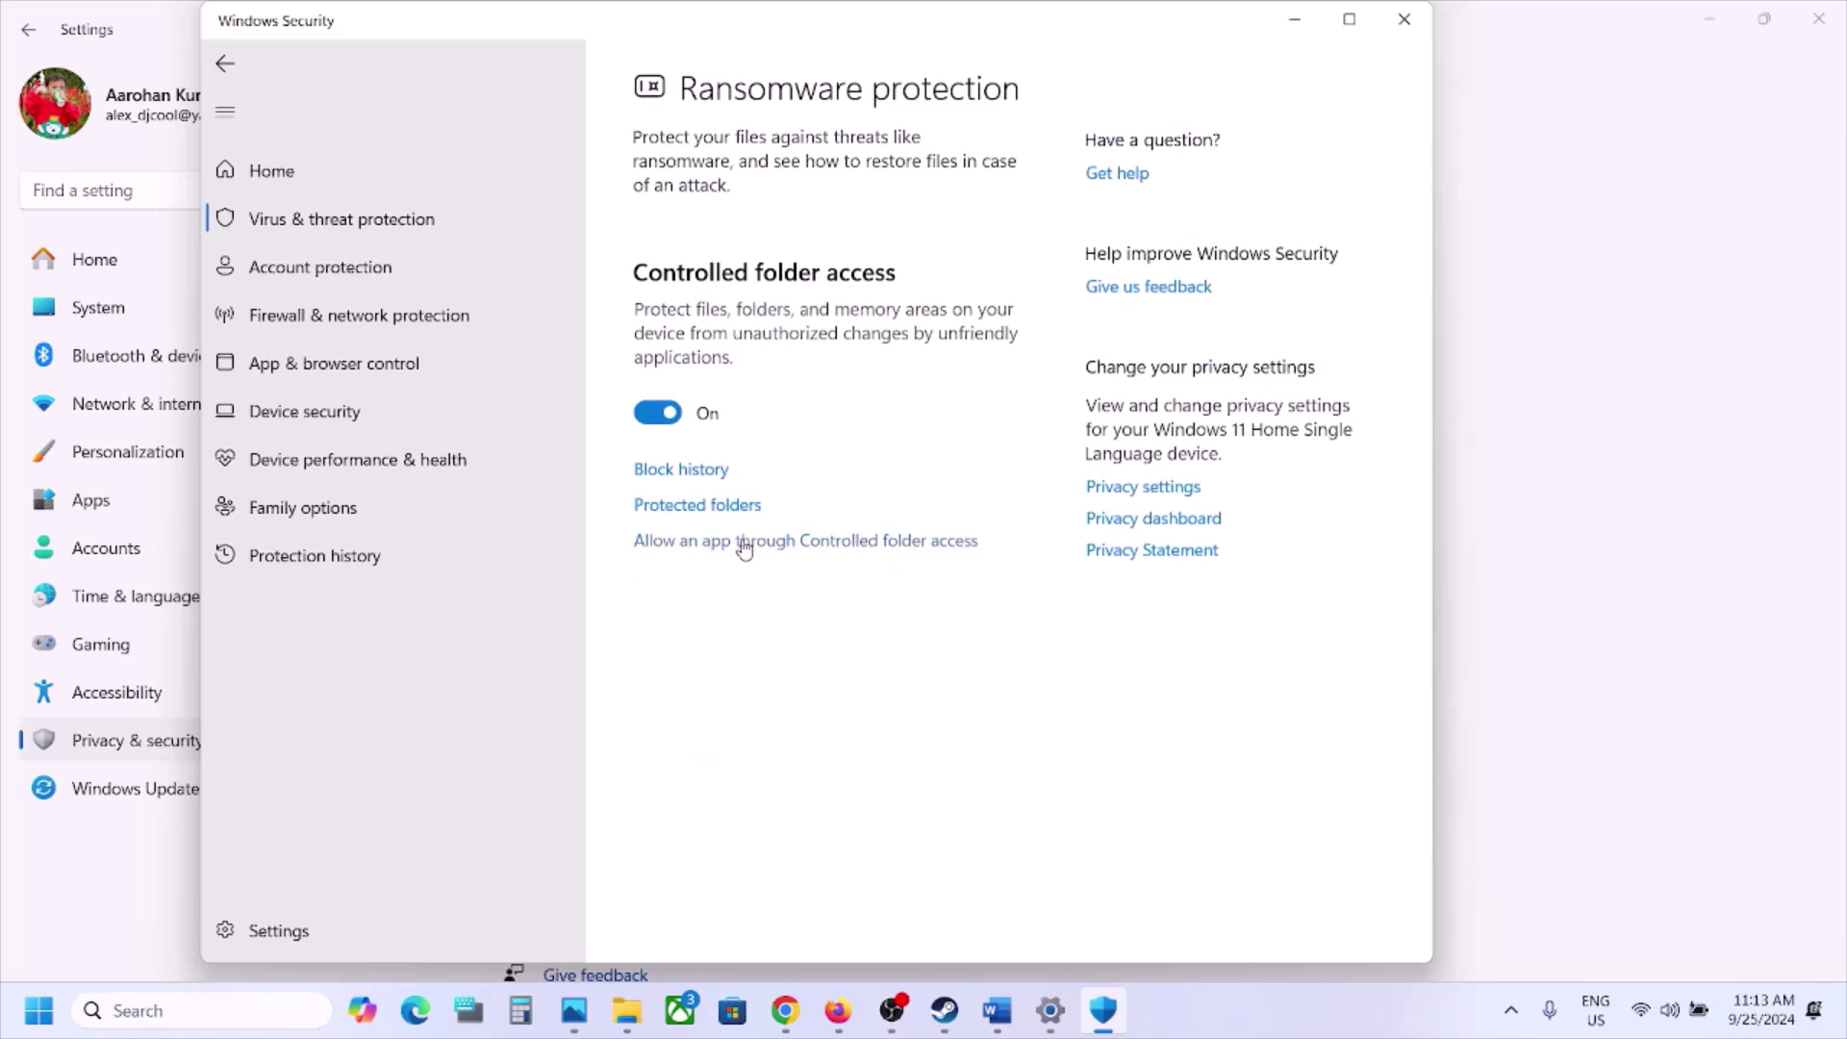
left_click(757, 545)
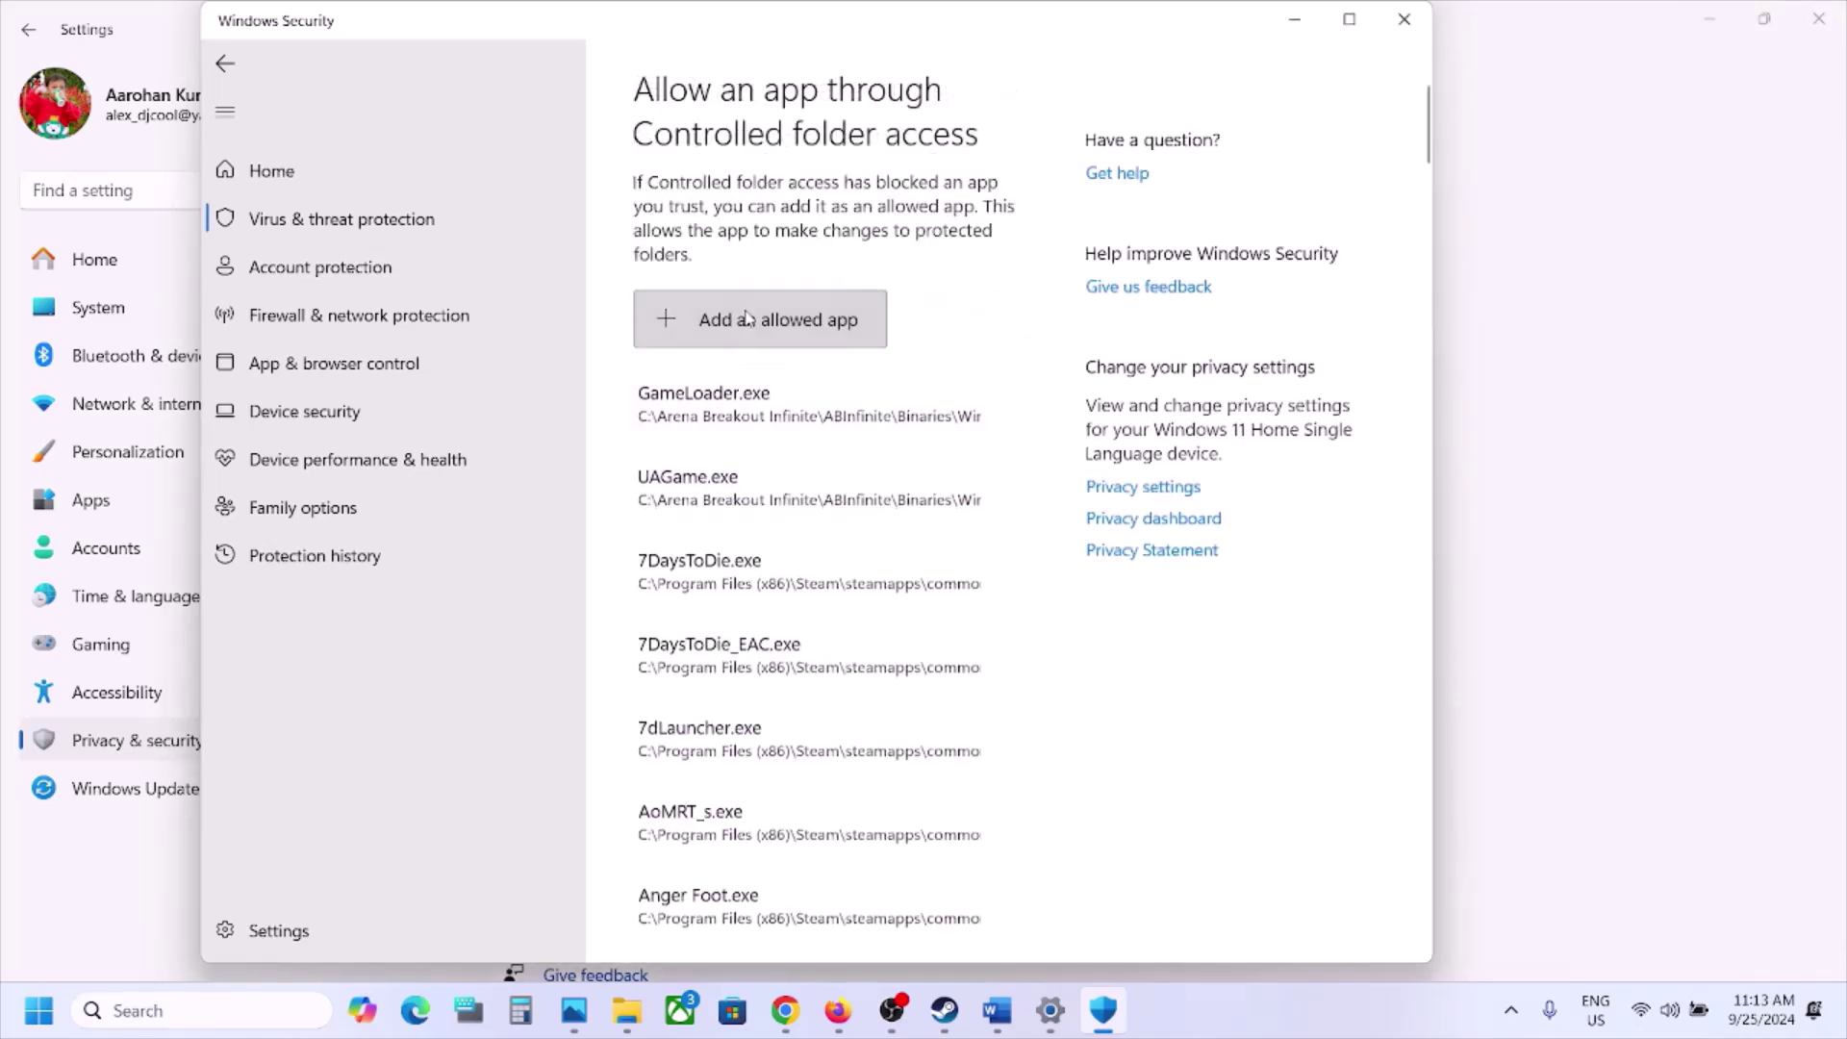
Allow the ForeverWinter application from The Forever Winter's Windows folder through Controlled folder access
left_click(755, 320)
left_click(757, 416)
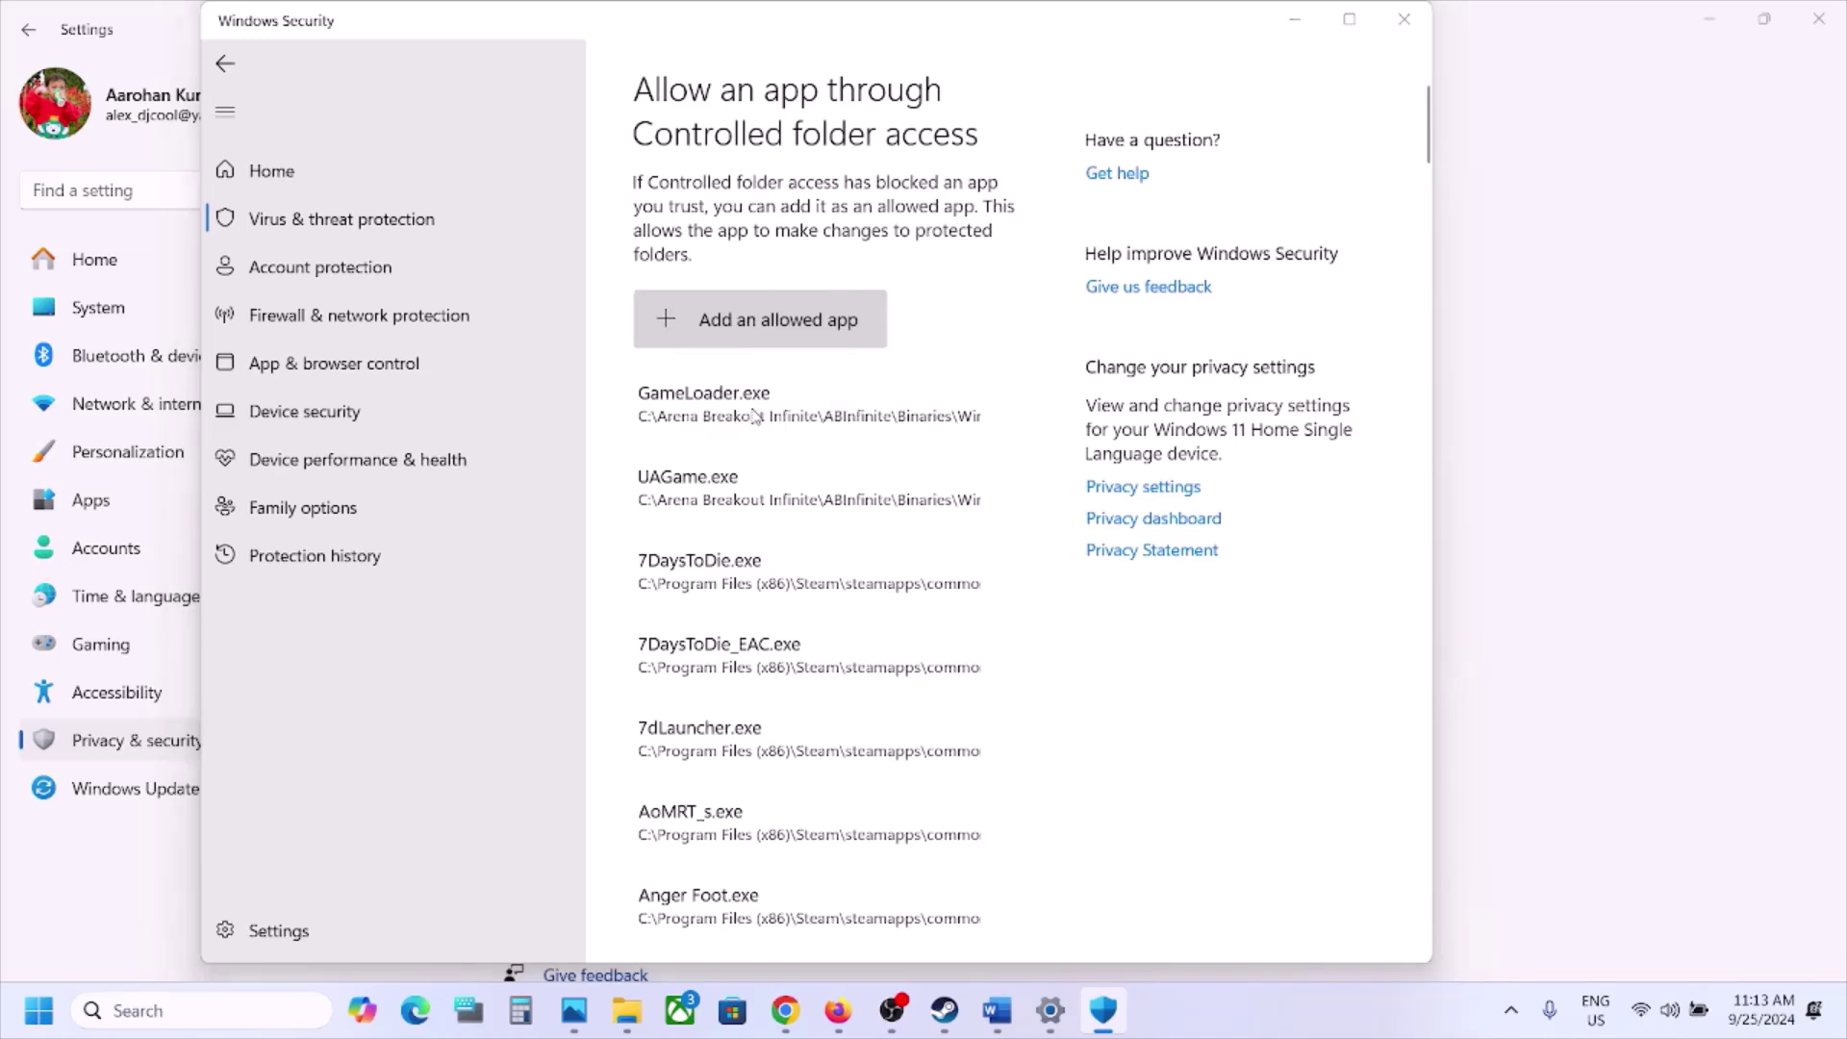
left_click(839, 67)
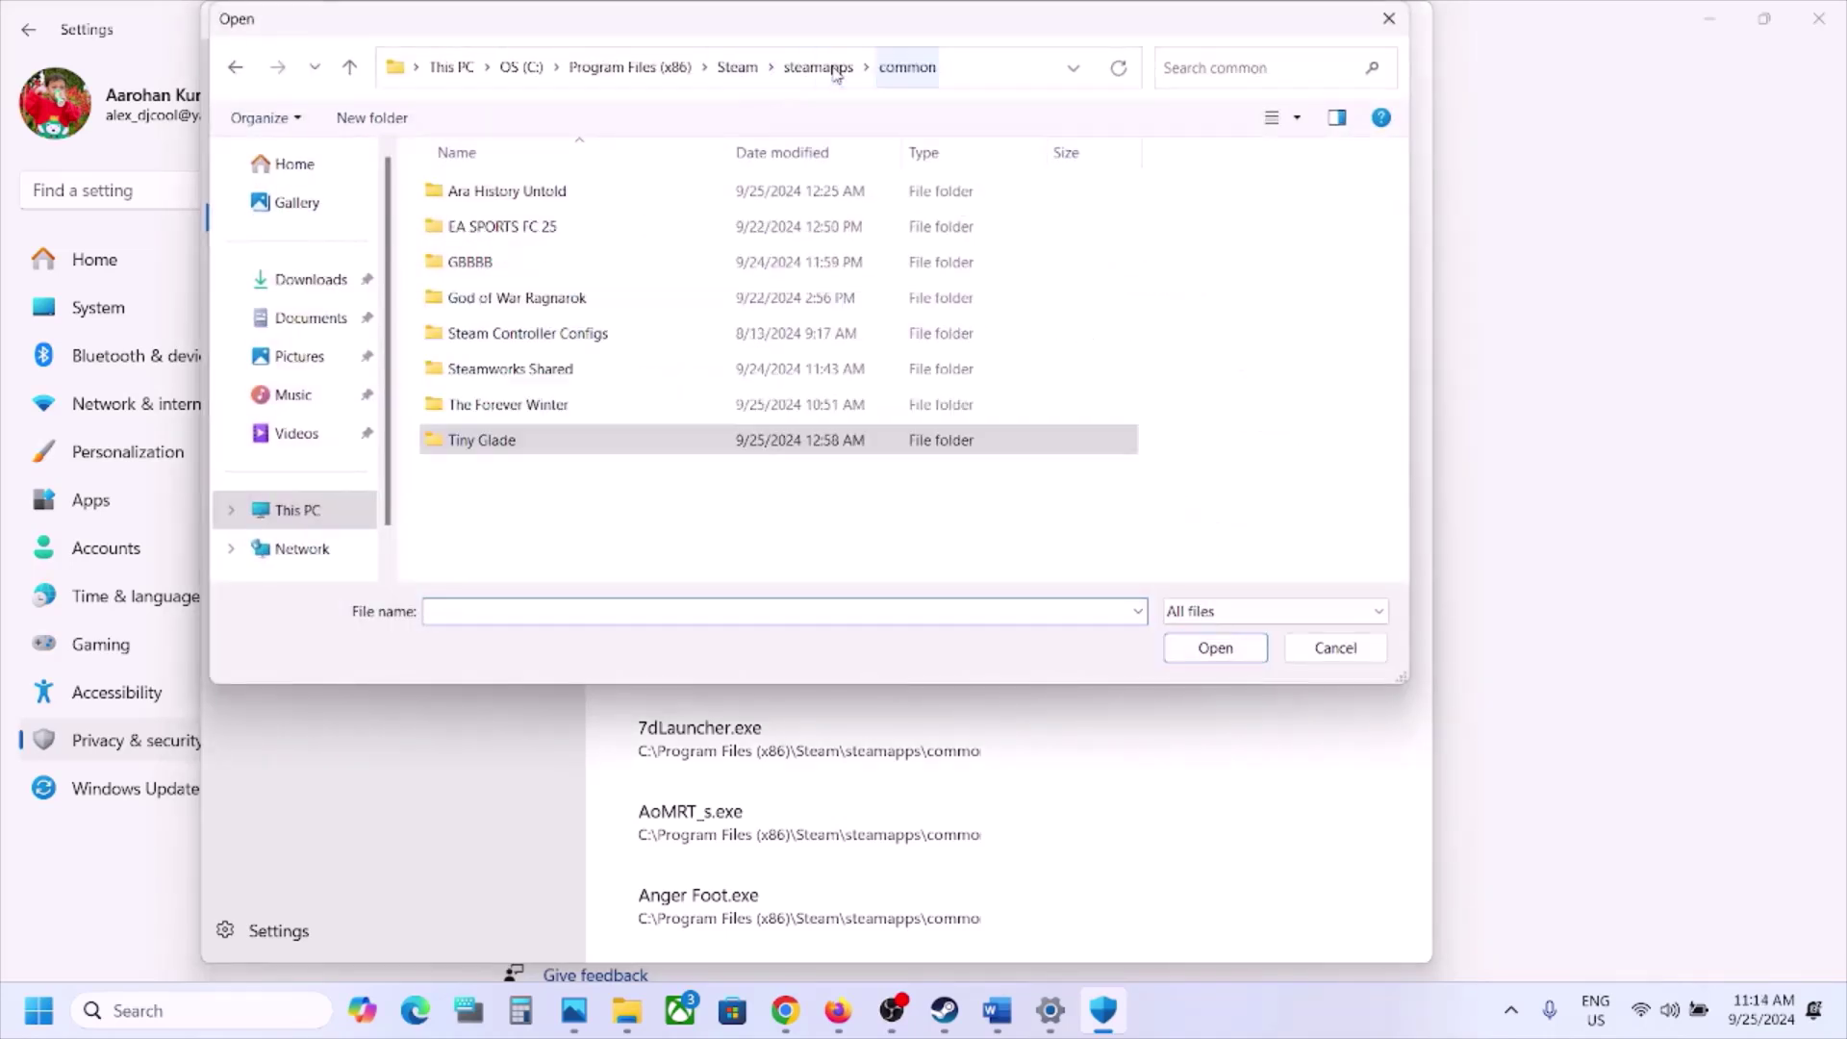
left_click(516, 402)
double_click(516, 402)
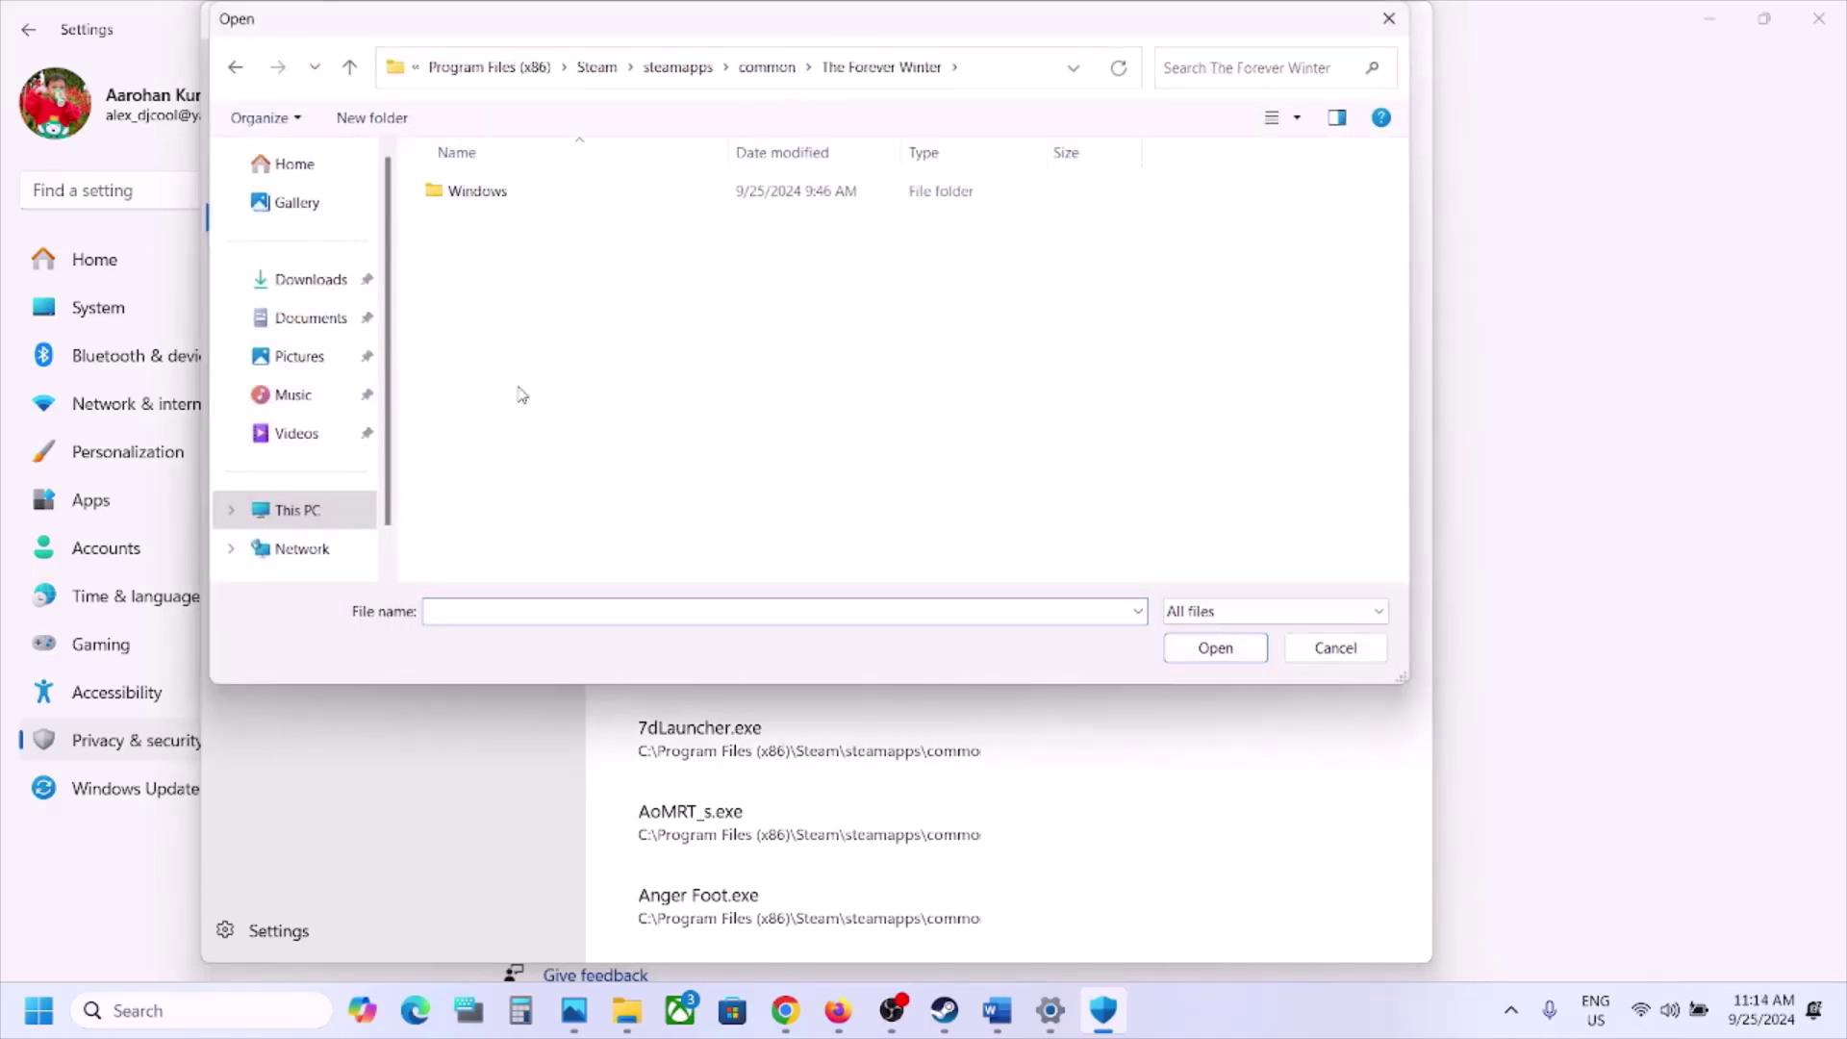
left_click(502, 196)
double_click(502, 197)
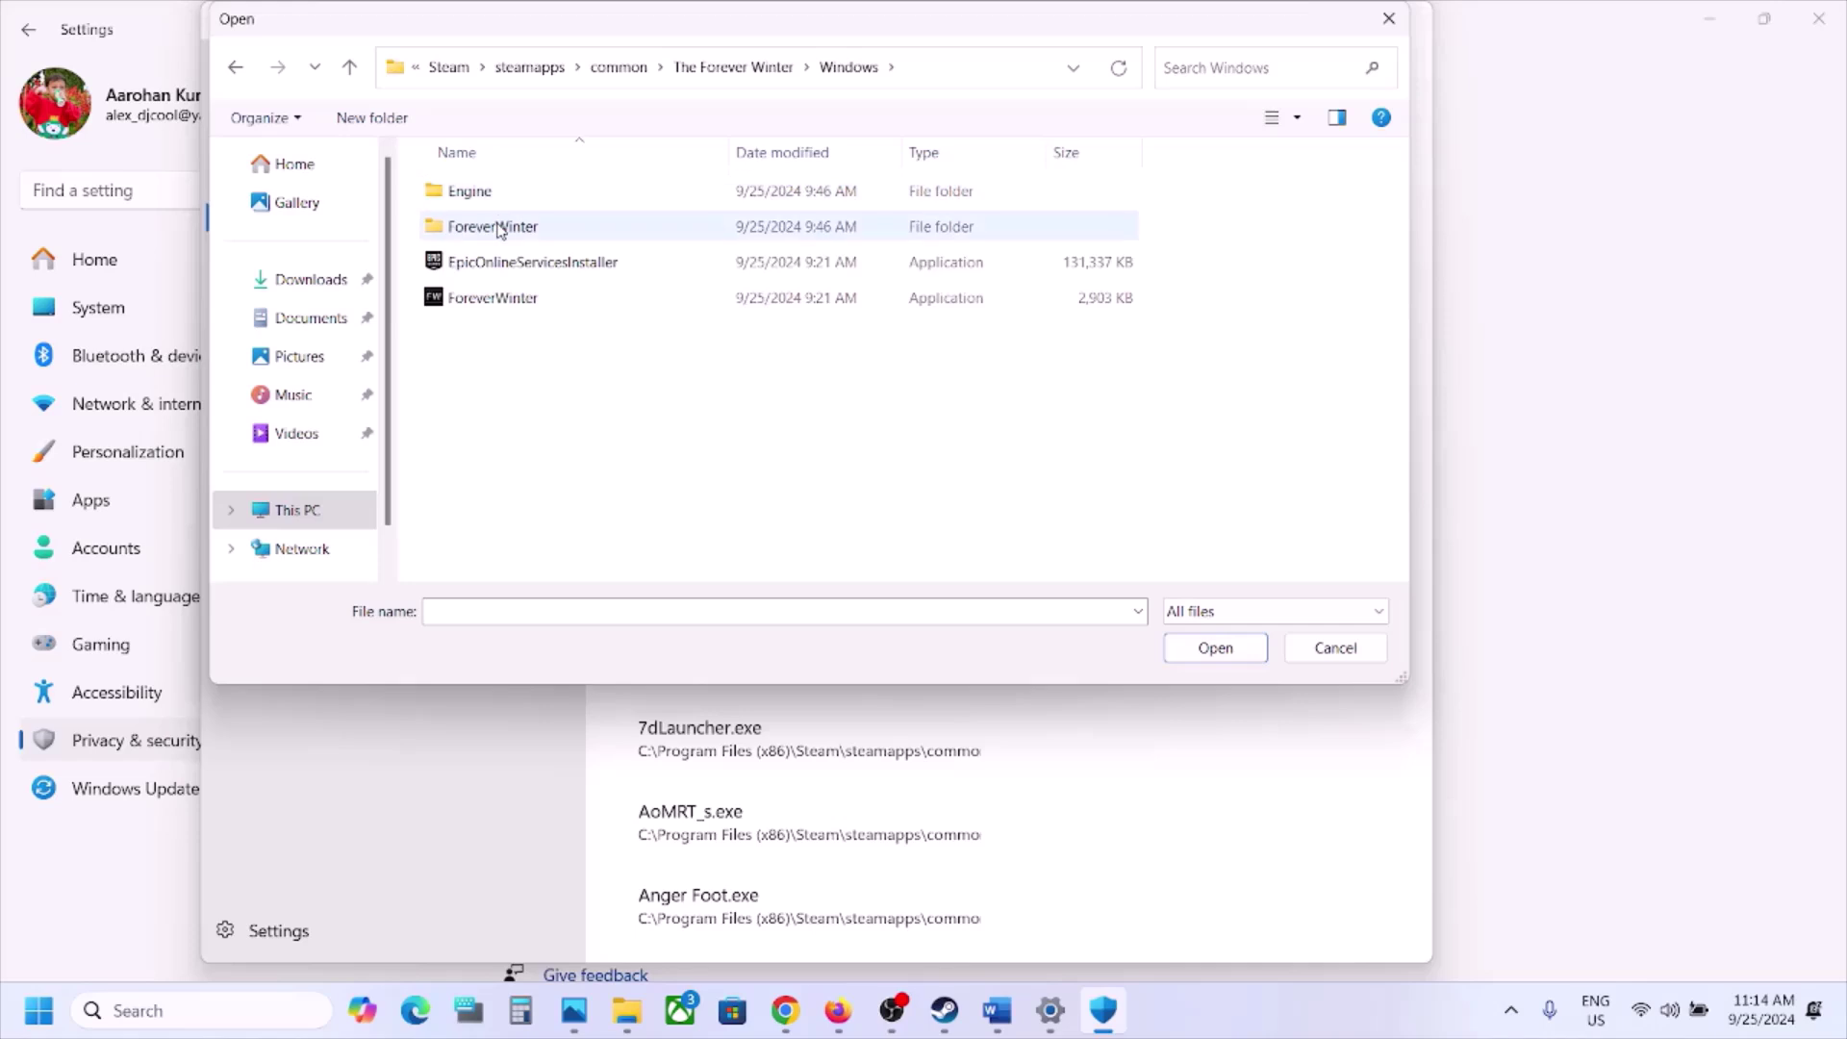
left_click(494, 297)
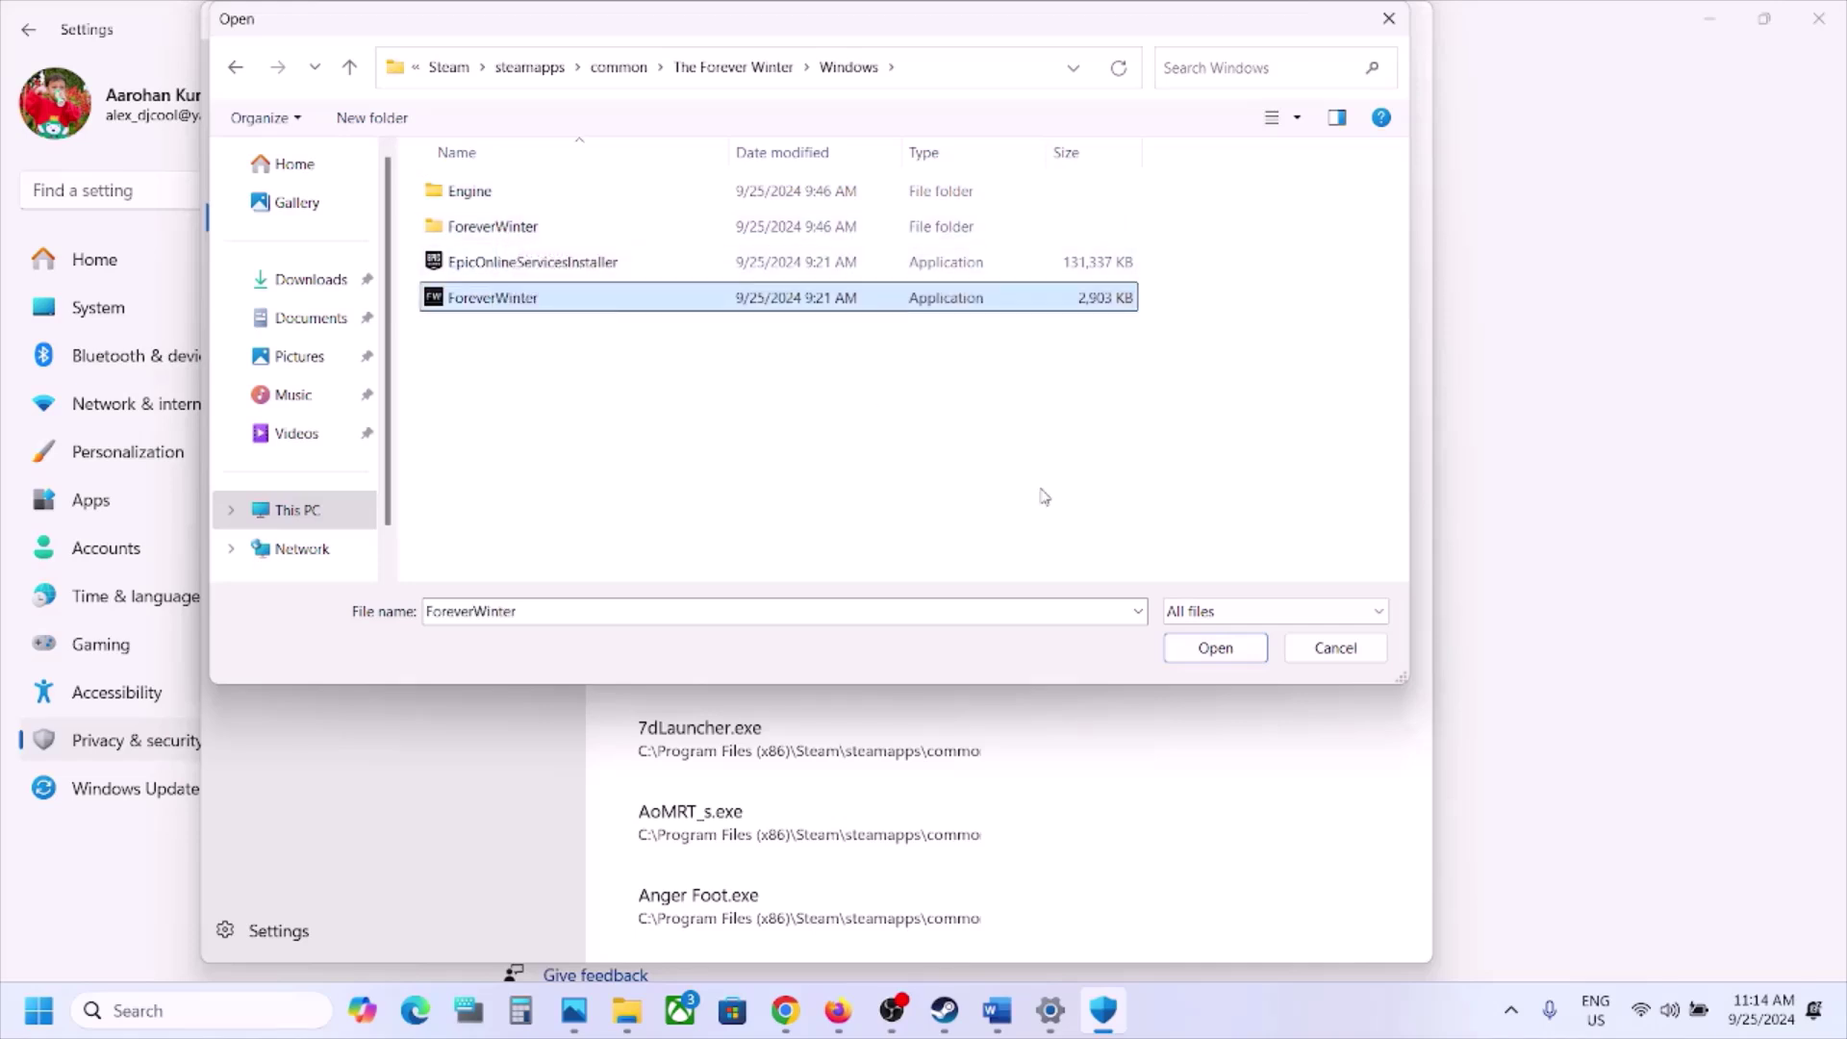
left_click(1218, 658)
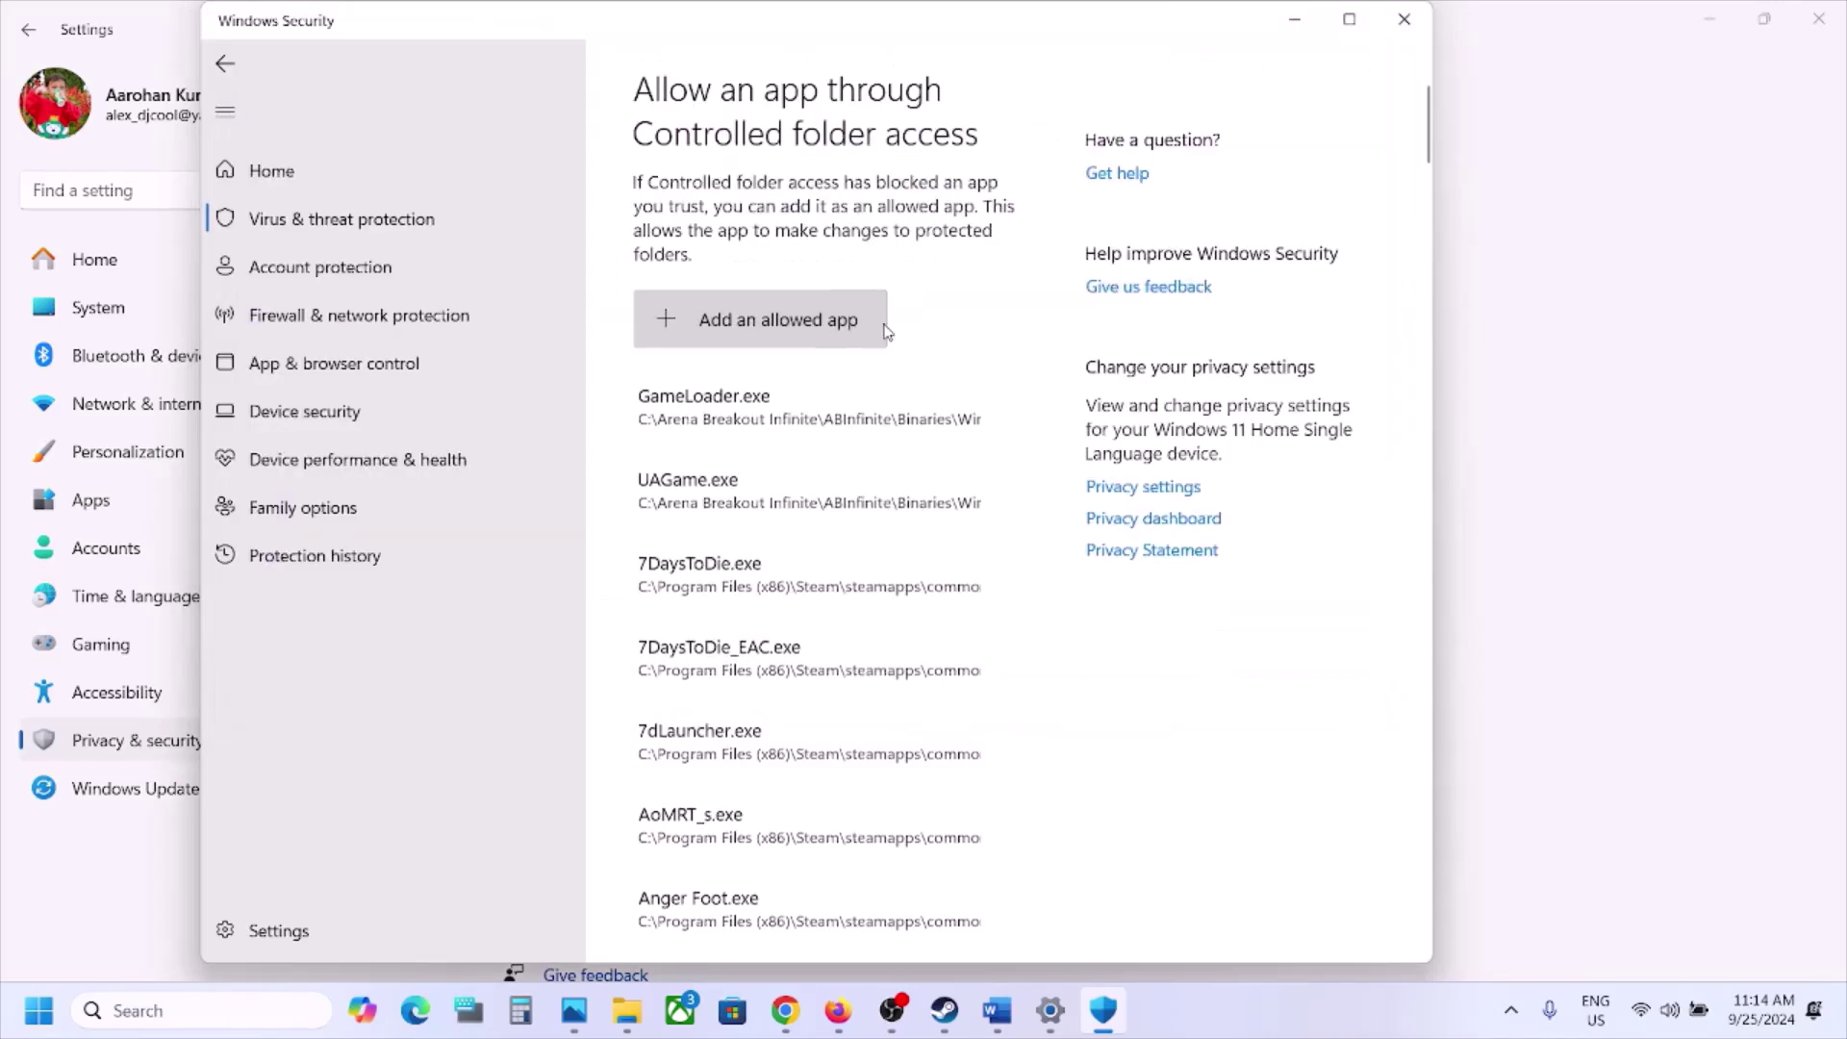
Add ForeverWinter-Win64-Shipping from the ForeverWinter\Binaries\Win64 folder as an allowed app for Controlled folder access
left_click(839, 322)
left_click(707, 414)
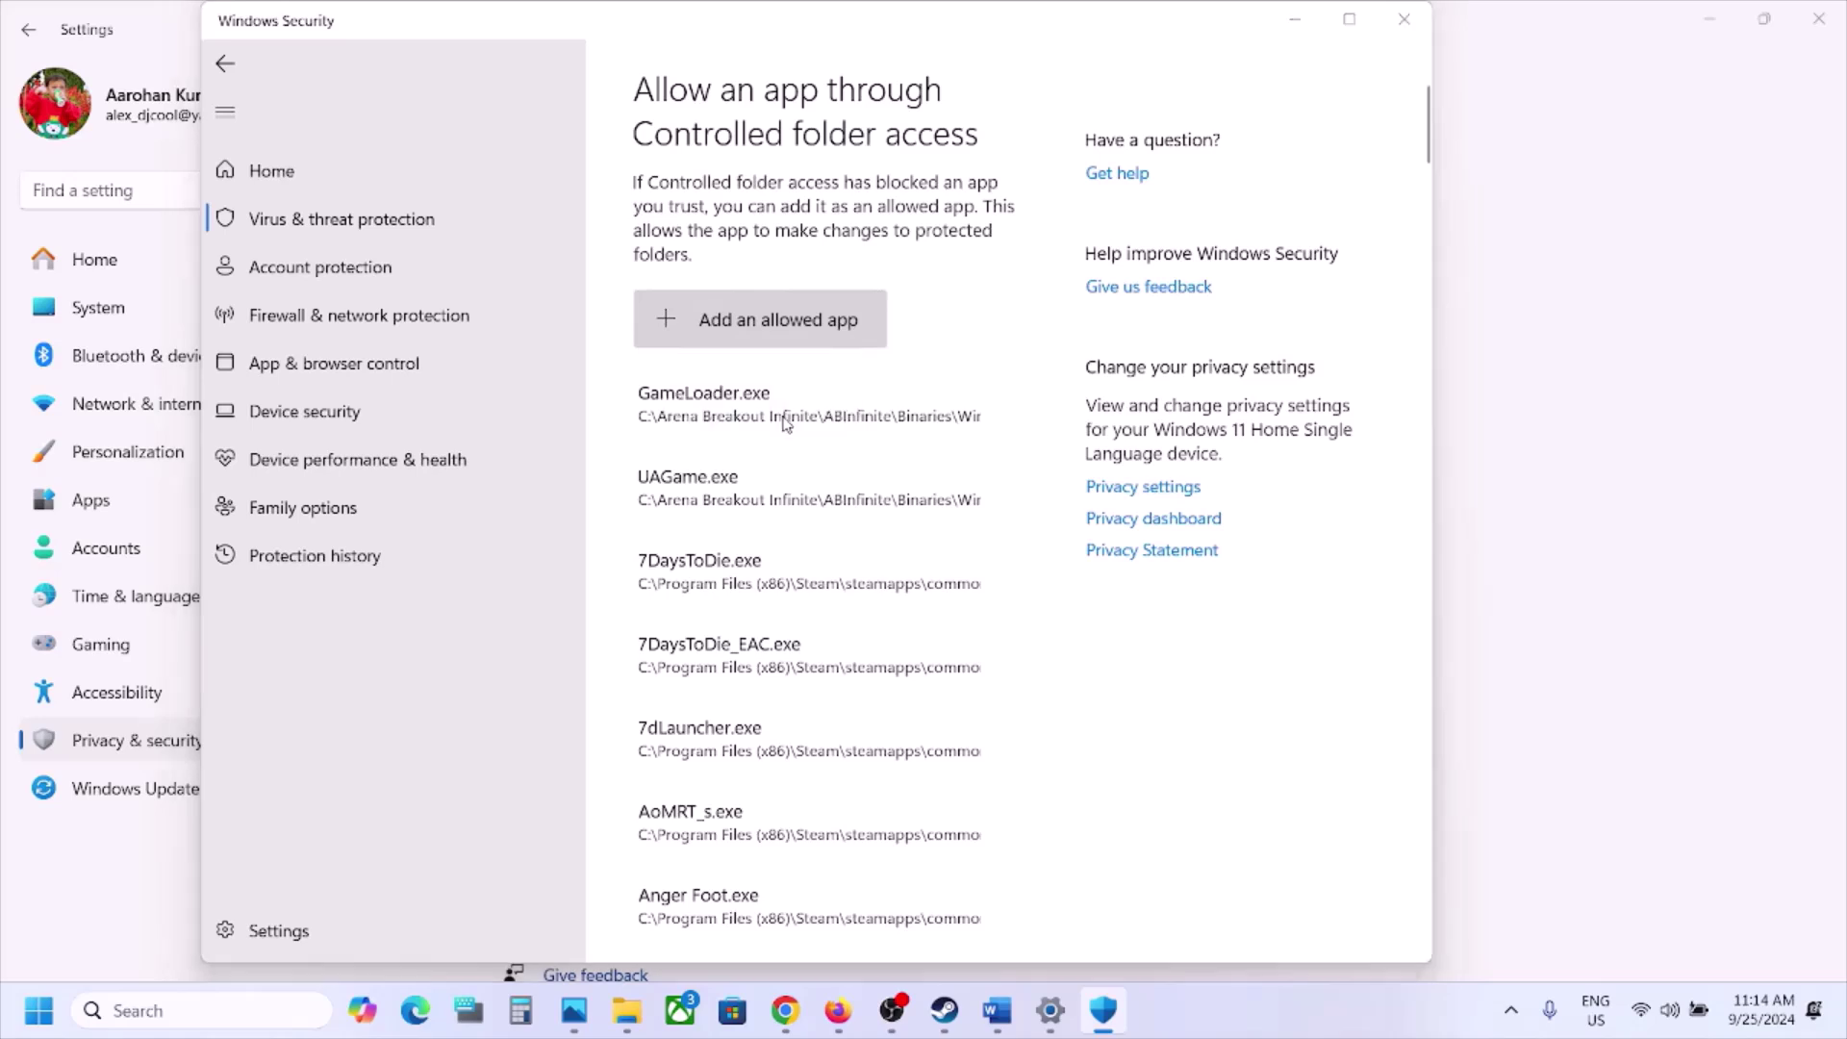
double_click(491, 228)
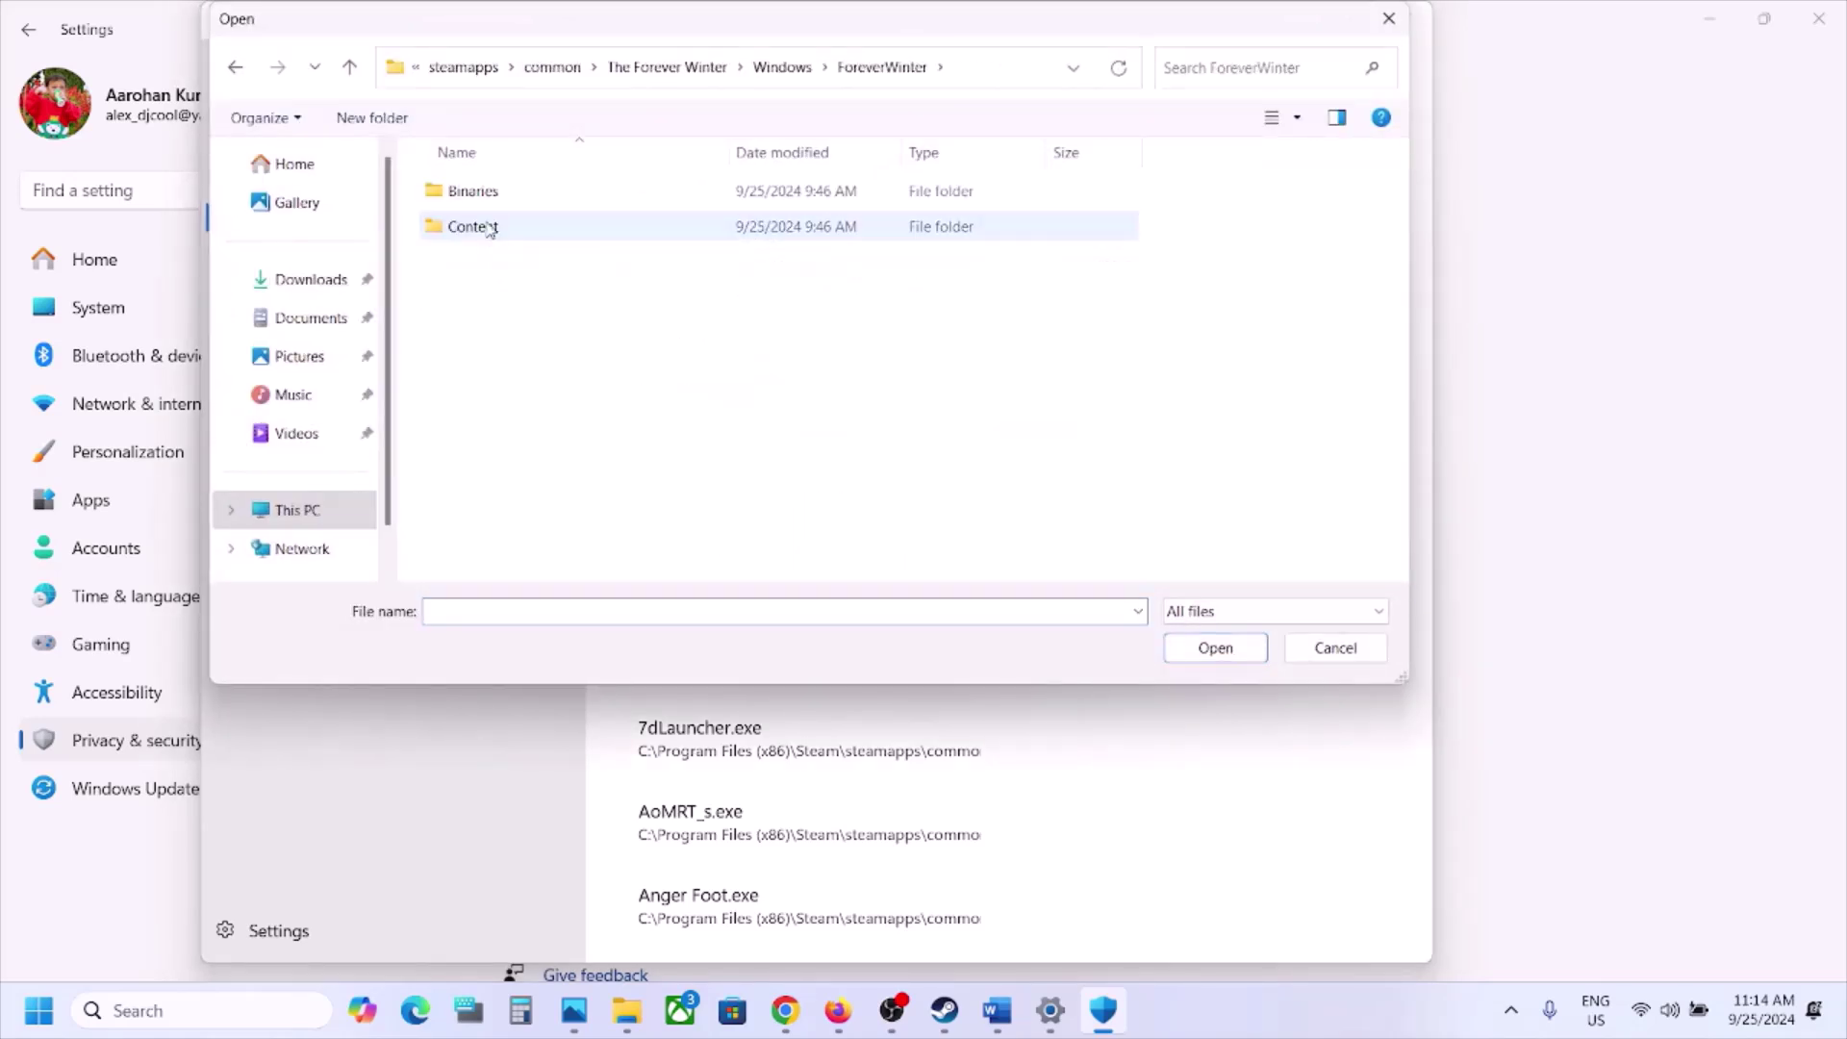
double_click(477, 190)
double_click(477, 191)
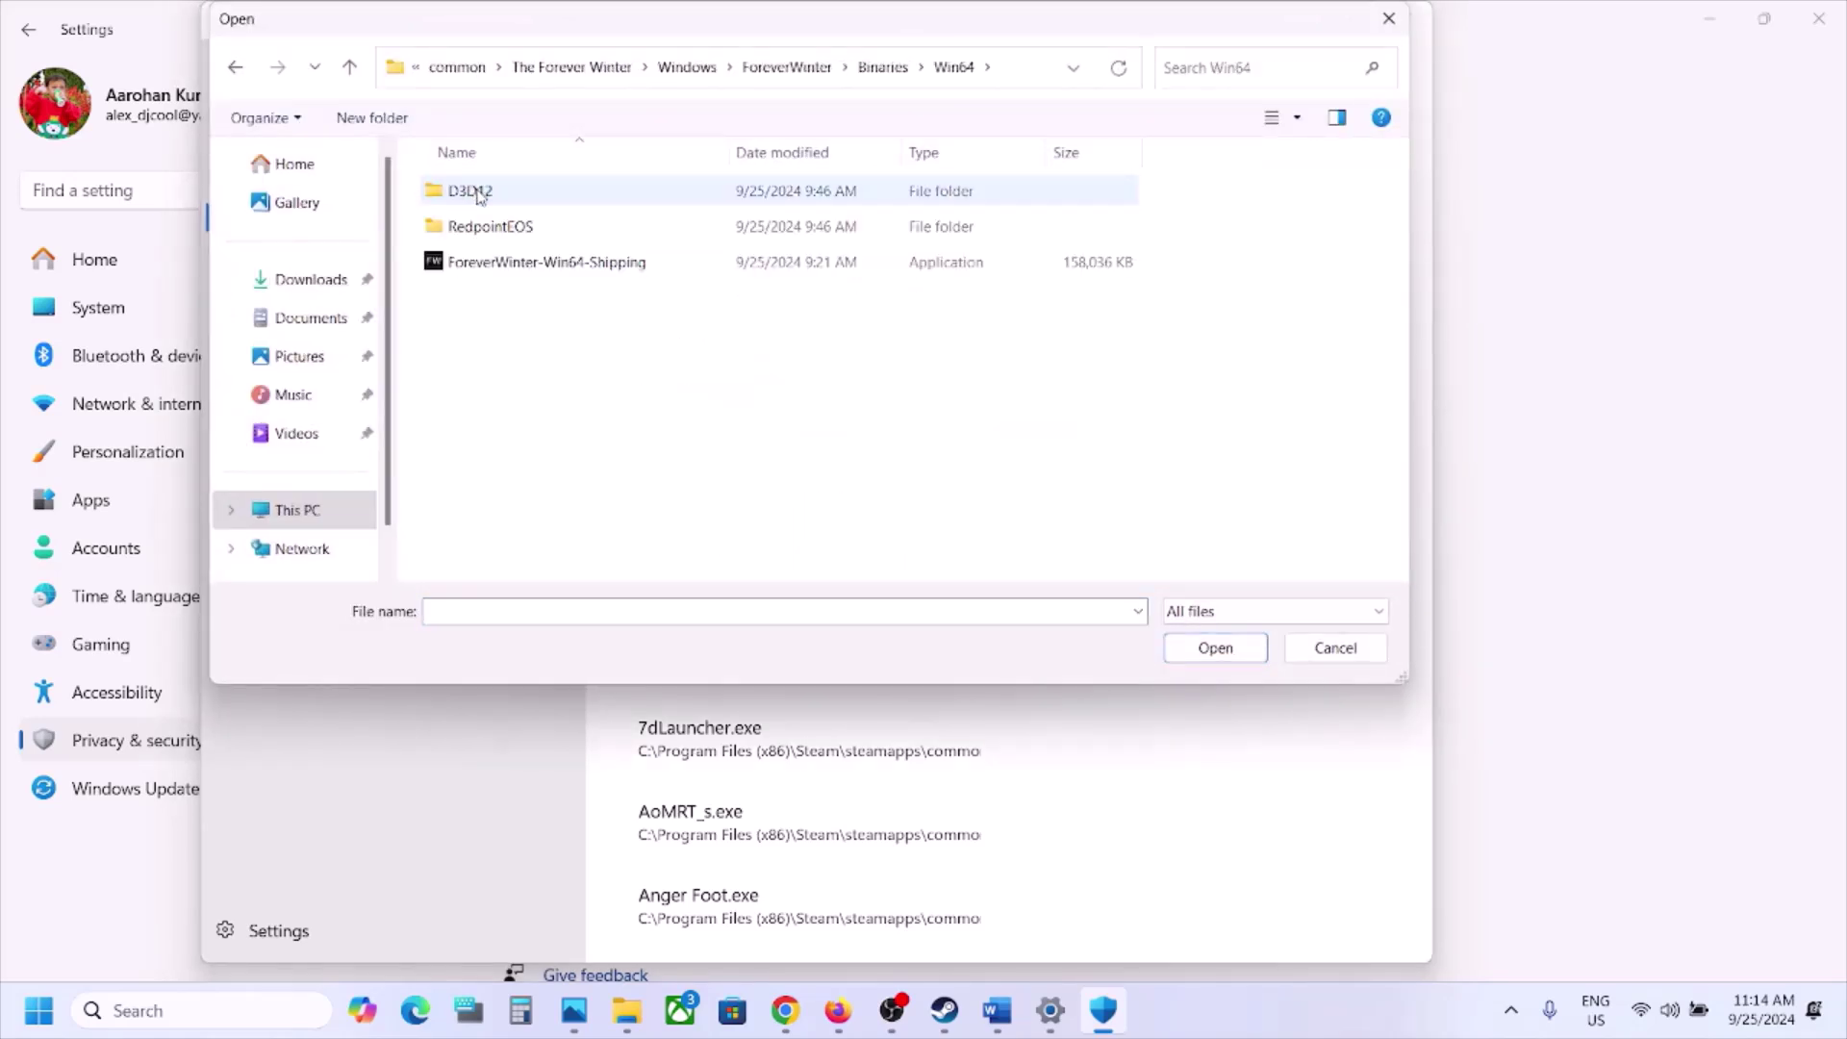
left_click(507, 262)
left_click(1243, 656)
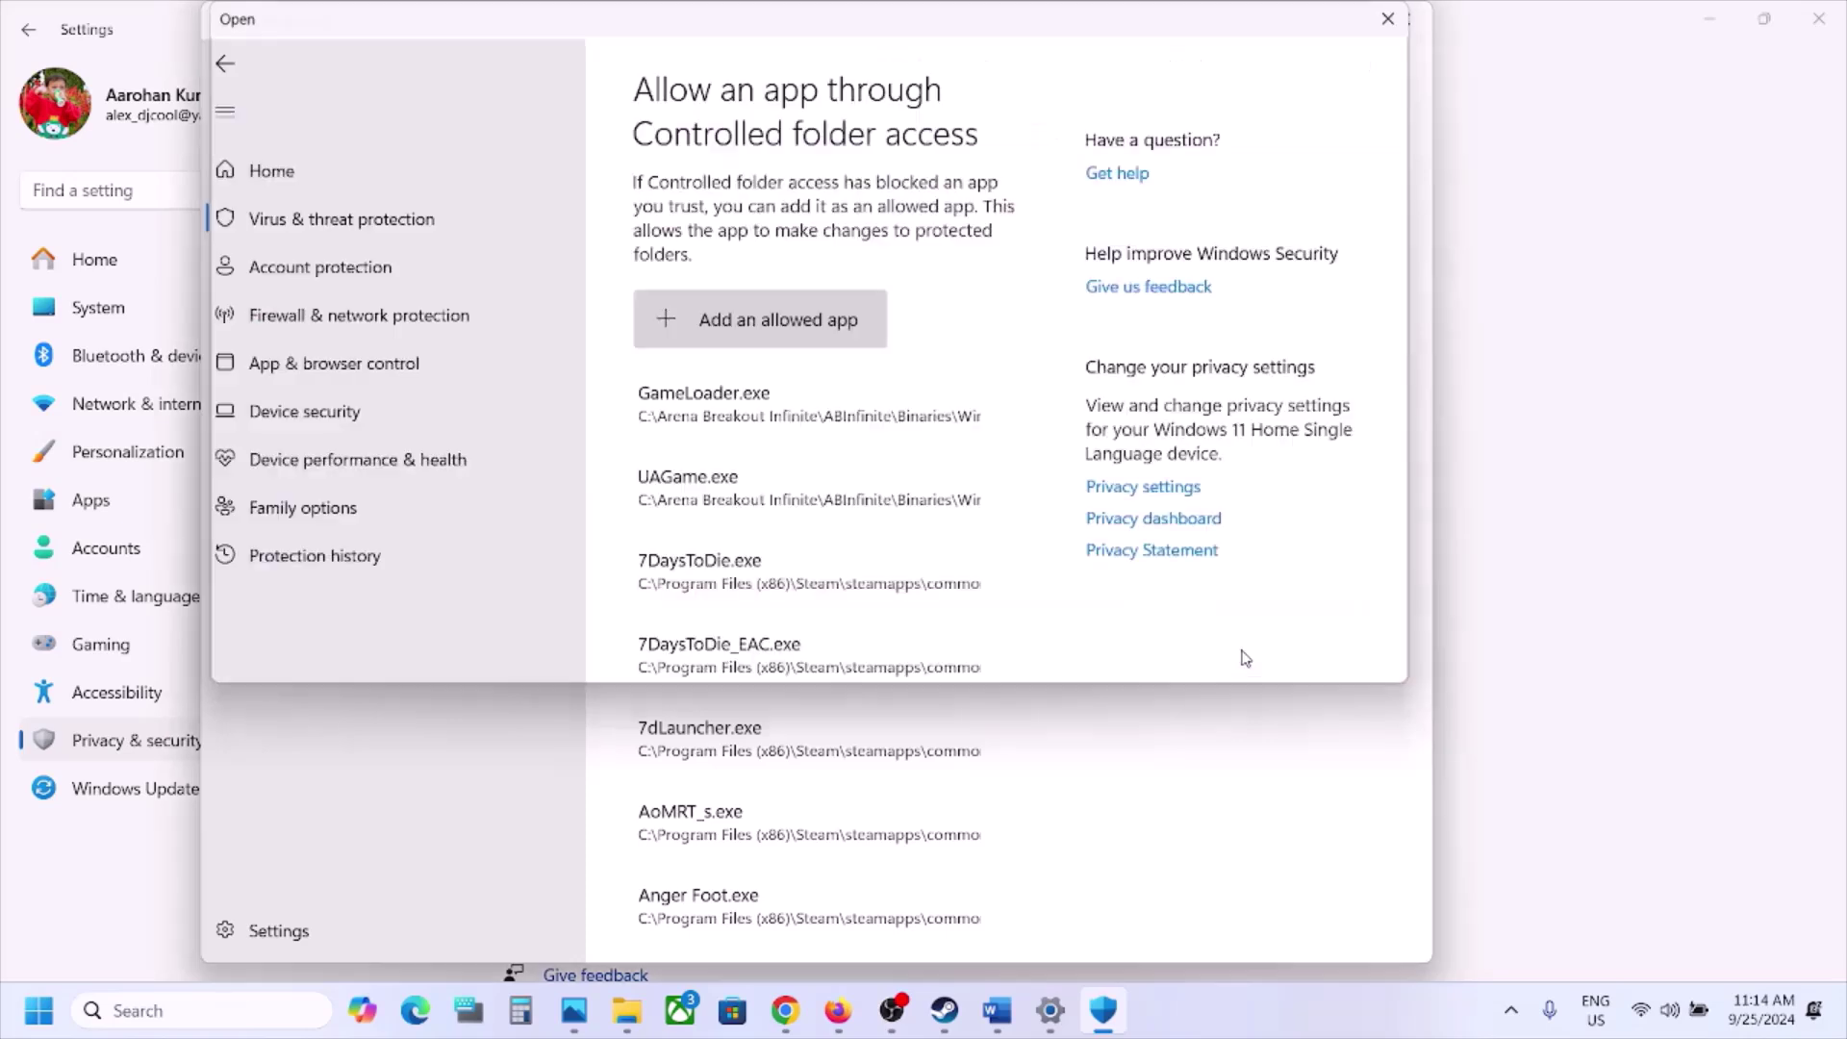
Open the Windows Defender Firewall settings in the System and Security section of Control Panel
left_click(240, 1006)
type("control")
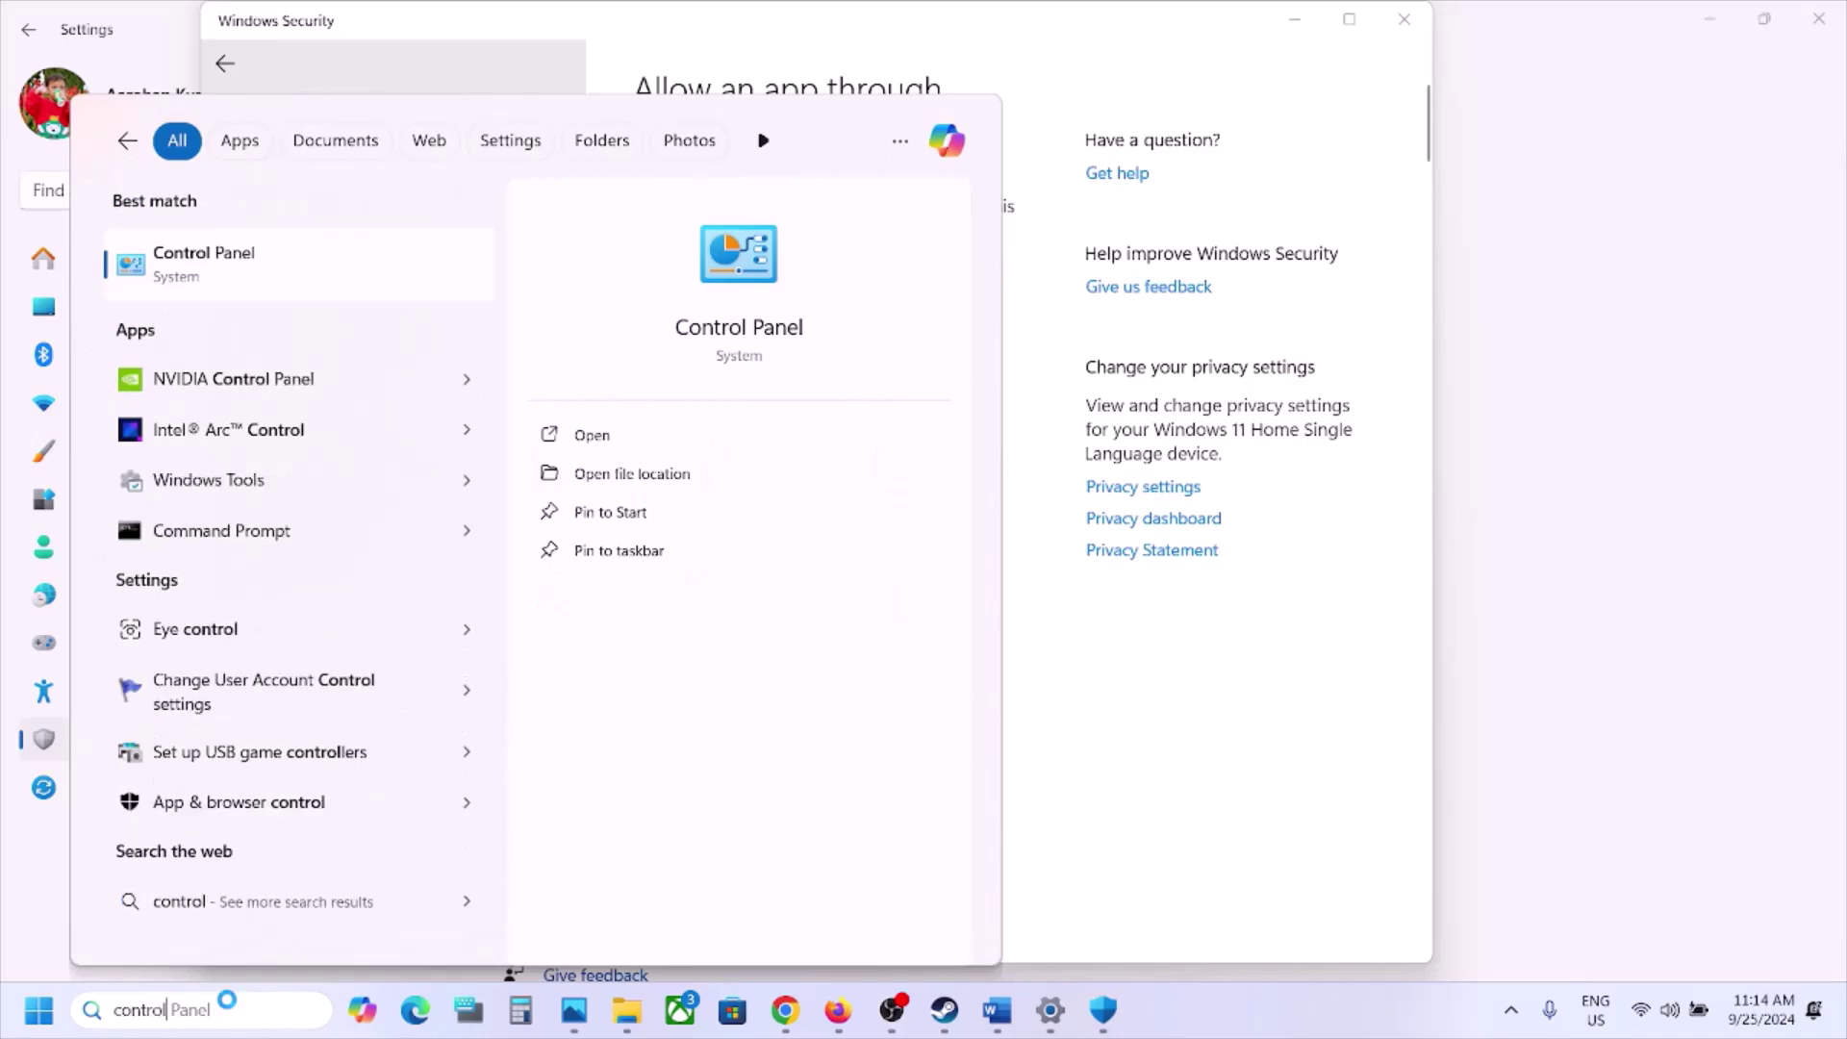
key("Return")
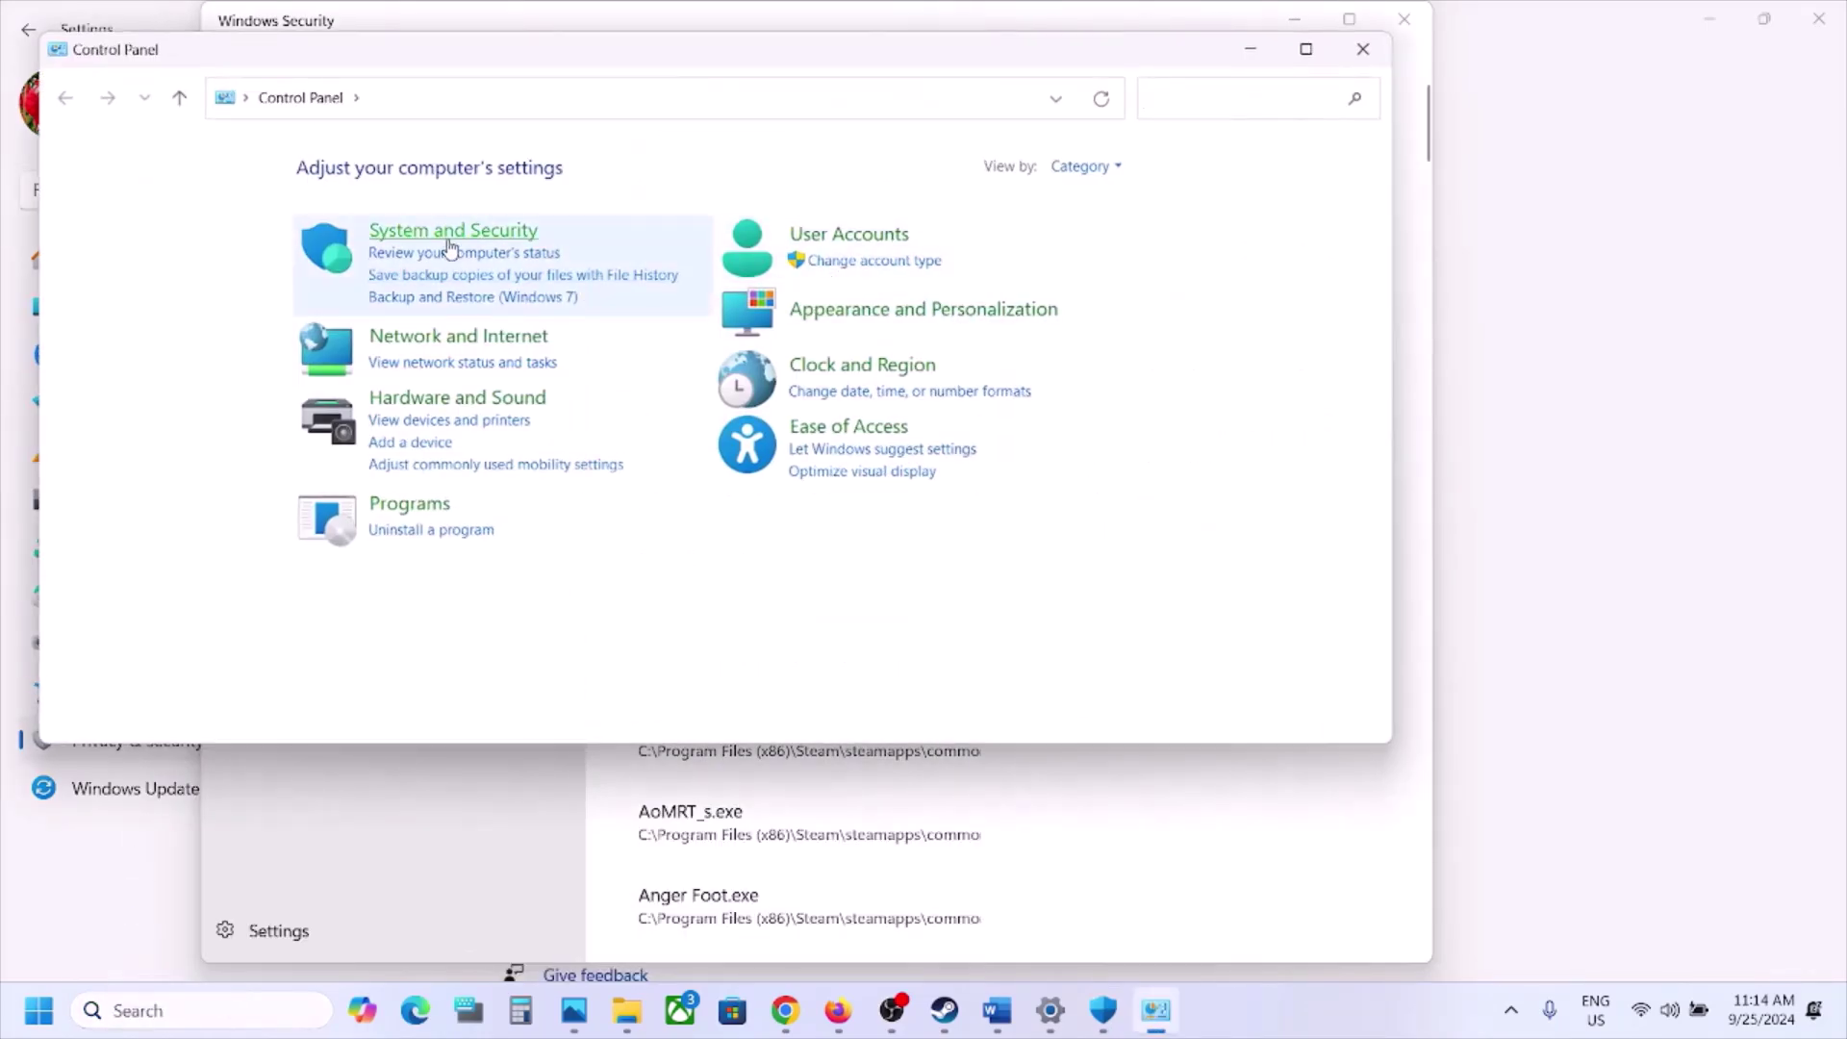
left_click(453, 231)
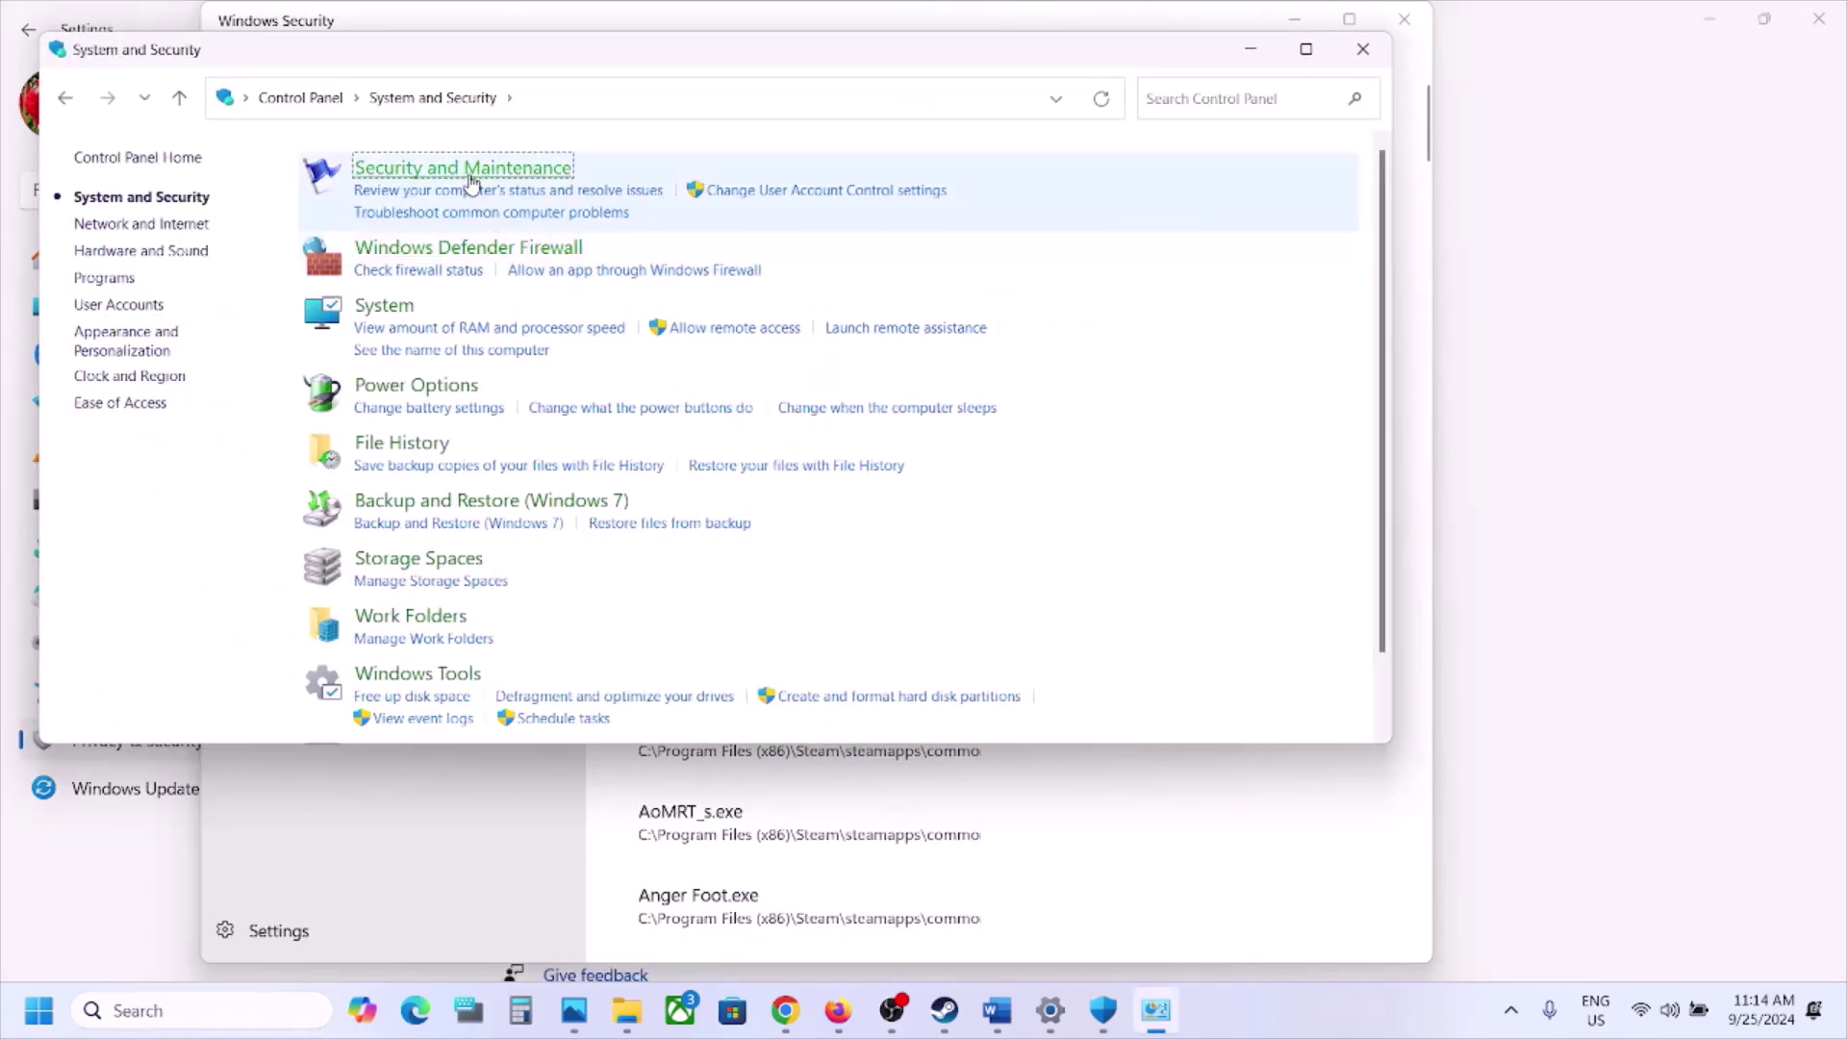
left_click(433, 248)
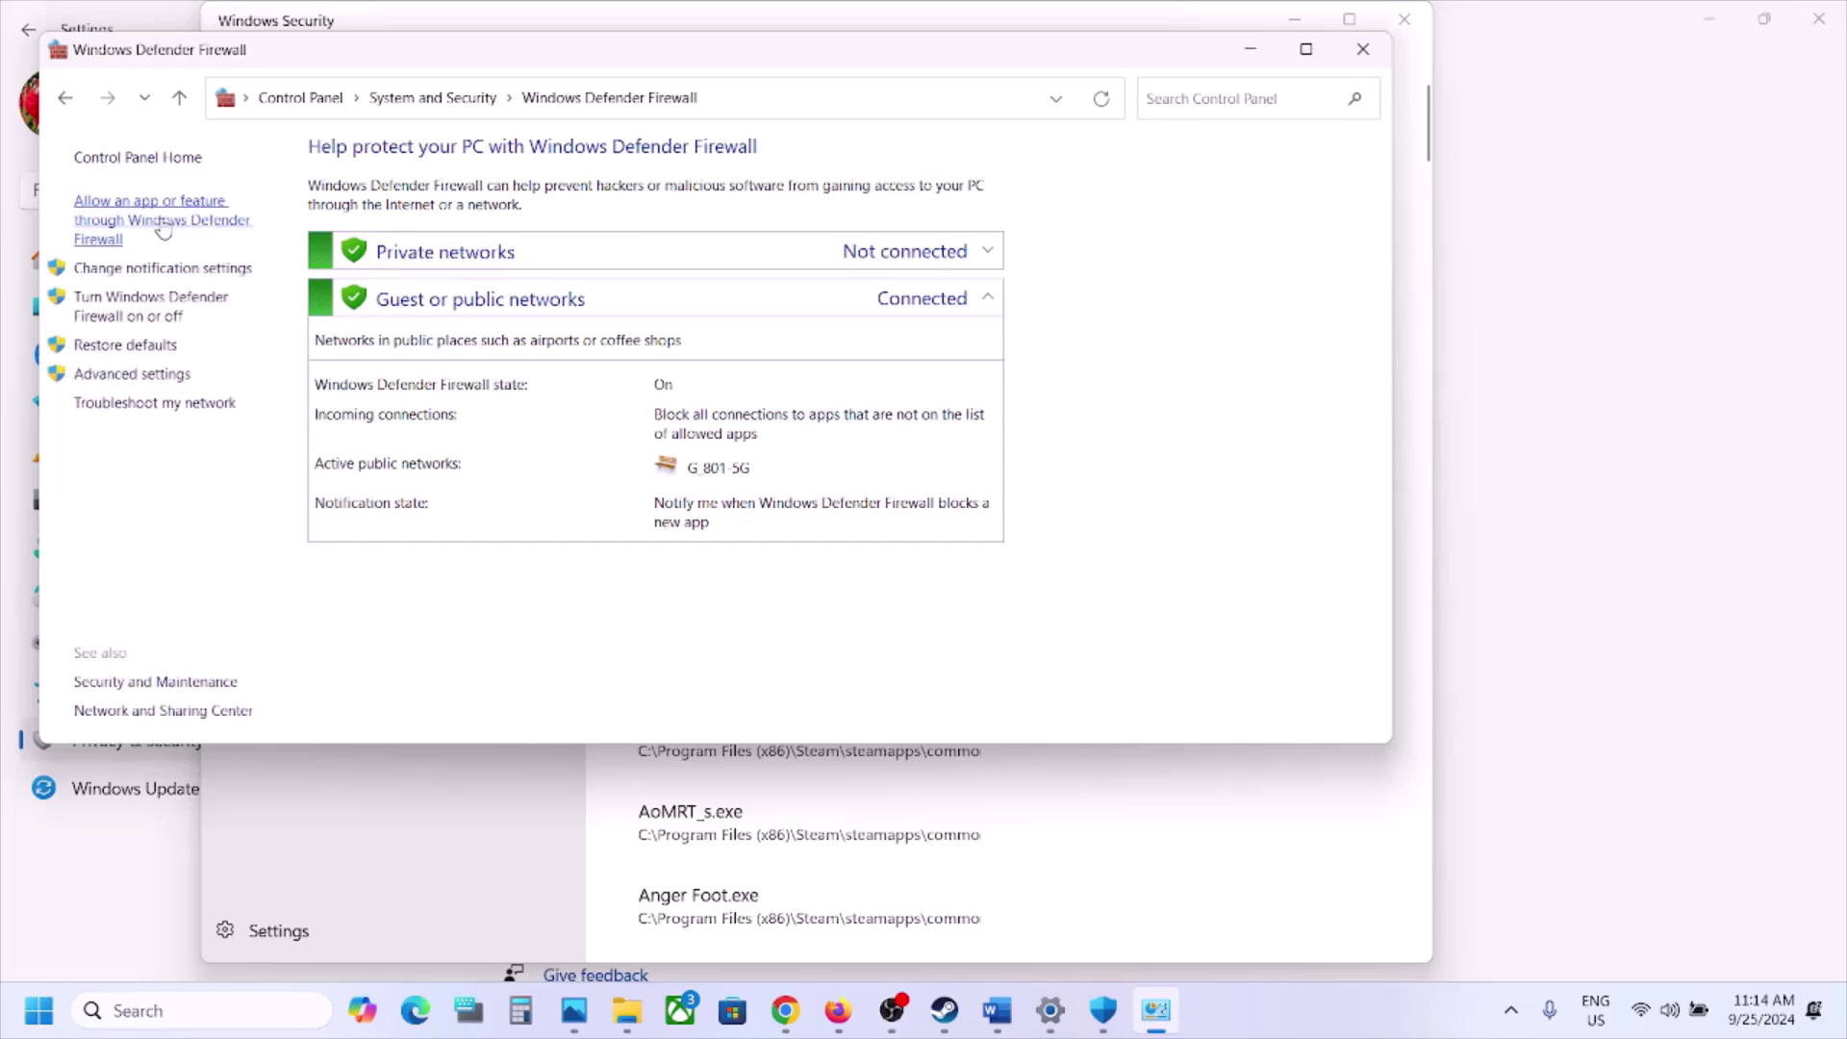
Open the firewall's allowed apps for editing and try to add ForeverWinter from The Forever Winter's Windows folder
left_click(156, 226)
left_click(989, 222)
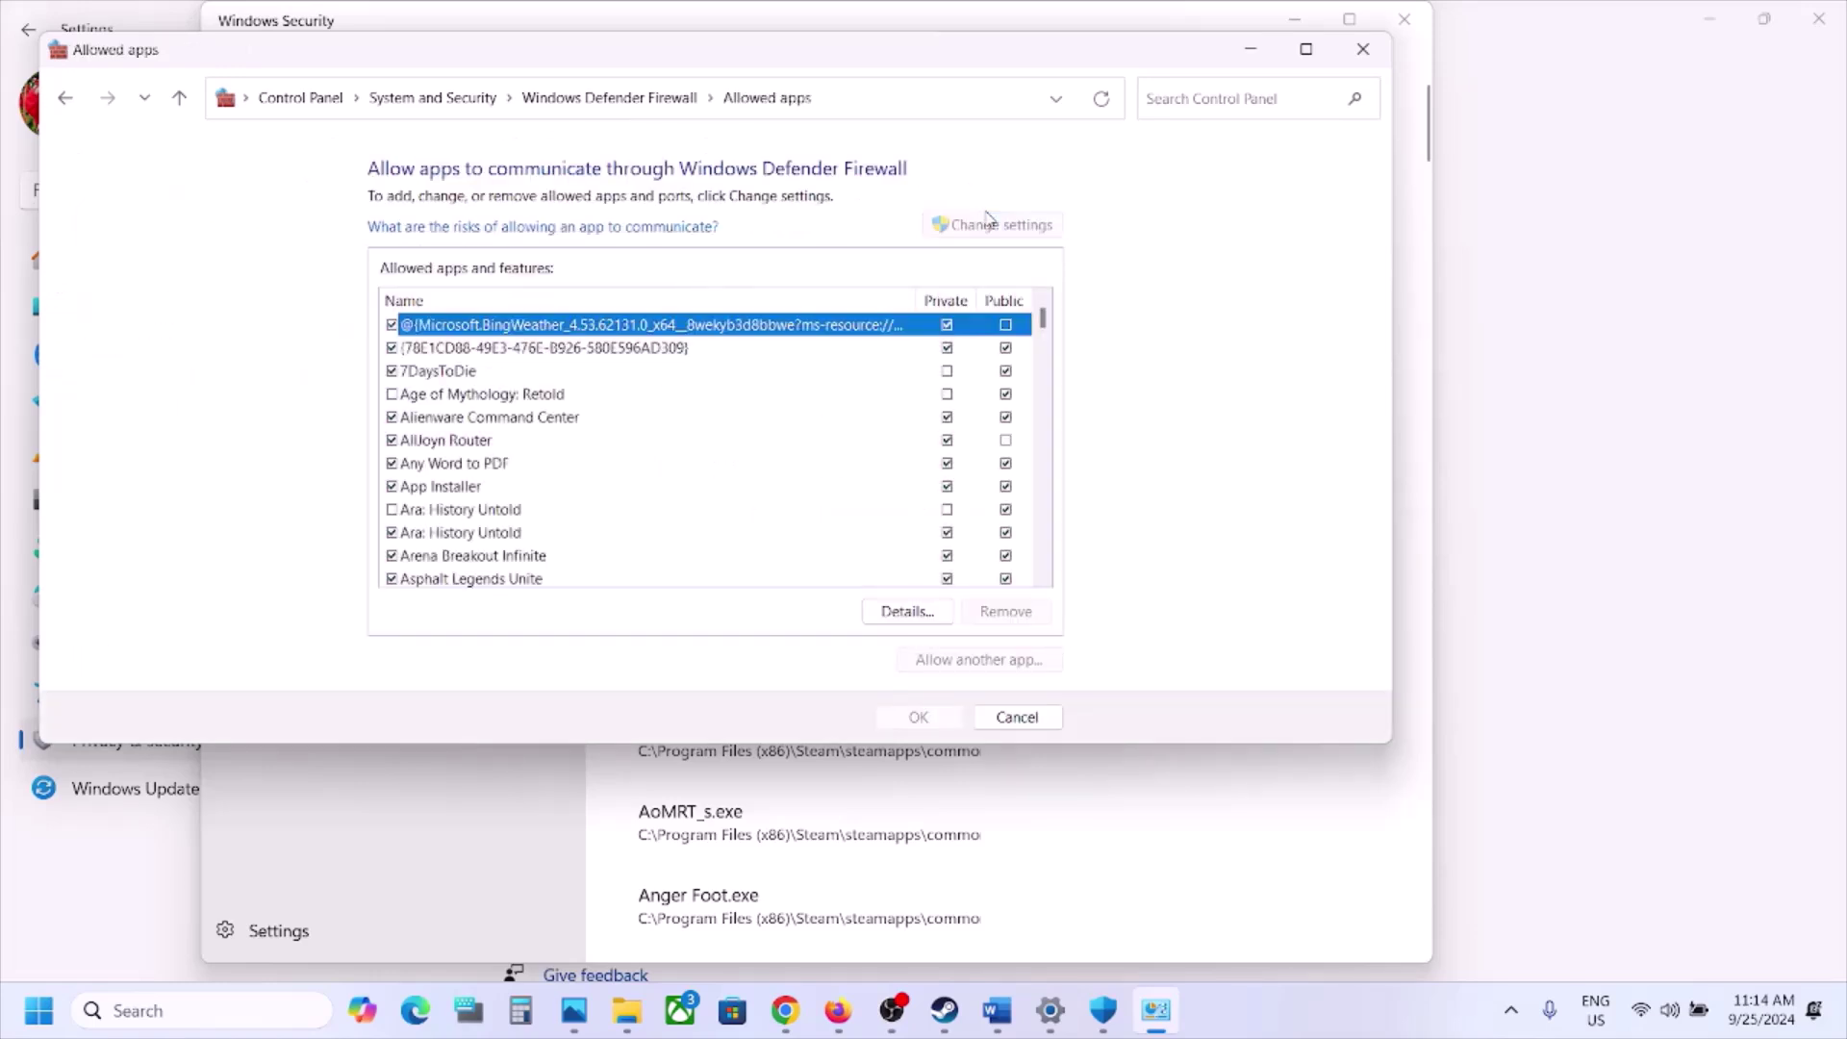
left_click(974, 660)
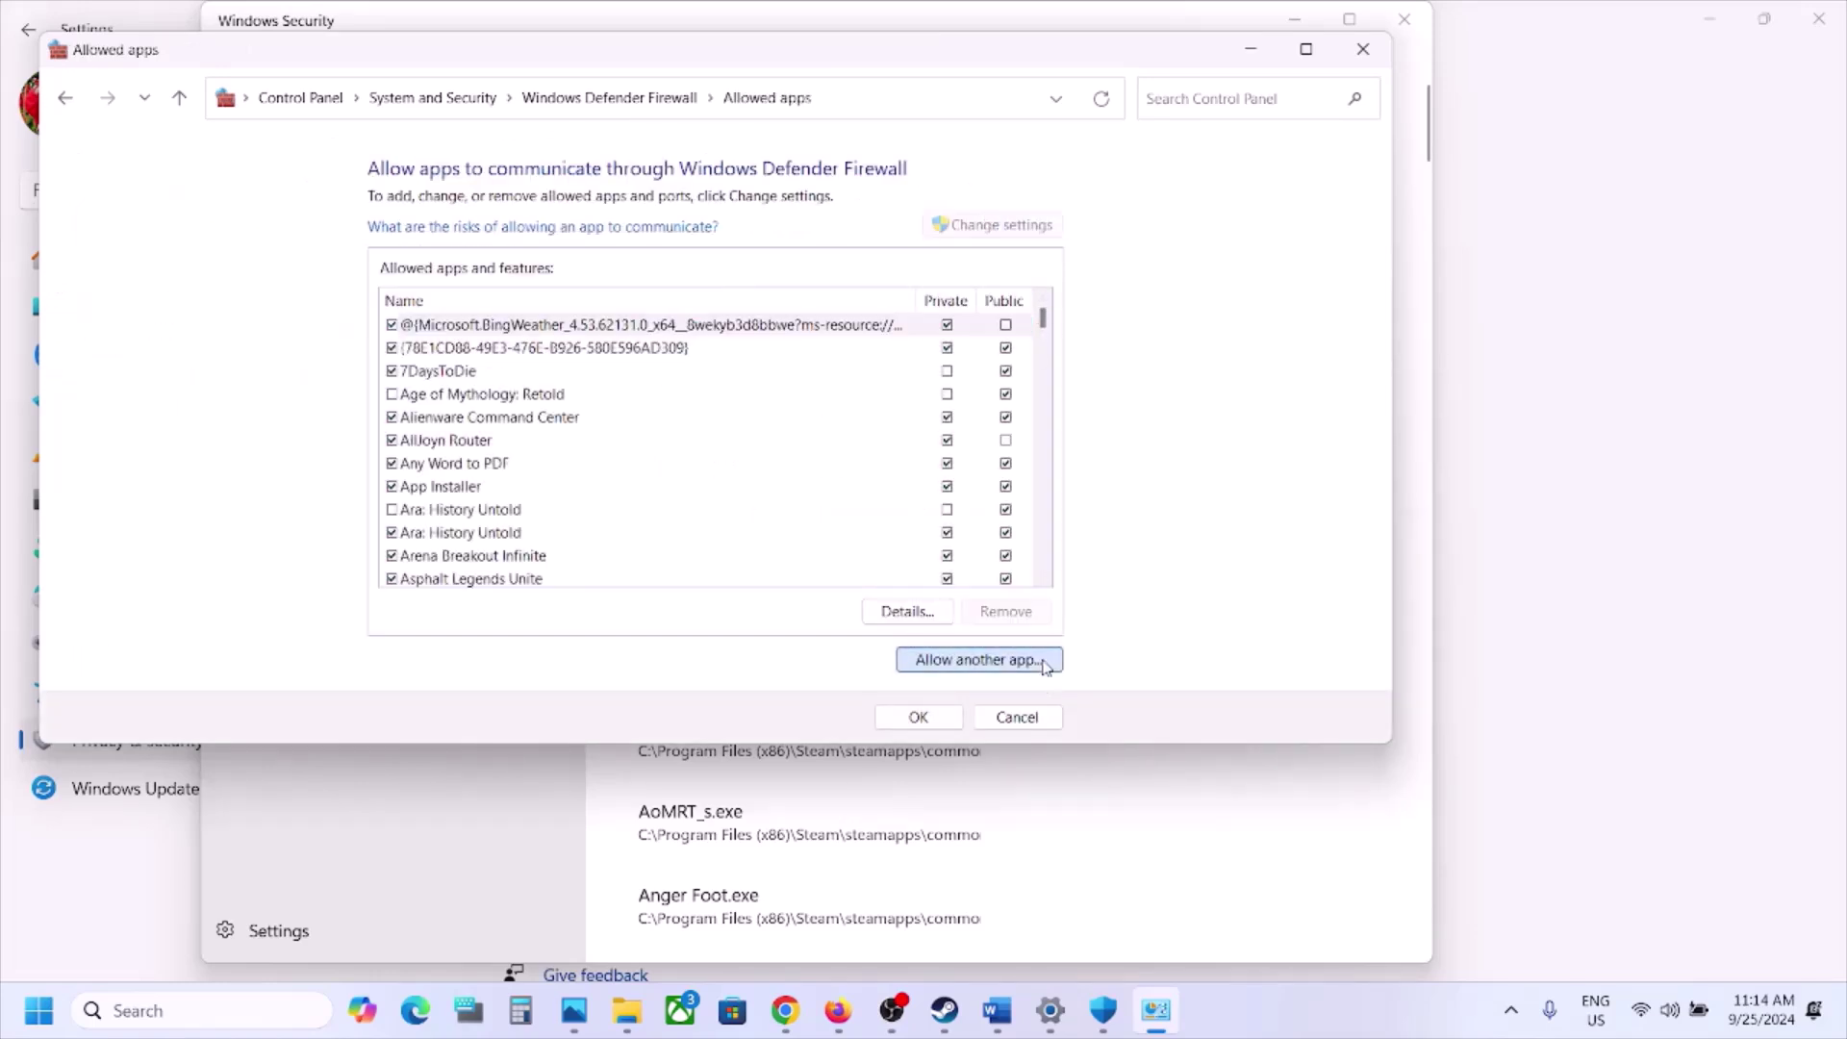
left_click(878, 518)
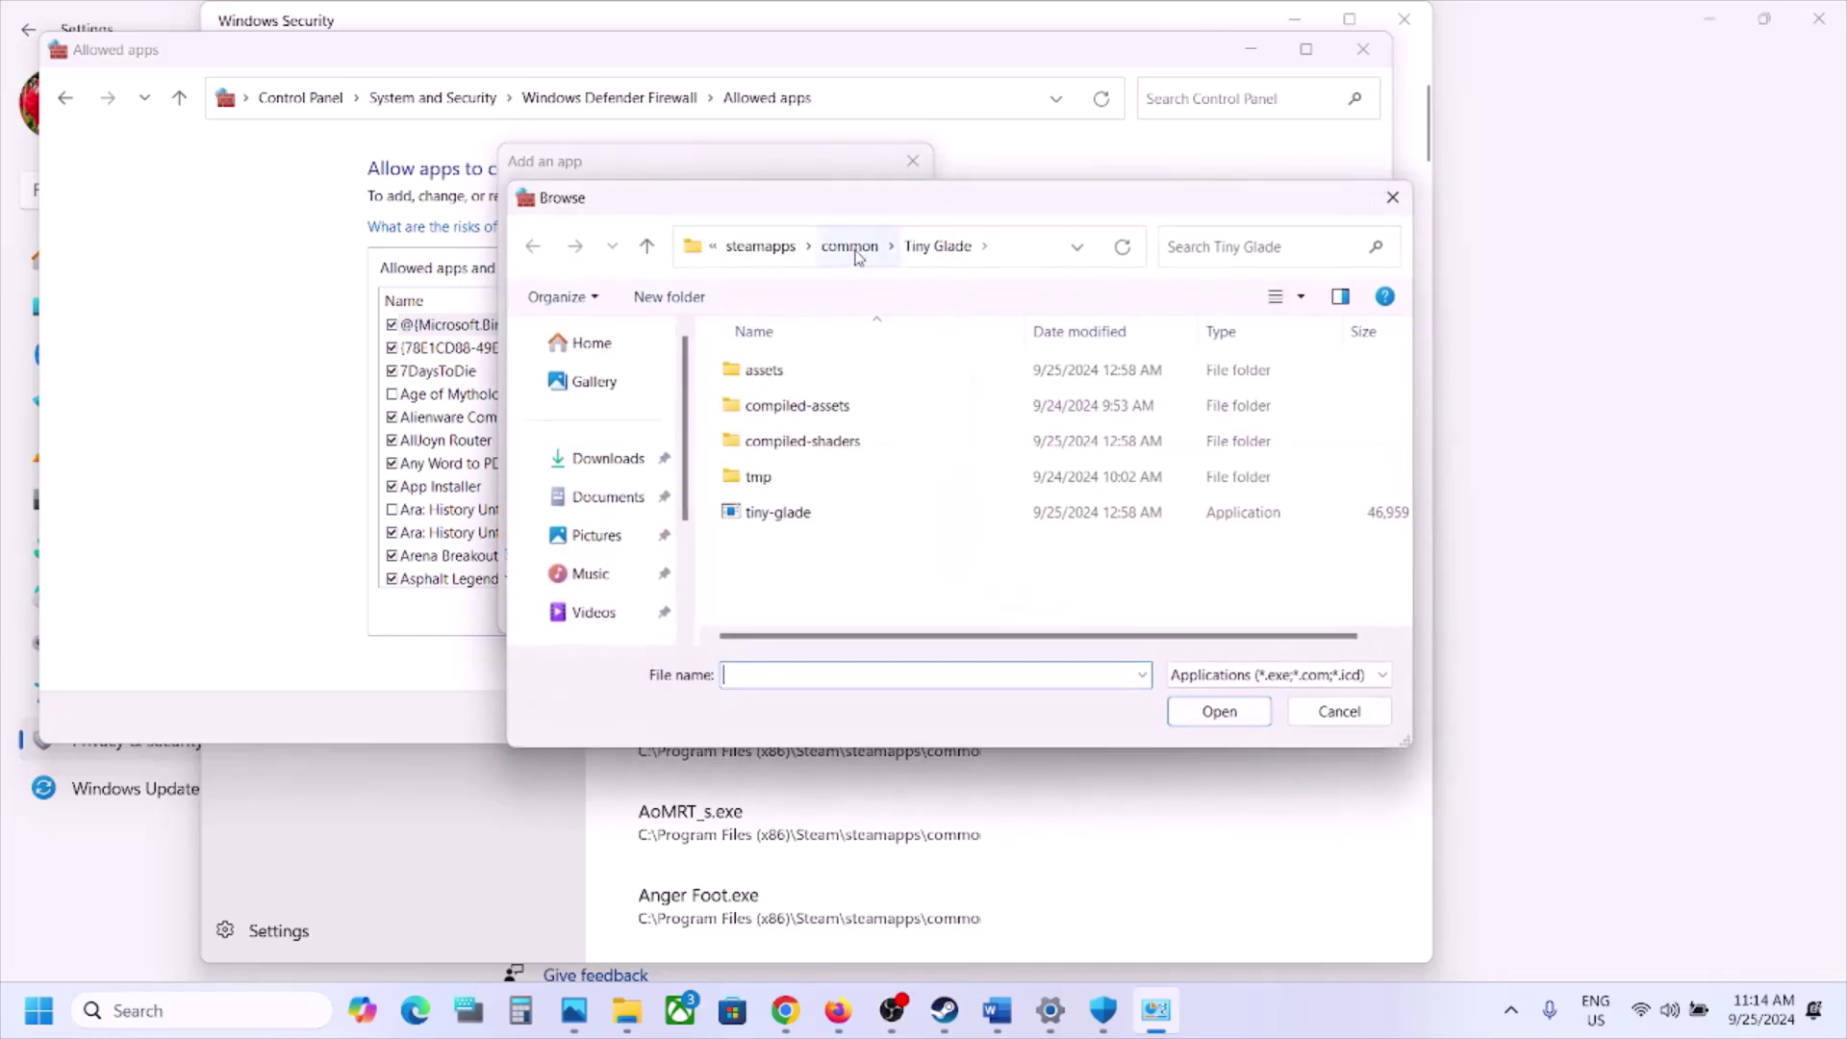
left_click(857, 247)
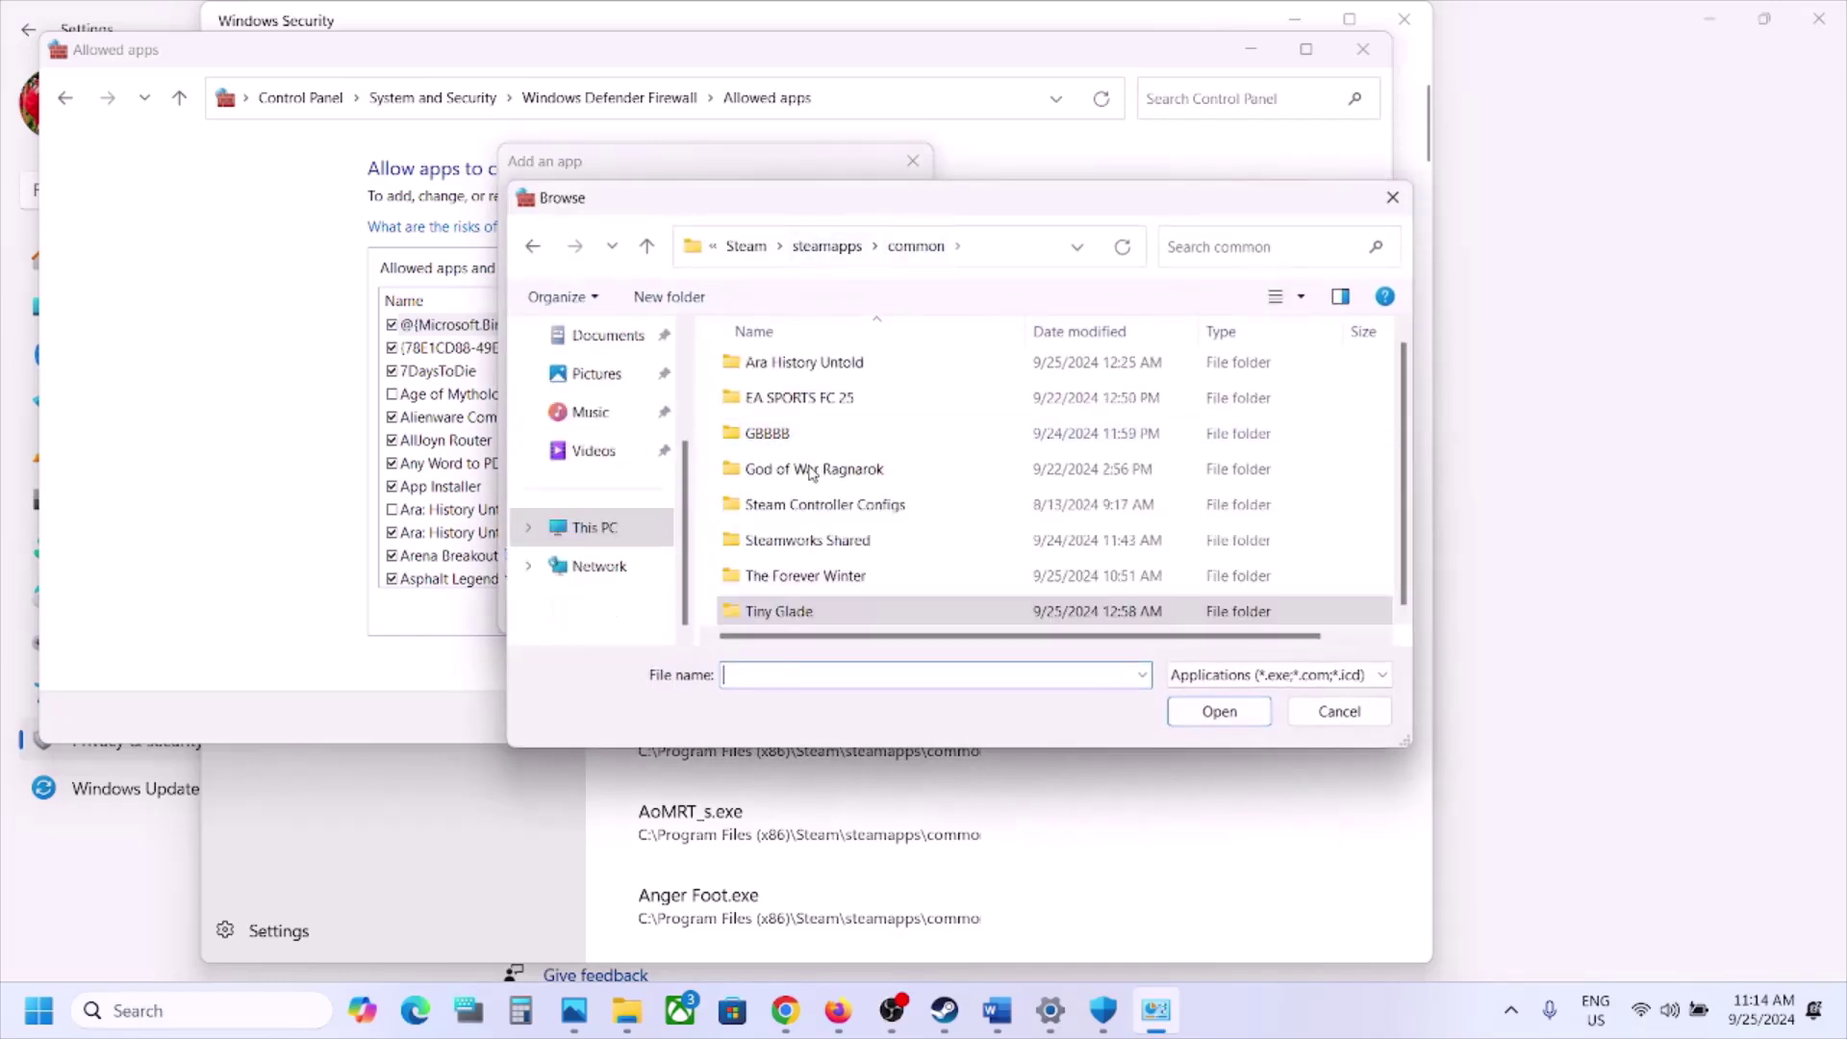
double_click(829, 576)
double_click(774, 375)
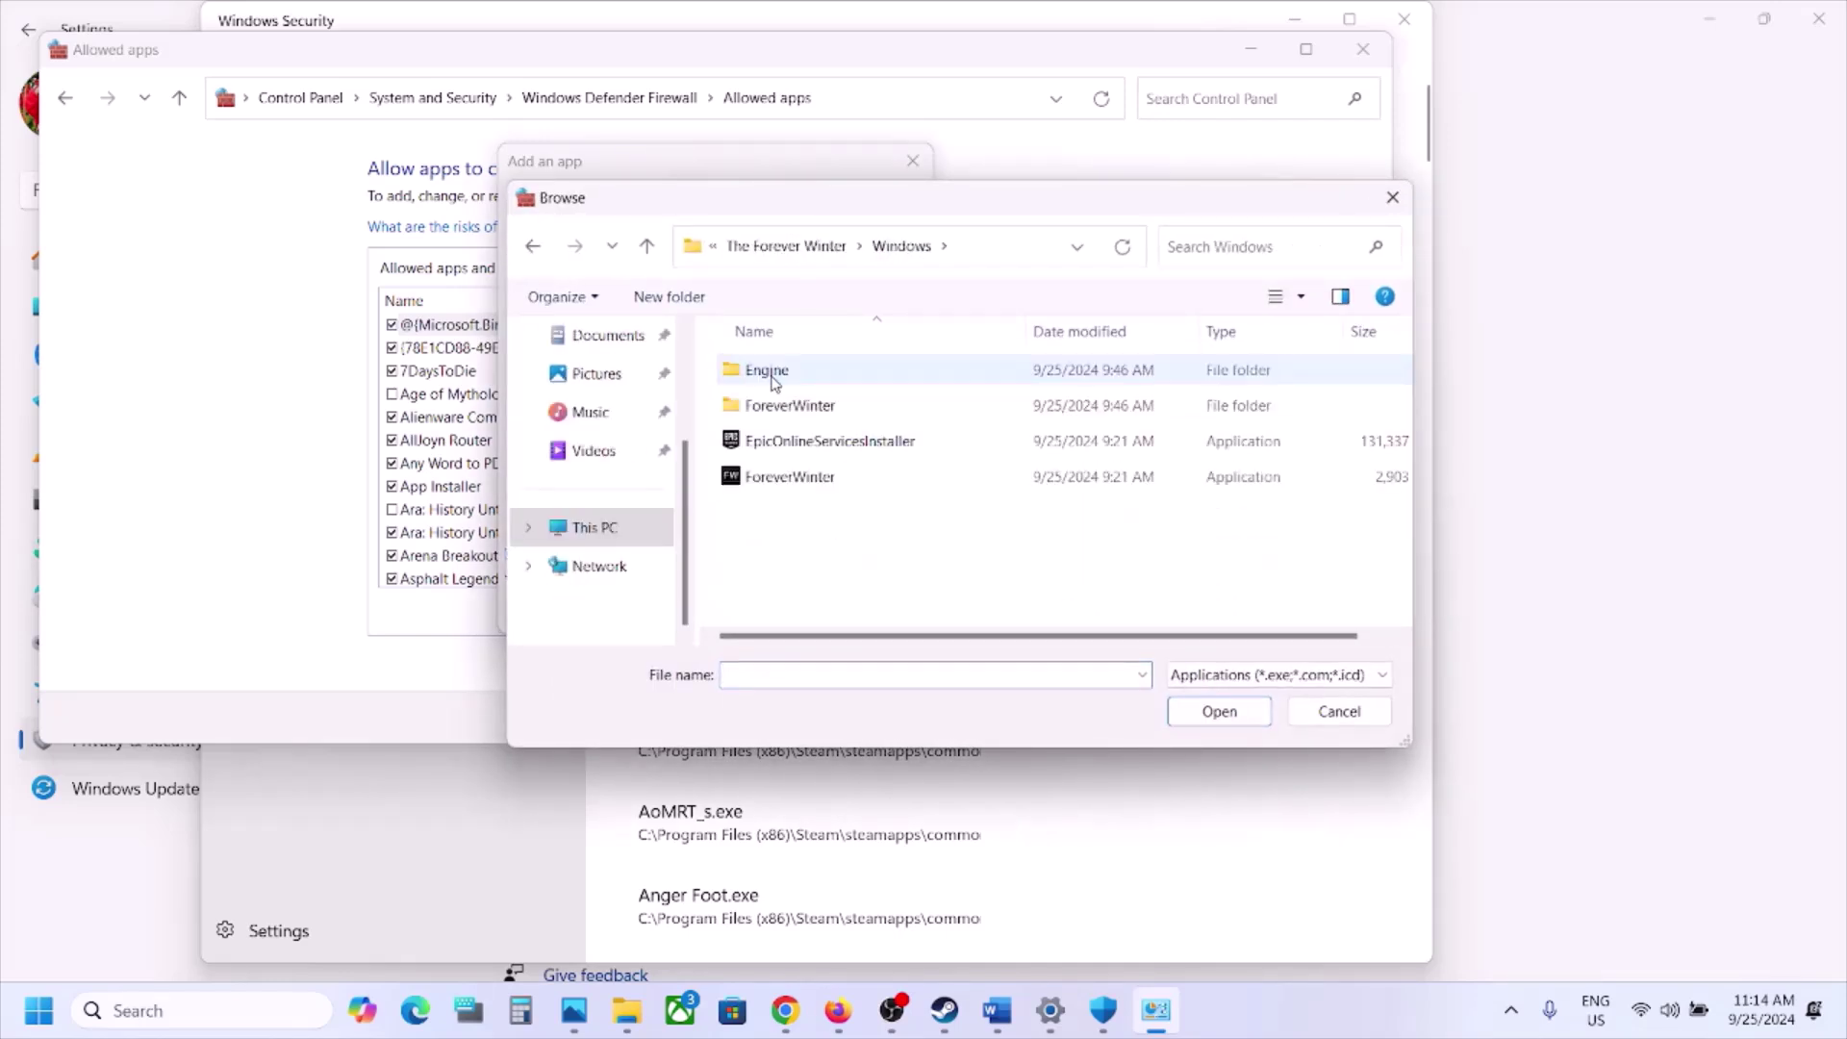
left_click(784, 477)
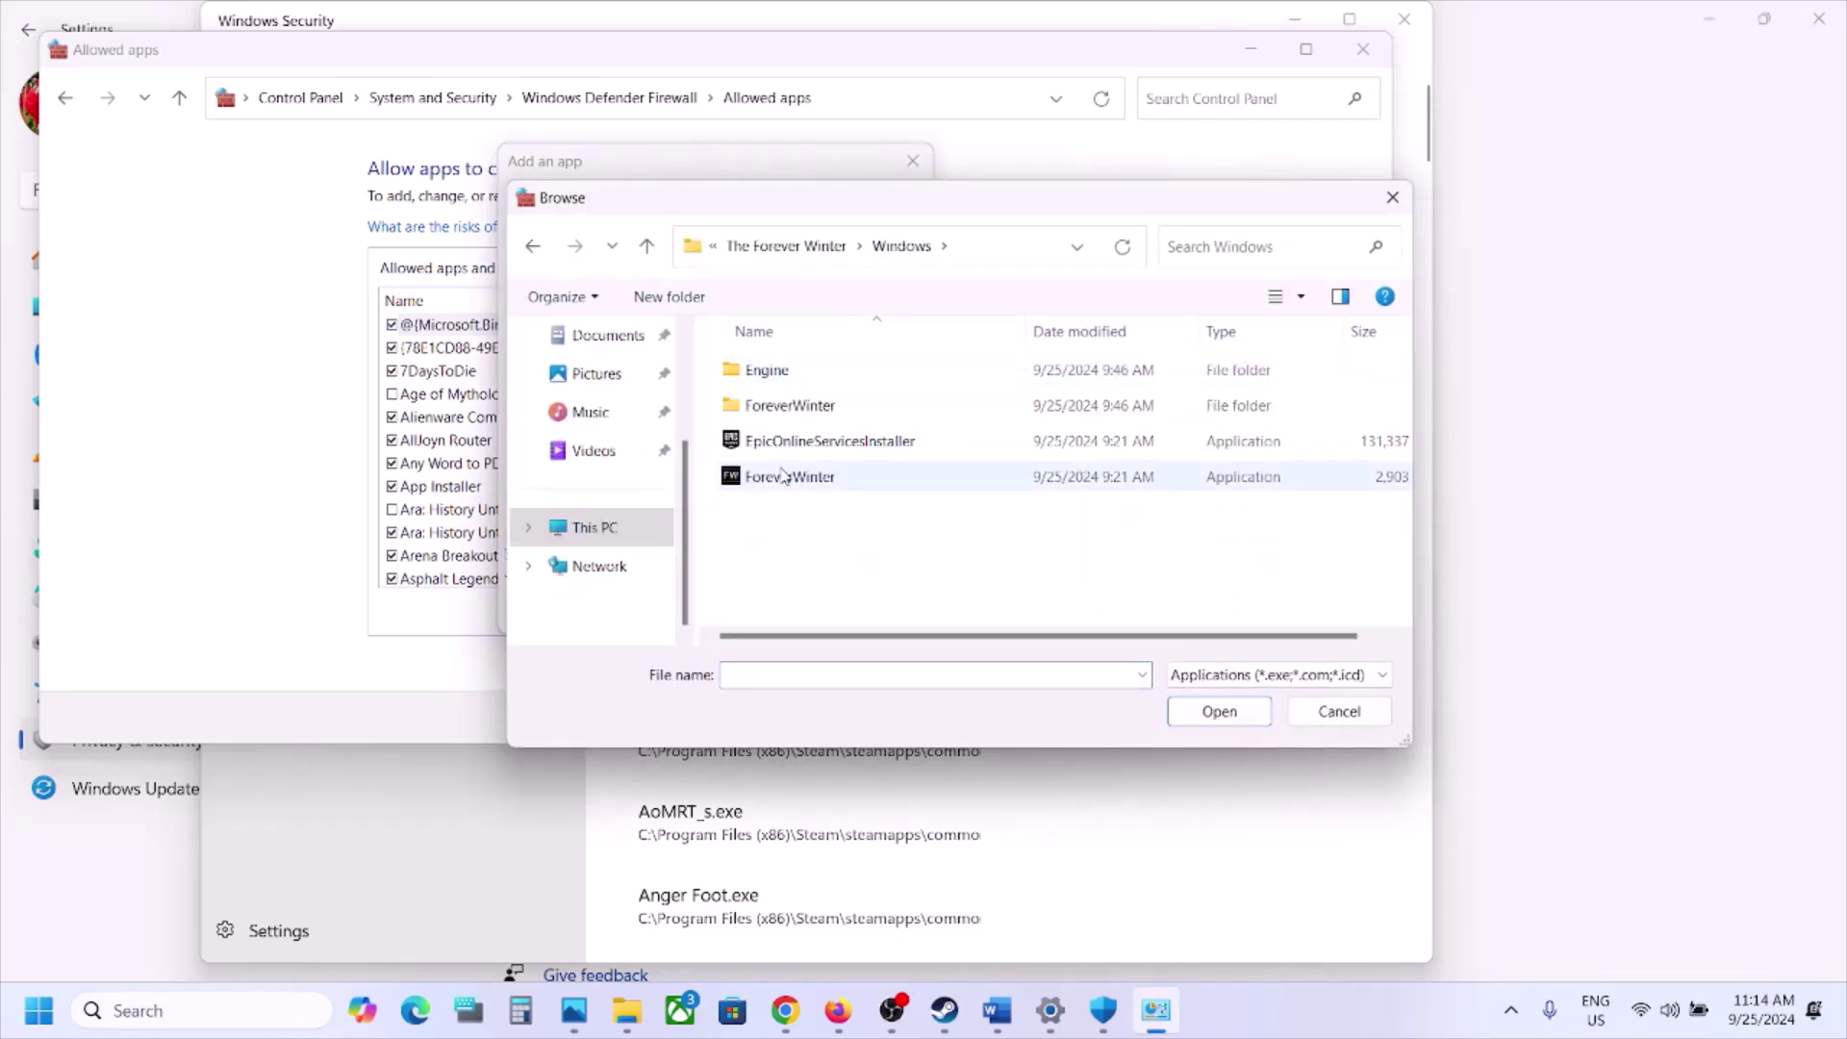
left_click(1220, 711)
left_click(793, 612)
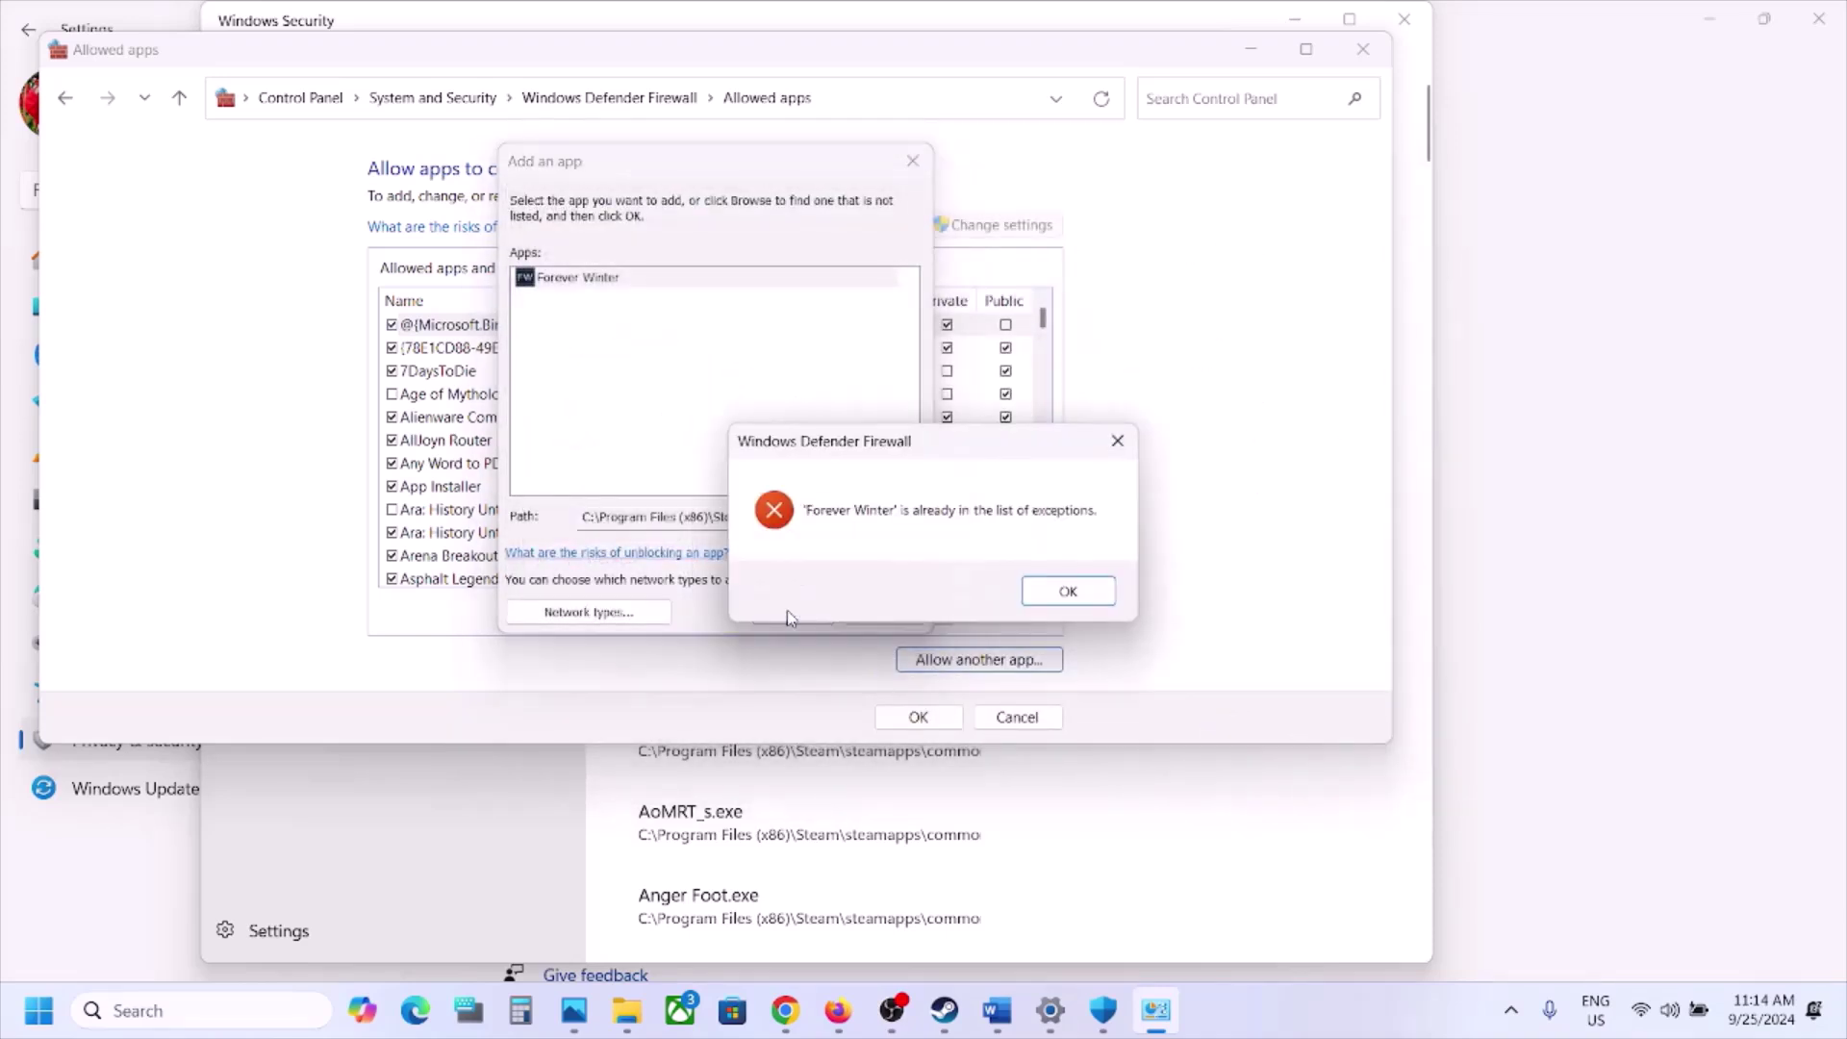
left_click(1069, 591)
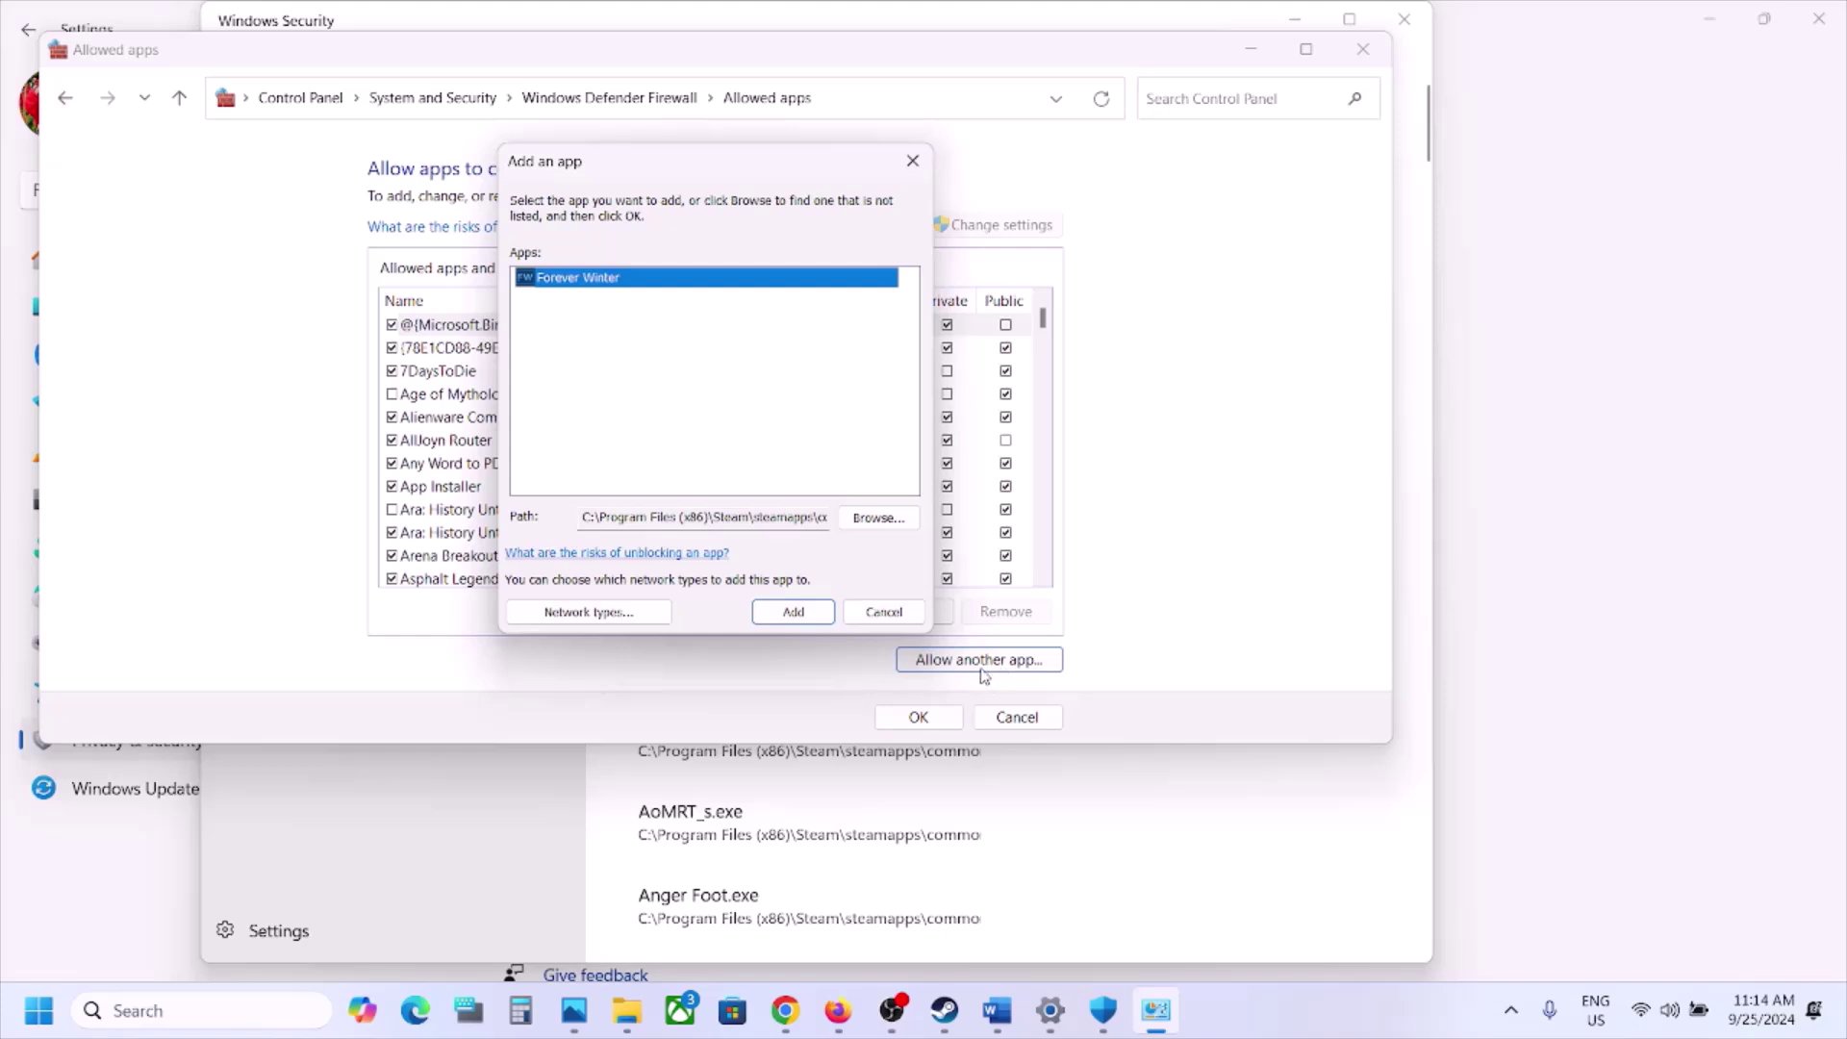
Try to add ForeverWinter-Win64-Shipping from the ForeverWinter\Binaries\Win64 folder as an allowed firewall app
left_click(877, 517)
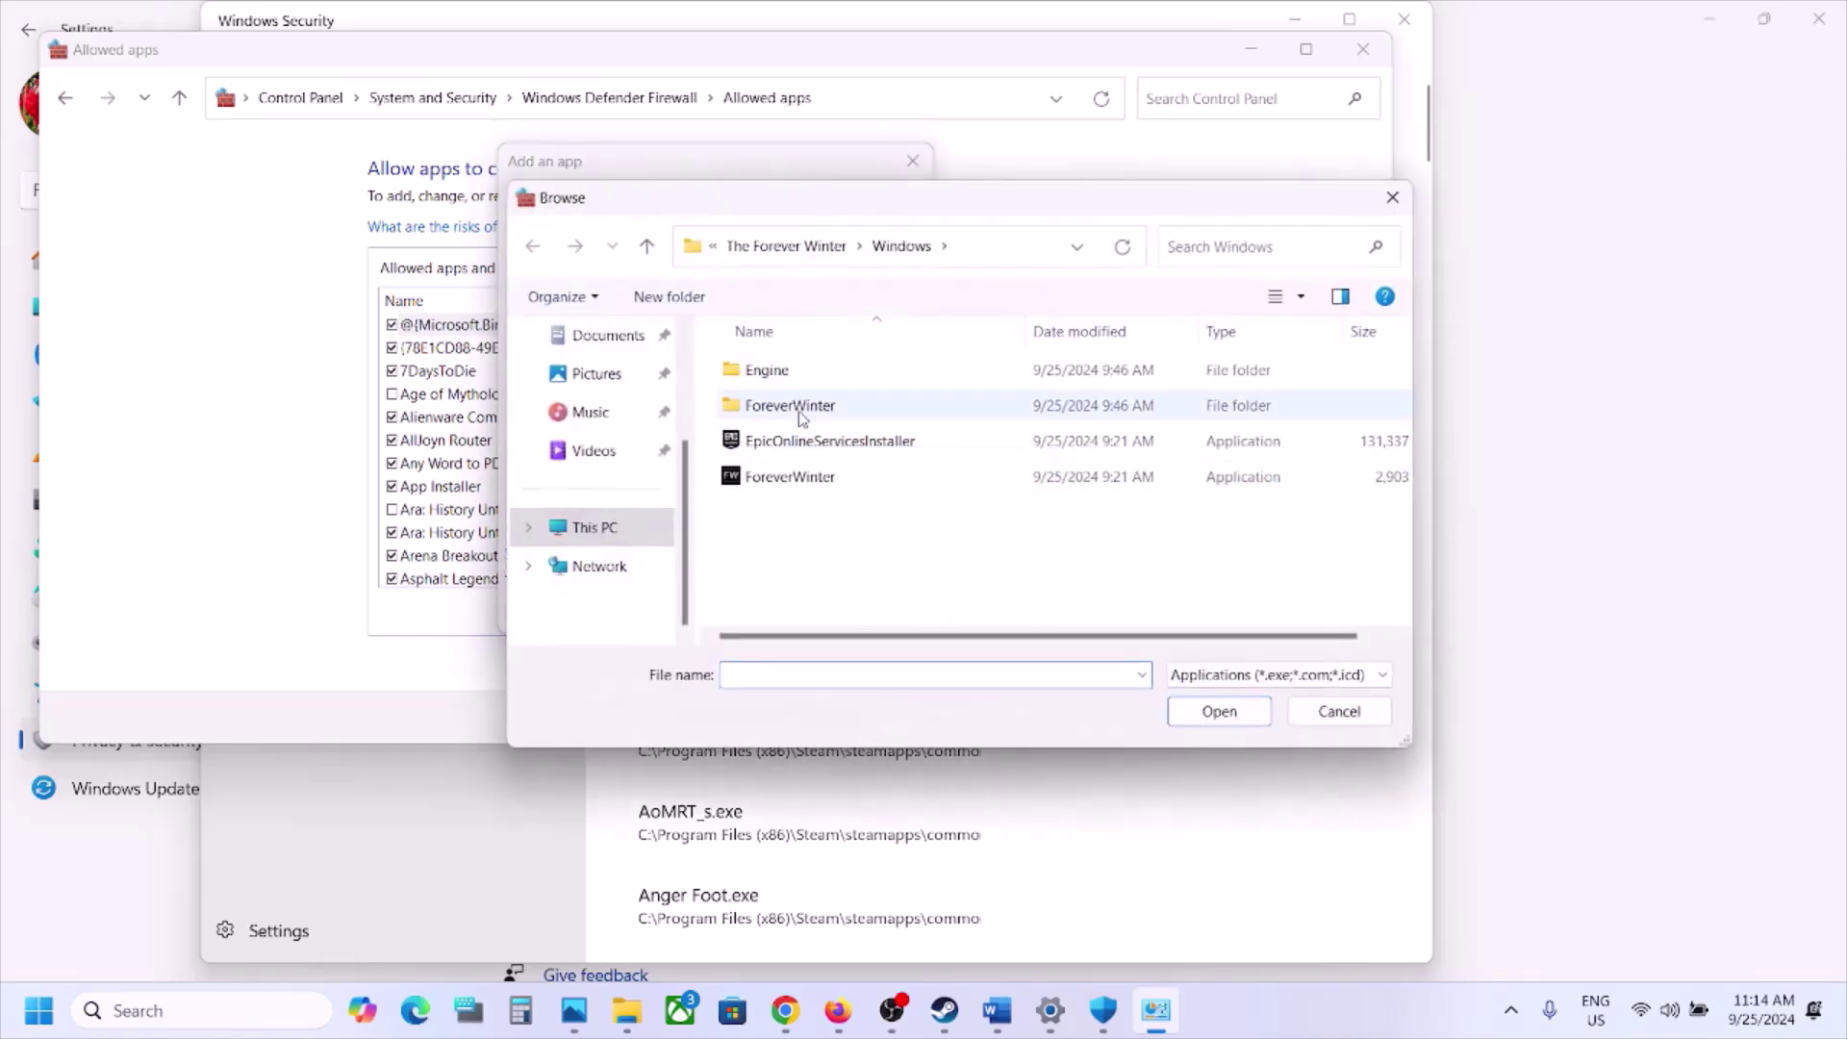
left_click(795, 408)
double_click(796, 408)
double_click(791, 377)
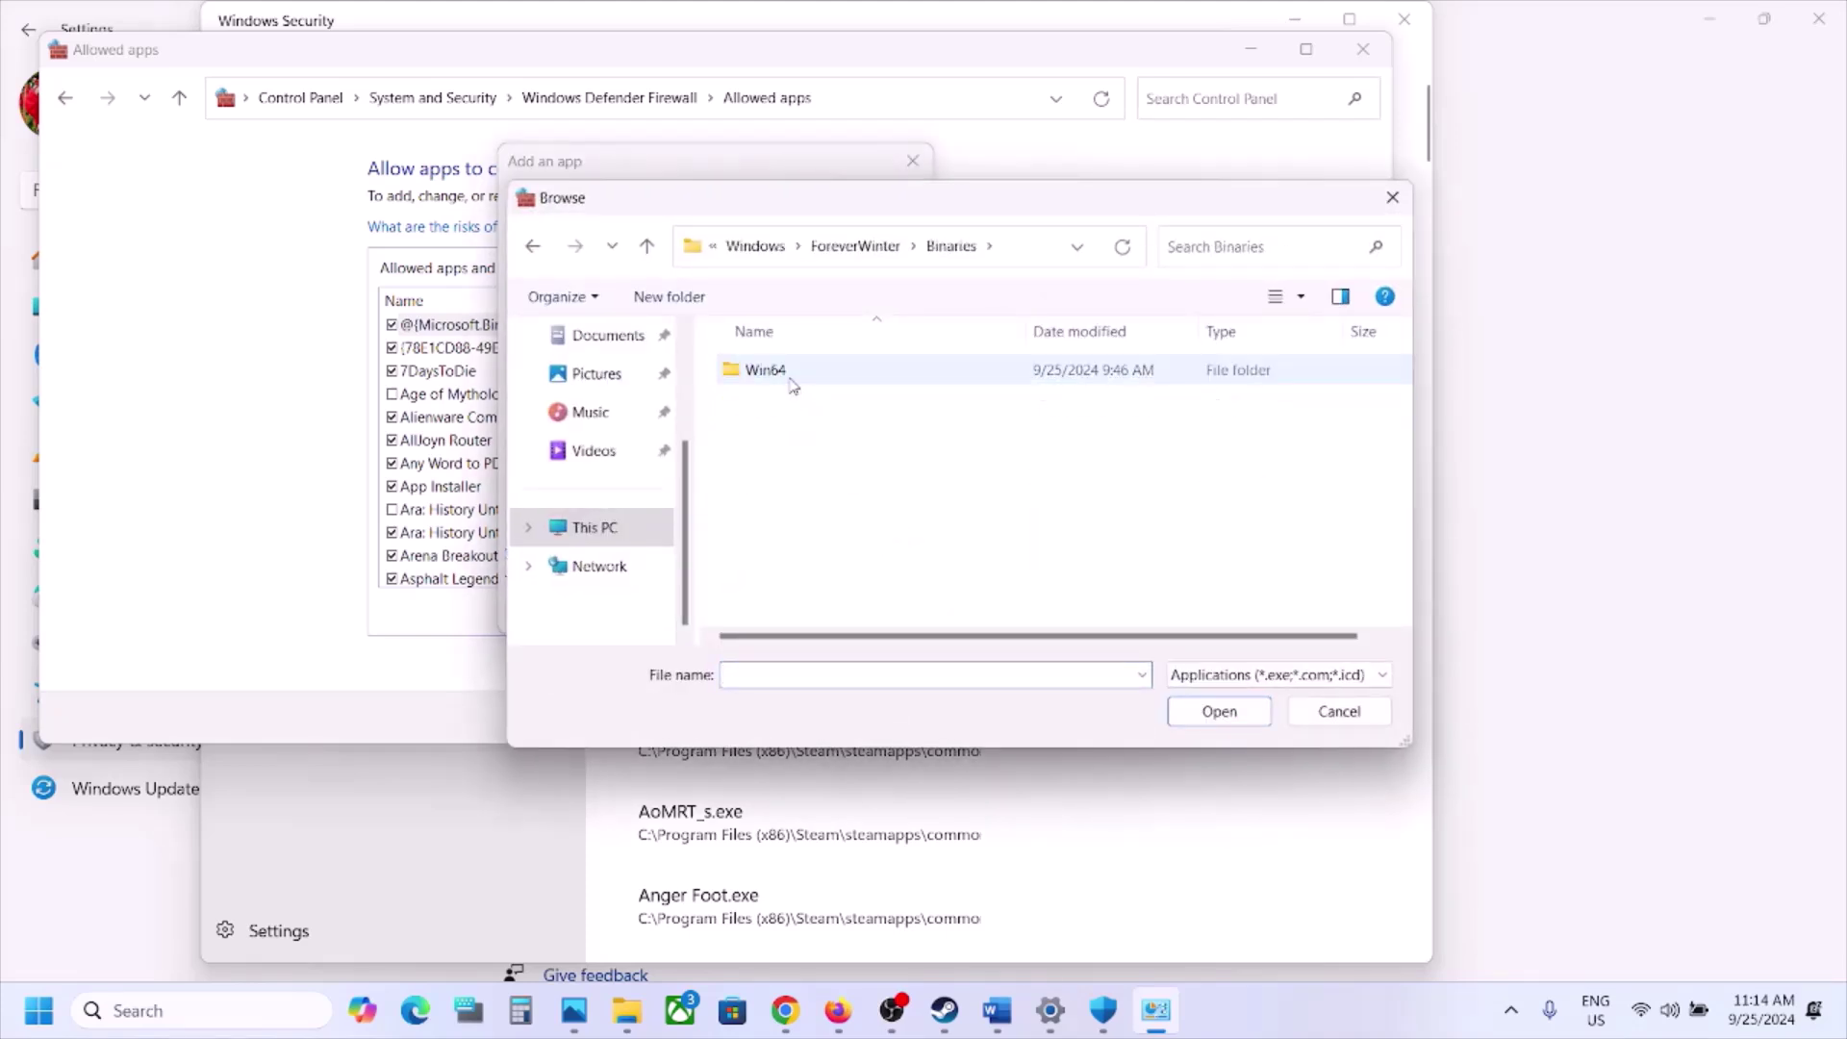
double_click(793, 380)
left_click(790, 447)
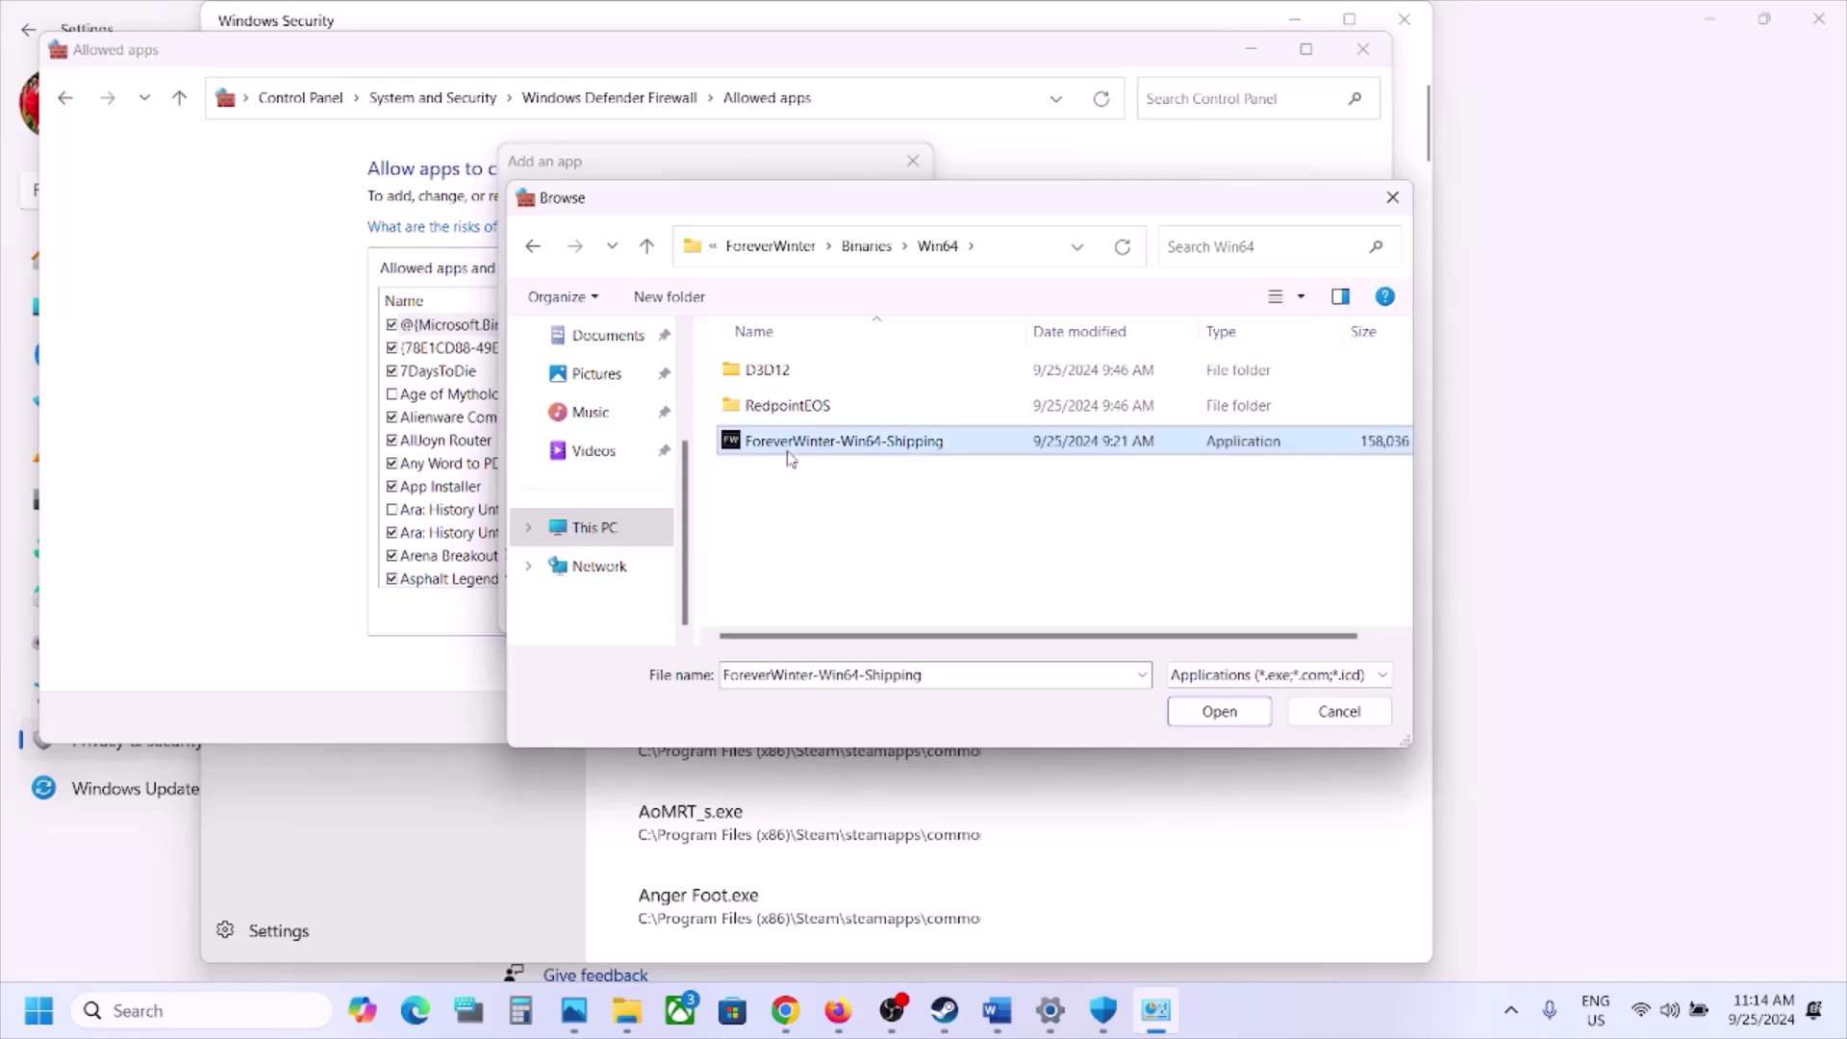
left_click(1210, 711)
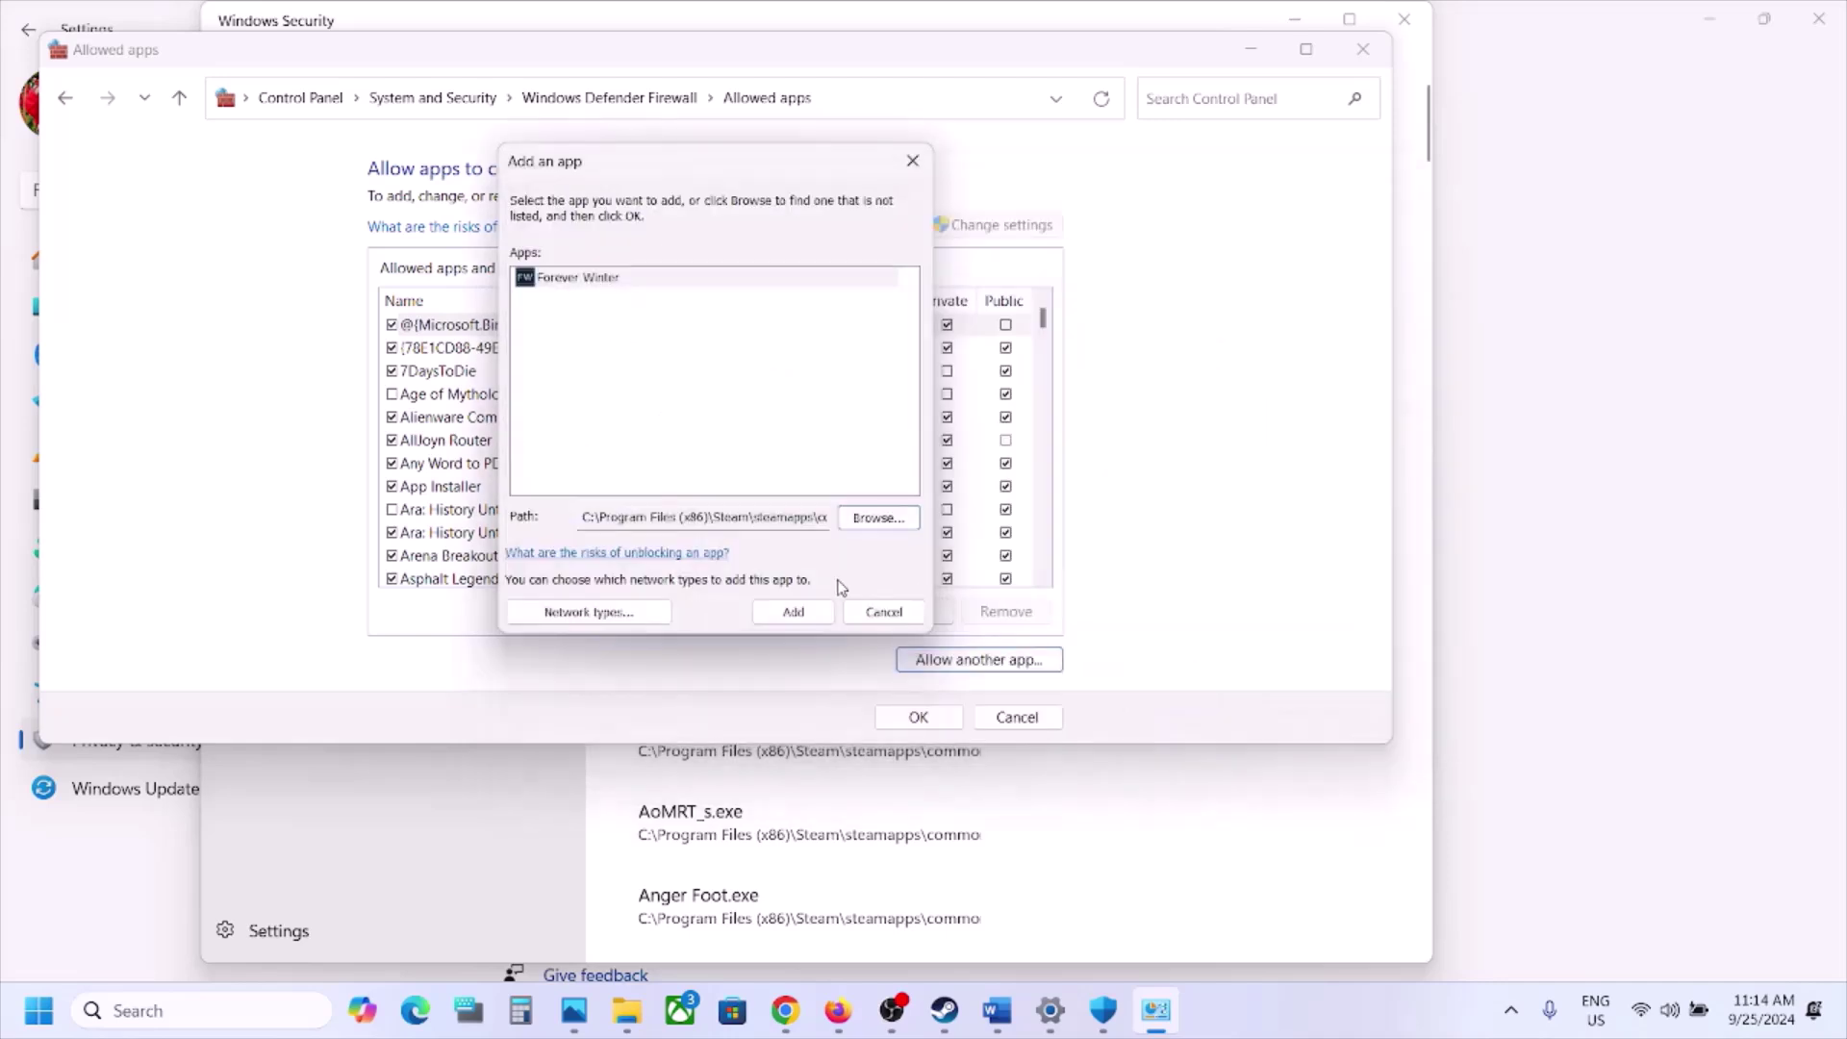
left_click(779, 614)
left_click(1067, 590)
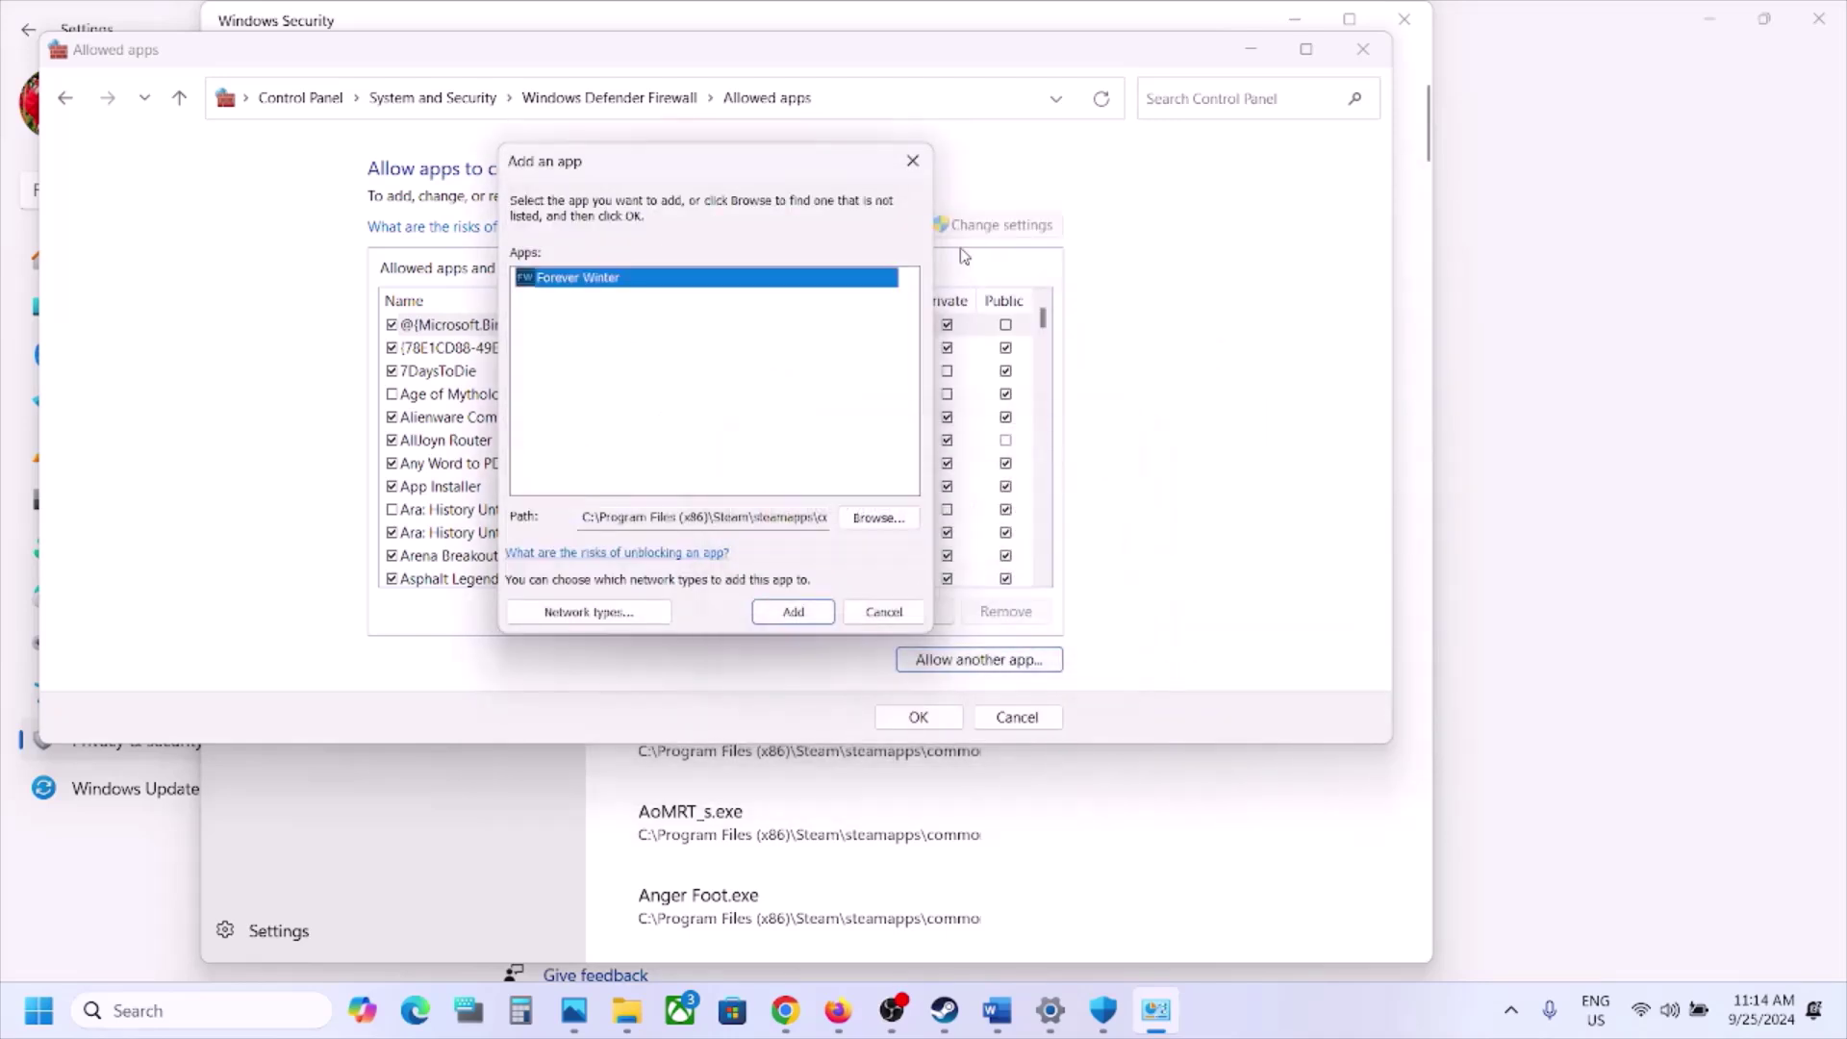
left_click(925, 165)
Allow the existing Forever Winter entry through the firewall on both private and public networks and save the change
left_click(577, 555)
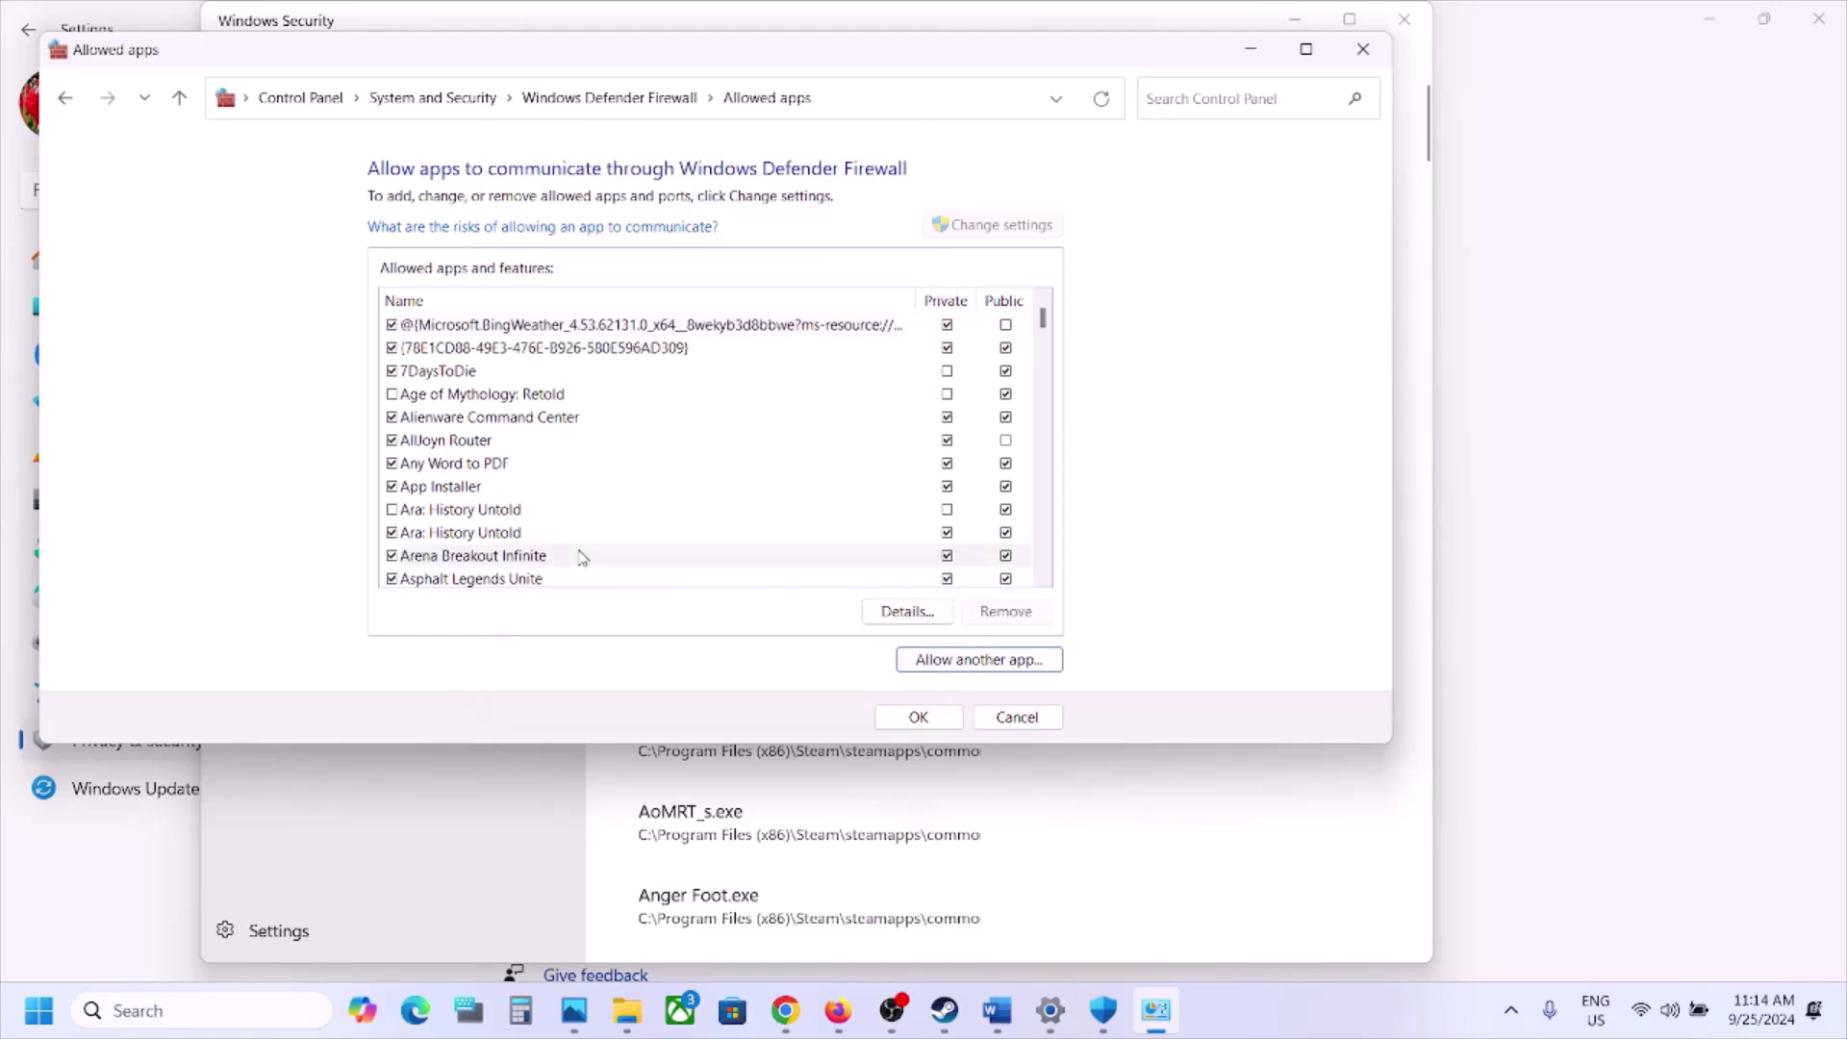
key("f")
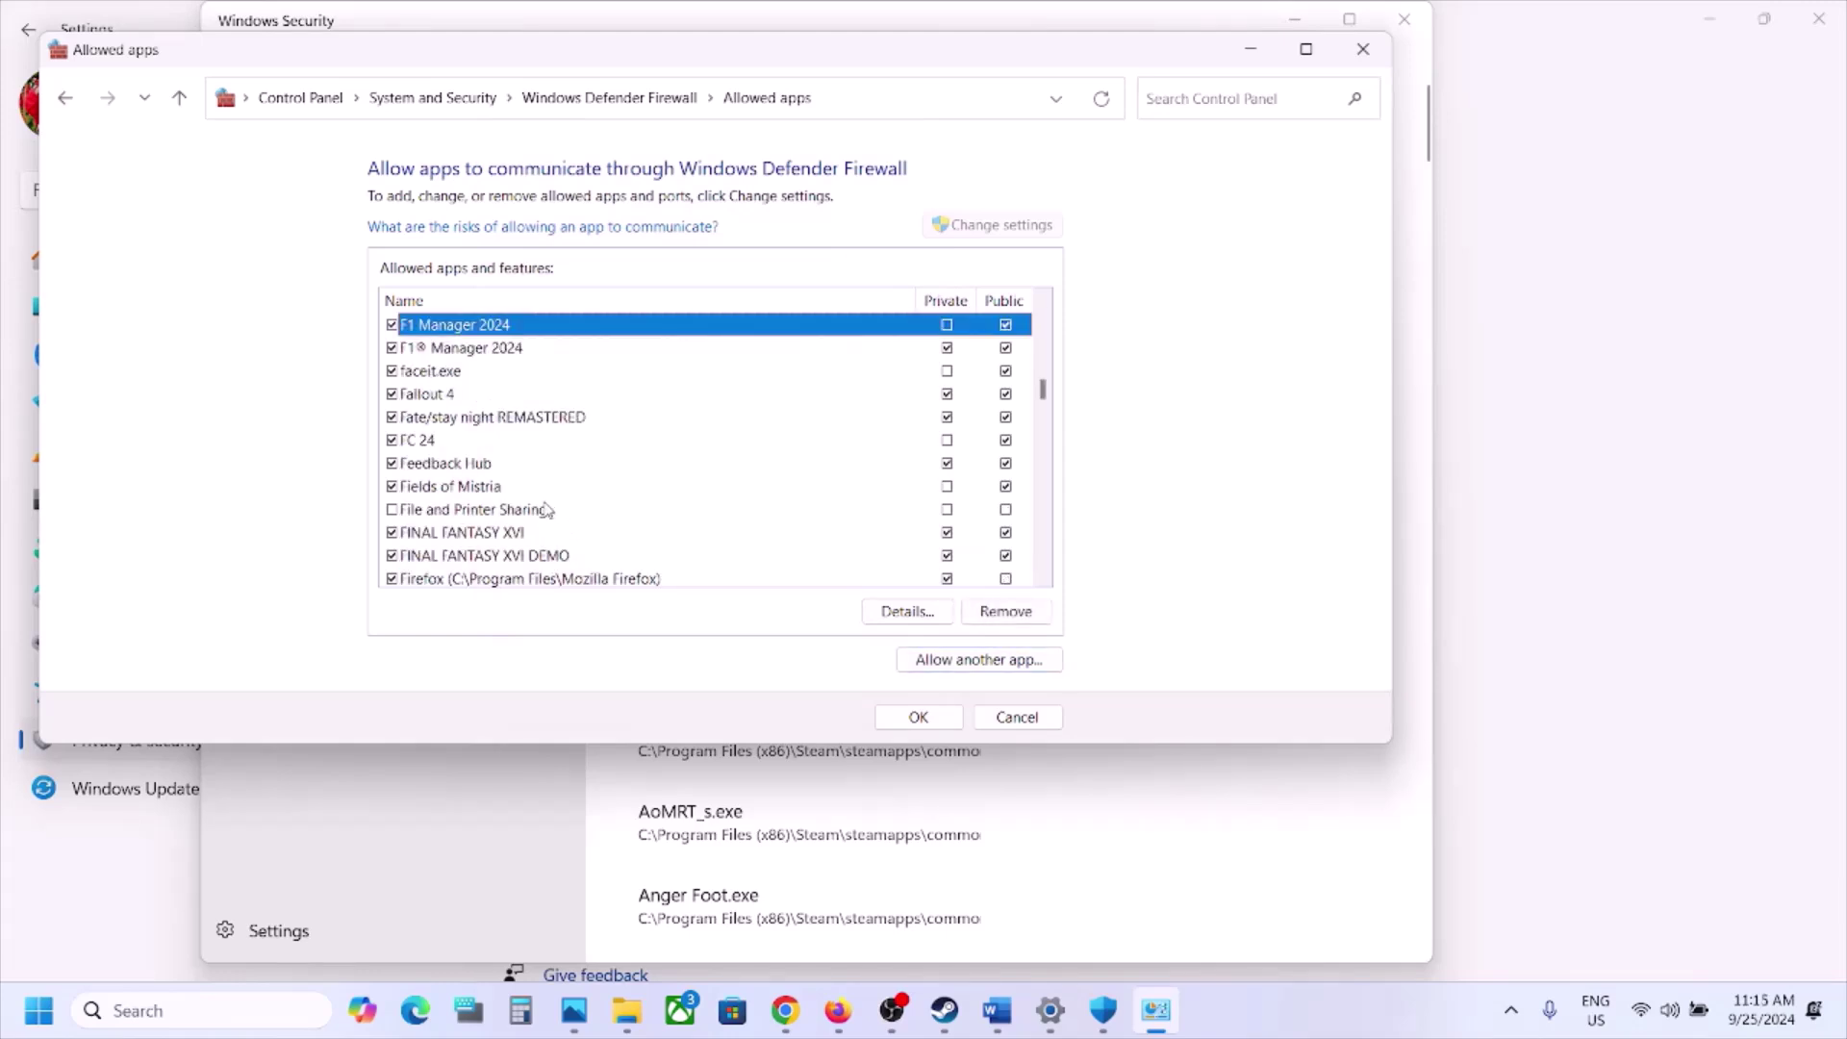
left_click(1042, 577)
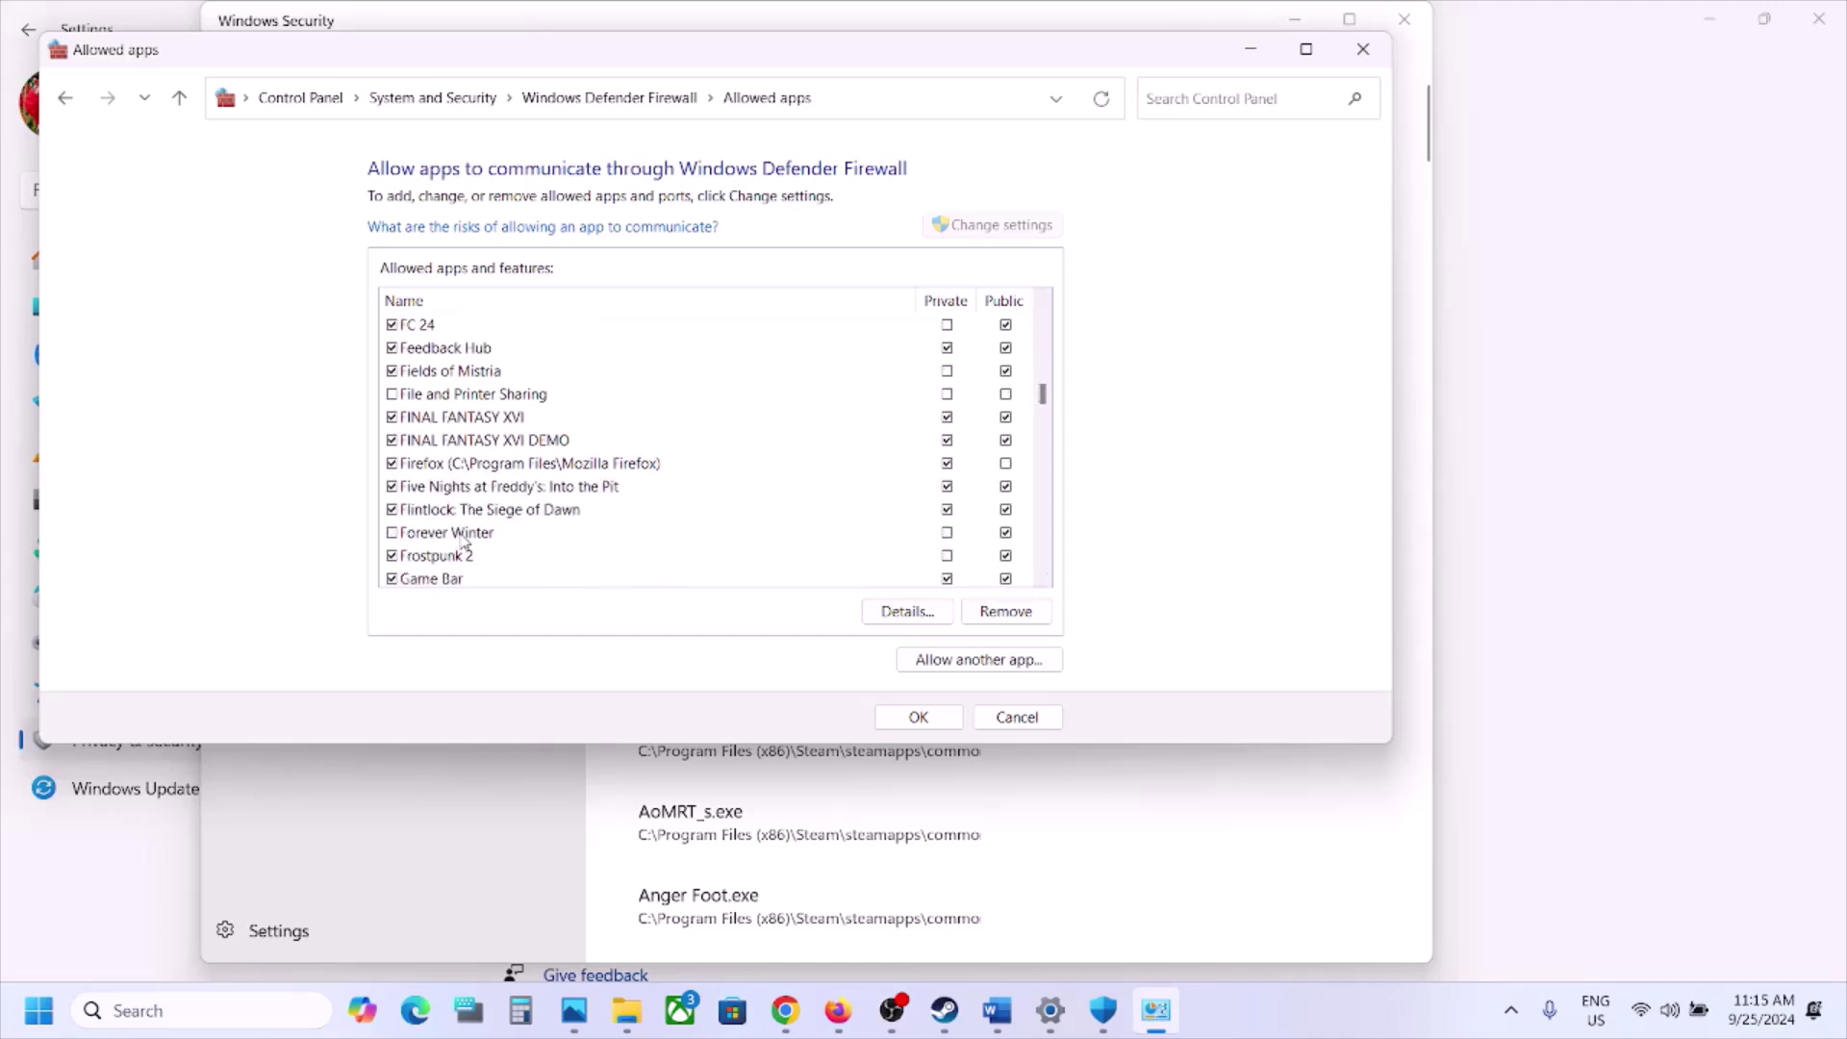
left_click(462, 537)
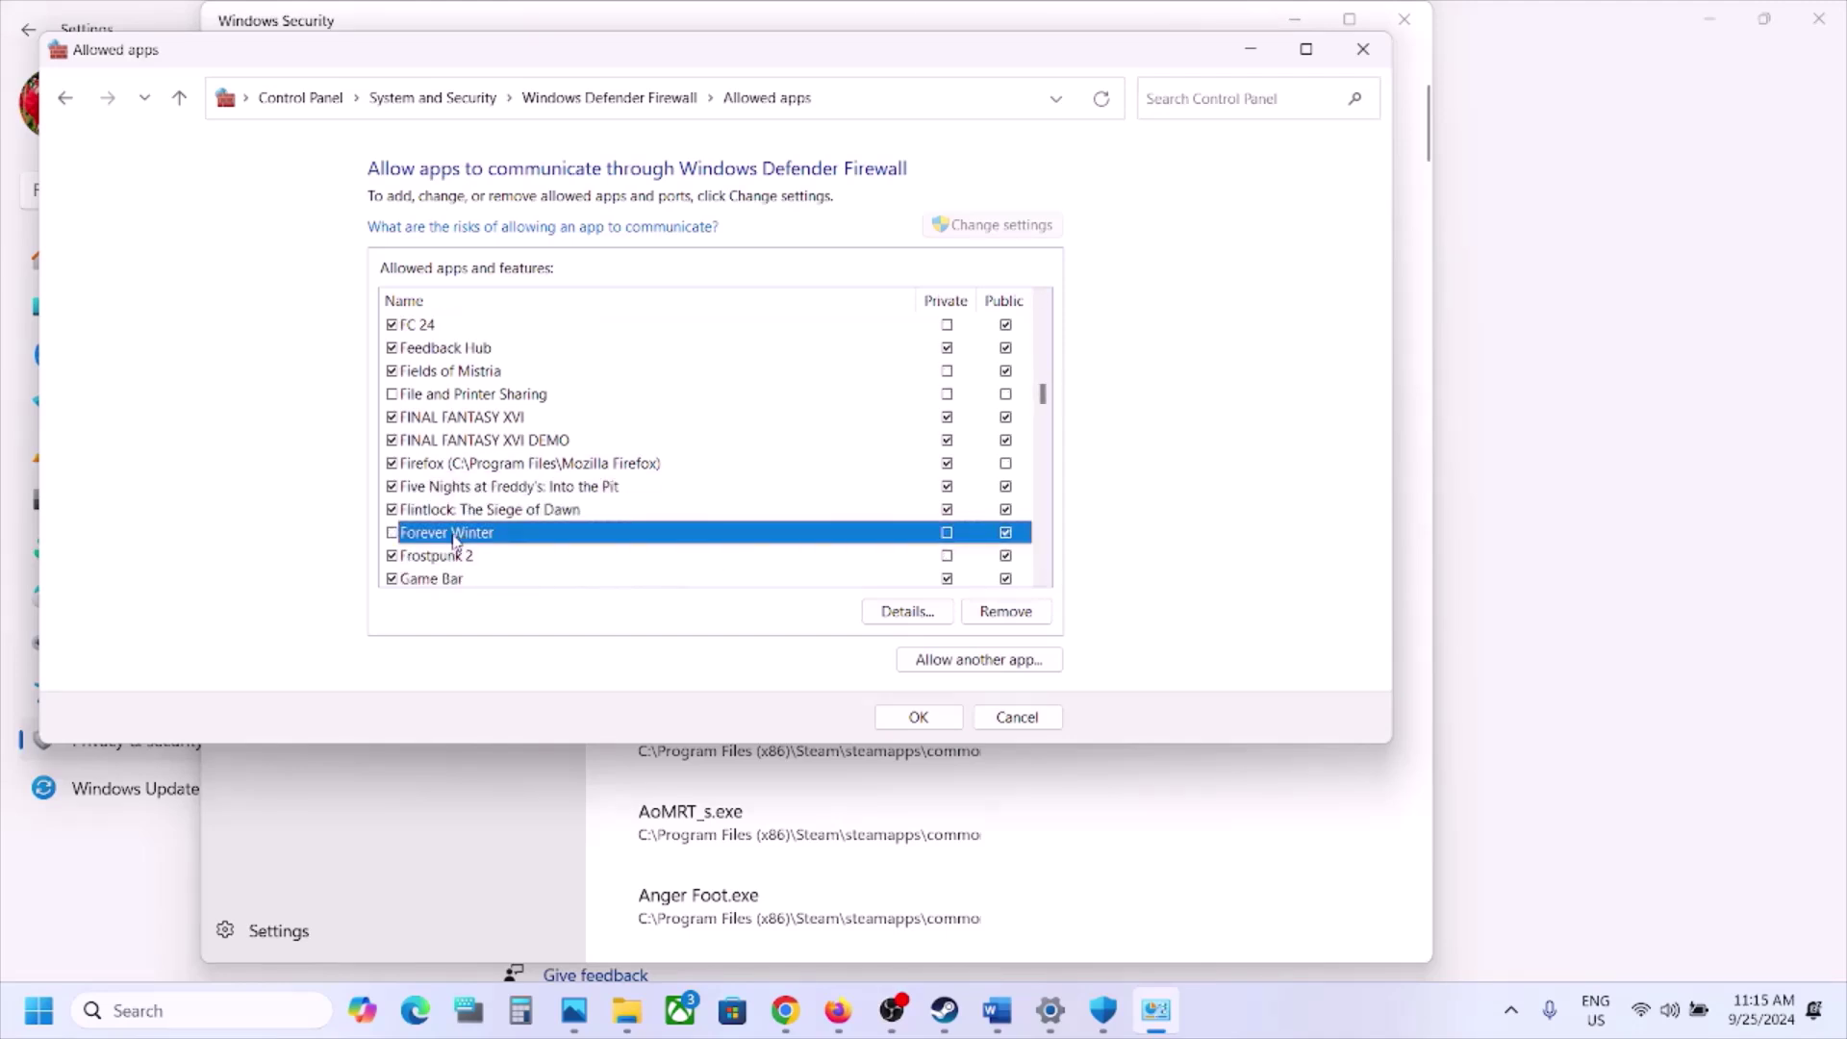
double_click(391, 537)
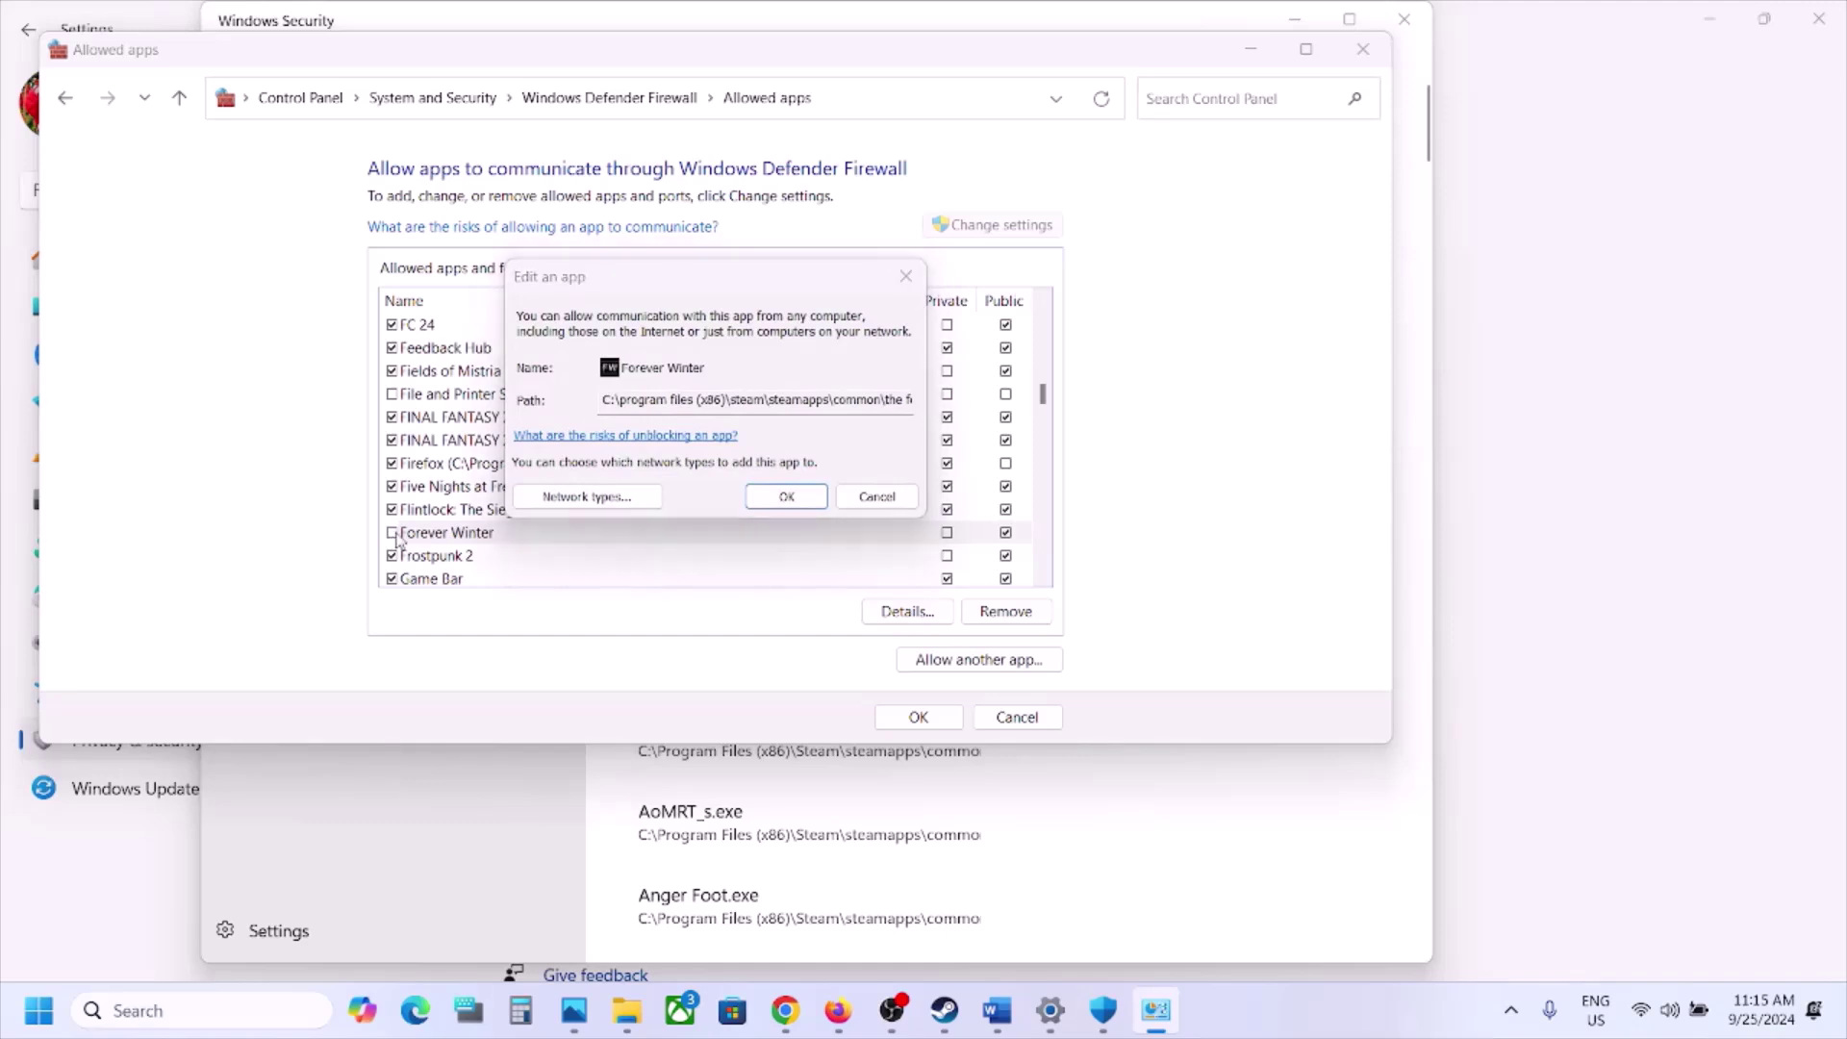
left_click(876, 499)
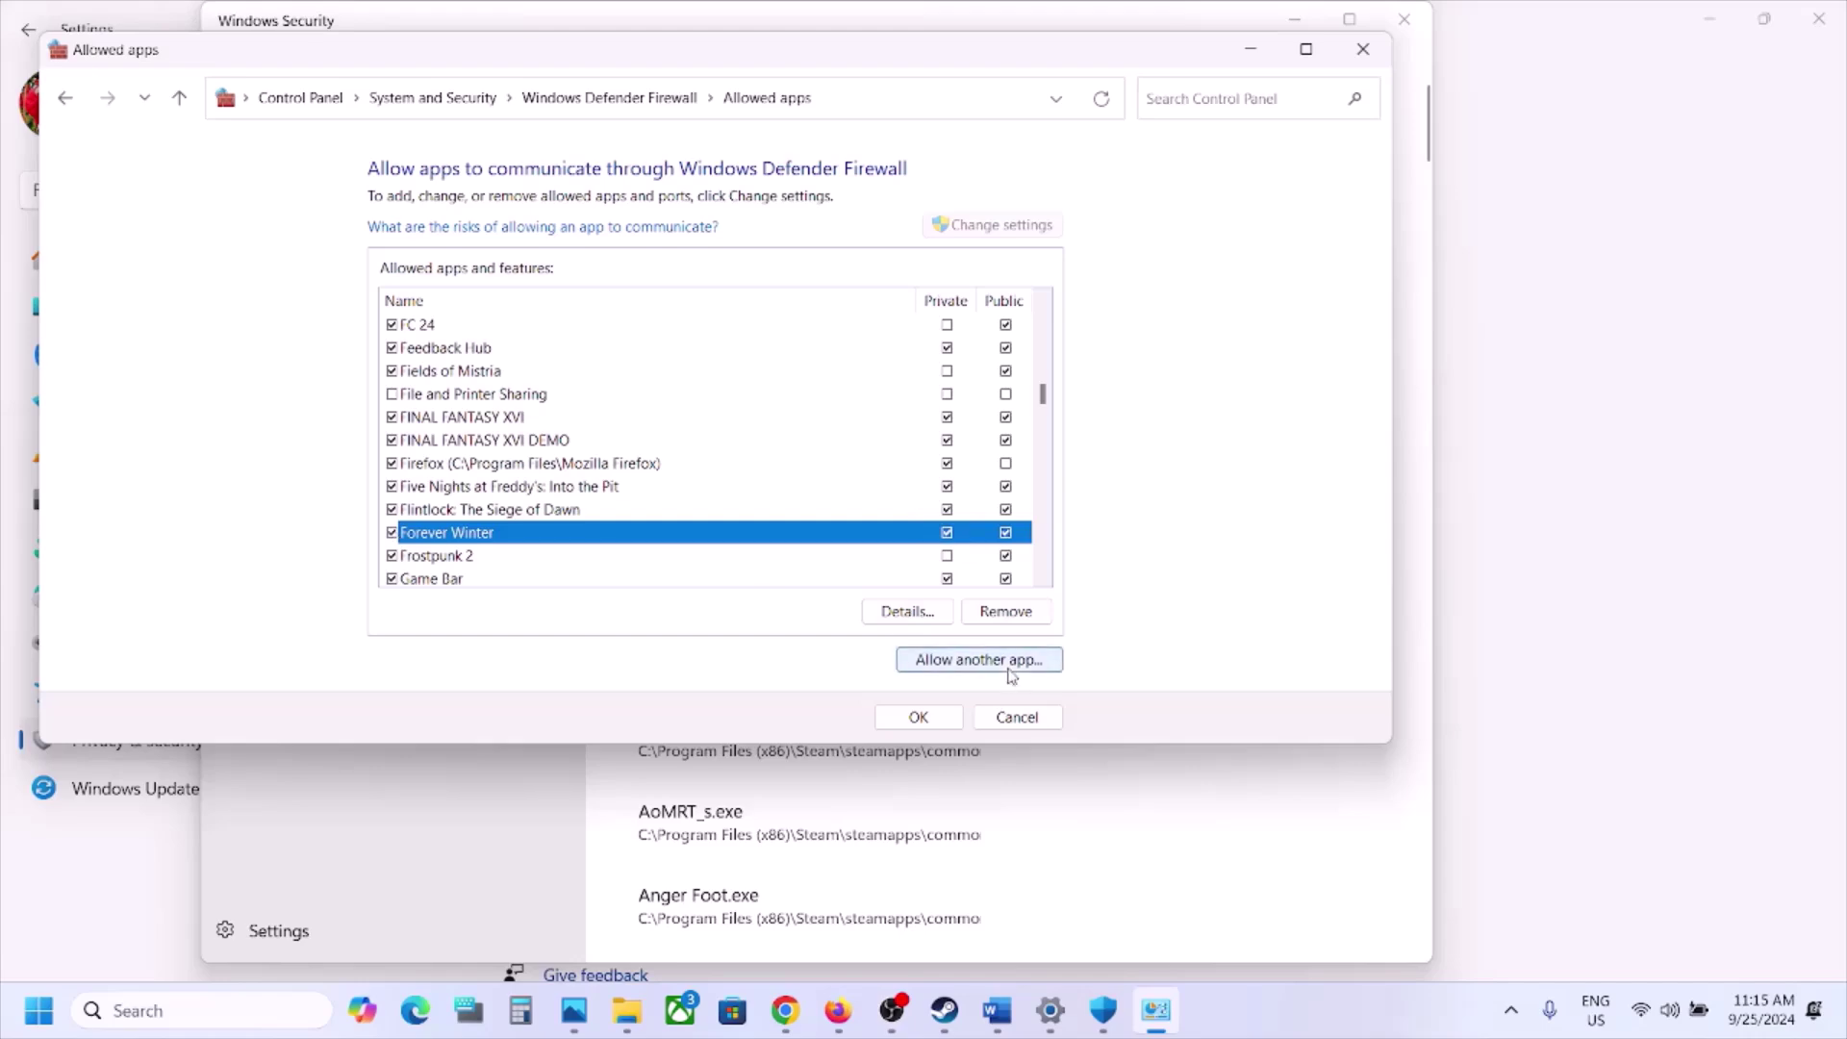
left_click(918, 724)
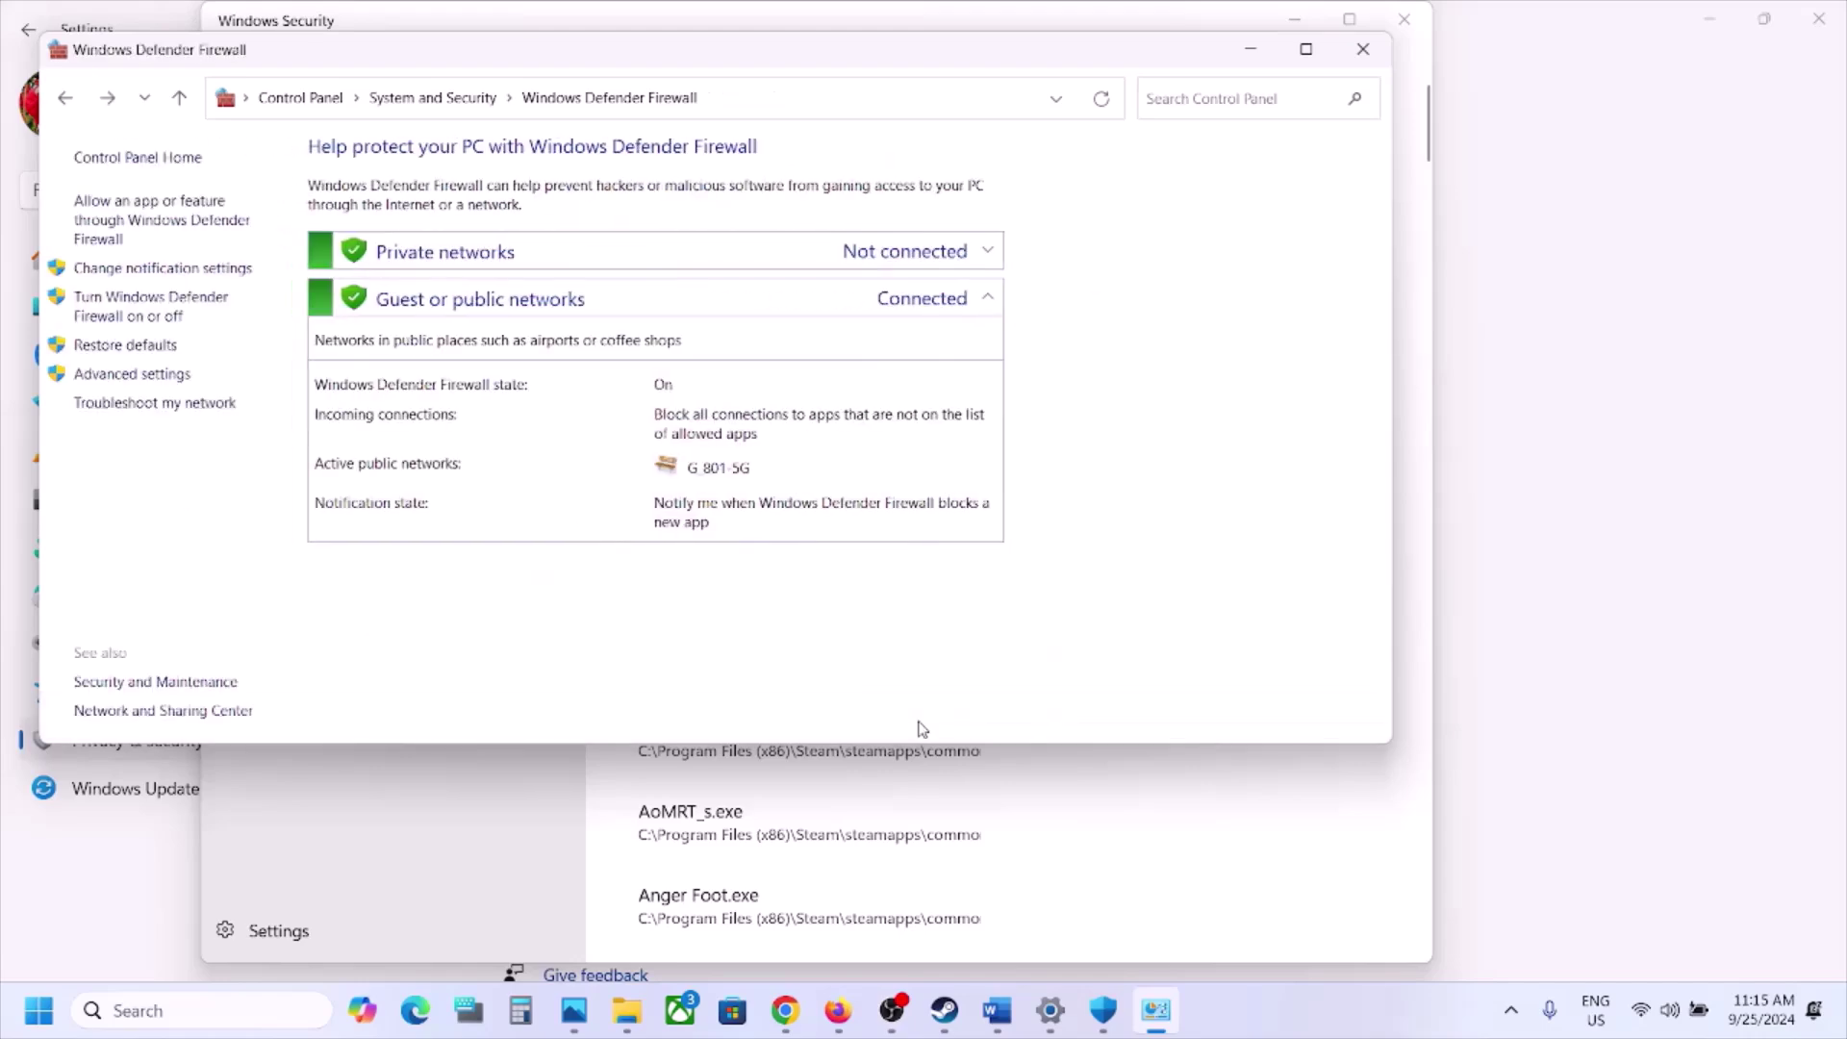
Close the Windows Defender Firewall and Windows Security windows and switch to the Word document with the troubleshooting steps
left_click(1363, 49)
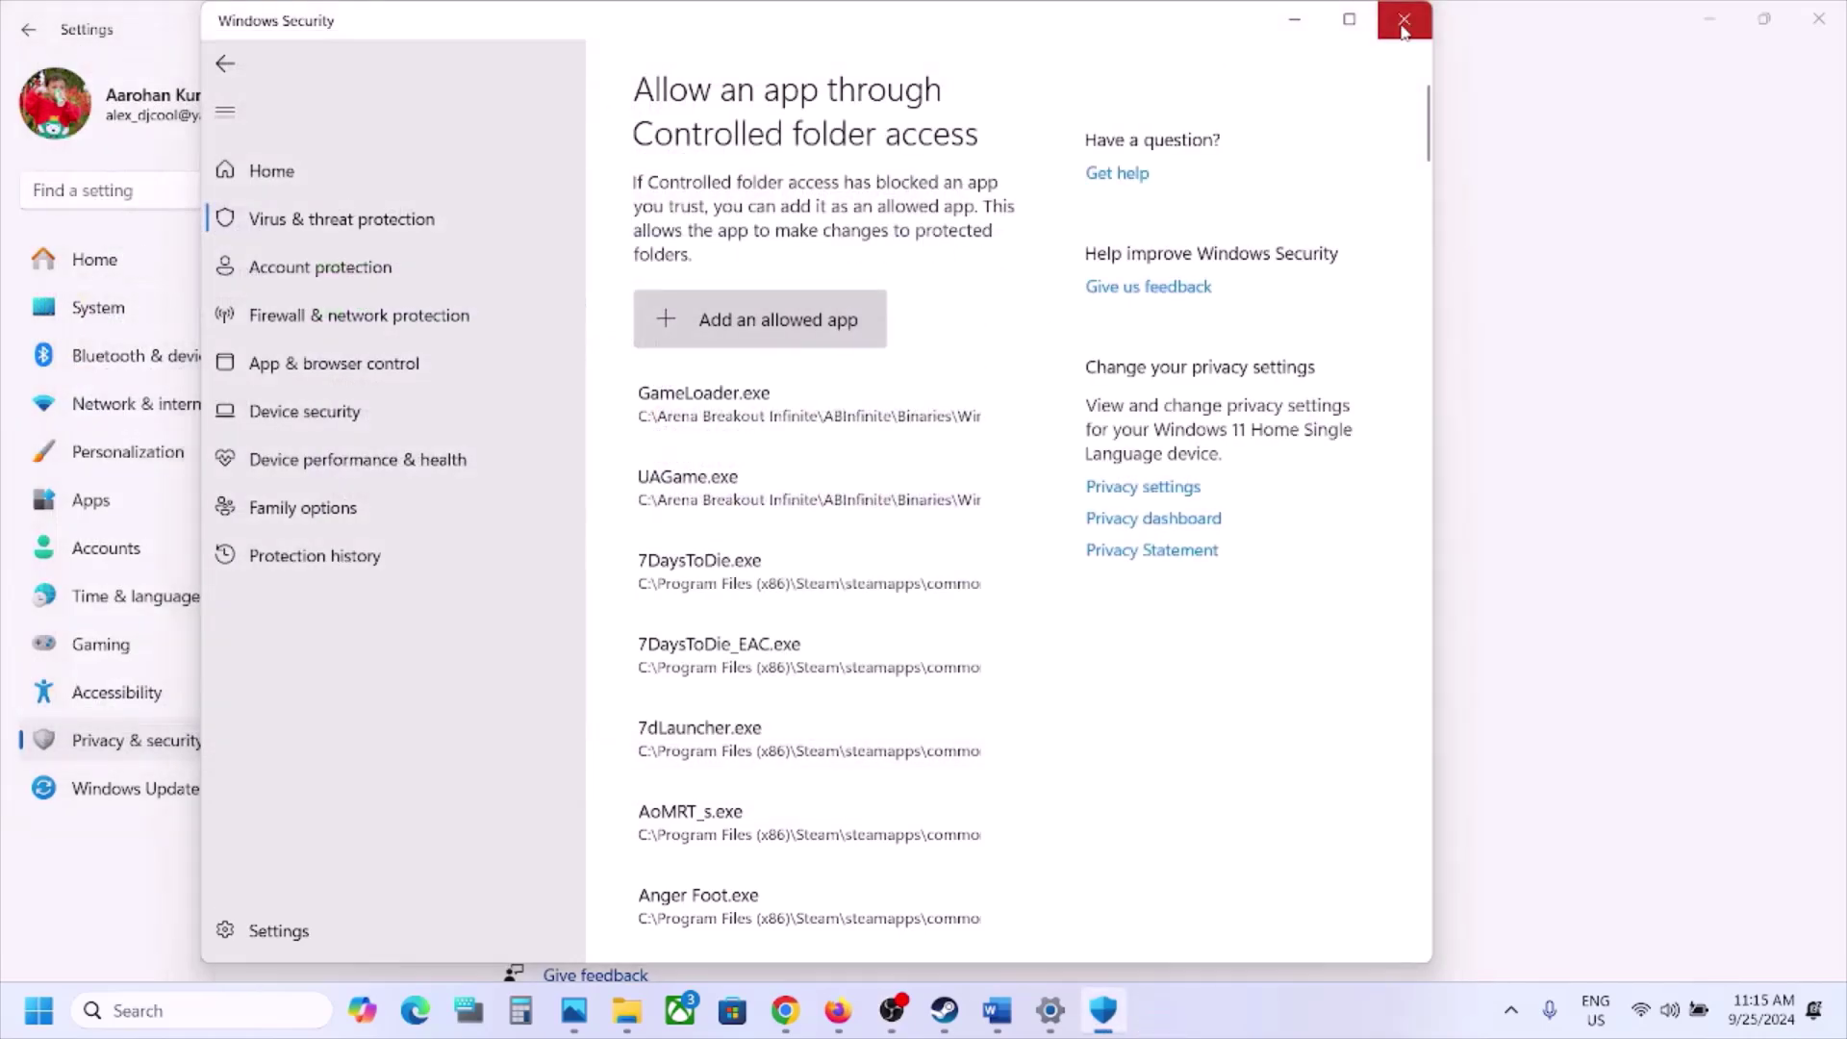
left_click(1404, 27)
left_click(952, 1017)
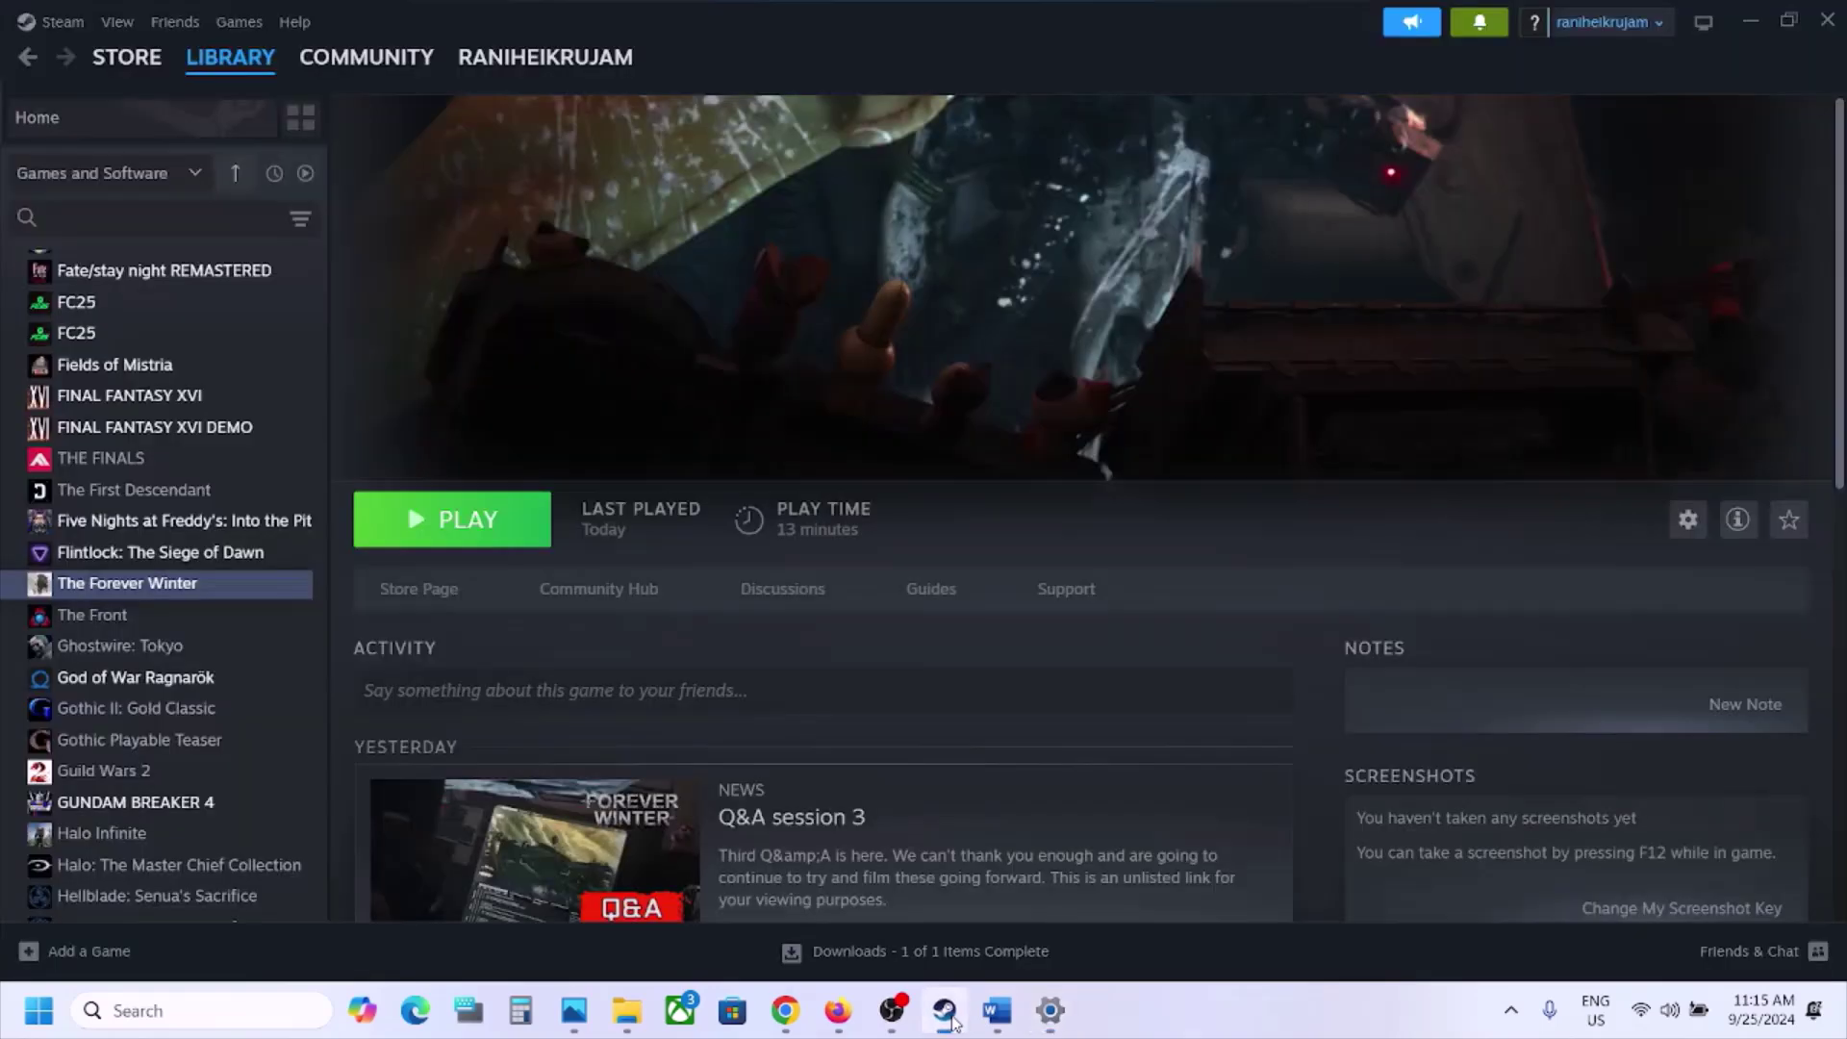
left_click(997, 1010)
Copy the Visual C++ download link under Step 12 and open it in a new Chrome tab
scroll(784, 686, "down", 7)
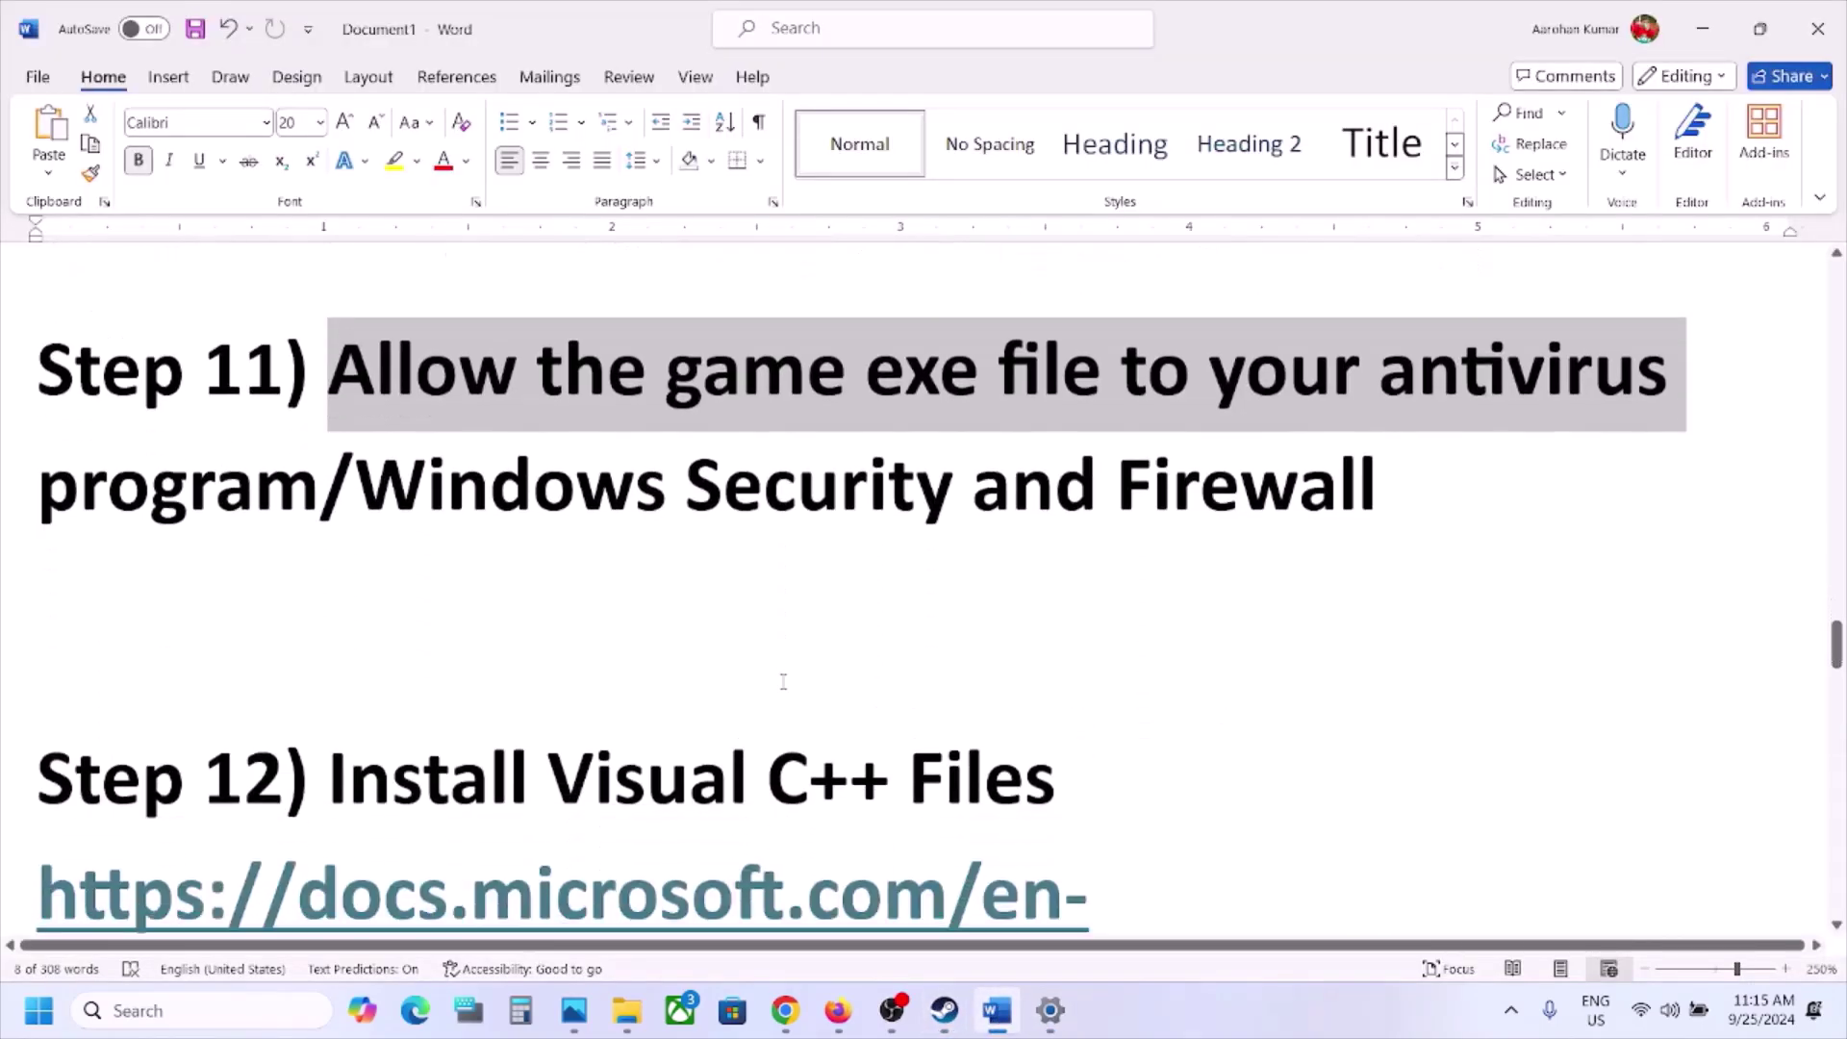
left_click_drag(571, 704, 48, 510)
key("ctrl+c")
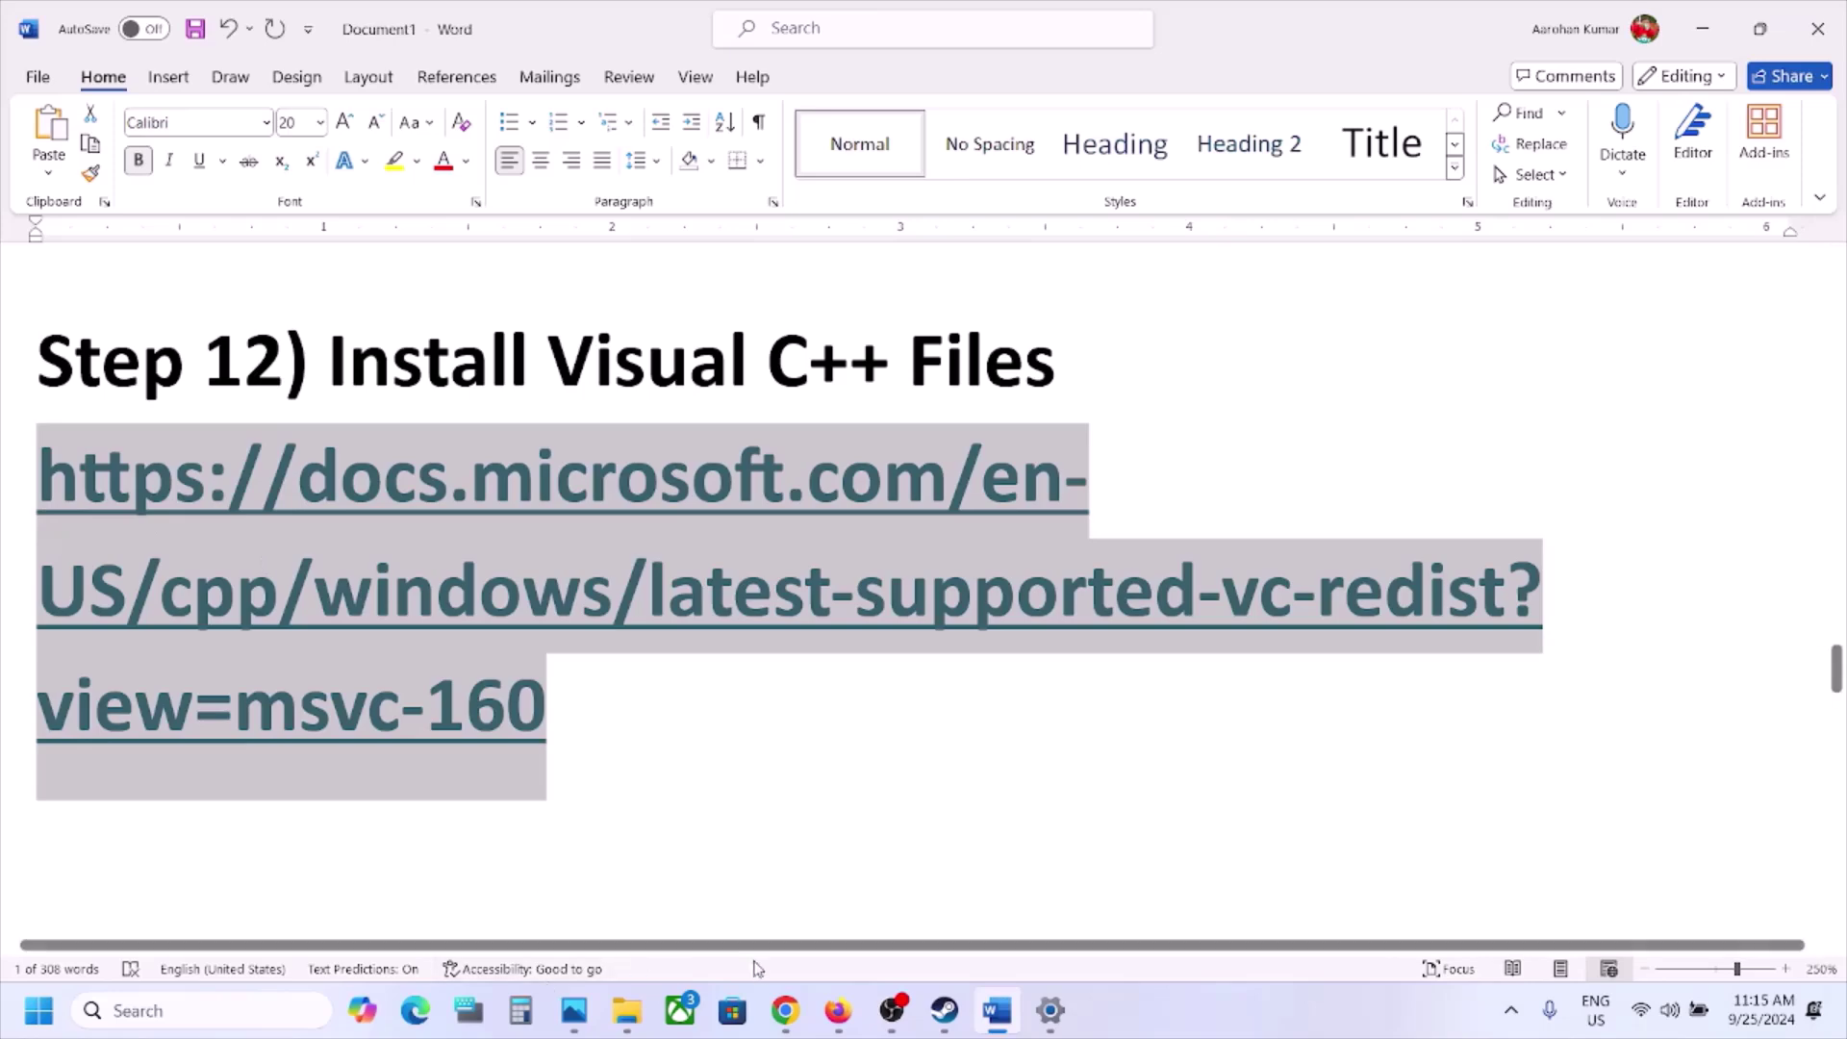
mouse_move(782, 1021)
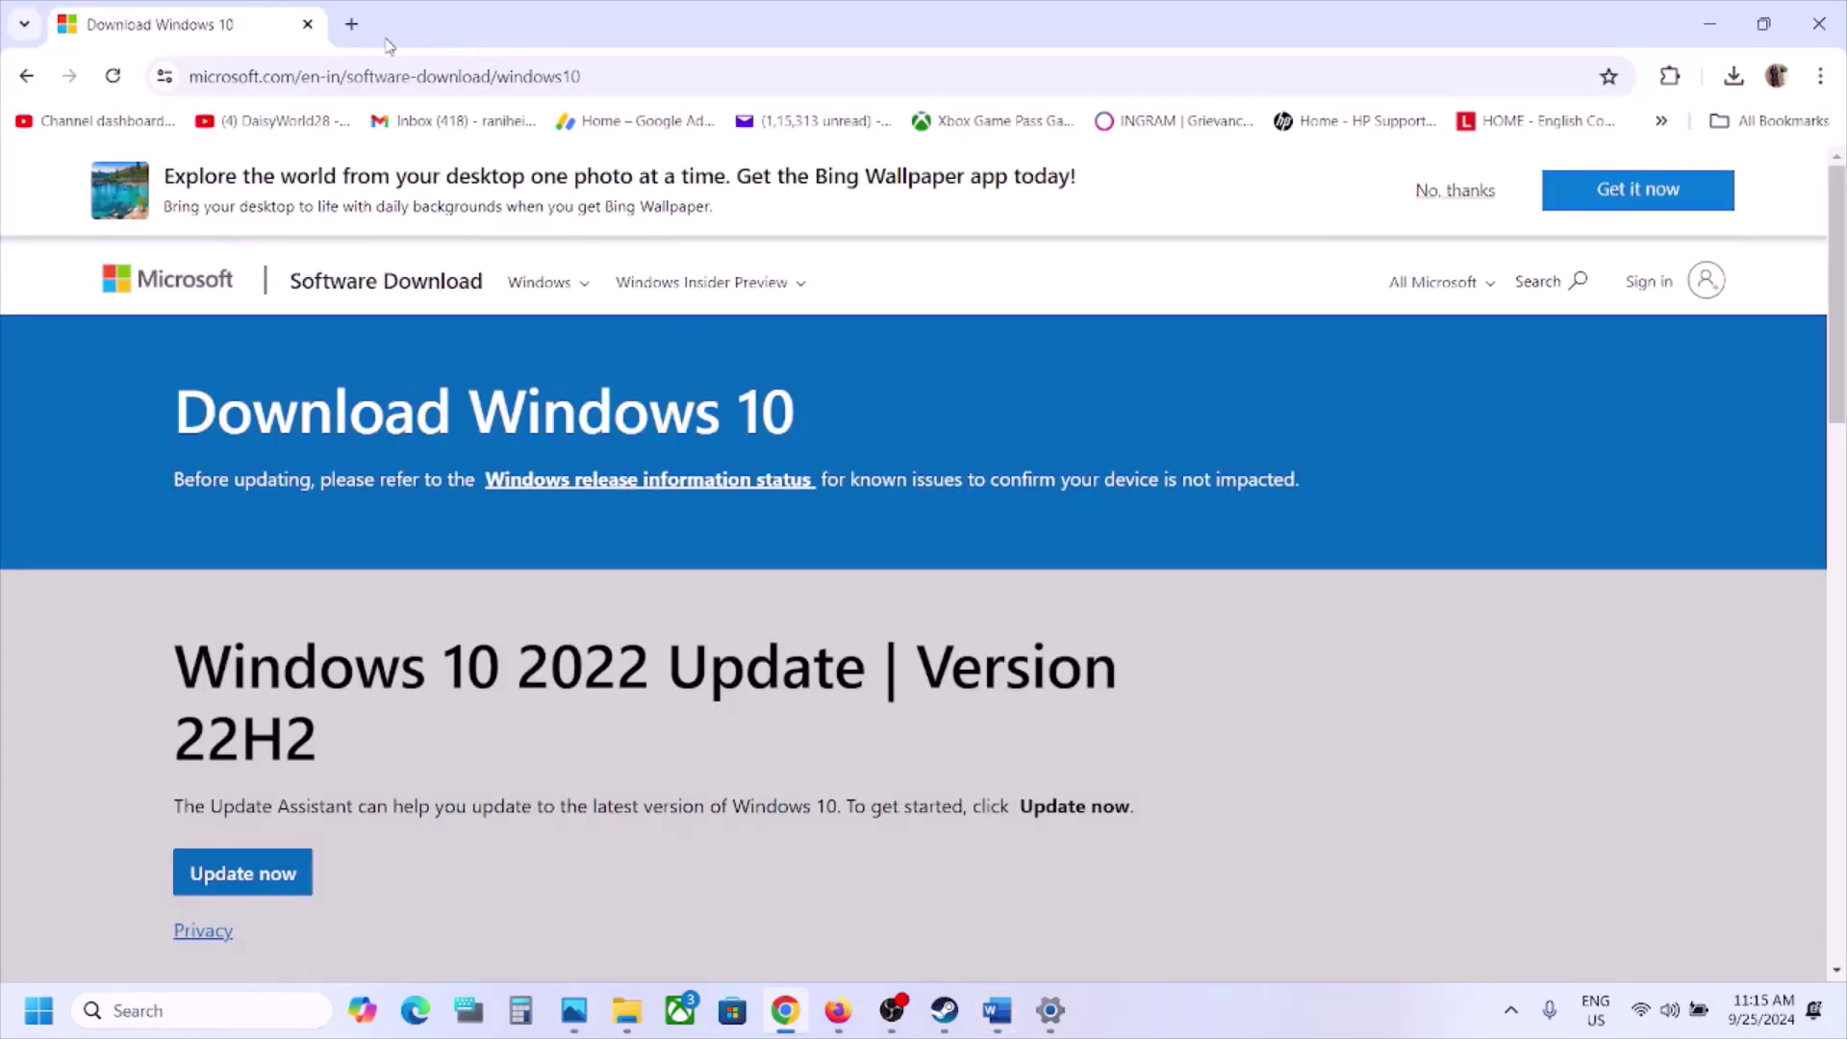
left_click(352, 24)
key("ctrl+v")
key("Return")
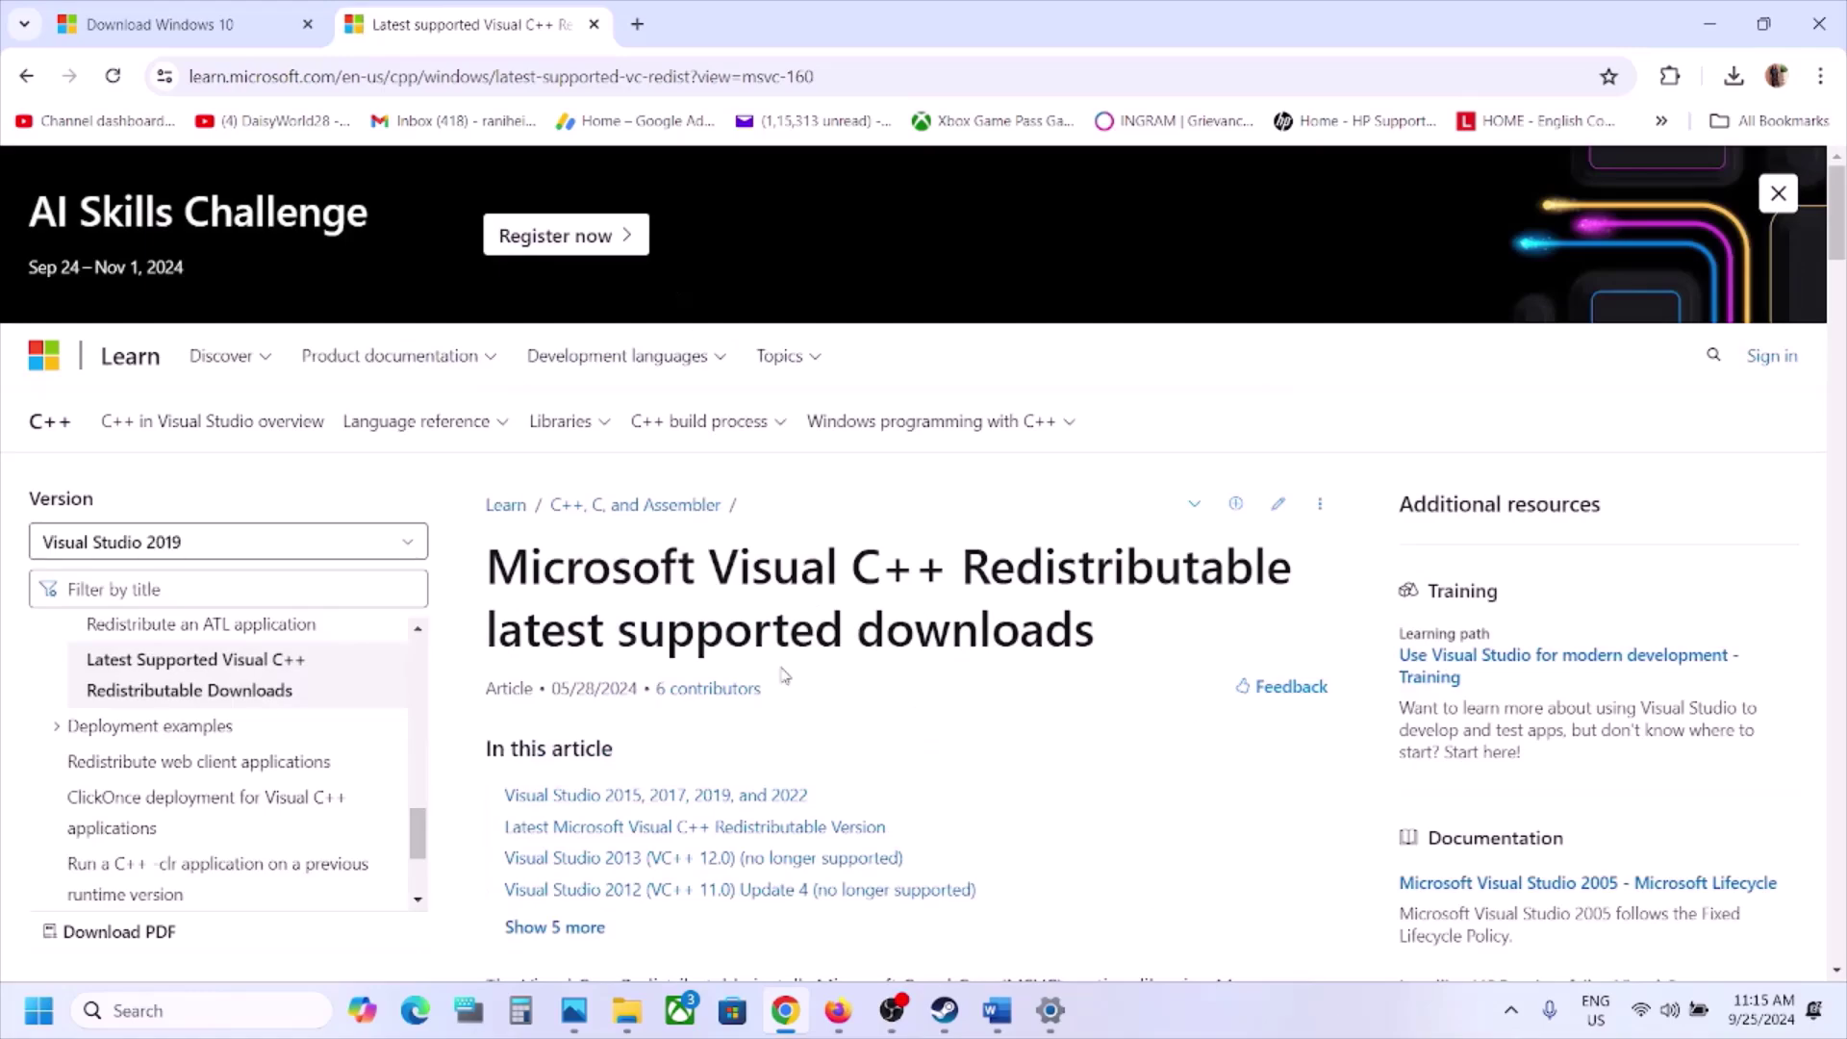
Download the X86 redistributable from the latest Visual C++ version table, run it and try to repair the installation
scroll(781, 669, "down", 6)
scroll(781, 669, "down", 4)
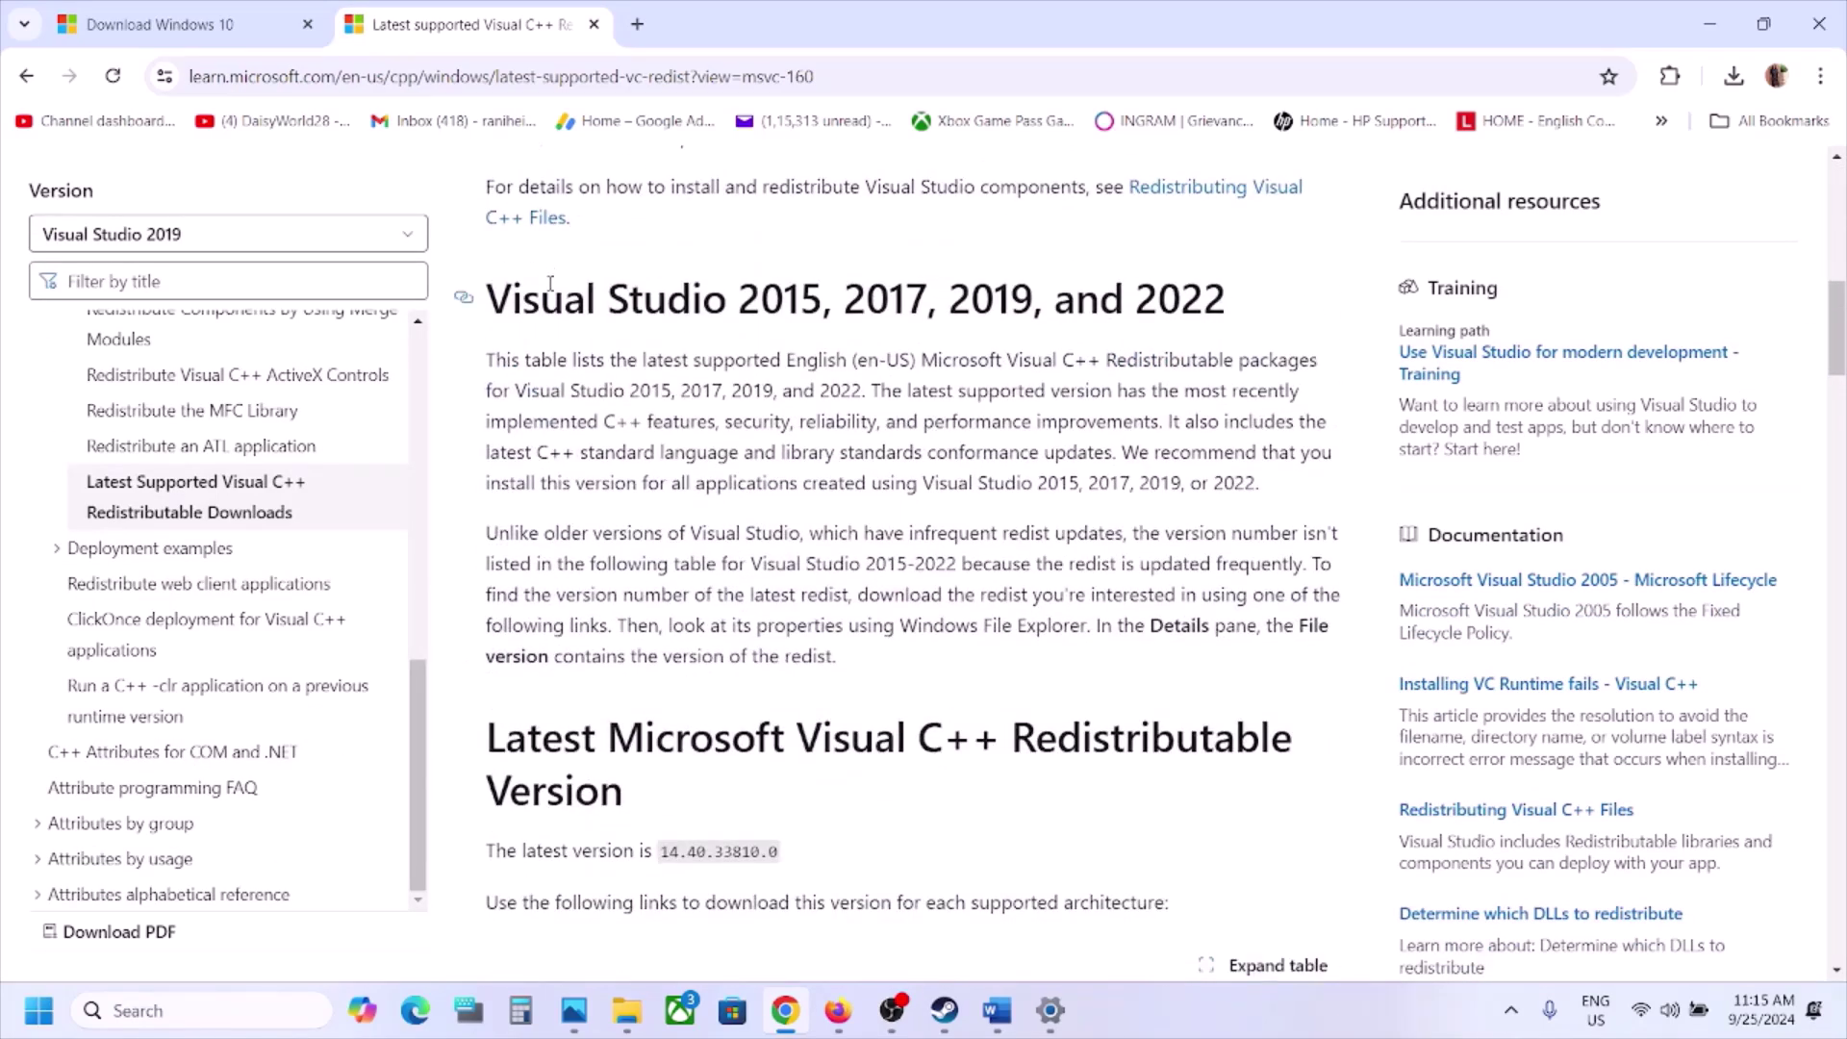
left_click_drag(551, 288, 1124, 306)
scroll(806, 510, "down", 6)
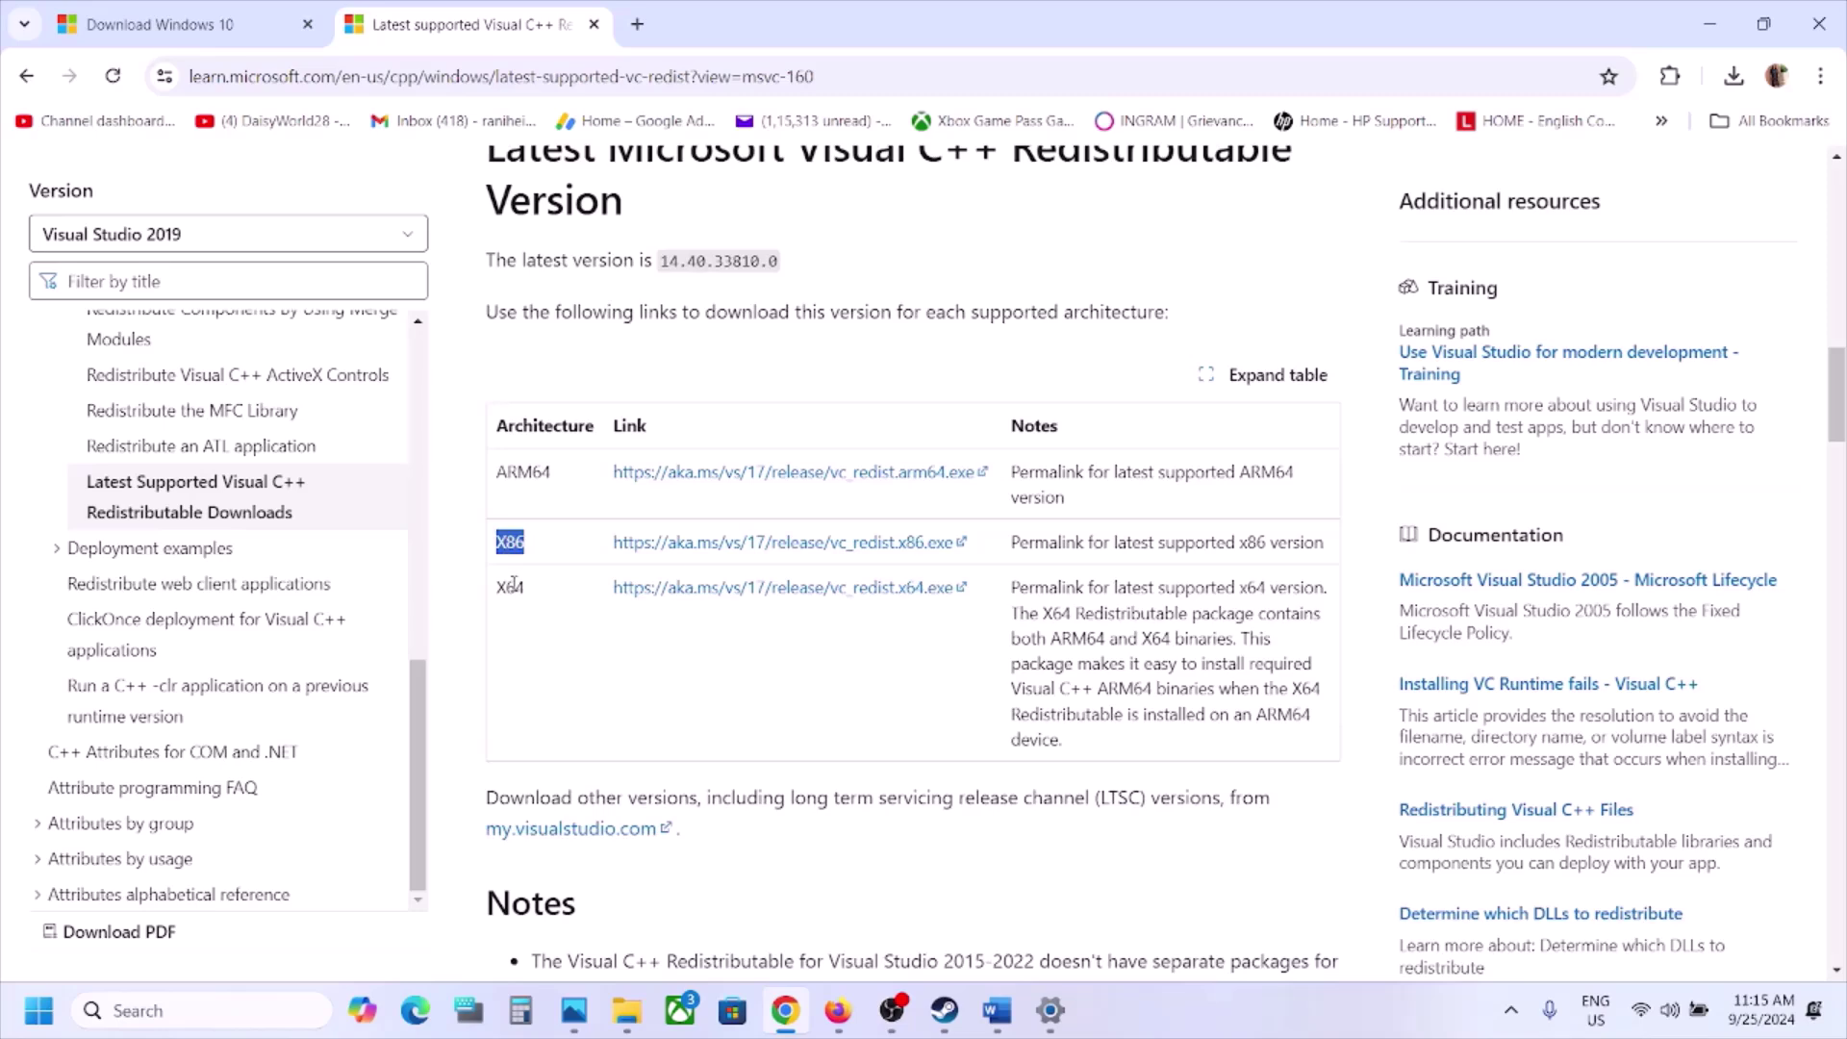
mouse_move(496, 541)
left_mouse_down()
mouse_move(1328, 546)
mouse_move(525, 543)
left_mouse_up()
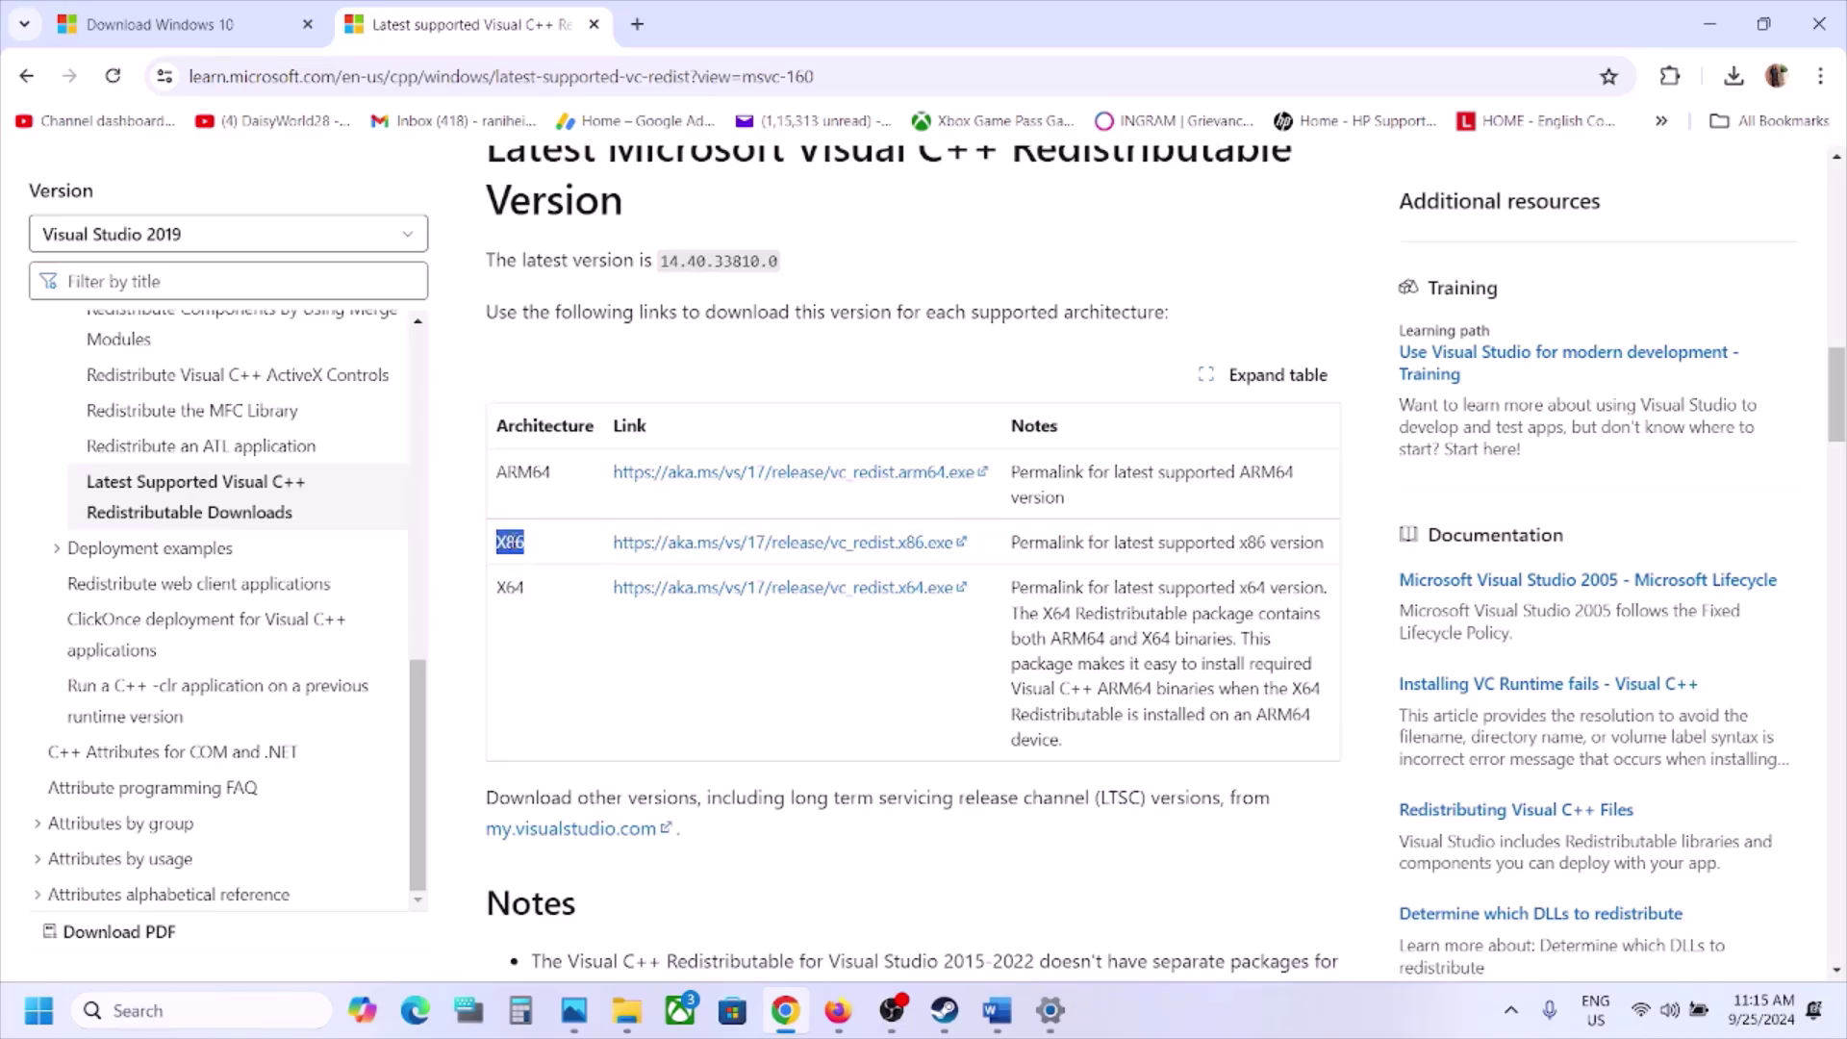
left_click(743, 542)
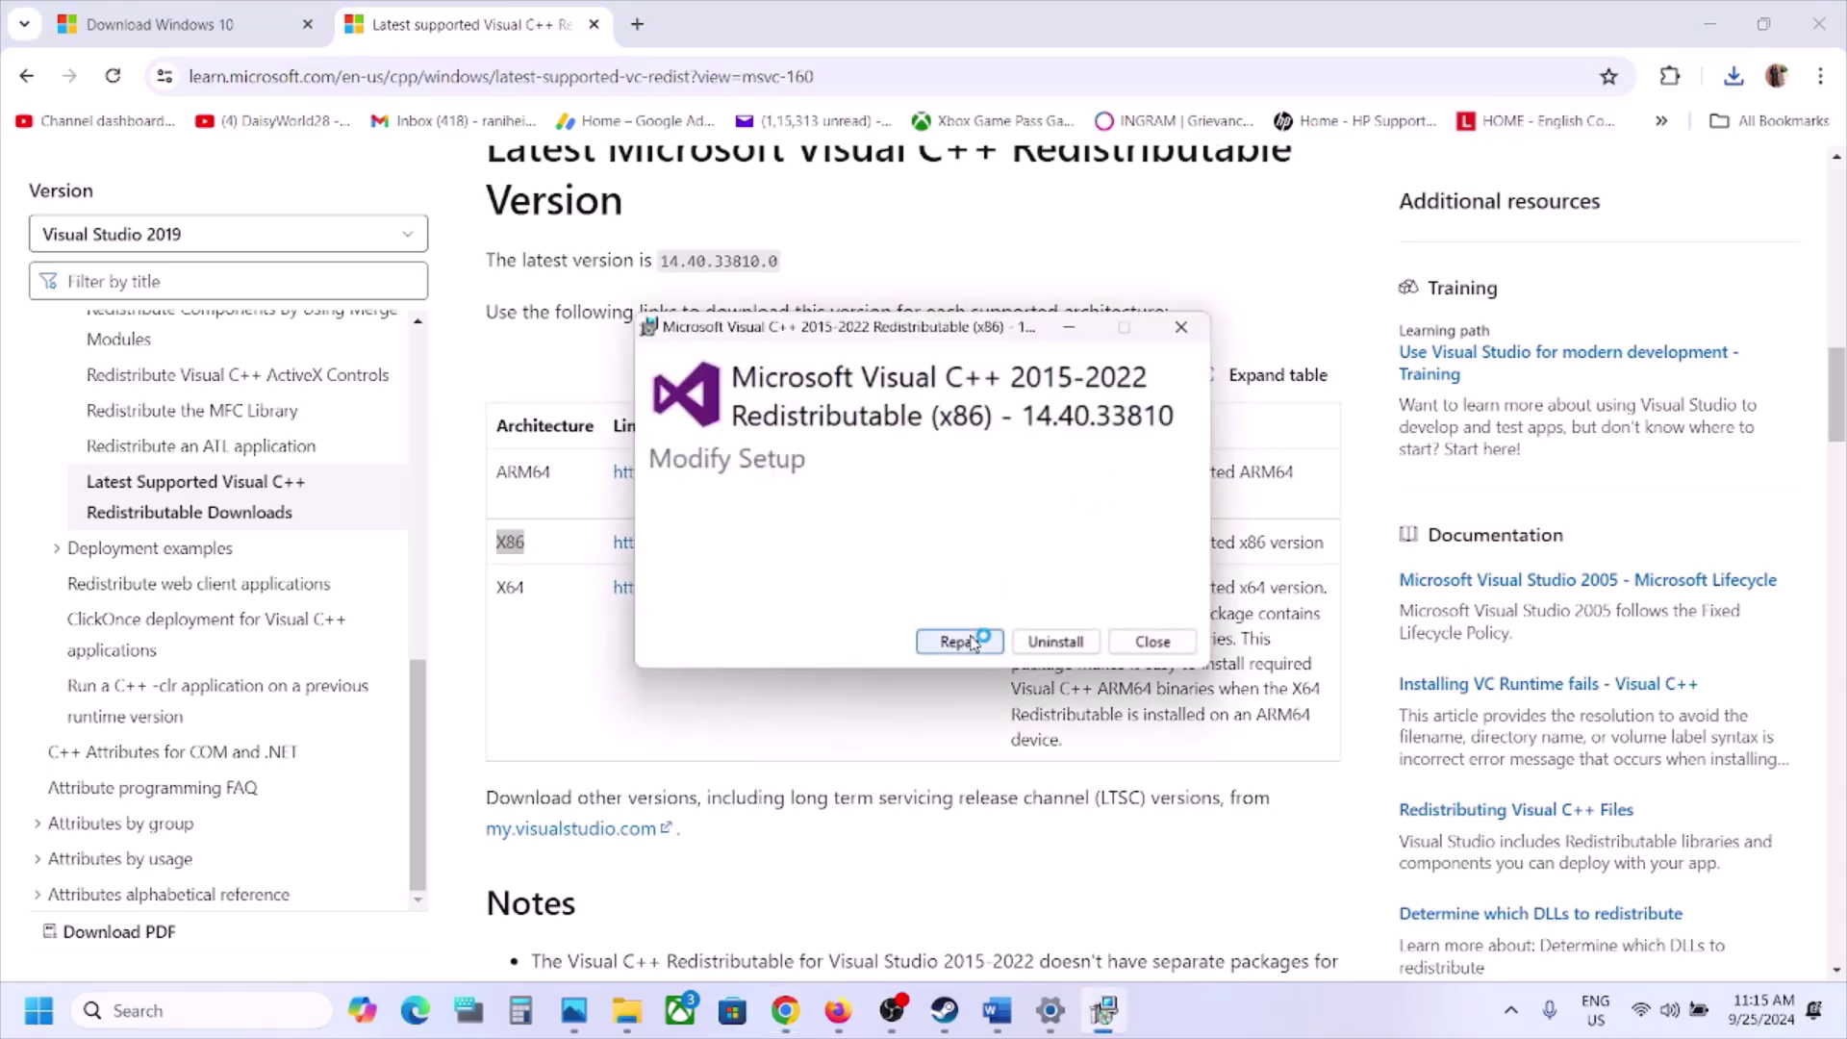
left_click(962, 641)
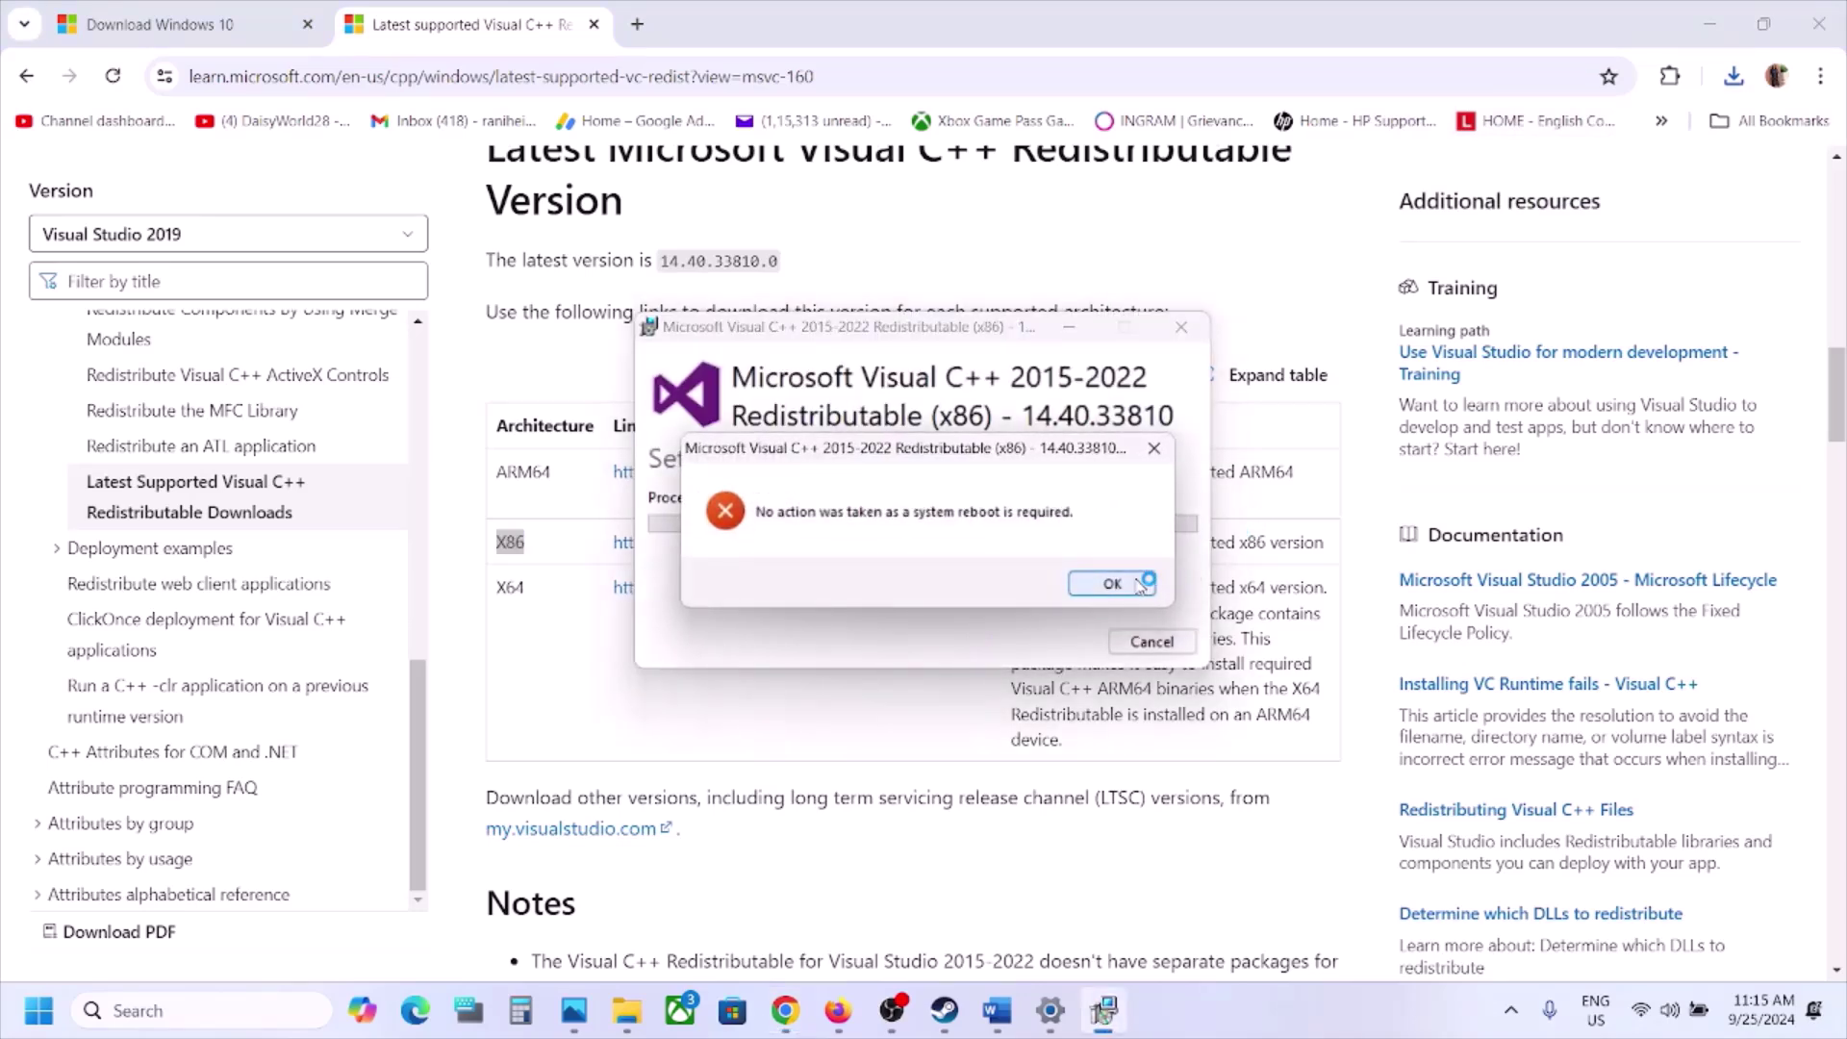
left_click(1114, 584)
Download and run the X64 Visual C++ redistributable, start its repair, and place the two setup windows side by side
left_click(510, 590)
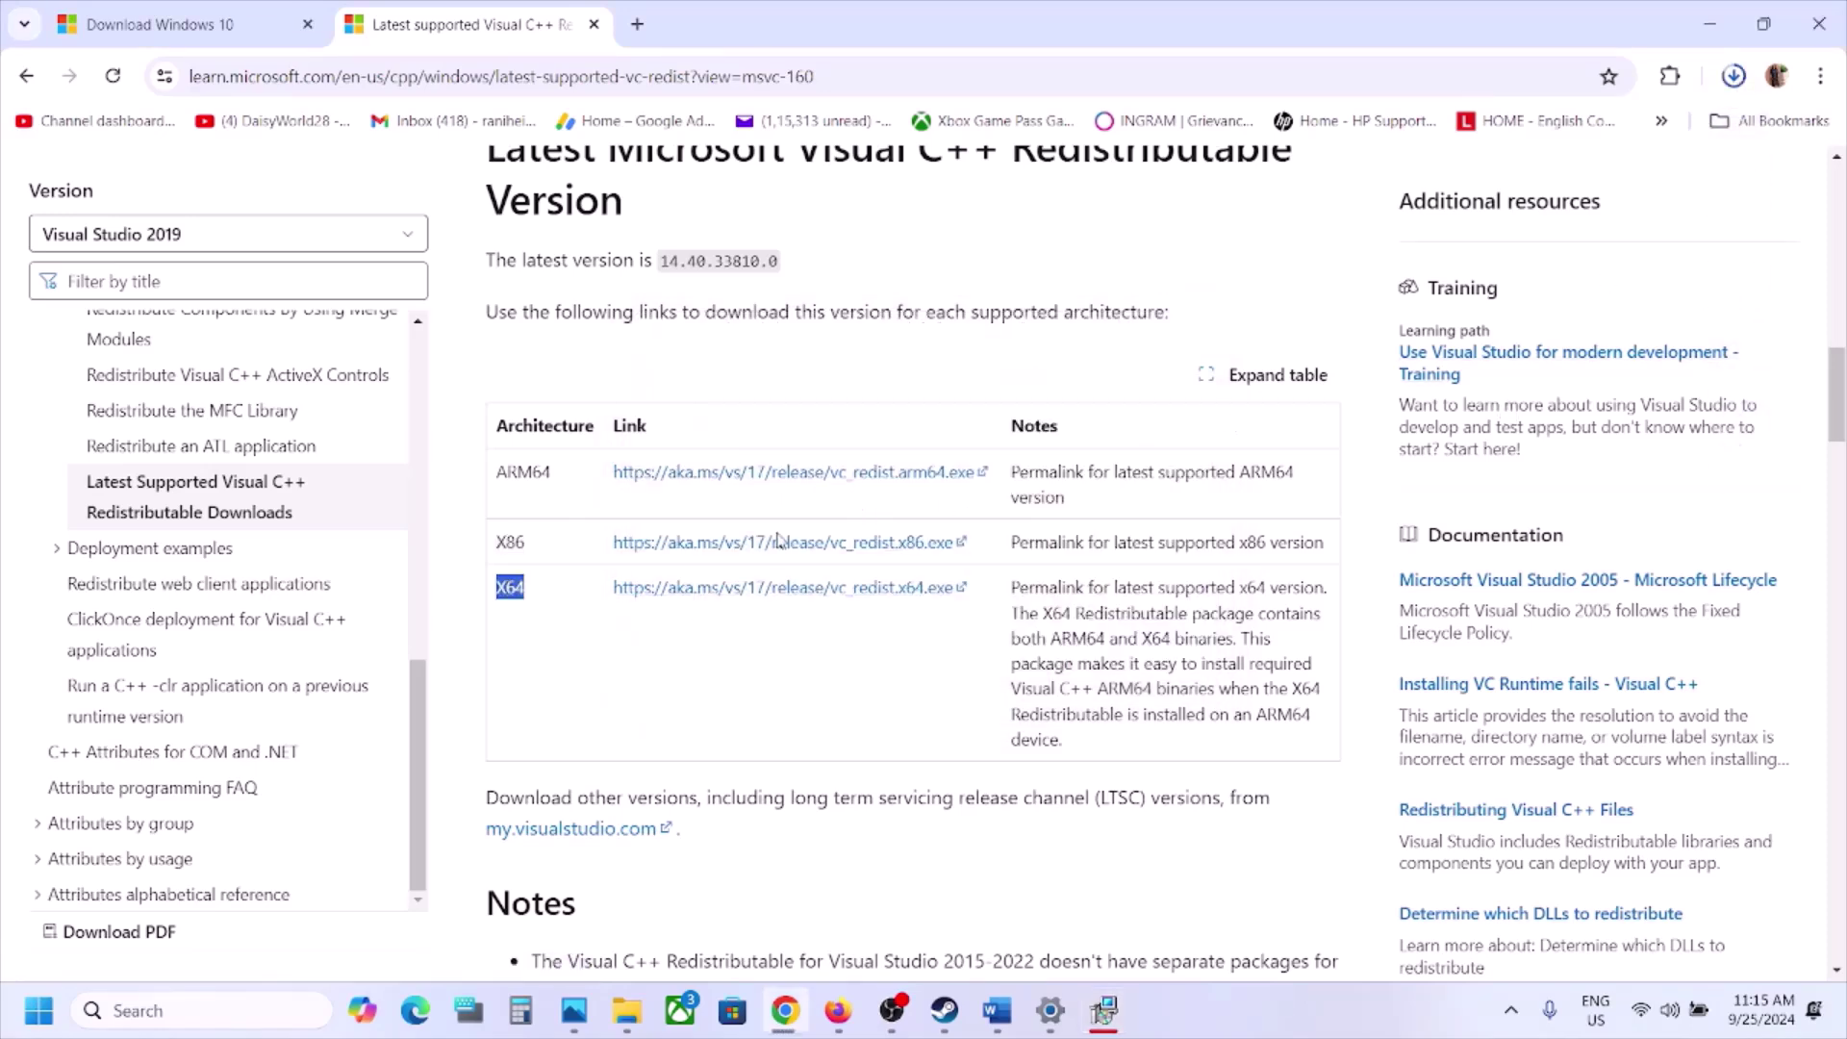
left_click(1735, 76)
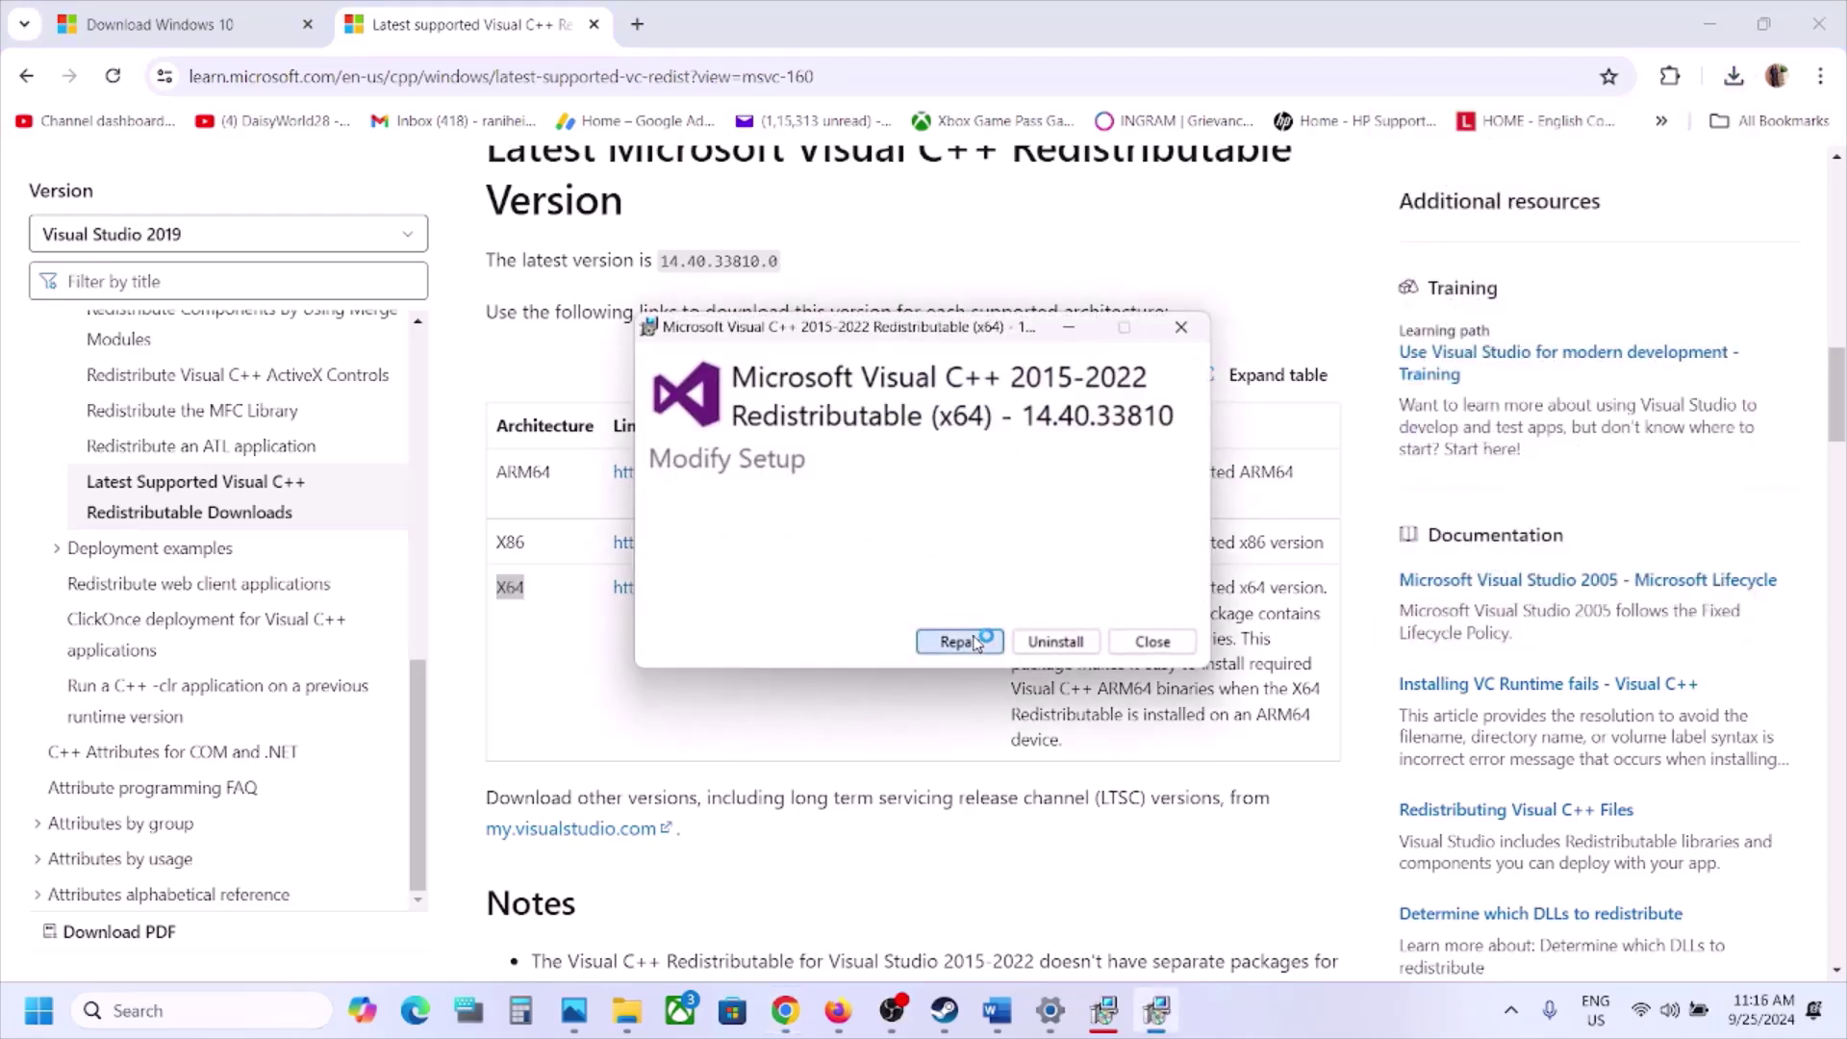
left_click(974, 642)
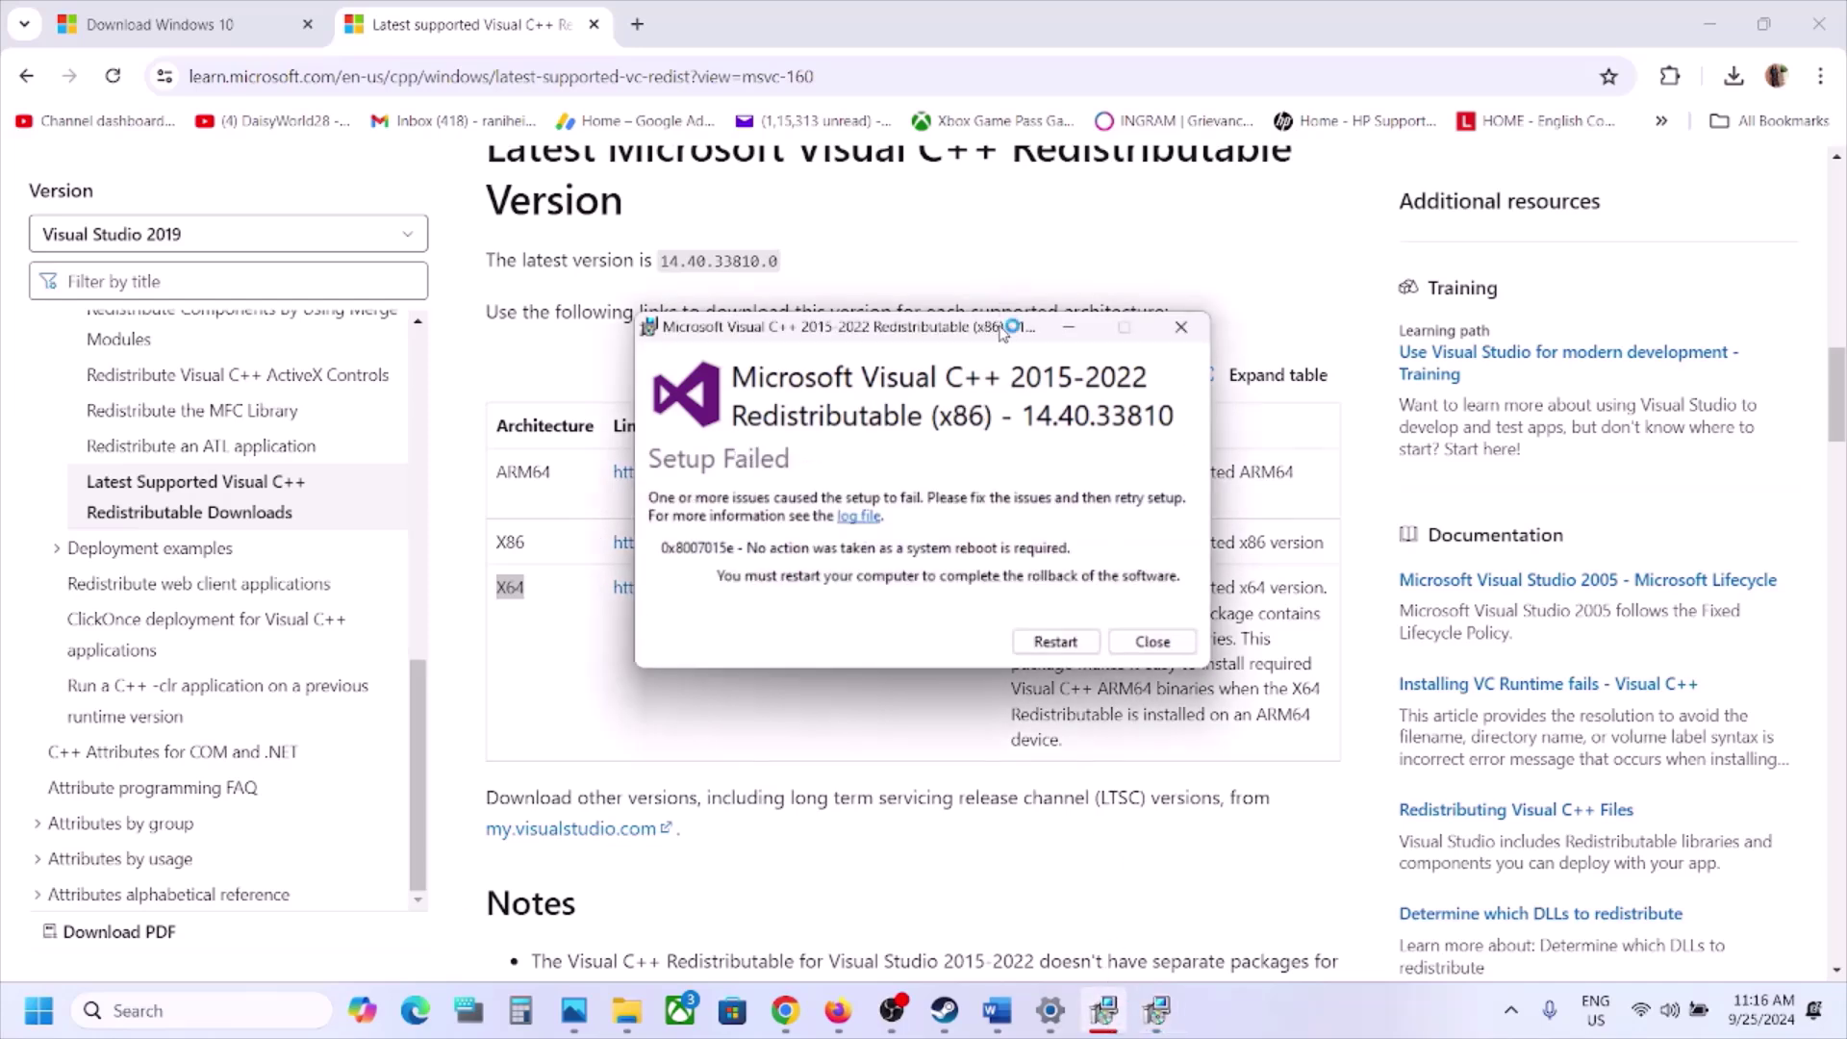
left_click_drag(1004, 332, 593, 344)
left_click_drag(932, 334, 1109, 356)
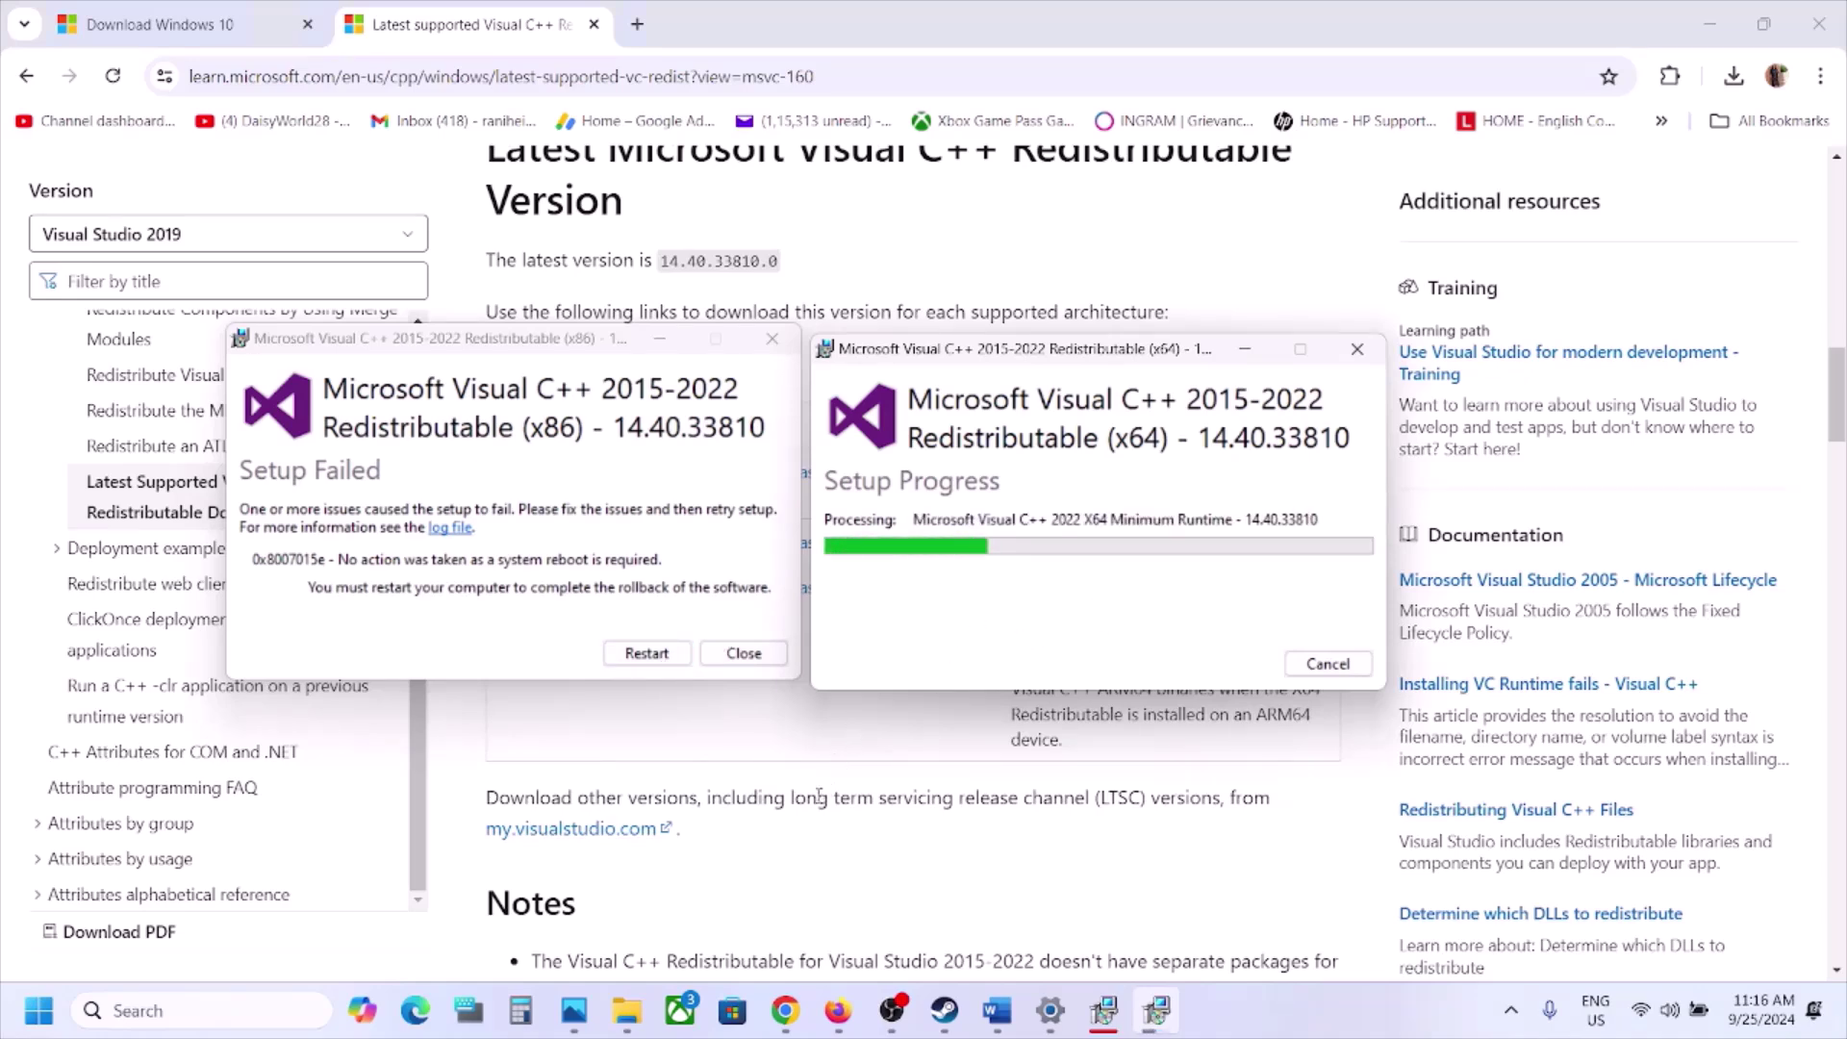
Bring up the Windows power options for restarting the computer, and switch to The Forever Winter's library page in Steam
left_click(203, 931)
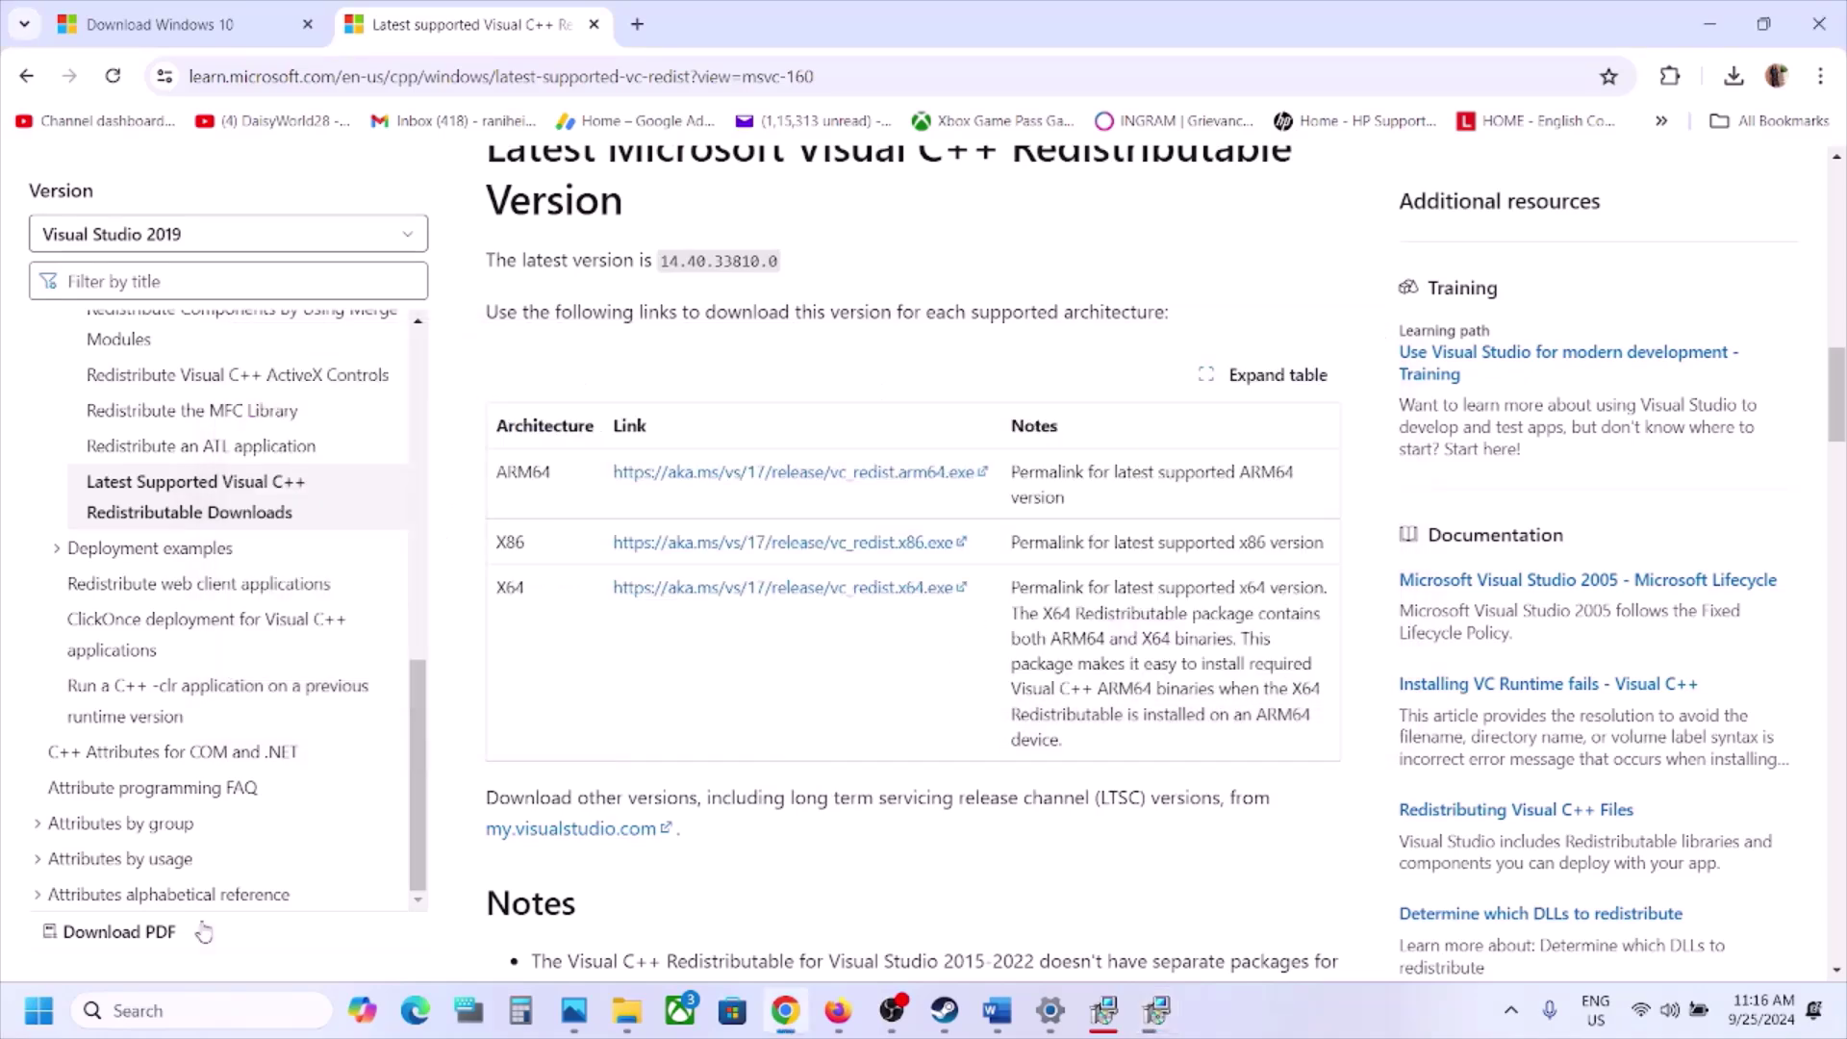
key("super")
left_click(700, 927)
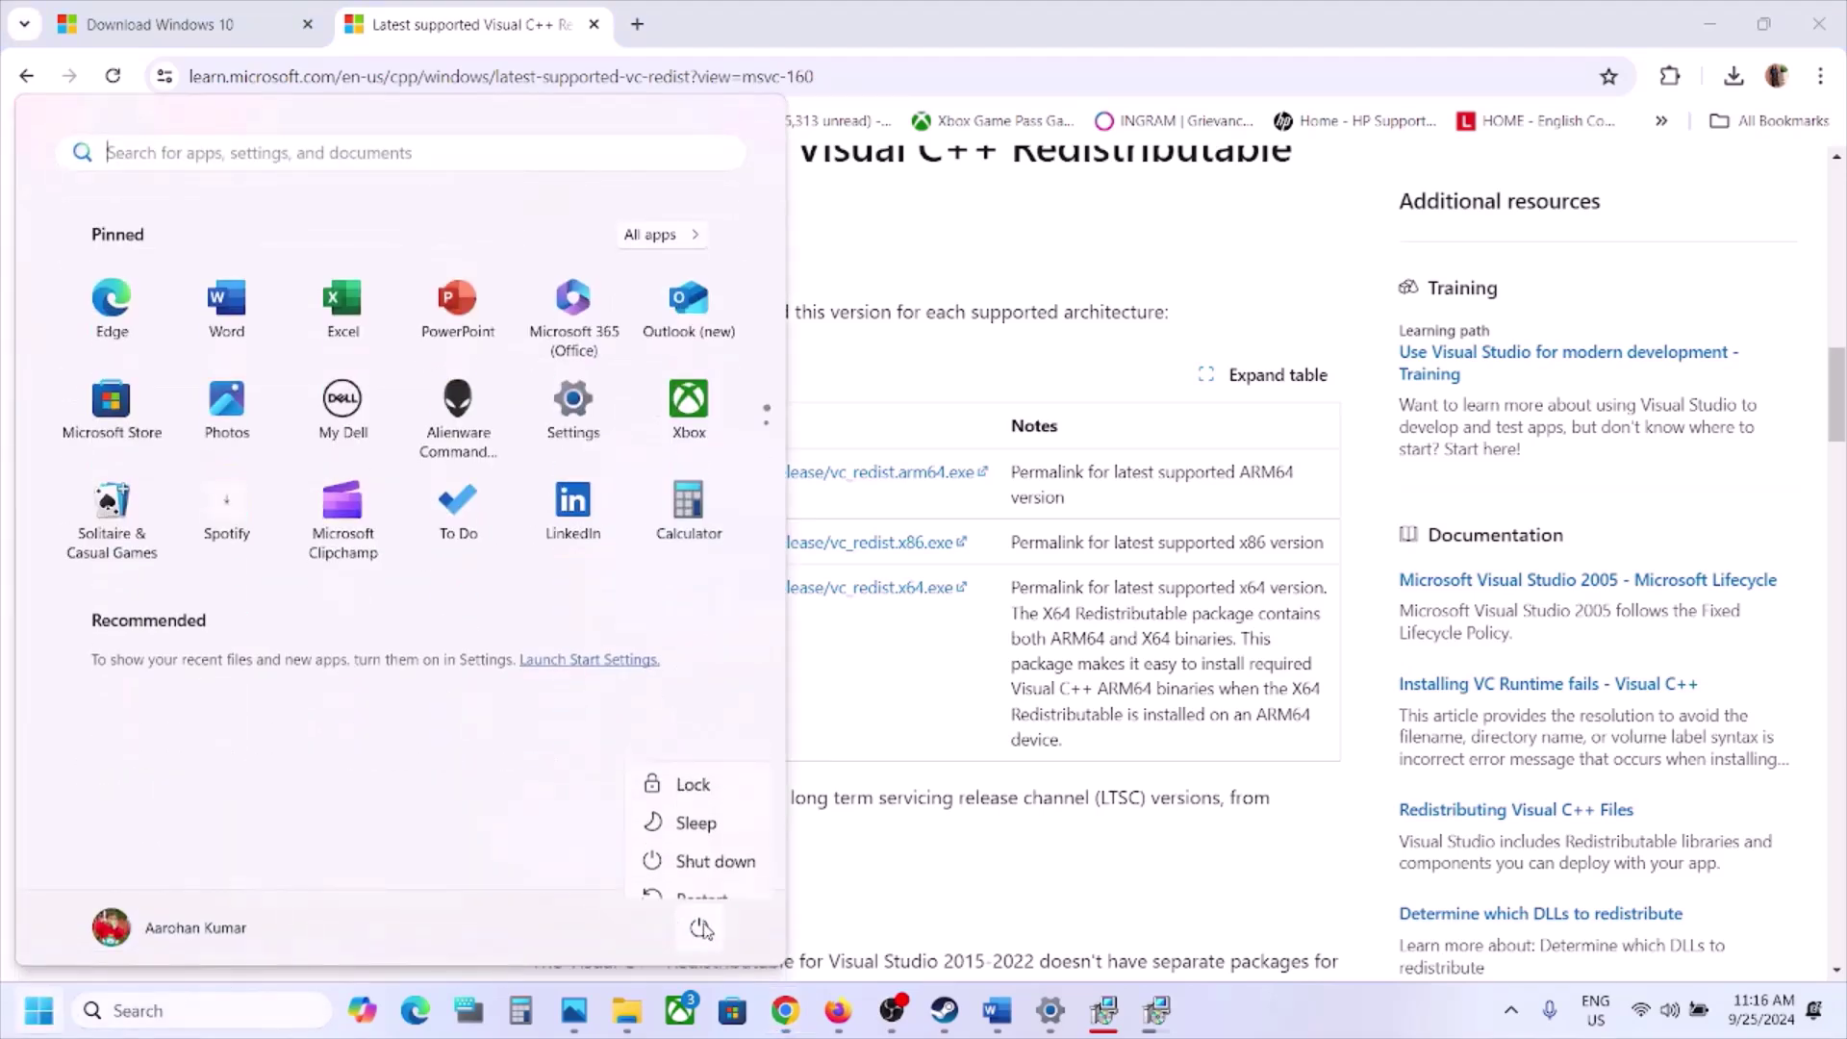
left_click(945, 1010)
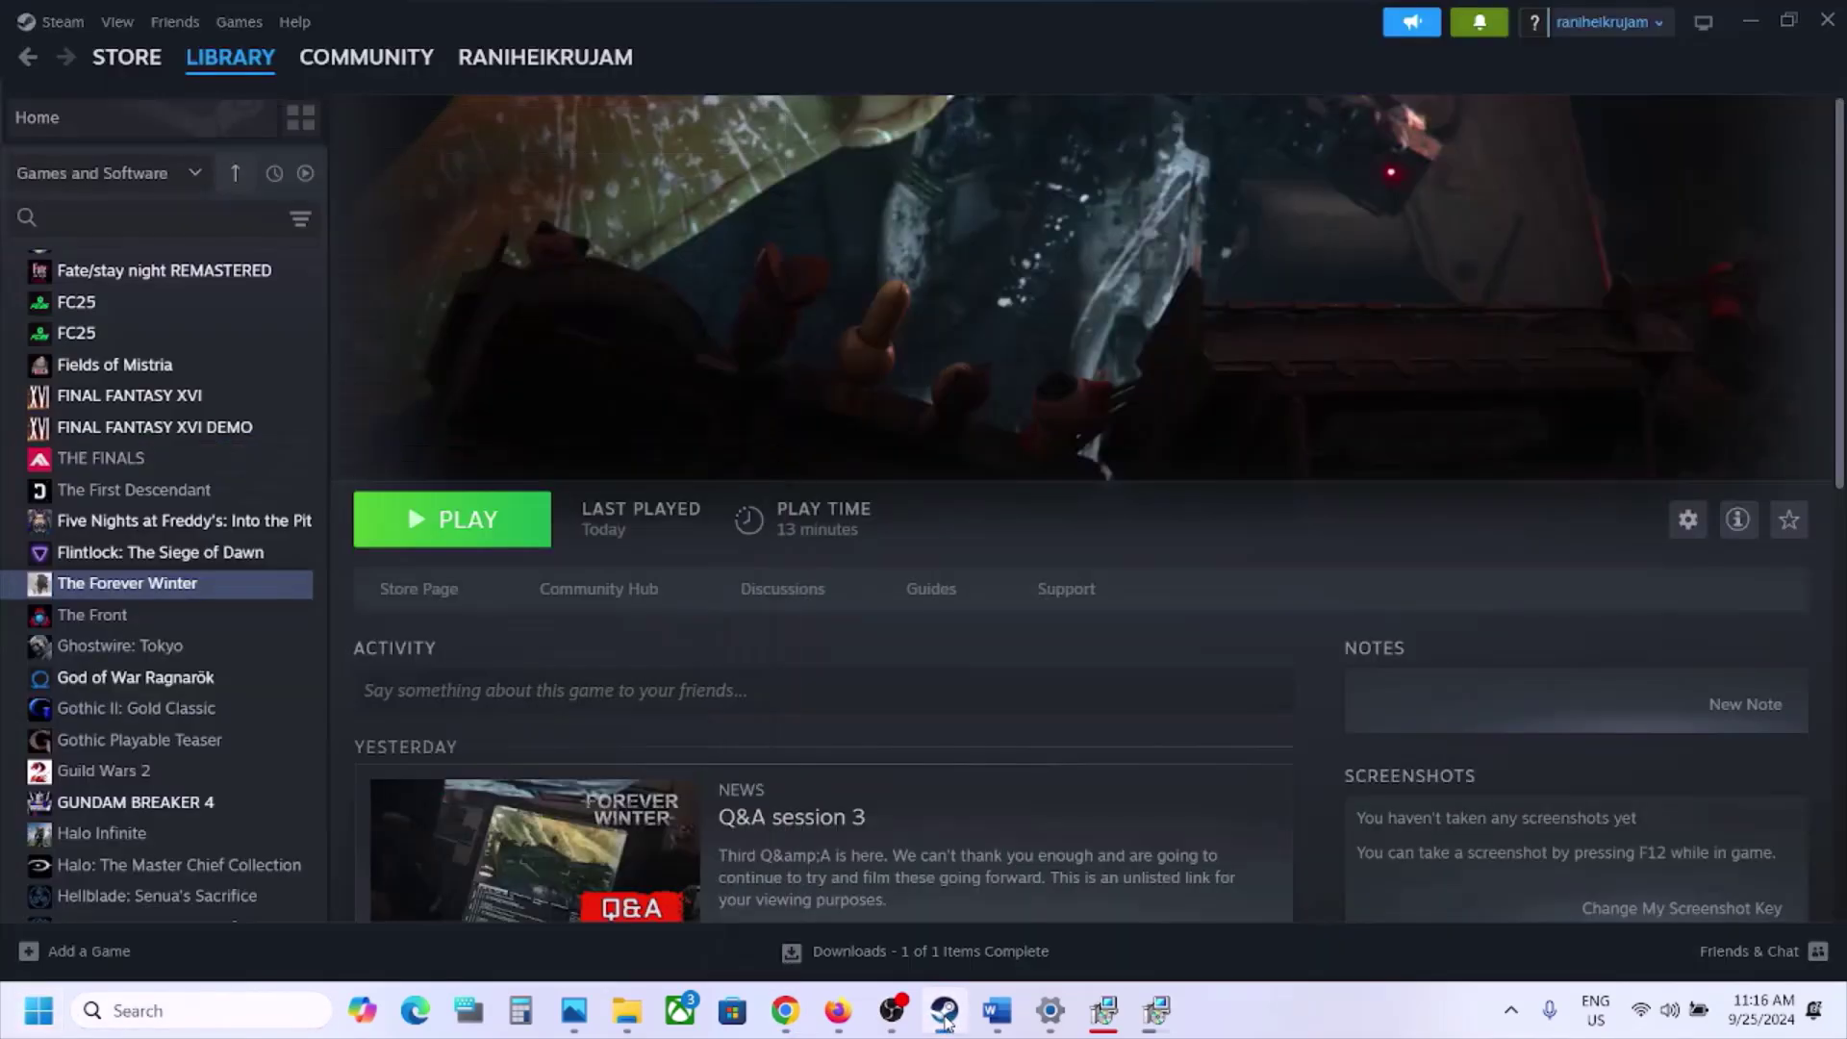
Switch to the Word document and highlight Step 13's advice on unplugging external devices and additional USB adapters, keeping the document maximized
left_click(998, 1010)
scroll(840, 720, "down", 6)
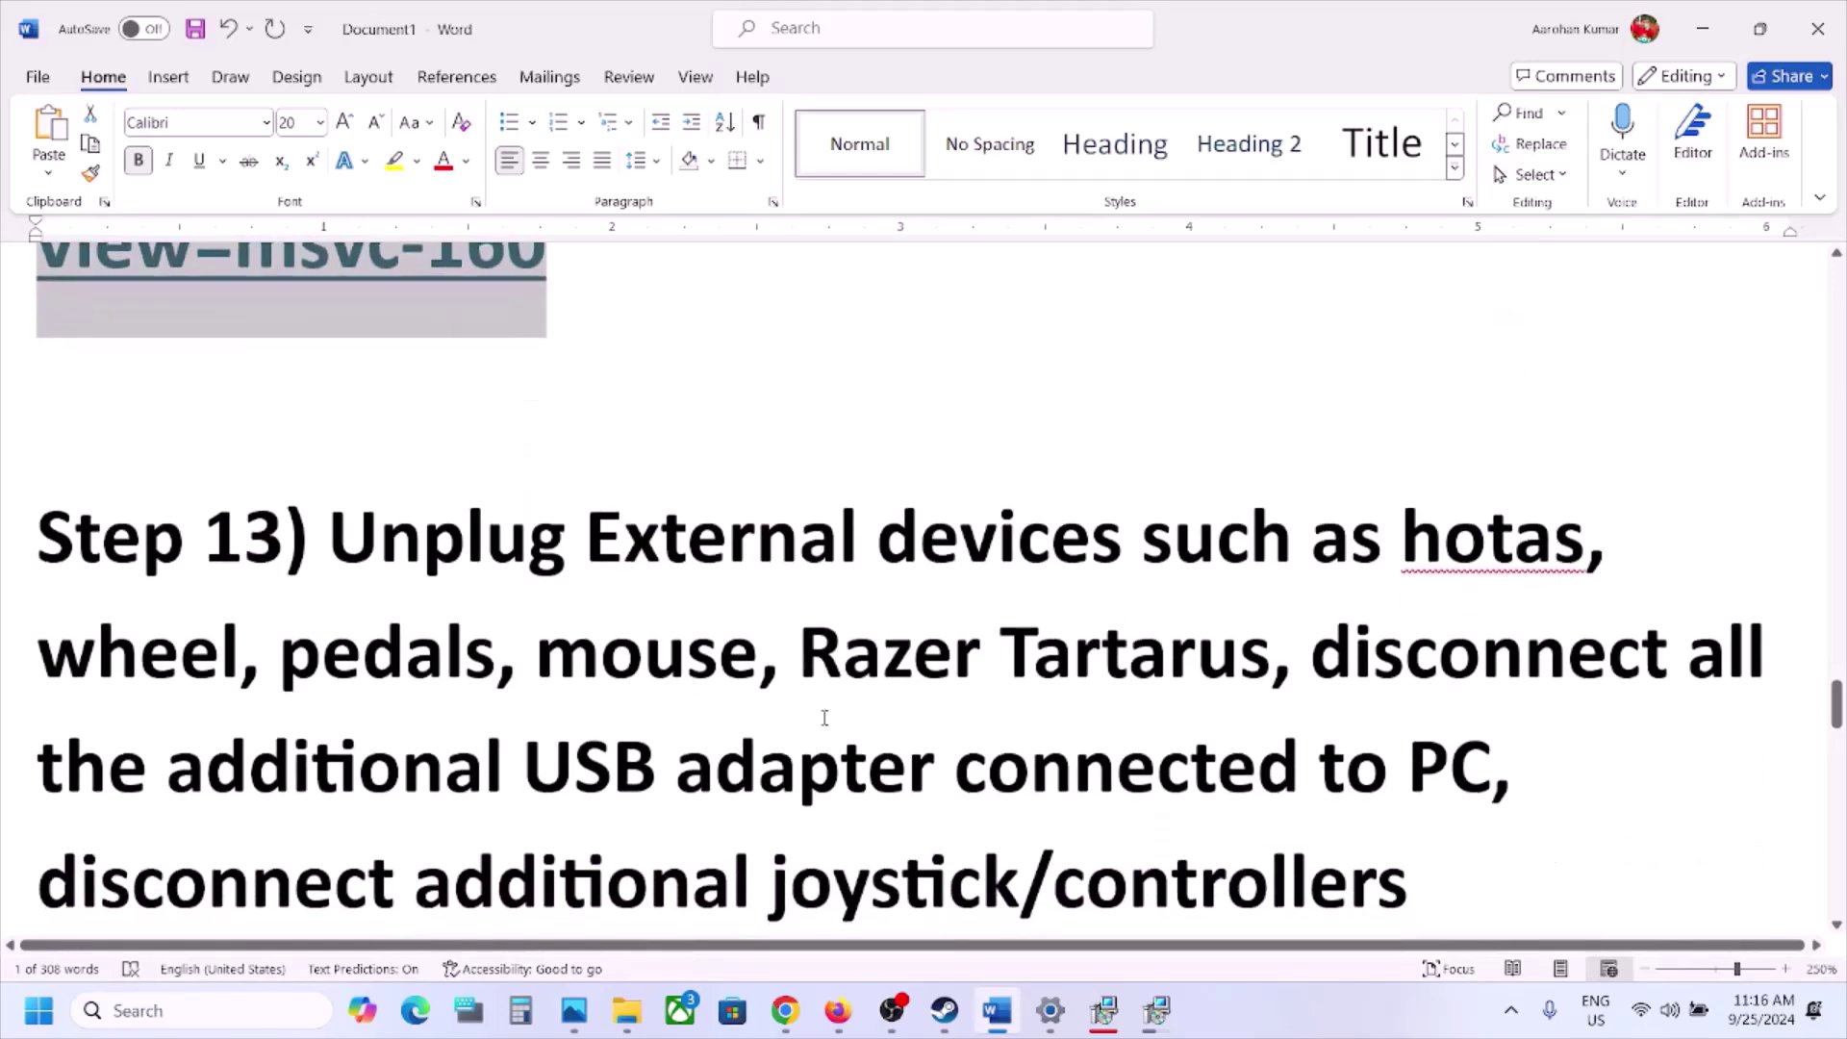
left_click_drag(468, 394, 933, 620)
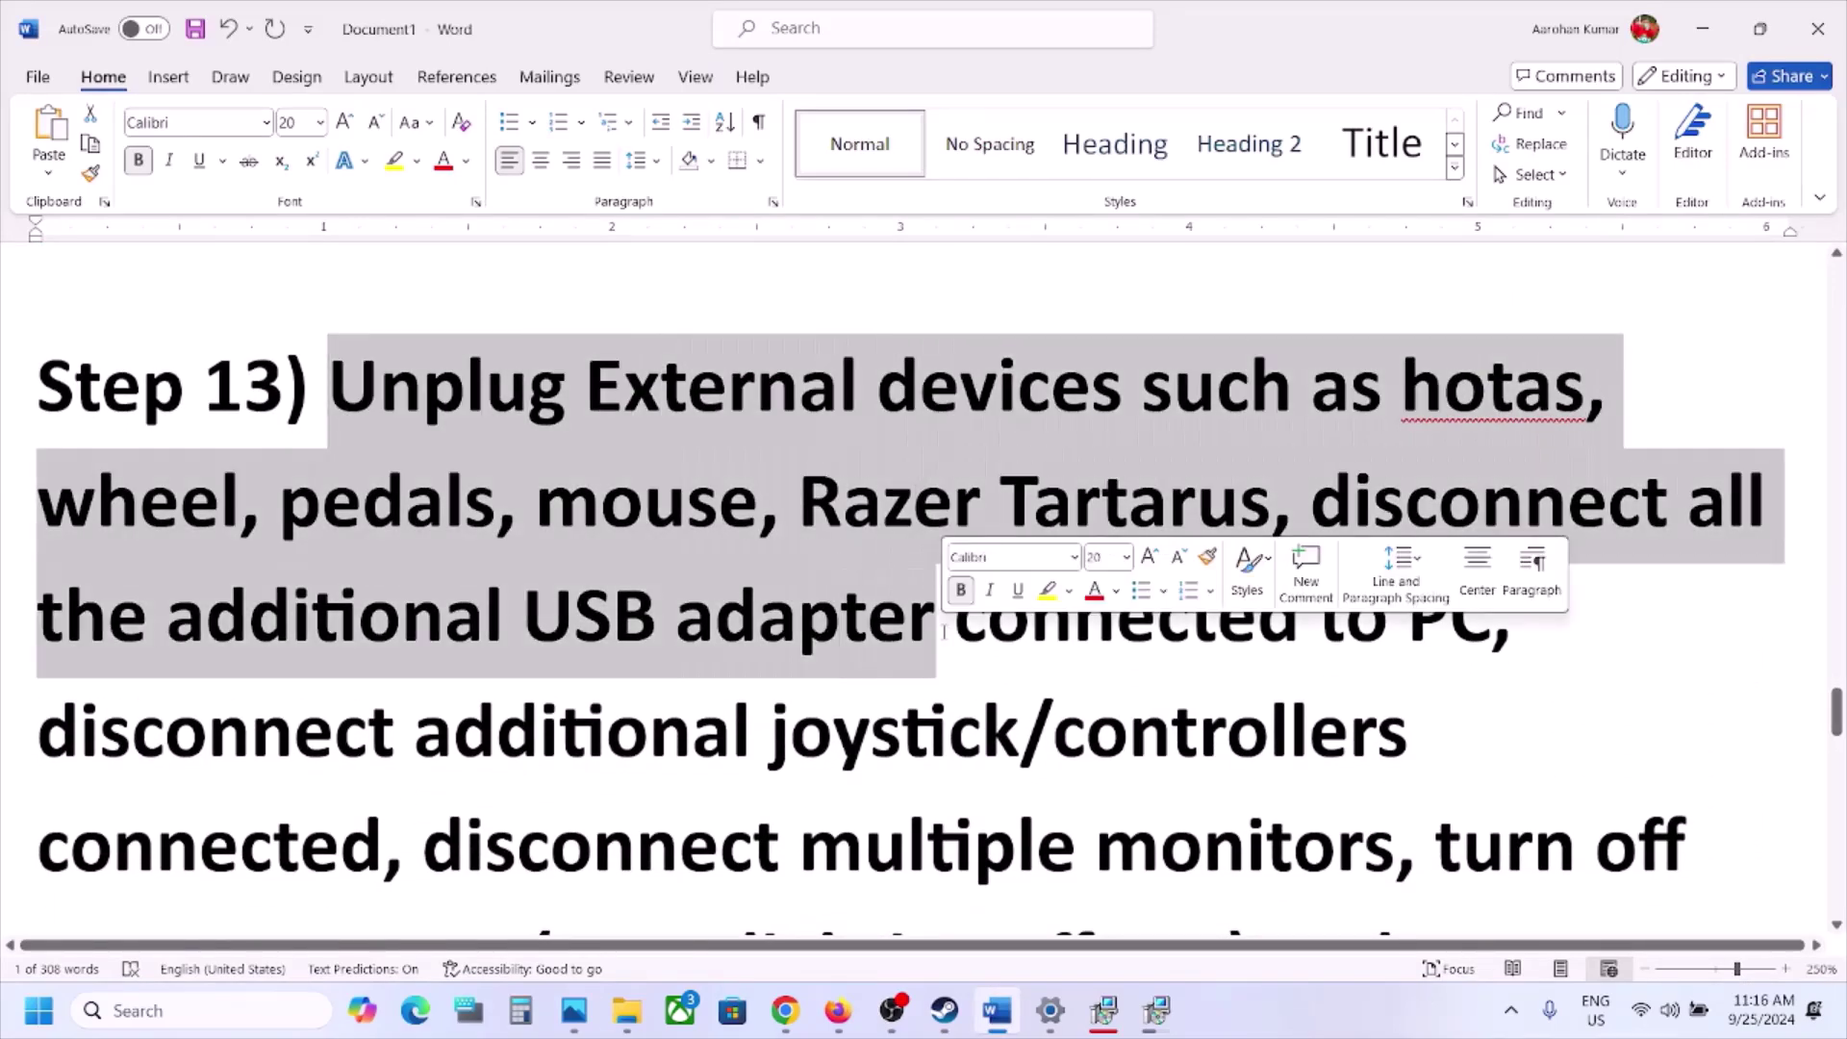
left_click(1753, 31)
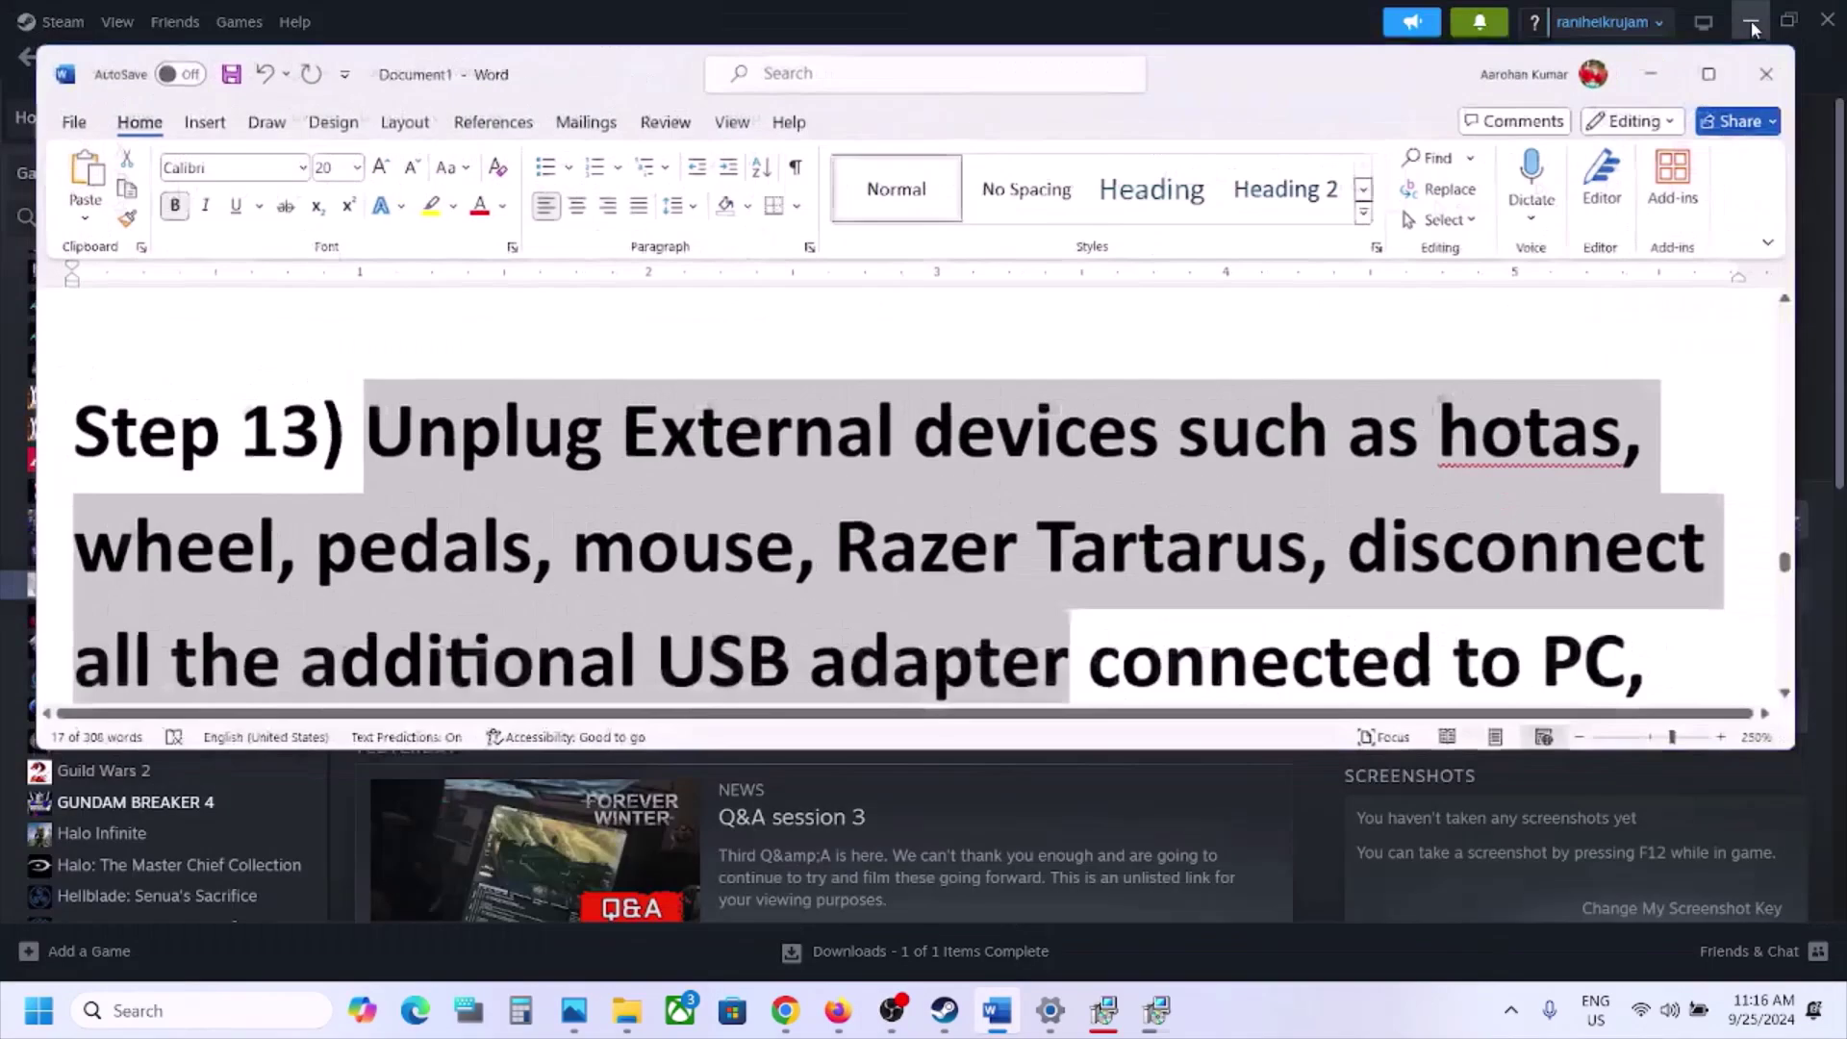
left_click(1709, 74)
scroll(1039, 549, "down", 1)
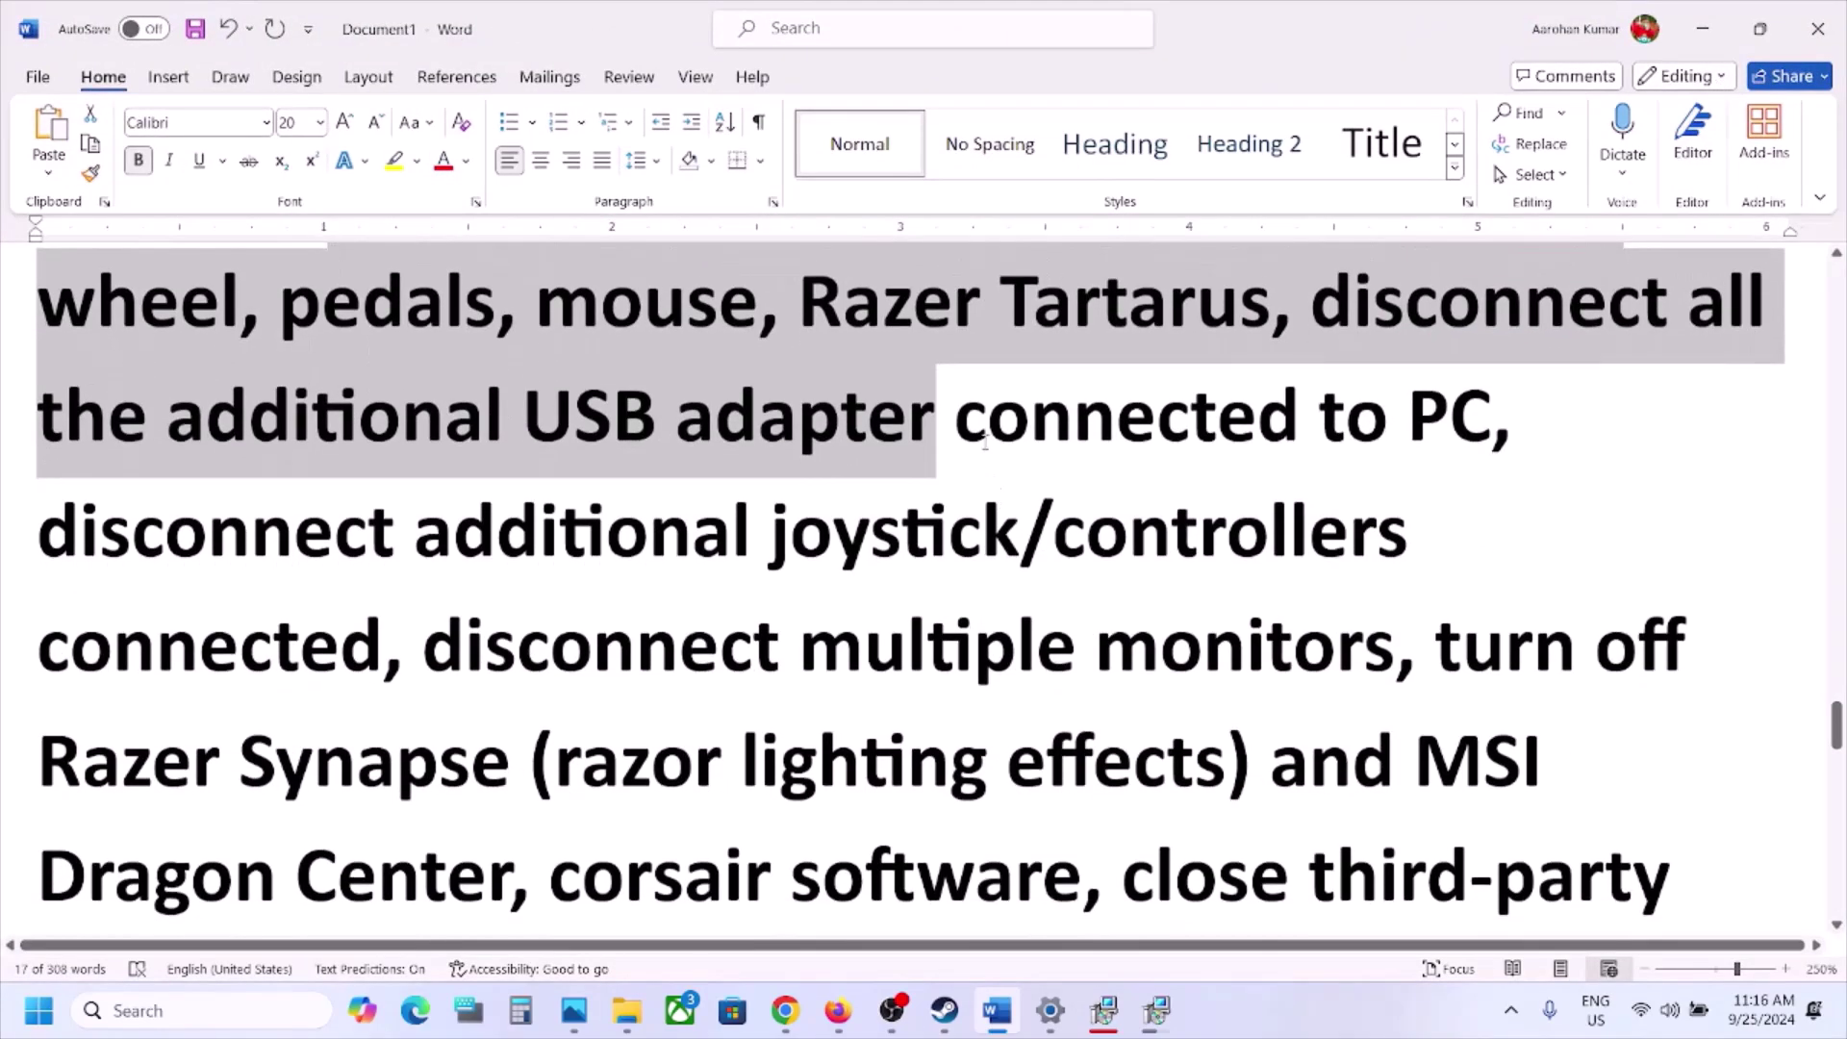
Highlight Step 13's advice on disconnecting additional joysticks/controllers and multiple monitors while reading through it
left_click_drag(955, 419, 1410, 548)
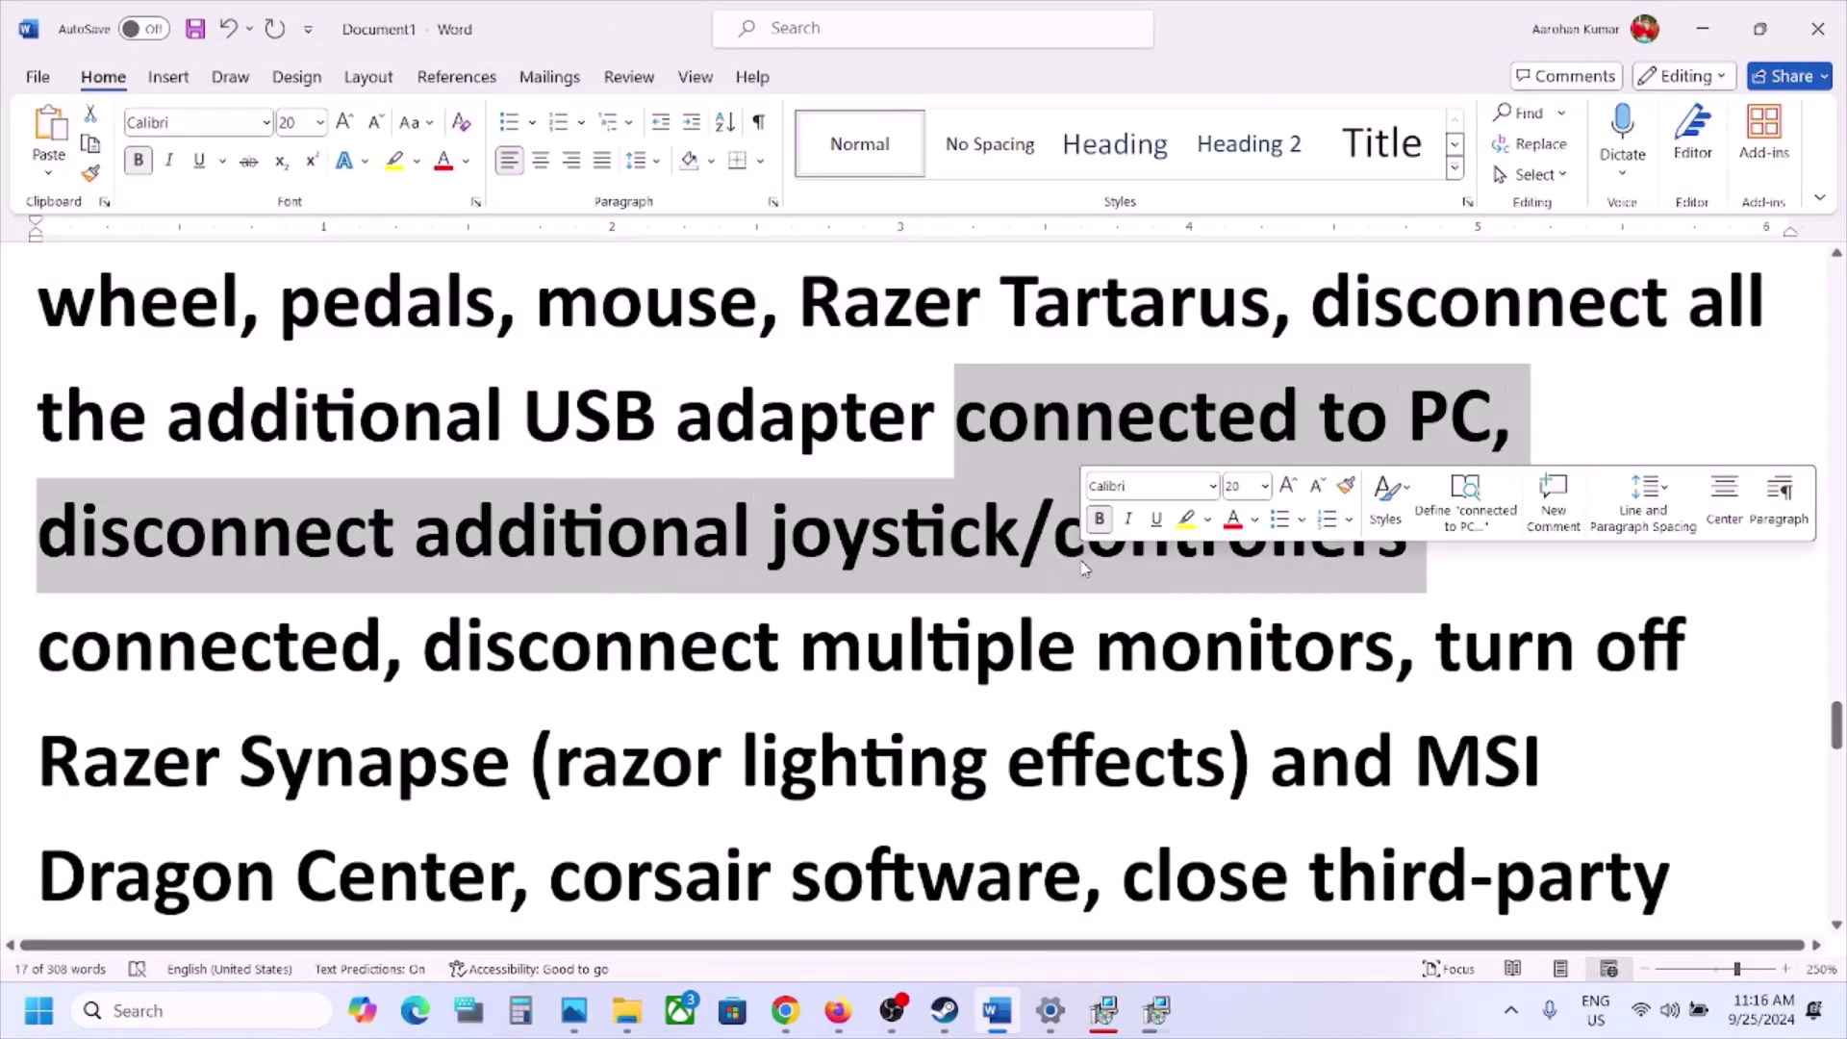
left_click(429, 604)
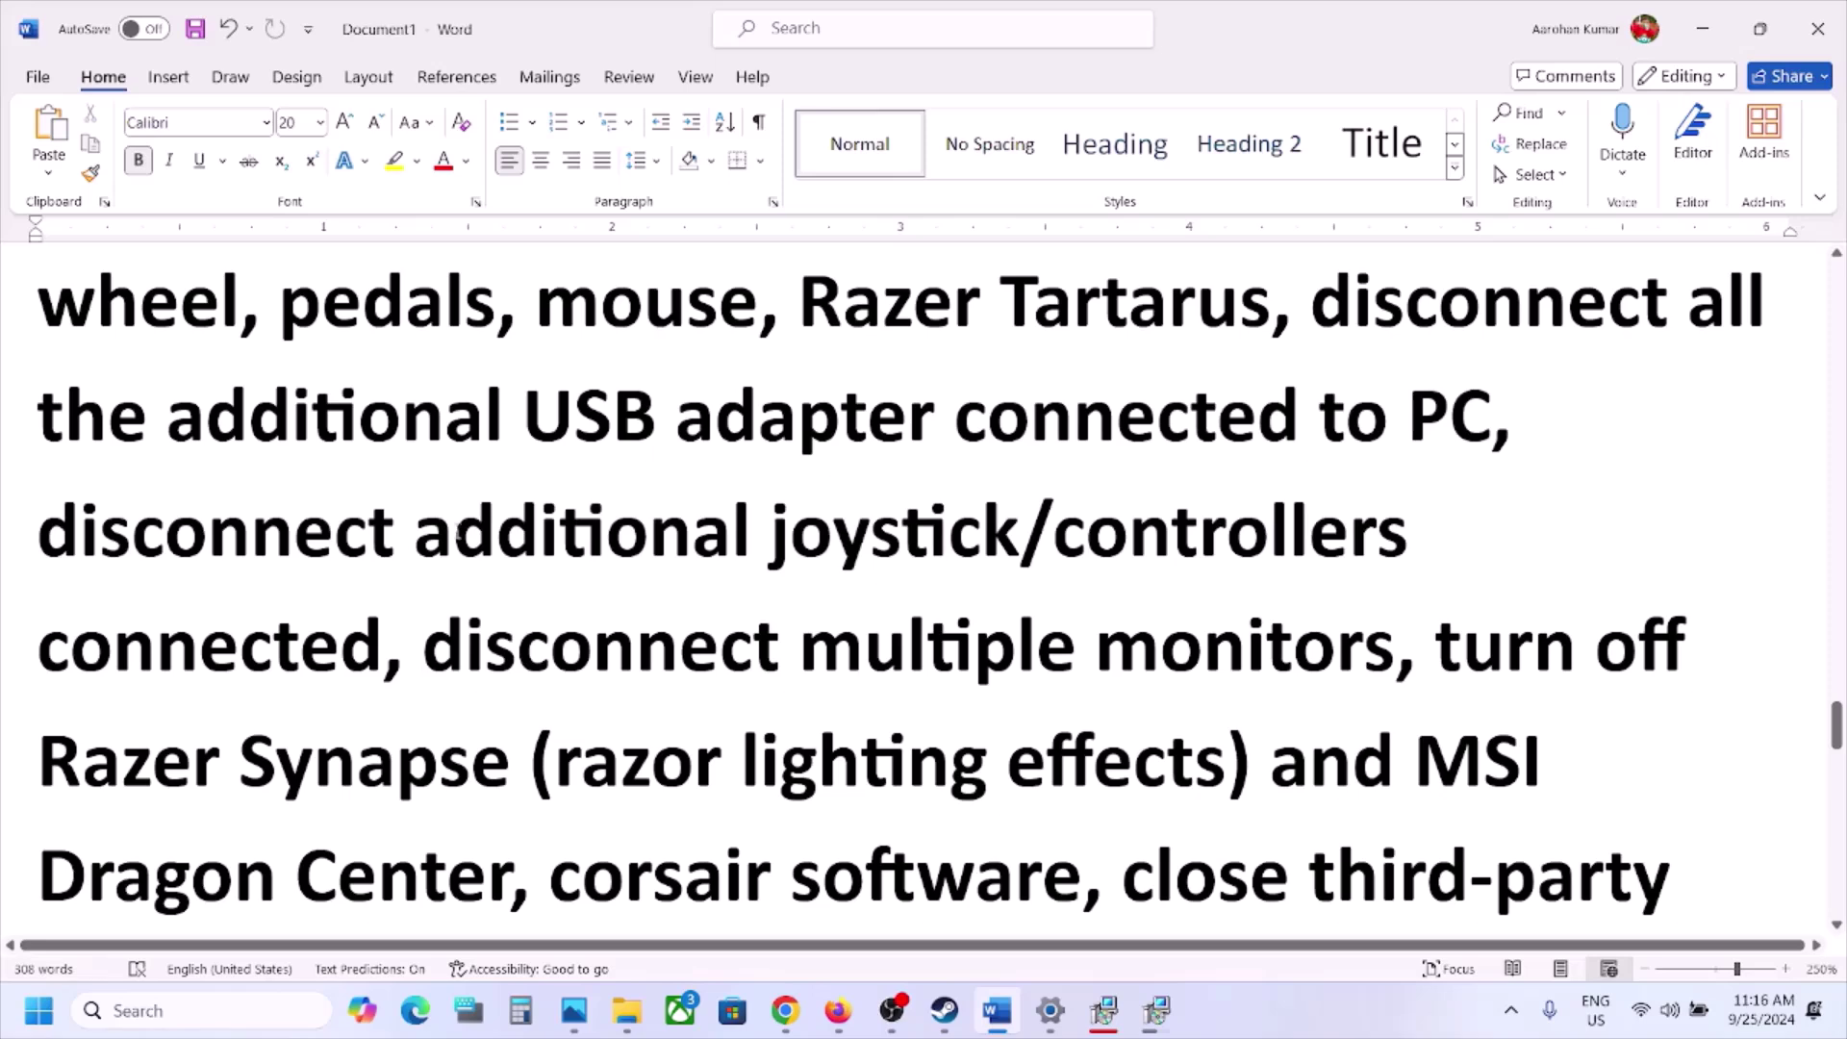
left_click_drag(460, 534, 1215, 568)
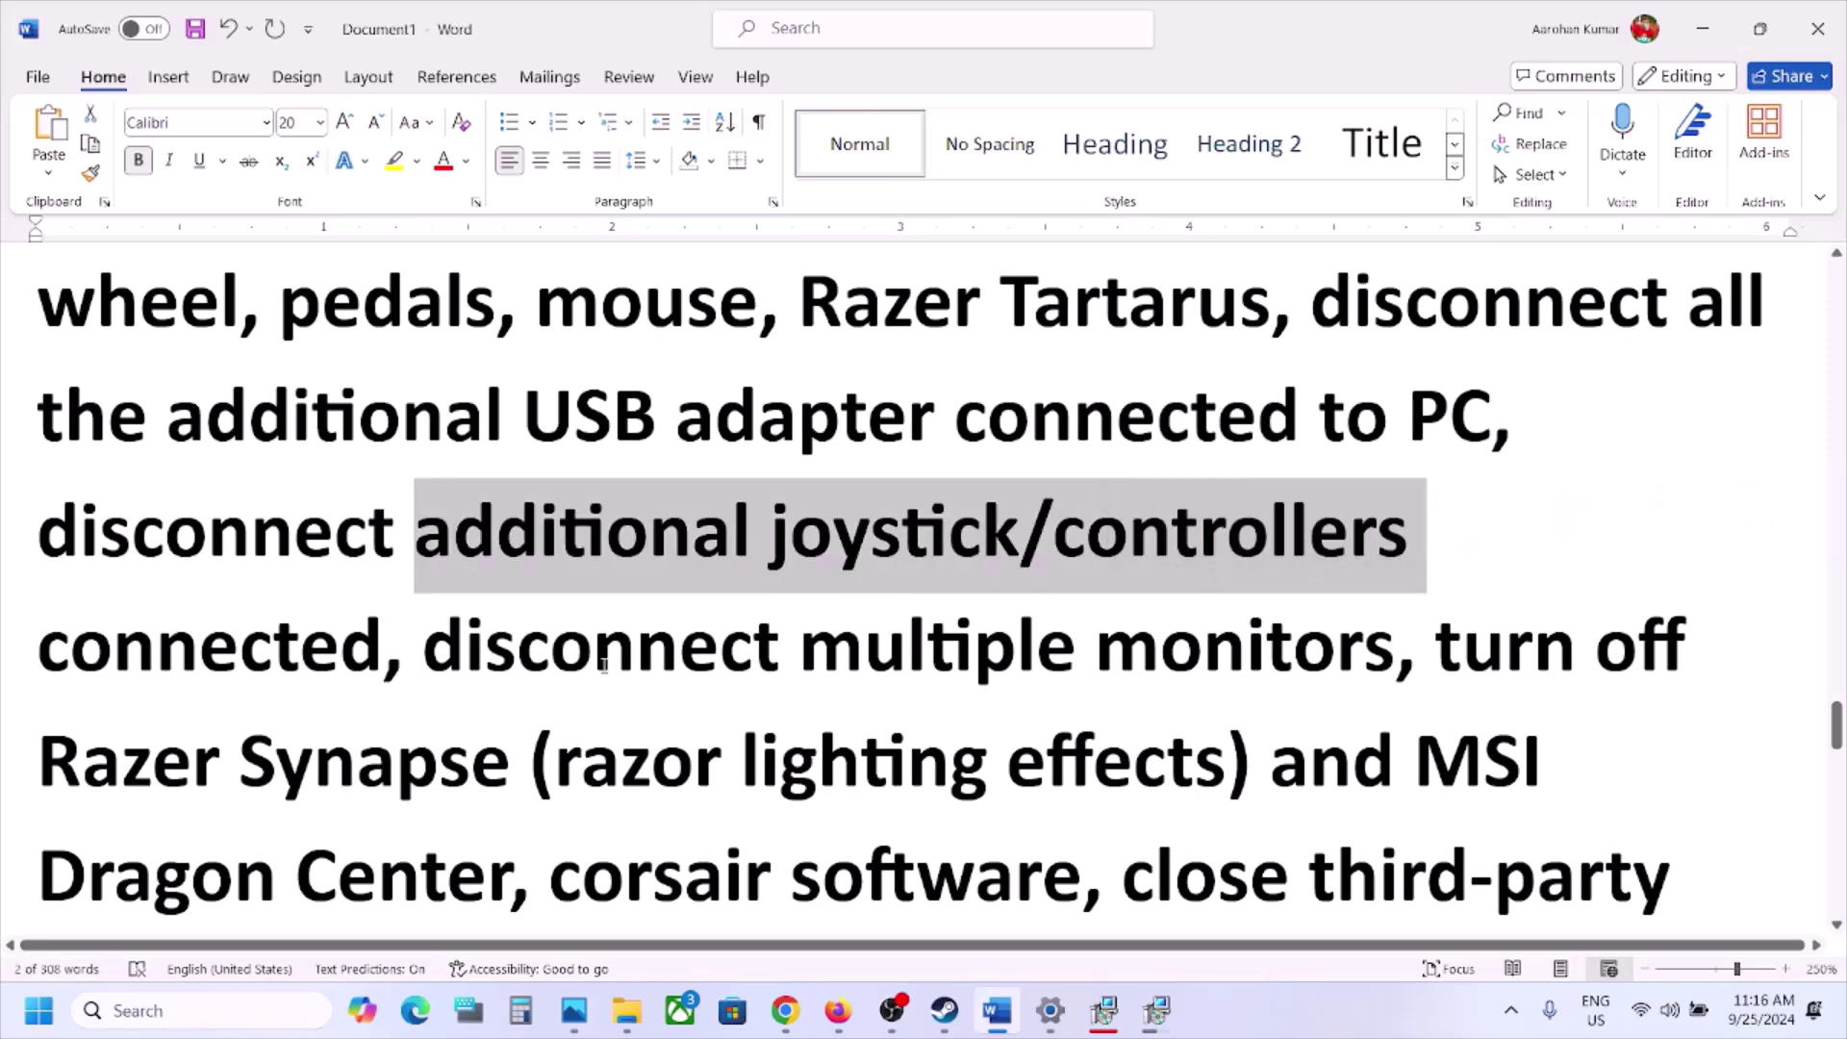
scroll(349, 580, "down", 1)
left_click_drag(419, 520, 1094, 524)
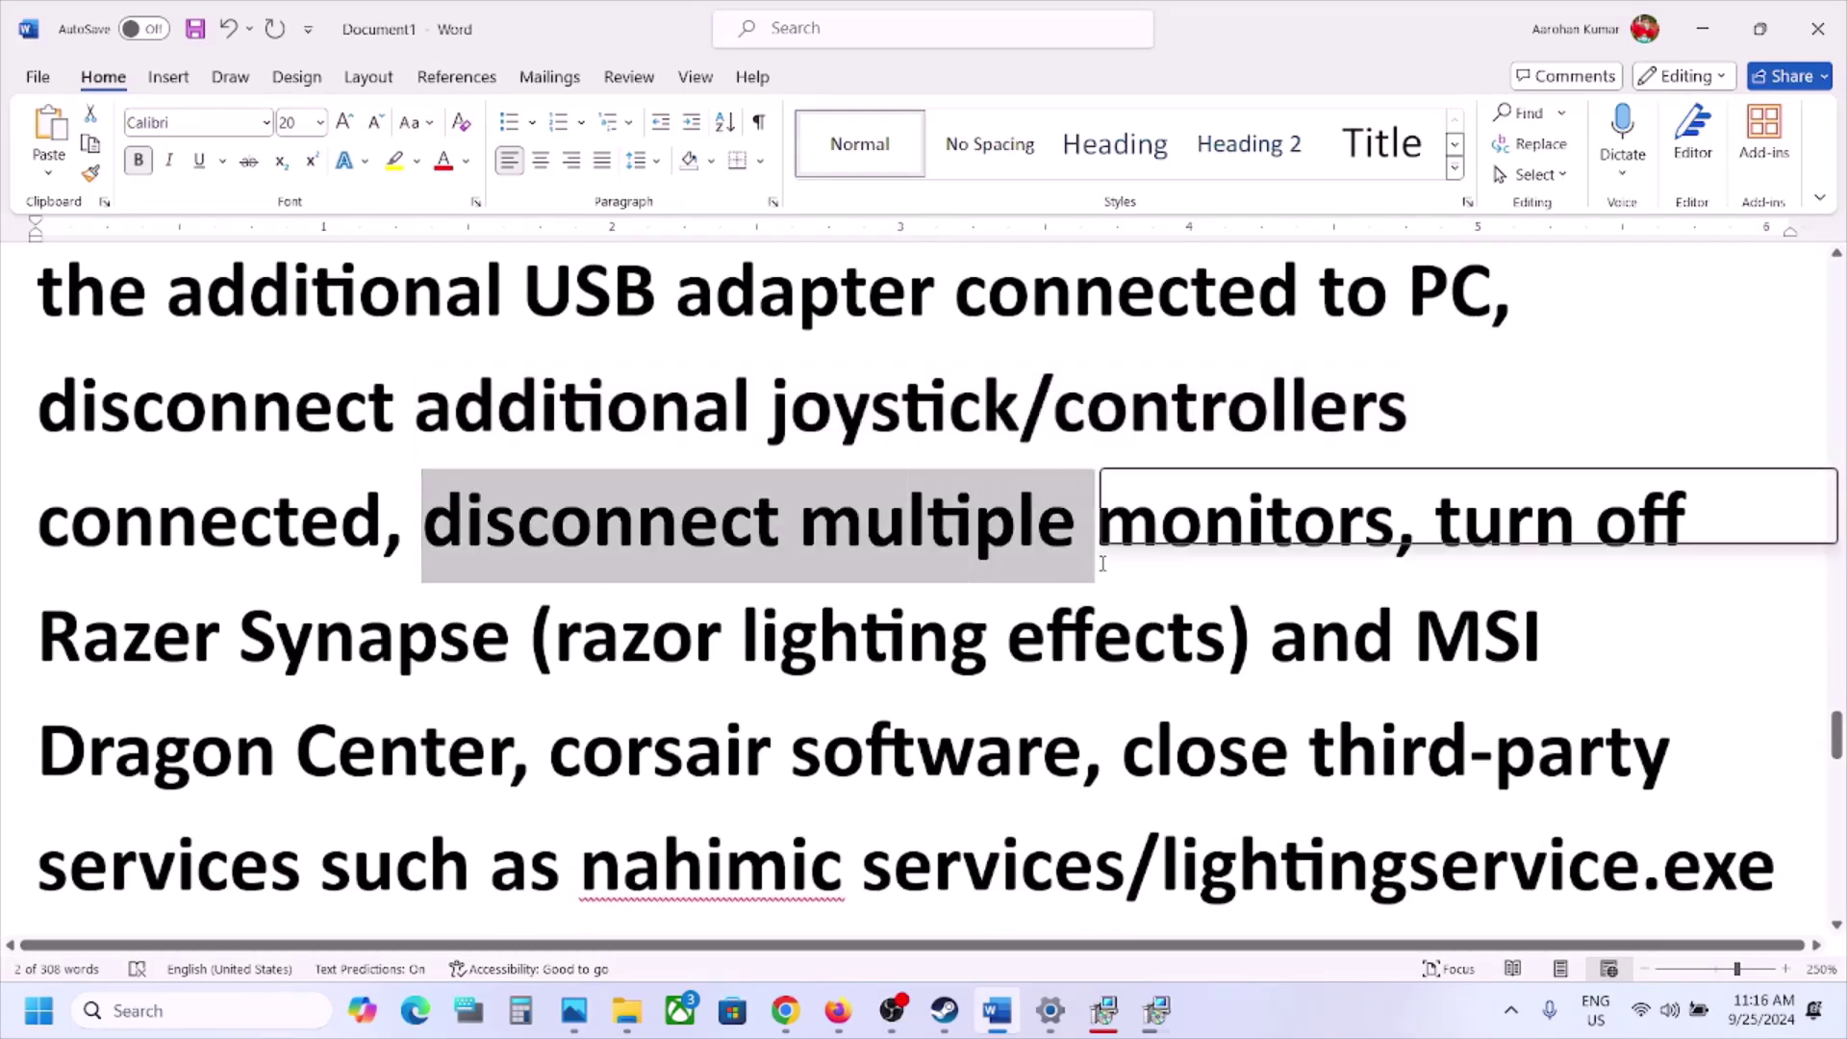